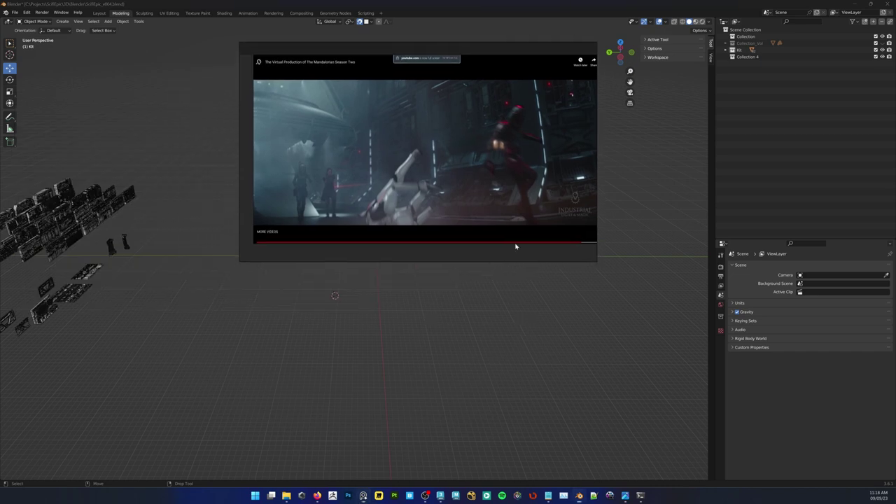
Move the floating Mandalorian reference image away so the viewport with the kit pieces is clear
right_click(516, 246)
mouse_move(571, 323)
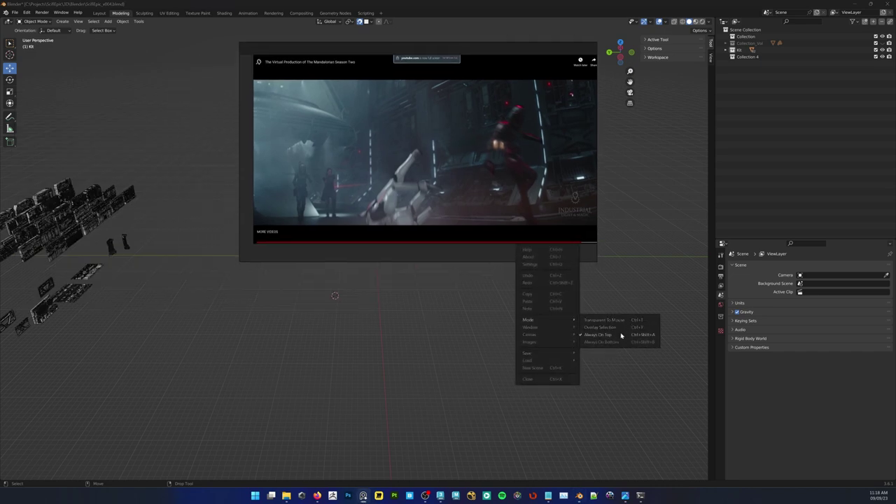
left_click(469, 328)
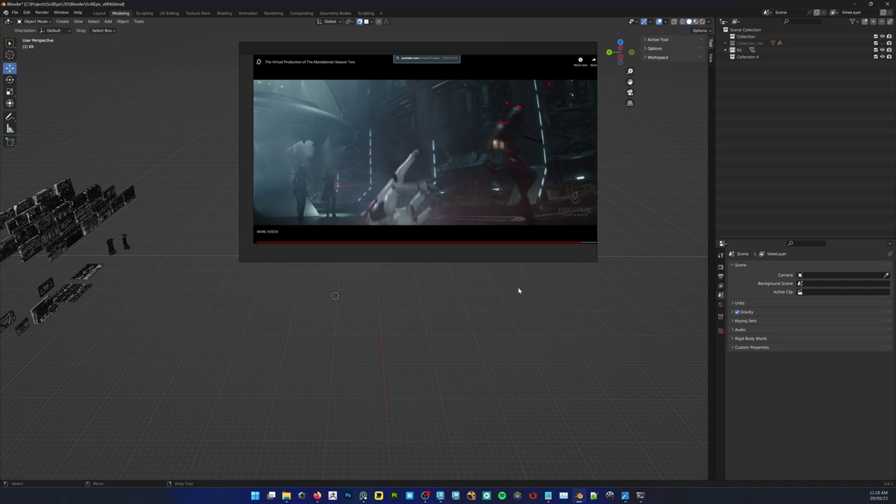
left_click_drag(483, 259, 651, 183)
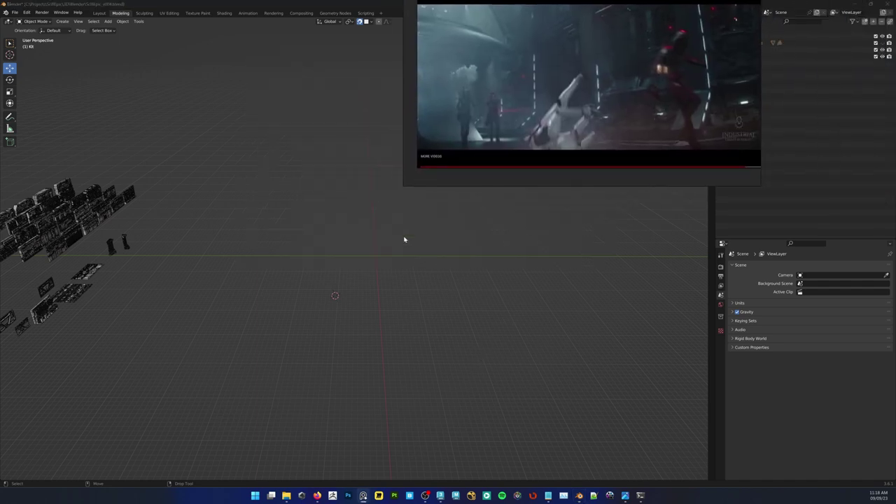
mouse_move(177, 268)
middle_mouse_down()
mouse_move(158, 276)
mouse_move(167, 273)
middle_mouse_up()
right_click_drag(639, 133, 0, 172)
Select all kit pieces, frame them in the viewport and examine the rows of wall panels up close
left_click(366, 218)
middle_click_drag(298, 219, 399, 227, "alt")
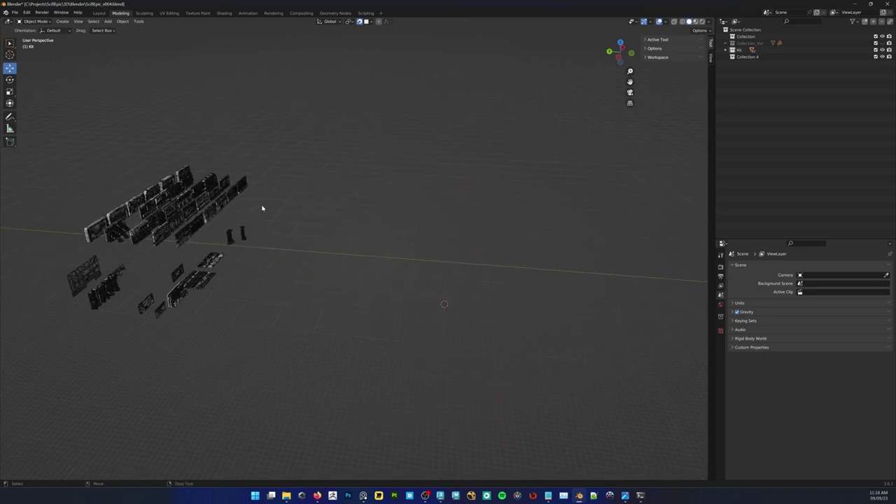
left_click_drag(281, 146, 61, 333)
left_click_drag(415, 115, 350, 159, "alt")
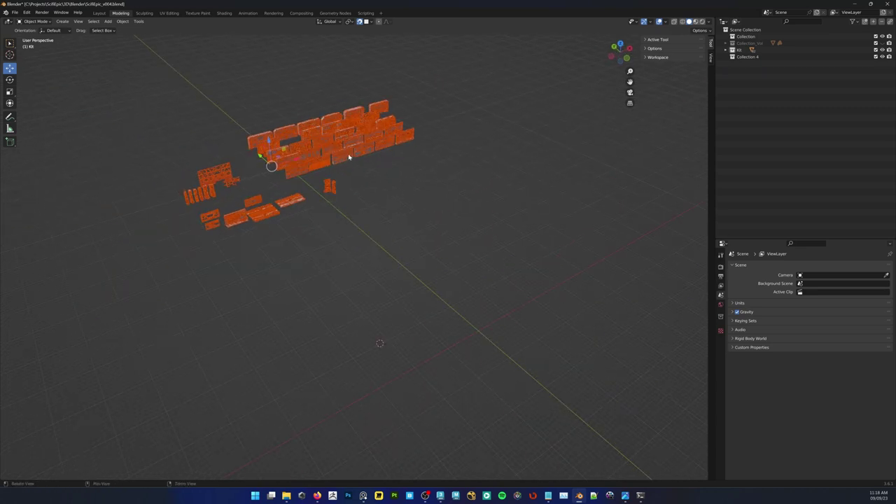
key("f")
left_click(544, 285)
scroll(417, 275, "up", 2)
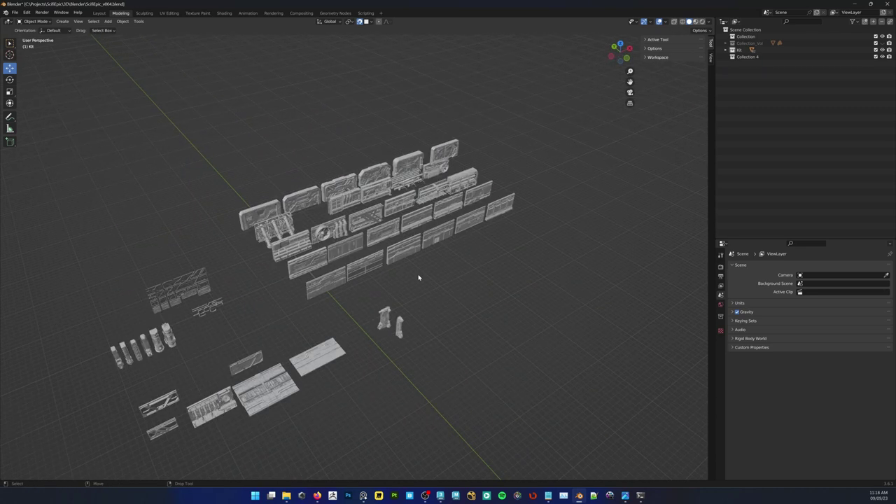
left_click_drag(418, 276, 382, 251, "alt")
scroll(391, 262, "up", 4)
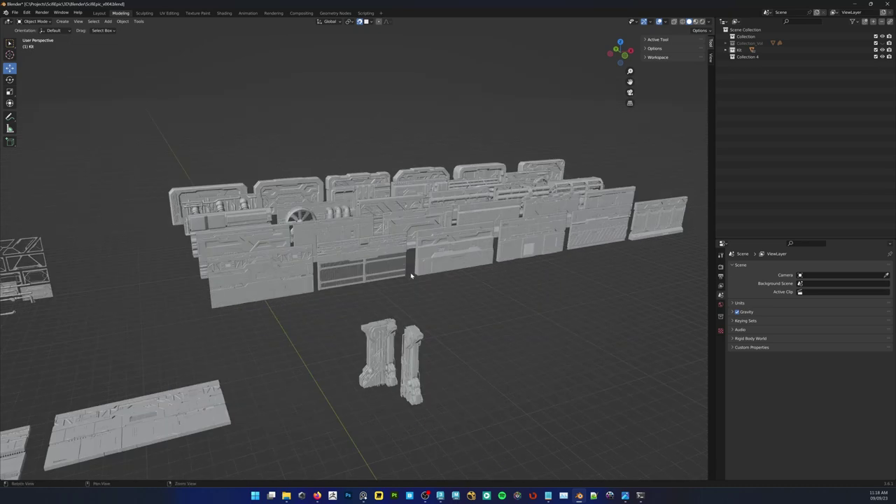
left_click_drag(412, 276, 399, 276, "alt")
scroll(420, 284, "up", 4)
Examine the wall panels' mesh density with the wireframe overlay and turn the overlay off again
key("F4")
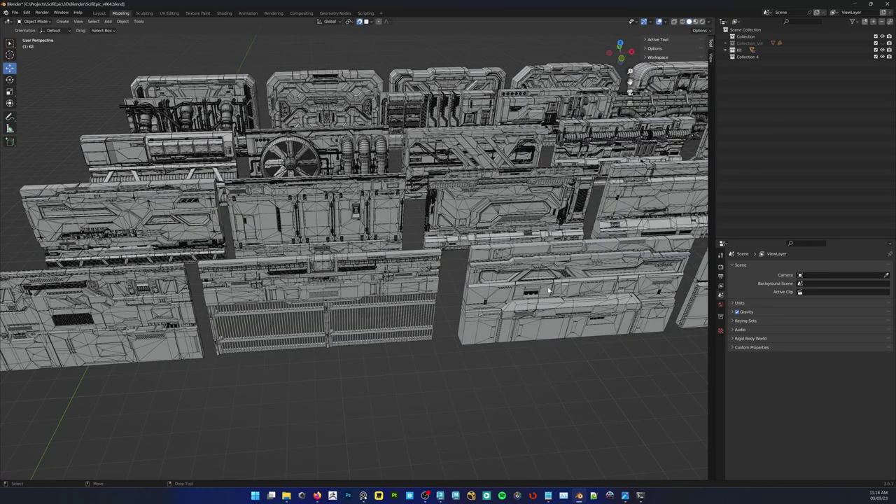
left_click(549, 290)
left_click(352, 377)
key("F4")
scroll(329, 273, "down", 2)
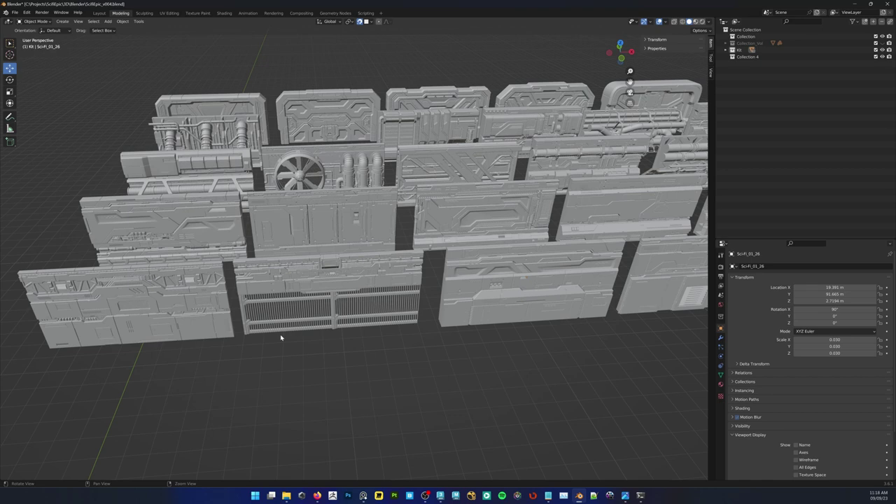
Examine the kit's floor panels, columns and pipe pieces against the reference image
left_click_drag(283, 338, 304, 343, "alt")
middle_click_drag(304, 343, 430, 301, "alt")
scroll(326, 310, "down", 2)
middle_click_drag(326, 310, 294, 294)
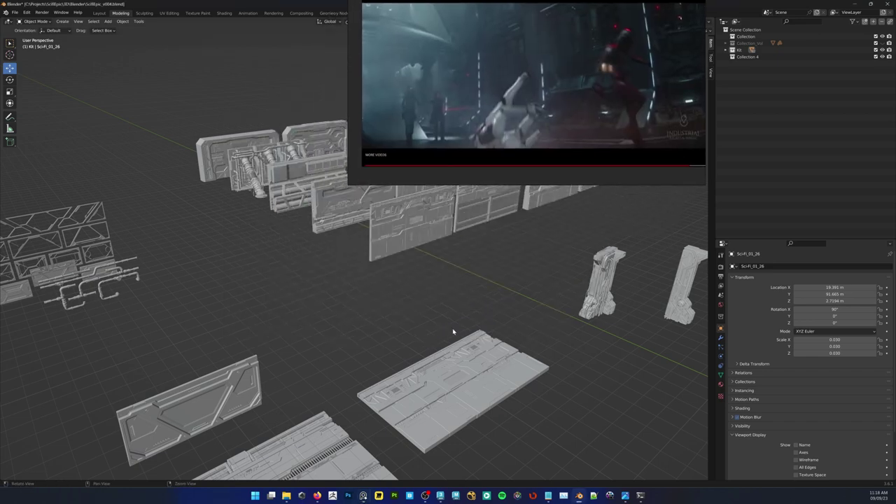
left_click_drag(390, 265, 403, 284)
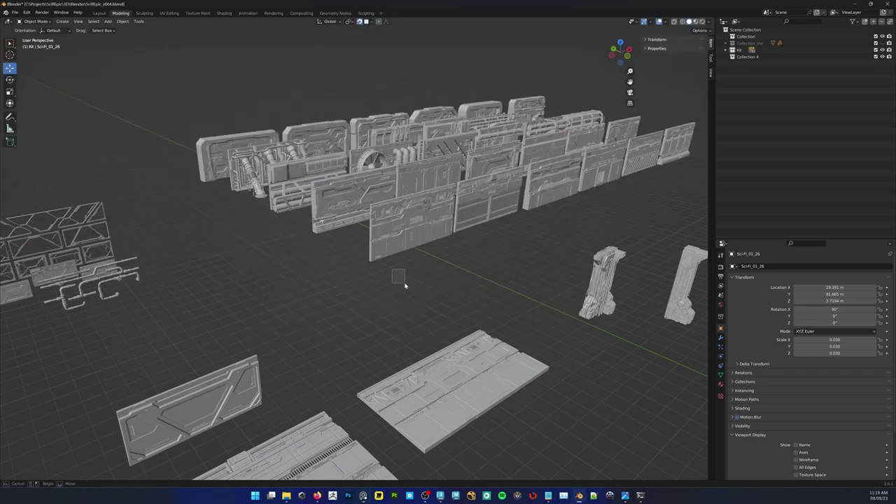
Create a large rectangular plane on the ground grid at the world origin, beside the kit pieces
scroll(342, 291, "down", 4)
middle_click_drag(342, 291, 344, 299)
middle_click_drag(343, 300, 385, 290, "shift")
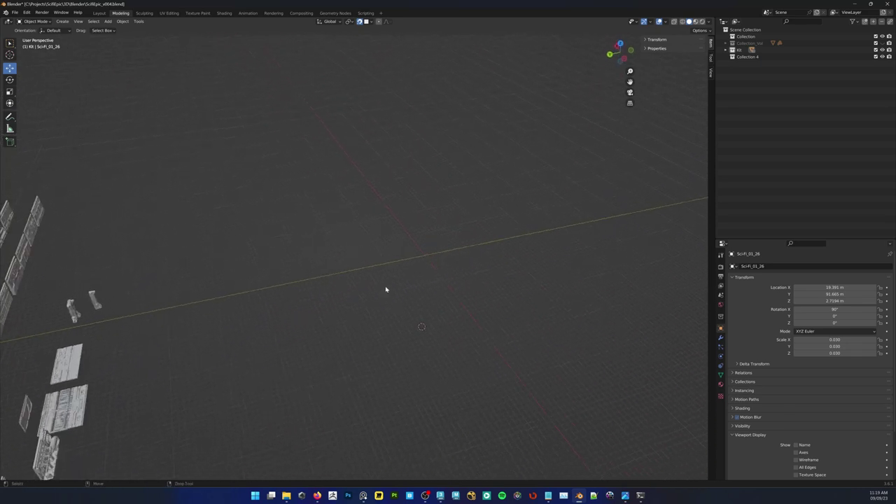
key("F3")
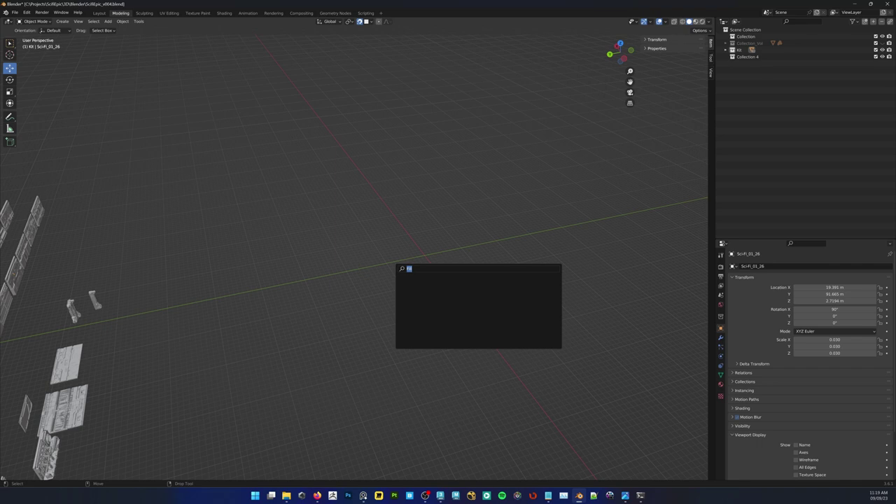
type("plane")
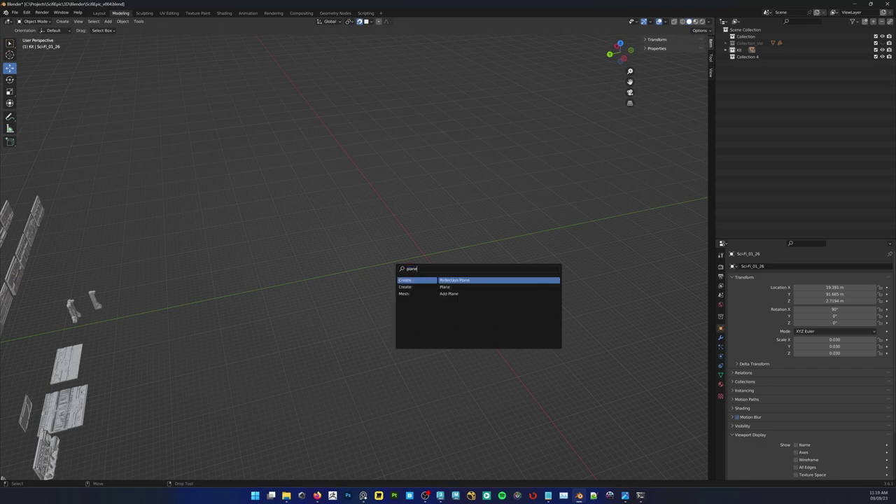
key("Down")
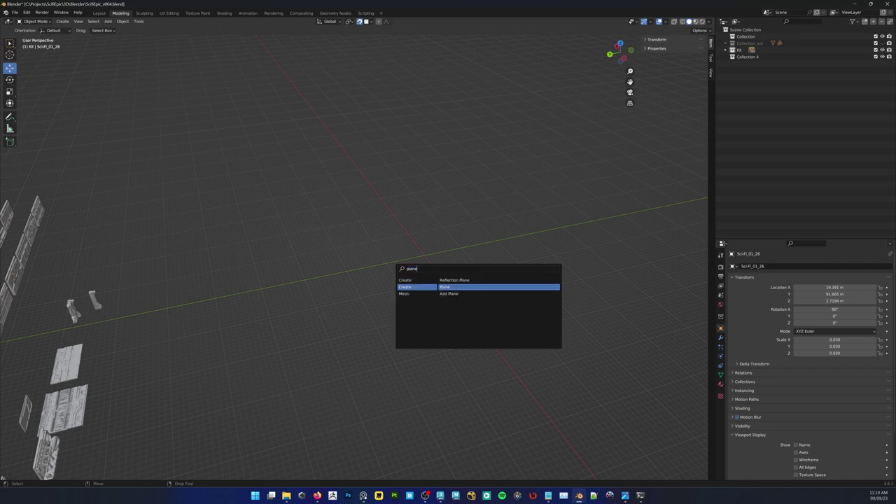
key("Return")
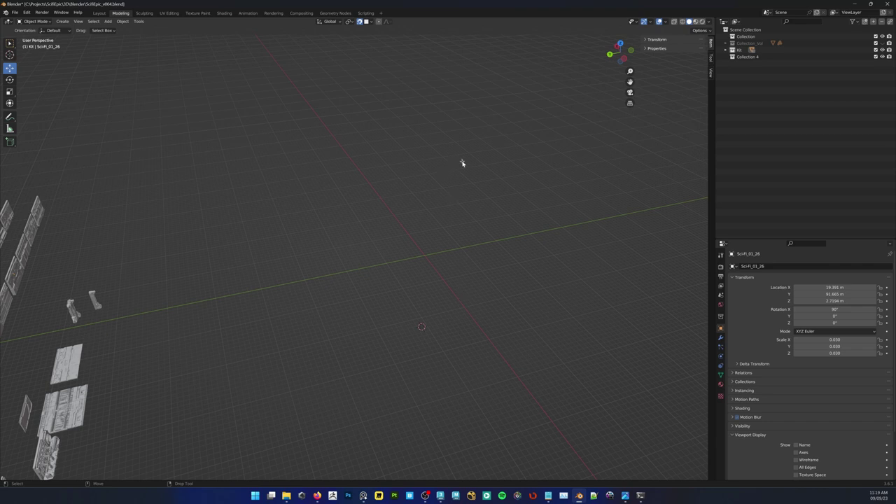
mouse_move(461, 161)
left_mouse_down()
mouse_move(462, 346)
mouse_move(390, 413)
left_mouse_up()
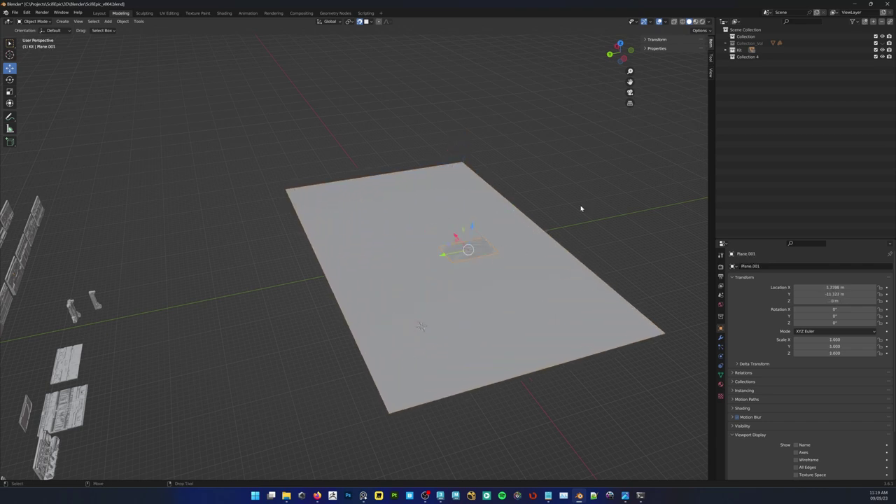
middle_click_drag(581, 207, 578, 211)
left_click(576, 220)
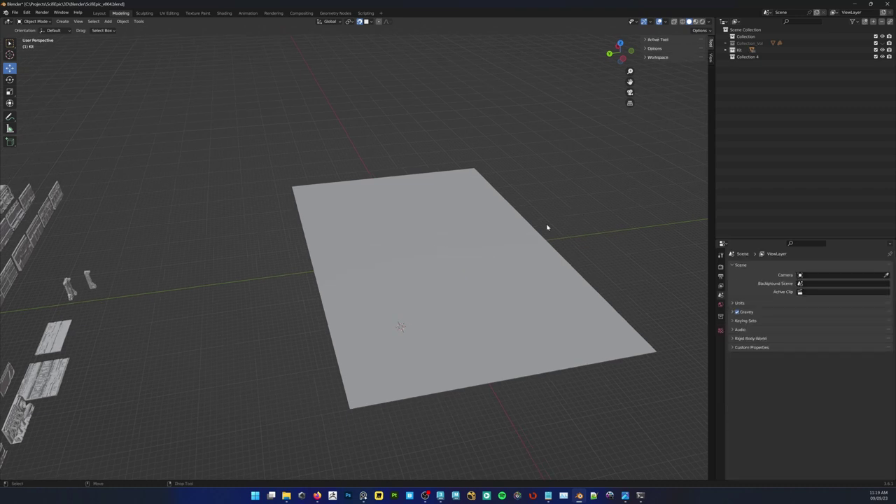
left_click(441, 246)
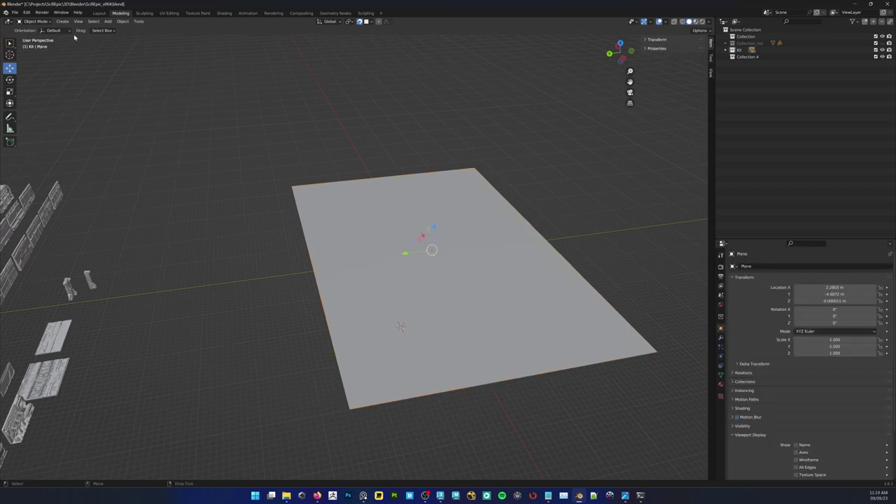
right_click(447, 271)
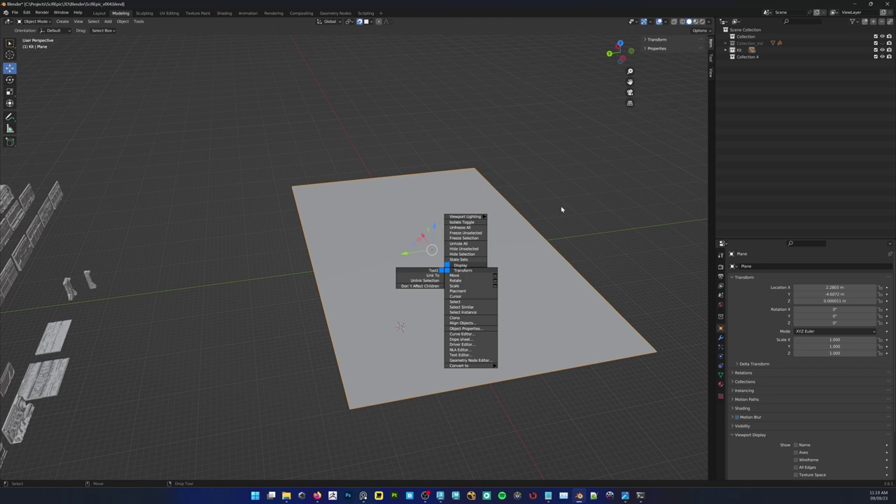
key("Escape")
left_click(606, 164)
Bring the reference image back over the viewport, leaving the plane visible beneath it
scroll(468, 266, "up", 3)
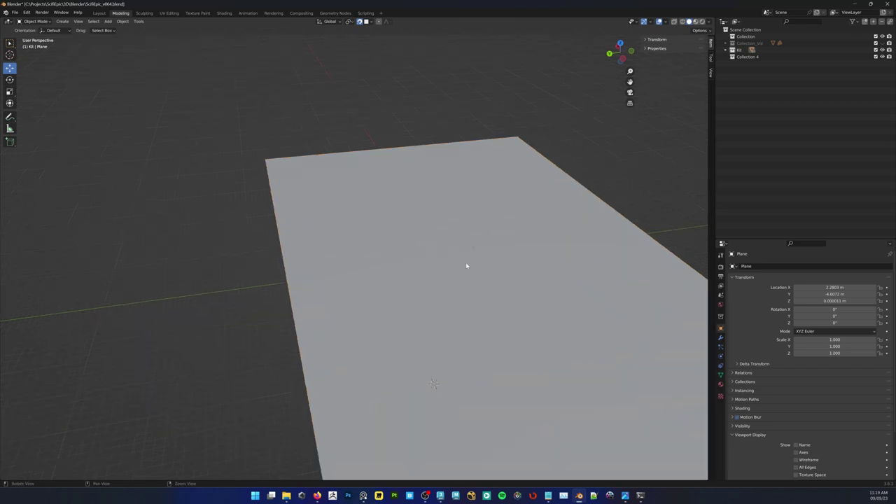
left_click_drag(468, 266, 476, 260, "alt")
middle_click_drag(476, 259, 461, 263, "alt")
scroll(461, 262, "down", 3)
middle_click_drag(402, 268, 122, 233)
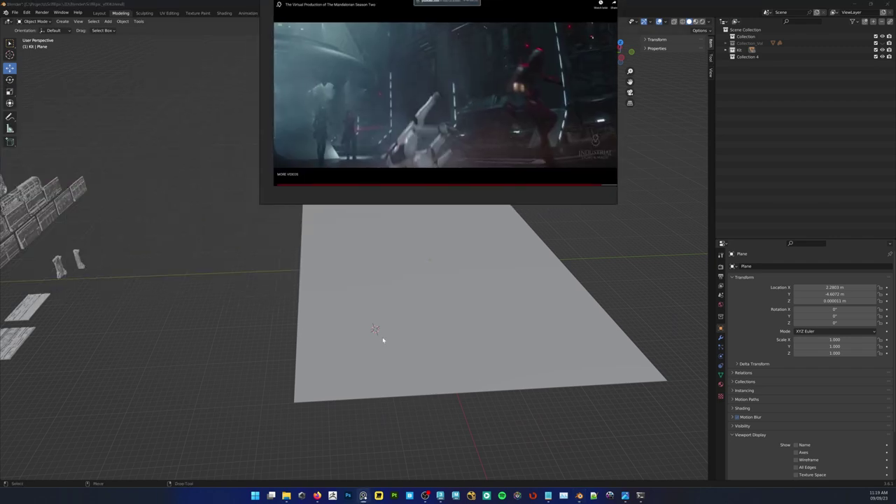
middle_click_drag(404, 364, 154, 317)
Look through the kit's wall panels and select panel B02_004 in the second row
middle_click_drag(105, 238, 282, 344, "alt")
left_click_drag(282, 344, 238, 340, "alt")
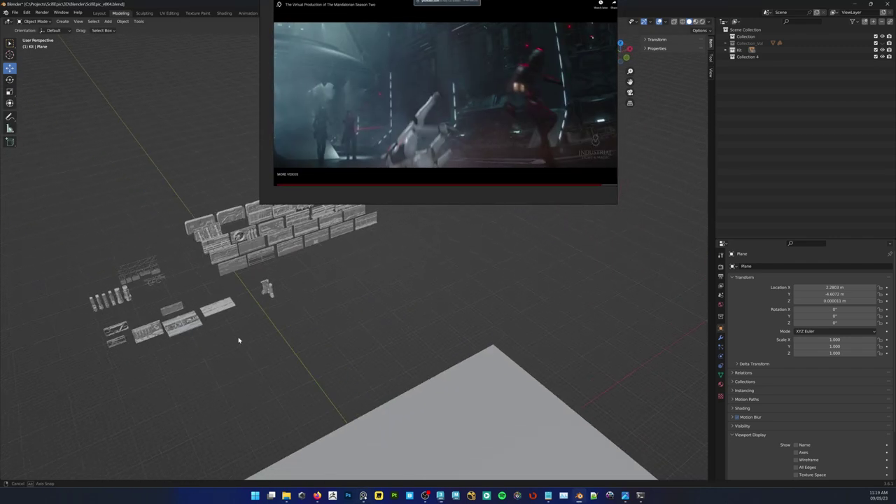
scroll(252, 256, "up", 3)
left_click(179, 236)
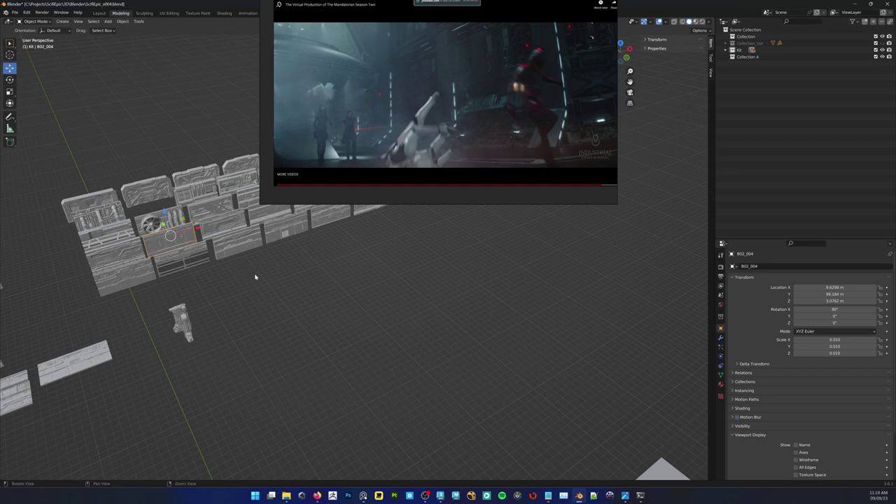
middle_click_drag(254, 276, 272, 326)
left_click(248, 219)
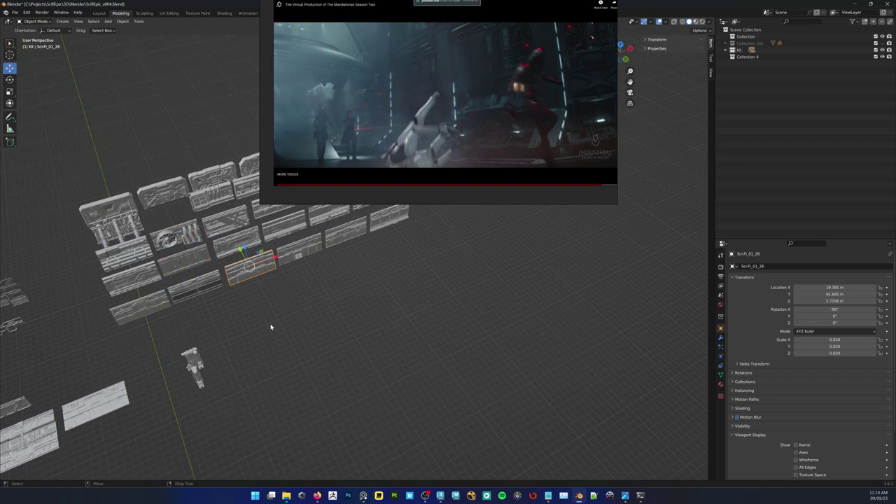
key("f")
scroll(328, 352, "down", 3)
middle_click_drag(331, 354, 210, 217)
left_click(212, 218)
Clone the selected wall panel B02_004 as a single instance with no move, rotation or scale offset
scroll(214, 227, "down", 8)
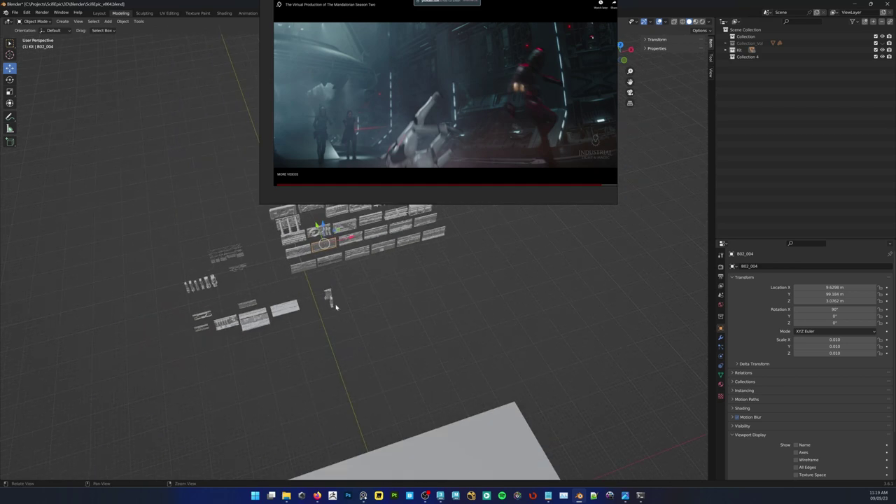
left_click_drag(336, 306, 404, 304, "alt")
middle_click_drag(404, 304, 276, 282, "alt")
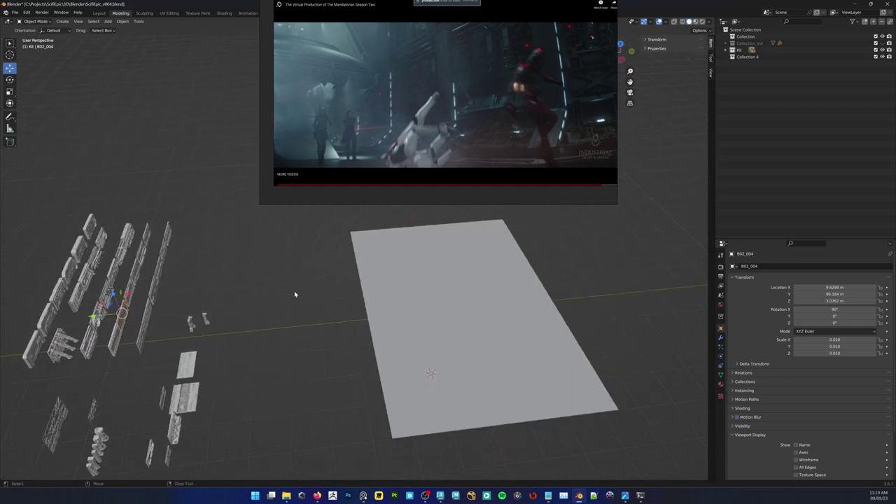
right_click(294, 294)
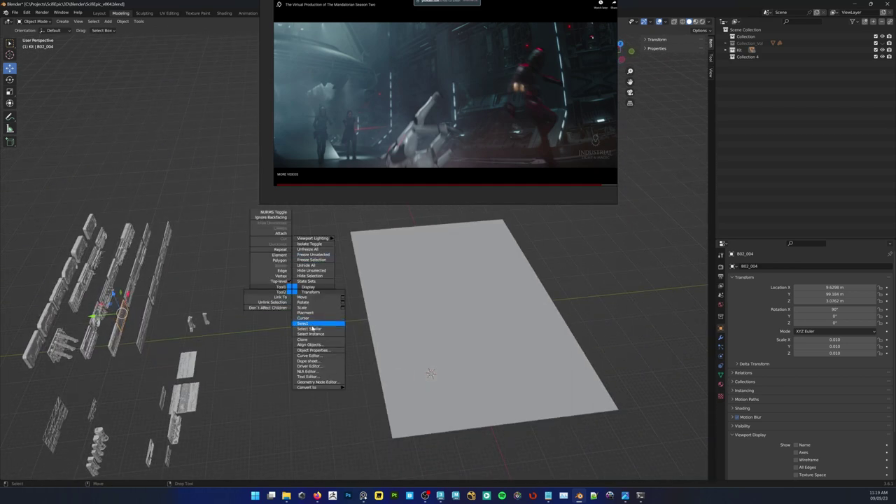
left_click(311, 340)
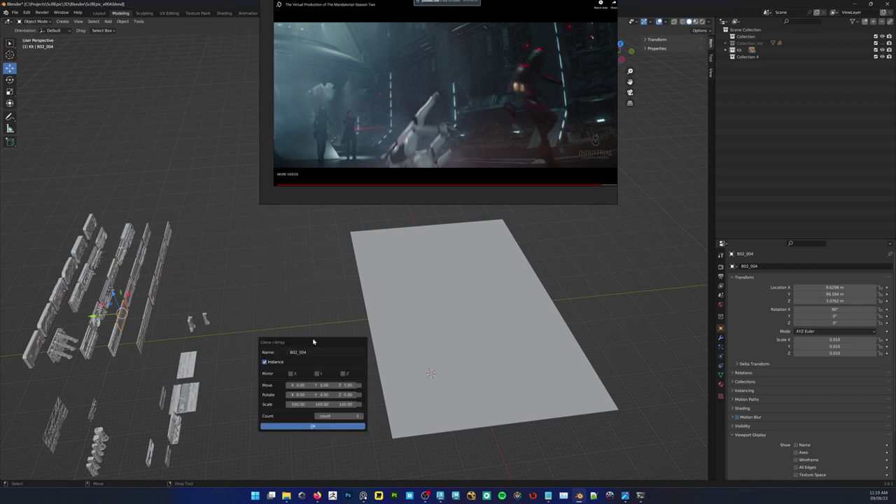
left_click(308, 426)
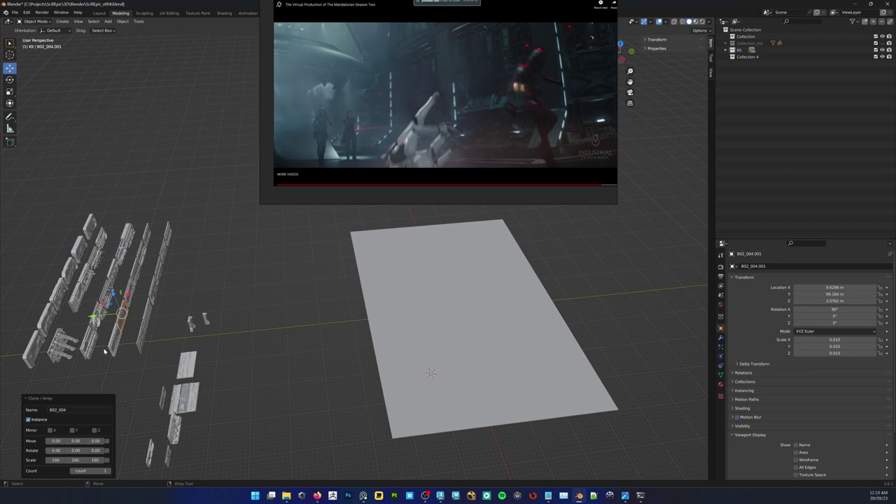
Try moving the cloned panel along Y towards the plane, and undo the move
mouse_move(96, 322)
left_mouse_down()
mouse_move(351, 328)
mouse_move(298, 336)
left_mouse_up()
key("ctrl+z")
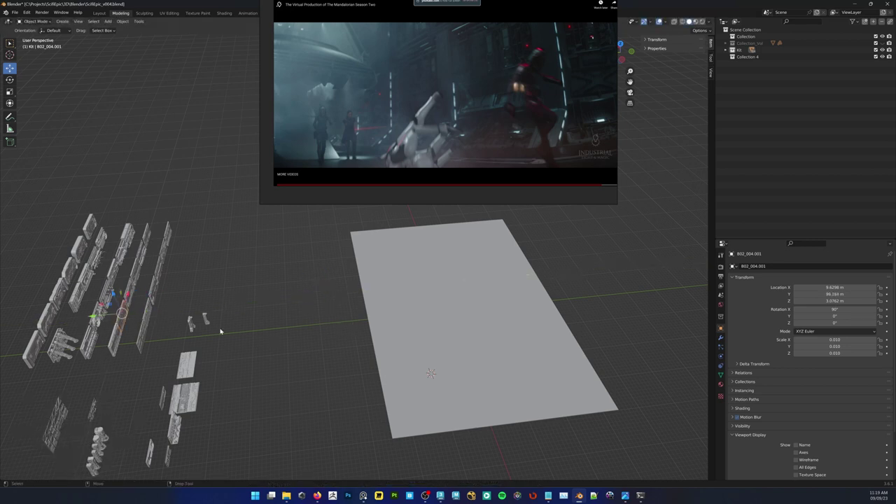
Clone panel B02_004.001 as another single instance with no offset, and deselect it without renaming it
right_click(263, 329)
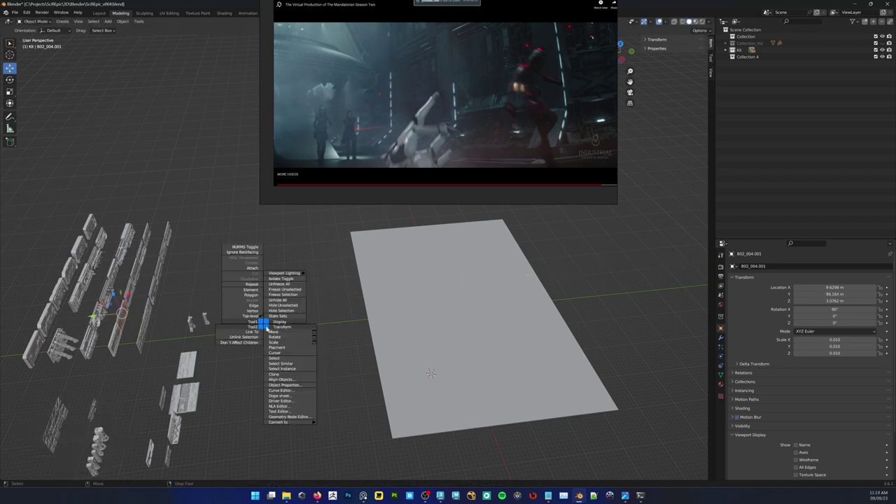
left_click(279, 374)
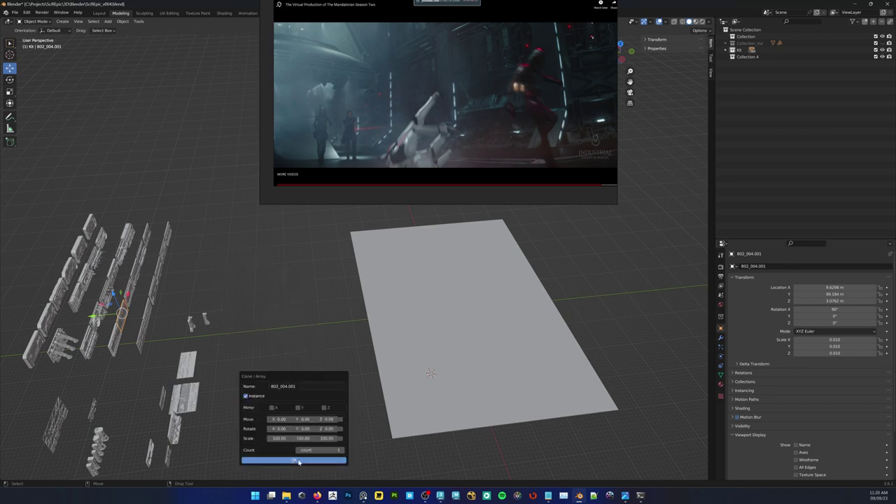
left_click(298, 460)
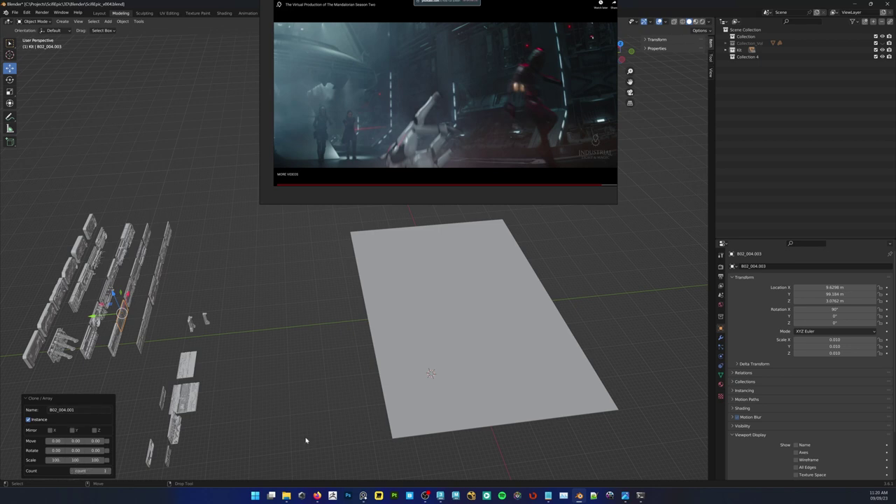
key("F2")
key("Escape")
left_click(261, 376)
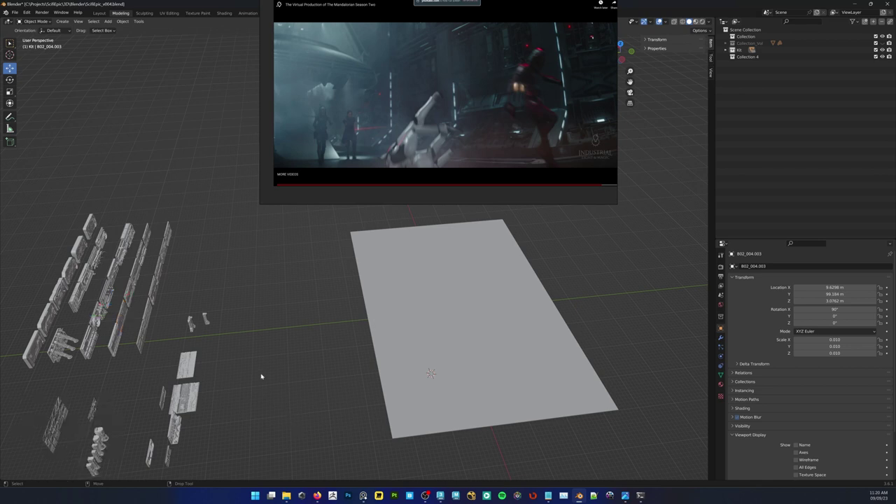
Move the cloned panel B02_004.001 off the kit rows along Y and position it on the ground plane
left_click(105, 316)
key("g")
key("y")
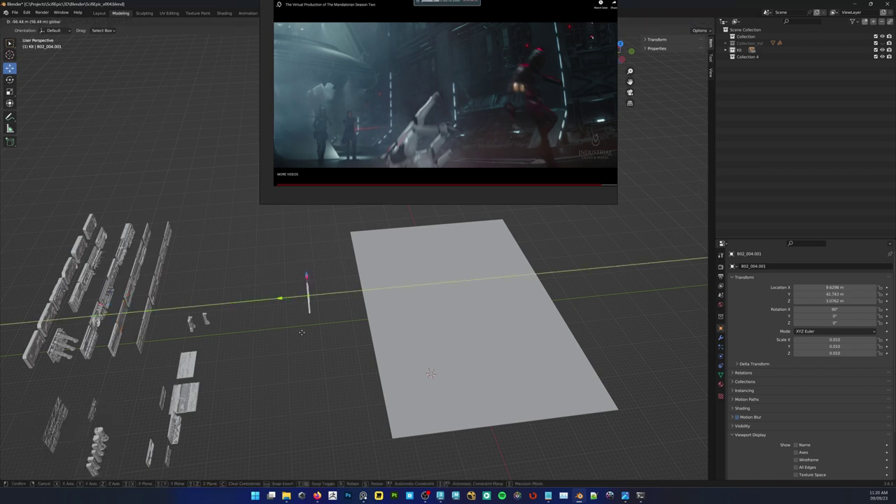
left_click(302, 332)
middle_click_drag(302, 331, 268, 254)
left_click_drag(283, 269, 435, 319)
Set the placed panel's Z rotation to 180°
key("shift+space")
key("r")
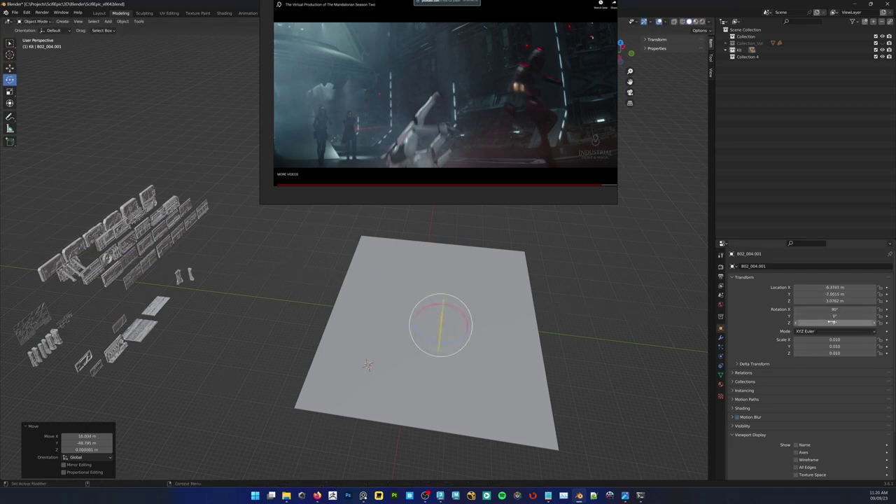
left_click(833, 322)
type("180")
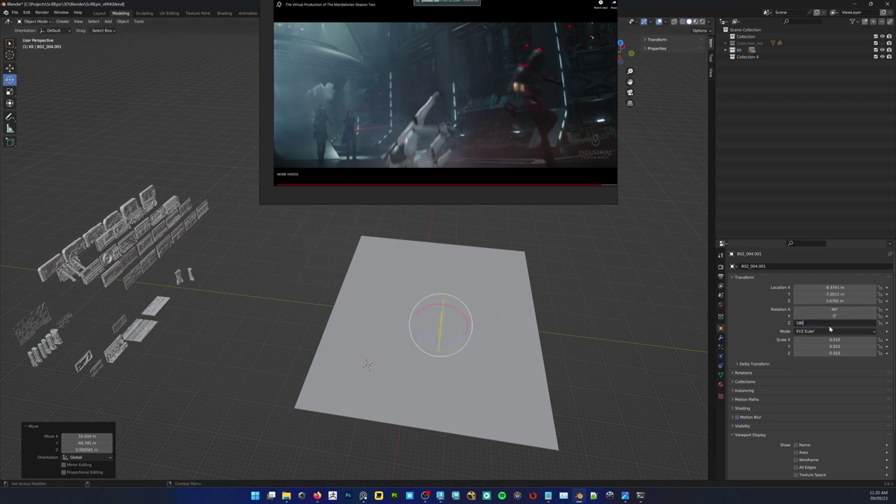
key("Return")
Clone the rotated panel as one instance, offset about 11.07 m along X so a gap separates the two panels
left_click_drag(505, 365, 483, 274, "alt")
right_click_drag(483, 275, 558, 278, "alt")
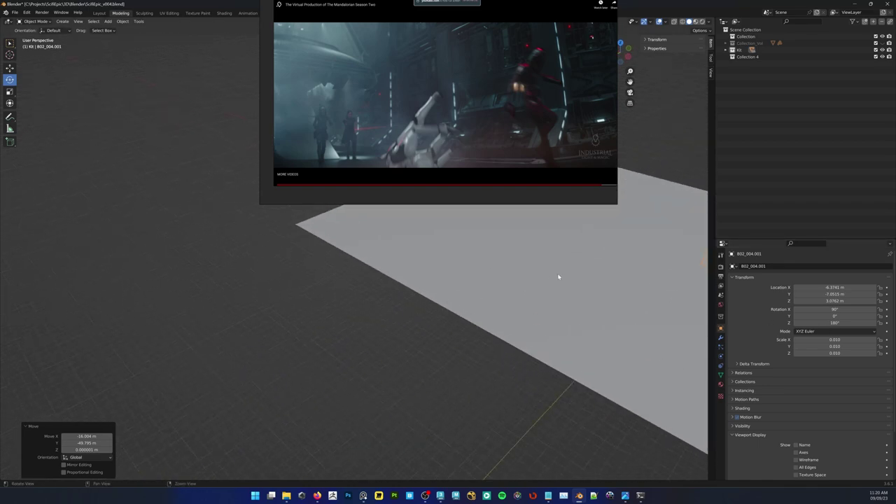
key("F1")
key("f")
middle_click_drag(522, 292, 506, 355)
right_click_drag(506, 354, 467, 341, "alt")
left_click_drag(468, 342, 483, 352, "alt")
key("w")
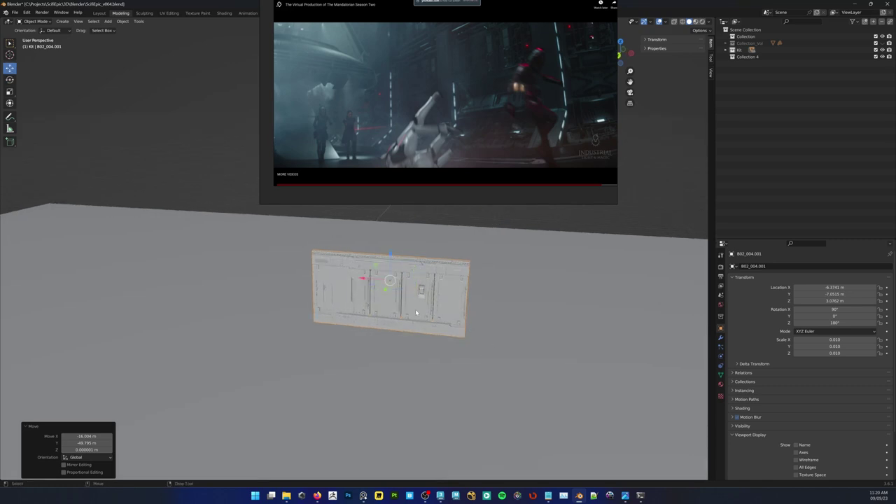
right_click(410, 310)
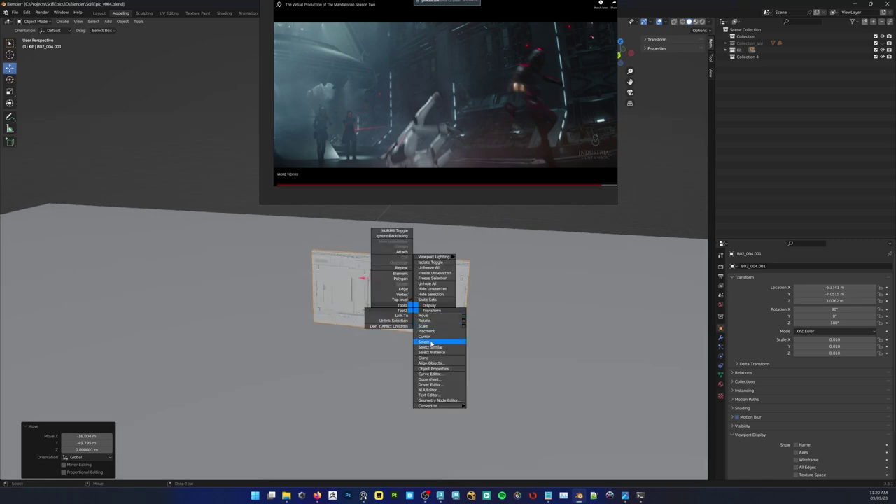
left_click(426, 357)
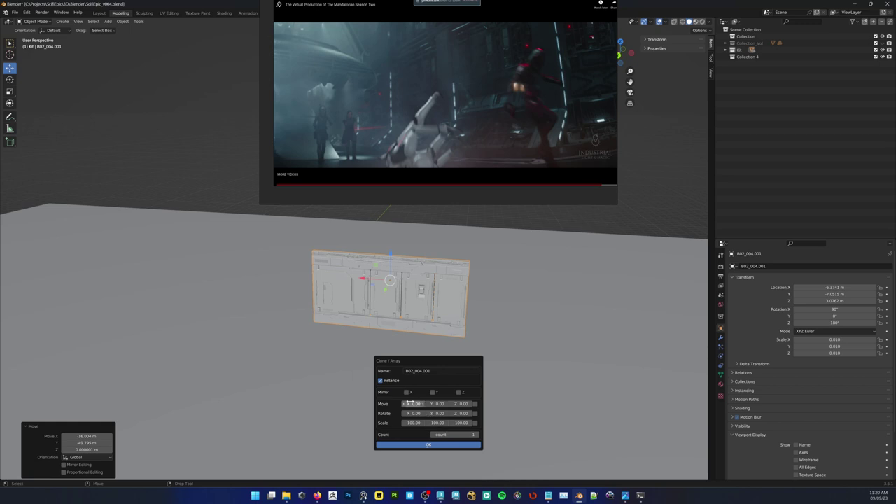
left_click_drag(413, 404, 448, 404)
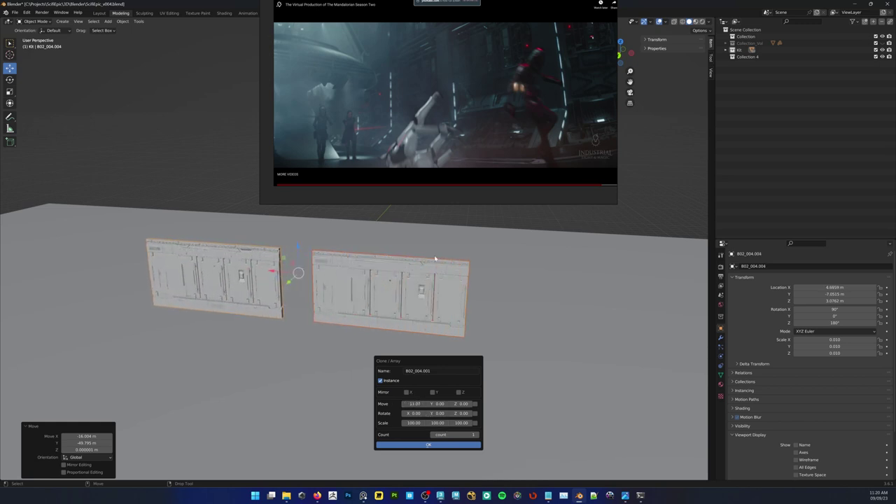
left_click(429, 444)
middle_click_drag(346, 356, 287, 279)
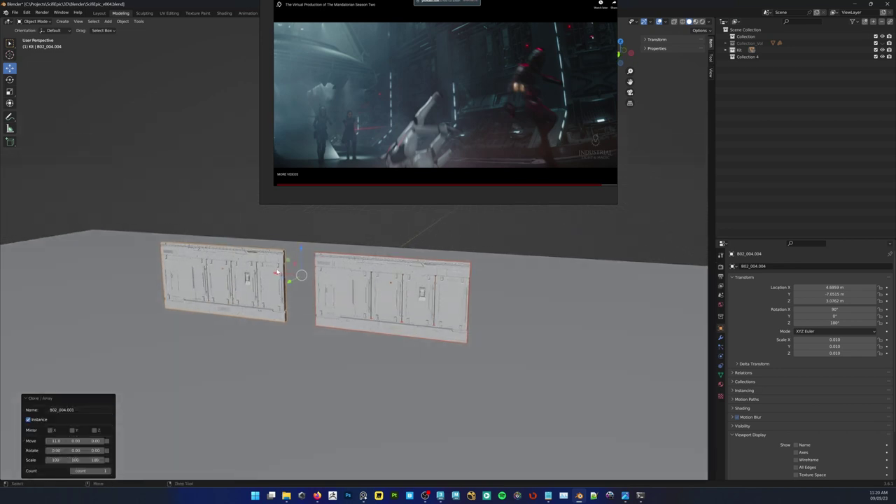
scroll(277, 272, "up", 2)
left_click(297, 226)
left_click(242, 292)
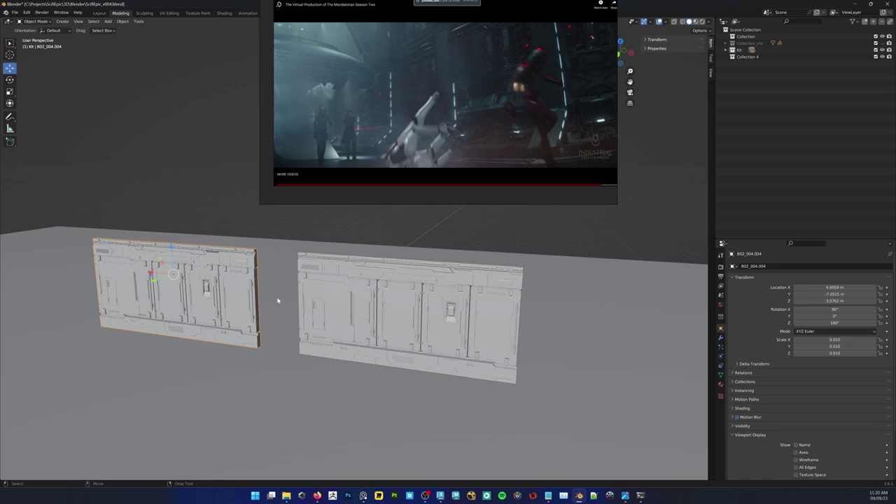
middle_click_drag(277, 301, 368, 242)
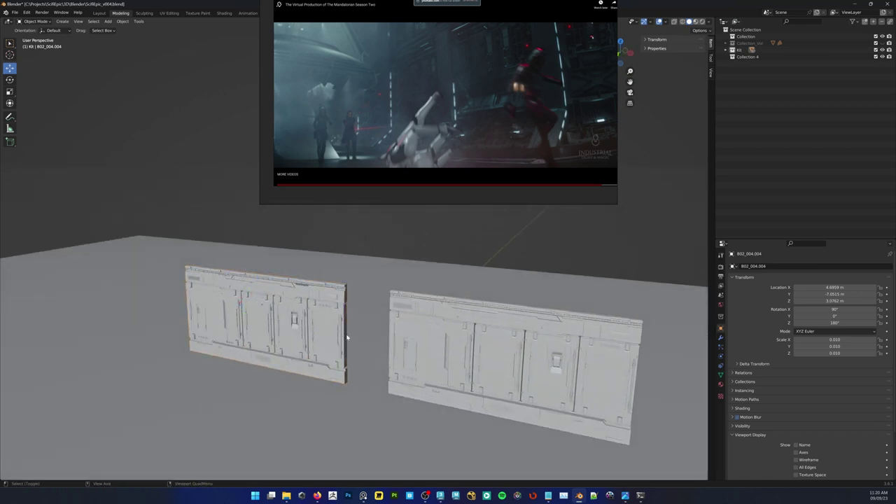
right_click(360, 358, "alt")
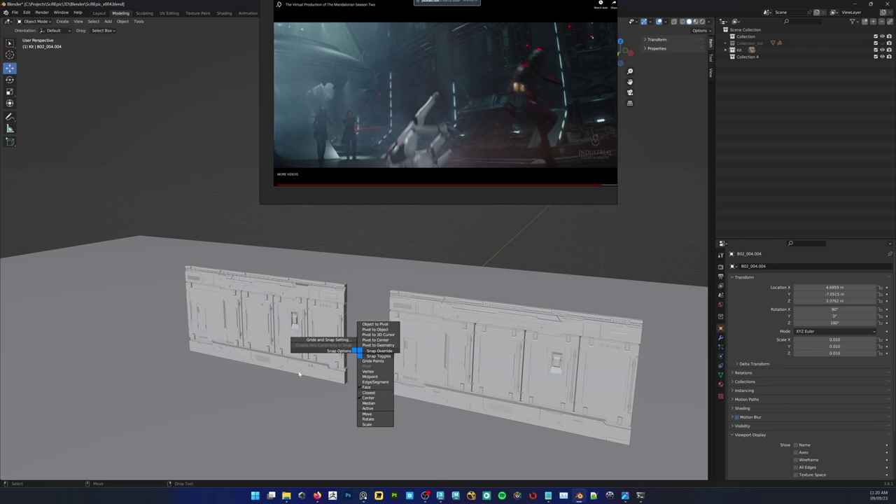
right_click(386, 280)
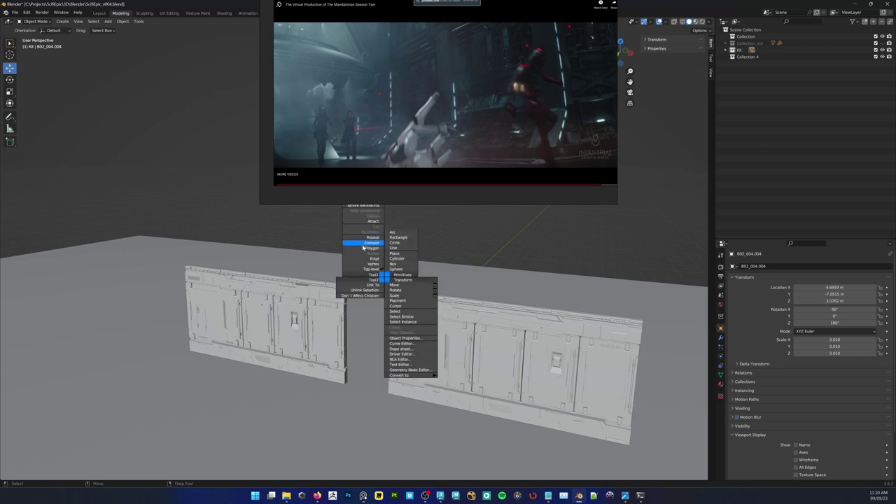
left_click(330, 262)
Search for the Plane creation command and draw a small plane on the ground in the gap between the two wall panels
key("F3")
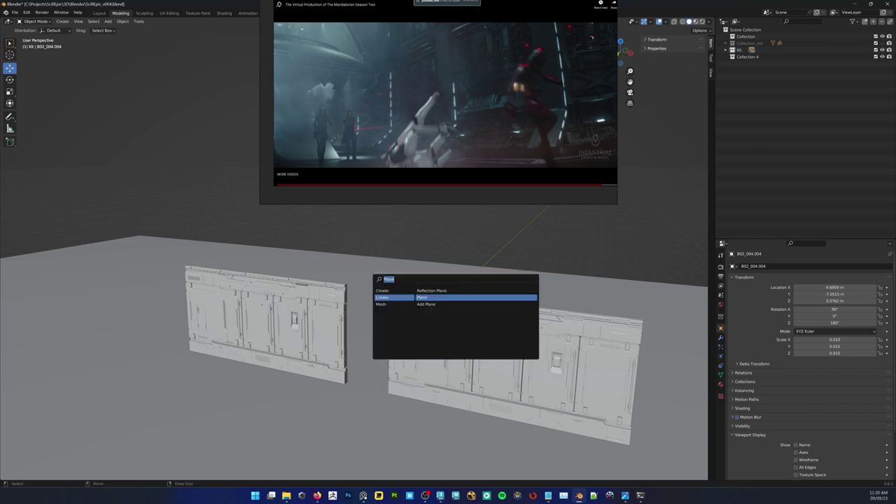
type("plan")
key("Down")
key("Down")
key("Up")
key("Return")
left_click_drag(353, 380, 363, 417)
Raise the small plane about 0.024 m along Z above the ground
scroll(366, 393, "up", 3)
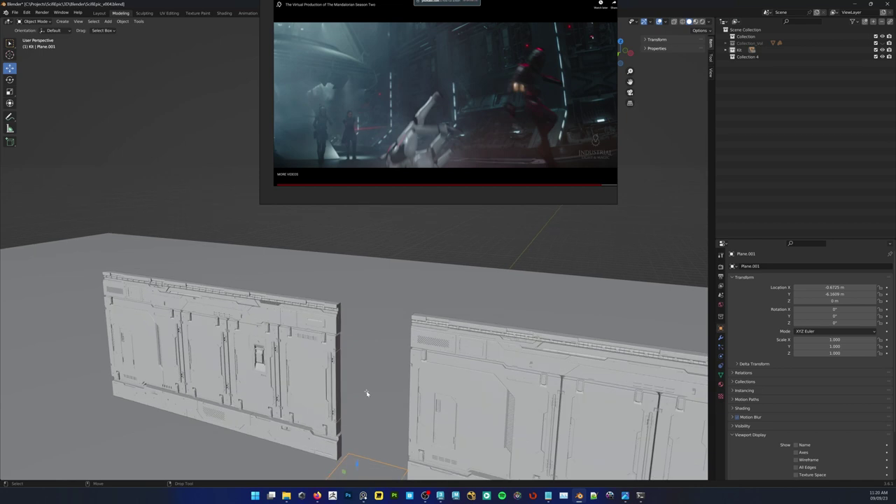
middle_click_drag(374, 414, 349, 306, "alt")
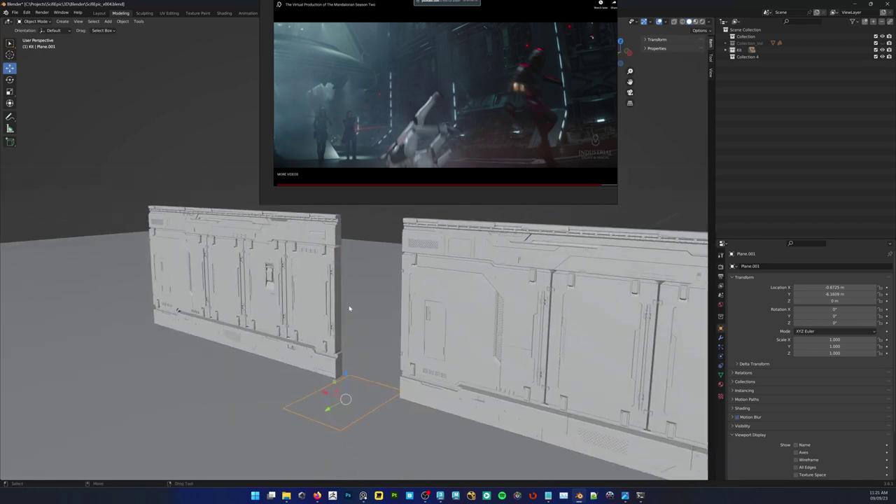
right_click(346, 303)
mouse_move(378, 401)
left_click(410, 400)
left_click_drag(344, 373, 380, 373)
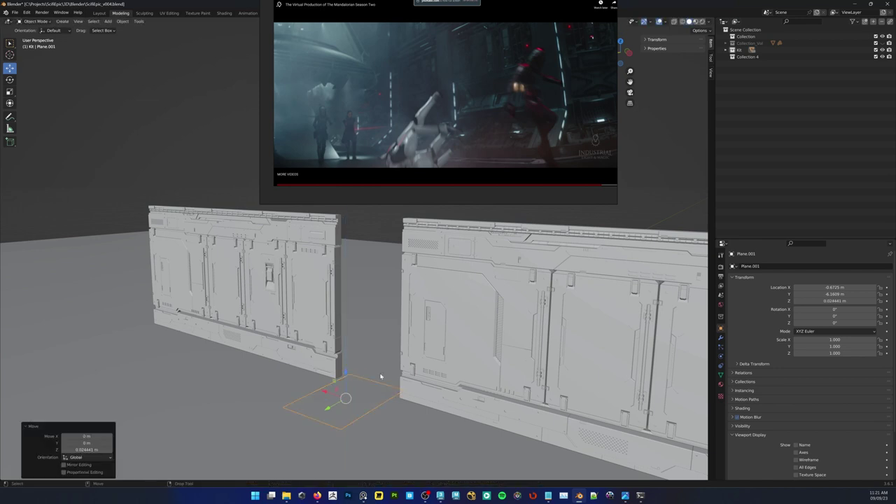
In Edit Mode, move the small plane's front edge about -0.49 m and its rear edge about 0.51 m along Y
middle_click_drag(380, 374, 399, 373)
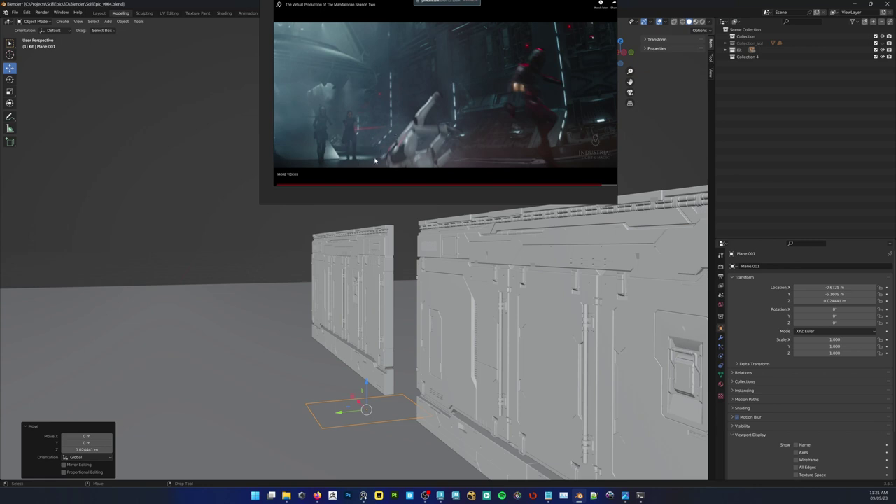
middle_click_drag(369, 381, 330, 383)
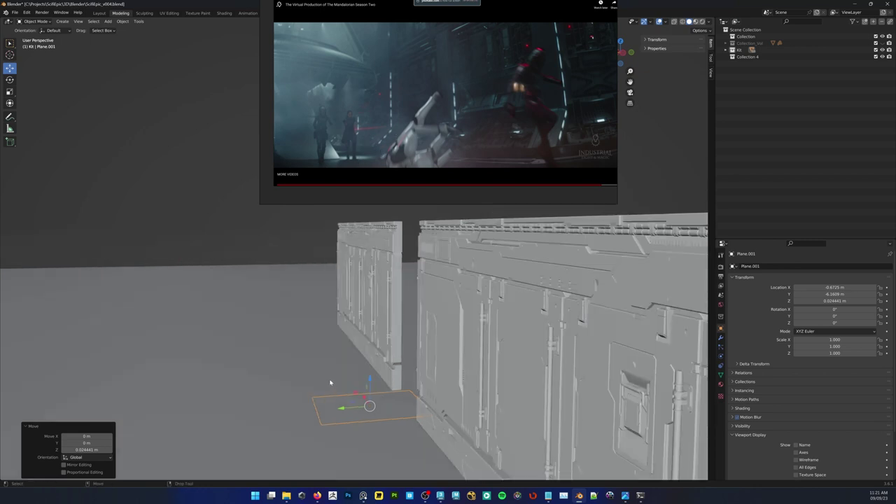
key("Tab")
left_click(316, 410)
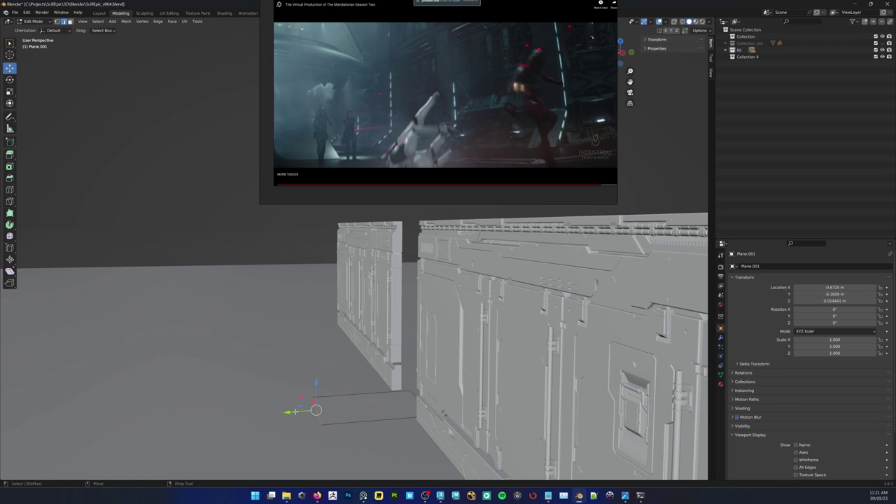
key("g")
key("y")
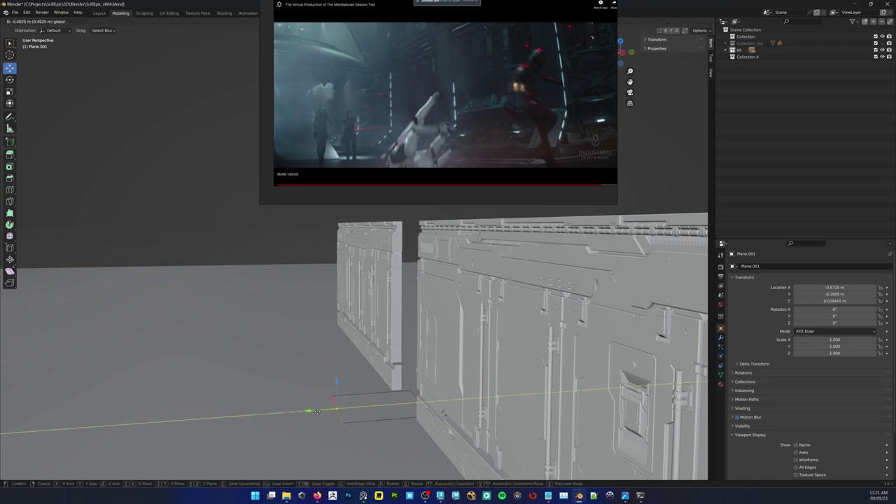
left_click(318, 411)
middle_click_drag(374, 376, 352, 409)
left_click_drag(352, 412, 329, 416)
middle_click_drag(337, 413, 369, 364)
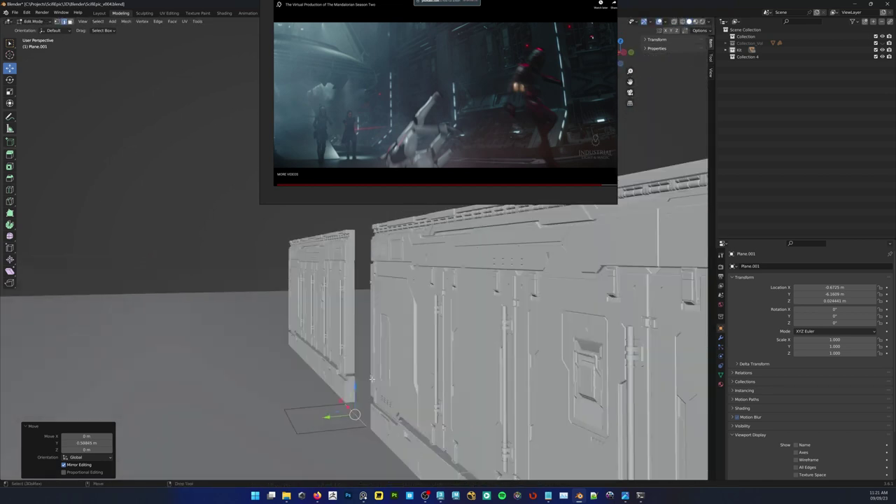
Extrude the plane's rear edge about 8.37 m straight up along Z to form an upright strip
right_click(370, 364)
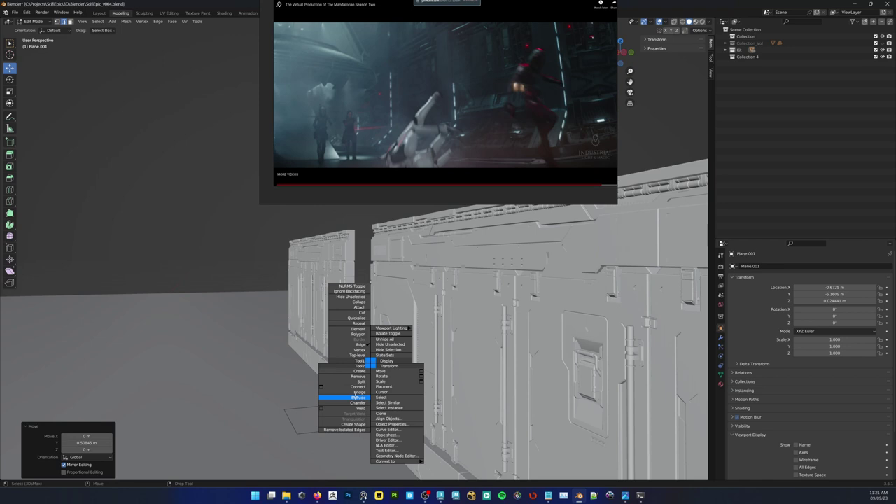
left_click(358, 393)
left_click_drag(354, 387, 406, 133)
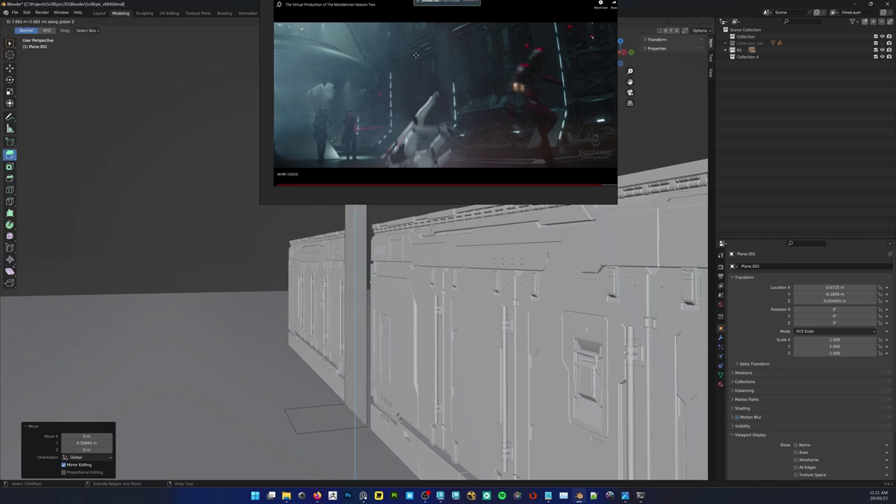
left_click_drag(416, 55, 418, 32)
Raise the edge shared by the upright and the floor face about 1.47 m along Z to form a sloped foot
right_click_drag(401, 343, 361, 315, "alt")
left_click_drag(360, 315, 390, 322, "alt")
middle_click_drag(390, 322, 382, 378, "alt")
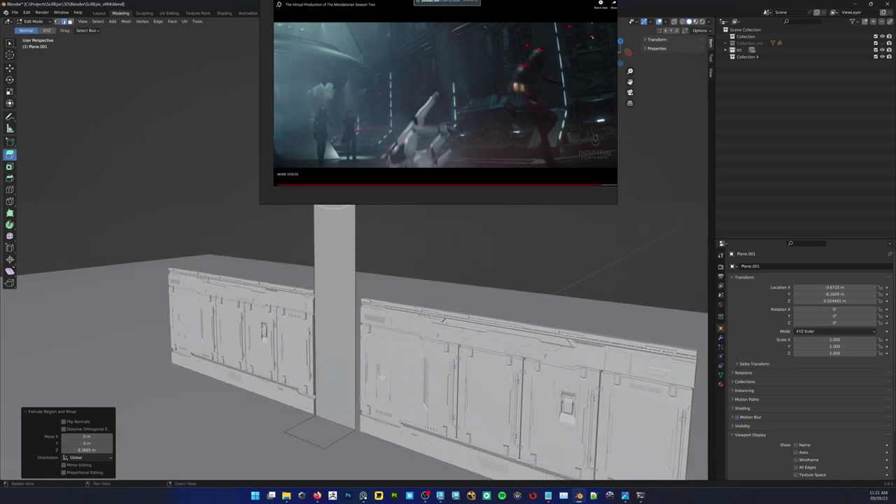
right_click_drag(383, 378, 353, 390, "alt")
middle_click_drag(352, 391, 356, 414, "alt")
left_click_drag(358, 417, 326, 409, "alt")
left_click(348, 438)
key("w")
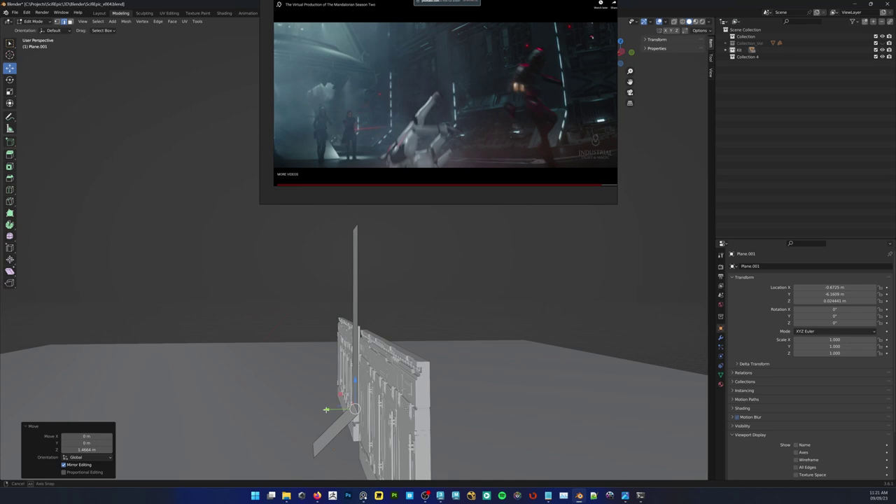
Move the foot's bottom edge about -0.18 m along Y, and shift all of the strip's vertices about 0.16 m along Y
middle_click_drag(420, 414, 319, 450)
left_click(313, 447)
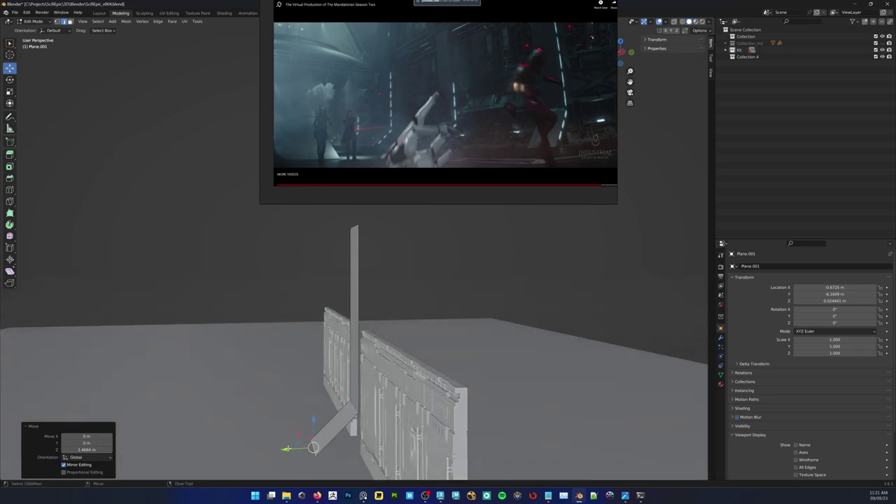
left_click_drag(288, 449, 294, 449)
middle_click_drag(313, 420, 303, 427, "alt")
key("1")
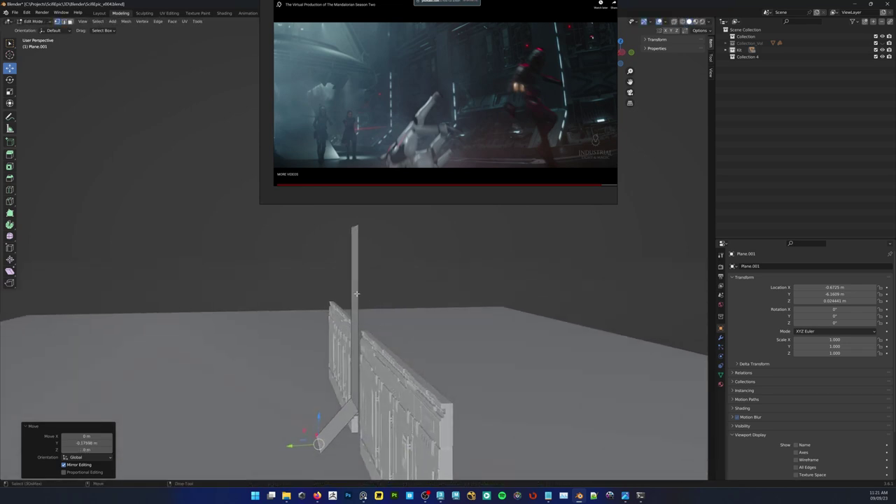
left_click_drag(392, 219, 256, 370)
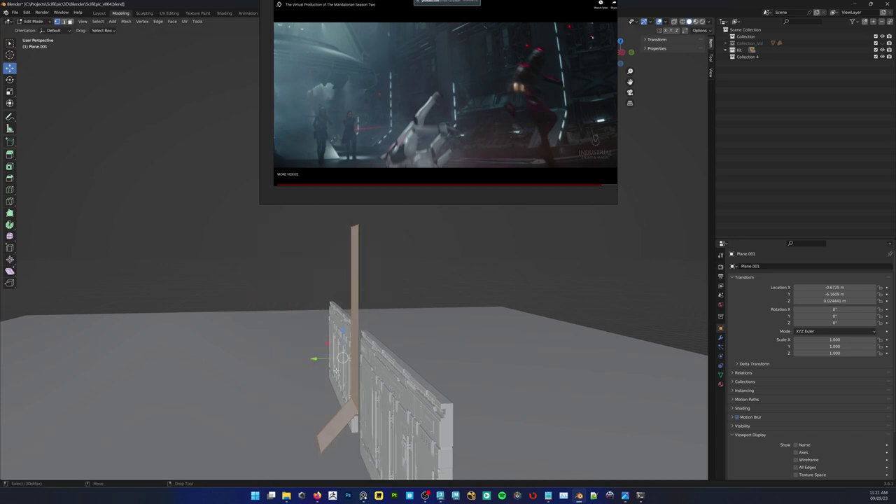
left_click_drag(324, 358, 332, 358)
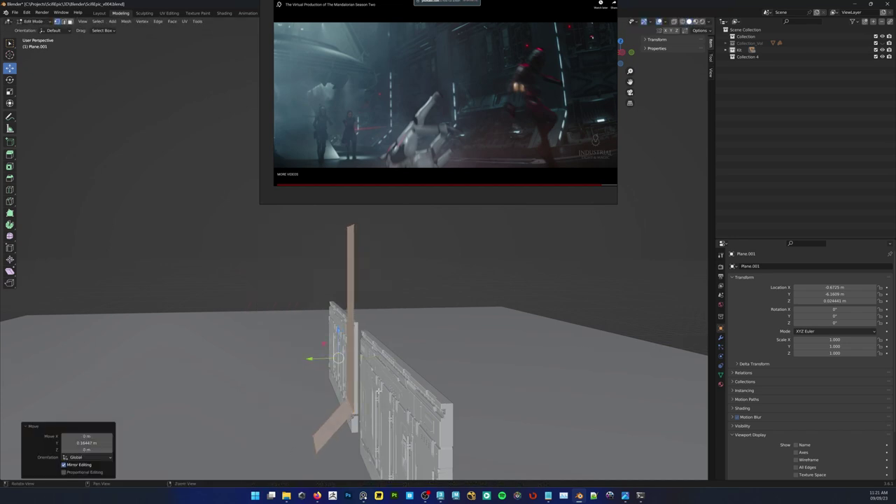
Select the outline edges of the pillar strip and extrude them about -3.61 m along Y to give the pillar depth
middle_click_drag(332, 358, 408, 379)
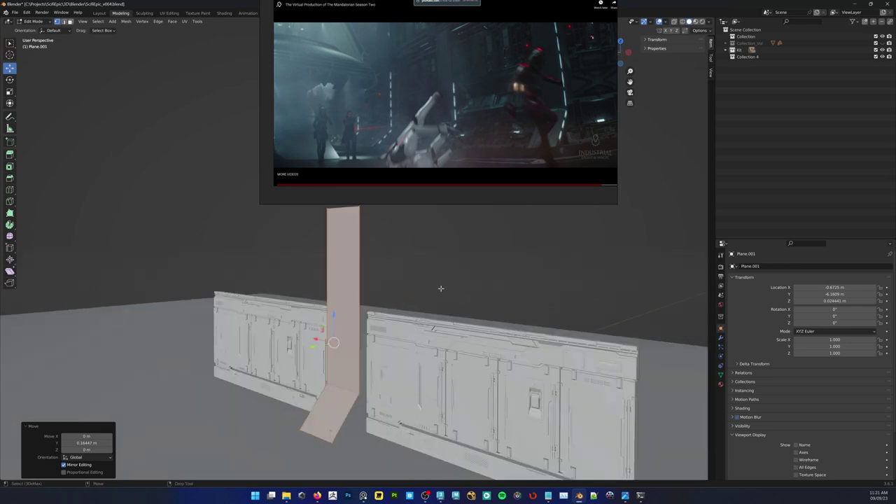
middle_click_drag(459, 276, 425, 312)
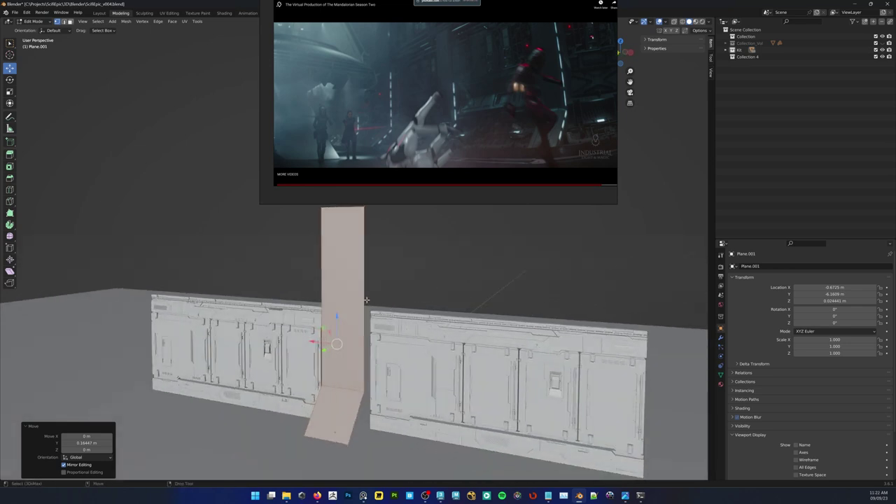
middle_click_drag(366, 300, 361, 296)
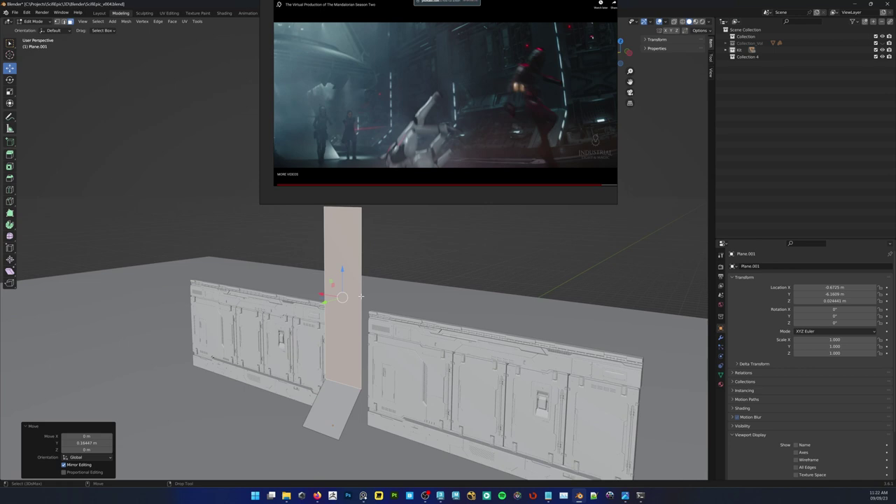
left_click(361, 297)
middle_click_drag(362, 359, 394, 278)
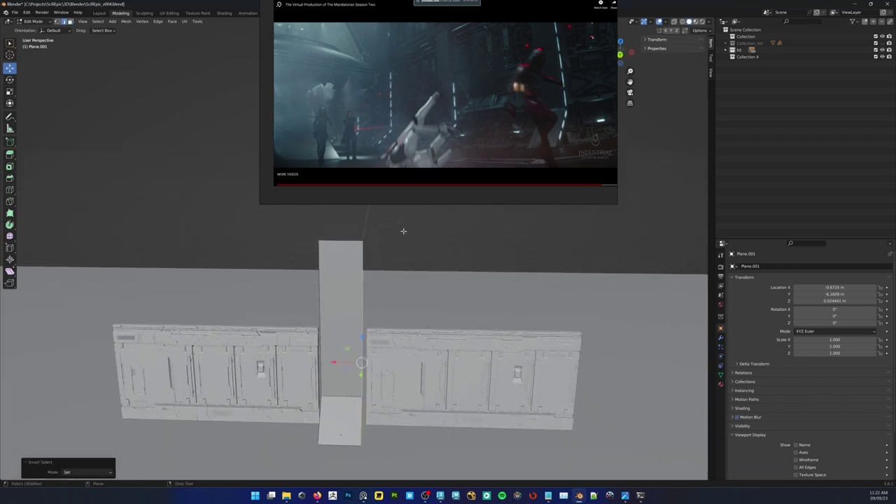
left_click_drag(403, 231, 298, 479)
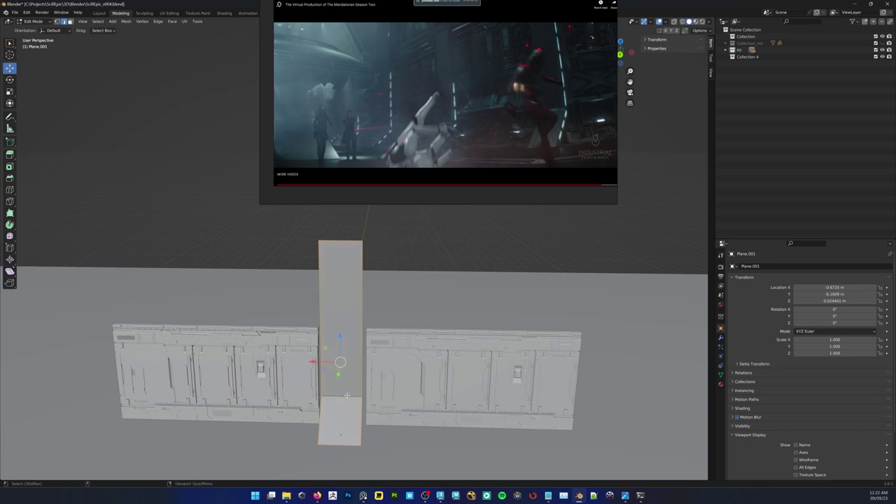
middle_click_drag(348, 394, 347, 355)
right_click(347, 356)
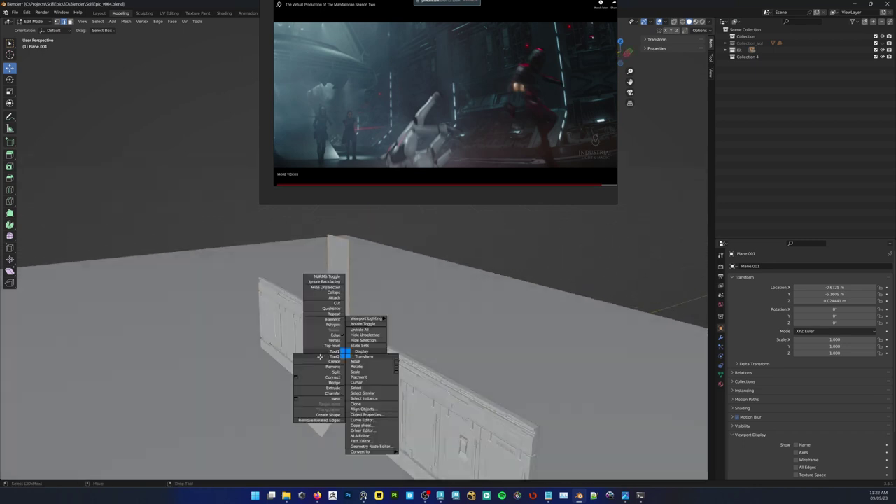
left_click(312, 388)
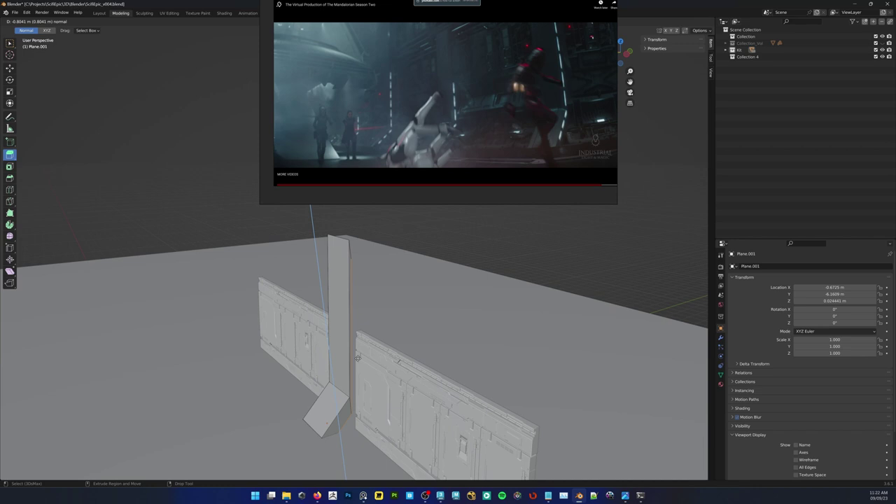
key("y")
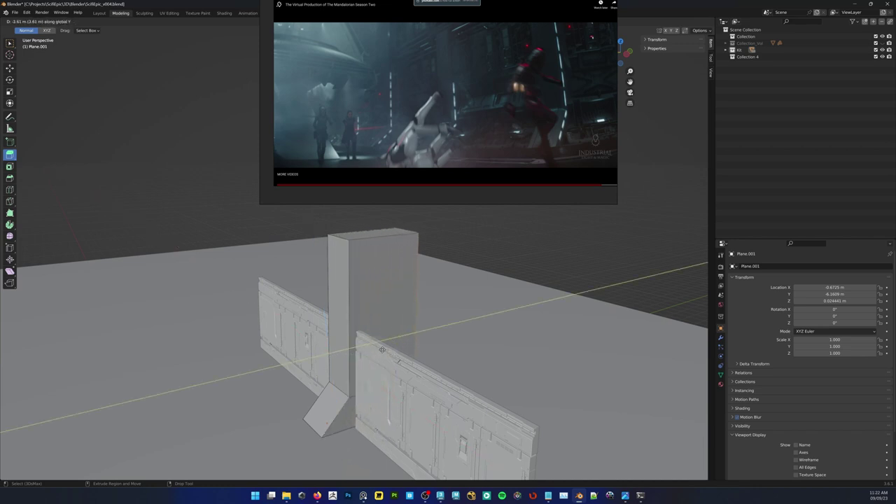
left_click(396, 312)
key("w")
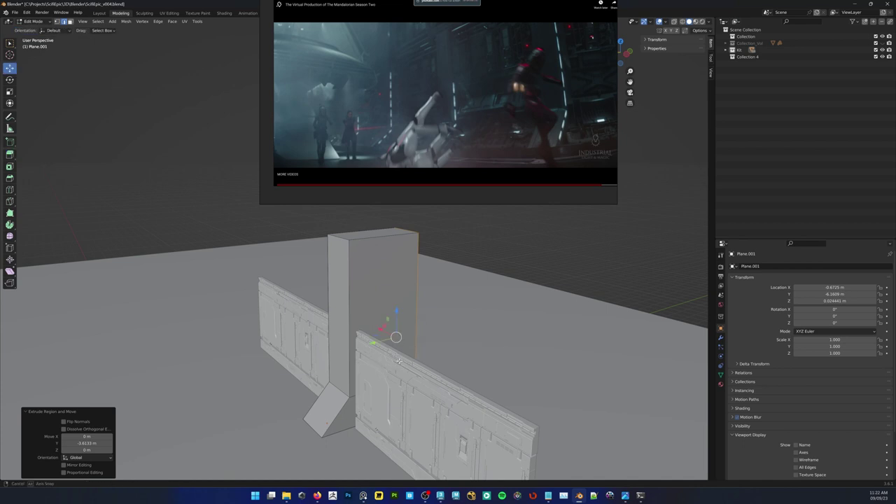
Flatten the extruded rear edges by scaling them to 0 along Y
middle_click_drag(446, 376, 411, 367, "alt")
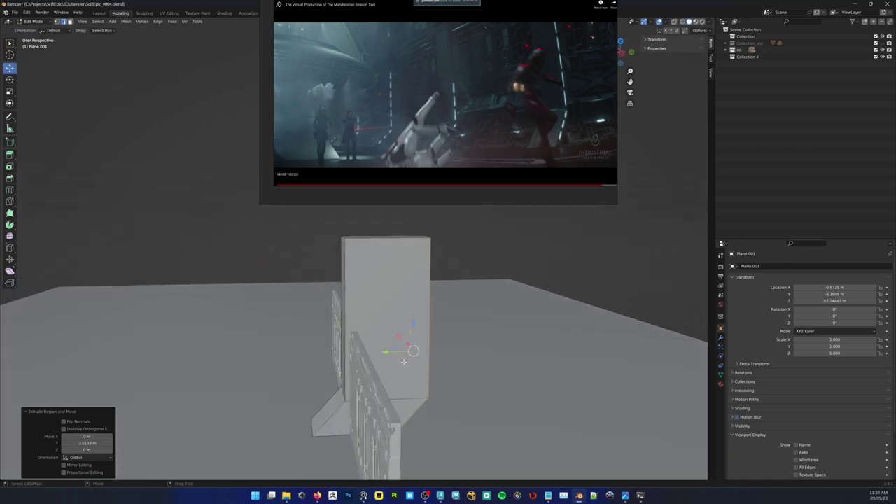
left_click_drag(408, 385, 399, 384, "alt")
key("r")
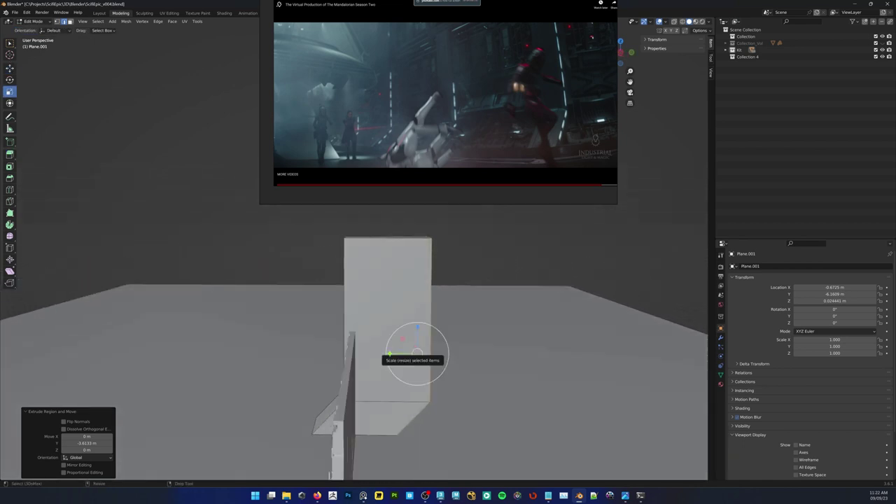
left_click_drag(390, 353, 446, 354)
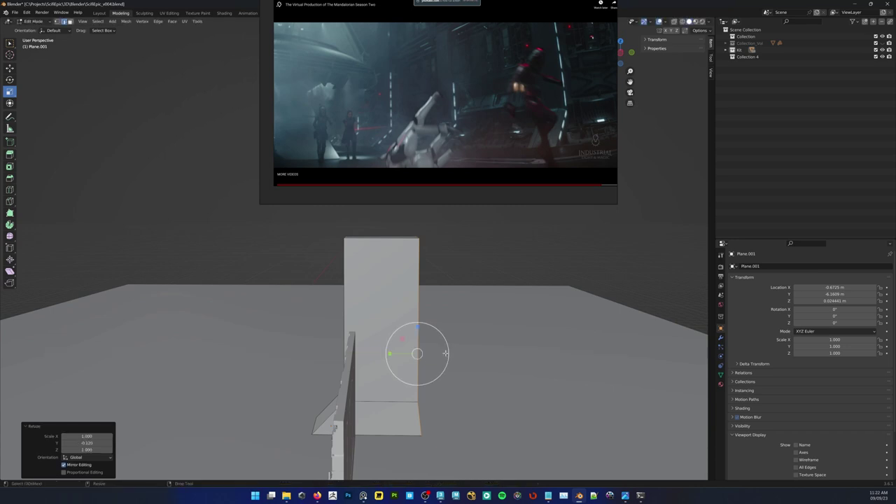
left_click(101, 443)
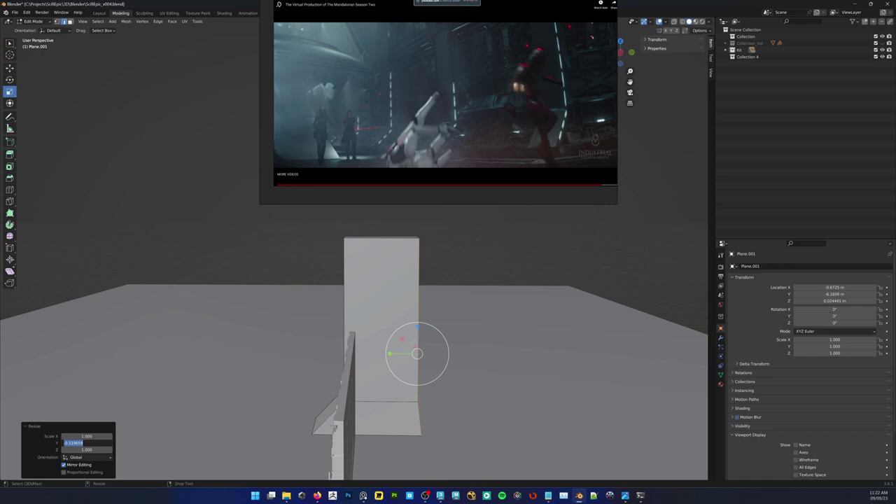
type("0")
key("Return")
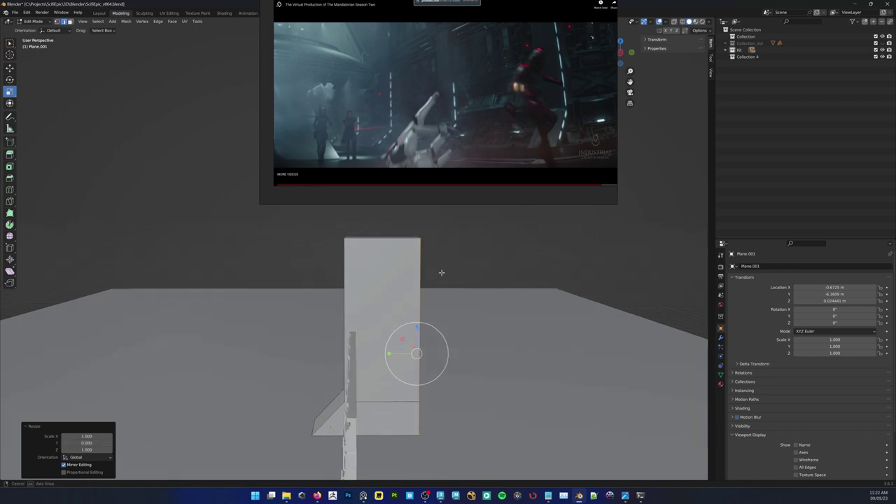
middle_click_drag(442, 273, 581, 302)
key("w")
left_click(468, 284)
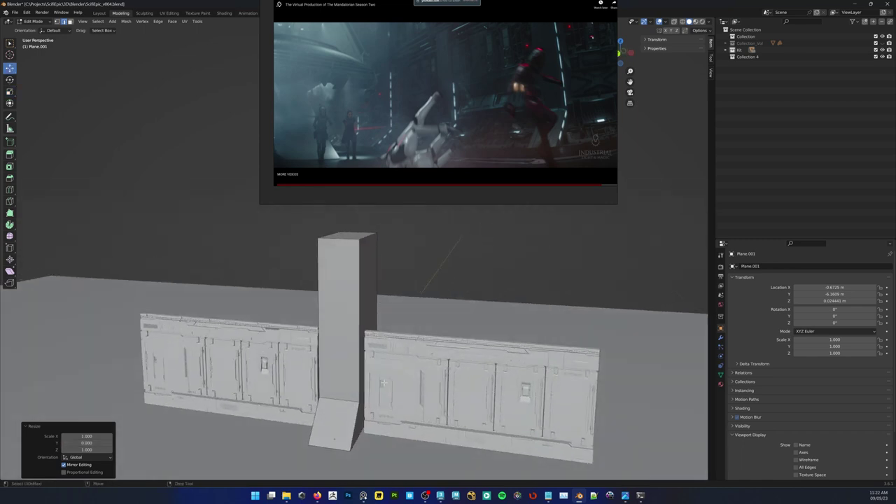
Add one vertical loop cut down the centre of the pillar's front face and sloped foot
left_click(335, 398)
middle_click_drag(368, 360, 424, 241)
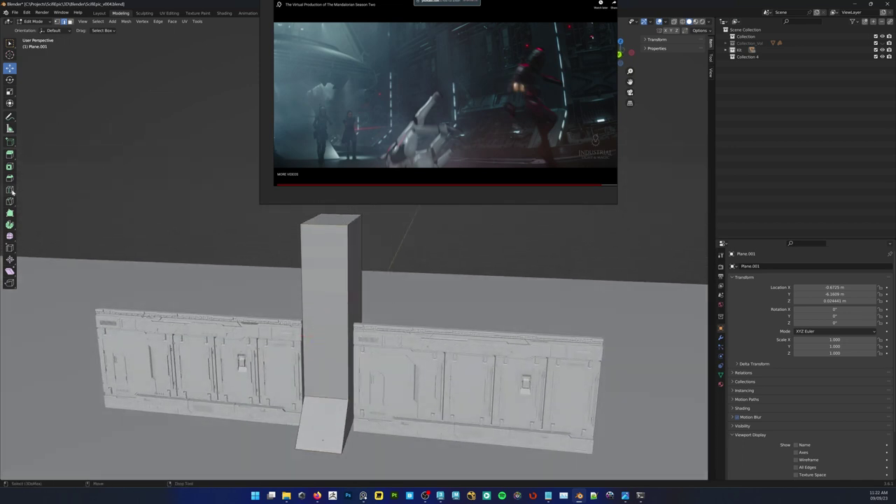
left_click(10, 191)
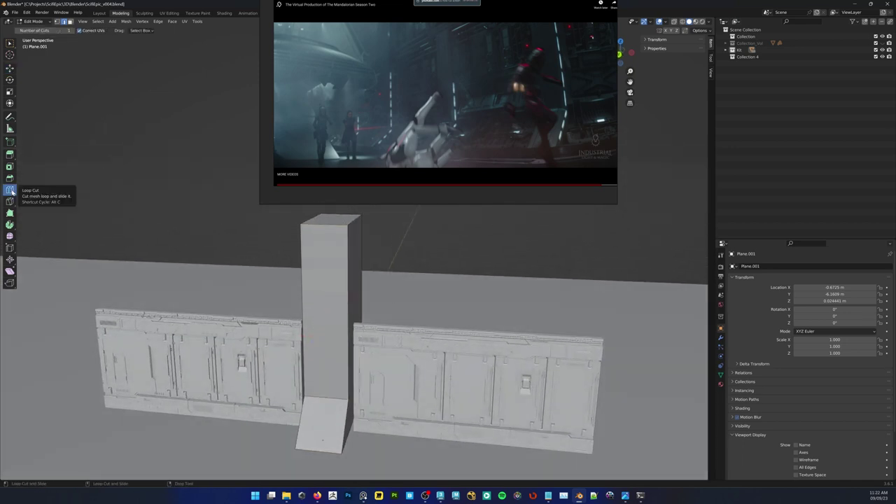
left_click(325, 226)
mouse_move(420, 297)
middle_mouse_down()
mouse_move(436, 284)
mouse_move(412, 297)
middle_mouse_up()
key("shift+space")
key("g")
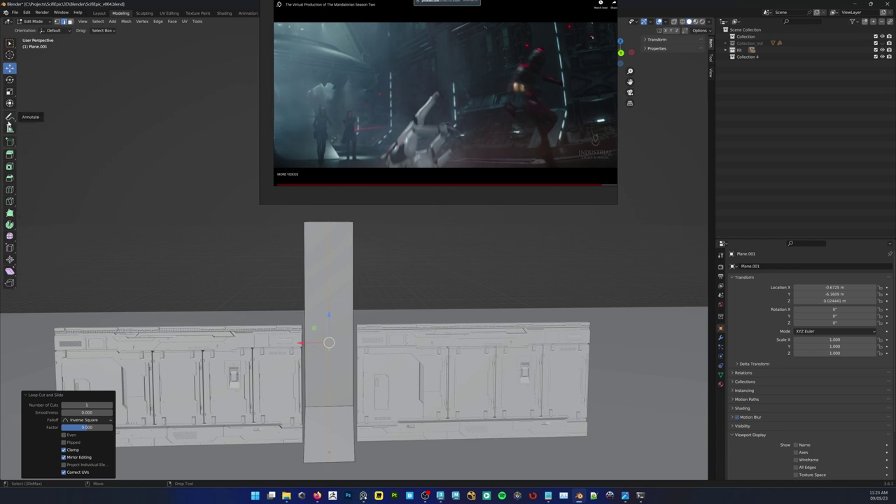
Try to chamfer the pillar's centre edge loop at zero width with 3 segments
middle_click_drag(150, 247, 170, 251)
key("F3")
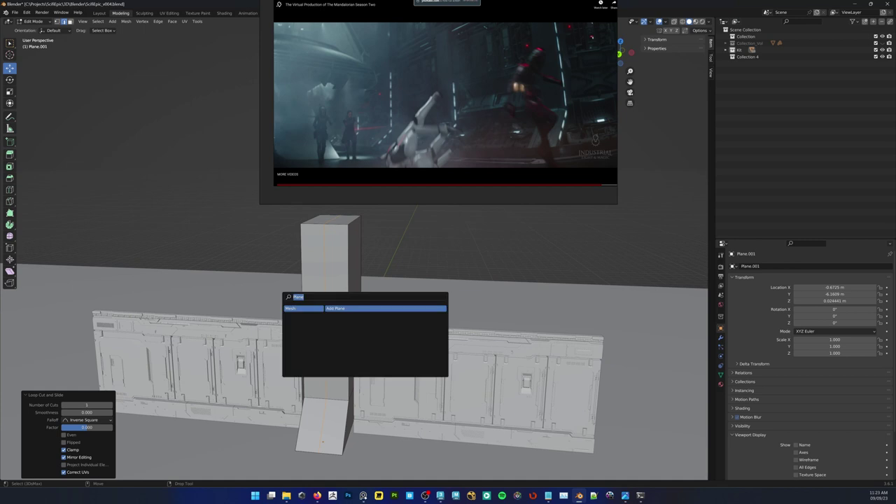
type("cham")
key("Return")
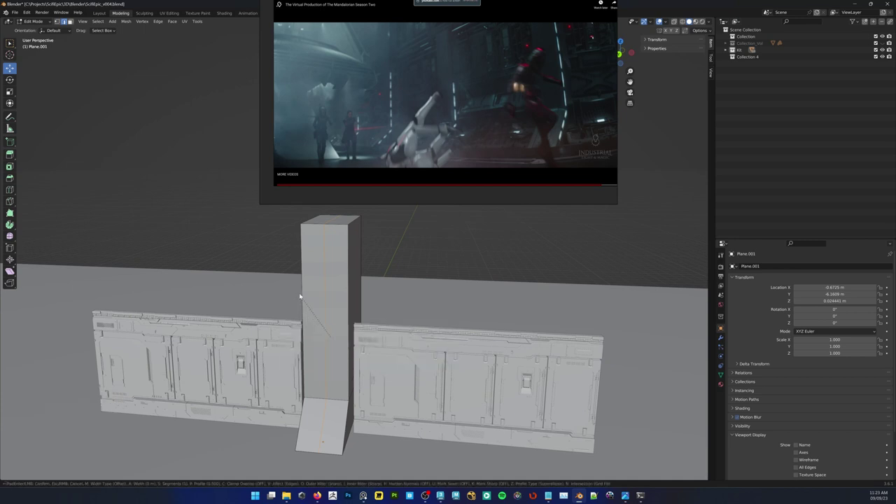
left_click(327, 291)
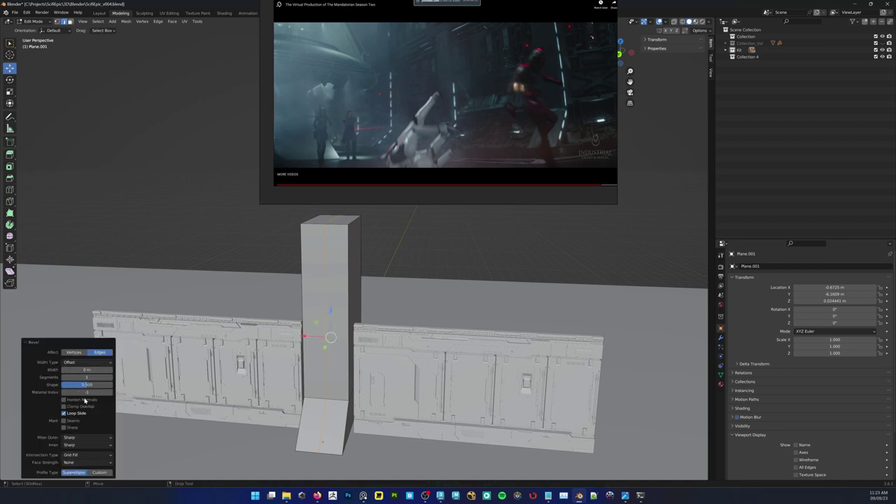
left_click(82, 377)
type("3")
key("Return")
Chamfer the pillar's centre edge loop with a width of 0.52 m and 2 segments
middle_click_drag(329, 378, 339, 376, "alt")
left_click(320, 371)
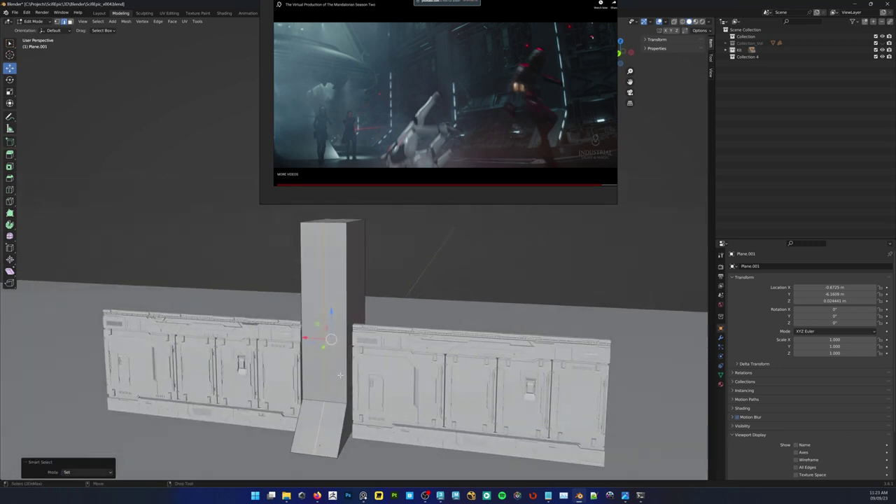
left_click_drag(328, 359, 332, 364, "alt")
key("F3")
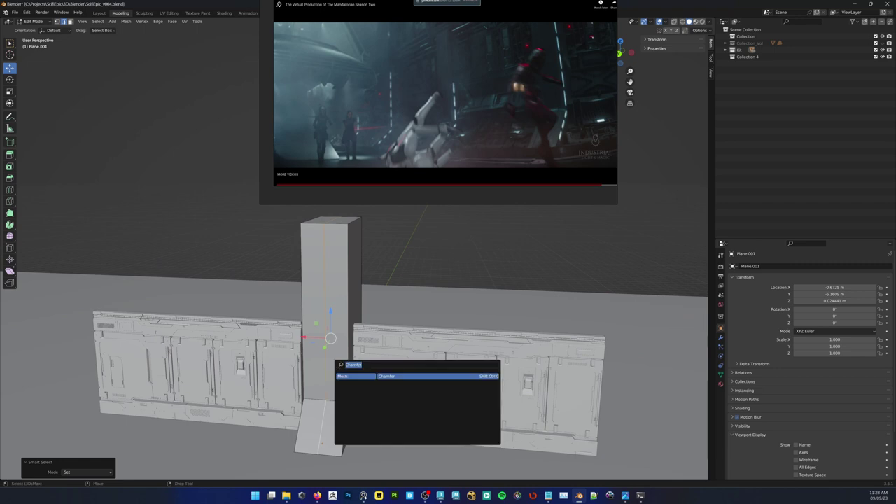
key("Return")
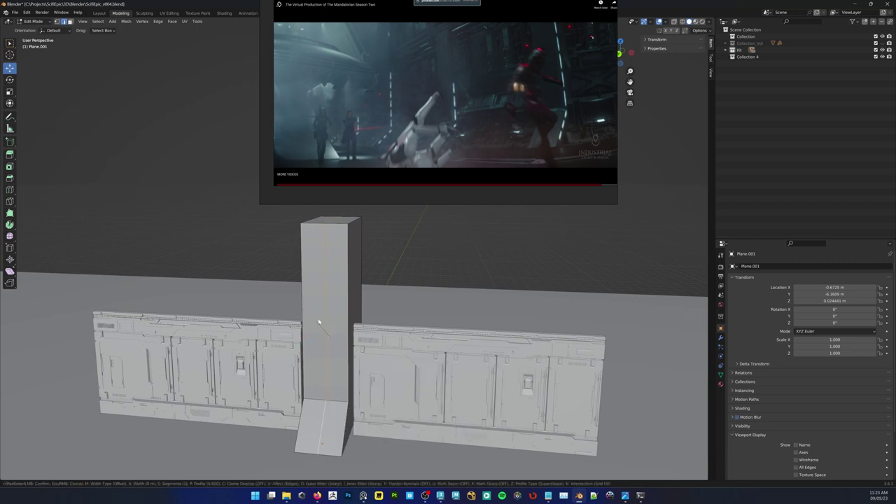
left_click(291, 343)
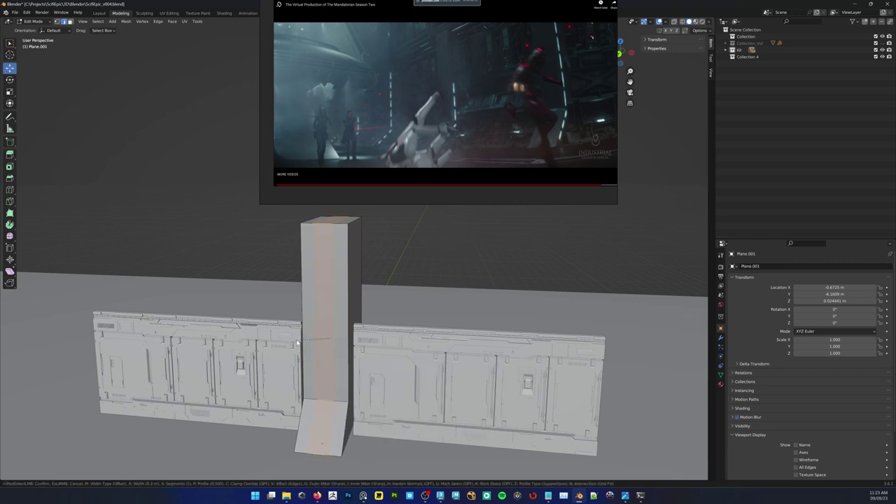
left_click(86, 378)
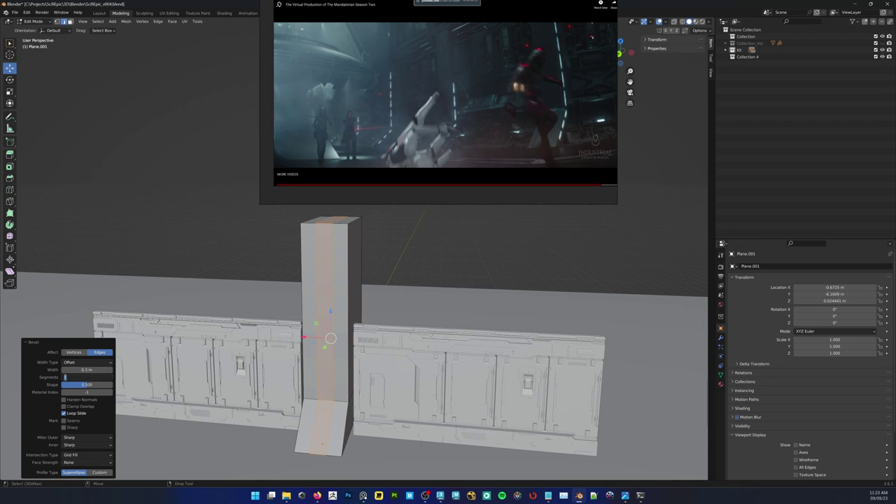
key("Return")
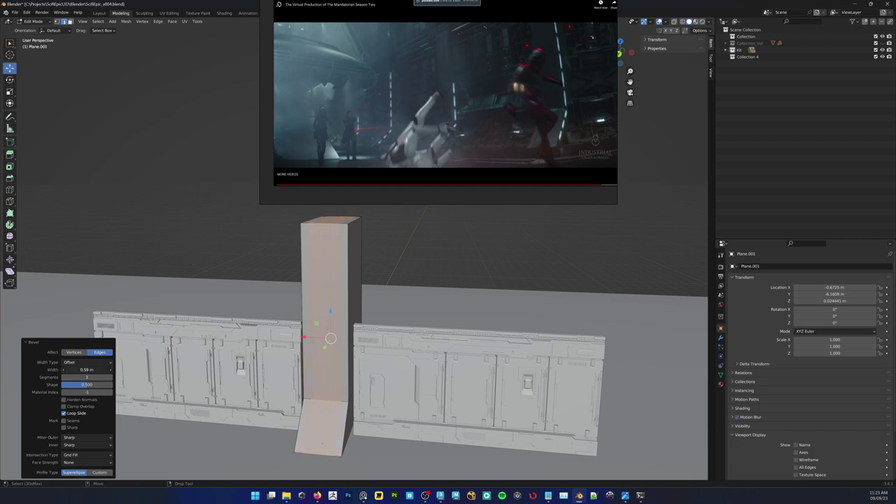
left_click(89, 376)
type("2")
key("Return")
Select the two outer vertical edge loops on the pillar's front and chamfer them about 0.16 m with 1 segment, following the reference
middle_click_drag(544, 112, 508, 122)
scroll(515, 134, "up", 6)
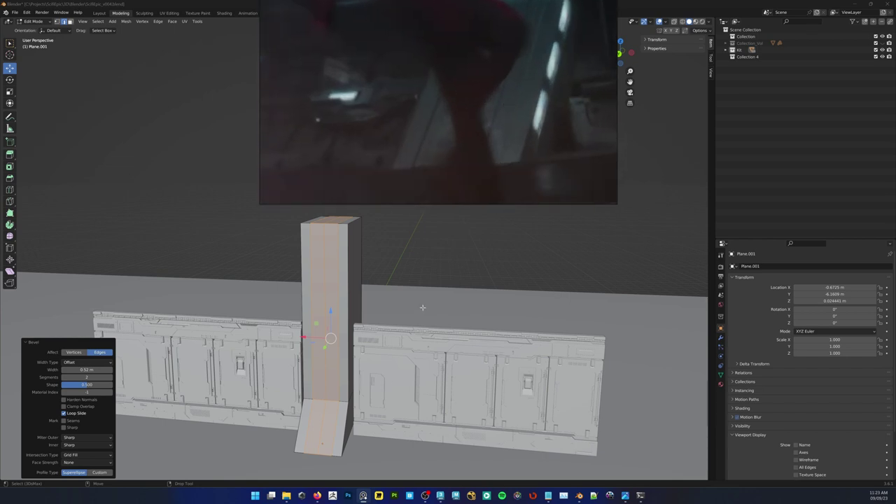
left_click(320, 374)
left_click(340, 357)
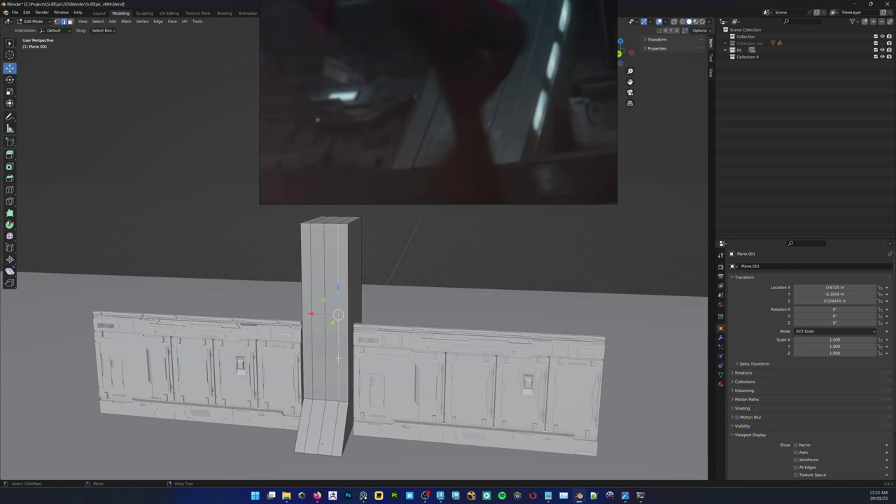
double_click(310, 369, "shift")
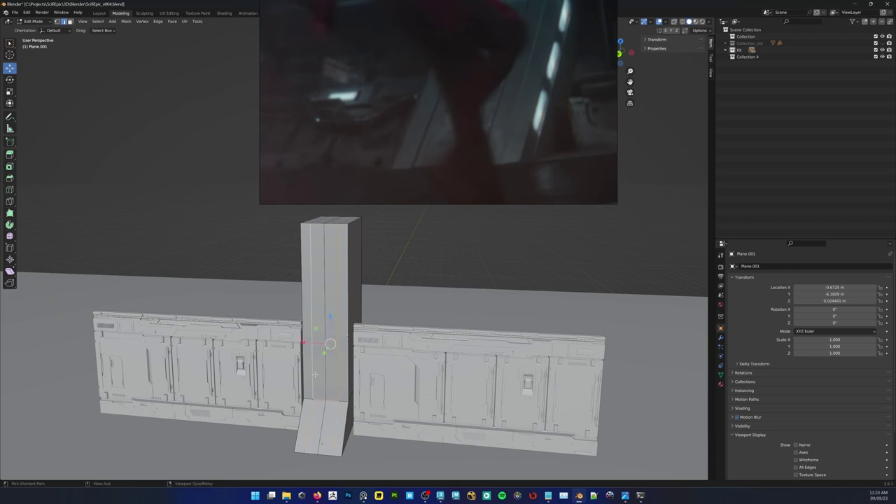
middle_click_drag(333, 384, 343, 339)
right_click(326, 313)
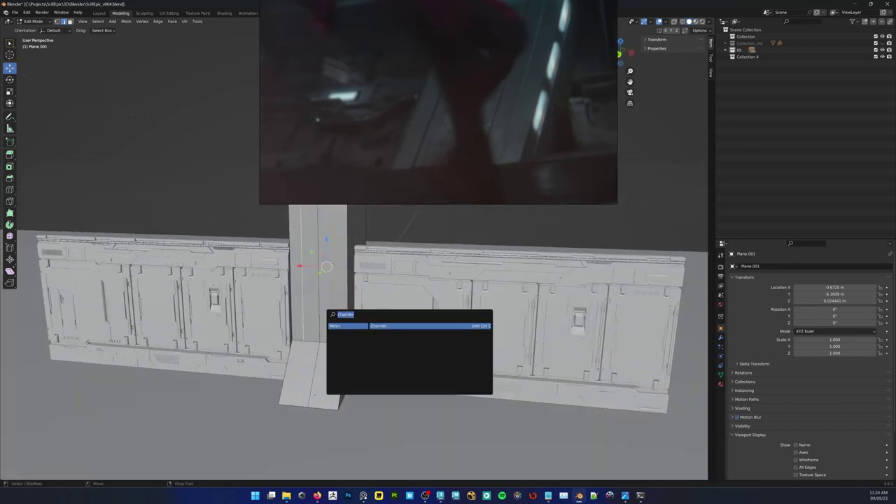
left_click(332, 319)
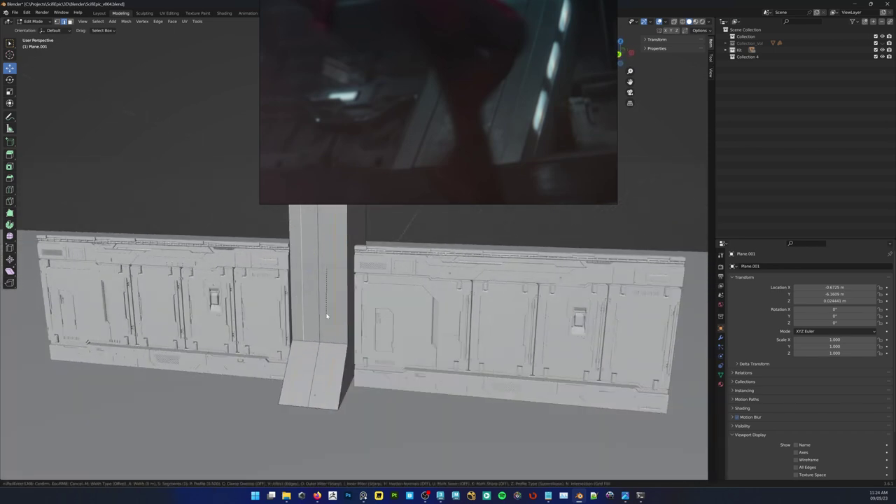
left_click(336, 277)
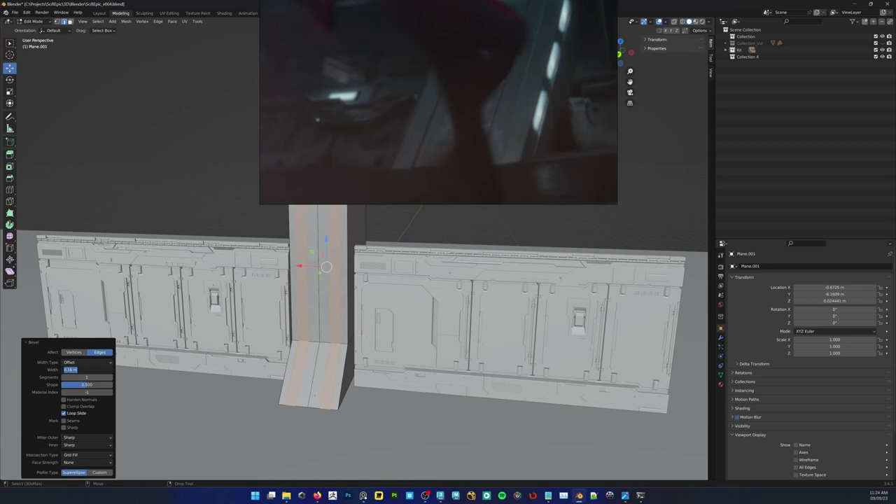
left_click(439, 213)
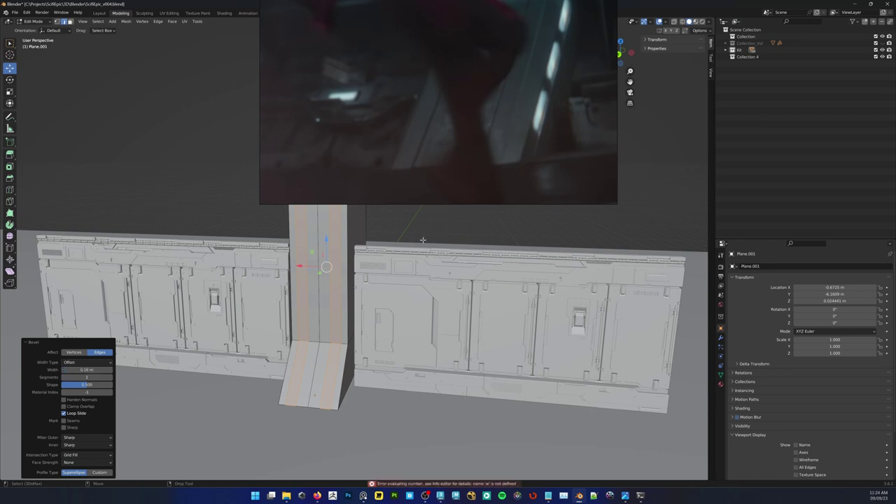
middle_click_drag(305, 387, 334, 355, "alt")
middle_click_drag(334, 356, 321, 387)
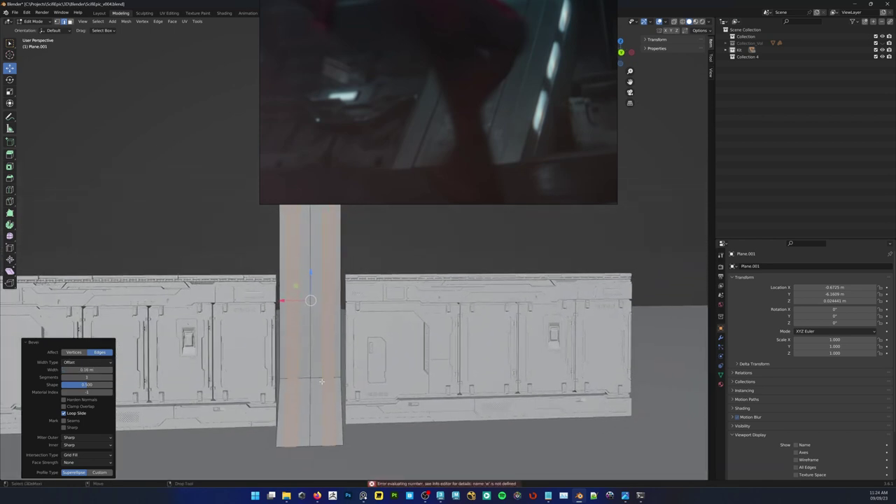
Select the two narrow face strips running down the pillar's front and sloped foot, and extrude them inward about 0.08 m
key("F2")
left_click(392, 257)
left_click(392, 257)
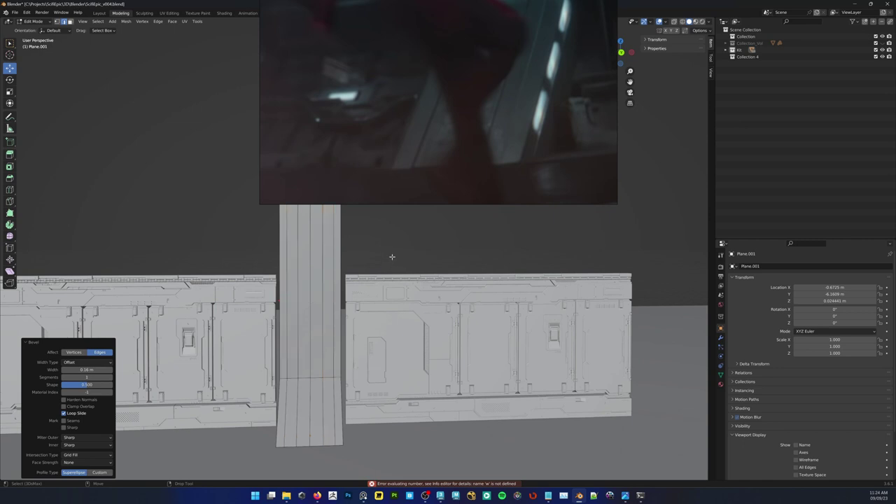
middle_click_drag(319, 379, 296, 365)
scroll(299, 368, "up", 3)
left_click_drag(302, 370, 282, 380, "alt")
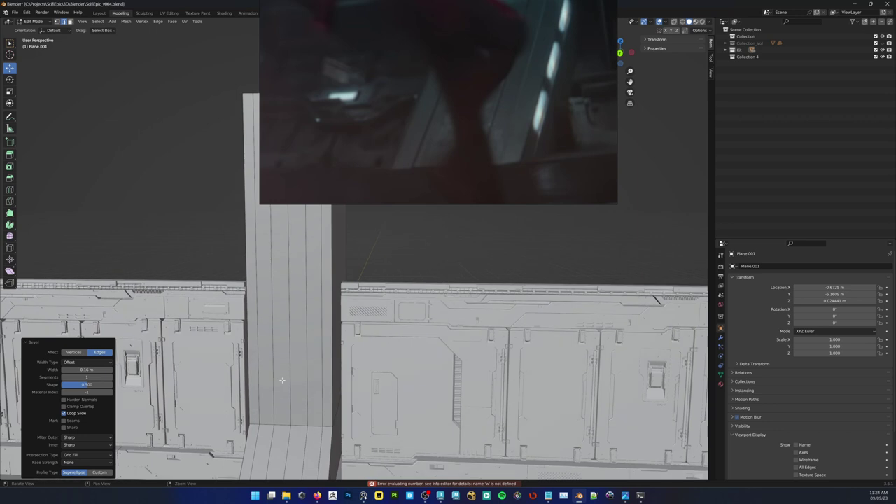
left_click(263, 400)
left_click(263, 442, "ctrl")
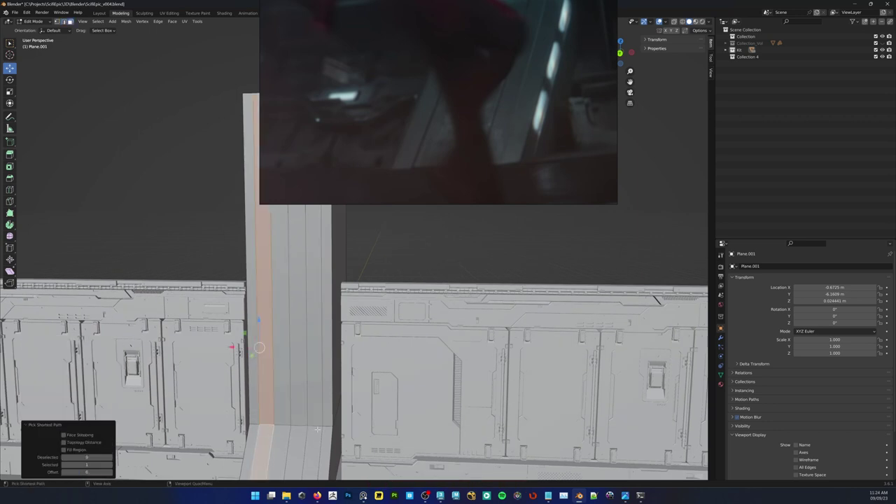
left_click(313, 444, "ctrl")
left_click(315, 414, "ctrl")
middle_click_drag(325, 427, 285, 419)
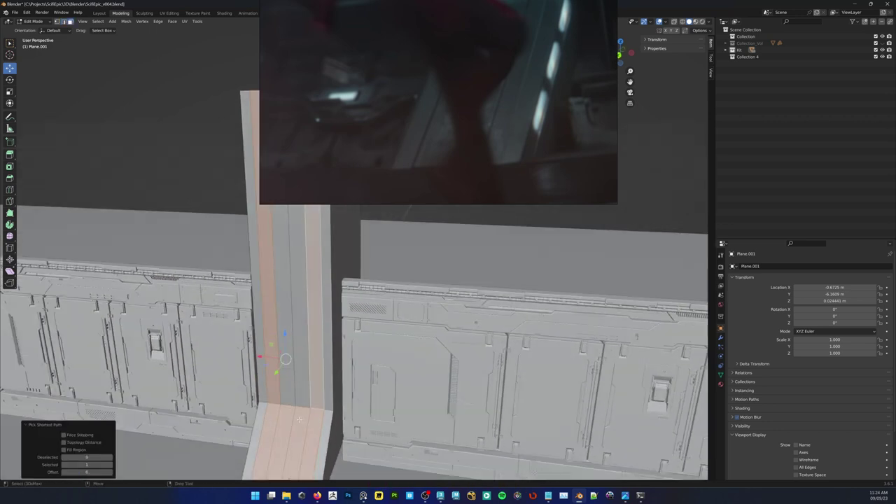
left_click_drag(374, 392, 288, 371, "alt")
right_click_drag(288, 372, 326, 380, "alt")
middle_click_drag(326, 380, 328, 362, "alt")
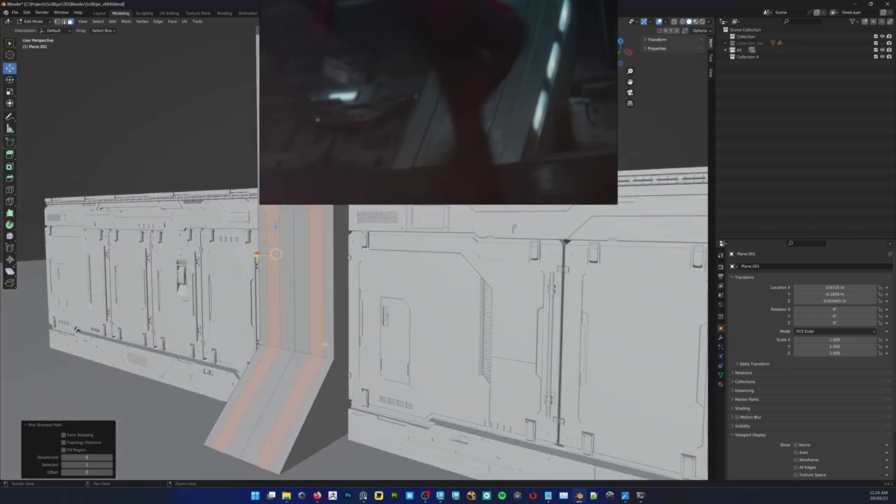
right_click(323, 333)
left_click(293, 361)
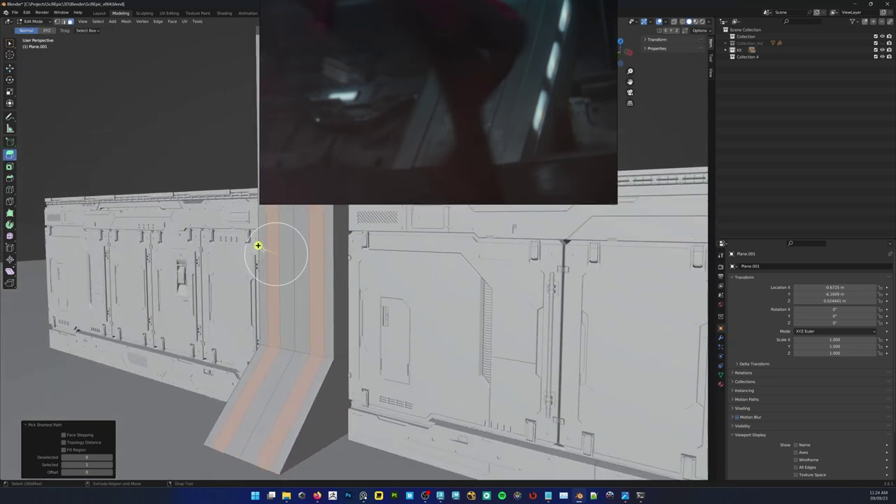
left_click_drag(258, 245, 296, 380)
scroll(294, 352, "down", 1)
scroll(296, 356, "down", 1)
key("w")
Select the end faces at the base of the pillar's sloped foot, leaving its long faces out of the selection
left_click_drag(329, 448, 261, 406, "alt")
scroll(287, 422, "up", 3)
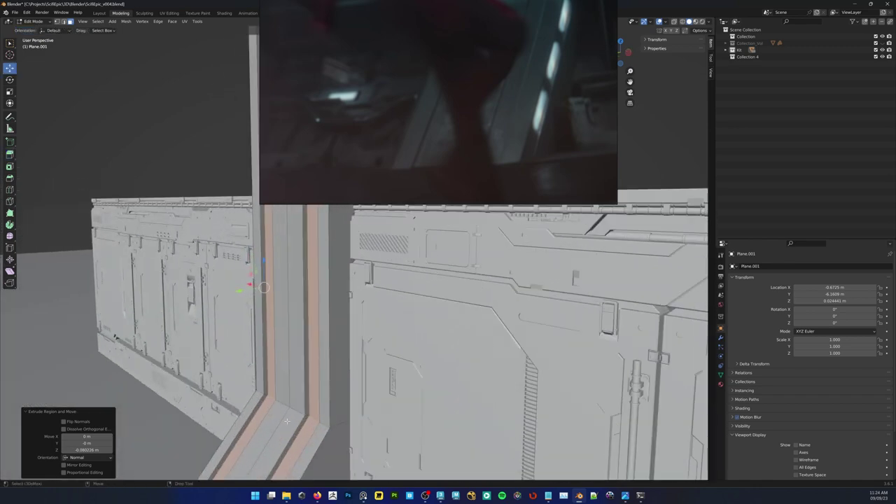
middle_click_drag(286, 421, 210, 378)
left_click_drag(202, 372, 243, 447)
middle_click_drag(315, 392, 392, 326)
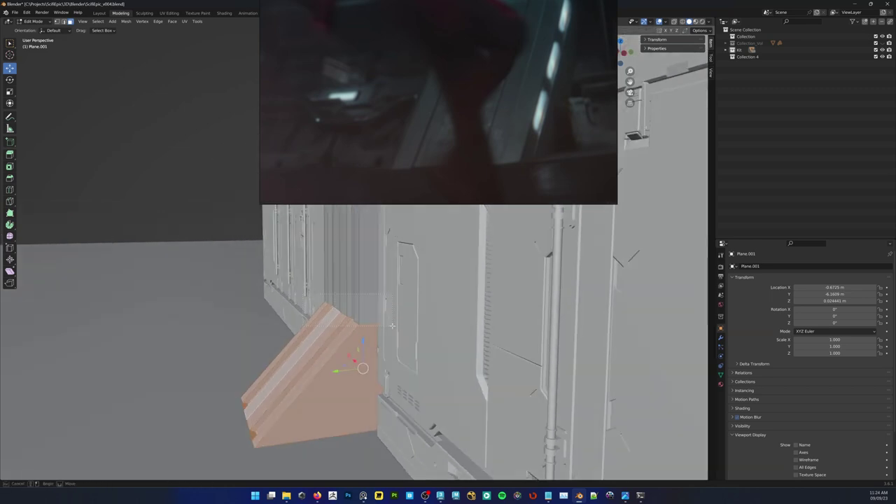
left_click_drag(392, 326, 408, 336, "ctrl")
Isolate the end faces across the pillar's top in the selection and delete the selected faces
middle_click_drag(273, 426, 360, 3)
key("alt+z")
key("alt+z")
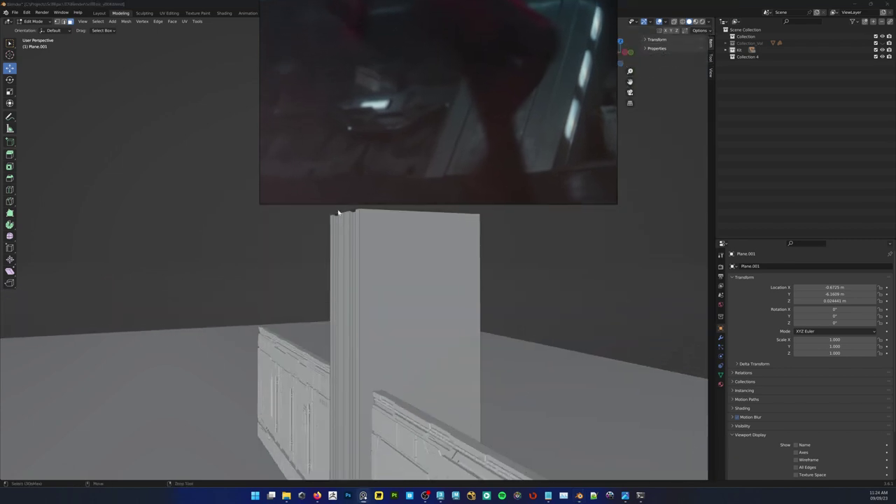
key("l")
key("l")
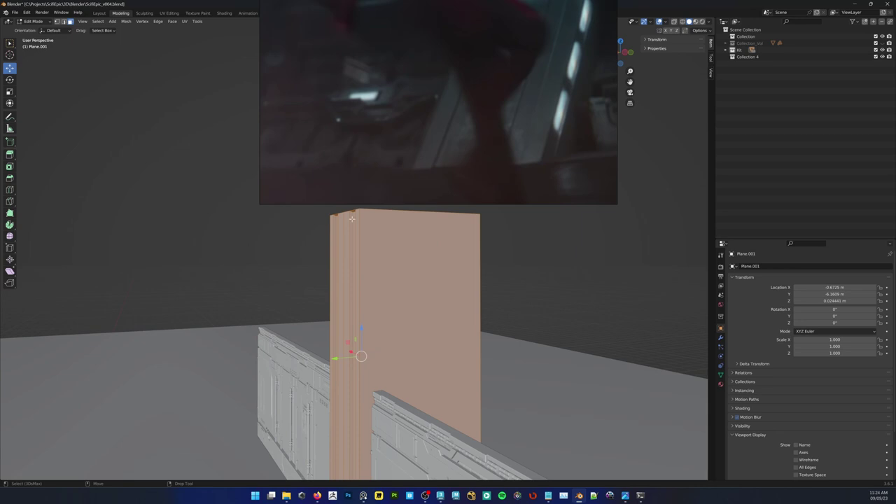
left_click_drag(315, 251, 577, 288, "ctrl")
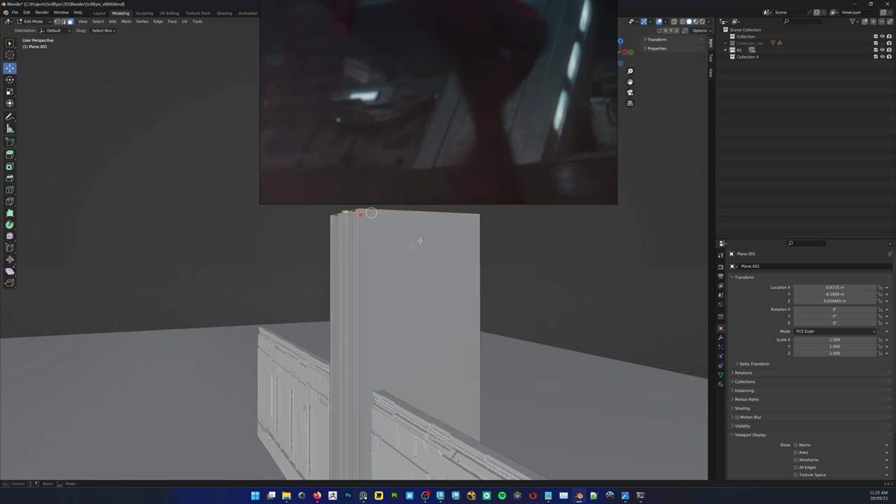
left_click_drag(420, 241, 543, 153, "ctrl")
key("ctrl+shift+space")
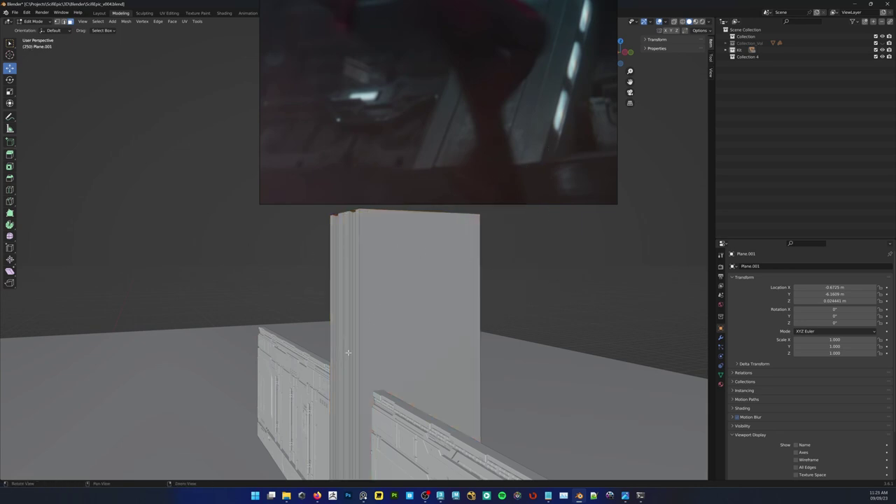
middle_click_drag(360, 233, 406, 299)
left_click_drag(283, 283, 217, 310)
key("Delete")
Examine the underside of the pillar's foot in wireframe display, picking out its two narrow strip faces
middle_click_drag(267, 337, 365, 365)
key("alt+z")
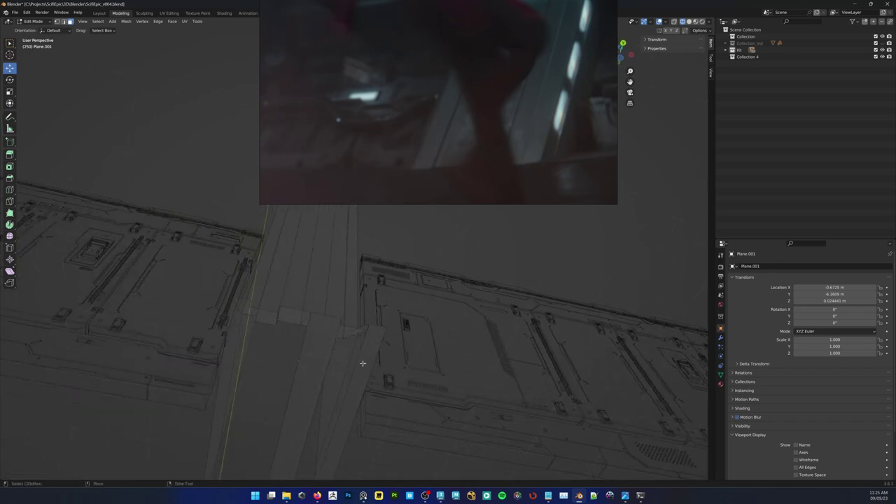
left_click(363, 363)
left_click(315, 348, "ctrl")
middle_click_drag(297, 341, 359, 392)
left_click(359, 392)
left_click(318, 393, "shift")
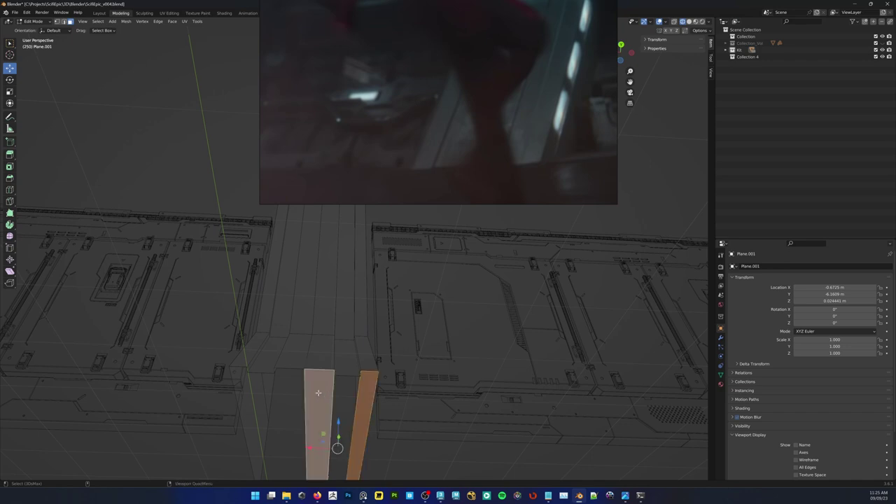
middle_click_drag(295, 386, 304, 382)
key("alt+a")
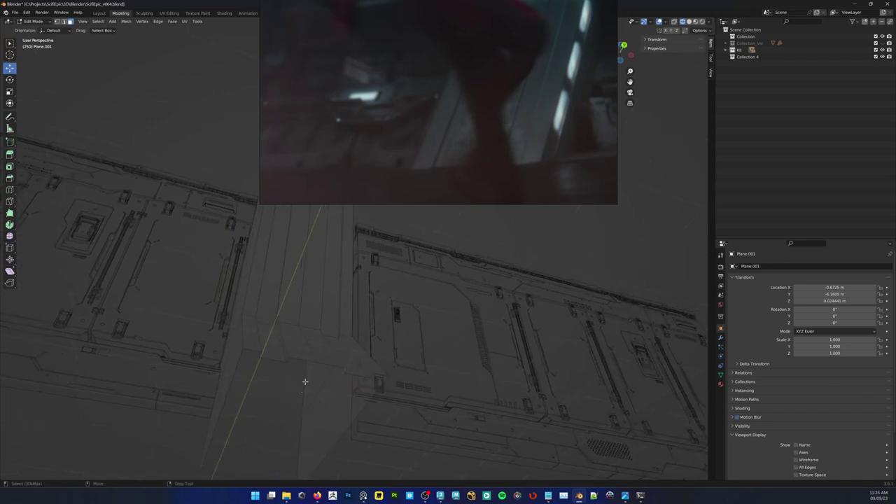
mouse_move(340, 314)
middle_mouse_down()
mouse_move(302, 360)
mouse_move(336, 364)
mouse_move(325, 366)
mouse_move(329, 377)
mouse_move(348, 359)
mouse_move(342, 345)
middle_mouse_up()
key("alt+z")
Return the pillar to object level and add a Bevel modifier to it
right_click(335, 365)
left_click(320, 356)
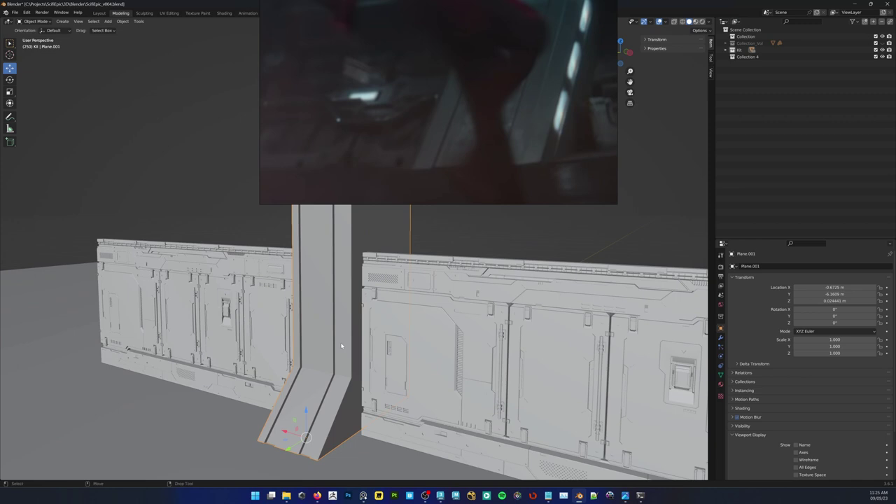
key("F3")
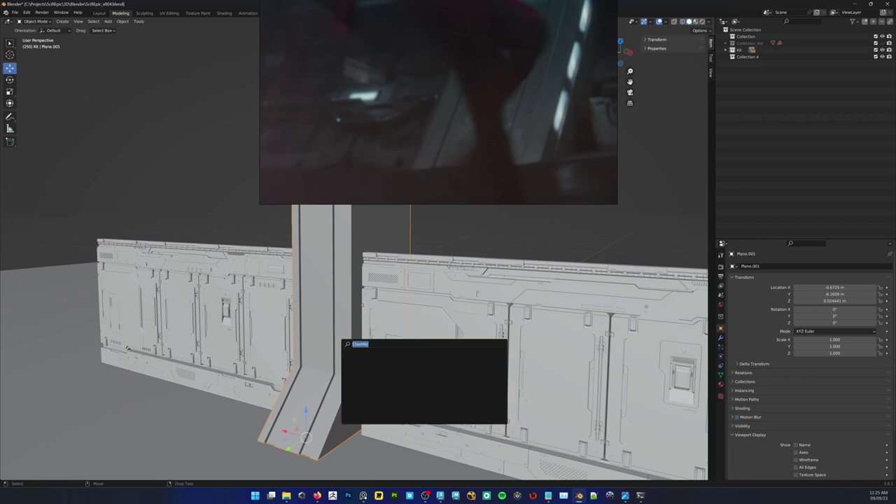
type("bevel")
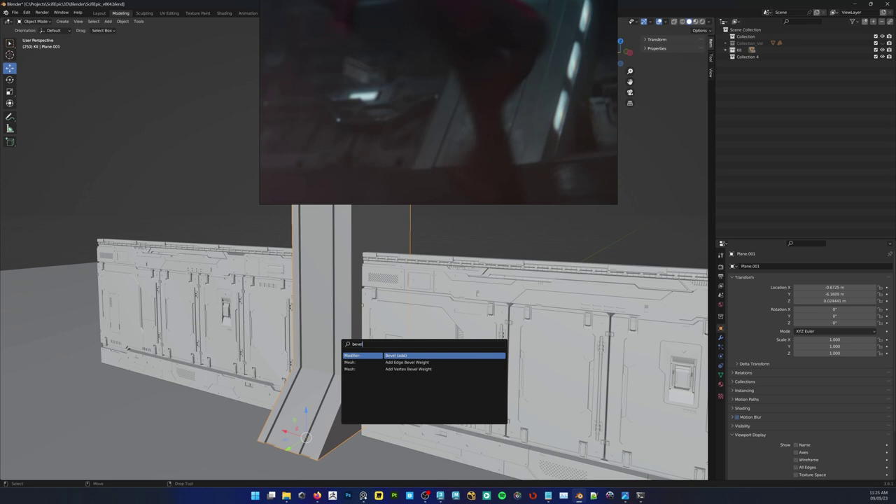
left_click(396, 357)
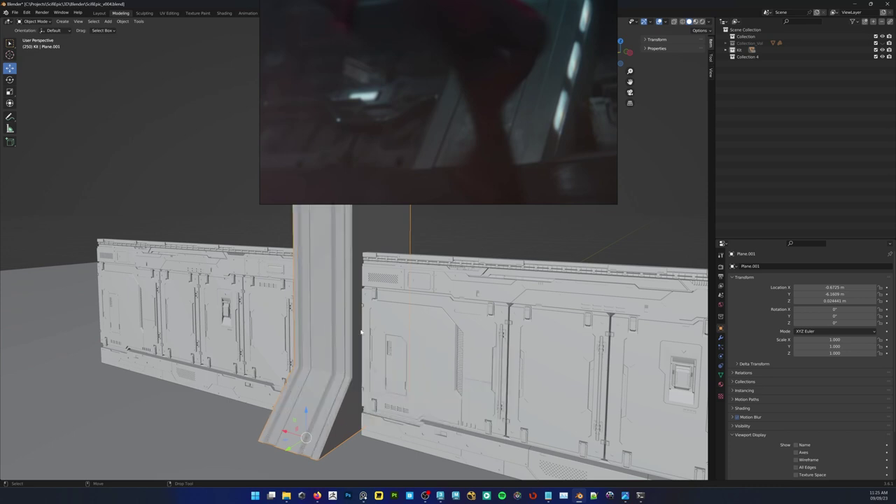
Set the pillar's Bevel modifier to an amount of 0.025 m with 6 segments
middle_click_drag(336, 358, 434, 266)
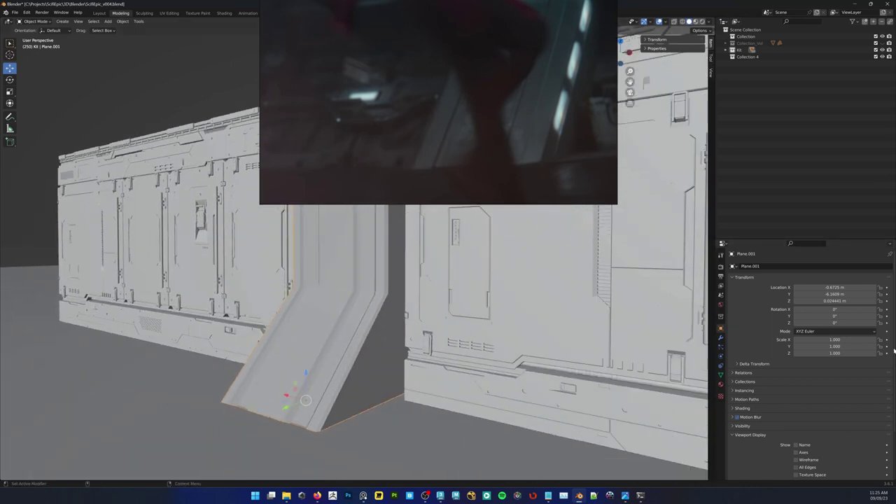
left_click(721, 339)
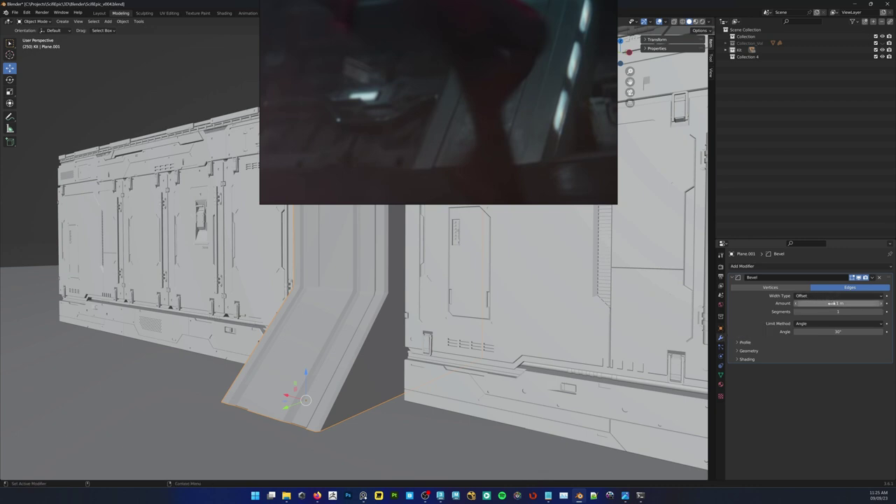
left_click_drag(854, 303, 829, 303)
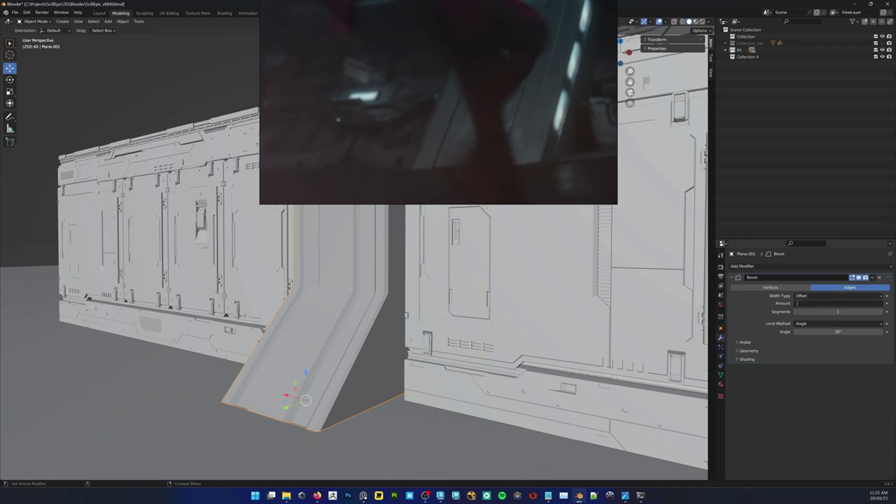
type("5")
key("Return")
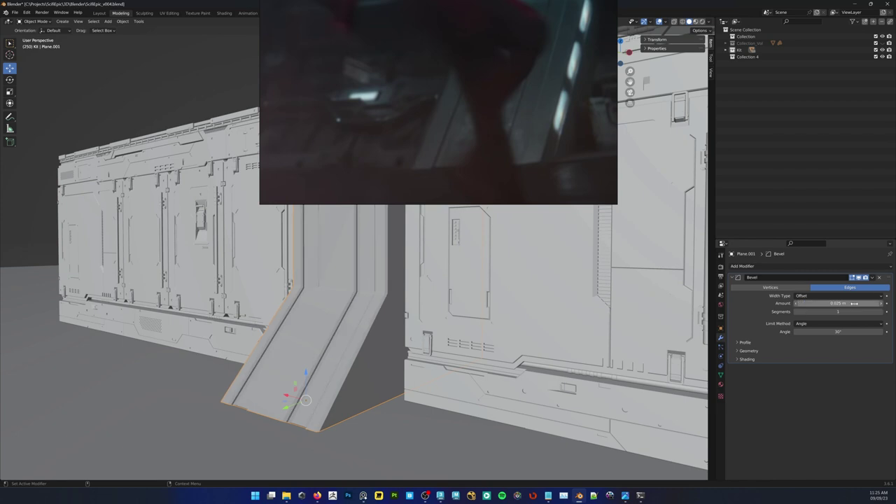
left_click(838, 312)
type("3")
key("Return")
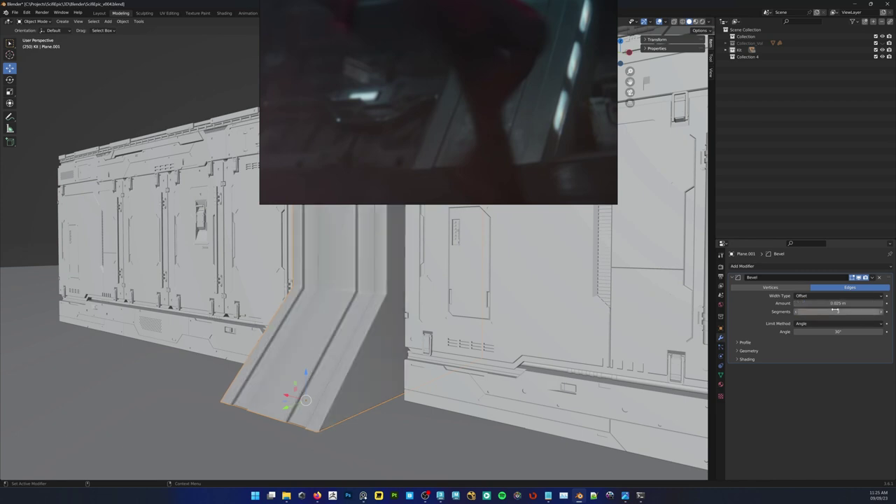
middle_click_drag(374, 304, 170, 193)
left_click(840, 311)
key("Return")
left_click(171, 193)
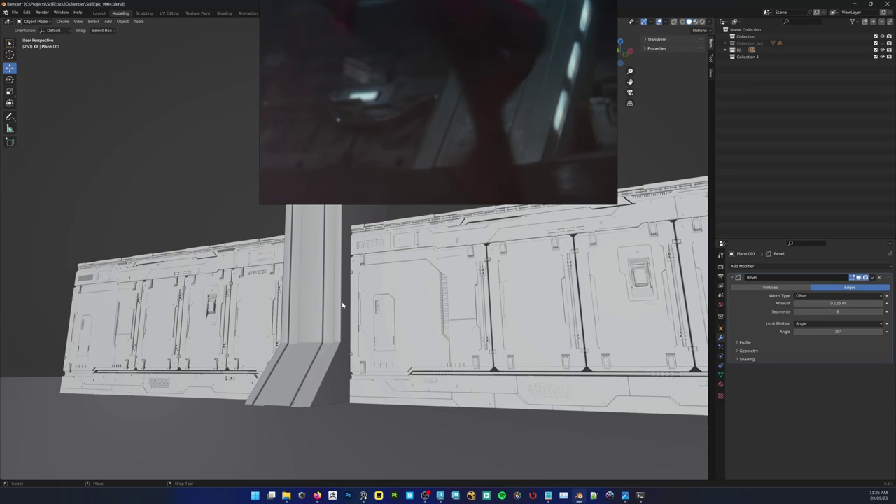
Compare the bevelled pillar and the wall panels with the full reference image from several angles
middle_click_drag(341, 303, 408, 326)
left_click(524, 327)
middle_click_drag(524, 327, 439, 322)
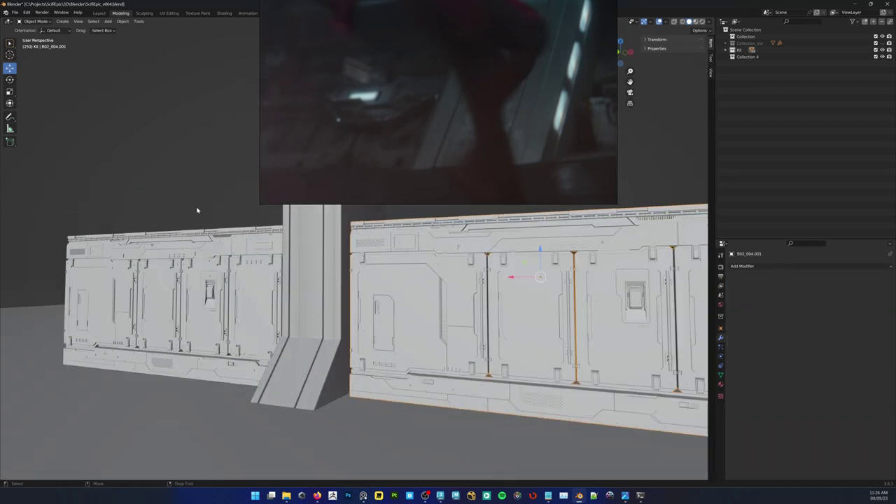
left_click(197, 209)
middle_click_drag(382, 308, 326, 349)
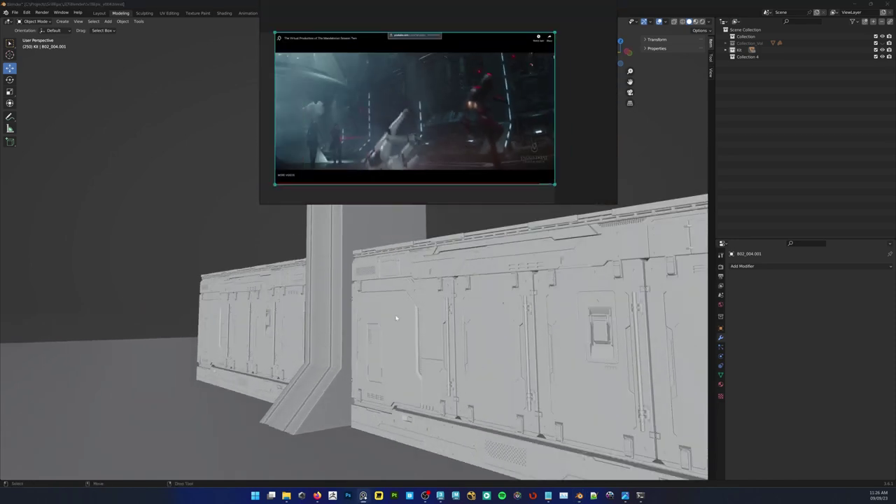
scroll(346, 326, "down", 3)
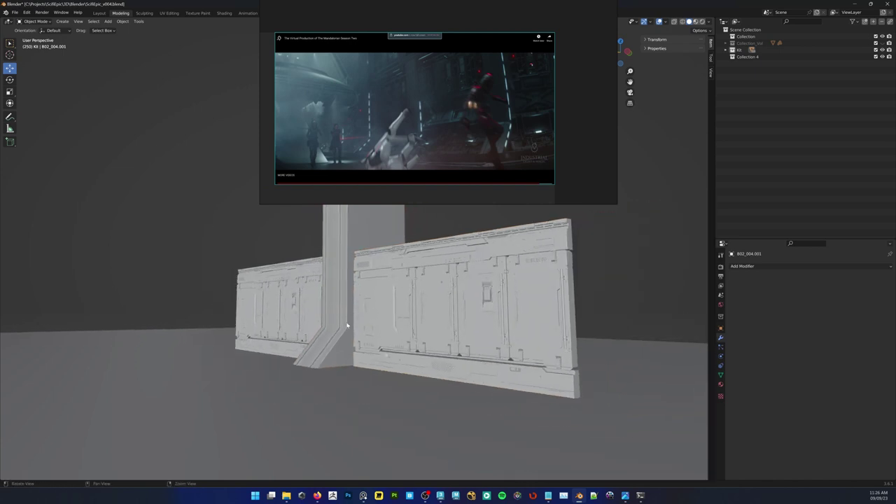
middle_click_drag(347, 325, 324, 344)
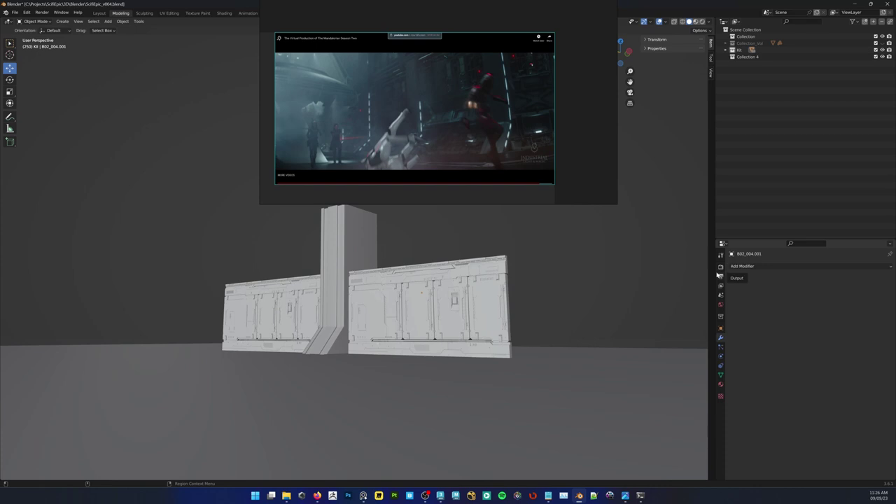
middle_click_drag(402, 342, 350, 312)
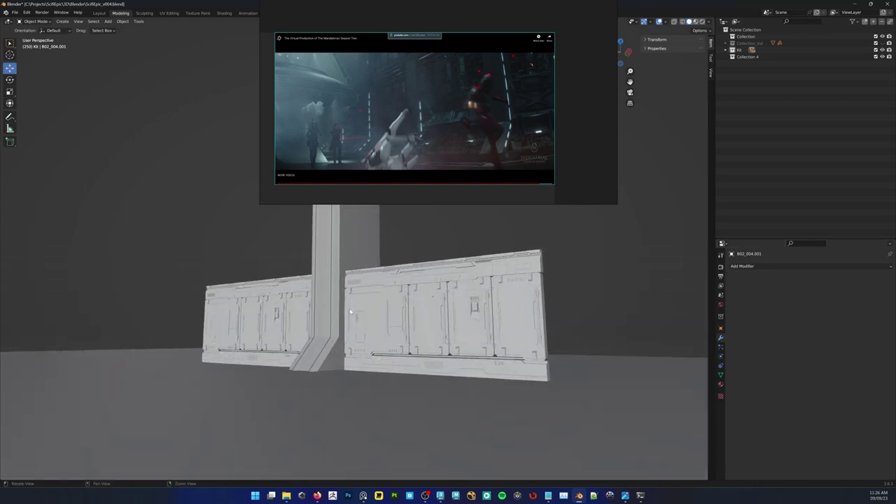
Clone the pillar as one instance moved about 10.62 m along X, to the far end of the neighbouring wall panel
left_click(369, 261)
right_click(370, 261)
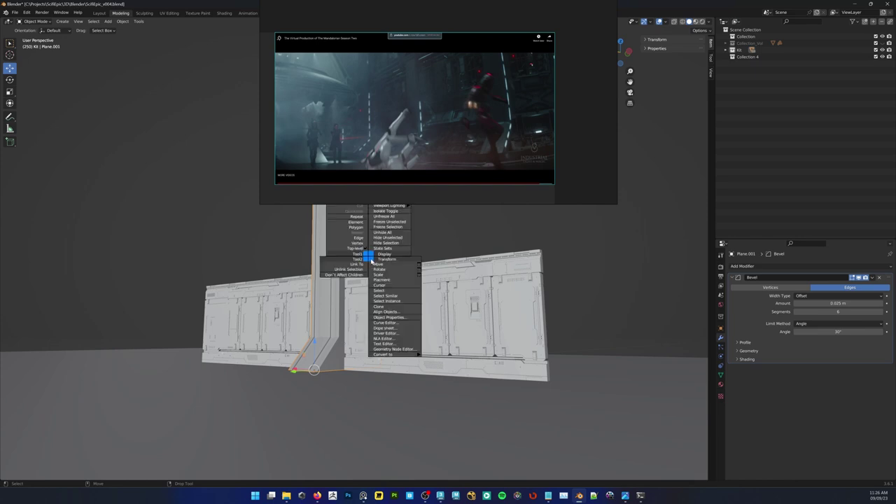
left_click(379, 305)
left_click_drag(381, 350, 437, 350)
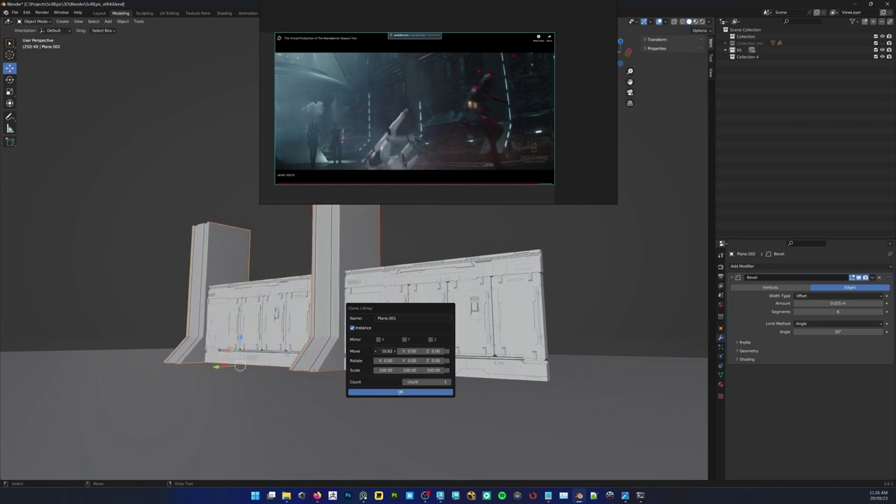
left_click(393, 390)
Clone the middle pillar as one instance moved about -10.44 m along X, to the far end of the other wall panel
right_click(329, 295)
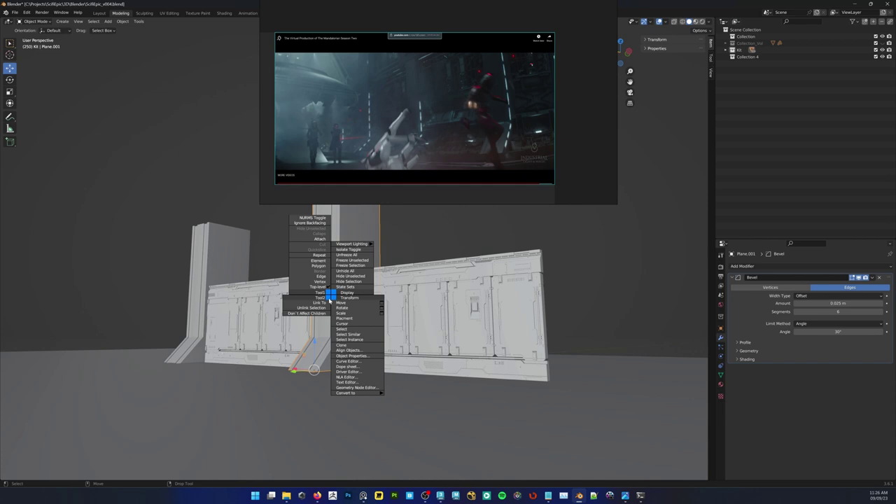
left_click(341, 346)
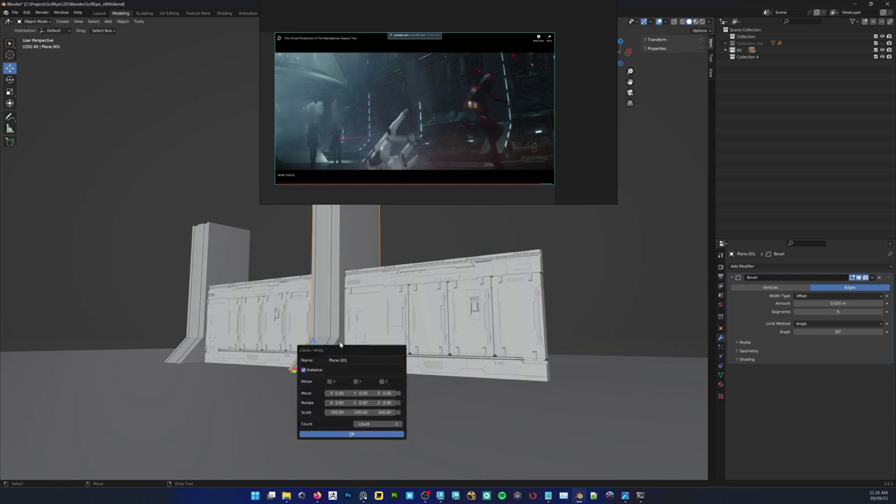
left_click_drag(338, 389, 410, 378)
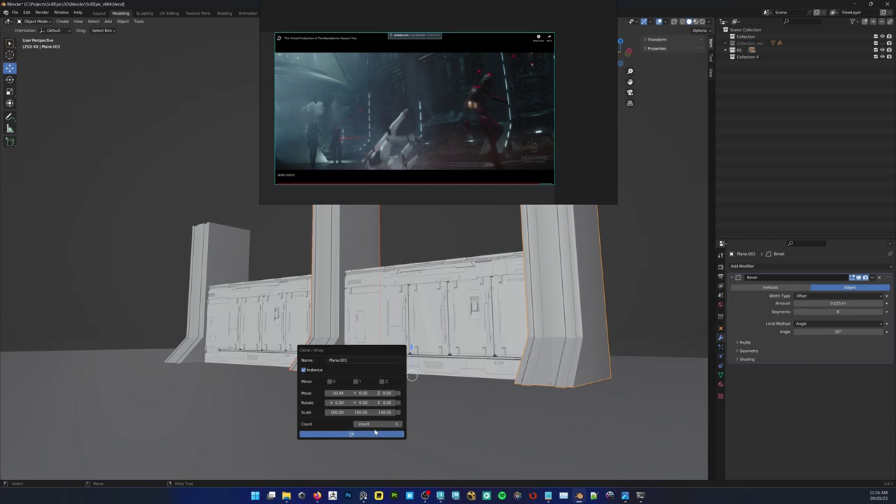
left_click(375, 434)
left_click(446, 251)
middle_click_drag(429, 301, 408, 314, "alt")
Check the scene's output resolution settings and create a camera from the current view of the pillars and panels
left_click(722, 286)
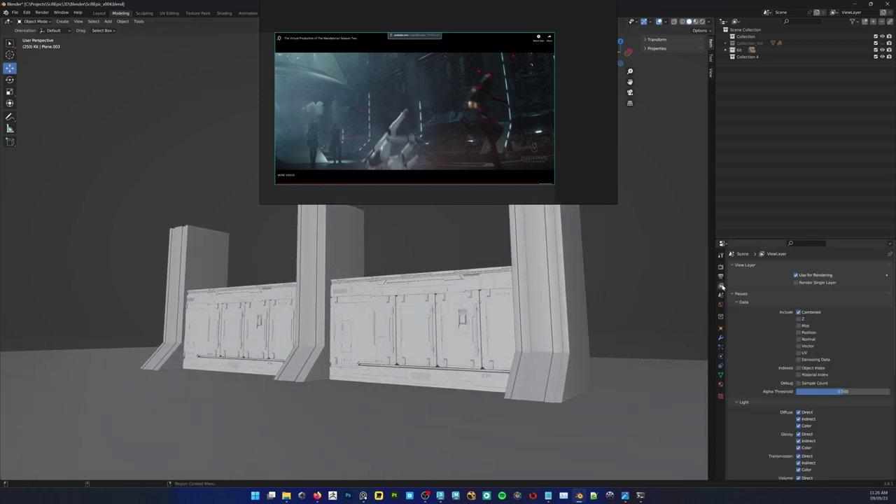
left_click(722, 277)
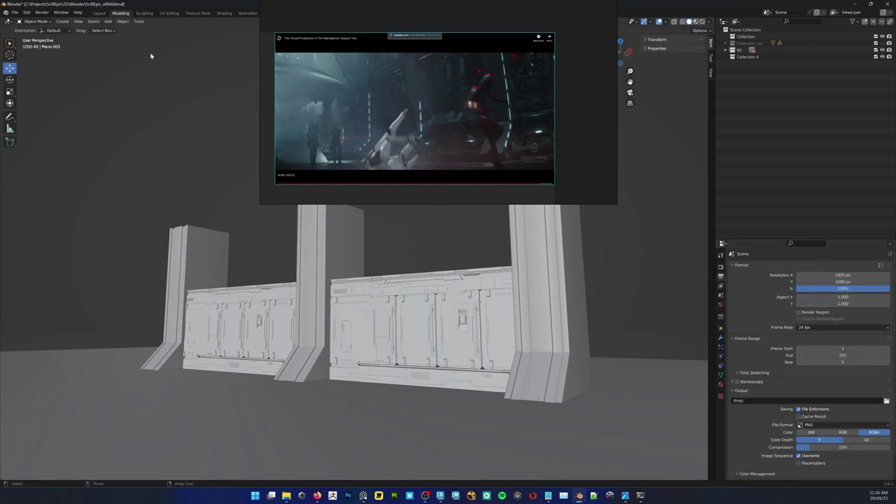
left_click(78, 21)
mouse_move(66, 23)
left_click(77, 21)
mouse_move(104, 99)
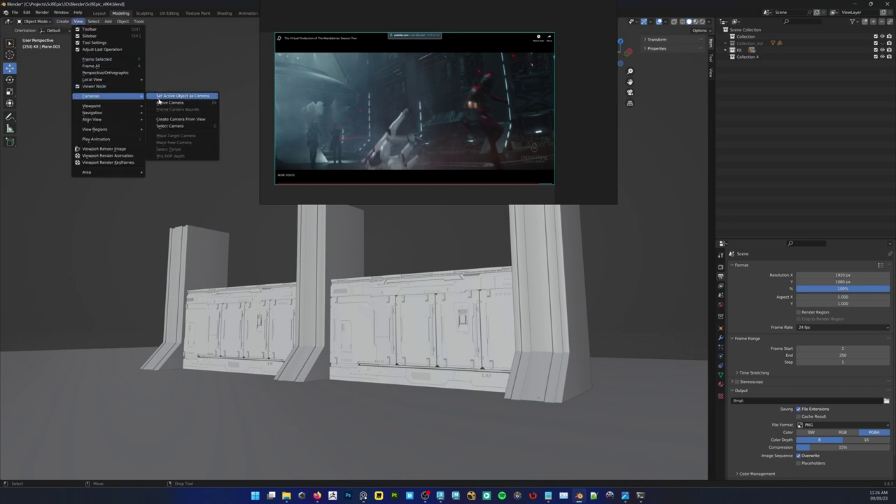
left_click(177, 120)
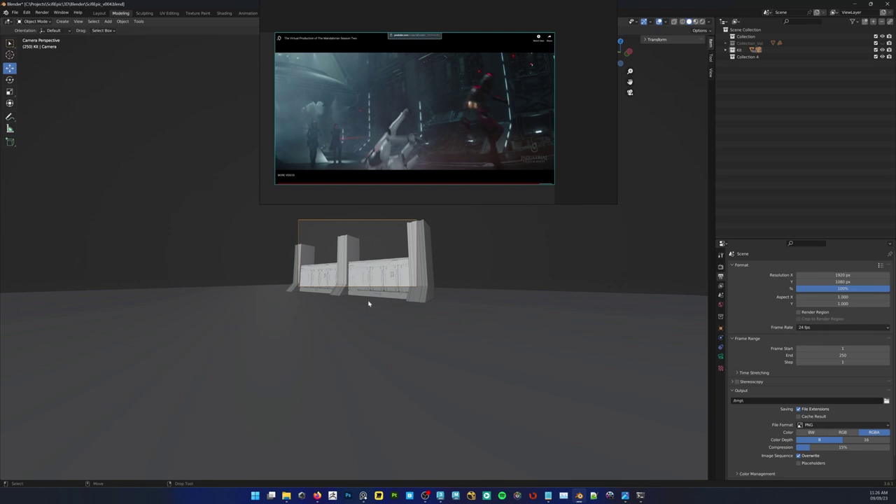
right_click_drag(369, 304, 441, 286, "alt")
middle_click_drag(441, 286, 439, 327, "alt")
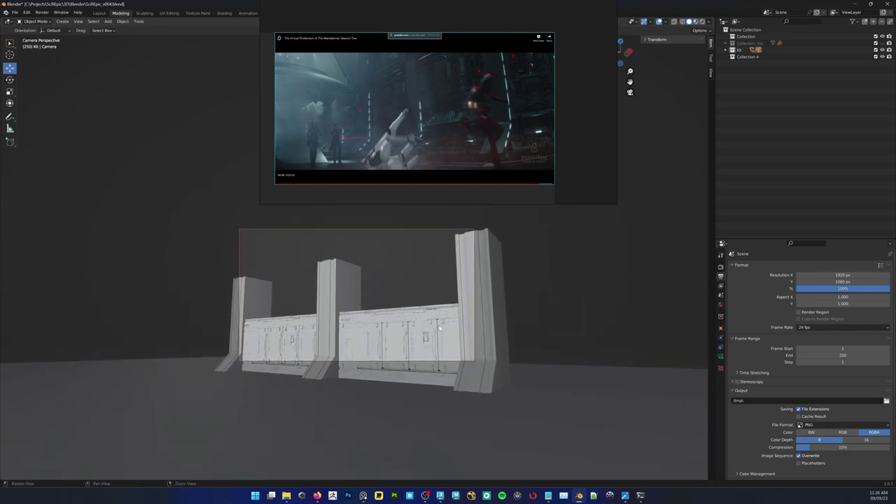
scroll(401, 296, "up", 5)
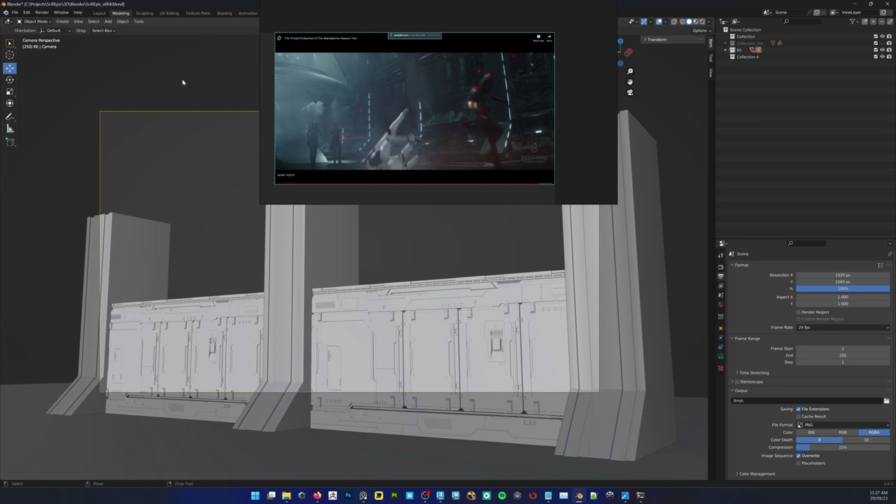
Reframe the camera on the three pillars from a lower angle with the Camera to View lock, and switch the lock off
left_click(711, 72)
left_click(649, 40)
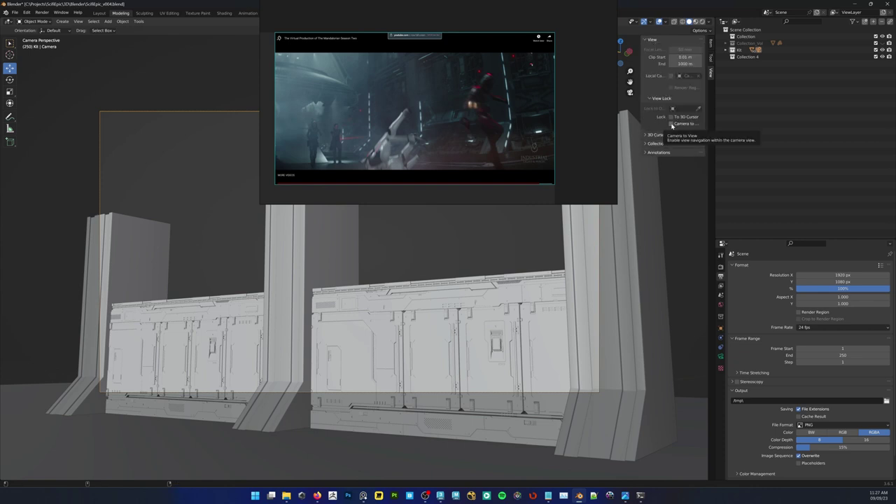
left_click(671, 124)
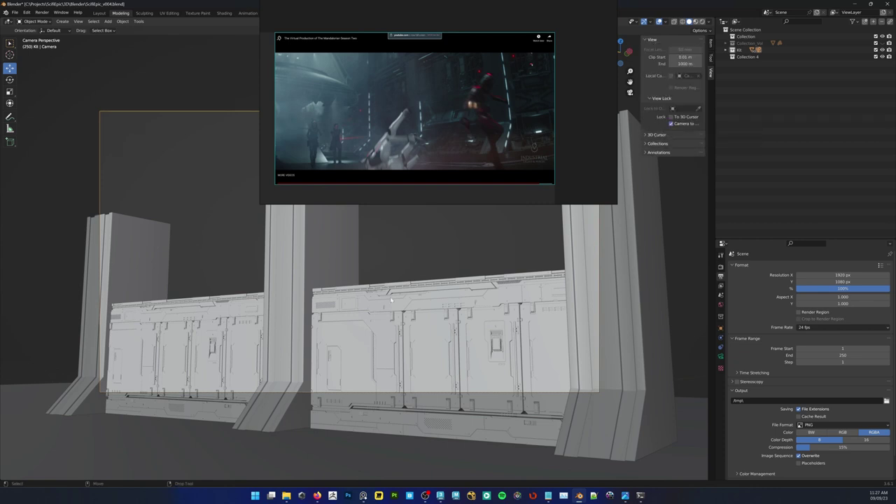
middle_click_drag(385, 299, 371, 268)
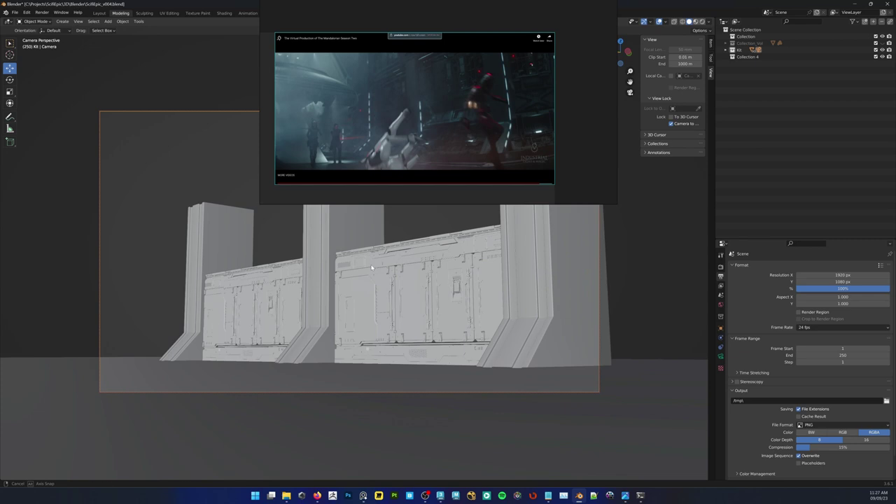
left_click_drag(441, 173, 460, 122)
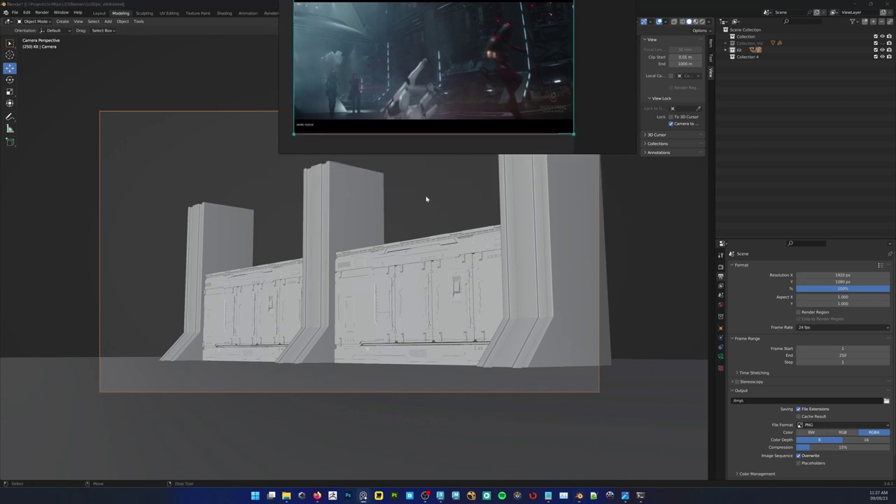
left_click(674, 125)
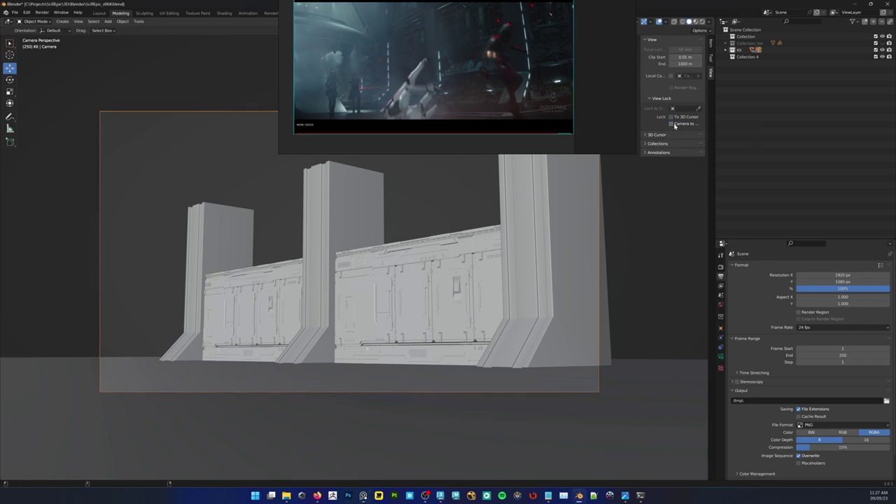
Leave the camera view for an orthographic user view that looks down on the pillars and wall panels
middle_click_drag(448, 207, 362, 296)
key("KP_0")
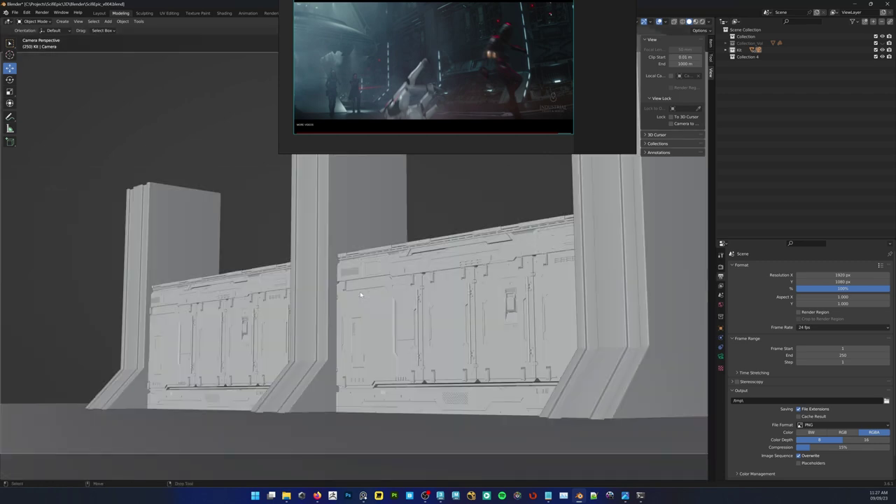
key("ctrl+p")
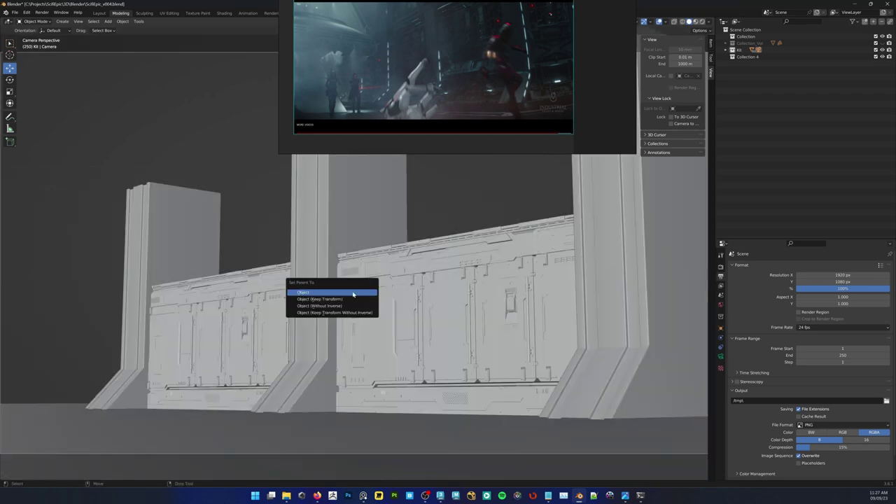
right_click(251, 261)
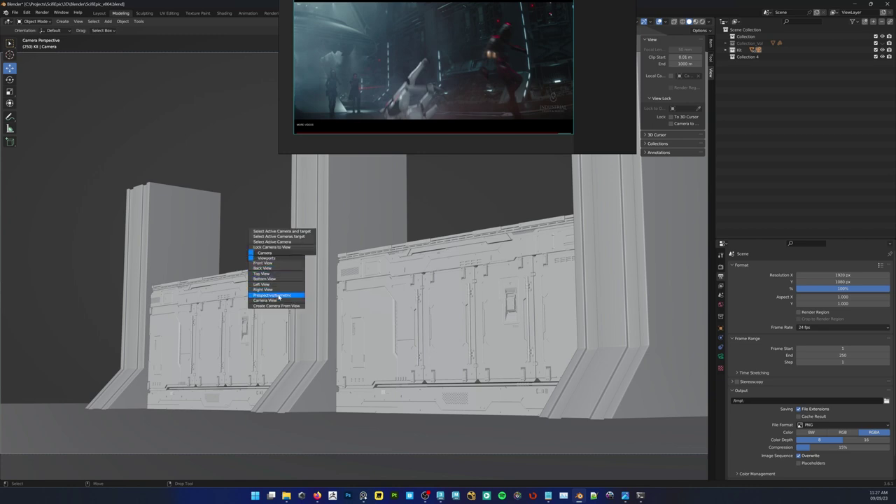
left_click(279, 297)
scroll(395, 306, "up", 5)
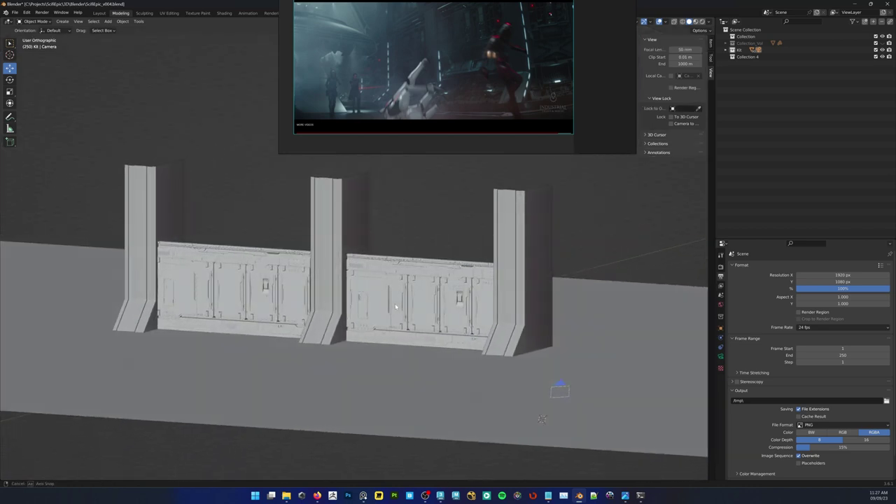
middle_click_drag(395, 306, 390, 278)
key("ctrl+p")
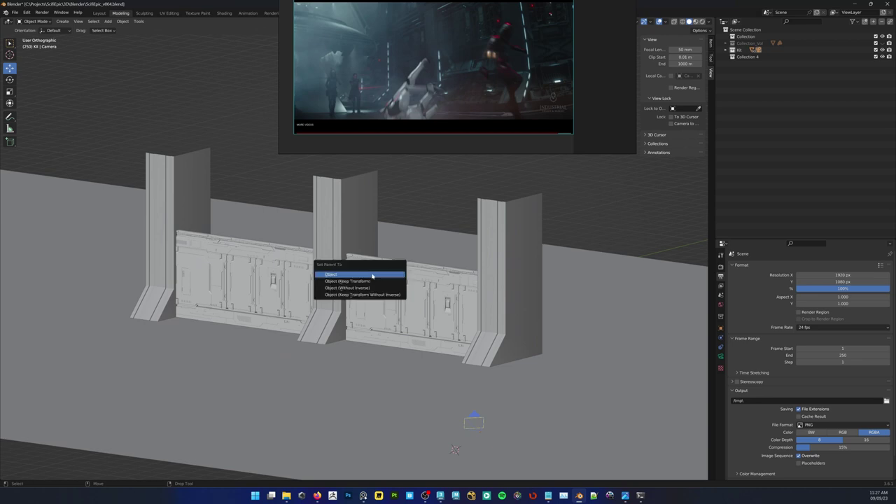
left_click(372, 277)
key("w")
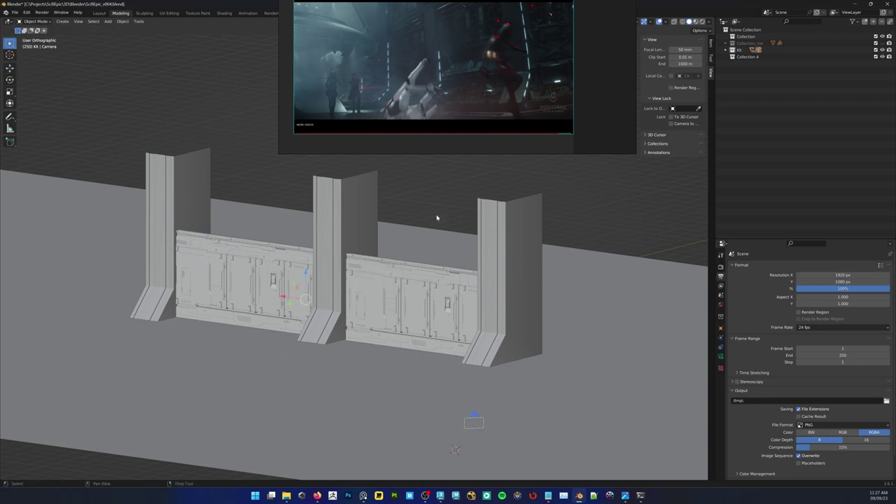
middle_click_drag(413, 248, 406, 248)
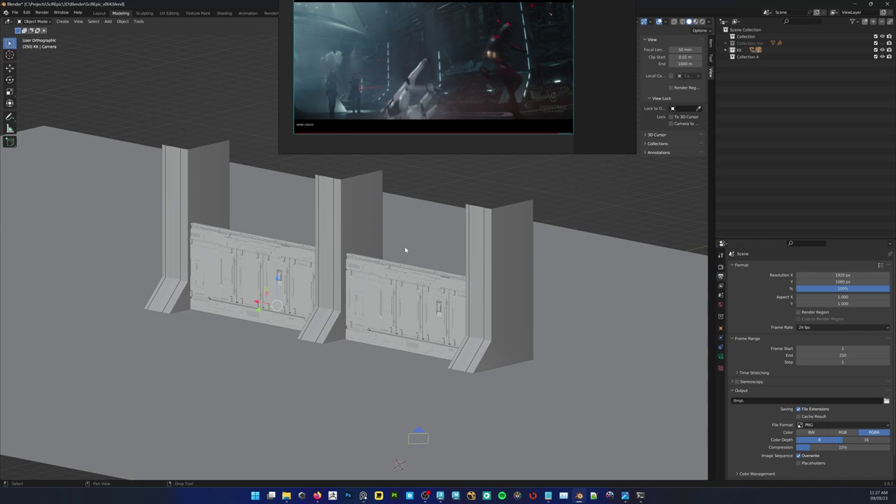
key("ctrl+p")
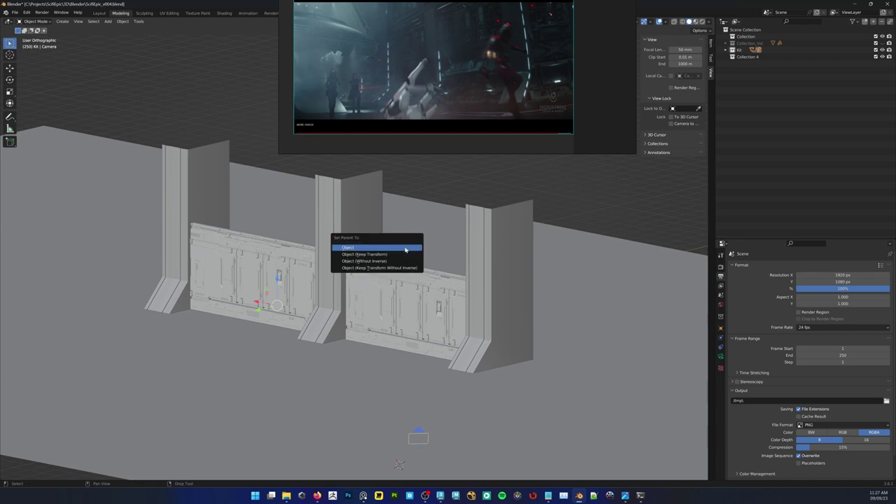
left_click(404, 249)
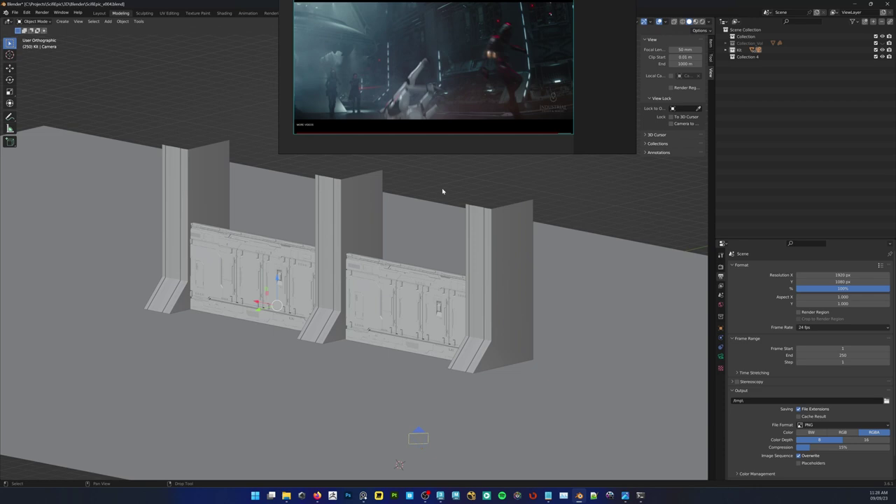
key("w")
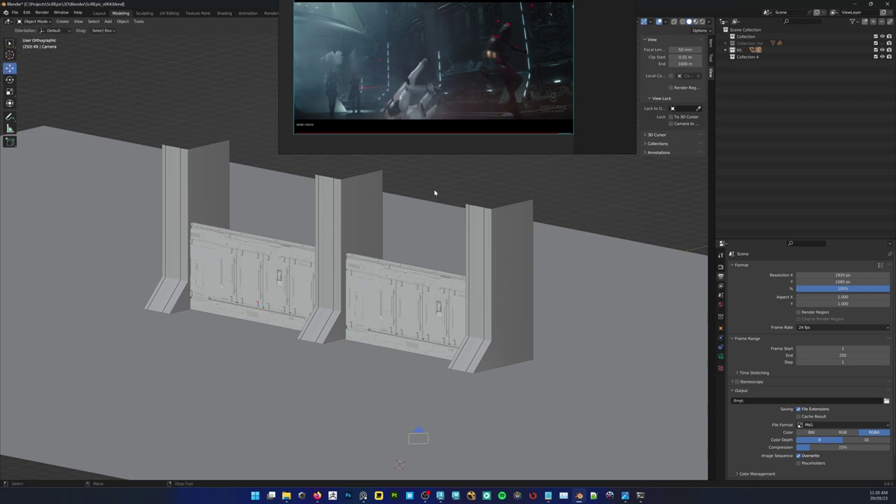
key("ctrl+p")
left_click(433, 194)
key("ctrl+p")
left_click(433, 194)
Switch the viewport back to perspective, face the pillars from a low angle and enlarge the reference image
middle_click_drag(466, 182, 424, 204)
key("q")
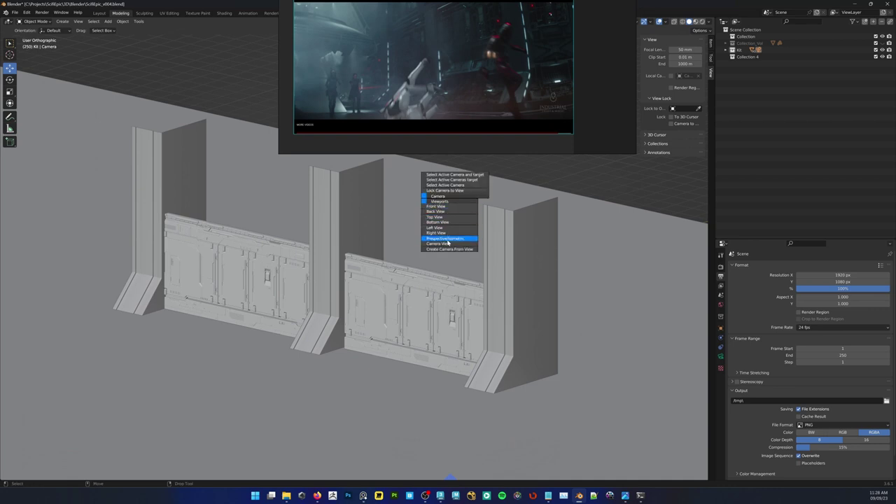
left_click(447, 239)
middle_click_drag(399, 265, 432, 228)
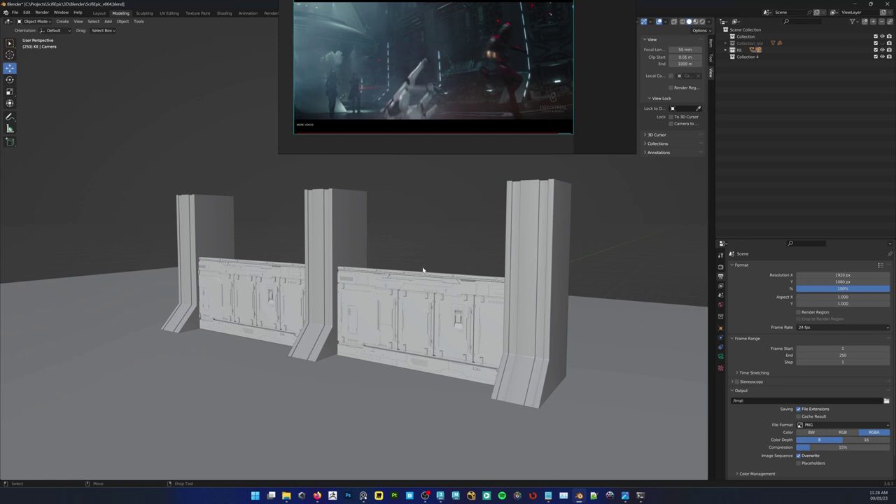
mouse_move(450, 124)
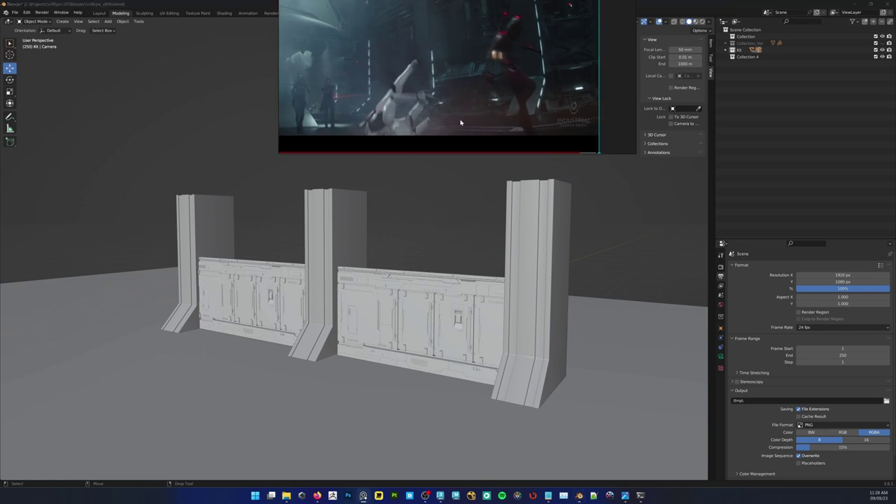
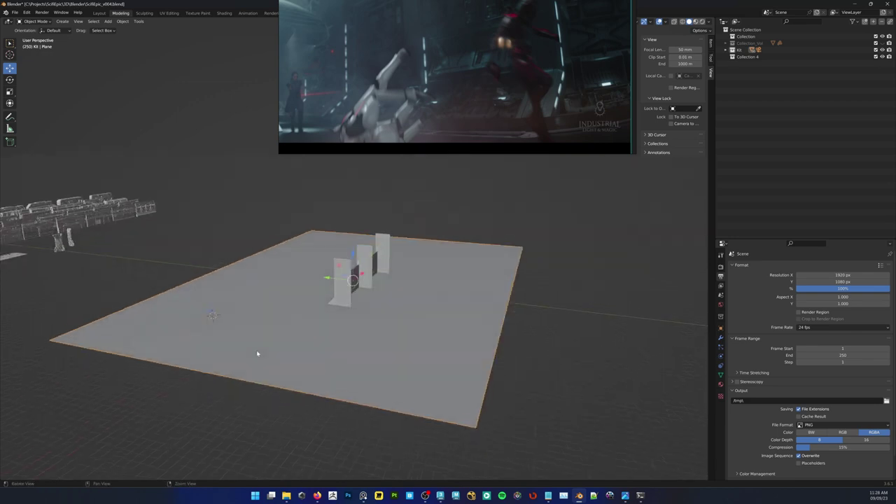
Examine the rows of kit pieces beyond the floor plane, framing Sci-Fi_01_26, to find parts for the wall
middle_click_drag(245, 350, 402, 380, "shift")
middle_click_drag(336, 369, 311, 364)
middle_click_drag(396, 378, 357, 362)
left_click(357, 362)
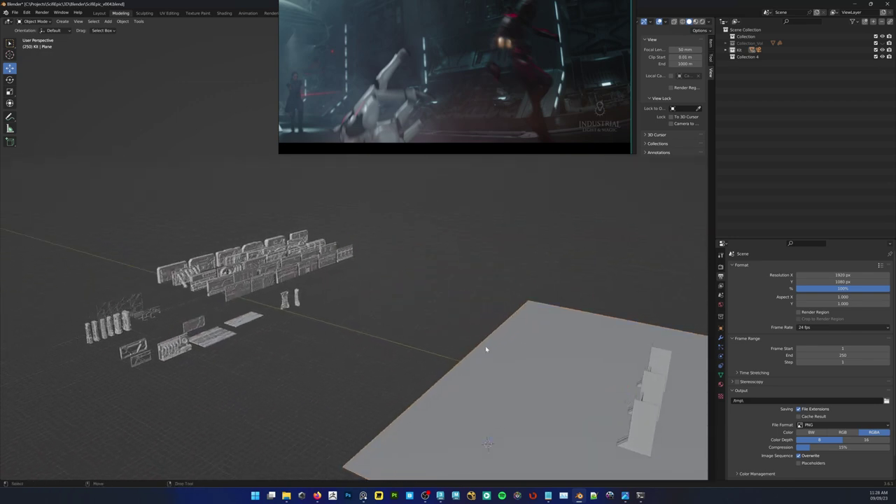
middle_click_drag(485, 346, 406, 326)
scroll(346, 300, "up", 5)
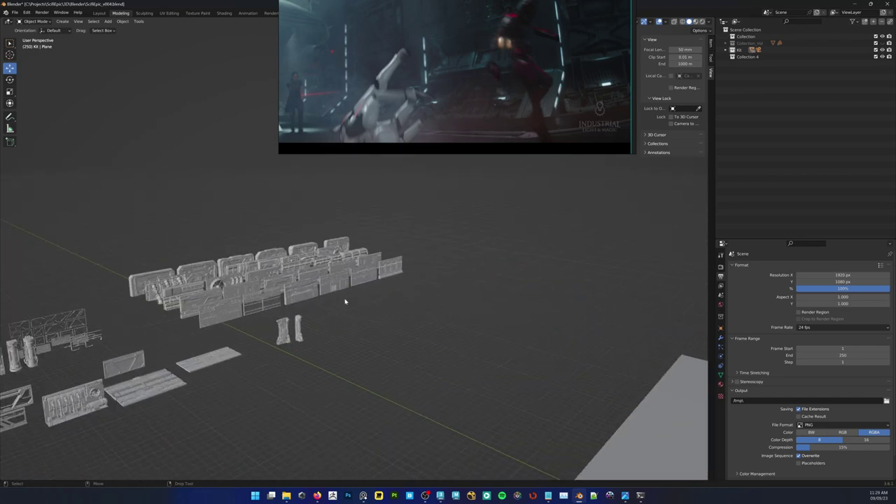
left_click(288, 302)
key("f")
left_click_drag(422, 302, 417, 303, "alt")
right_click_drag(418, 303, 334, 311, "alt")
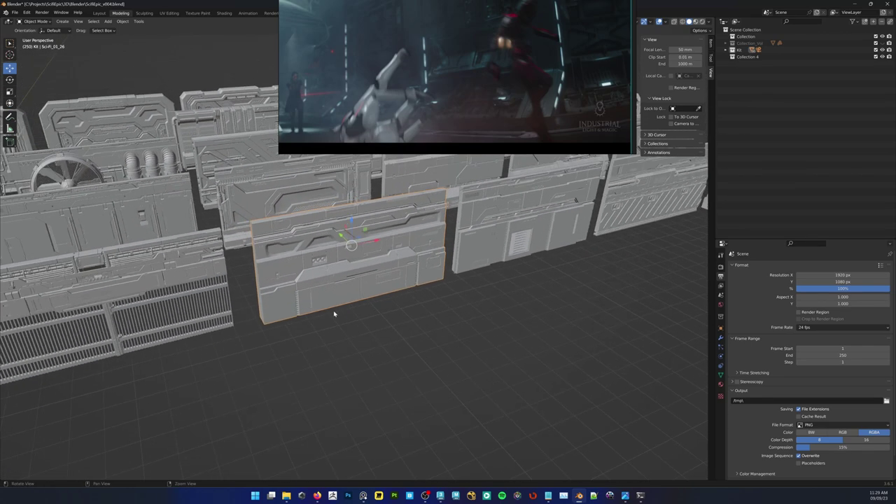
left_click_drag(334, 312, 346, 322, "alt")
middle_click_drag(346, 322, 322, 277, "alt")
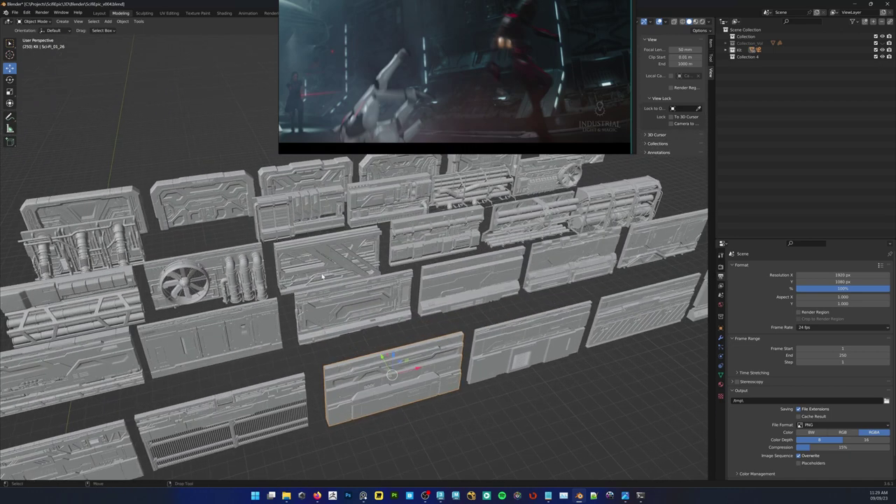
Start a Clone/Array of the diagonally braced kit panel E04_07 and set the clone count to 5
left_click(353, 246)
scroll(357, 249, "down", 4)
left_click_drag(357, 250, 440, 315, "alt")
right_click(439, 315)
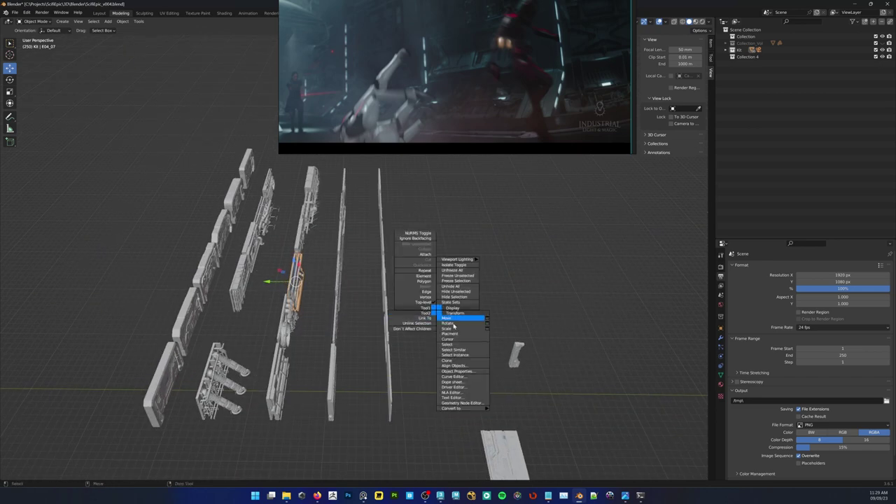
left_click(459, 361)
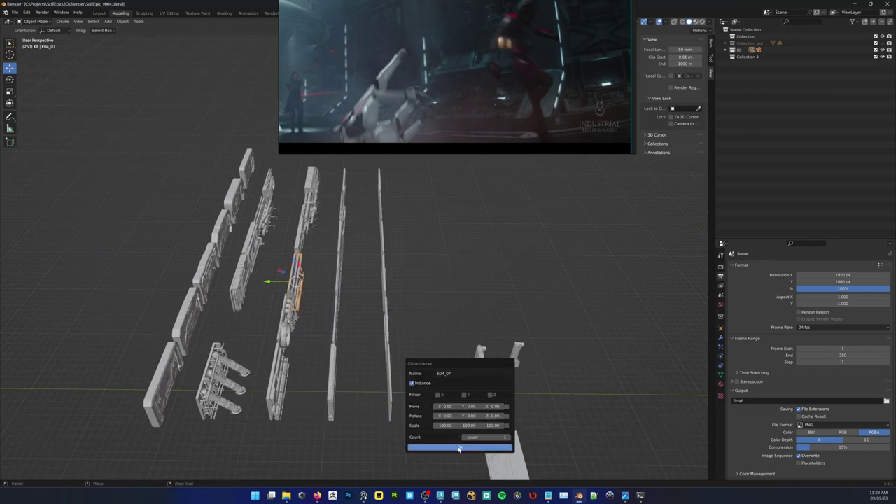
left_click_drag(489, 437, 508, 437)
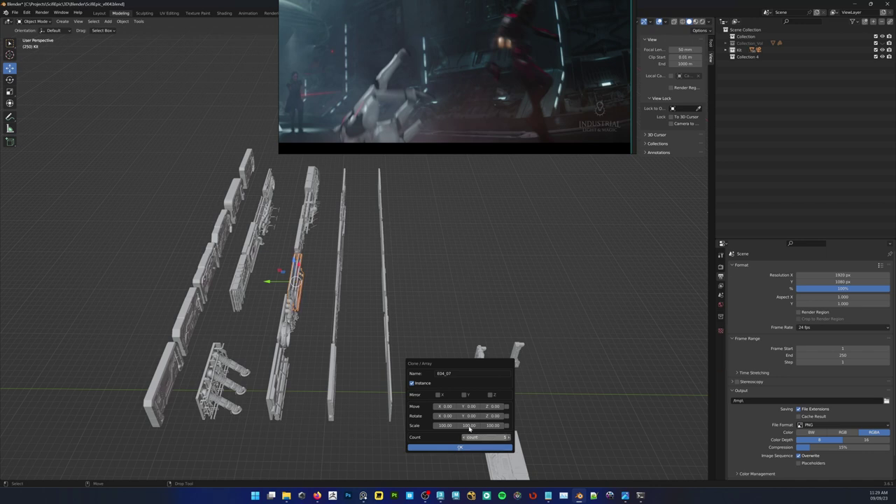
left_click_drag(445, 406, 462, 407)
right_click(444, 408)
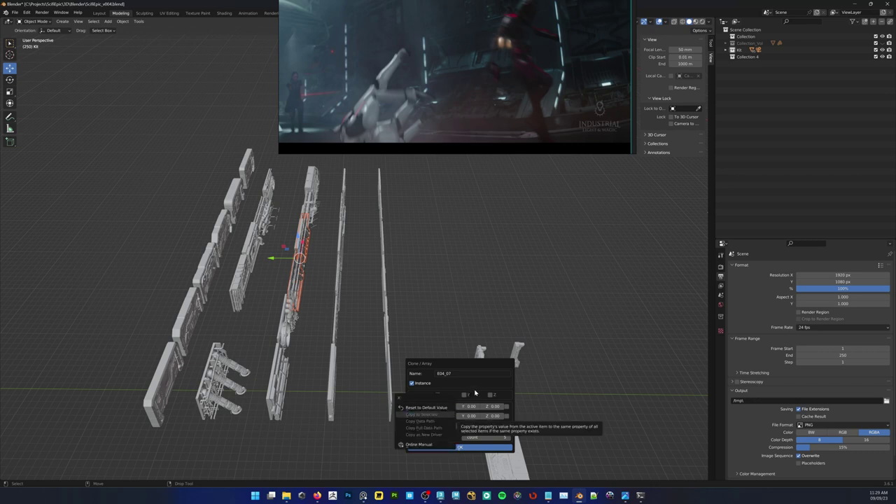
key("Return")
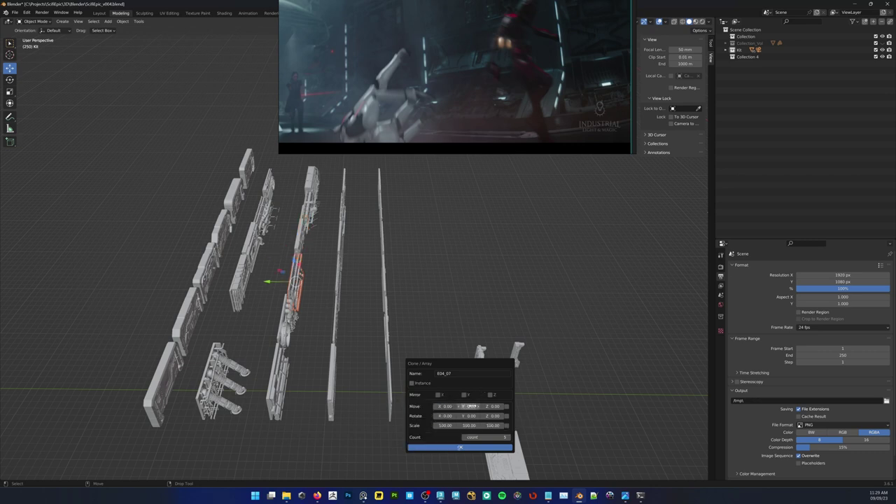
Space the E04_07 clones 24.78 apart along Y and create them
left_click_drag(468, 406, 525, 407)
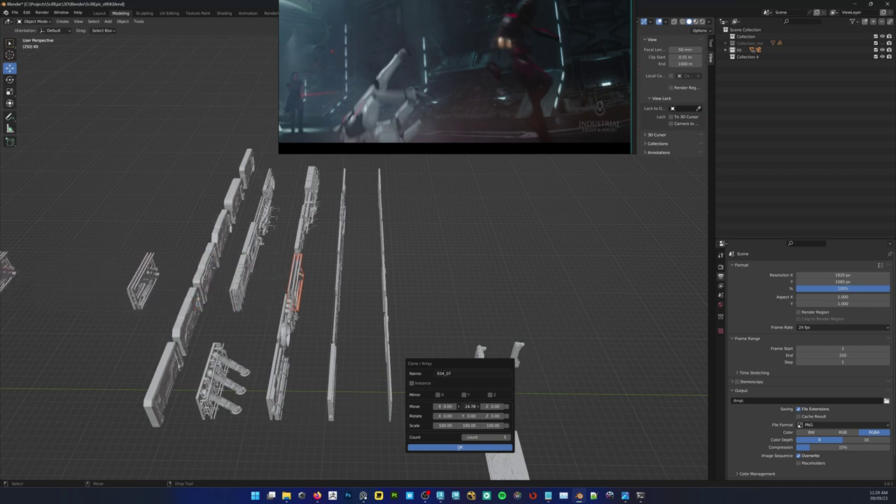
left_click(450, 447)
Select the five new panel clones and move them -178.7 m along Y, over to the floor plane
right_click_drag(329, 310, 214, 334, "alt")
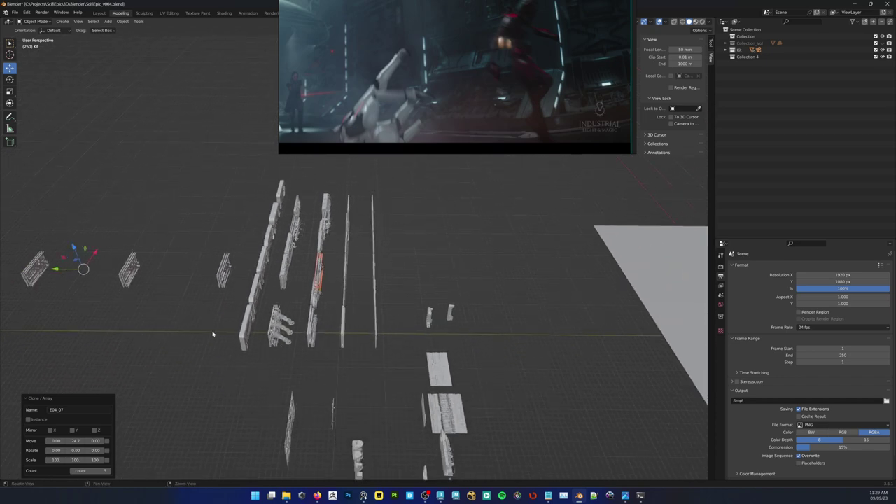
middle_click_drag(214, 334, 362, 364, "alt")
right_click_drag(362, 364, 266, 362, "alt")
left_click_drag(316, 331, 311, 340, "alt")
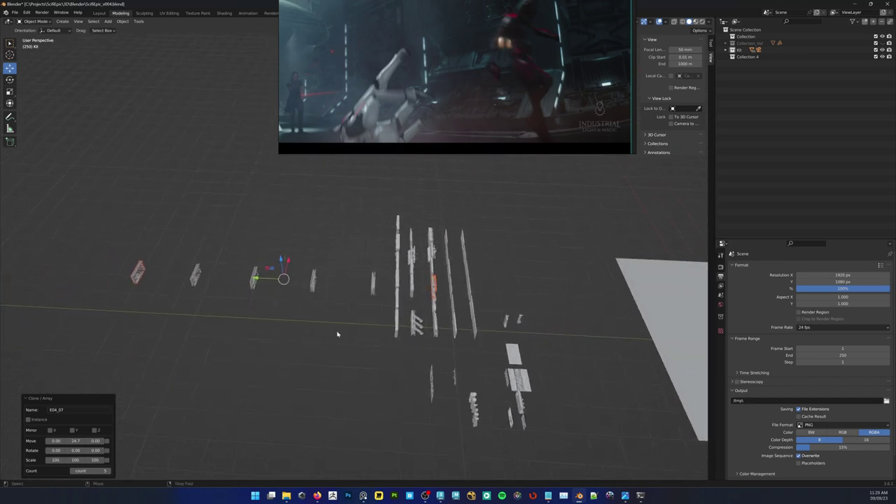
left_click(429, 286)
left_click_drag(385, 262, 2, 353)
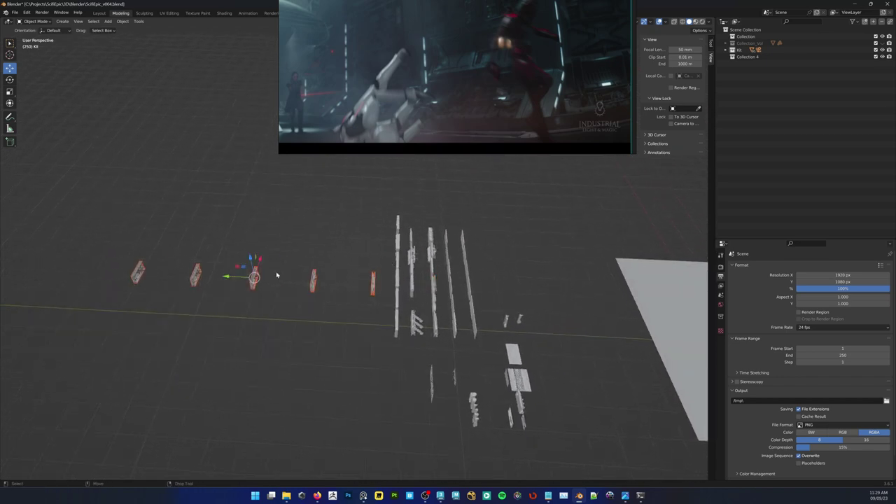
left_click_drag(237, 277, 553, 294)
Rotate the five panel clones 180° about the Z axis
middle_click_drag(553, 293, 351, 348)
left_click_drag(351, 348, 368, 359, "alt")
key("e")
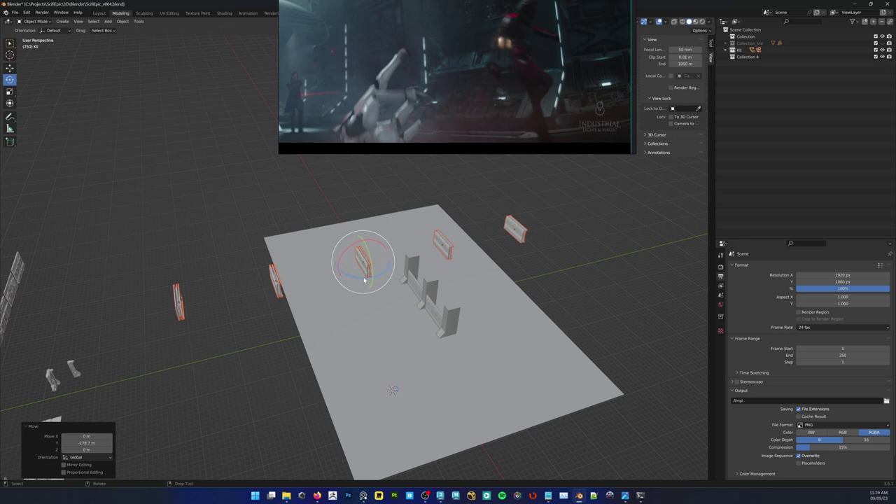
left_click_drag(364, 280, 299, 206)
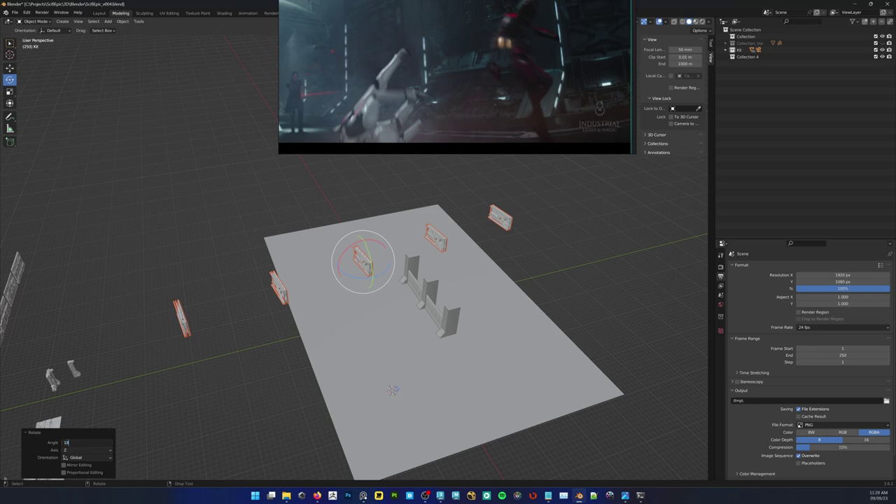
type("3")
key("Return")
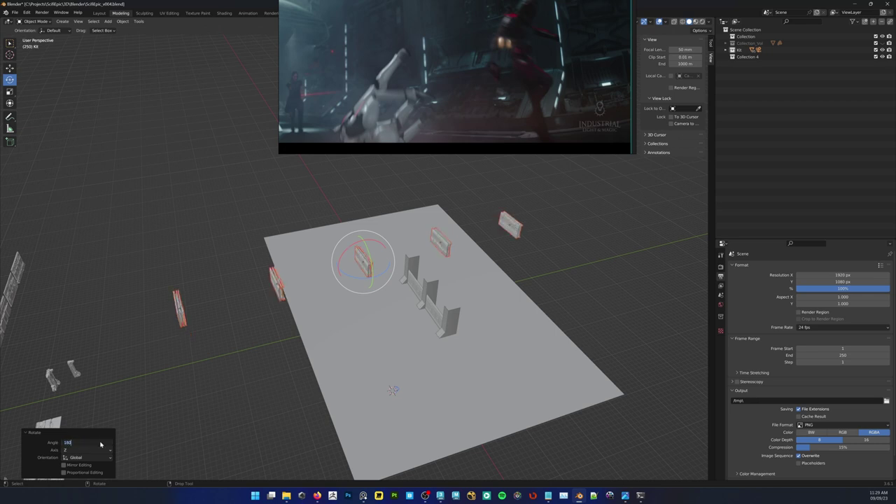
key("Return")
Move the outermost panel clone -24.609 m in X and -60.154 m in Y, to the wall between the pillars
left_click(183, 286)
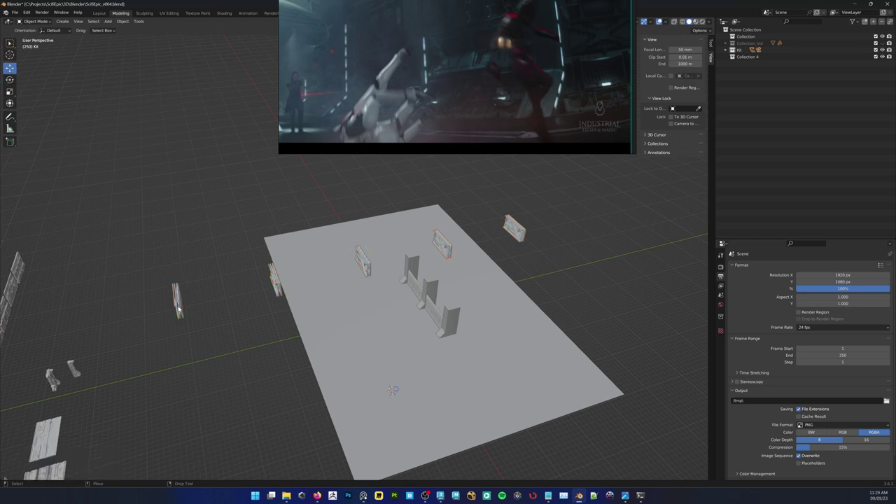
left_click(178, 308)
left_click_drag(163, 298, 427, 308)
Raise the moved panel clone above the lower wall panel and shift it about -1.1 m in X, between the two pillars
key("KP_Decimal")
right_click_drag(431, 337, 272, 344, "alt")
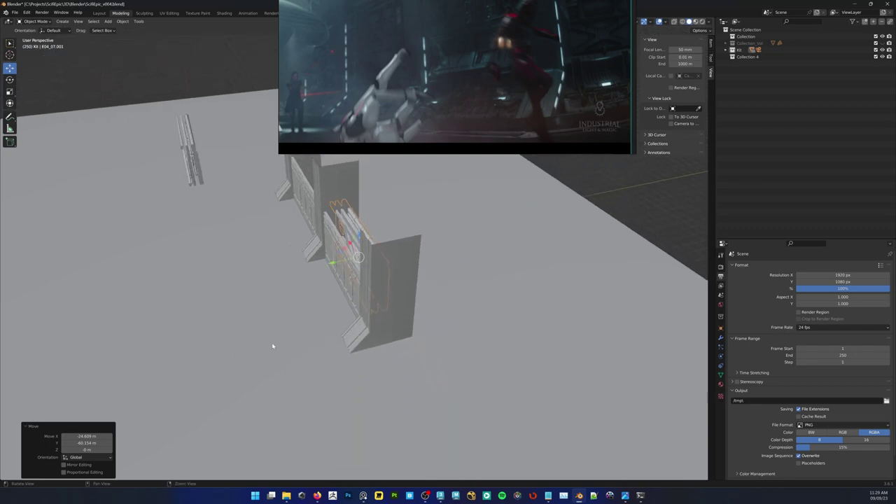
left_click_drag(272, 344, 376, 288, "alt")
middle_click_drag(375, 288, 392, 337, "alt")
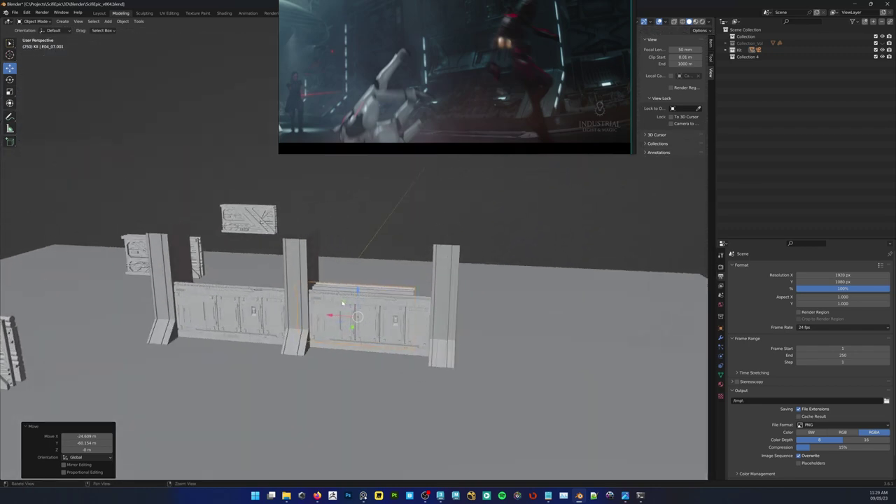
left_click_drag(342, 303, 357, 244)
scroll(379, 264, "up", 2)
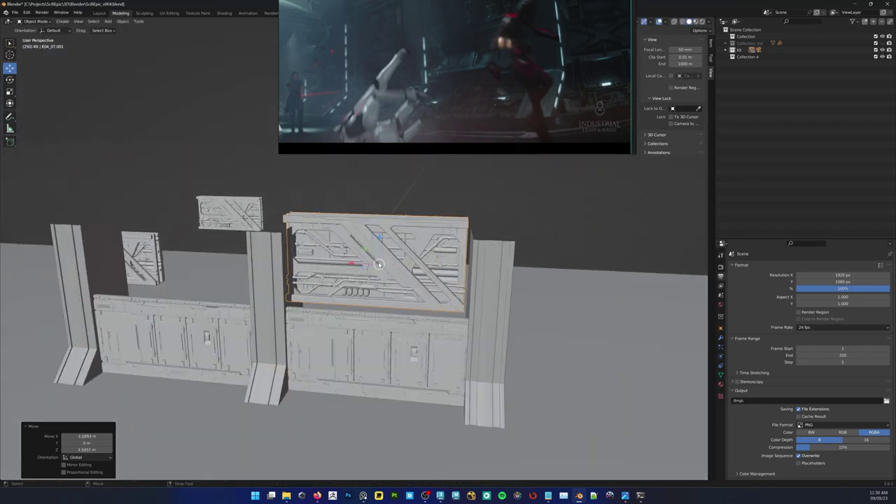
Adjust the raised panel's depth by about 0.87 m along Y so it sits over the lower wall panel
right_click_drag(379, 265, 425, 296, "alt")
left_click_drag(425, 296, 439, 266, "alt")
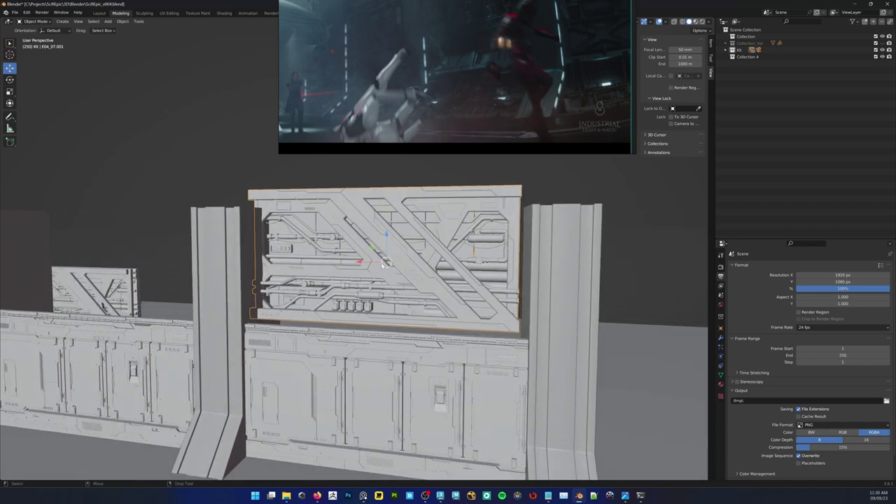
left_click_drag(362, 261, 316, 286)
Delete the four spare E04_07 clones scattered around the floor plane
scroll(331, 287, "down", 4)
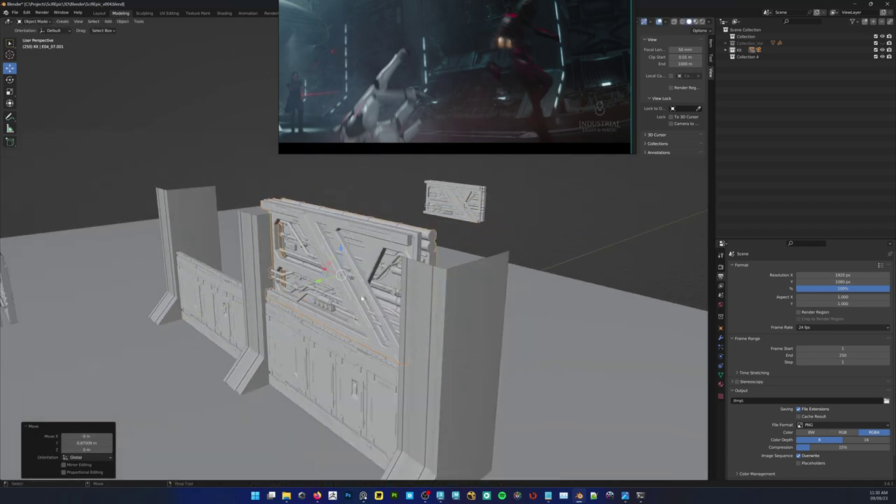
scroll(333, 288, "down", 3)
middle_click_drag(333, 287, 255, 298)
scroll(257, 290, "down", 4)
left_click_drag(255, 299, 259, 280, "alt")
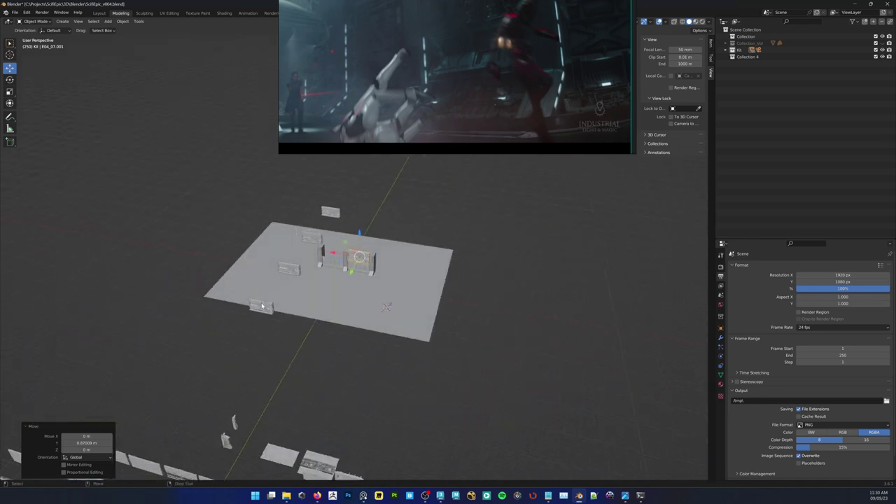
left_click(263, 304)
key("Delete")
left_click(314, 239)
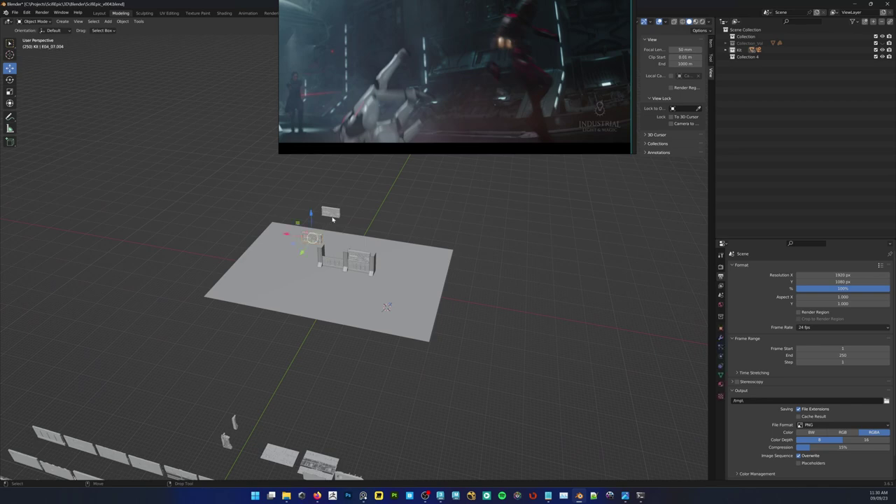
key("Delete")
left_click(332, 215)
key("Delete")
scroll(352, 255, "up", 4)
Frame the upper wall panel, enlarge the reference image for comparison, and examine the panel's recessed pipework from several angles
left_click(355, 257)
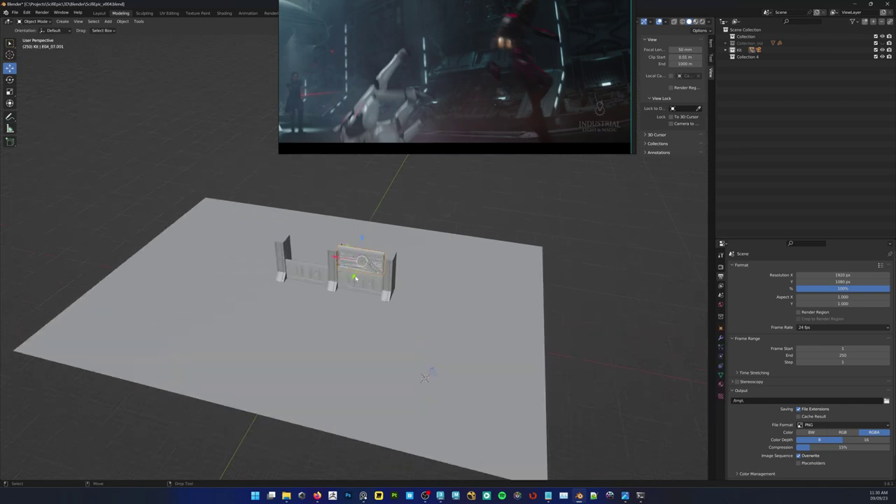
key("KP_Decimal")
middle_click_drag(355, 259, 322, 303)
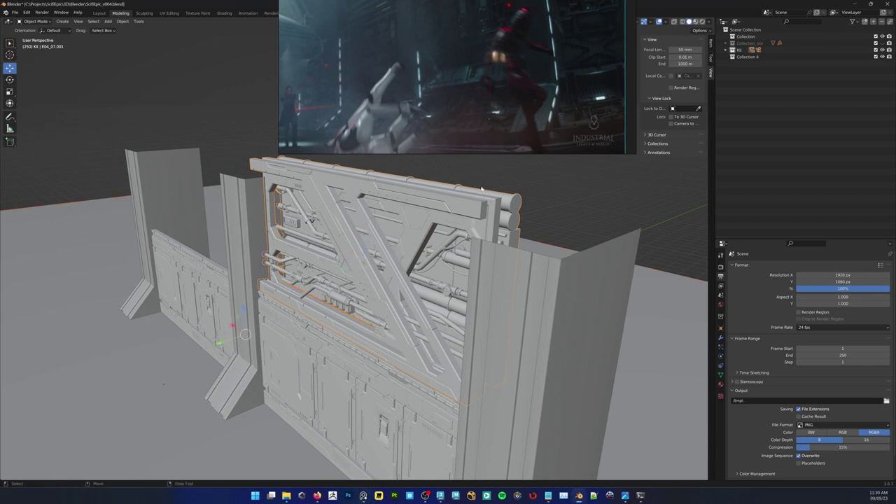
key("alt+a")
middle_click_drag(395, 89, 387, 107)
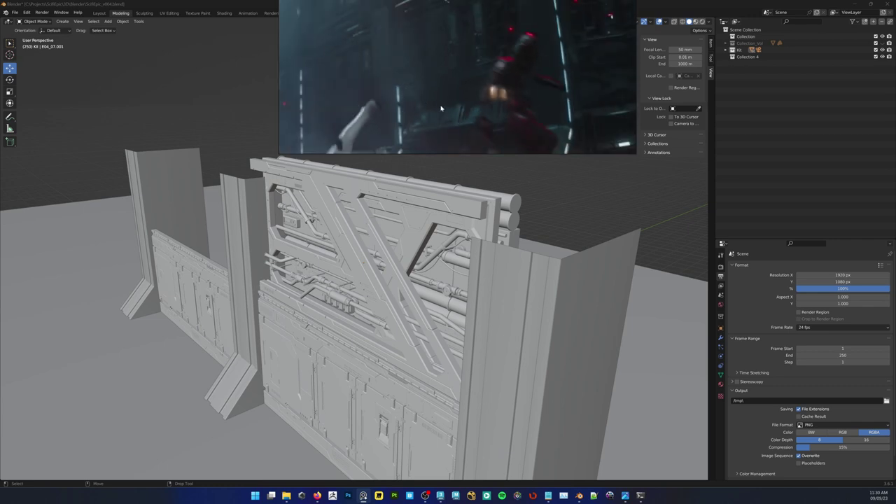
left_click(355, 268)
key("KP_Decimal")
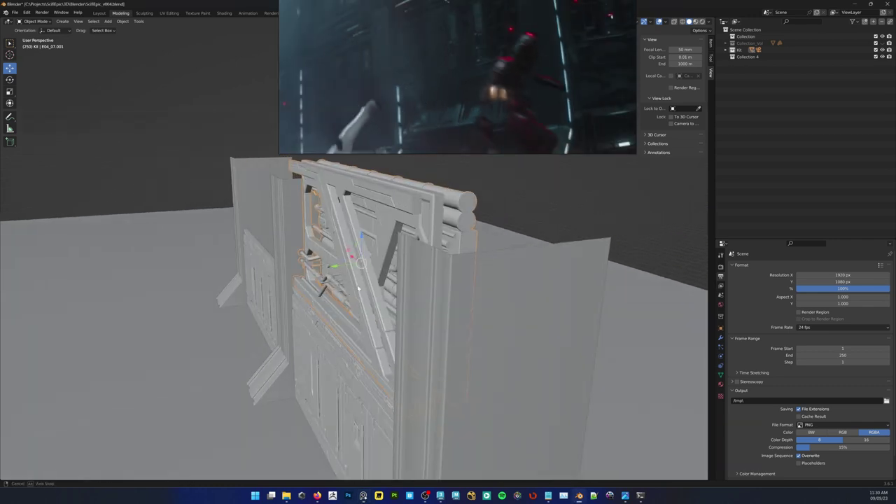
middle_click_drag(354, 268, 366, 271)
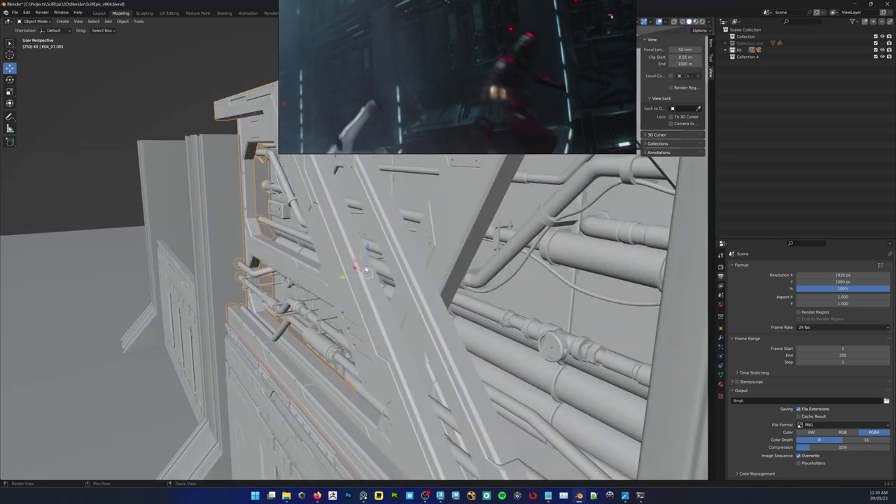
middle_click_drag(390, 317, 340, 261)
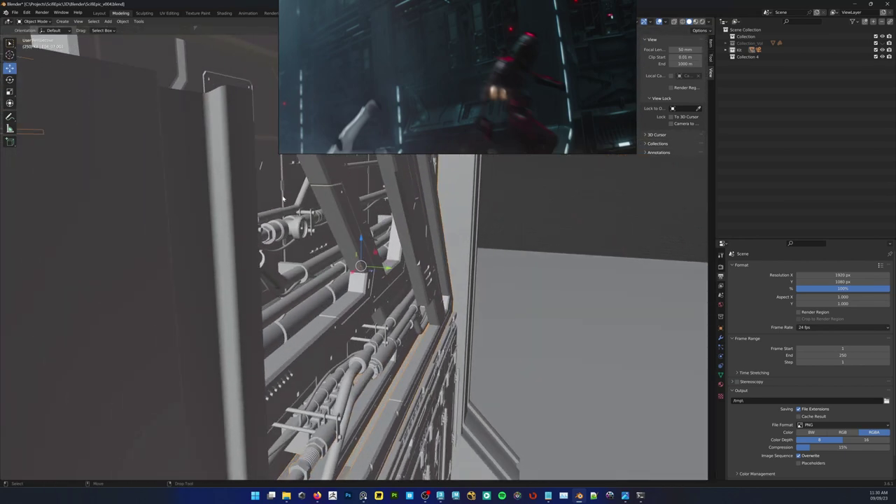
middle_click_drag(376, 255, 319, 270)
scroll(364, 266, "down", 5)
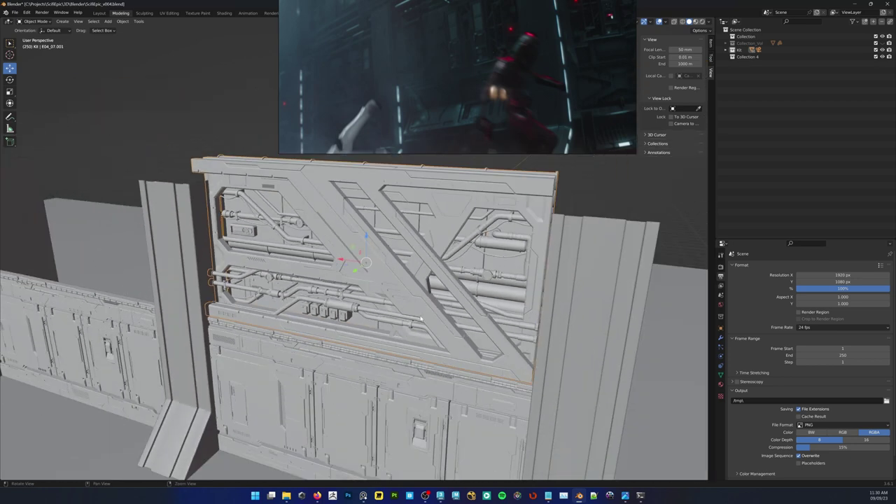
Raise the upper panel about 0.9 m in Z, leaving a gap above the lower wall panel
middle_click_drag(429, 288, 374, 304)
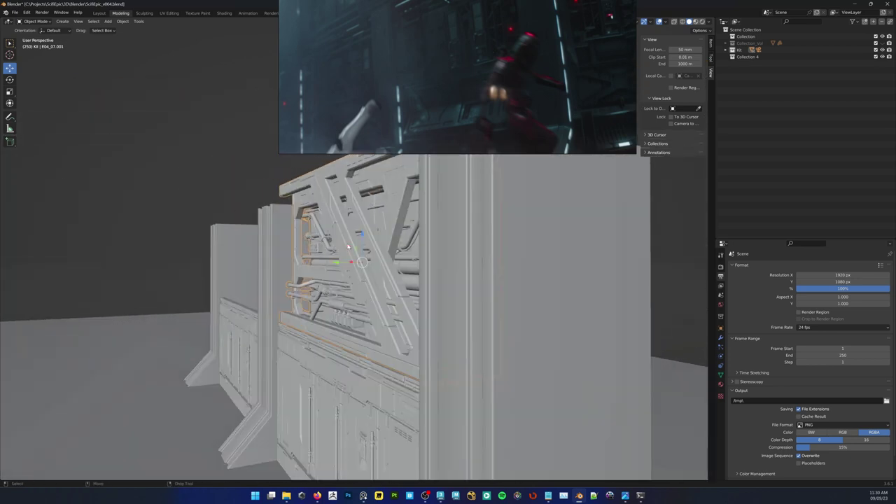
key("g")
key("y")
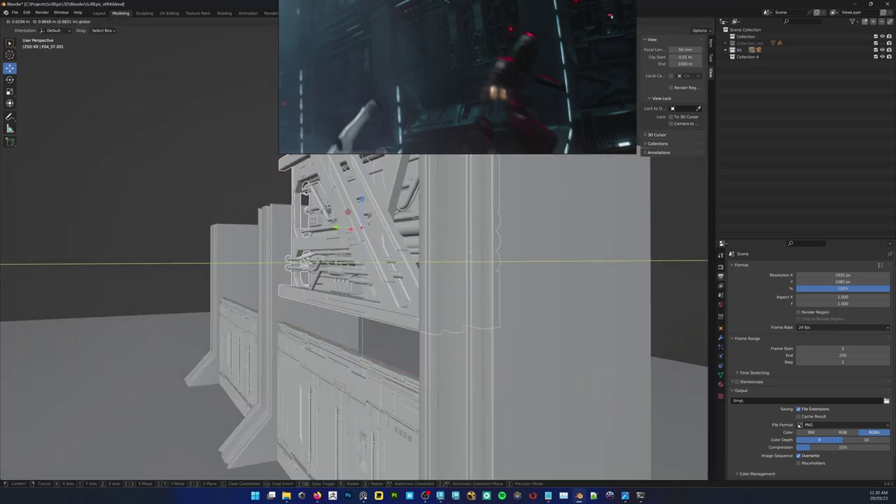
left_click_drag(349, 210, 348, 210)
middle_click_drag(349, 210, 413, 219)
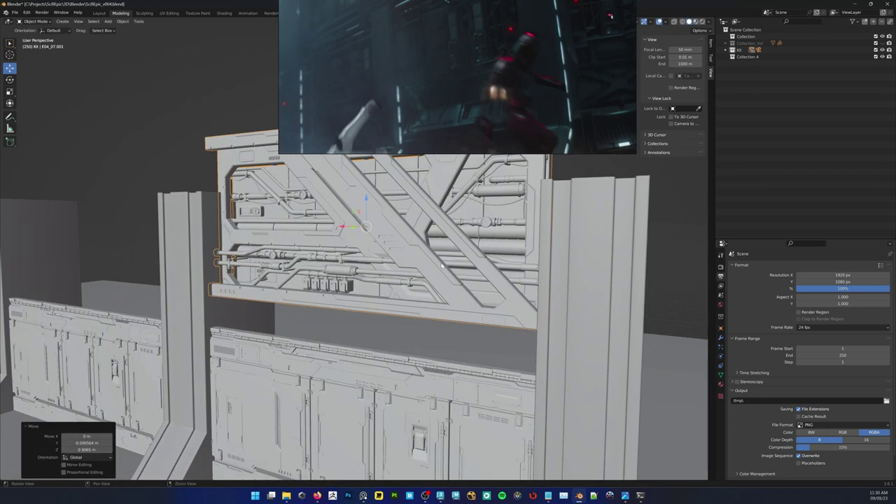
Show the whole reference image, examine the separate kit pieces beyond the floor plane, and select the long bent pipe S_03
left_click(458, 60)
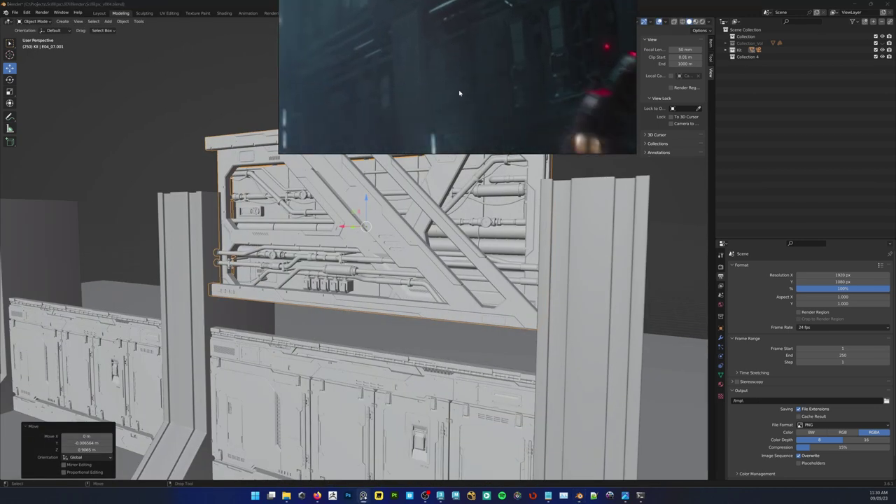
double_click(473, 68)
left_click(204, 224)
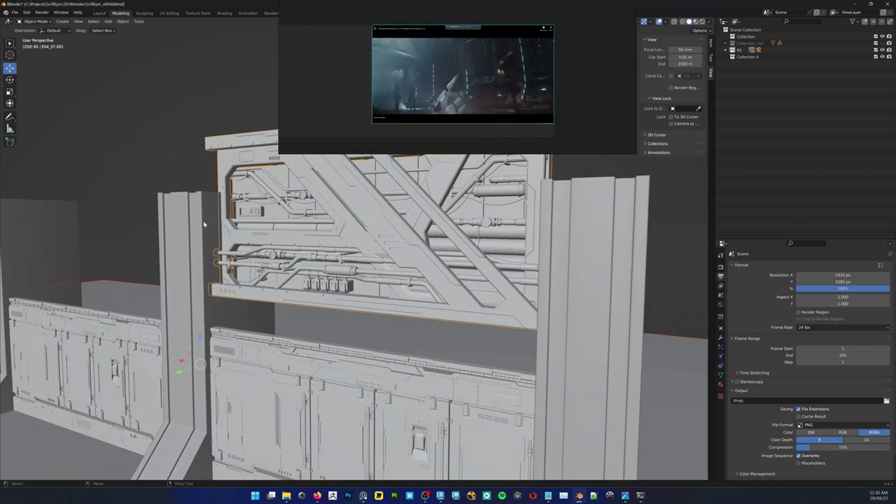
scroll(186, 167, "down", 10)
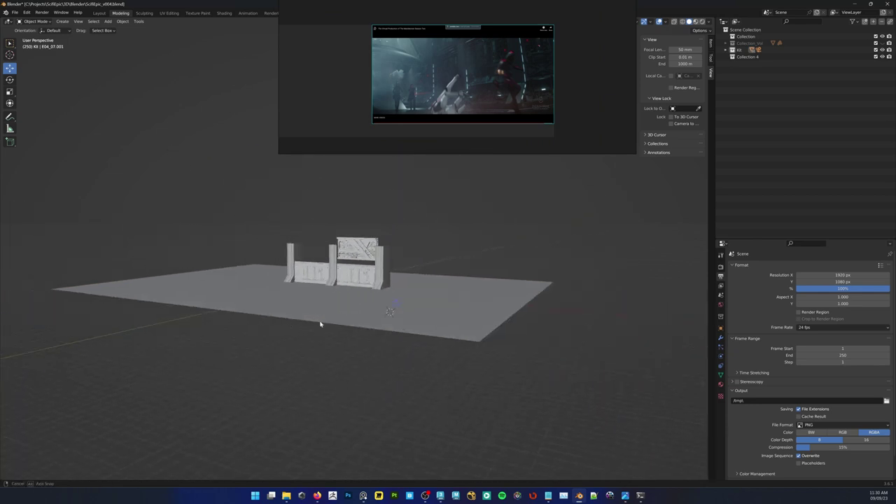
middle_click_drag(226, 303, 180, 207)
scroll(183, 202, "up", 3)
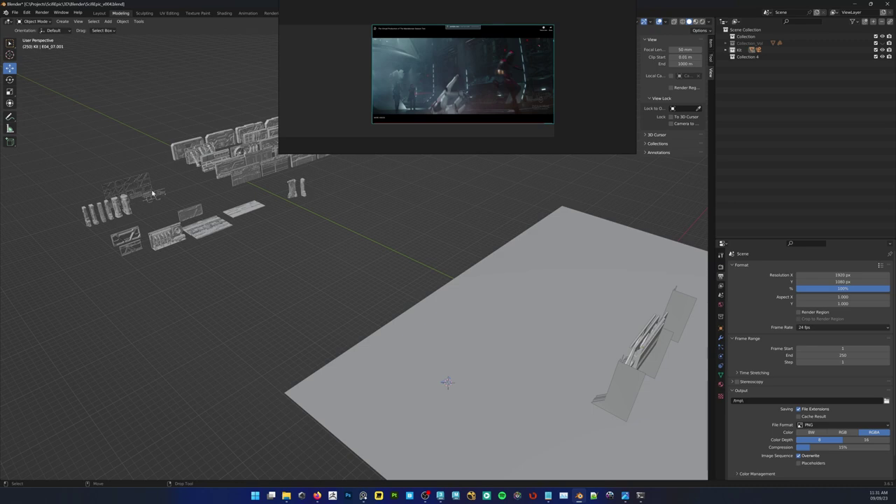
key("f")
scroll(272, 264, "down", 2)
mouse_move(321, 309)
left_mouse_down("alt")
mouse_move(343, 328)
mouse_move(313, 312)
left_mouse_up("alt")
middle_click_drag(313, 315, 275, 285)
left_click(286, 295)
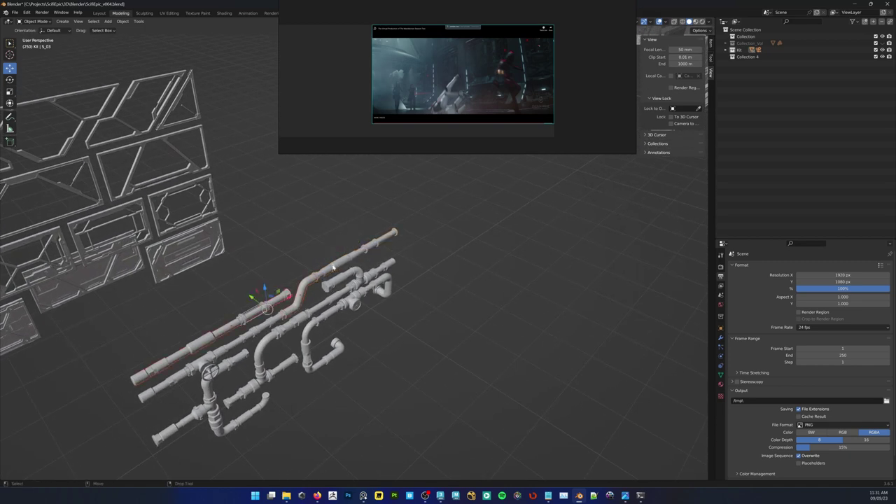
Add the neighbouring straight pipe, its fittings and the valve wheel to the selection and join them with S_03, applying modifiers before the join
middle_click_drag(270, 328, 327, 257)
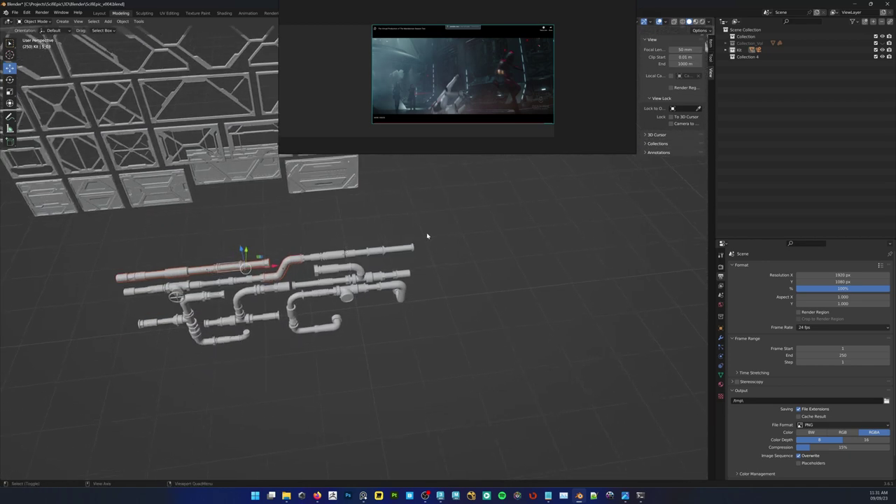
left_click(274, 268, "shift")
left_click_drag(168, 272, 238, 282, "shift")
left_click_drag(166, 279, 190, 286, "shift")
key("shift+z")
scroll(195, 286, "up", 2)
middle_click_drag(199, 287, 273, 266)
key("alt+z")
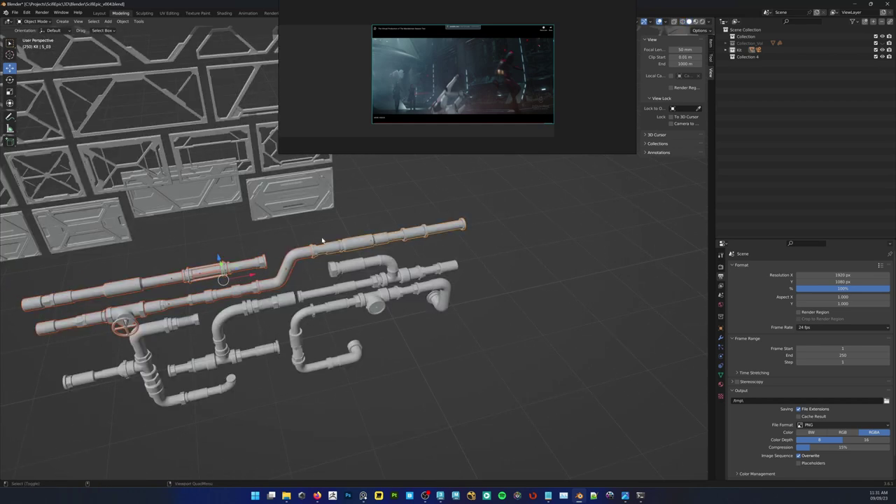
key("ctrl+j")
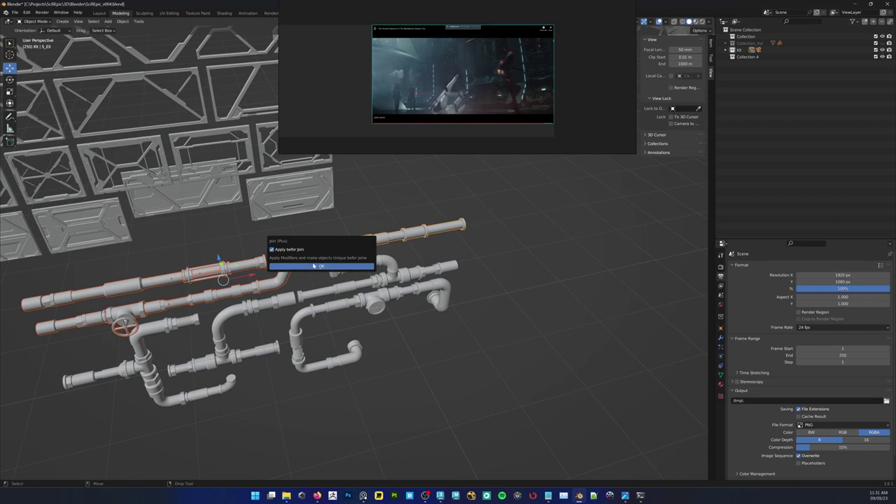
left_click(313, 266)
scroll(363, 252, "down", 3)
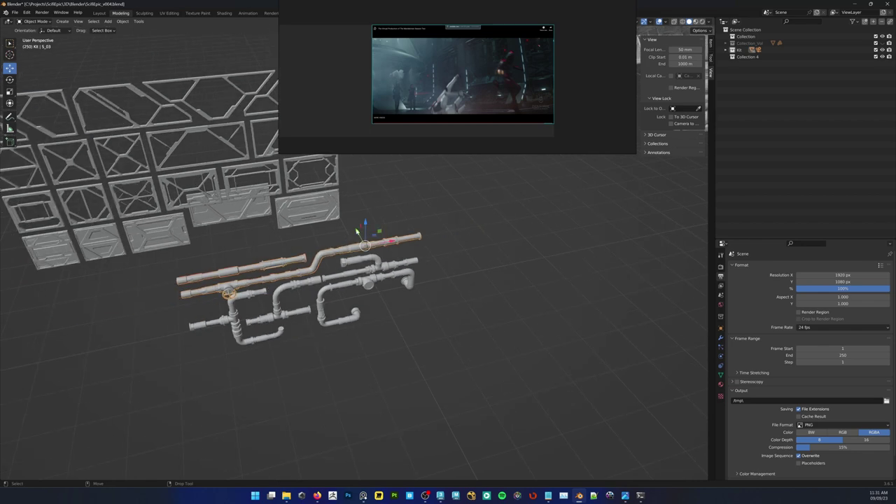
Copy the joined pipe assembly and paste a duplicate of it as an object
left_click_drag(356, 231, 397, 301)
key("ctrl+z")
scroll(334, 289, "down", 3)
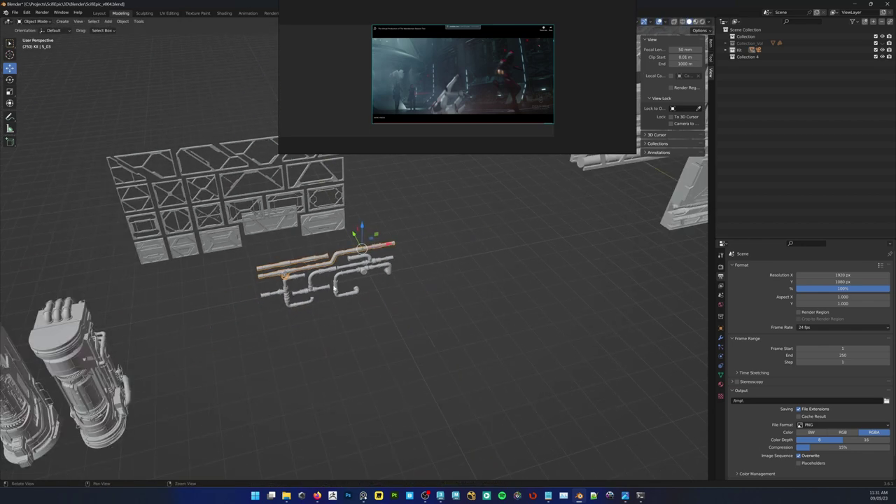
middle_click_drag(334, 288, 362, 289)
key("ctrl+c")
left_click(354, 286)
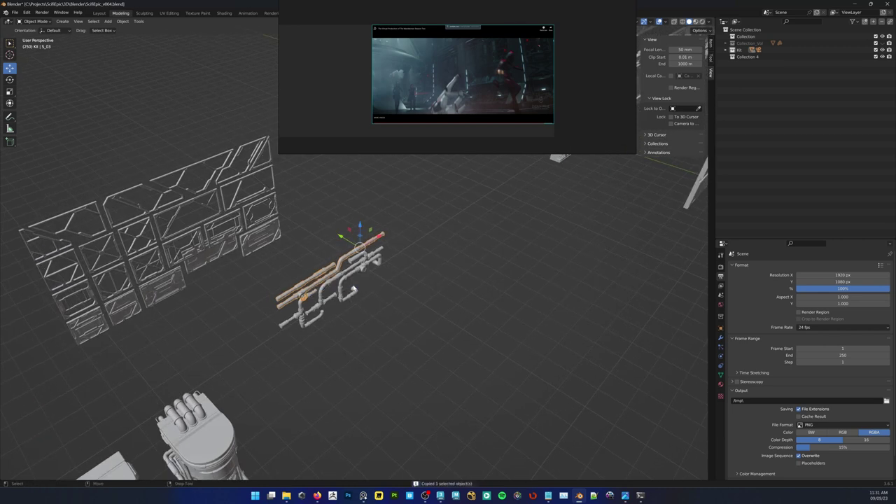
key("ctrl+v")
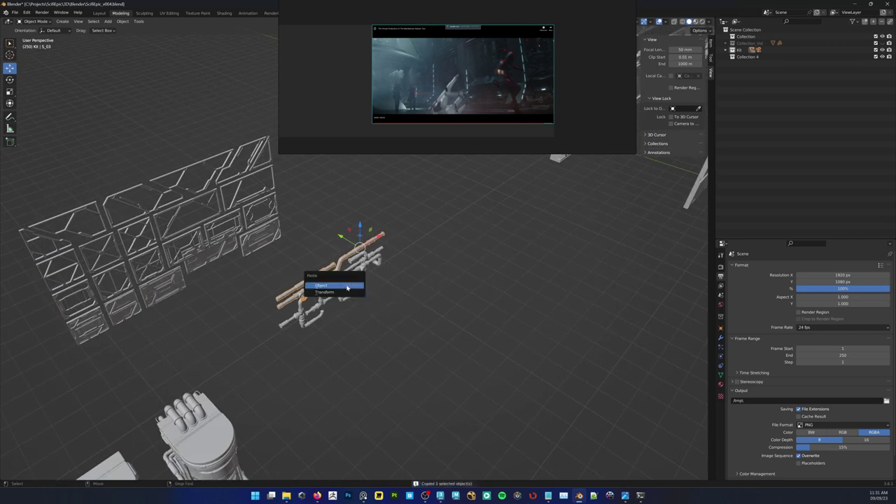
left_click(346, 287)
Move the pasted pipe assembly away from the kit pieces and onto the floor plane near the assembled wall
left_click_drag(345, 242, 553, 364)
middle_click_drag(553, 364, 308, 369)
scroll(245, 366, "down", 4)
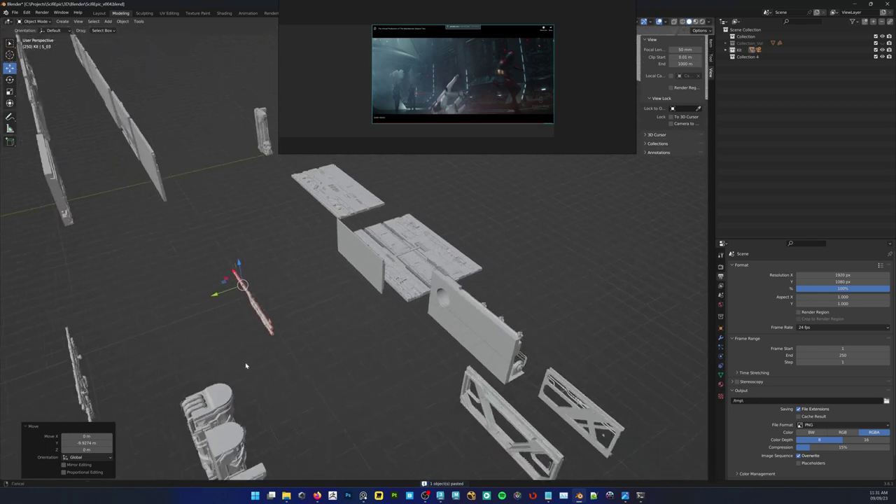
left_click_drag(257, 273, 689, 168)
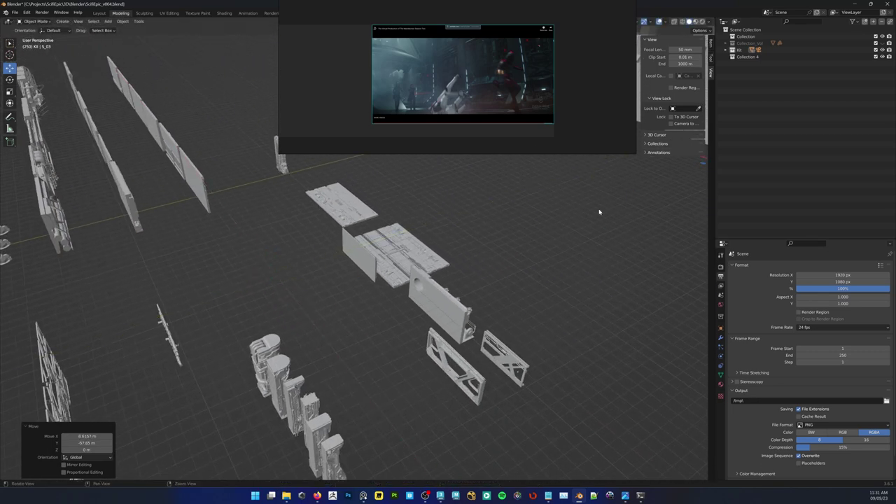
middle_click_drag(597, 212, 116, 448, "shift")
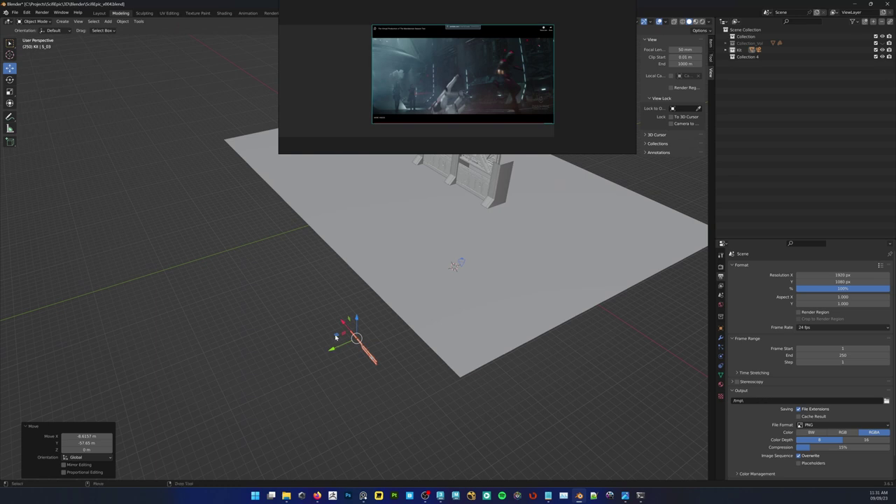
left_click_drag(336, 338, 406, 131)
left_click_drag(452, 163, 452, 164)
key("f")
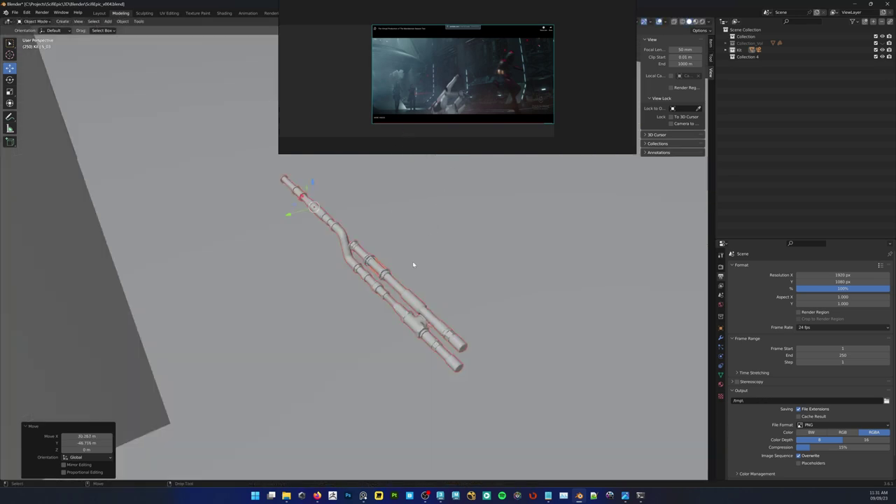
Enlarge the reference image and shift its window to expose more of the 3D viewport
middle_click_drag(536, 118, 502, 131)
scroll(502, 131, "up", 3)
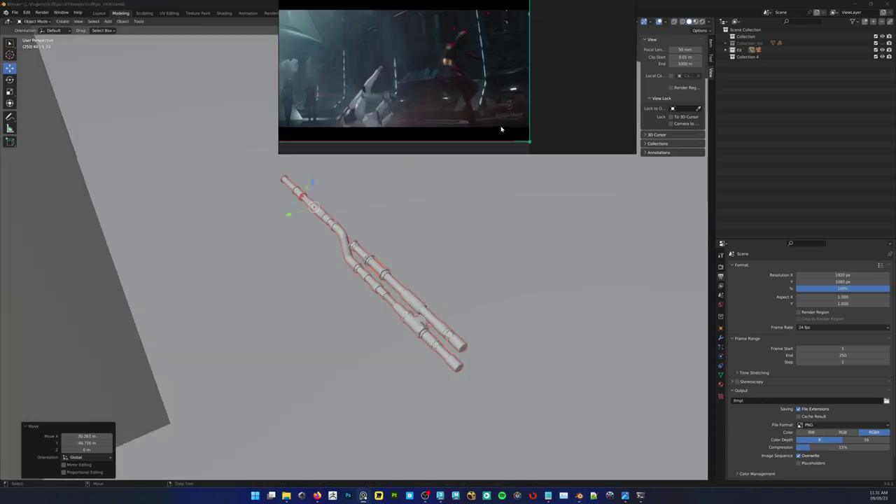
right_click_drag(551, 138, 593, 63)
left_click_drag(588, 54, 627, 75)
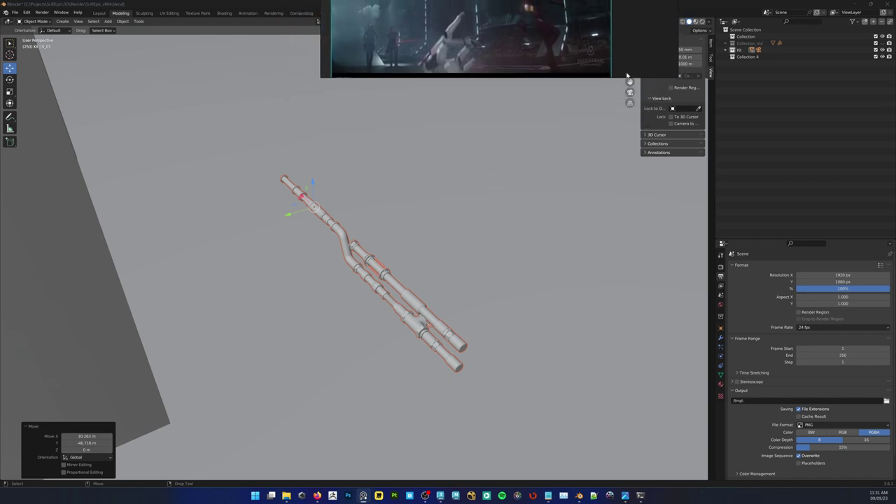
left_click(357, 322)
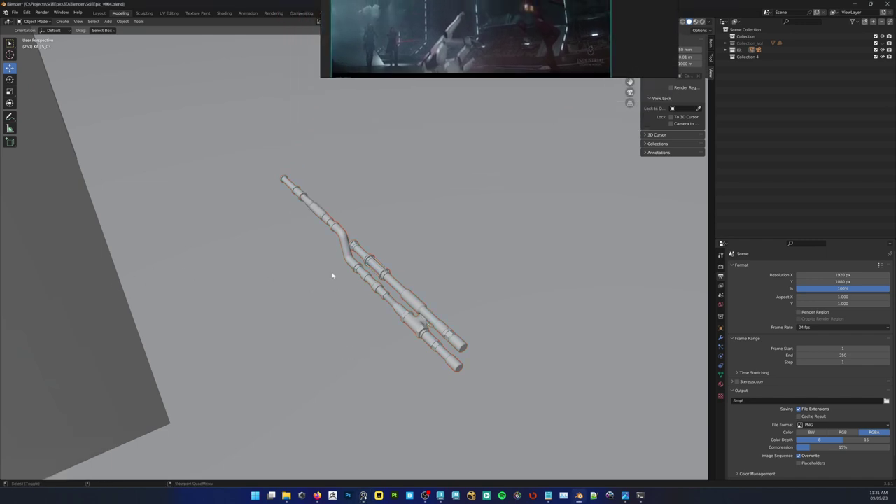
Bring the pipe assembly about 6.6 m along Y to the wall front and place it in the gap between the upper and lower panels
mouse_move(332, 275)
middle_mouse_down()
mouse_move(247, 287)
mouse_move(363, 282)
mouse_move(345, 264)
middle_mouse_up()
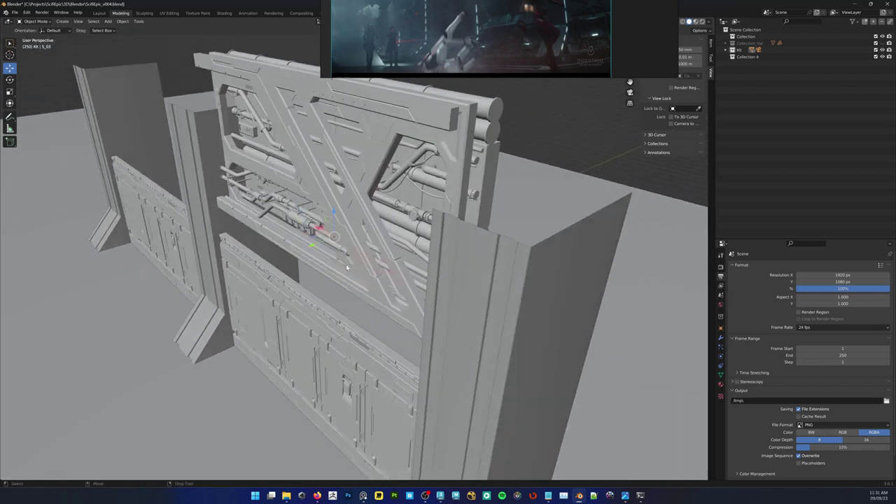
left_click_drag(316, 245, 203, 307)
middle_click_drag(202, 307, 336, 308)
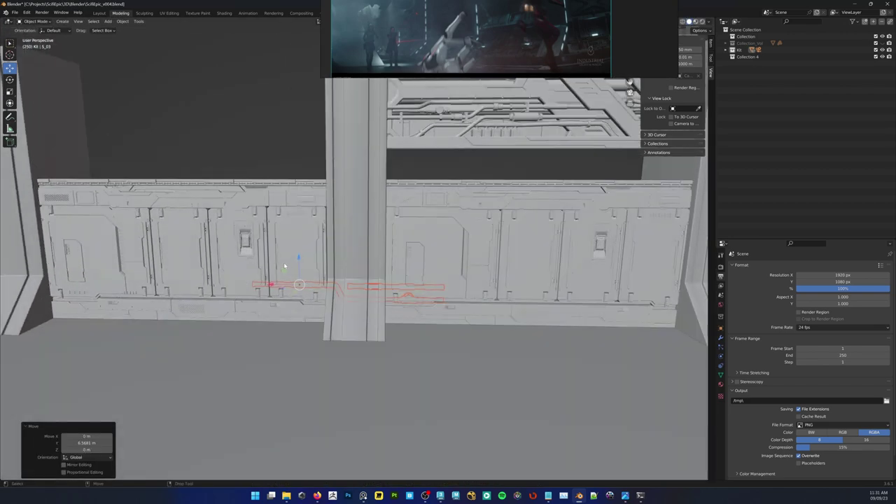
key("g")
left_click(517, 182)
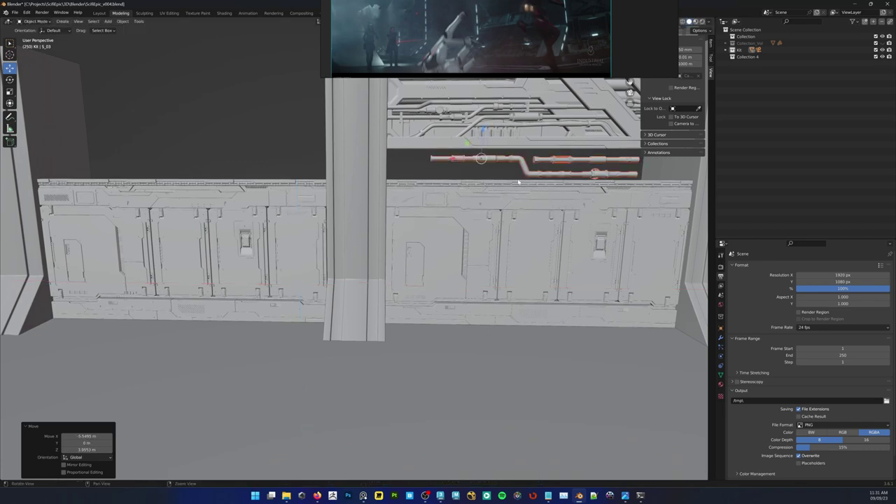
left_click_drag(518, 181, 483, 191, "alt")
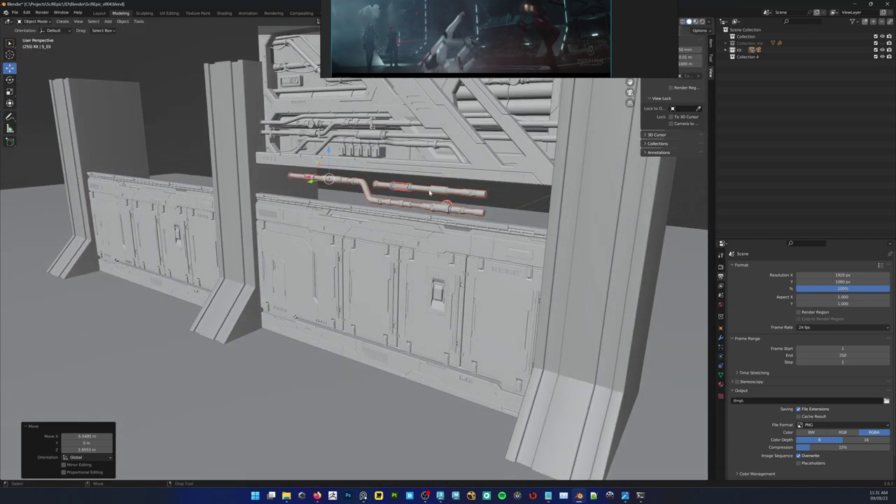
Scale the pipe assembly up uniformly in two passes, the second by 1.158, to nearly span the gap between the pillars
key("r")
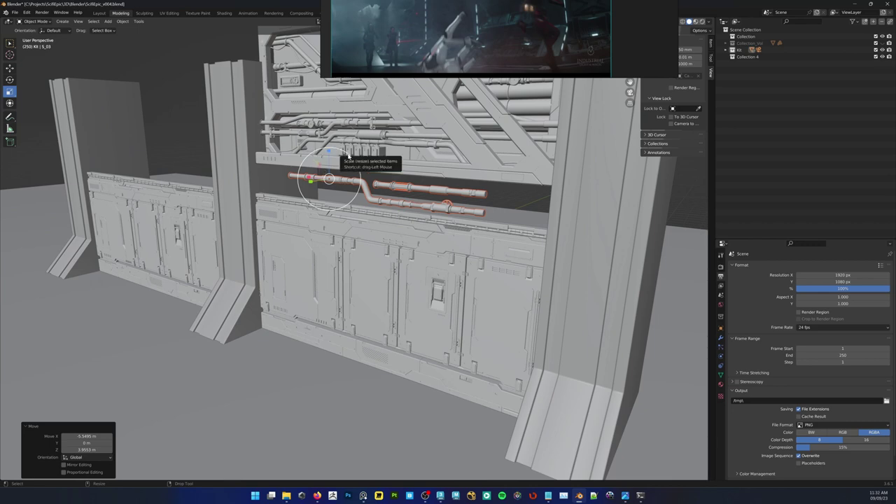
key("s")
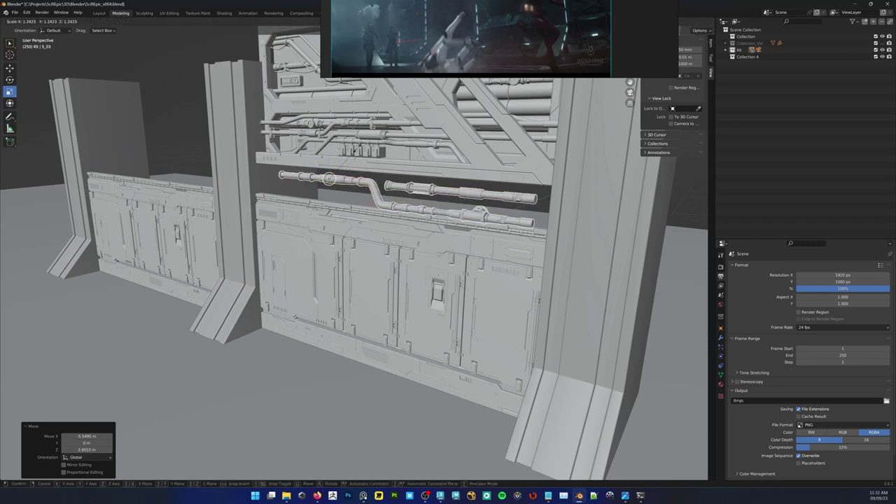
left_click_drag(355, 149, 356, 149)
middle_click_drag(428, 231, 336, 241)
middle_click_drag(357, 237, 374, 234)
left_click_drag(316, 152, 319, 148)
In a front wireframe view, shift the pipe assembly about 0.65 m in X and 0.1 m in Z to fit between the pillars
key("w")
left_click_drag(343, 230, 364, 226, "alt")
key("KP_1")
key("f")
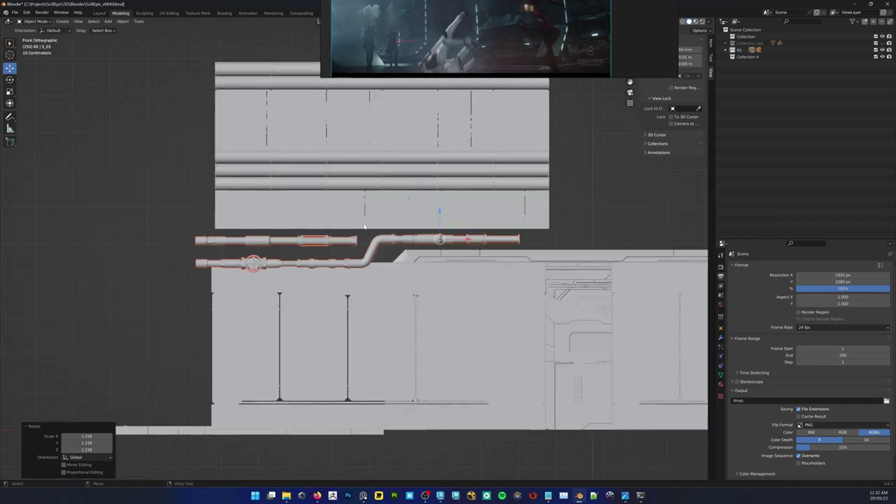
key("shift+z")
key("g")
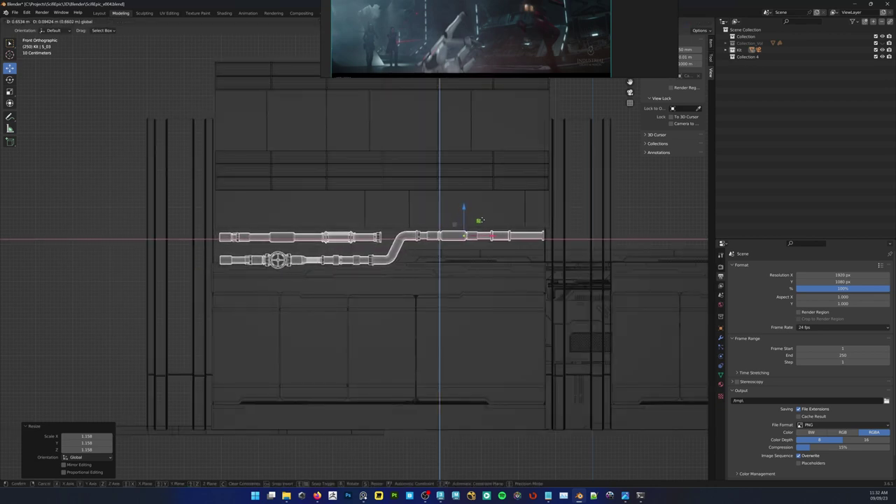
left_click(285, 266)
Edit the pipe mesh and extend the outer ends of both parallel pipes along X to reach the adjacent pillar
scroll(285, 266, "up", 3)
key("Tab")
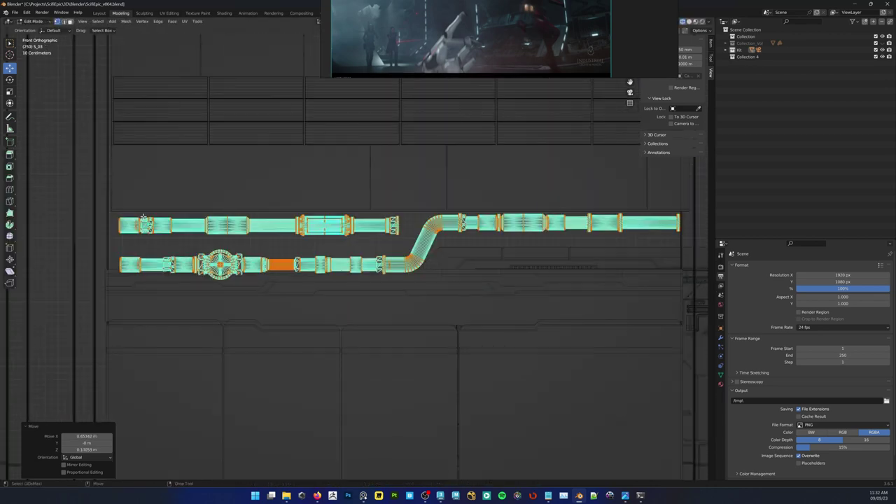
left_click_drag(126, 196, 96, 302)
left_click_drag(138, 245, 127, 246)
left_click(128, 246)
scroll(112, 245, "down", 2)
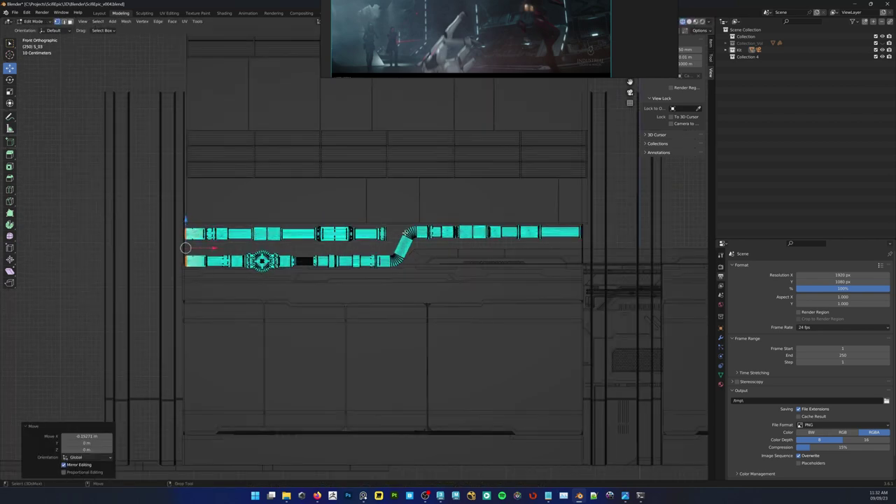
Try to stretch the inner end of the straight upper pipe about 0.6 m along X towards the bent pipe
scroll(60, 244, "up", 2)
scroll(431, 167, "up", 3)
left_click_drag(438, 167, 469, 222)
key("g")
key("x")
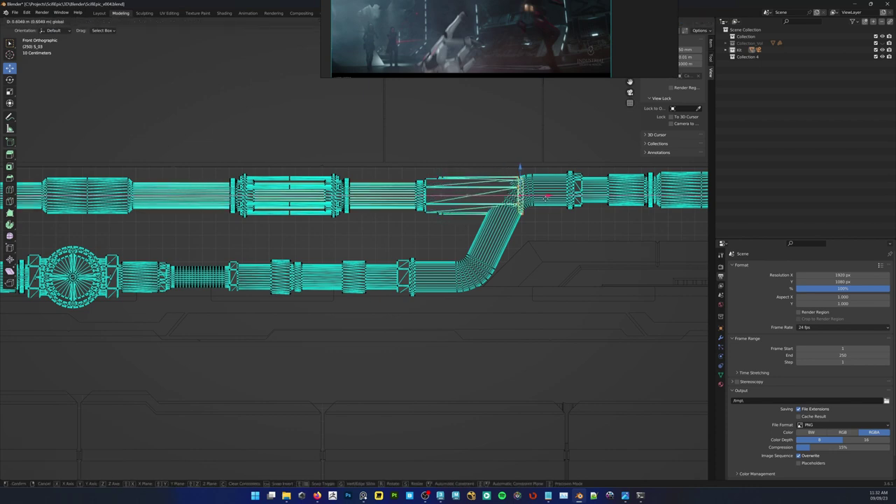
left_click(546, 199)
key("ctrl+z")
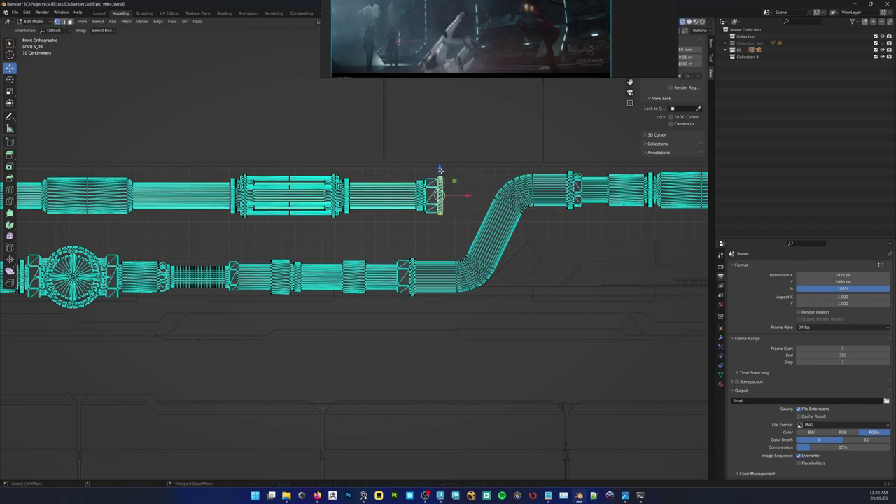
Enable X-ray for the wireframe, select the straight upper pipe's whole inner end and extend it about 0.57 m along X into the bend
left_click_drag(431, 166, 469, 221)
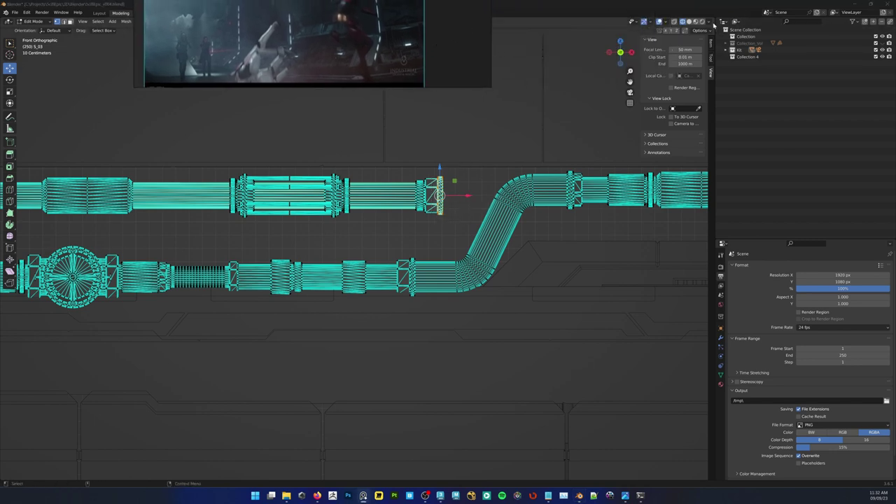
left_click(709, 22)
left_click(671, 88)
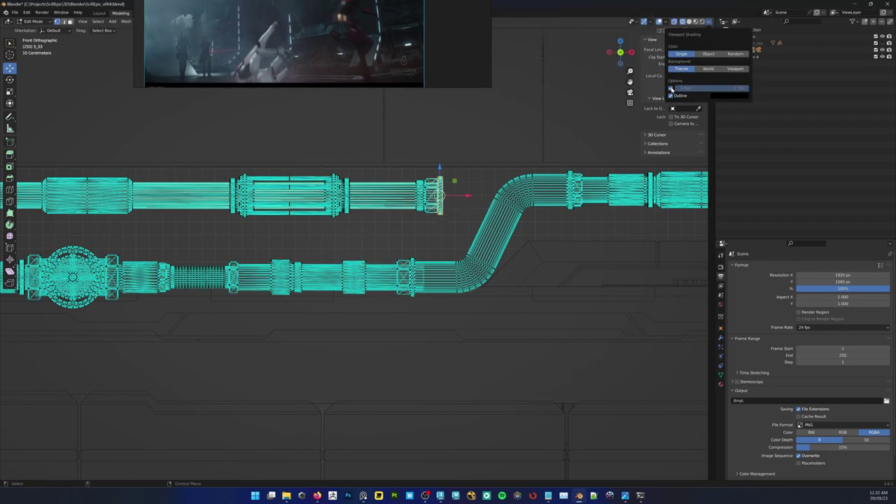
left_click_drag(478, 156, 433, 222)
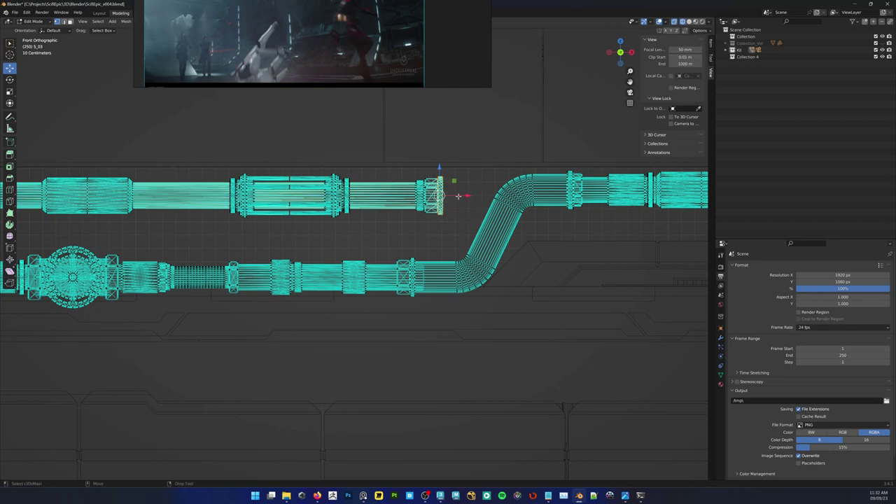
key("g")
key("x")
left_click_drag(534, 198, 539, 198)
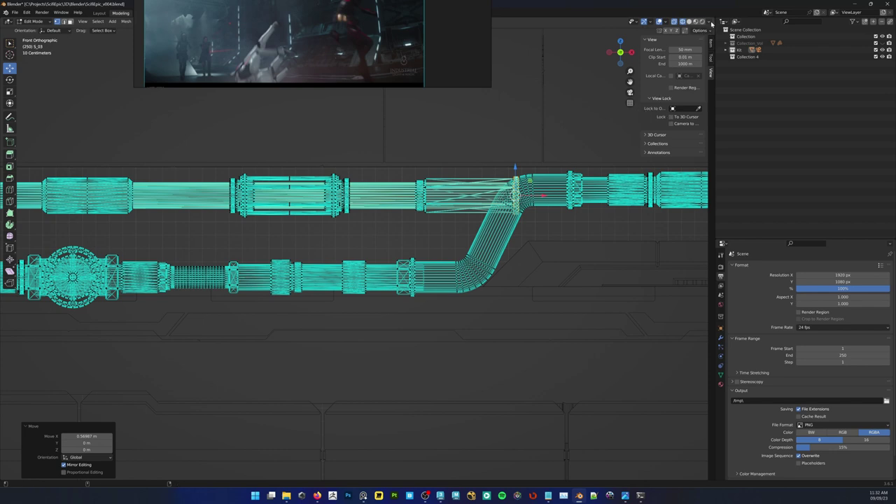
Turn X-ray off and return from mesh editing to object mode with the wall in solid shading
left_click(709, 23)
left_click(670, 88)
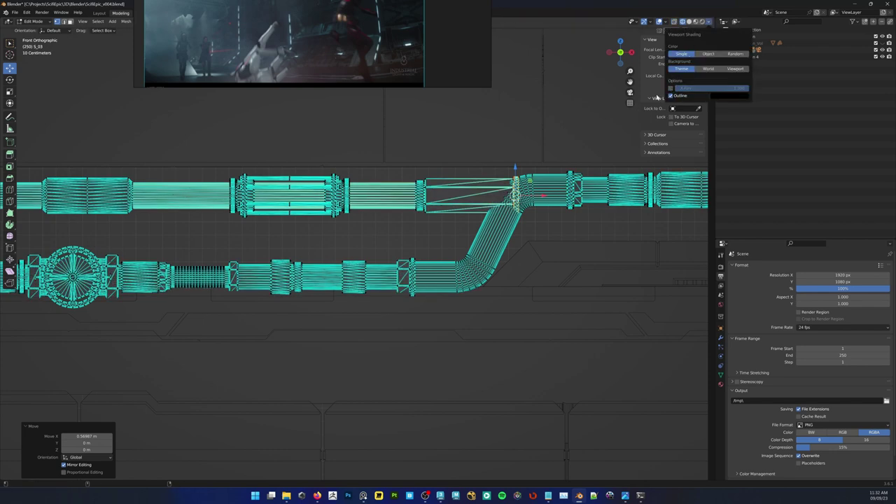
middle_click_drag(483, 258, 412, 263)
scroll(413, 263, "down", 8)
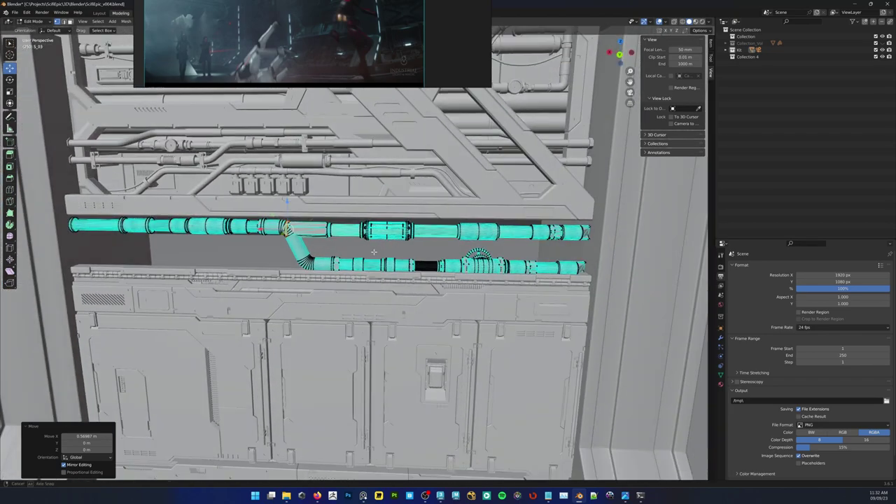
right_click(386, 228)
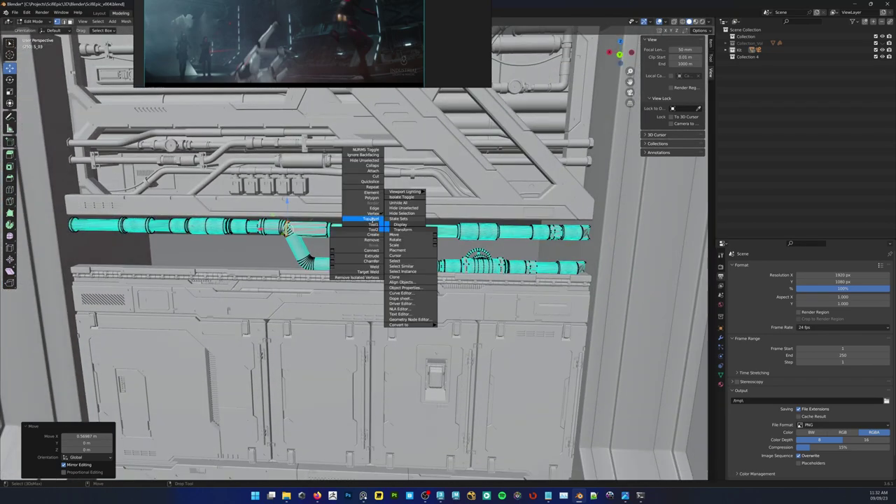
left_click(372, 219)
scroll(384, 256, "down", 5)
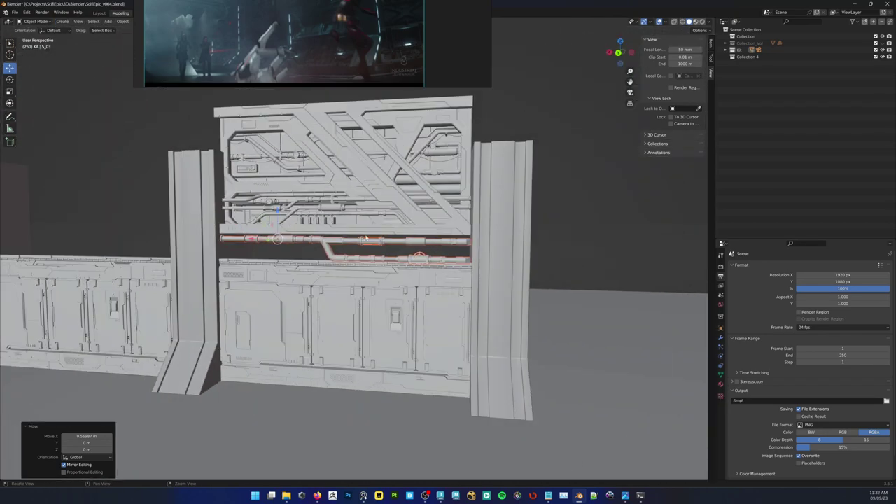
Clear the selection and examine the rows of kit panels for a piece suitable to place behind the wall's pipes
left_click(604, 176)
right_click(604, 176)
middle_click_drag(410, 242, 390, 239)
right_click_drag(390, 240, 91, 252, "alt")
left_click_drag(91, 252, 445, 317, "alt")
mouse_move(445, 317)
middle_mouse_down()
mouse_move(330, 316)
mouse_move(443, 326)
middle_mouse_up()
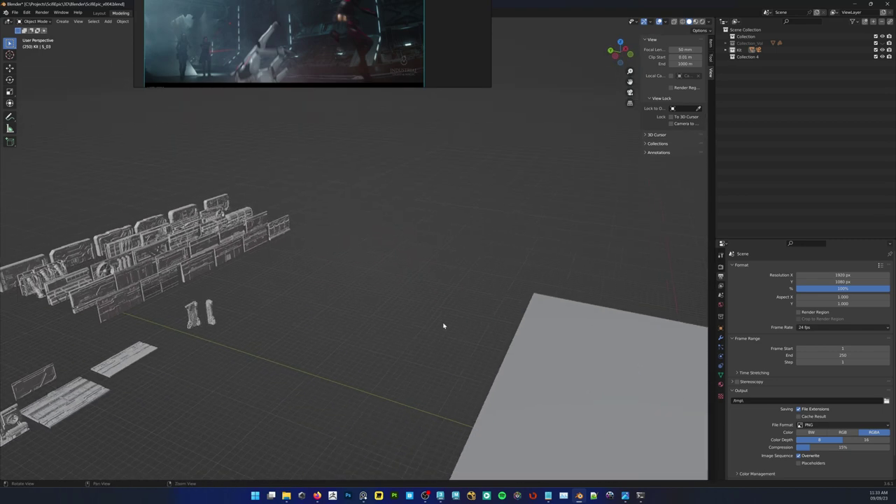
left_click(206, 266)
key("f")
left_click_drag(336, 266, 470, 253, "alt")
right_click_drag(469, 253, 349, 267, "alt")
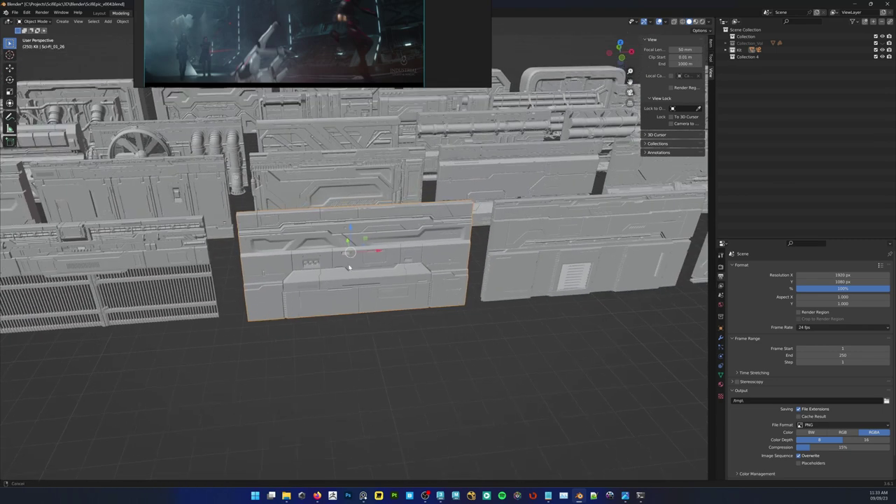
Select kit panel F02_006, the machinery panel with the elbow pipe at its lower corner, and inspect its details
middle_click_drag(349, 267, 497, 179)
key("f")
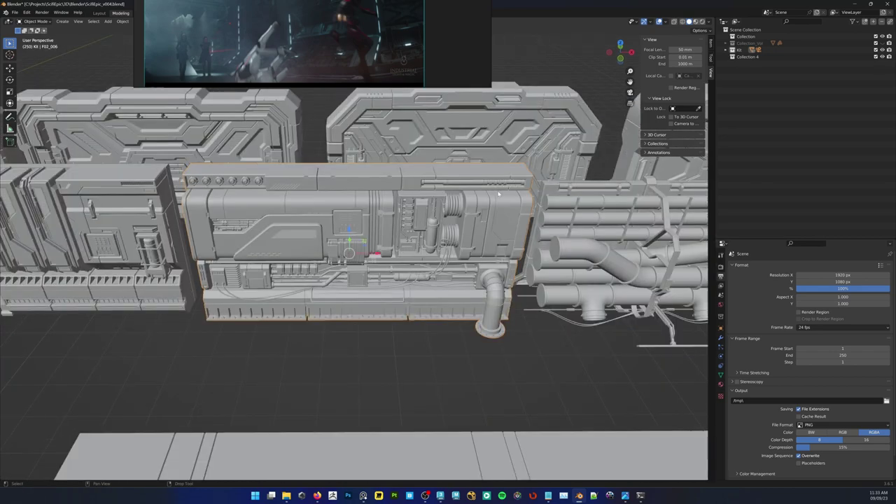
left_click_drag(457, 262, 484, 244, "alt")
middle_click_drag(484, 244, 434, 277)
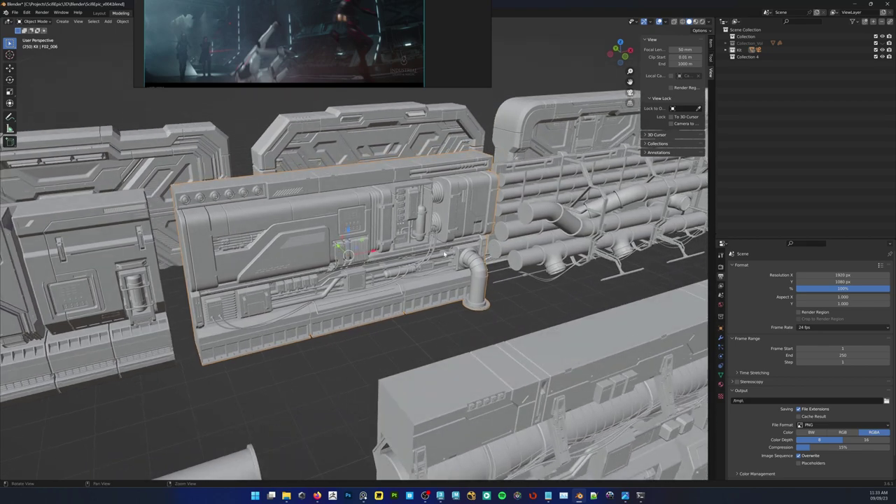
scroll(420, 282, "up", 4)
scroll(198, 337, "down", 2)
left_click_drag(378, 324, 414, 300, "alt")
scroll(364, 274, "down", 5)
scroll(365, 275, "down", 4)
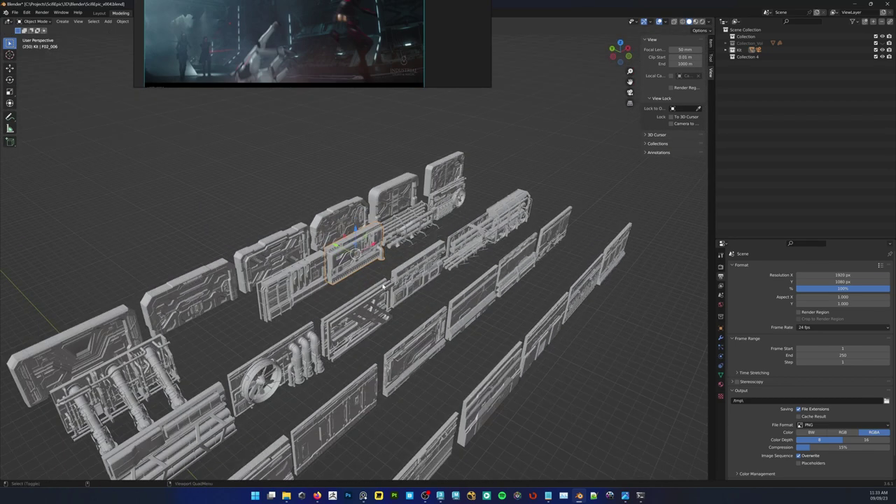
Paste a copy of the machinery panel F02_006 and move it about 39.1 m along negative Y, away from the kit rows
key("ctrl+c")
key("ctrl+v")
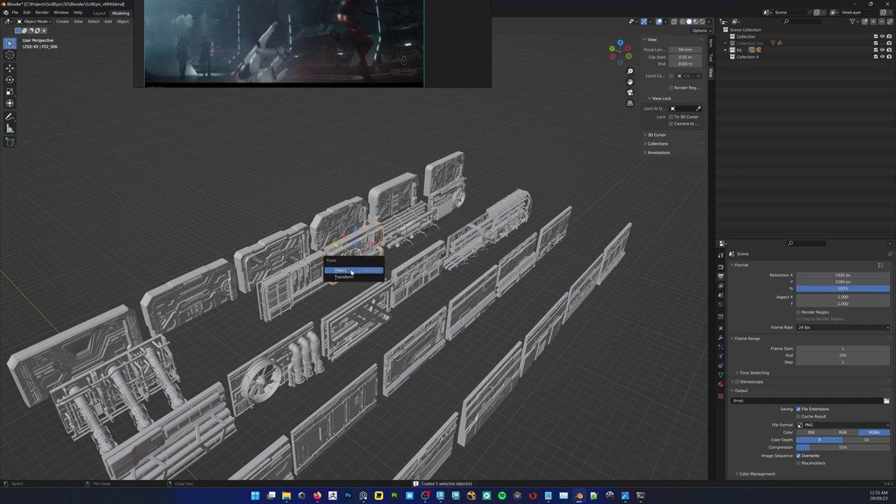
left_click(351, 271)
left_click_drag(338, 247, 756, 432)
scroll(556, 298, "down", 2)
key("KP_Decimal")
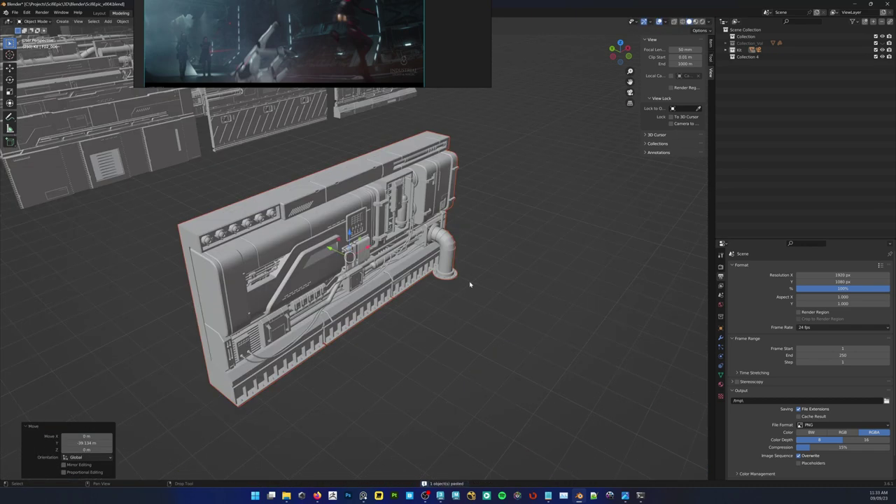
scroll(420, 284, "down", 11)
middle_click_drag(366, 287, 335, 331)
middle_click_drag(300, 354, 304, 340)
scroll(436, 310, "up", 2)
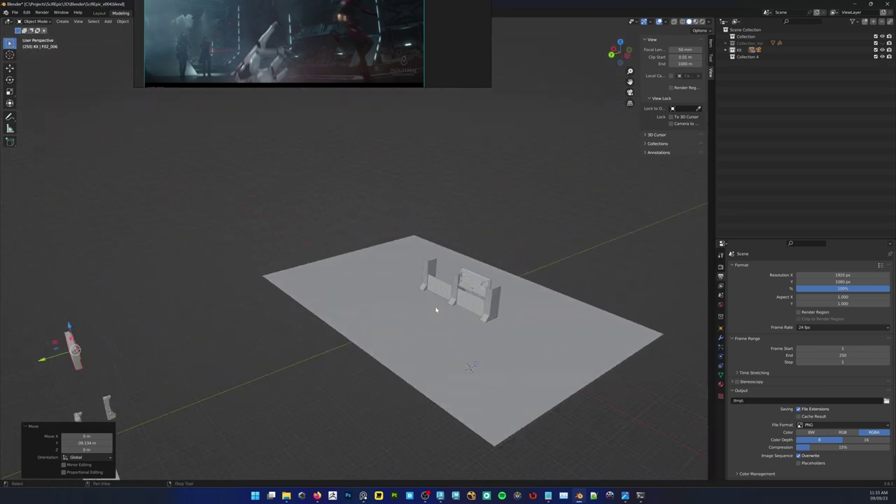
right_click(405, 318, "shift")
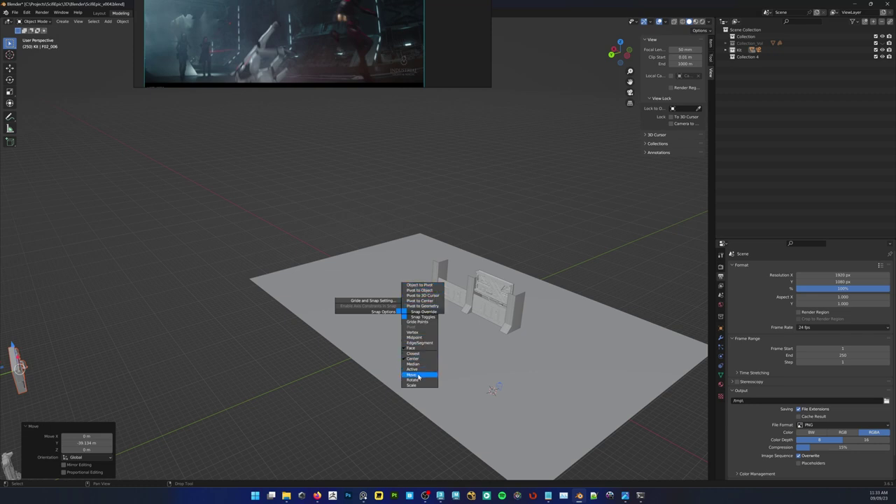
middle_click_drag(319, 251, 262, 307)
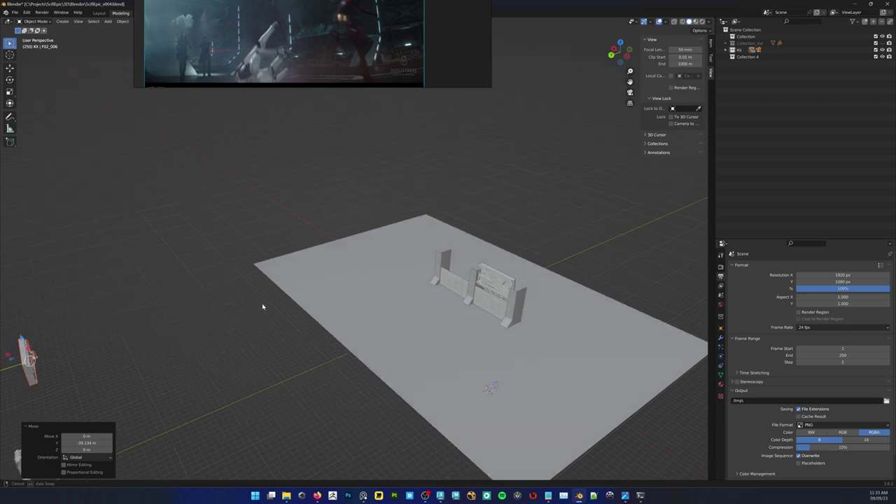
left_click(494, 284, "alt")
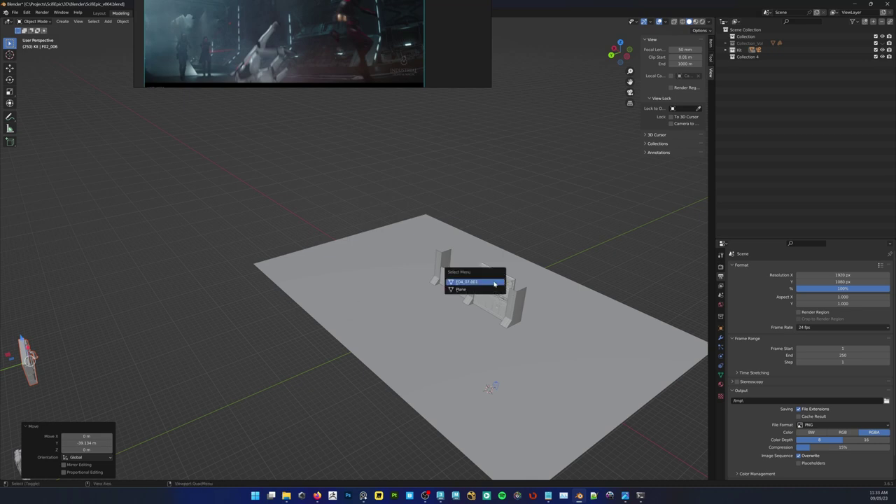
left_click(463, 281)
left_click_drag(66, 319, 21, 361)
left_click(500, 284, "shift")
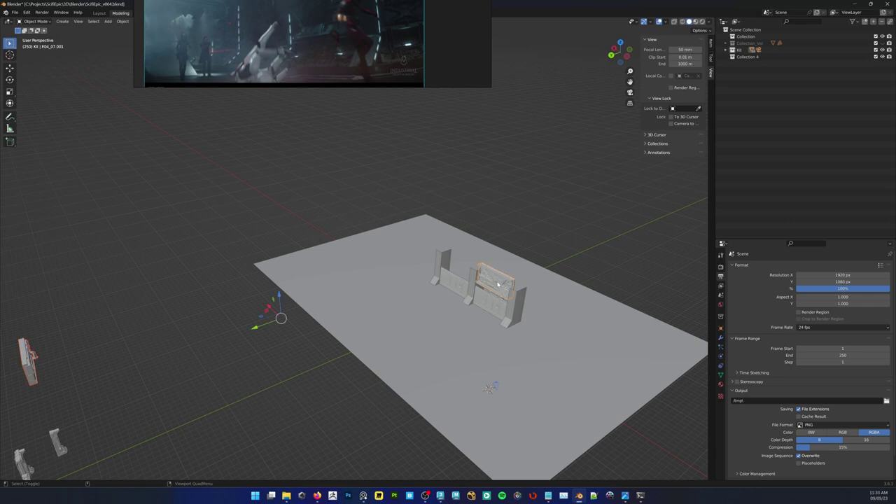
right_click(496, 284)
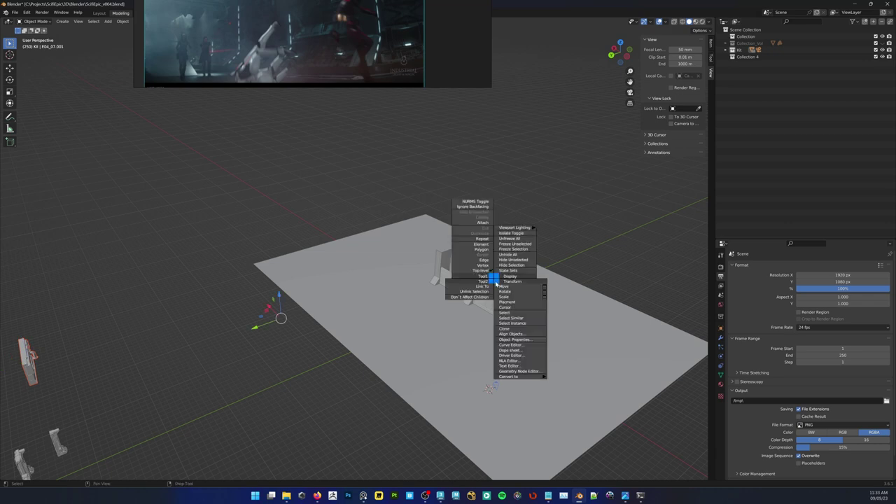
left_click(507, 328)
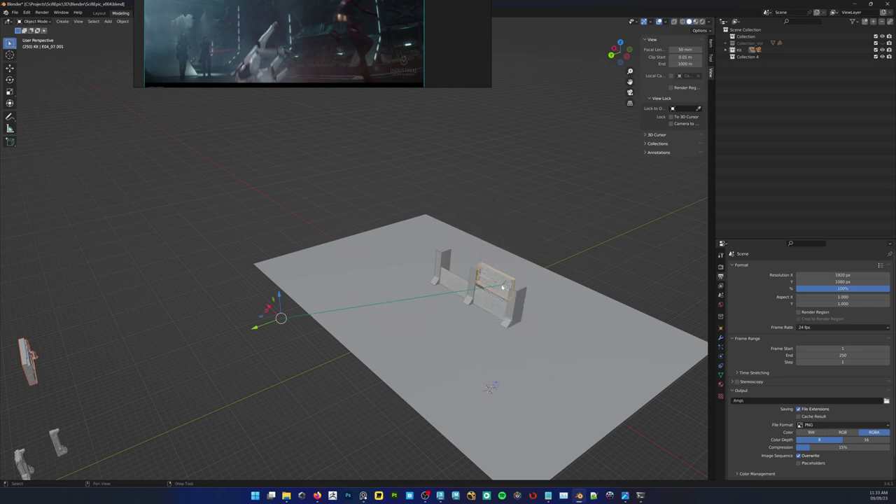
key("w")
key("q")
key("ctrl+z")
key("w")
left_click(203, 307)
left_click_drag(79, 335, 21, 381)
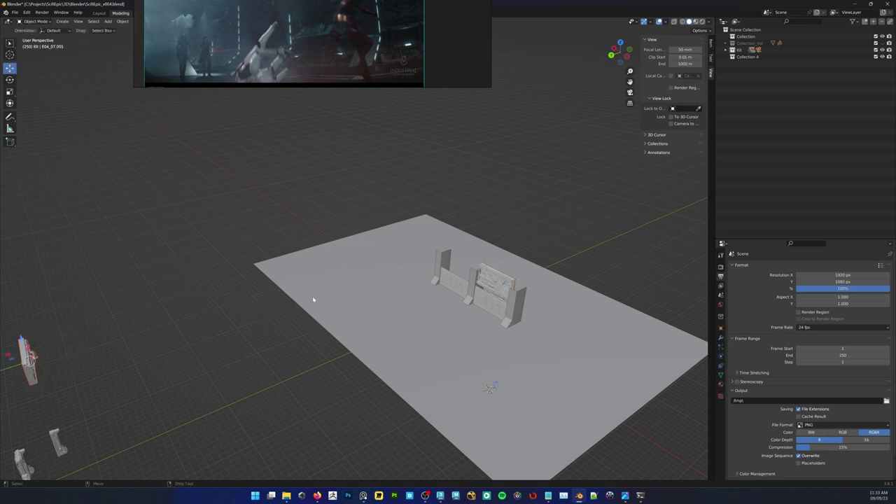
Align the copied machinery panel to the wall's upper panel in X, Y and Z position, pivot point to pivot point
right_click(224, 326)
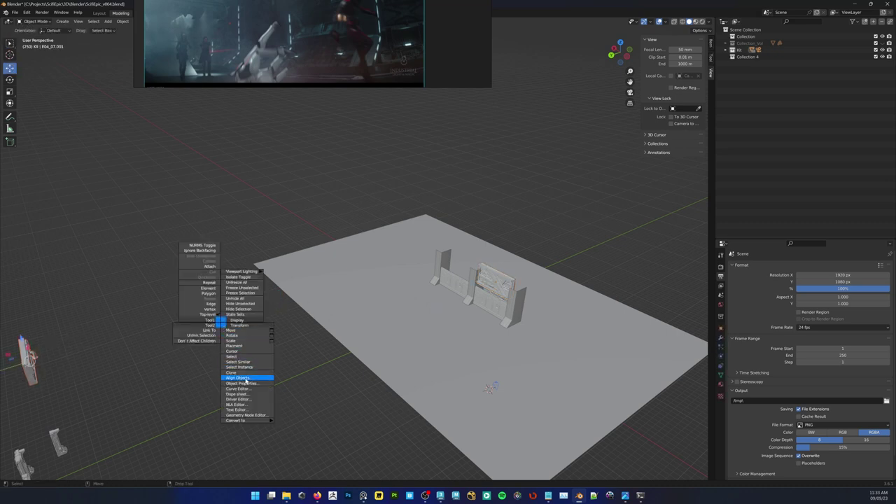
left_click(234, 372)
left_click(494, 282)
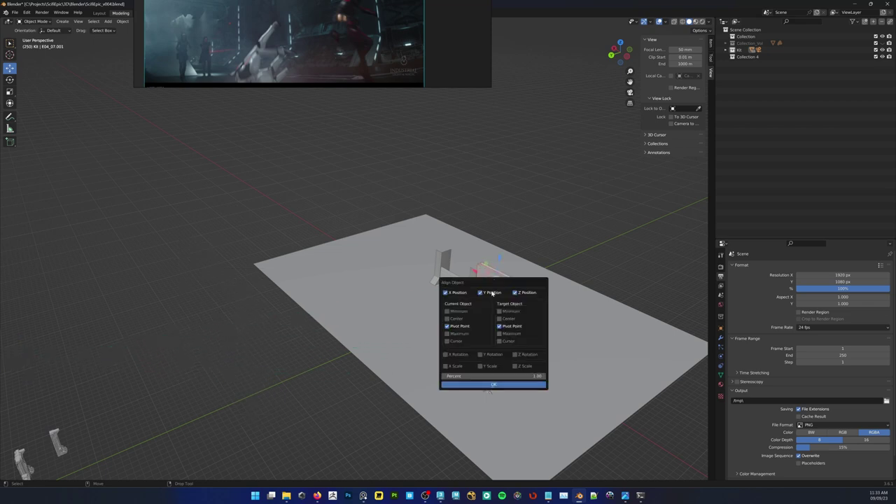
left_click_drag(509, 303, 341, 304)
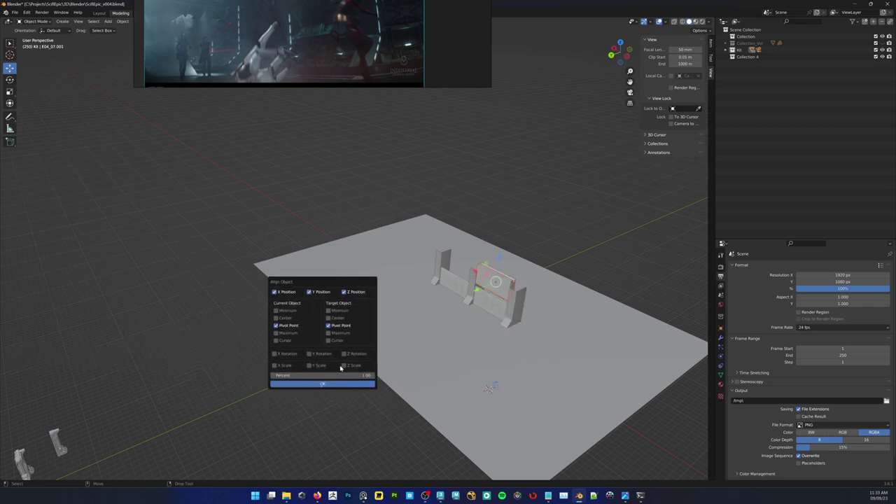
left_click(302, 384)
Rotate the copied machinery panel 180° about the Z axis
key("e")
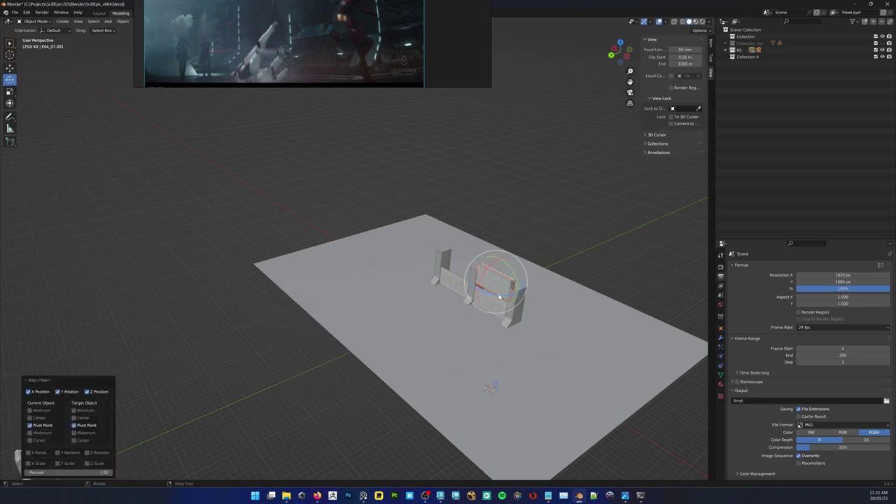
left_click_drag(499, 298, 236, 372)
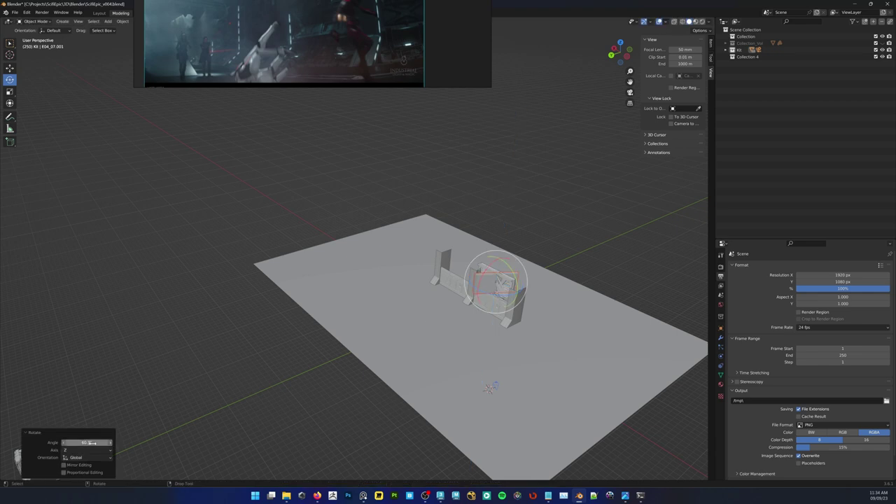
key("Return")
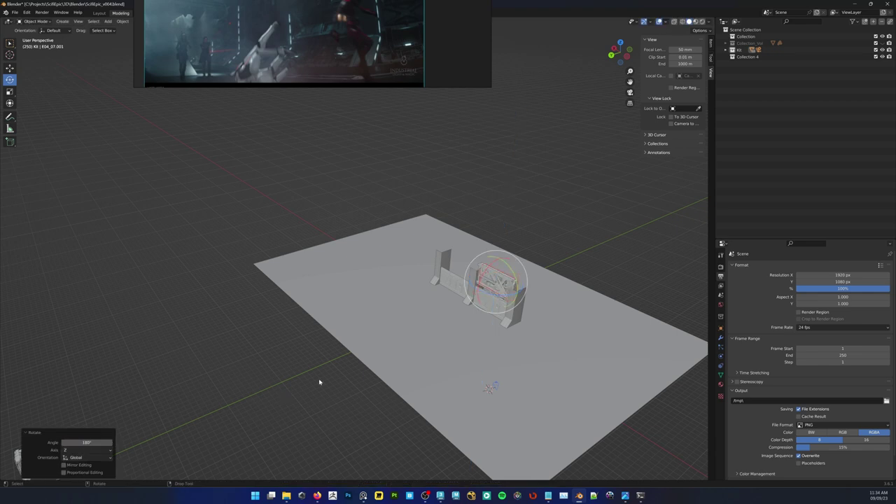
Lower the machinery panel about 2.18 m along Z and shift it about 0.11 m along Y behind the pipes
left_click_drag(368, 325, 366, 316, "alt")
key("w")
right_click_drag(366, 316, 595, 287, "alt")
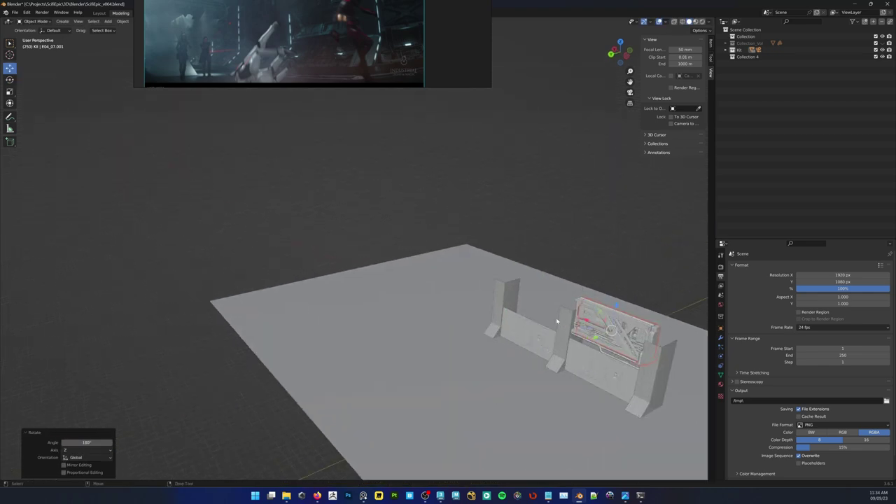
key("f")
middle_click_drag(459, 326, 353, 233)
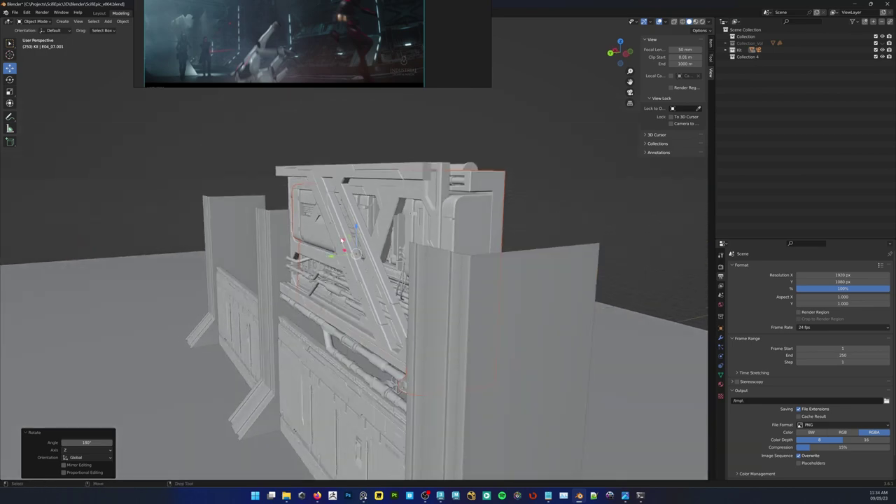
left_click_drag(342, 241, 432, 352)
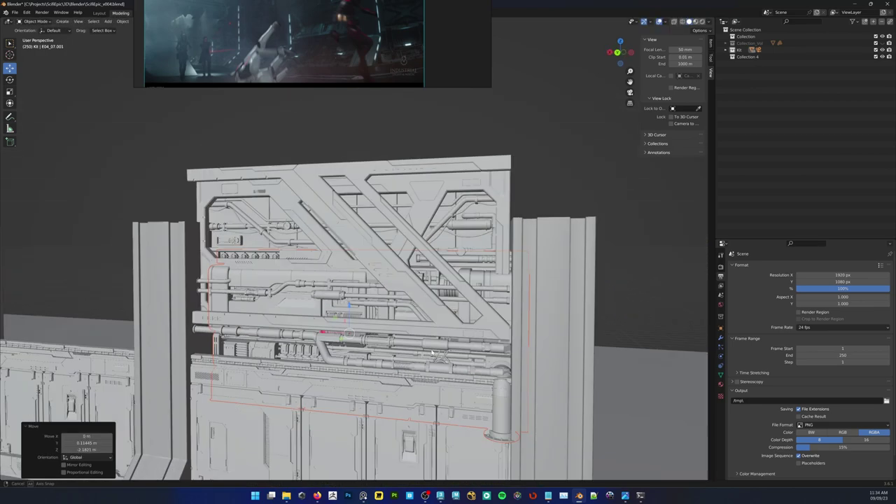
Fine-tune the machinery panel's depth behind the pipes by moving it about 0.075 m along negative Y
middle_click_drag(432, 353, 61, 358)
scroll(375, 360, "up", 3)
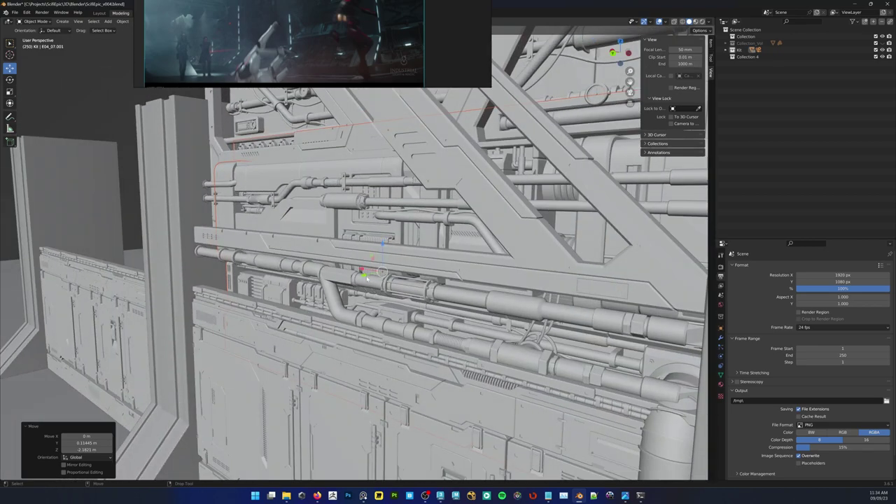
left_click_drag(366, 278, 431, 291)
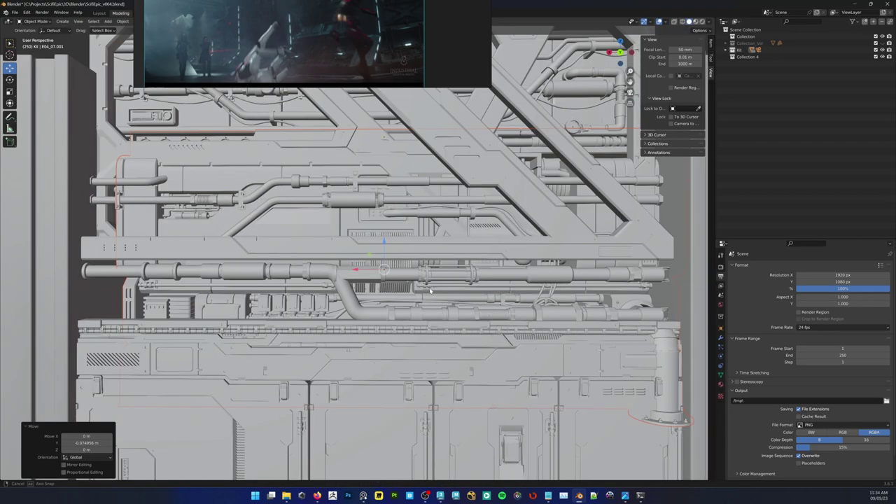
scroll(430, 292, "down", 3)
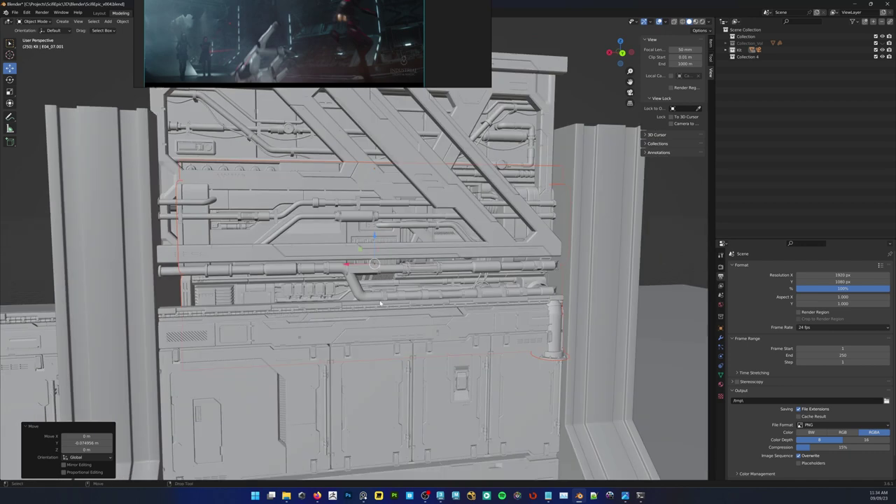
In the front wireframe view, move the machinery panel about 0.45 m along X to match the upper panel's edges, then restore solid shading
key("ctrl+KP_3")
key("KP_1")
key("shift+z")
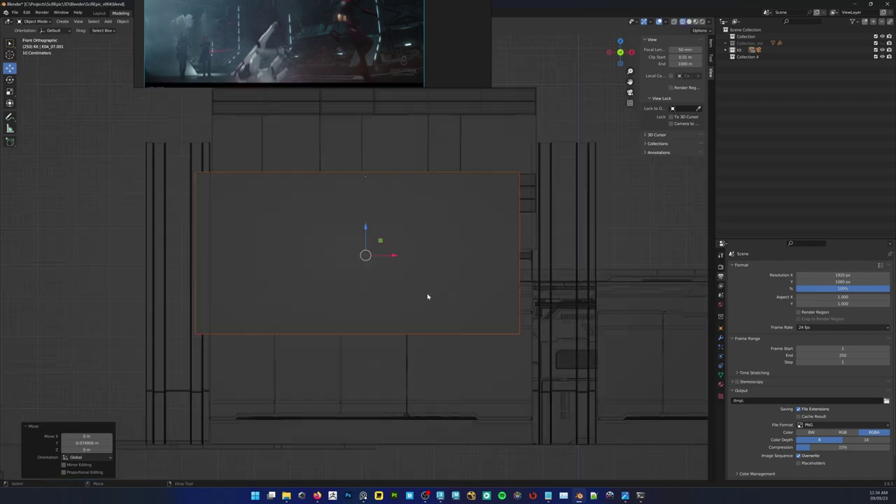
left_click_drag(389, 257, 401, 255)
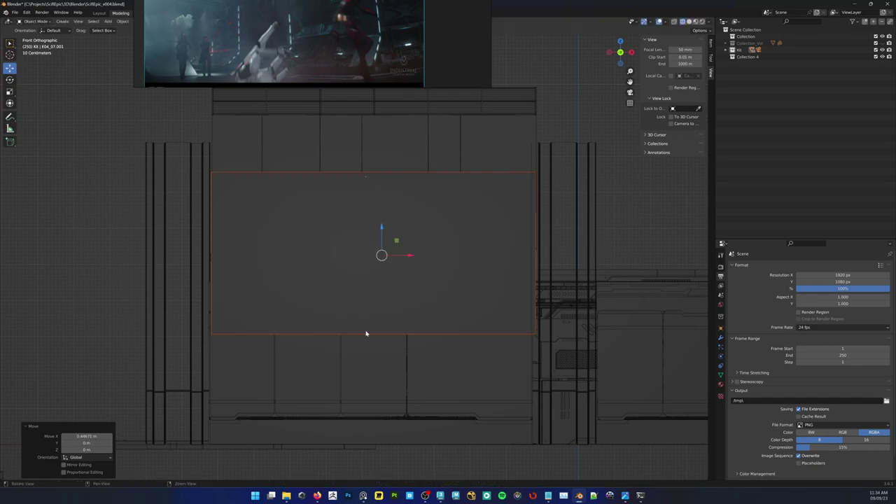
mouse_move(366, 334)
middle_mouse_down()
mouse_move(460, 350)
mouse_move(377, 284)
mouse_move(431, 281)
mouse_move(418, 276)
mouse_move(307, 294)
middle_mouse_up()
key("shift+z")
Select the pipes in the gap and move them about 0.18 m along negative Y, towards the machinery panel
scroll(377, 284, "up", 4)
left_click(332, 267)
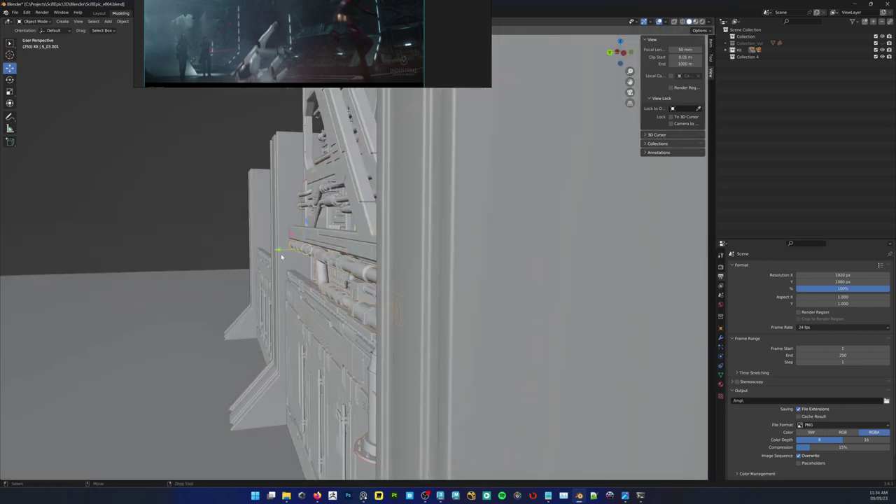
key("g")
key("y")
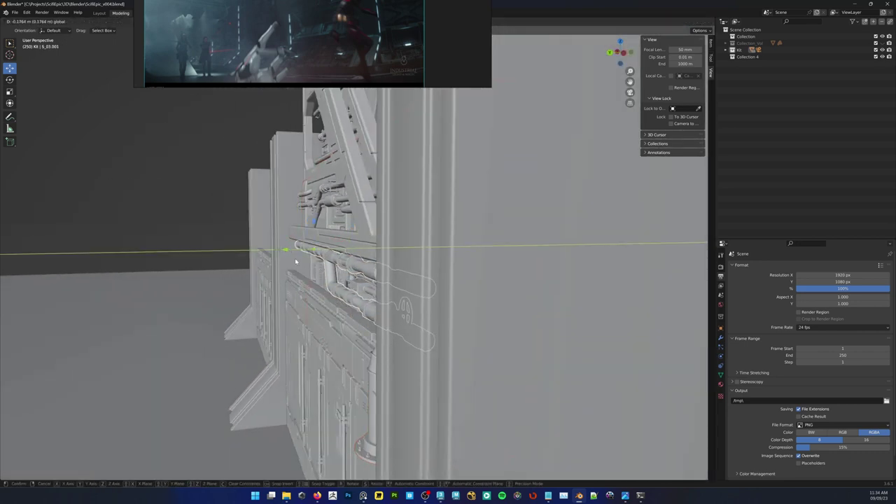
left_click(336, 280)
Rotate the gap pipes about 33.3° around the X axis
middle_click_drag(336, 280, 280, 251)
key("shift+space")
key("r")
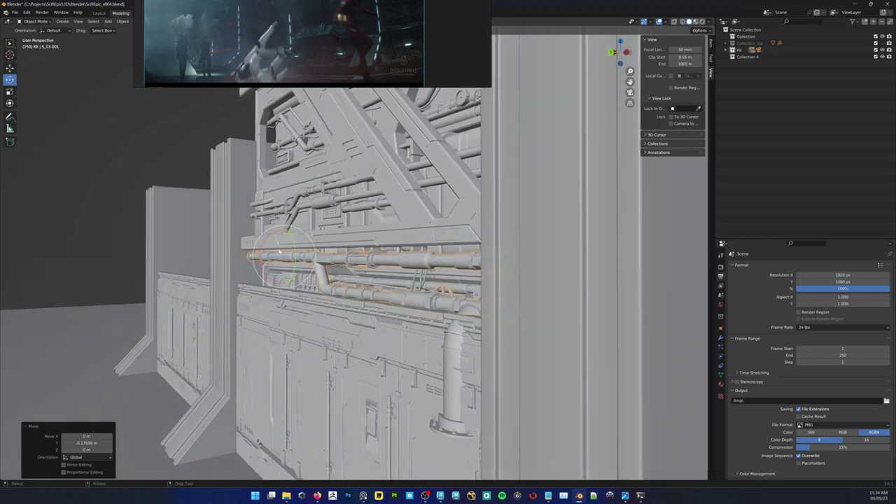
left_click_drag(264, 243, 275, 231)
middle_click_drag(388, 316, 453, 272)
scroll(371, 293, "down", 3)
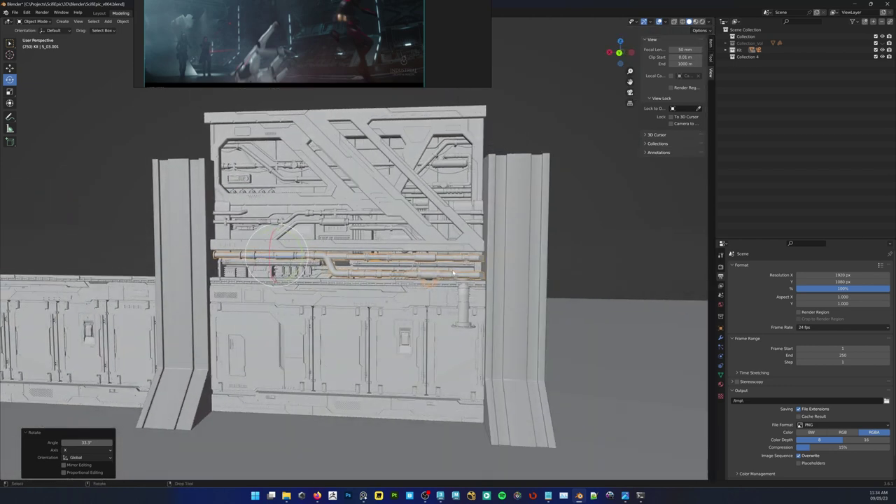
Select the upper wall panel, machinery panel and gap pipes together using wireframe display, then return to solid shading
left_click(560, 220)
scroll(558, 220, "down", 2)
key("w")
middle_click_drag(389, 176, 406, 175)
key("shift+z")
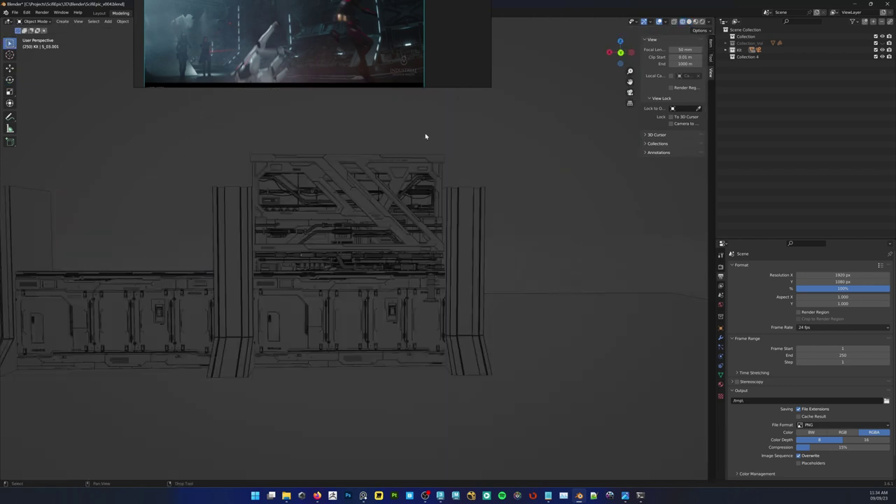
mouse_move(425, 137)
left_mouse_down()
mouse_move(337, 242)
mouse_move(297, 271)
left_mouse_up()
key("shift+z")
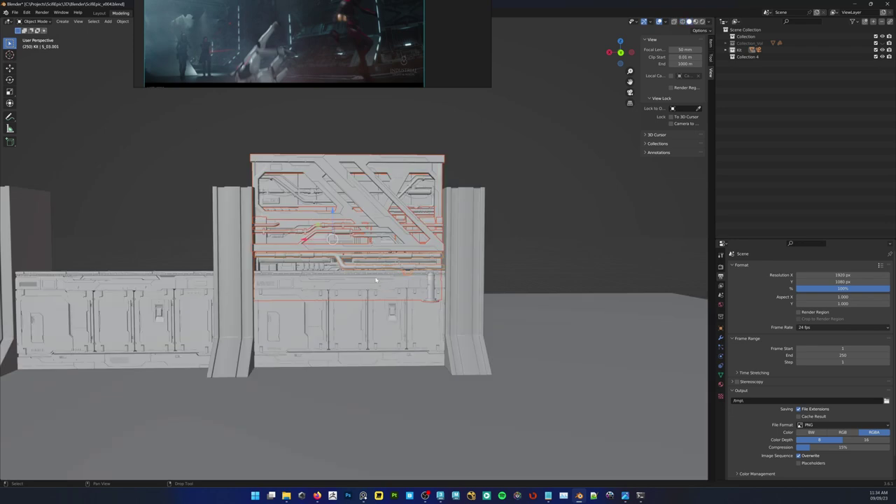
Clone the upper panel, machinery panel and gap pipes as two instances offset about 10.8 along X, without mirroring
middle_click_drag(376, 280, 394, 253)
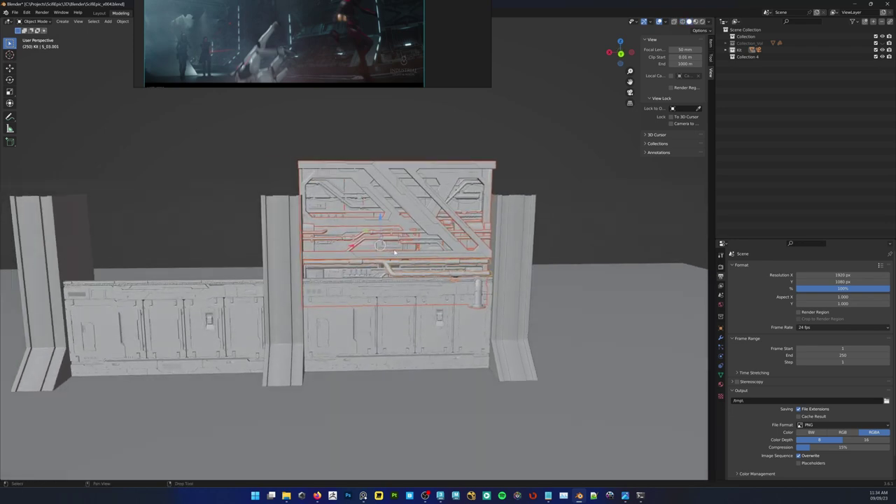
right_click(394, 252)
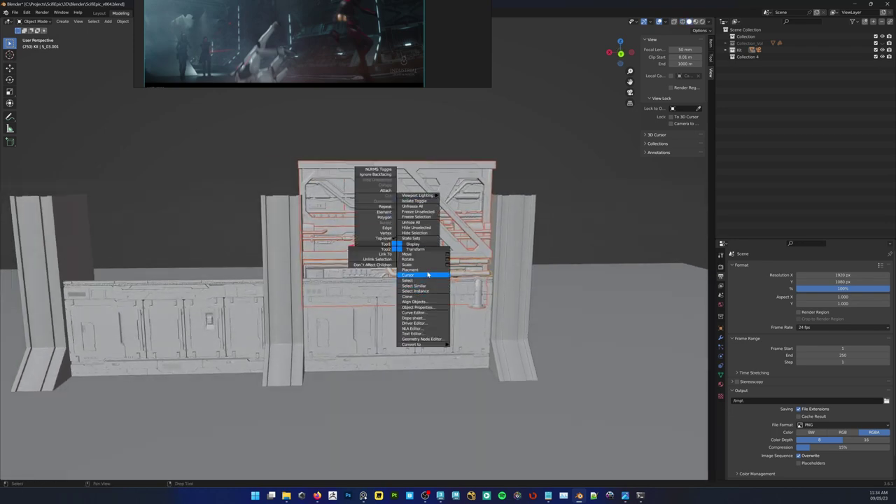
left_click(416, 296)
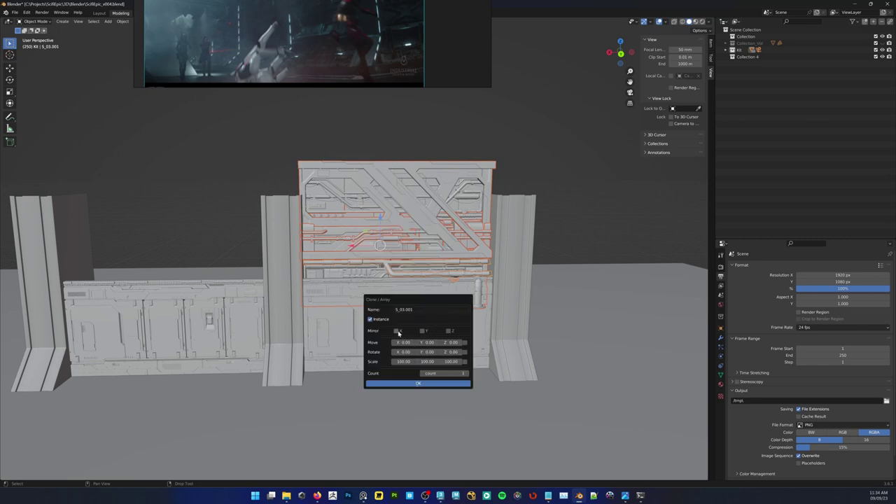
left_click(397, 331)
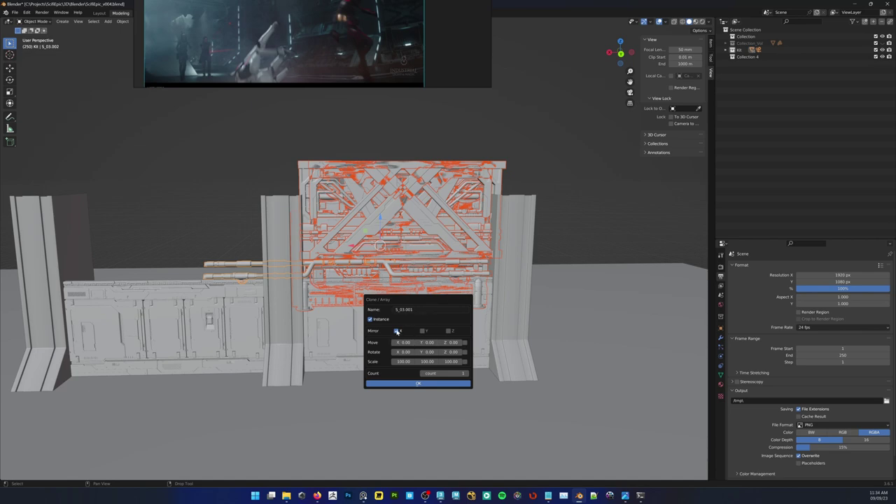
left_click(397, 331)
left_click_drag(404, 342, 500, 342)
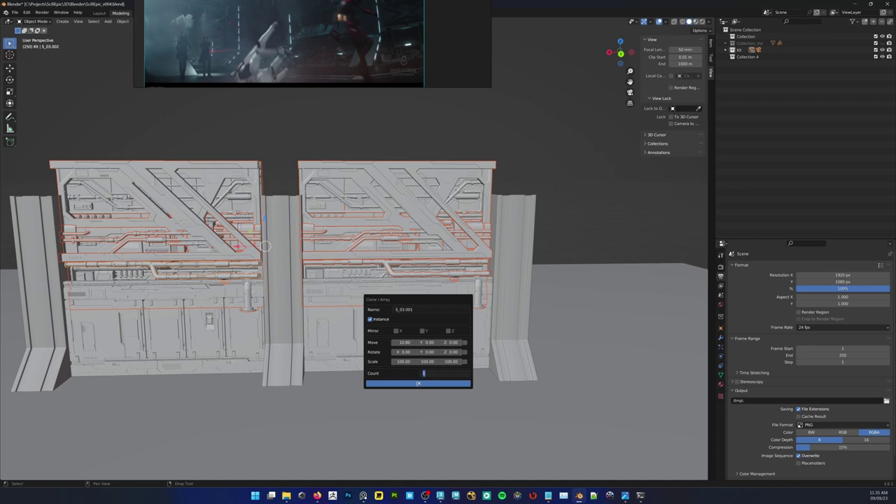
type("2")
key("Return")
left_click(450, 385)
Clone the lower cabinet panel as an instance along X to fill the empty base of the outer bay
mouse_move(290, 338)
middle_mouse_down()
mouse_move(251, 286)
mouse_move(358, 332)
mouse_move(343, 356)
mouse_move(376, 332)
middle_mouse_up()
left_click(357, 332)
right_click(377, 332)
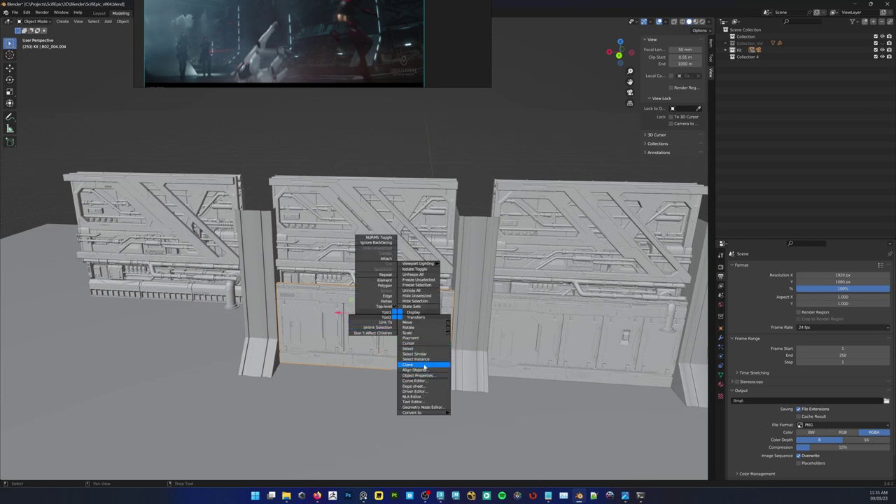
left_click(422, 365)
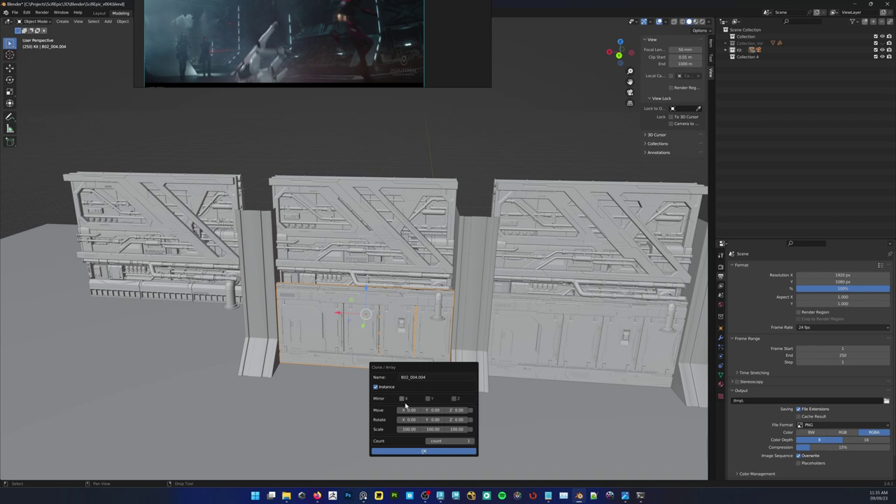
mouse_move(410, 411)
left_mouse_down()
mouse_move(462, 410)
mouse_move(441, 410)
left_mouse_up()
left_click(422, 452)
Clear the selection, frame the three-bay wall in the view and save the file
left_click_drag(364, 169, 363, 149, "alt")
key("w")
left_click(362, 148)
middle_click_drag(362, 148, 380, 175)
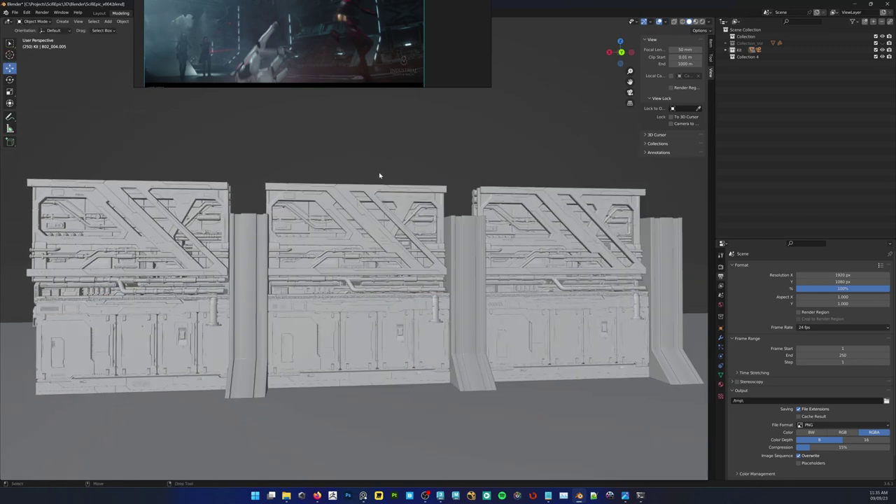
key("ctrl+s")
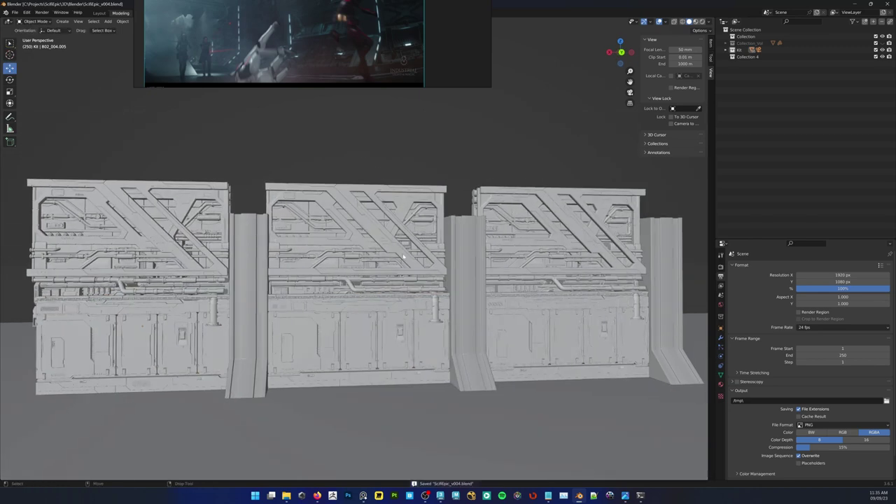
Select the pillar's top vertices with X-ray on, raise them about 6.95 m along Z, then return to Object Mode and the camera view
left_click(455, 282)
middle_click_drag(455, 283, 448, 301)
key("Tab")
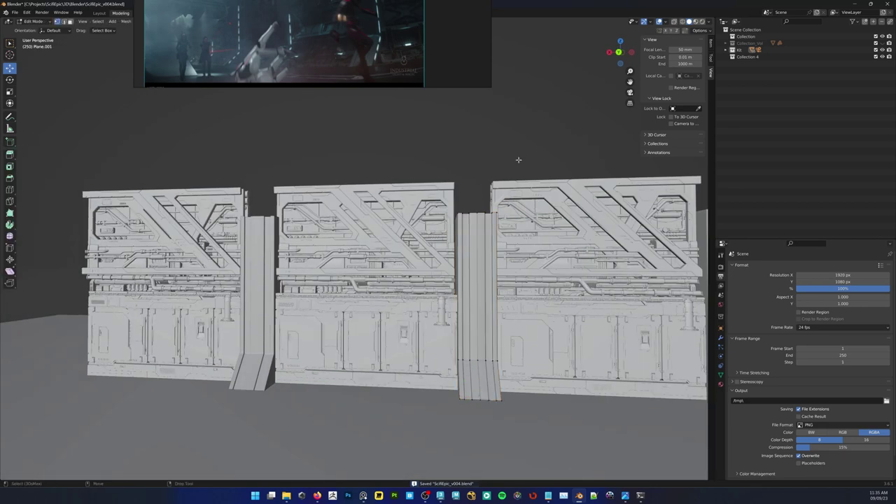
left_click_drag(518, 158, 449, 217)
middle_click_drag(505, 255, 491, 266)
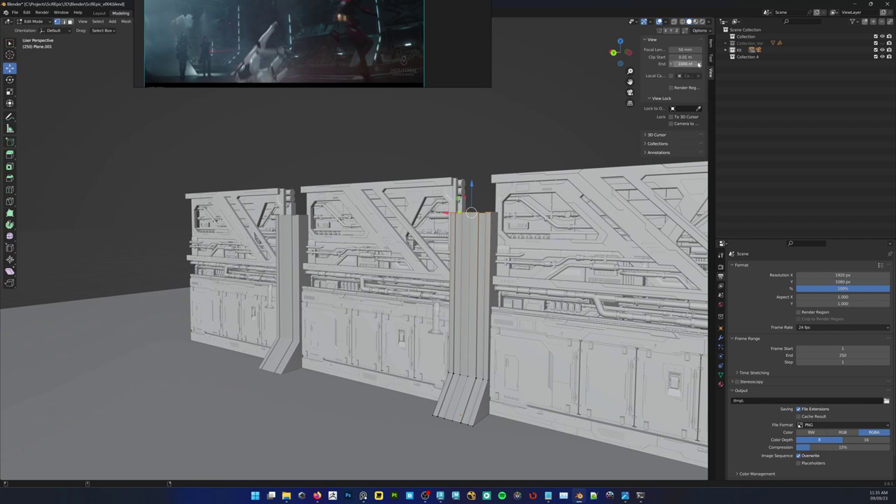
left_click(709, 22)
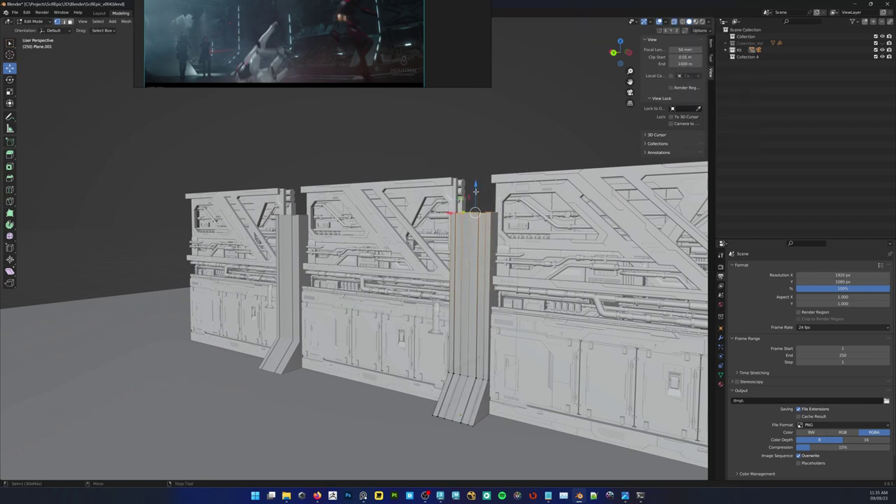
left_click_drag(475, 190, 517, 471)
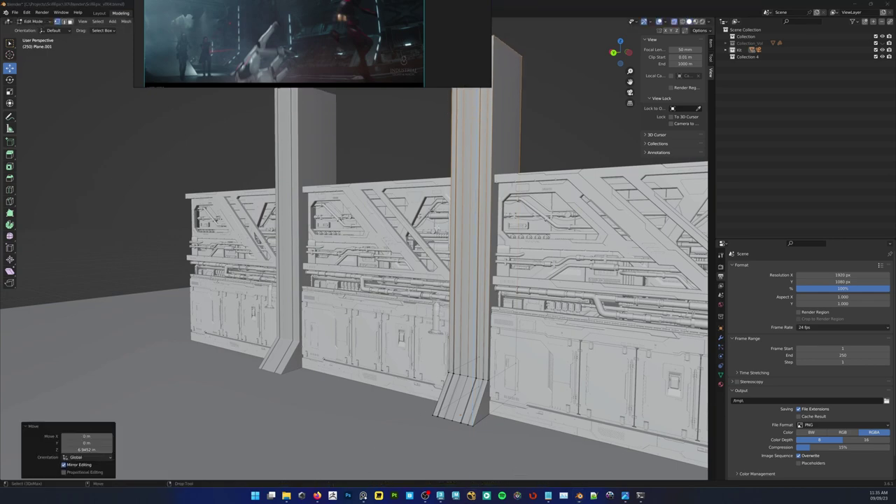
right_click(452, 148)
left_click(411, 144)
key("c")
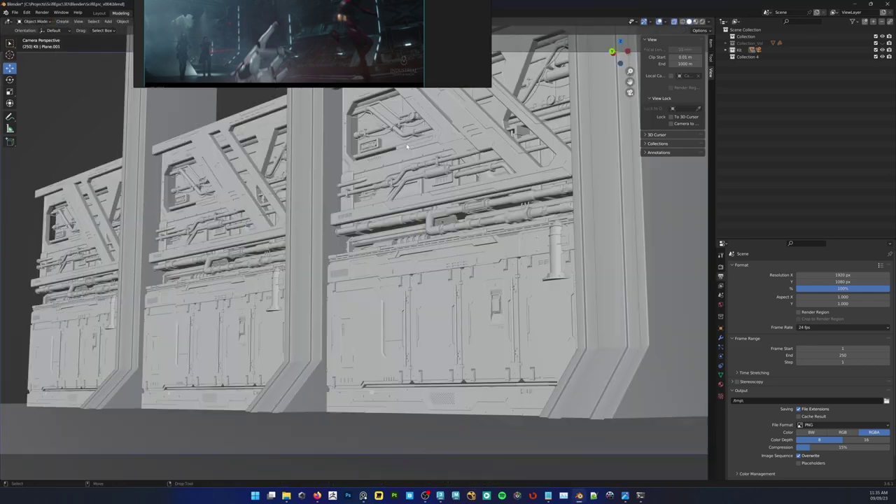
Move the reference image clear of the wall, then pull the middle bay's diagonal-braced upper panel out along Y and delete it
left_click_drag(367, 80, 713, 352)
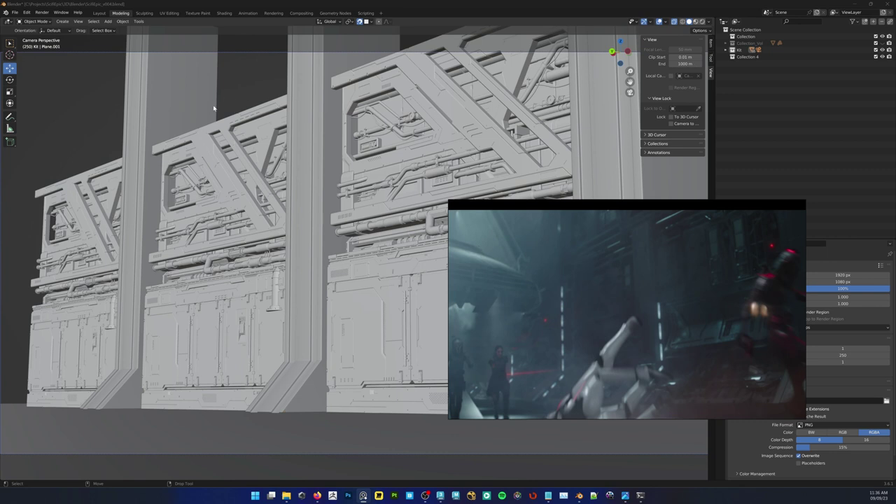
left_click(217, 187)
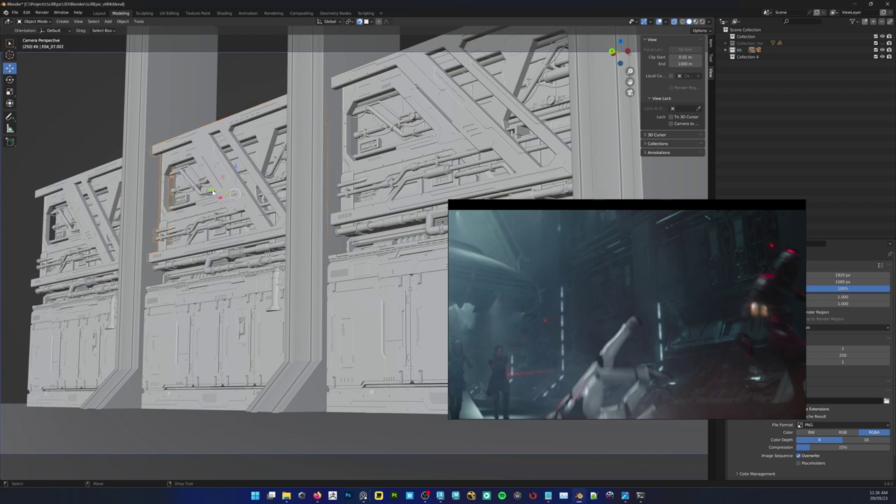
key("g")
key("y")
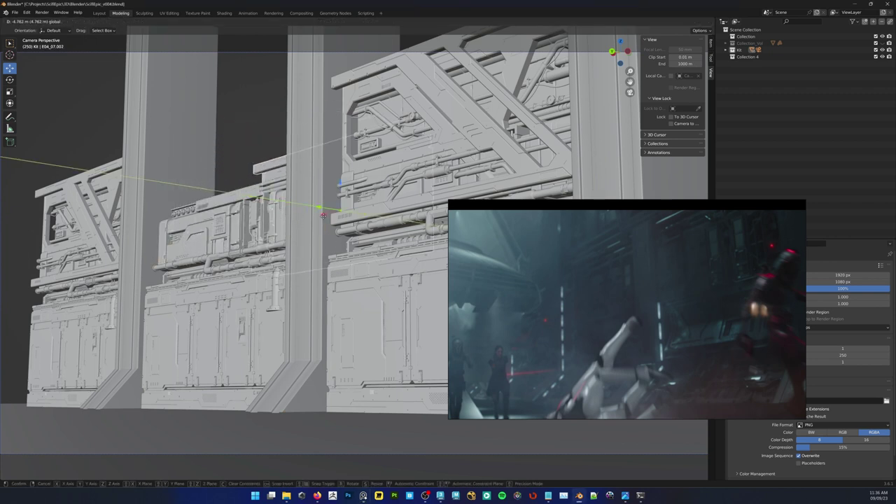
left_click(202, 163)
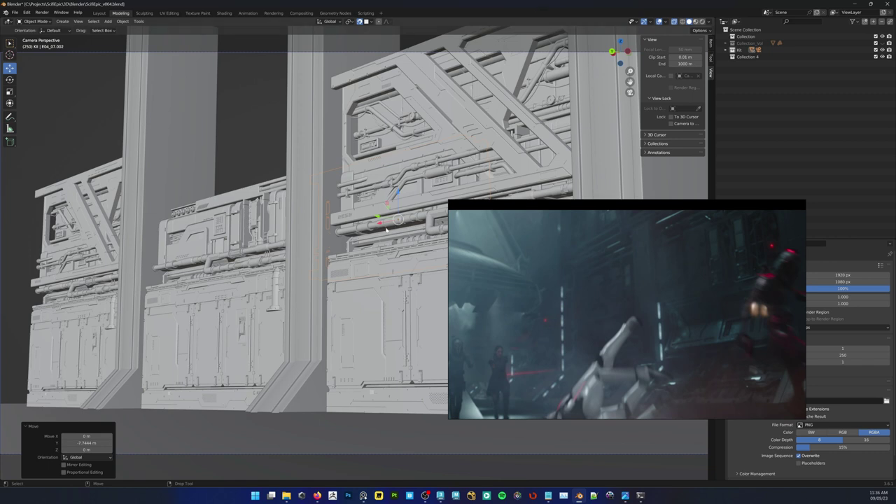
key("Delete")
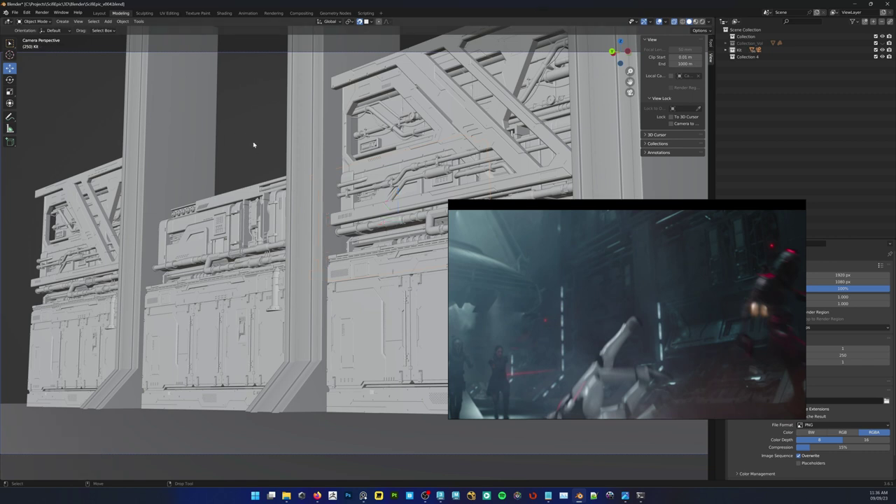
Find the fan panel E03_15 among the kit pieces, copy it and paste it as an object
middle_click_drag(284, 247, 153, 285)
middle_click_drag(115, 266, 232, 305, "shift")
scroll(202, 244, "up", 3)
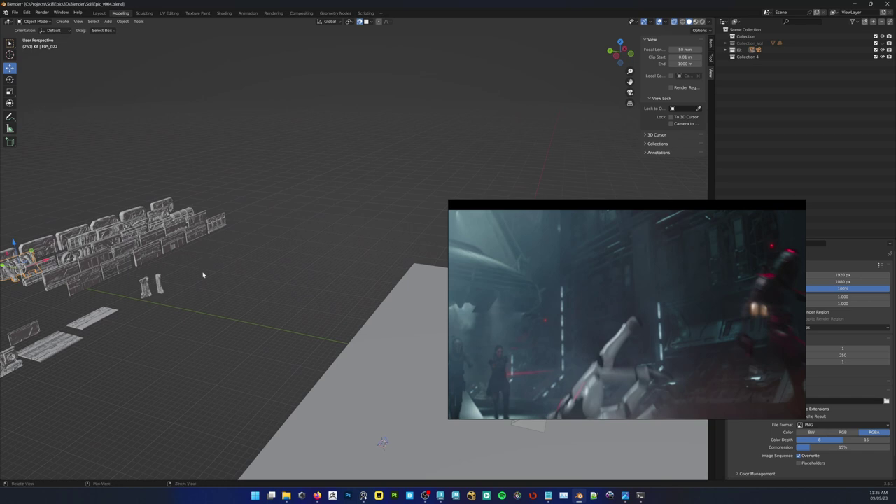
middle_click_drag(203, 276, 28, 279)
left_click(77, 246)
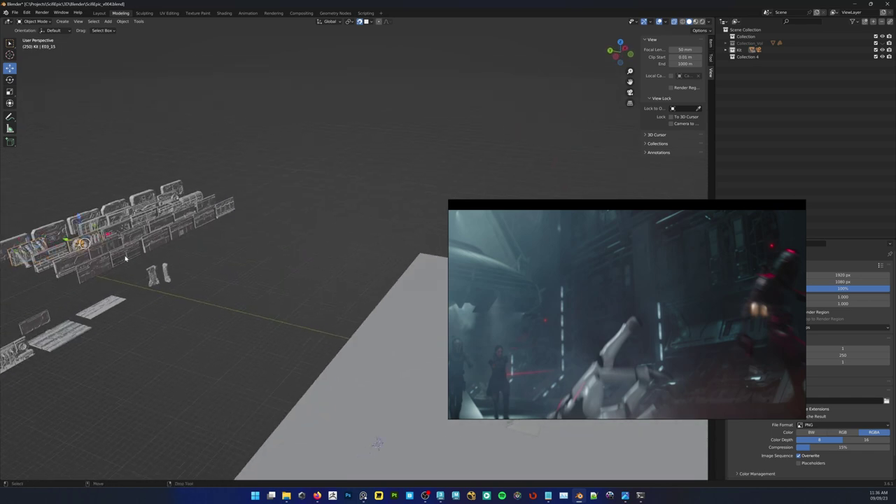
middle_click_drag(124, 259, 161, 267)
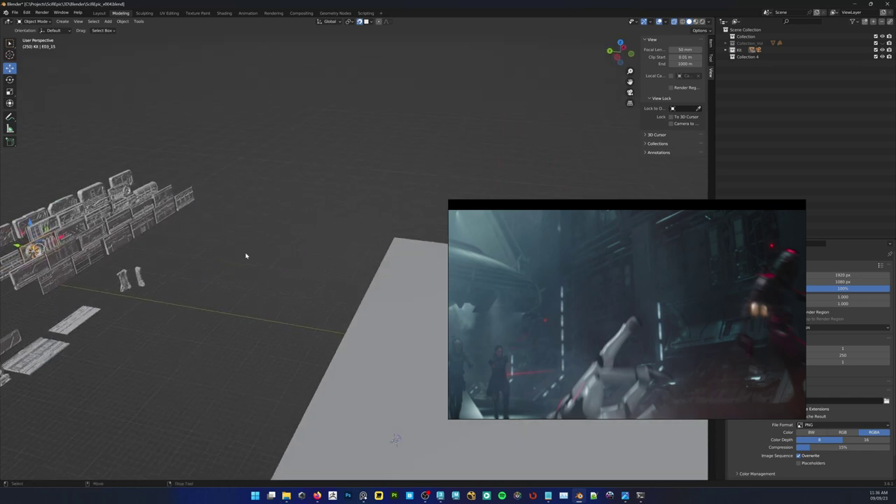
key("ctrl+c")
left_click(193, 254)
key("ctrl+v")
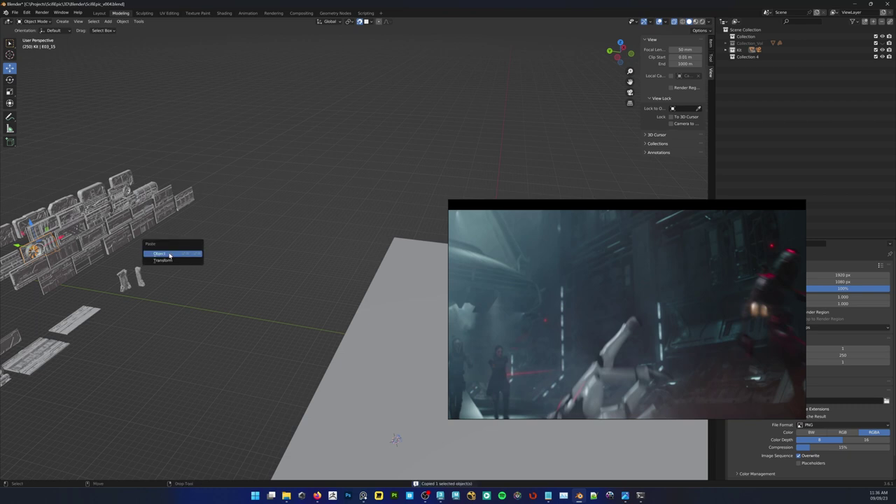
left_click(192, 254)
Move the pasted fan panel along Y onto the floor in front of the wall, and shift the reference image up out of the way
key("y")
left_click_drag(27, 246, 447, 311)
right_click_drag(538, 250, 534, 0)
mouse_move(473, 315)
left_mouse_down()
mouse_move(493, 315)
mouse_move(470, 316)
left_mouse_up()
key("ctrl+z")
Rotate the fan panel 180° around the Z axis
key("e")
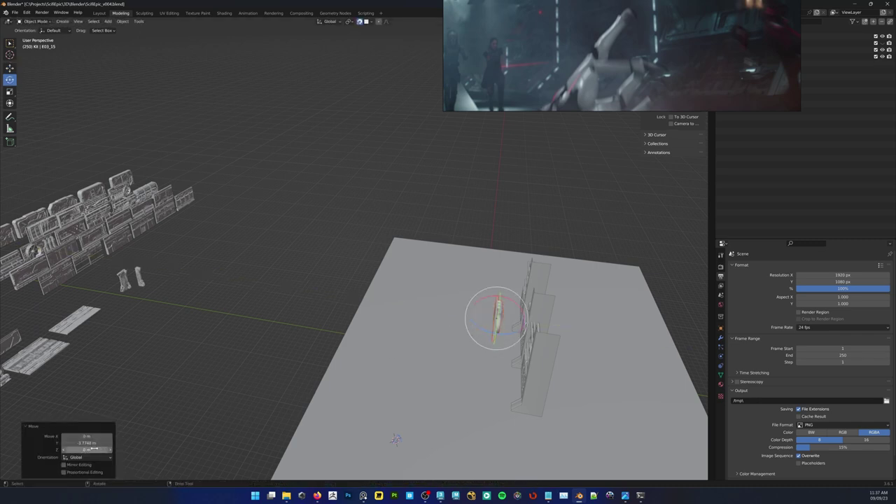
left_click(93, 448)
type("180")
key("Return")
middle_click_drag(356, 296, 394, 301)
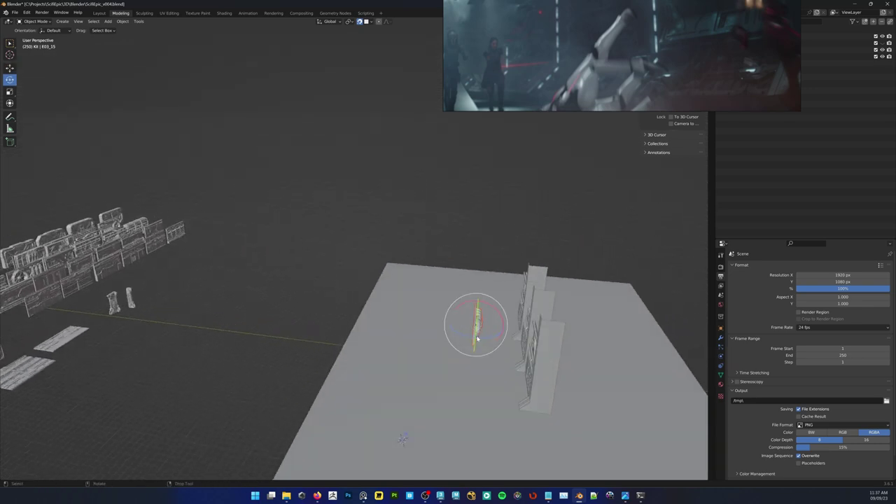
left_click_drag(485, 339, 460, 335)
key("ctrl+z")
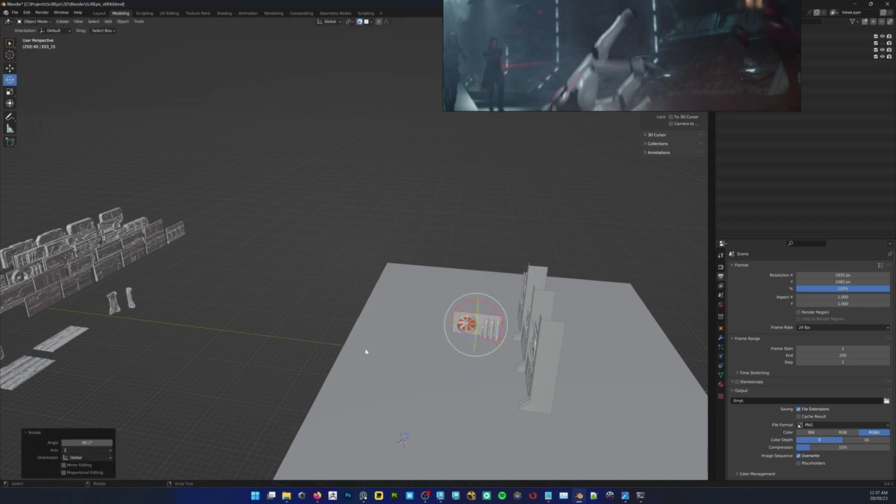
double_click(93, 443)
type("180")
key("Return")
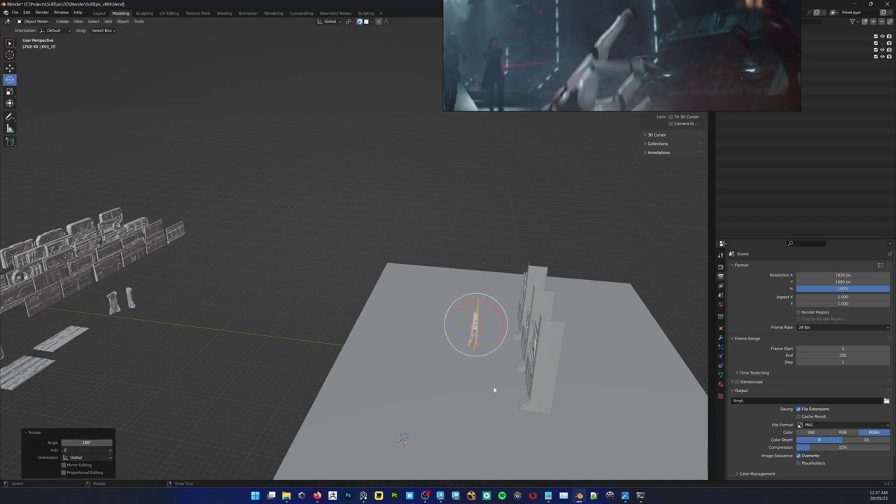
Move the fan panel about 12.15 m along negative Y and about 6.07 m up, to the wall's upper level
left_click_drag(495, 390, 485, 326, "alt")
key("w")
right_click_drag(486, 326, 523, 404, "alt")
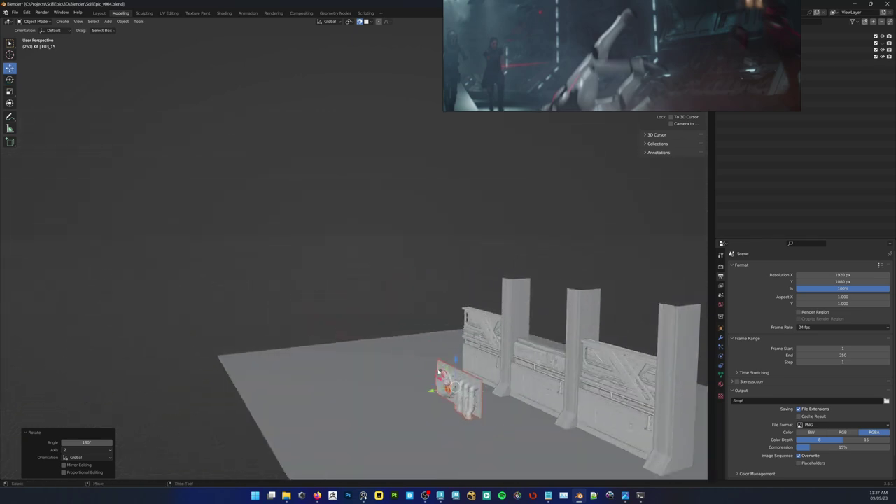
left_click_drag(448, 376, 469, 386, "alt")
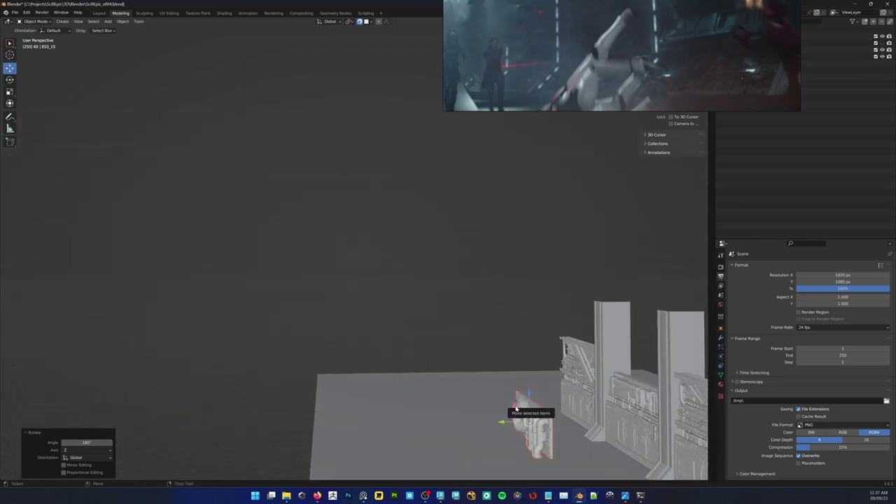
left_click_drag(517, 409, 624, 350)
right_click_drag(619, 354, 596, 388, "alt")
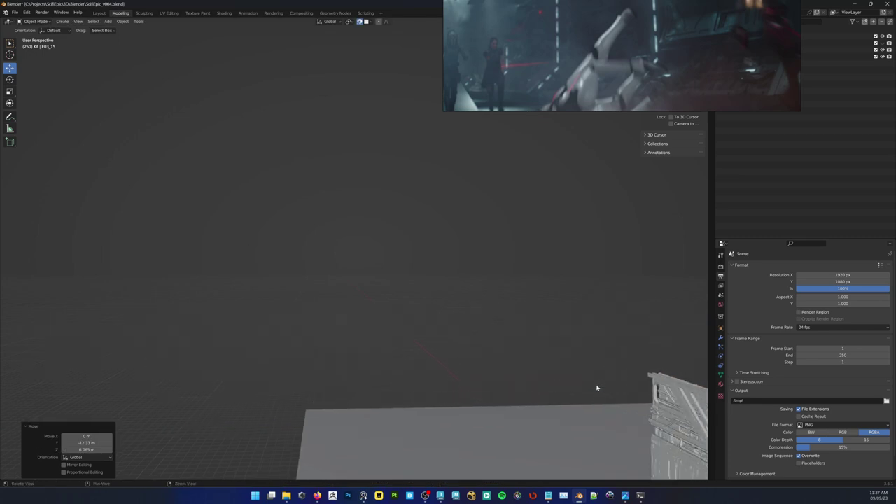
left_click_drag(596, 387, 597, 380, "alt")
Move the fan panel about 4.19 m along negative X so it sits above the middle bay's machinery panel
middle_click_drag(458, 278, 406, 310)
left_click_drag(210, 306, 247, 312)
left_click(250, 314)
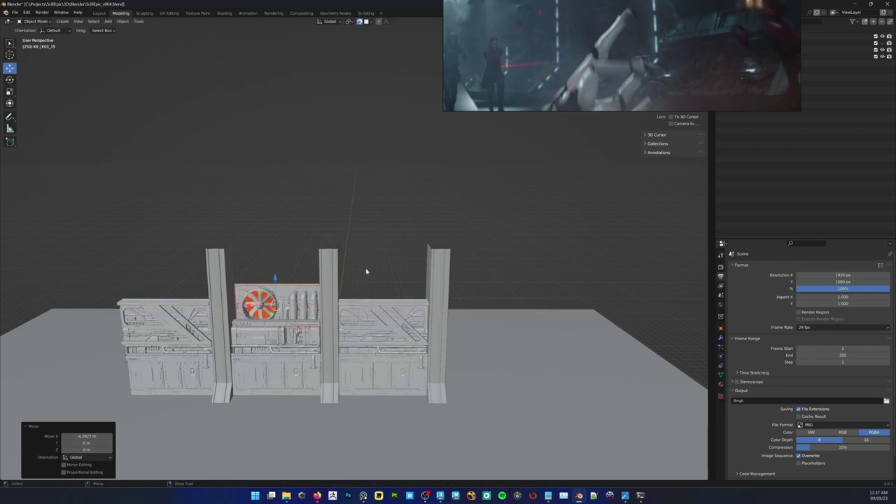
From the camera view, shift the fan panel along Y and Z in two moves, placing it high between the pillars
key("KP_0")
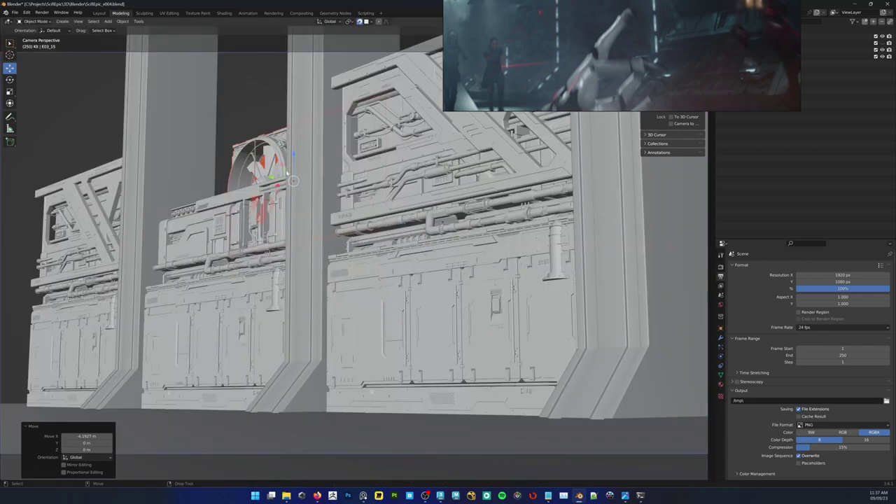
left_click_drag(283, 170, 244, 117)
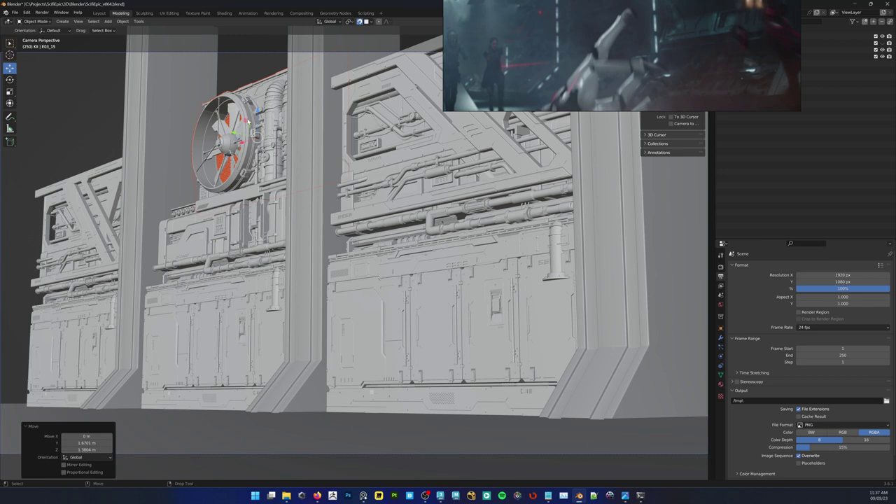
left_click_drag(246, 120, 211, 474)
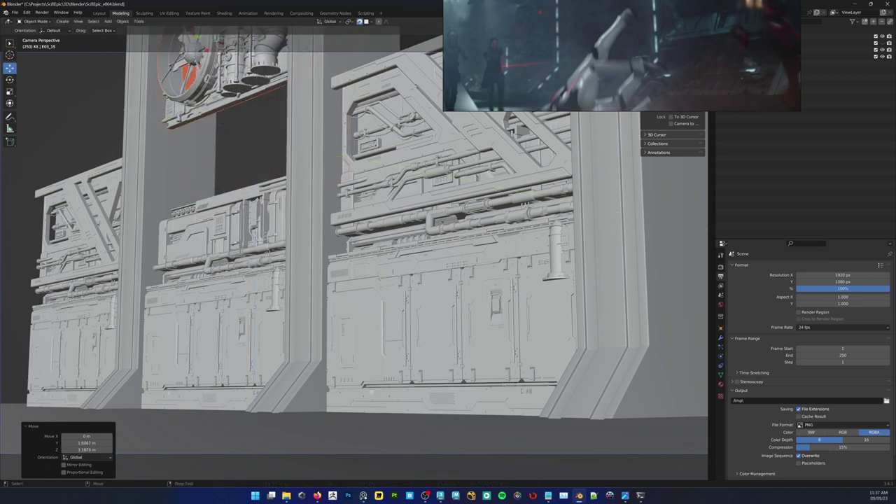
Raise the middle bay's machinery panel about 1.83 m along Z, and lower it again by about 0.19 m
left_click(215, 220)
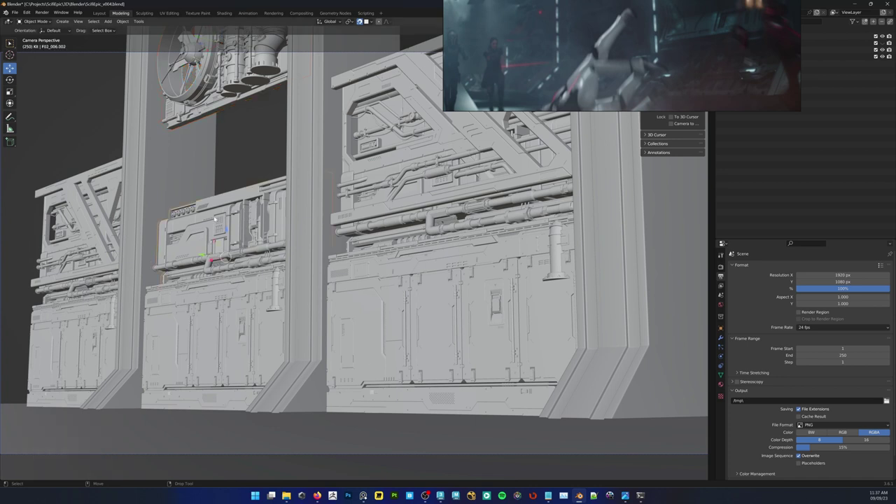
left_click_drag(226, 237, 223, 188)
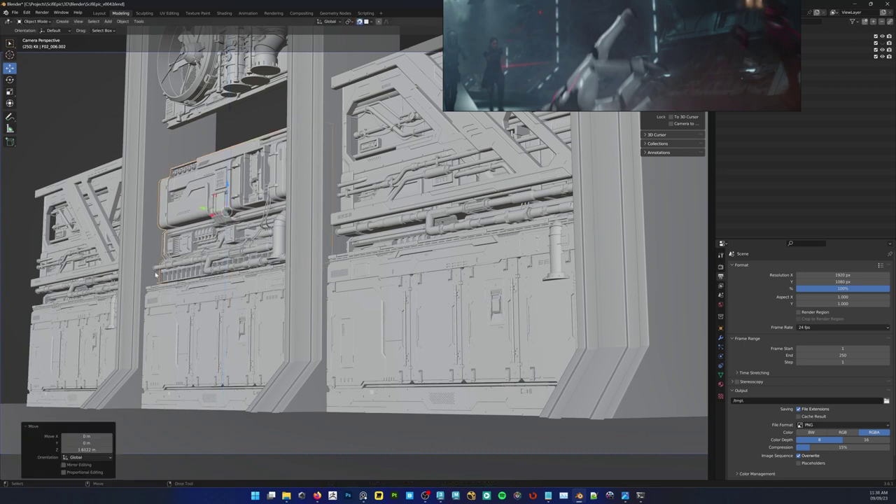
mouse_move(229, 184)
left_mouse_down()
mouse_move(233, 175)
mouse_move(233, 189)
left_mouse_up()
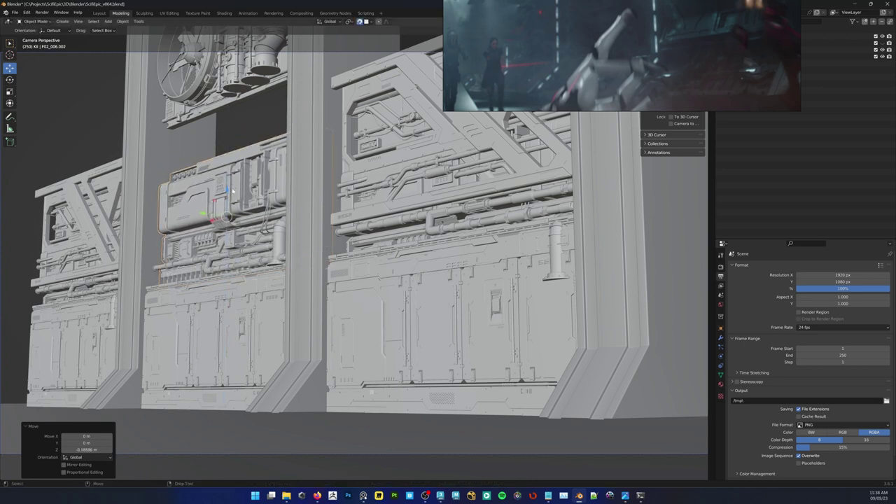
Lower the fan panel in the middle bay so it sits directly on top of the machinery panel
left_click(211, 260)
left_click(219, 101)
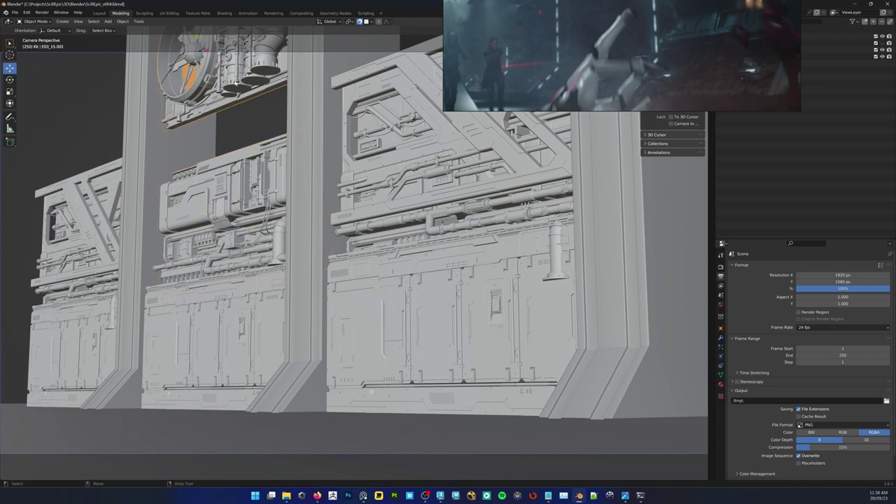
left_click_drag(221, 32, 238, 81)
left_click(100, 95)
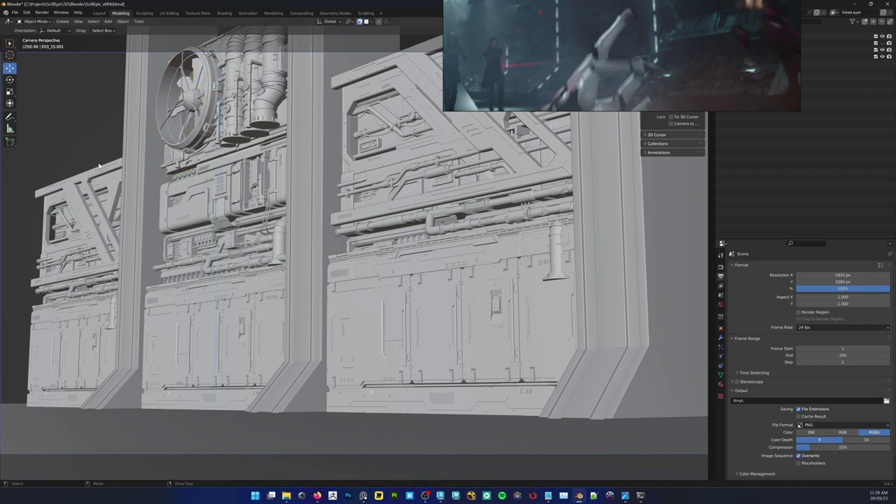
Clone the upper truss frames, panels and pipework of both outer bays once as instances, offset 6.60 along Z
left_click(407, 84)
left_click(65, 215, "shift")
left_click(84, 288, "shift")
left_click(61, 297, "shift")
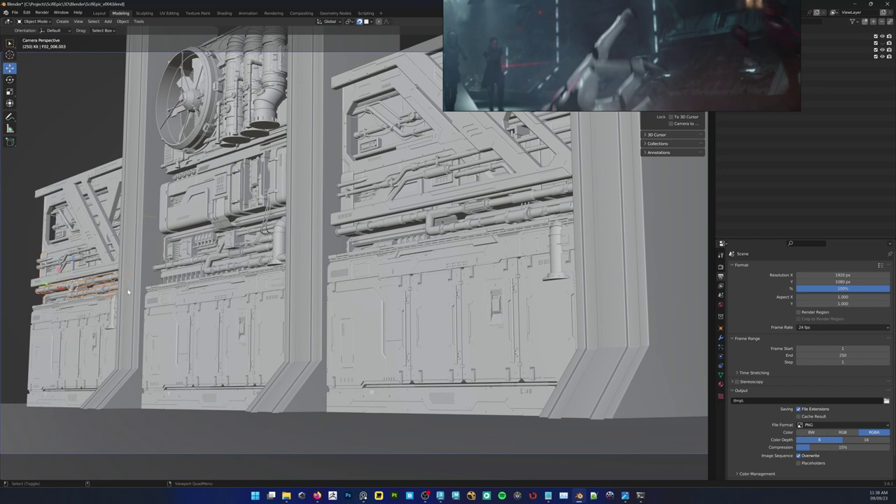
left_click(210, 267, "shift")
left_click(420, 219, "shift")
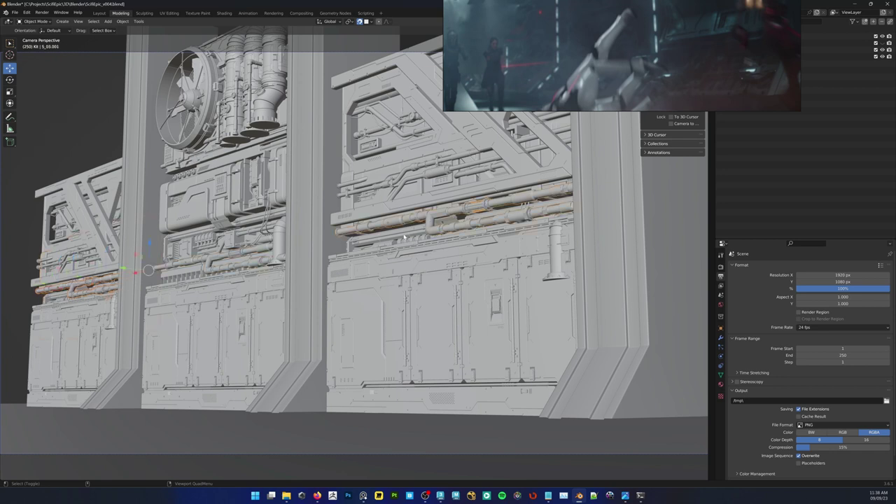
left_click(378, 210, "shift")
left_click(103, 266, "shift")
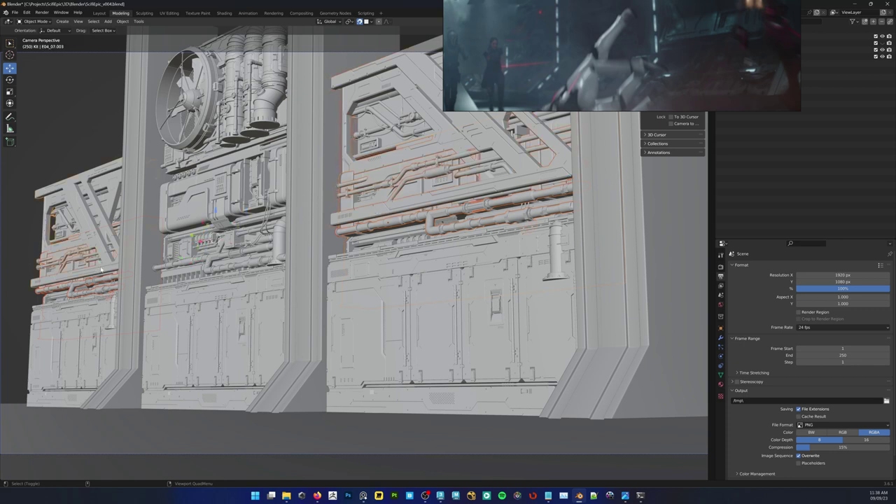
right_click(383, 260)
mouse_move(371, 274)
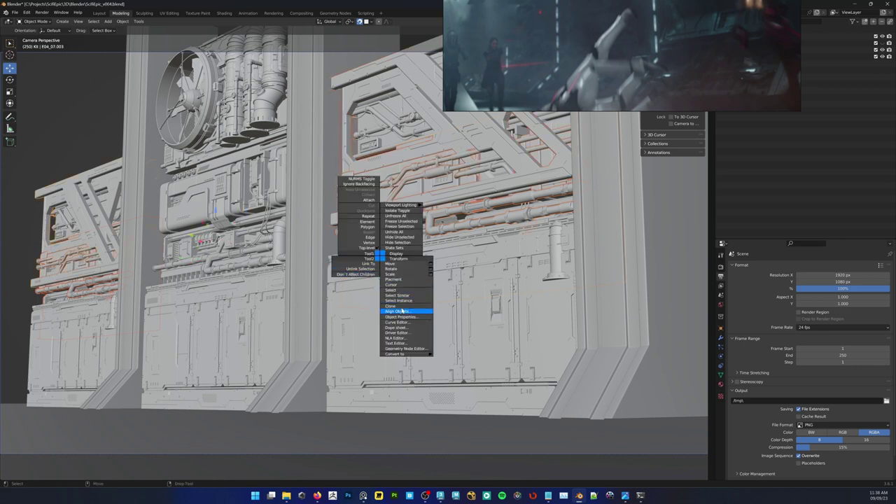
left_click(398, 310)
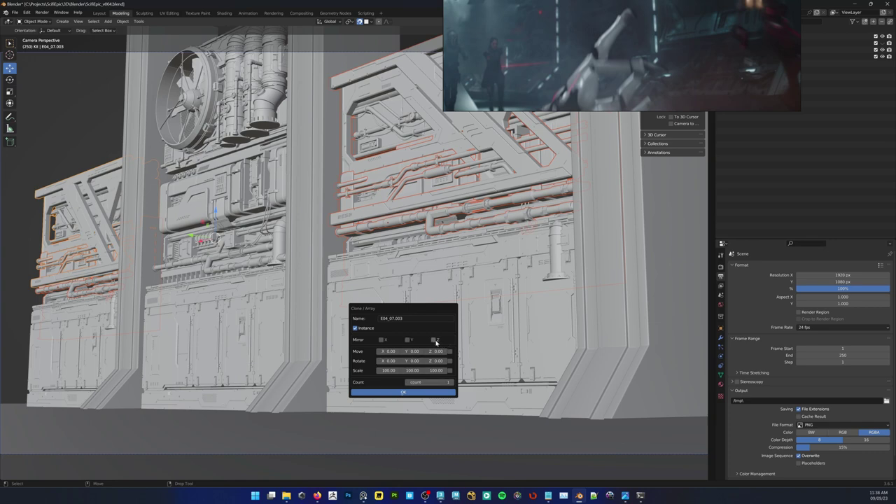
left_click(436, 351)
type("2.7850")
mouse_move(436, 350)
left_mouse_down()
mouse_move(494, 350)
mouse_move(471, 350)
left_mouse_up()
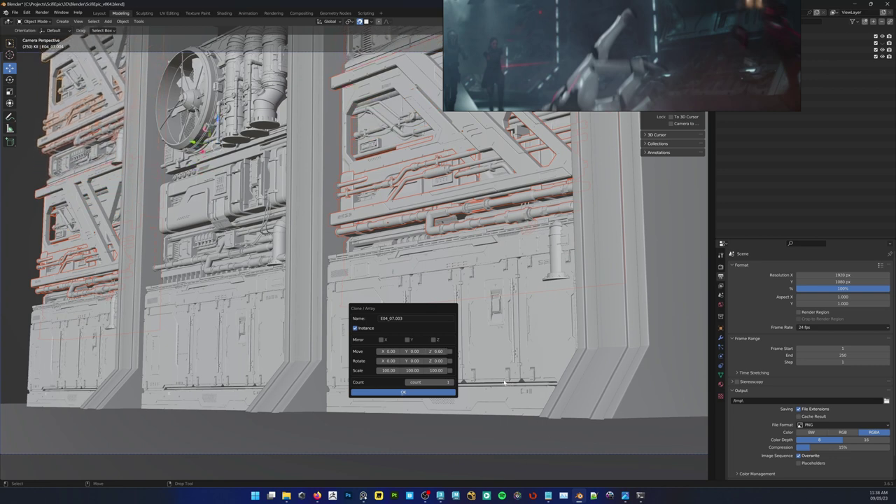
left_click(422, 393)
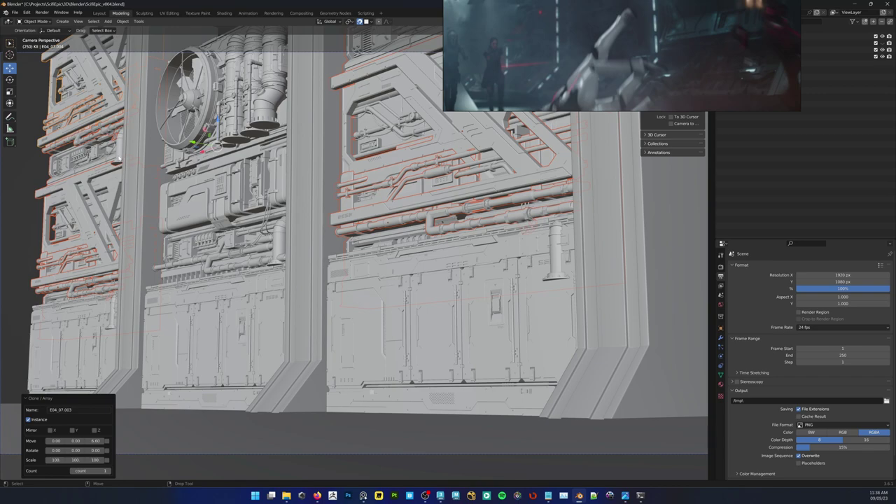
Move the cloned machinery panel in the far outer bay about 0.55 m along Y, bringing it forward of the wall
left_click(168, 199)
middle_click_drag(219, 246, 277, 255)
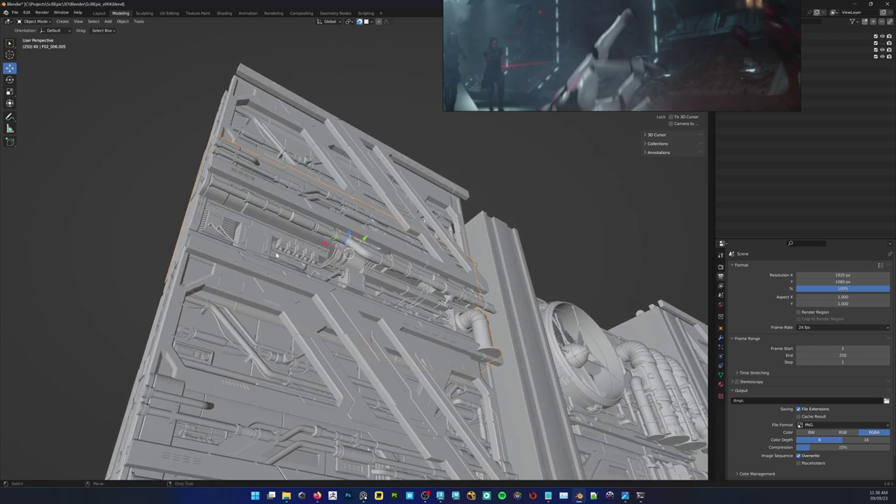
left_click_drag(364, 240, 376, 226)
middle_click_drag(380, 234, 463, 330)
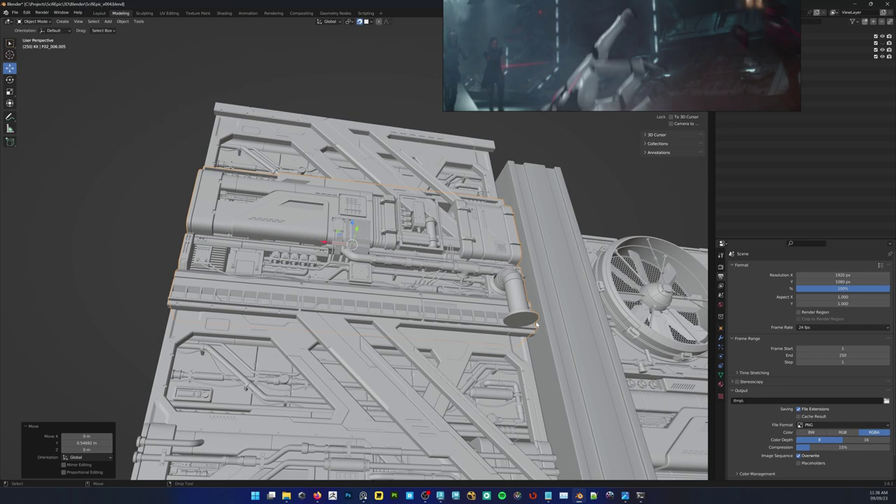
key("KP_0")
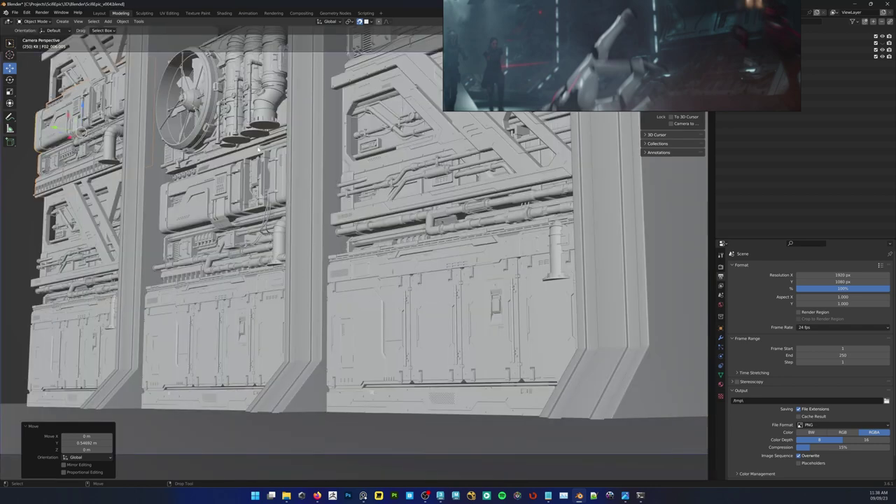
Examine the Mandalorian reference footage beside the camera view of the wall
right_click_drag(512, 55, 716, 294)
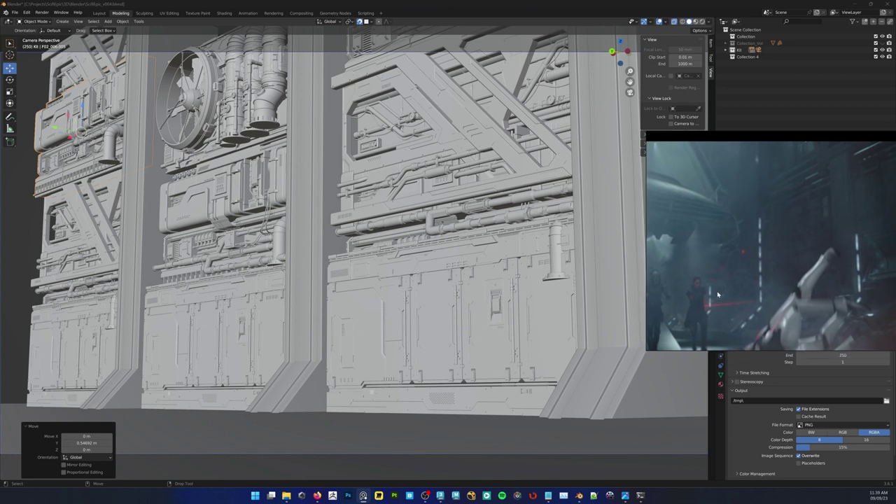
left_click(450, 249)
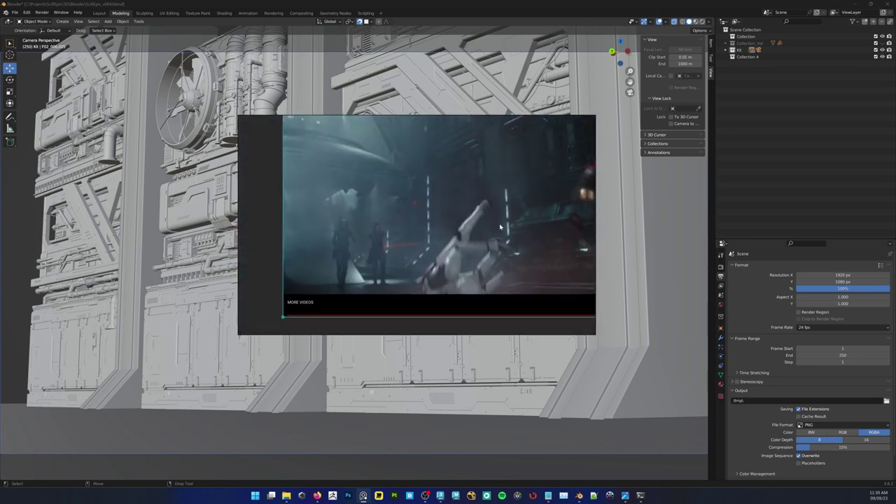
left_click_drag(360, 277, 411, 245)
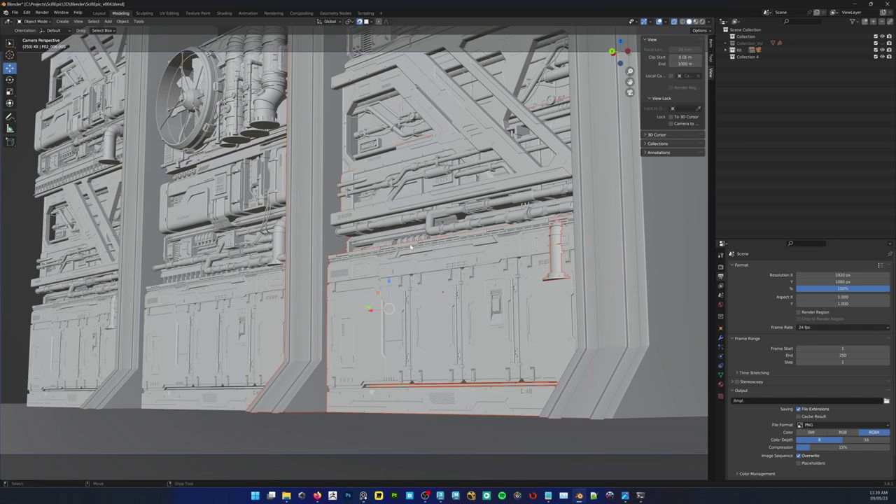
Examine the kit's floor panels laid out away from the scene
mouse_move(410, 245)
middle_mouse_down()
mouse_move(398, 248)
mouse_move(412, 252)
middle_mouse_up()
left_click(577, 211)
right_click_drag(577, 211, 258, 298, "alt")
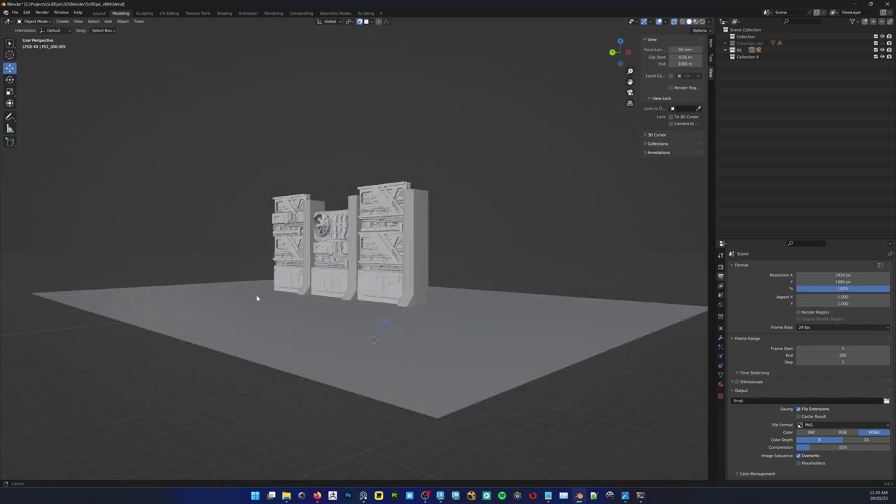
left_click_drag(259, 298, 210, 297, "alt")
middle_click_drag(210, 298, 456, 244, "alt")
right_click_drag(456, 245, 345, 293, "alt")
middle_click_drag(344, 292, 224, 340)
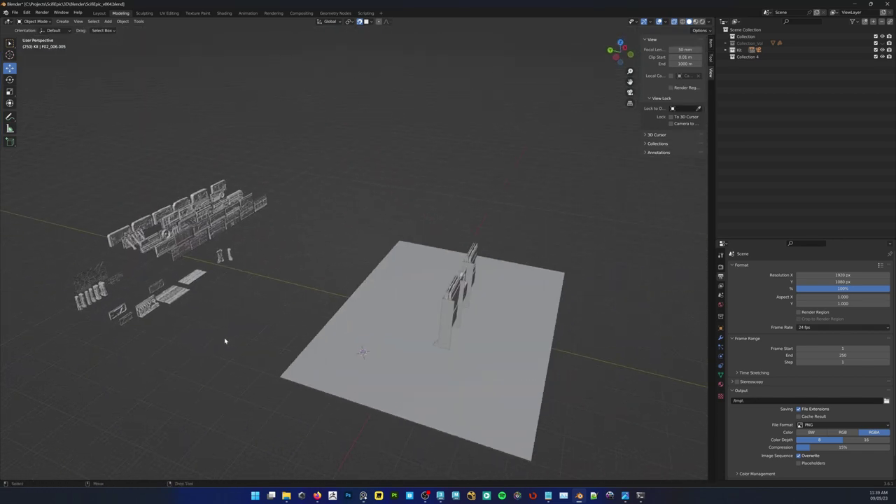
scroll(147, 297, "up", 3)
left_click(60, 298)
key("f")
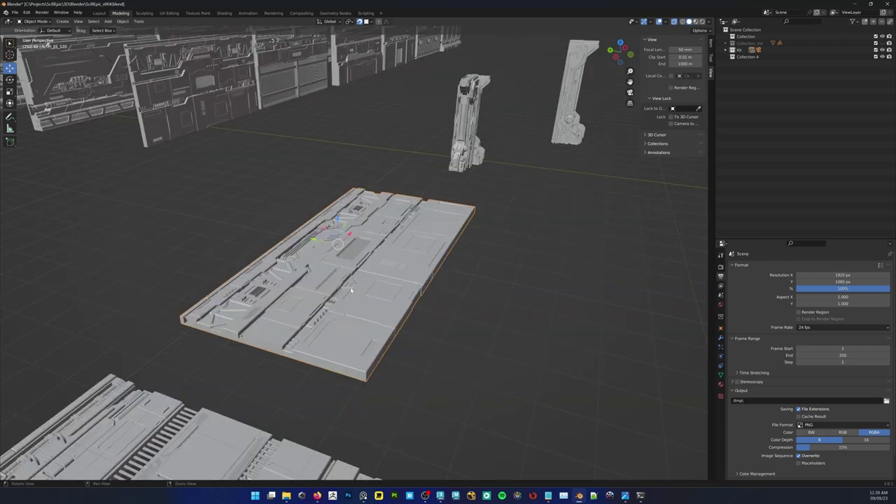
left_click_drag(516, 210, 462, 240, "alt")
Copy the two wide floor panel pieces from the kit and paste them as objects
scroll(462, 240, "down", 4)
middle_click_drag(350, 224, 166, 315)
left_click(323, 237)
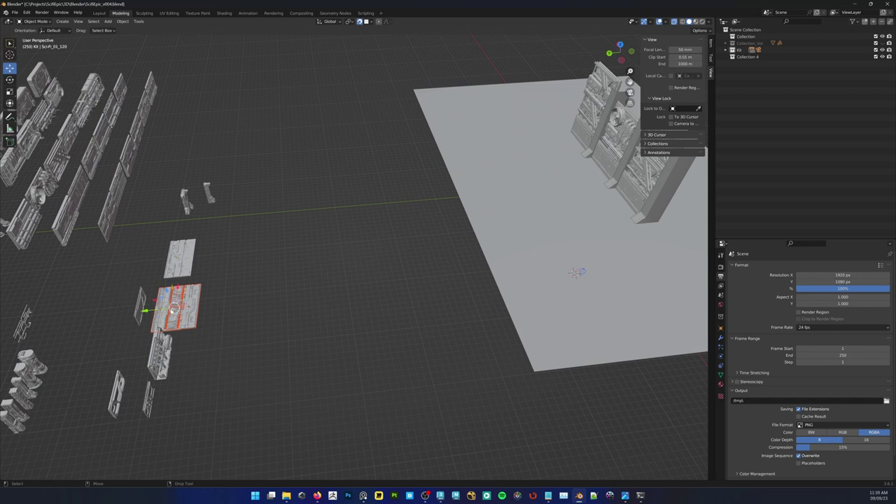
key("ctrl+c")
left_click(256, 302)
key("ctrl+v")
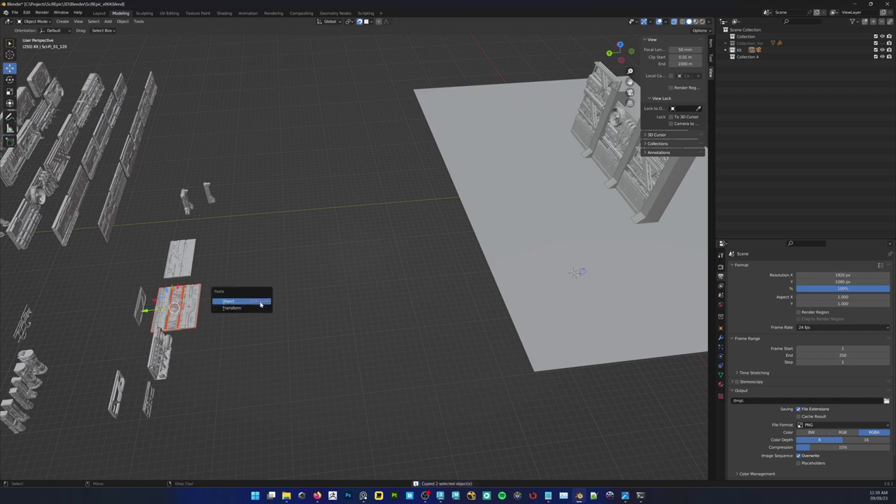
left_click(247, 302)
Move the pasted floor panels about 63.1 m along negative Y and raise them about 0.76 m above the ground plane
left_click_drag(158, 310, 534, 273)
key("f")
scroll(360, 276, "down", 5)
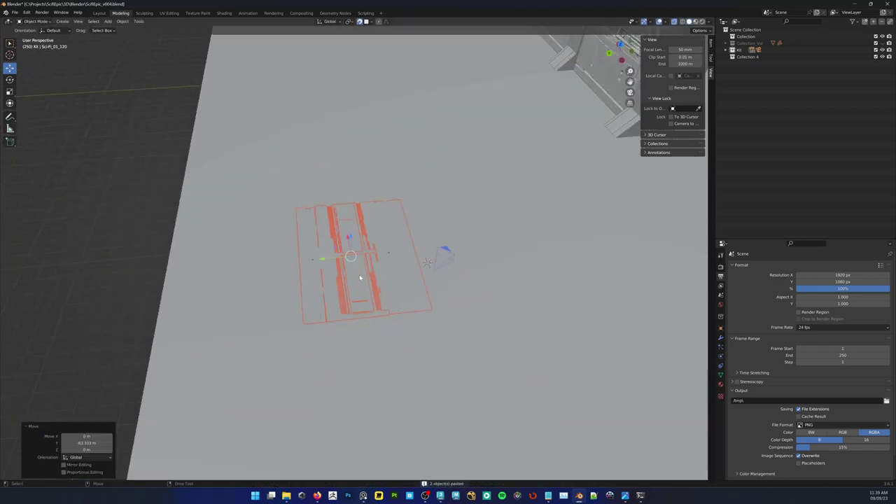
middle_click_drag(360, 276, 382, 254)
scroll(382, 255, "up", 4)
middle_click_drag(398, 287, 340, 240)
left_click_drag(340, 237, 390, 193)
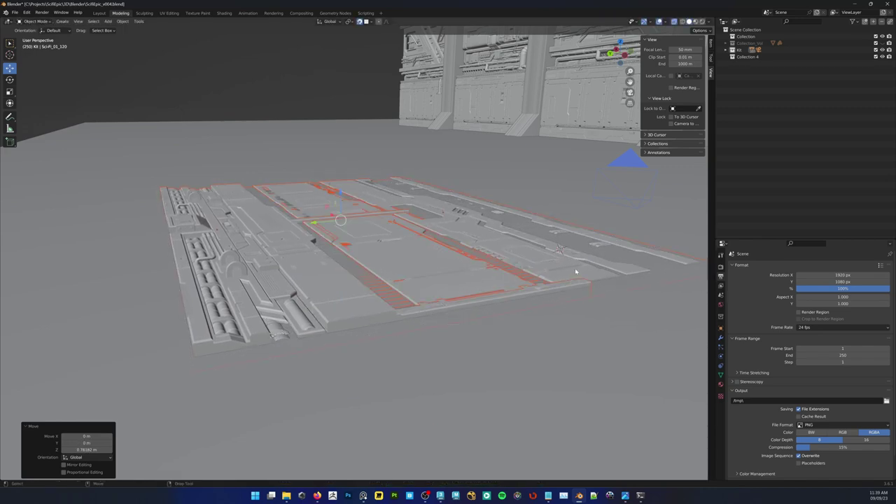
Rotate the floor panels 180° around the Z axis
middle_click_drag(575, 270, 385, 278)
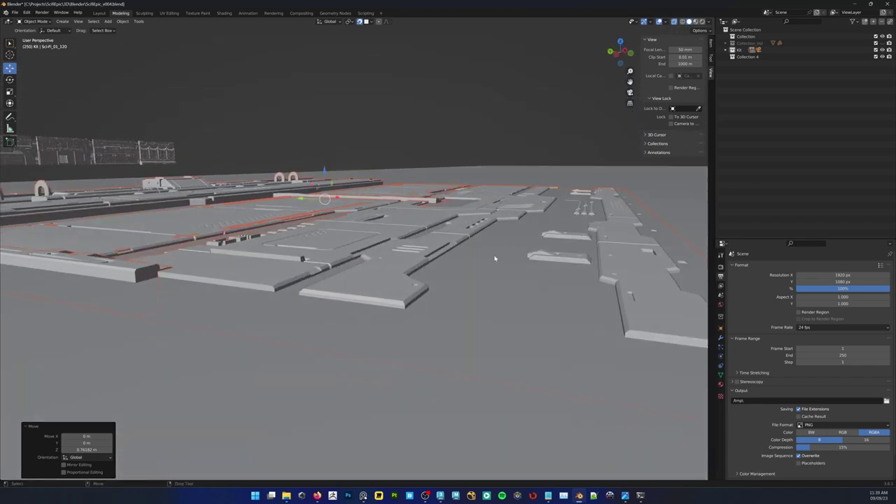
middle_click_drag(453, 280, 322, 277)
left_click_drag(322, 276, 318, 278, "alt")
right_click_drag(318, 278, 375, 278, "alt")
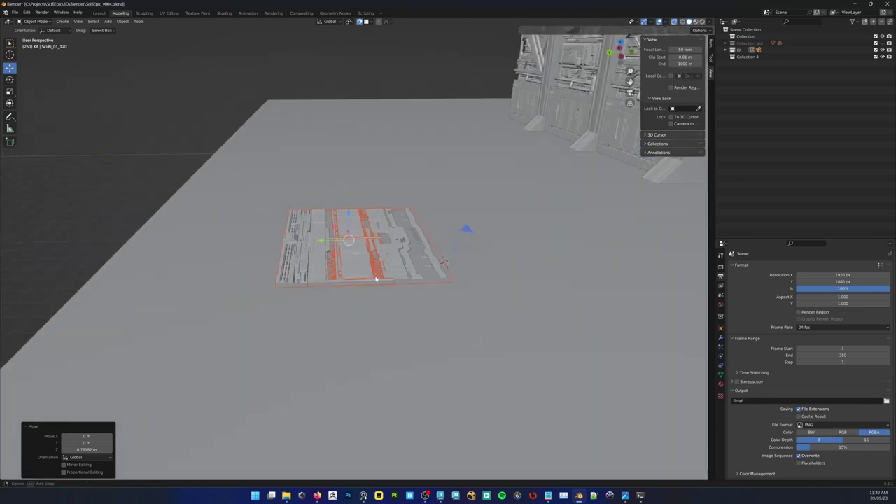
left_click_drag(376, 278, 217, 304, "alt")
key("e")
left_click(75, 442)
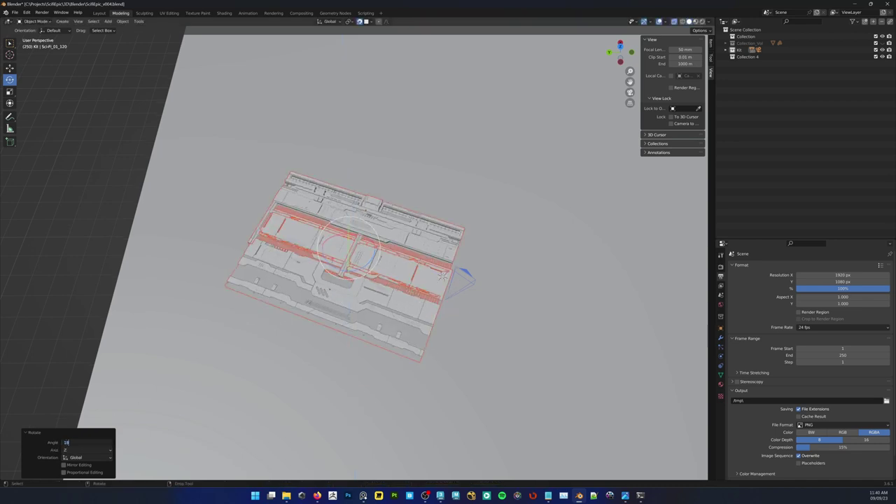
key("Return")
Move the floor panels about 15.27 m along X and 19.25 m along negative Y, against the nearest bay's base
right_click_drag(477, 369, 352, 367, "alt")
left_click_drag(352, 367, 408, 399, "alt")
key("w")
key("g")
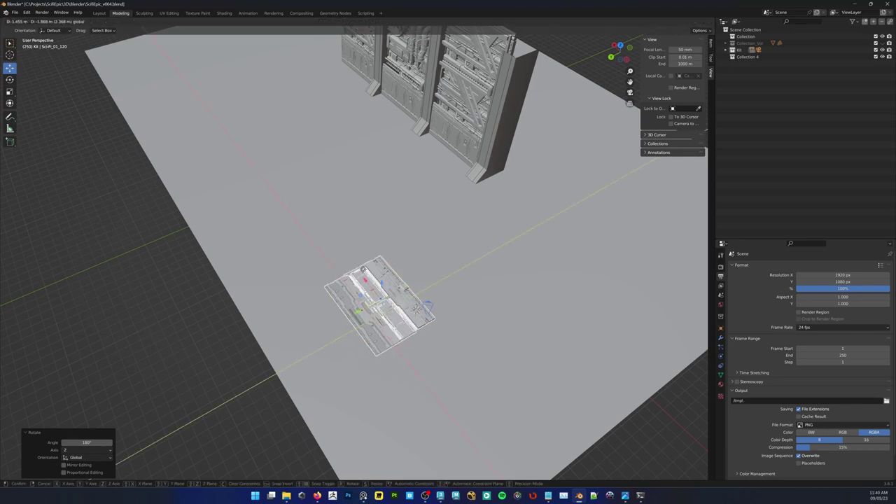
left_click_drag(413, 154, 413, 155)
key("f")
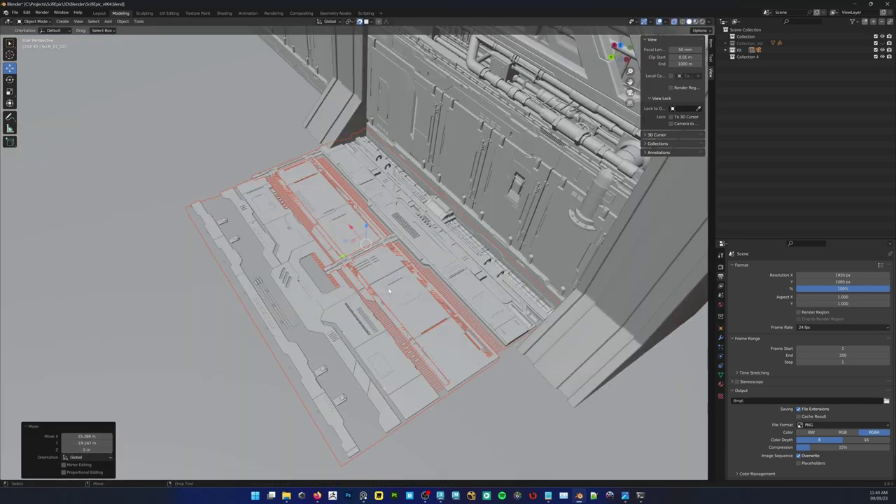
Shift the floor panels about 0.23 m along negative X to line them up between the bay's pillars
left_click_drag(401, 277, 450, 269, "alt")
middle_click_drag(448, 268, 332, 261)
left_click_drag(330, 248, 339, 248)
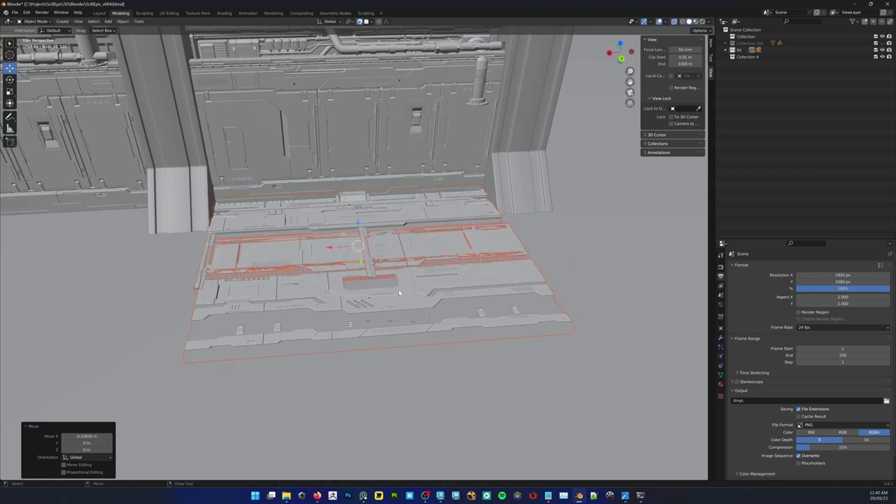
left_click_drag(399, 293, 394, 316, "alt")
right_click_drag(523, 252, 480, 257, "alt")
left_click_drag(396, 267, 396, 273, "alt")
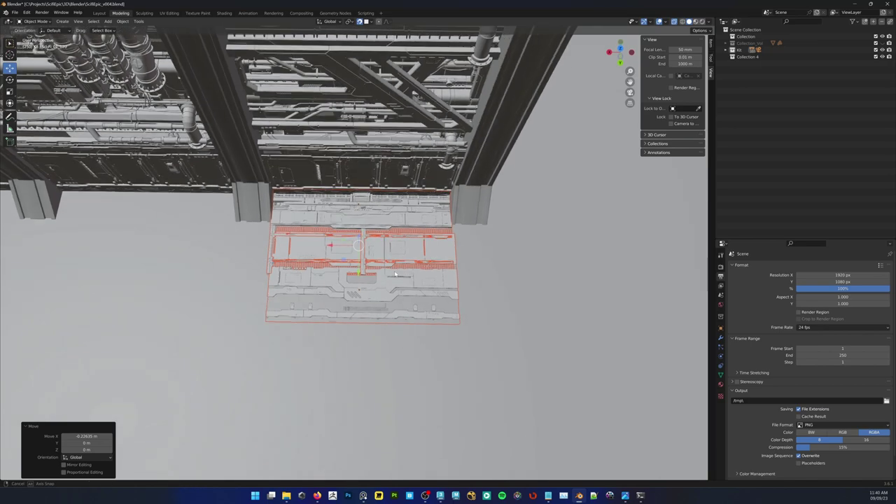
middle_click_drag(394, 274, 335, 238)
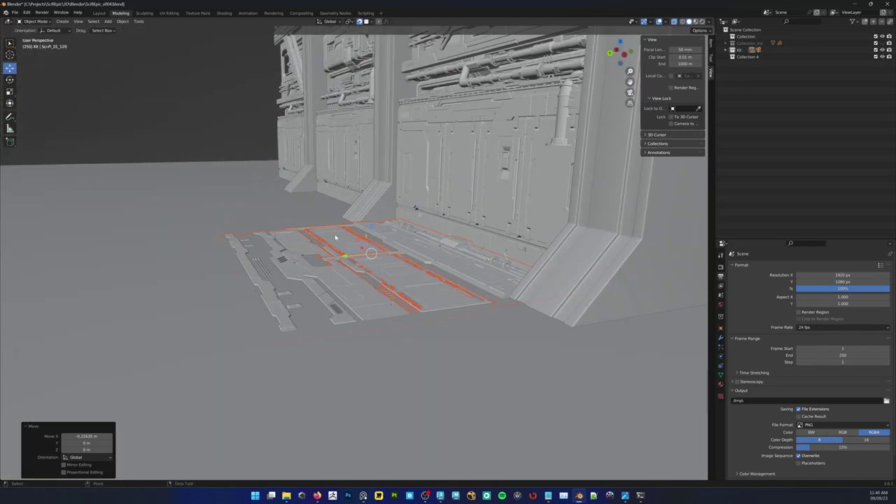
key("KP_0")
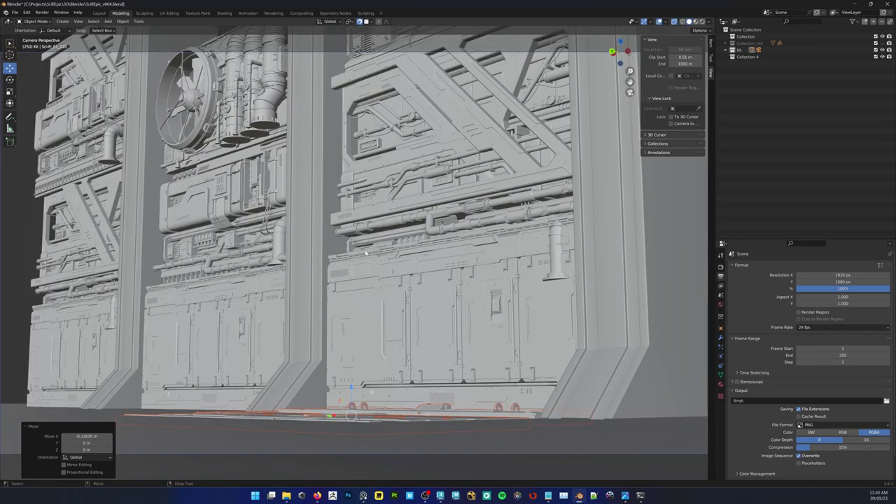
right_click(365, 253)
middle_click_drag(279, 244, 420, 273)
scroll(286, 274, "down", 2)
scroll(308, 283, "up", 2)
scroll(308, 283, "up", 1)
right_click(453, 281)
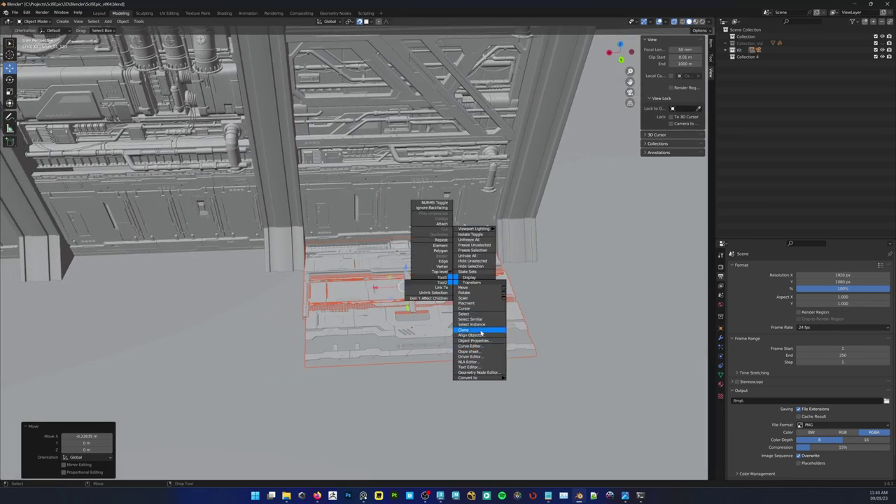
left_click(465, 329)
mouse_move(464, 376)
left_mouse_down()
mouse_move(507, 376)
mouse_move(498, 376)
left_mouse_up()
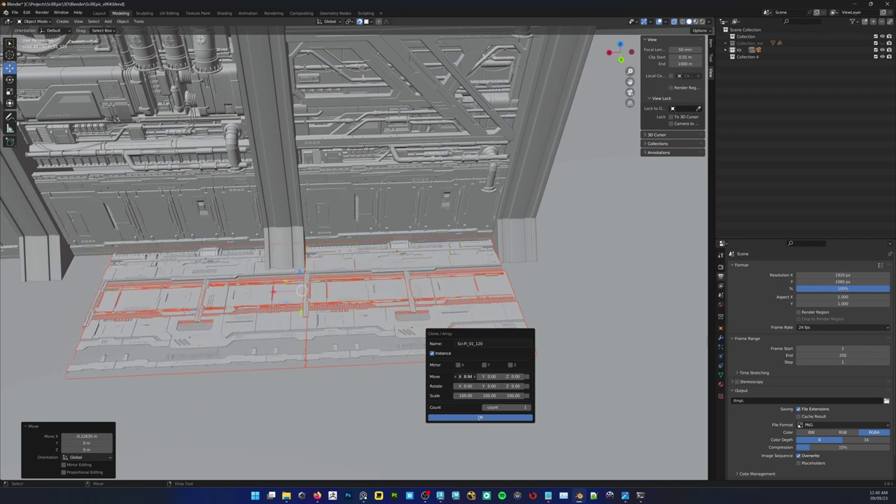
left_click(505, 407)
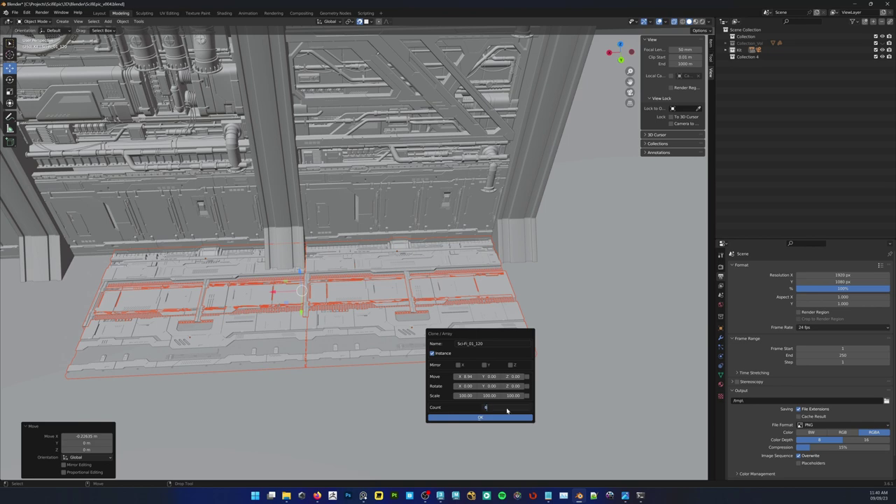
type("0")
key("Return")
scroll(381, 263, "down", 8)
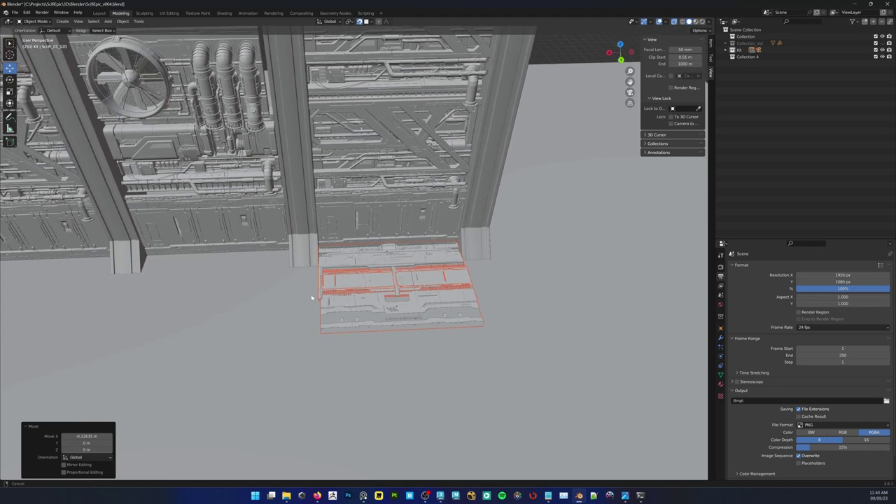
Clone the floor panels in a row along the base of the wall
right_click(479, 293)
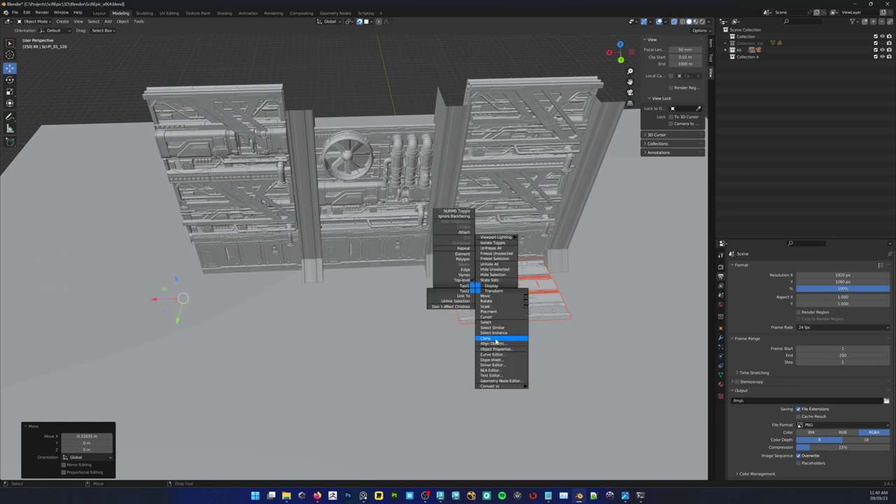
Clone the selected floor panel as instances with a count of 5 and an X offset of 6.91
left_click(494, 339)
mouse_move(519, 413)
left_mouse_down()
mouse_move(533, 413)
mouse_move(519, 413)
left_mouse_up()
left_click(520, 413)
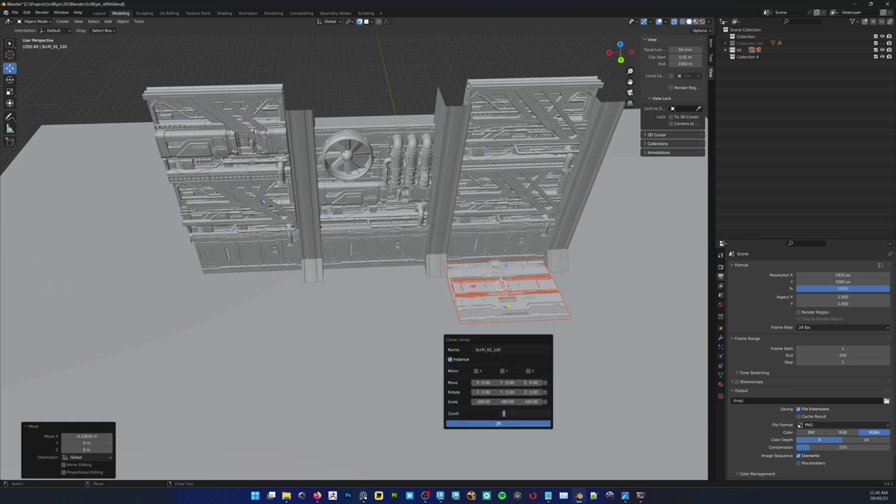
key("Return")
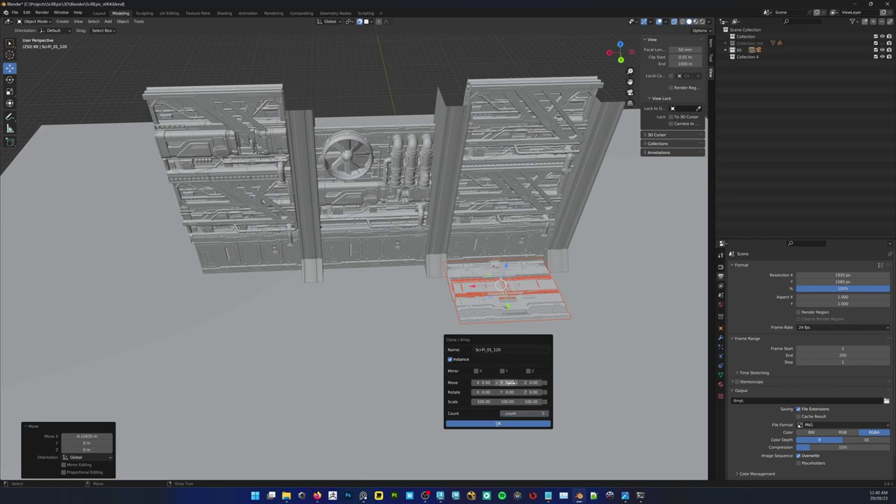
left_click_drag(501, 382, 601, 382)
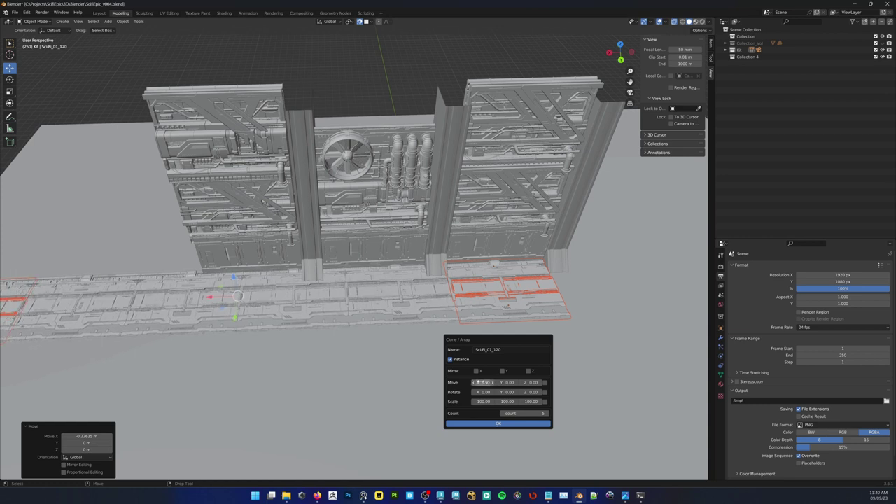
left_click(481, 424)
Box-select the row of cloned floor panels and try to move it along Y away from the walls
middle_click_drag(438, 372, 210, 266)
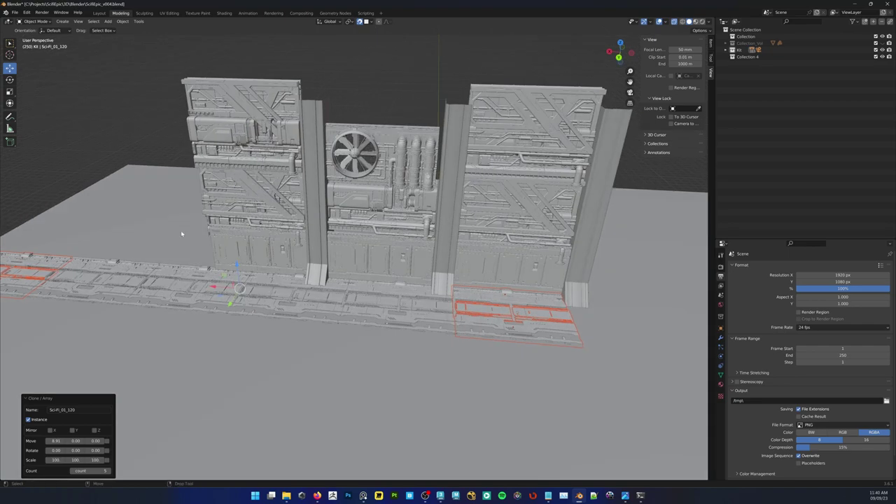
middle_click_drag(181, 234, 269, 265)
middle_click_drag(342, 284, 354, 317)
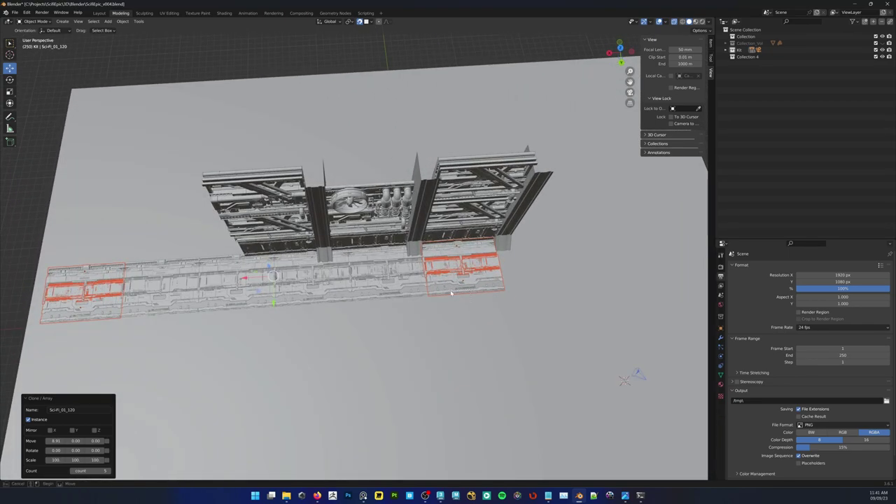
left_click_drag(151, 322, 119, 321)
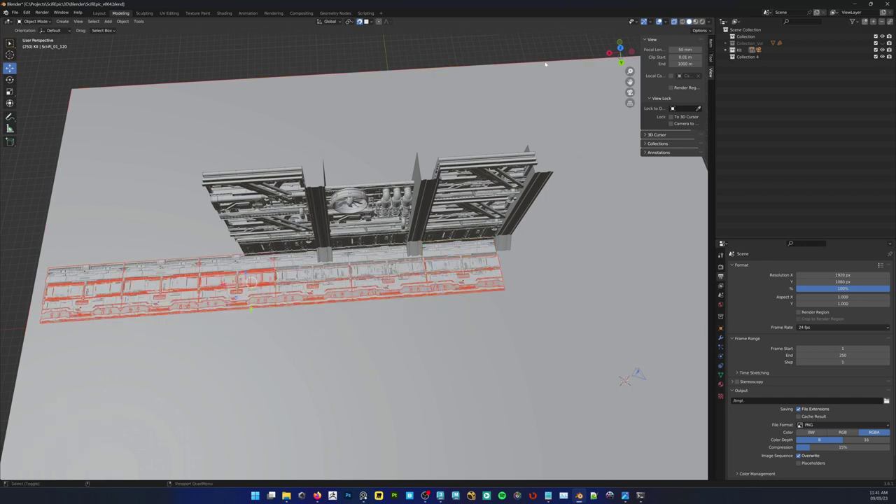
middle_click_drag(544, 145, 329, 275)
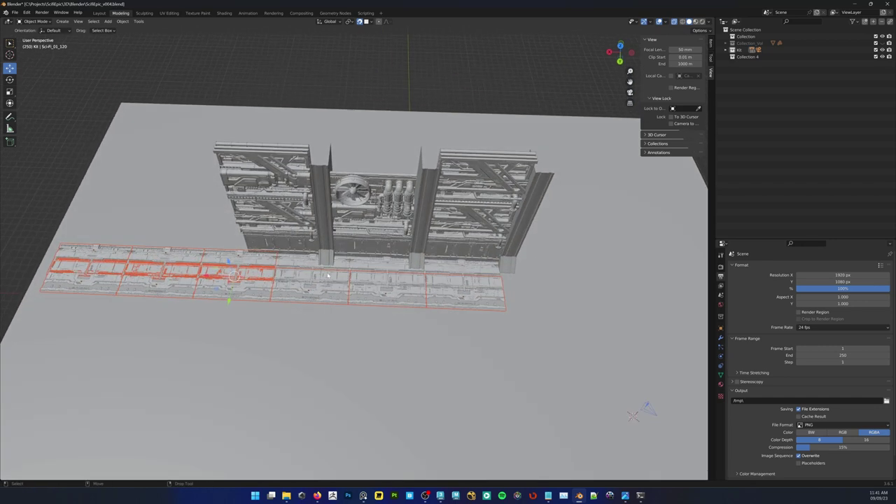
left_click_drag(229, 300, 213, 357)
Add the remaining floor pieces along the wall base to the selection so the whole row is selected
scroll(360, 306, "up", 2)
middle_click_drag(361, 308, 497, 252)
left_click(487, 254, "shift")
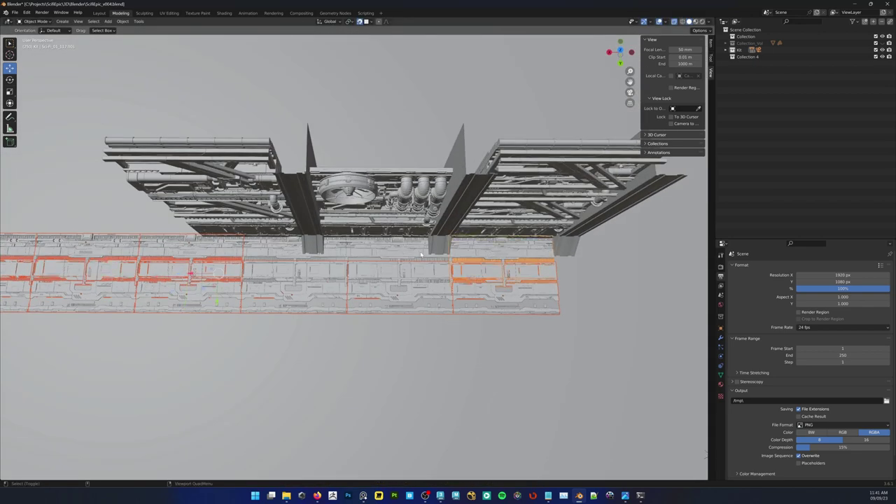
left_click(403, 255, "shift")
left_click(296, 255, "shift")
middle_click_drag(459, 312, 367, 304)
scroll(371, 309, "down", 2)
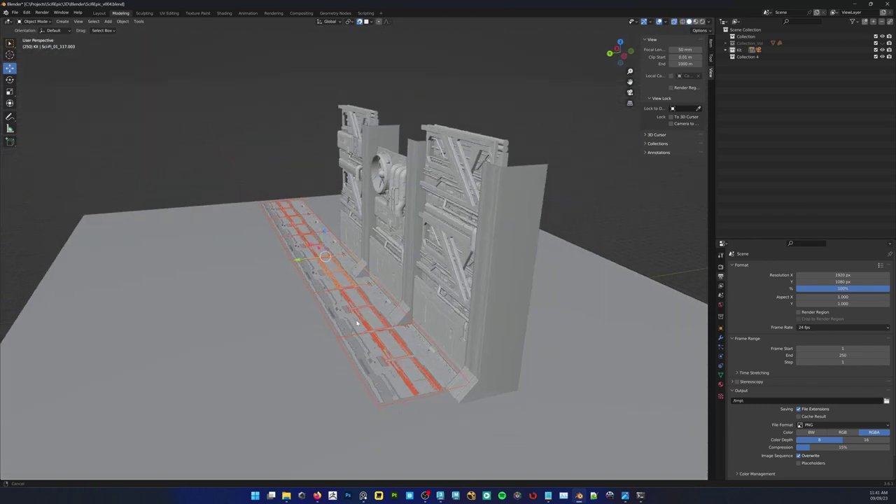
Try to clone the floor row with a Y offset of 6.49 and Y mirroring, and cancel the clone
right_click(368, 287)
left_click(387, 338)
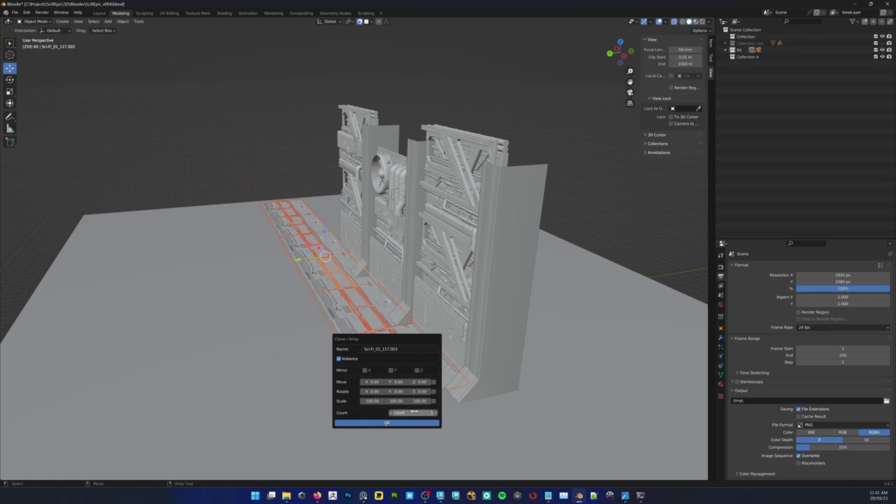
left_click_drag(396, 381, 448, 381)
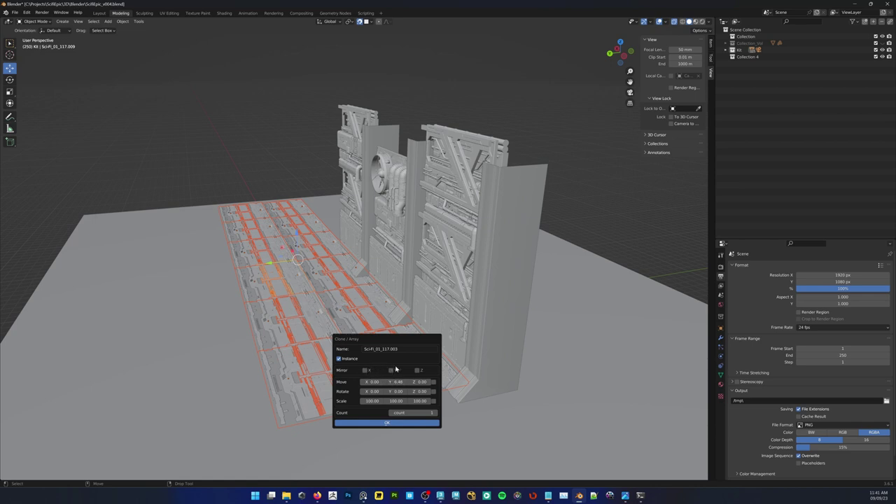
left_click(391, 370)
key("Escape")
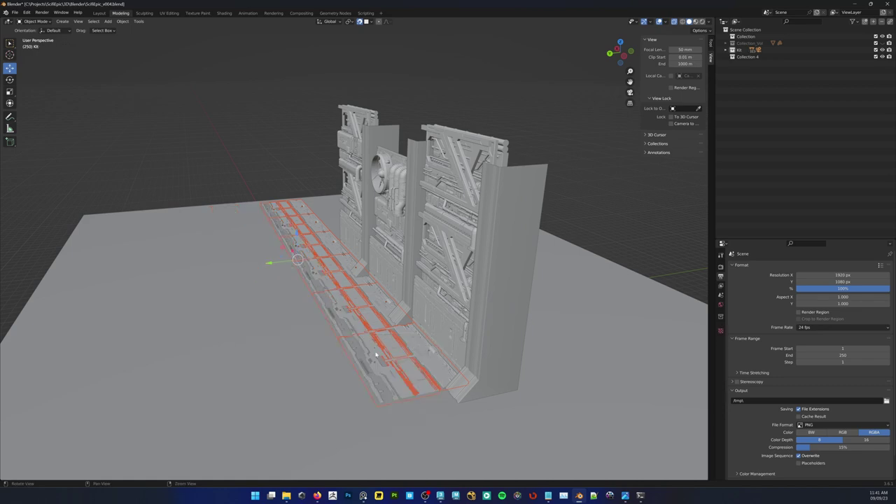
Examine up close how the floor panels meet the wall base and pillars
middle_click_drag(376, 355, 339, 327)
scroll(343, 338, "up", 3)
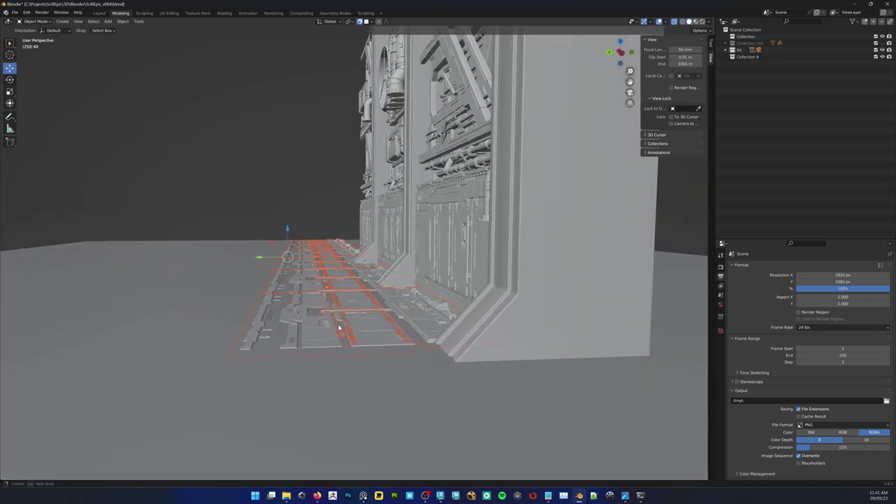
left_click_drag(338, 327, 372, 299, "alt")
right_click_drag(372, 299, 490, 290, "alt")
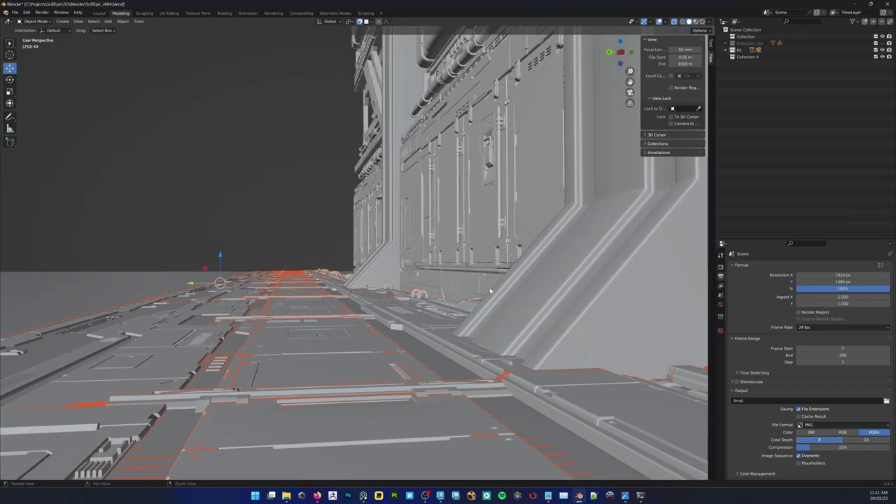
middle_click_drag(490, 291, 422, 278, "alt")
right_click_drag(422, 278, 271, 296, "alt")
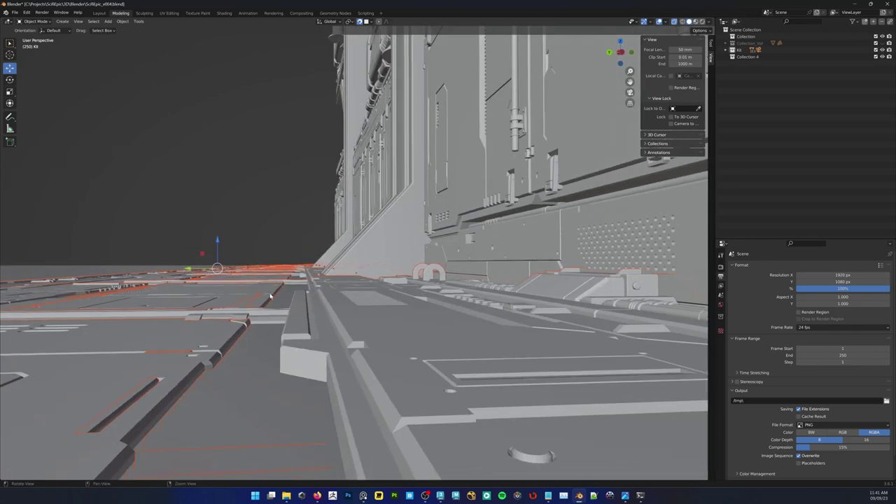
right_click_drag(459, 292, 378, 301, "alt")
left_click_drag(378, 300, 331, 304, "alt")
middle_click_drag(331, 304, 390, 297, "alt")
left_click_drag(390, 297, 383, 302, "alt")
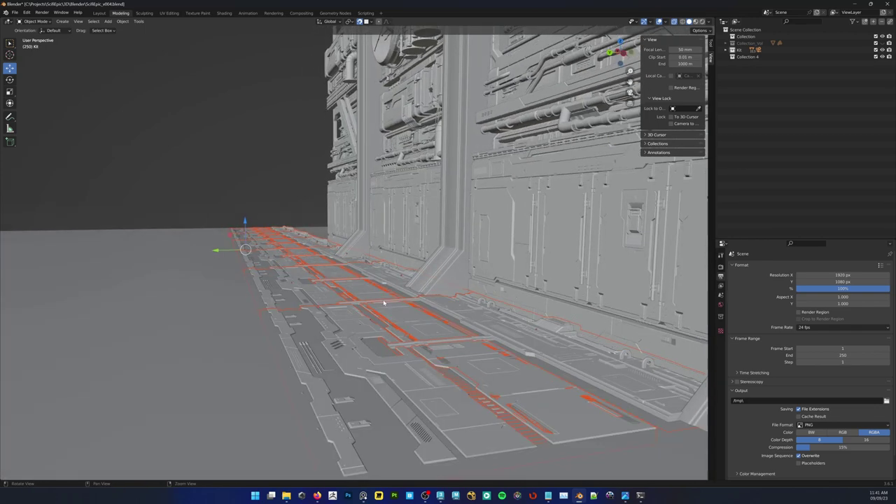
Try to clone the floor row mirrored on Y with a slight Y rotation, and cancel the clone
right_click(384, 302)
left_click(400, 347)
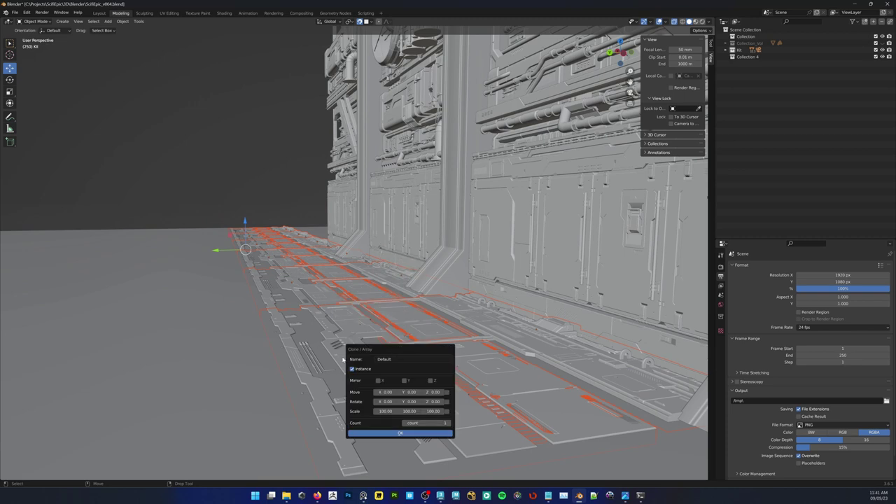
left_click(405, 381)
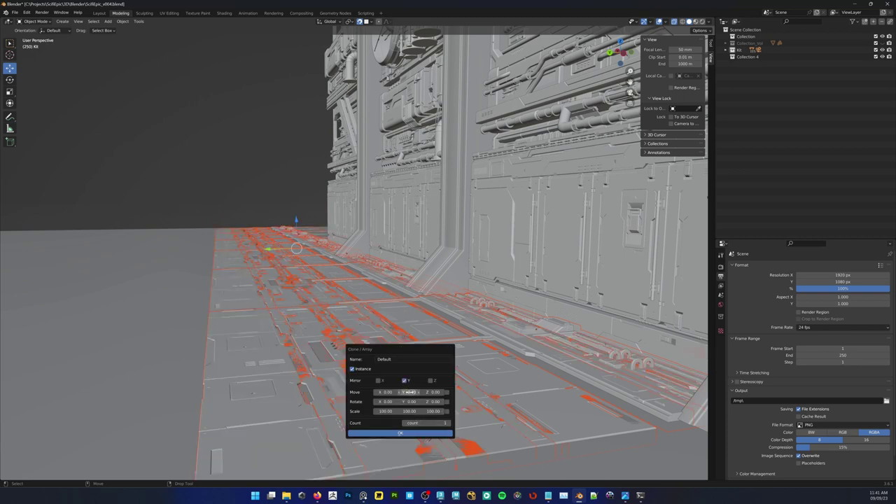
left_click_drag(409, 401, 422, 401)
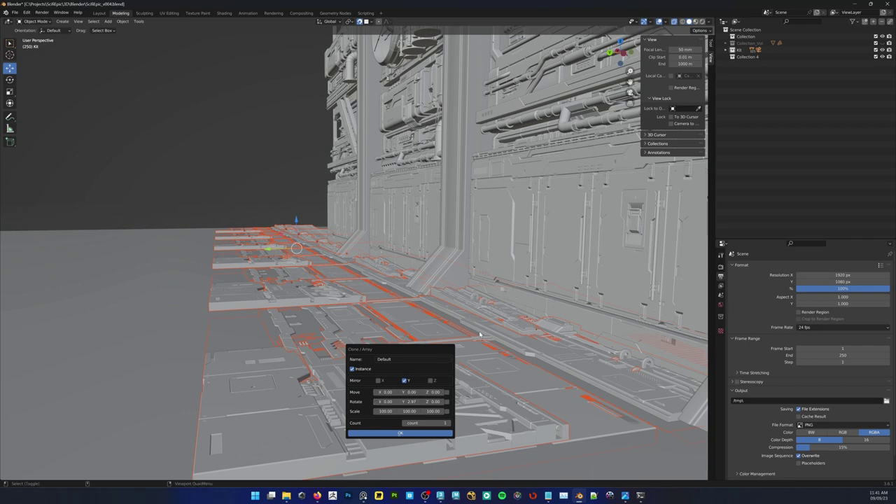
key("Escape")
Try to clone the floor row mirrored on Y with a Y offset of 9.48, and discard it
middle_click_drag(421, 319, 426, 324)
scroll(416, 306, "down", 4)
scroll(418, 305, "up", 2)
right_click(417, 303)
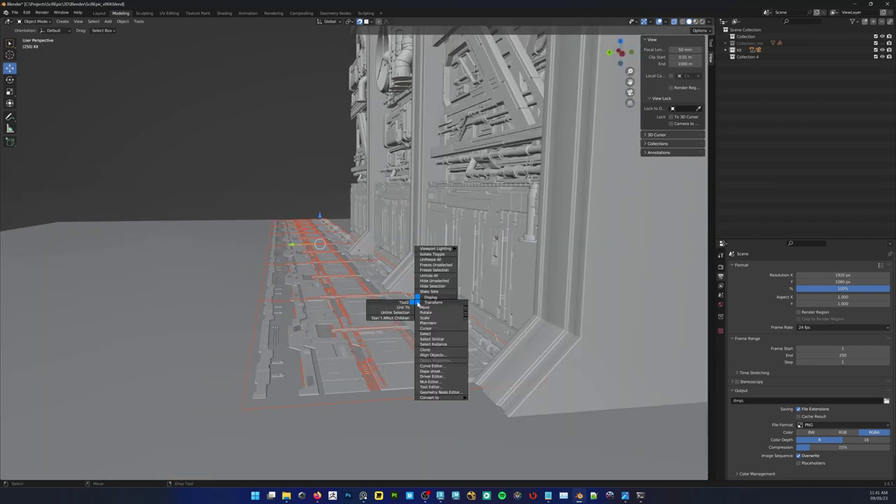
left_click(434, 350)
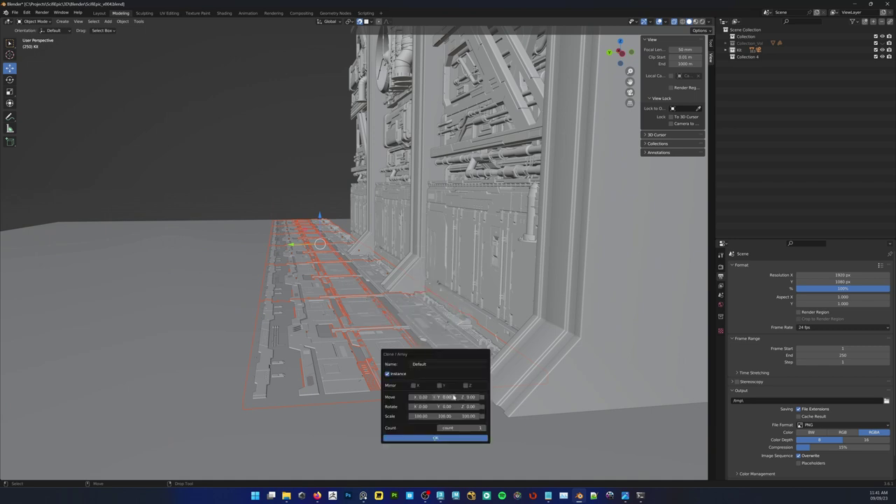
left_click(440, 385)
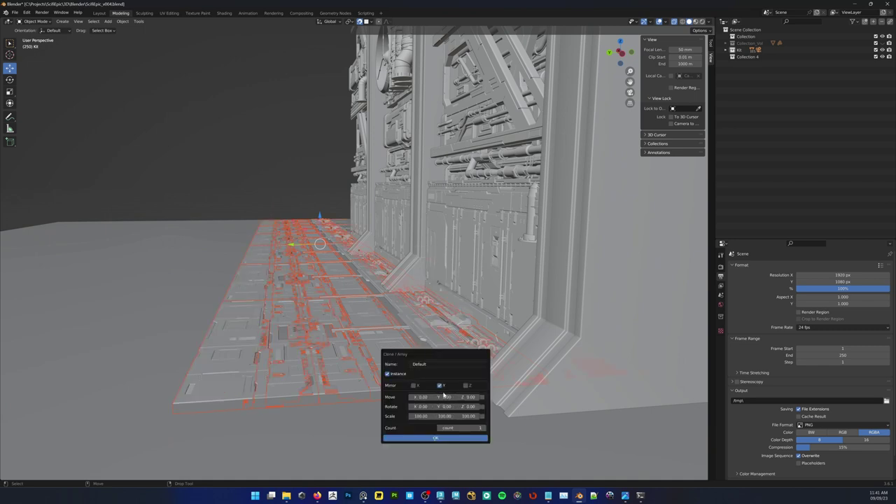
mouse_move(443, 397)
left_mouse_down()
mouse_move(576, 397)
mouse_move(536, 397)
left_mouse_up()
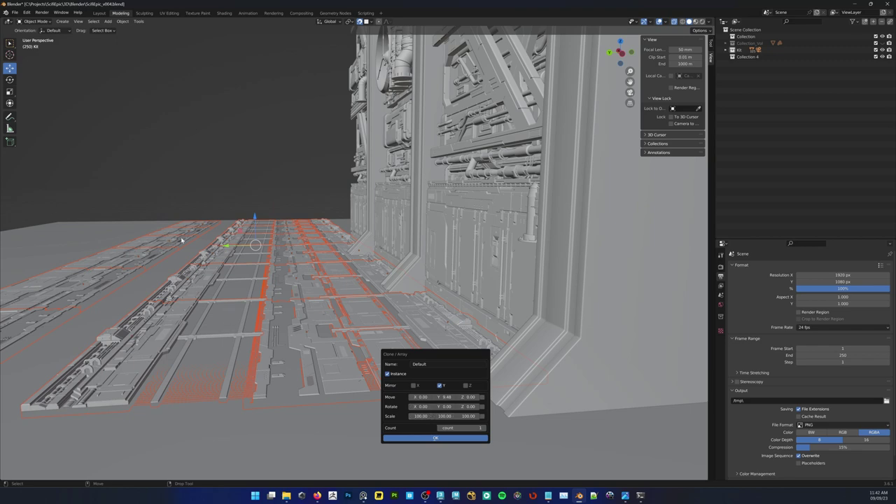
key("ctrl+z")
Clone the selected floor row in place as a single instance with no offset, rotation or mirroring
middle_click_drag(319, 261, 352, 314)
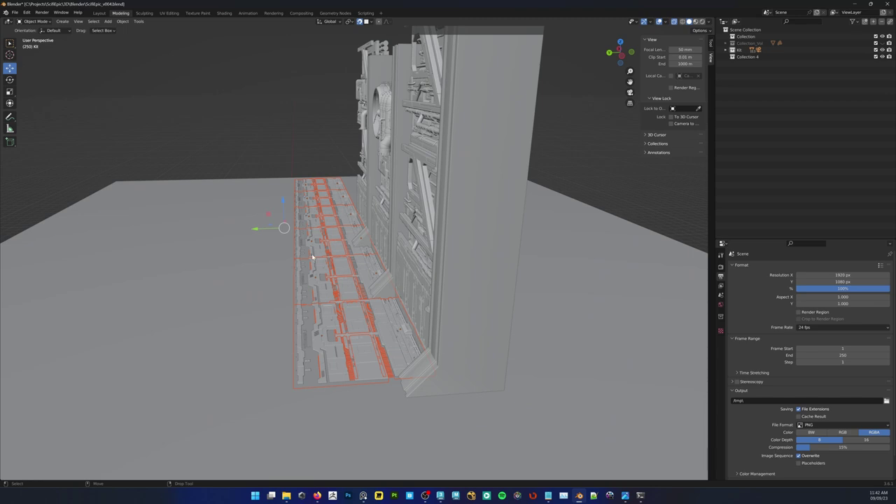
right_click(342, 306)
left_click(339, 305)
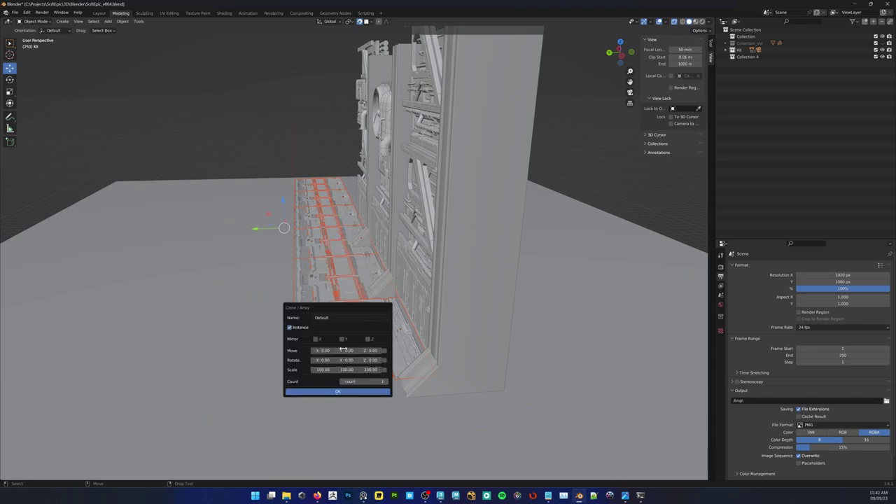
left_click(337, 392)
Try to rotate the cloned floor row with the Rotate tool, and undo the rotation
key("shift+space")
key("r")
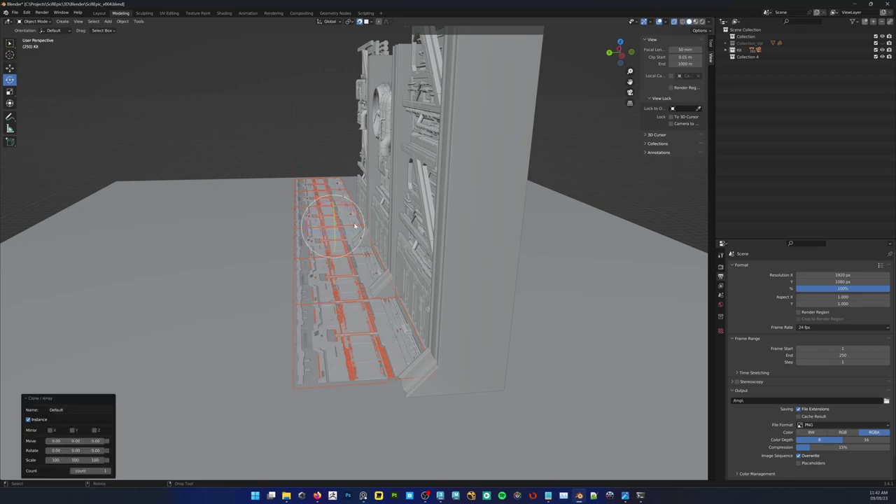
mouse_move(353, 232)
left_mouse_down()
mouse_move(325, 269)
mouse_move(302, 247)
left_mouse_up()
key("ctrl+z")
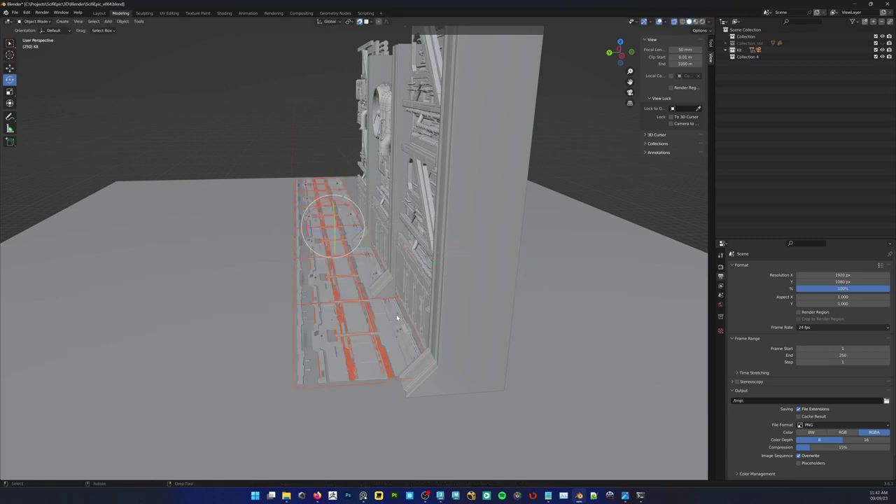
Clone the floor row in place again, try to rotate the copy about Z, and undo the rotation
right_click(371, 303)
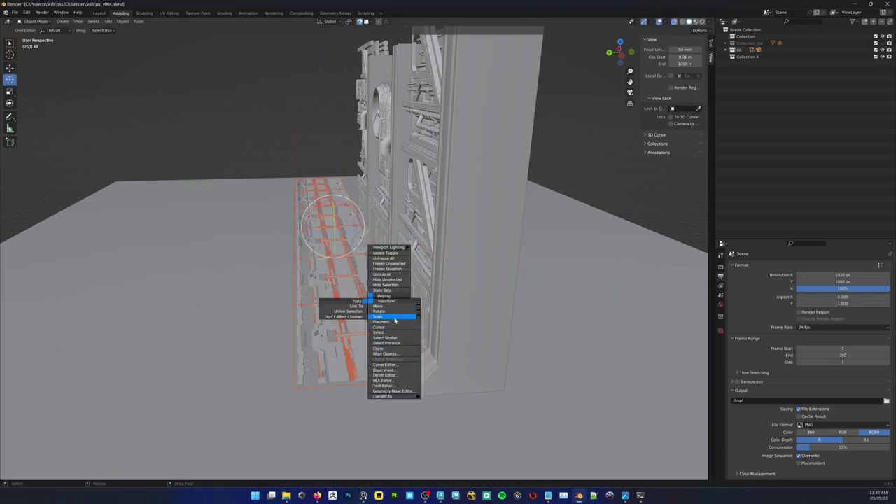
left_click(391, 347)
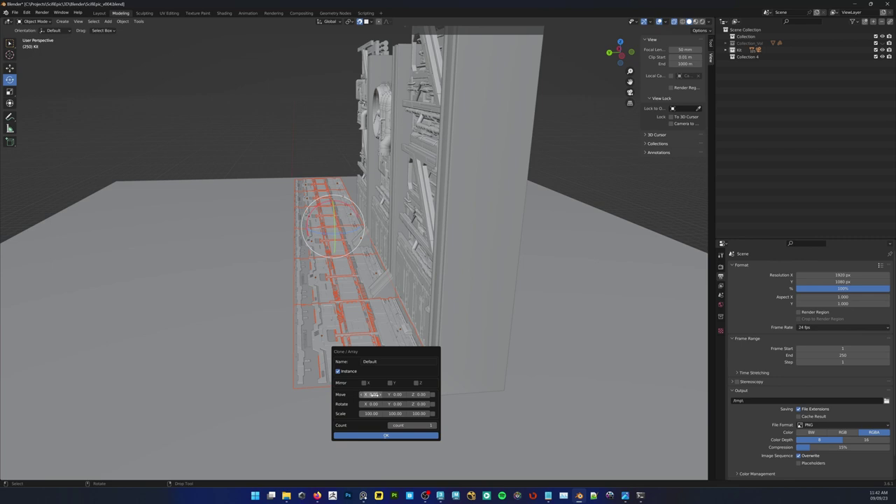
left_click(384, 435)
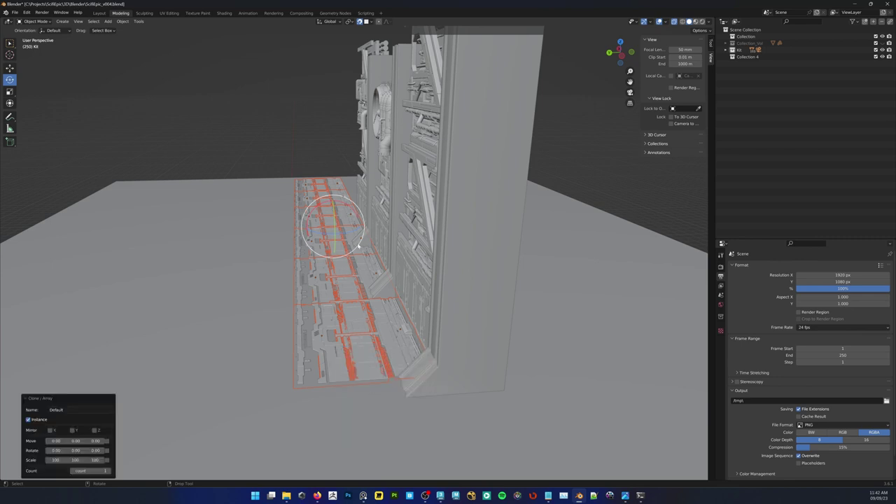
key("r")
key("z")
left_click(308, 240)
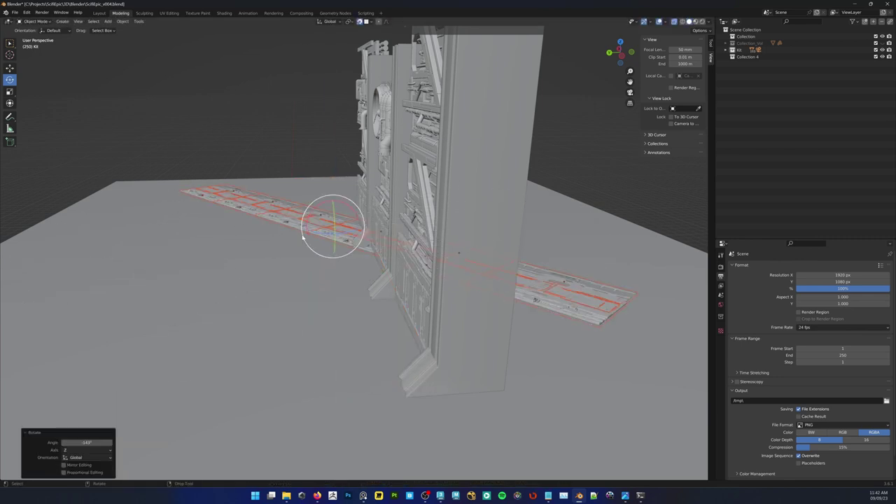
key("ctrl+z")
Select only the nearest floor panel, try to move it along Y away from the wall, and undo that
key("w")
left_click(284, 132)
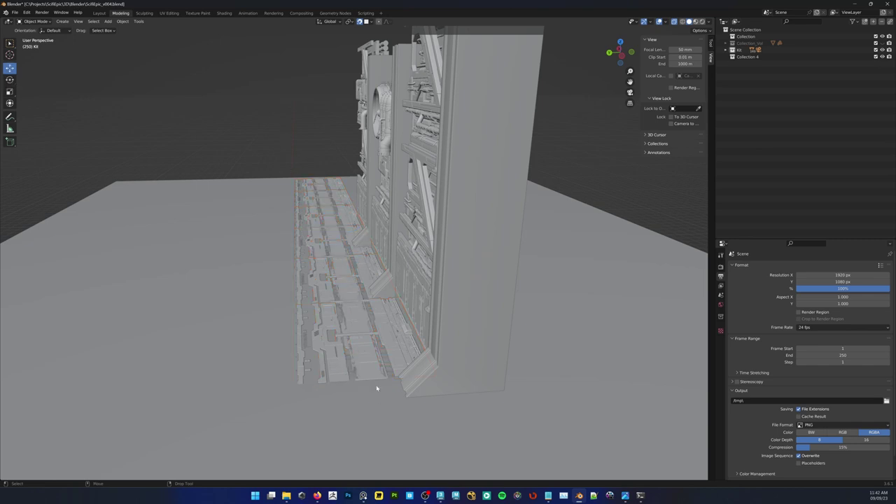
left_click(307, 336)
left_click_drag(303, 337, 213, 339)
key("ctrl+z")
key("ctrl+z")
Revert the scene to the earlier of the two latest Clone / Array entries in the undo history
left_click(26, 13)
mouse_move(47, 37)
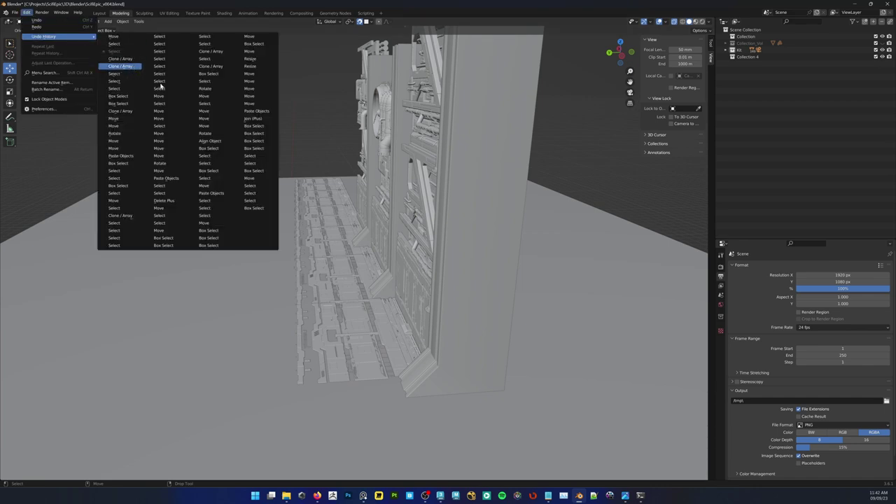
left_click(131, 66)
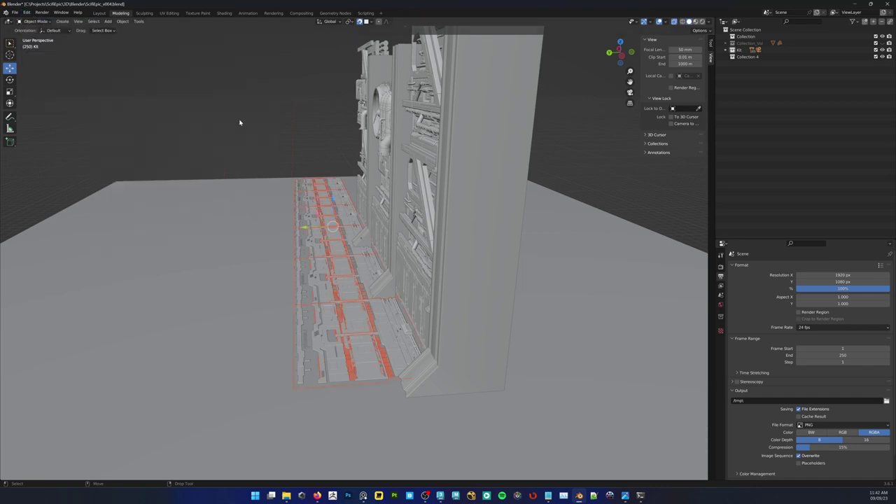
Try to slide the nearest floor panel off the row along Y to check for a duplicate, and undo the move
left_click(337, 350)
left_click_drag(305, 337, 197, 340)
scroll(368, 364, "up", 2)
key("ctrl+z")
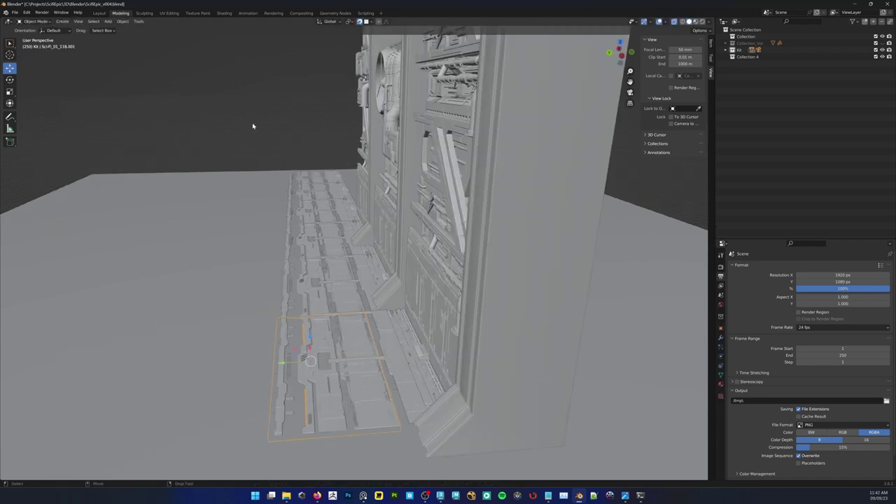
Revert the scene through the undo history to the latest Clone / Array entry, and further back to the preceding Clone / Array entry
left_click(28, 13)
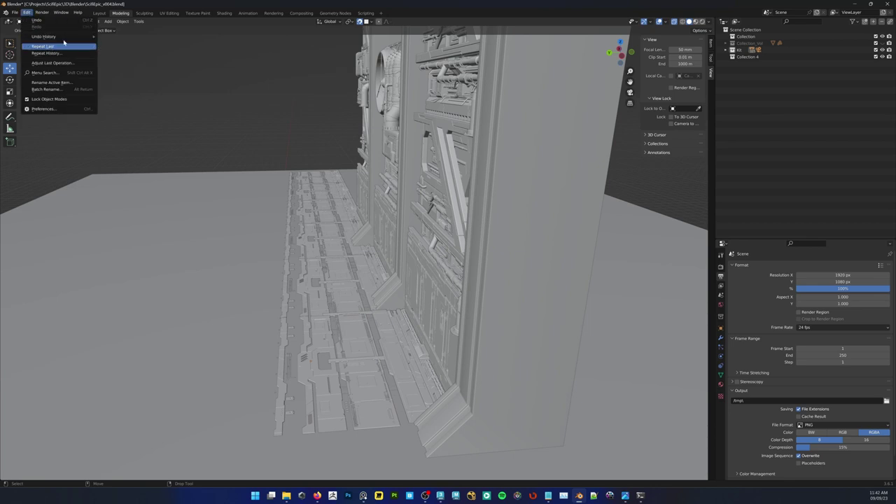
mouse_move(79, 38)
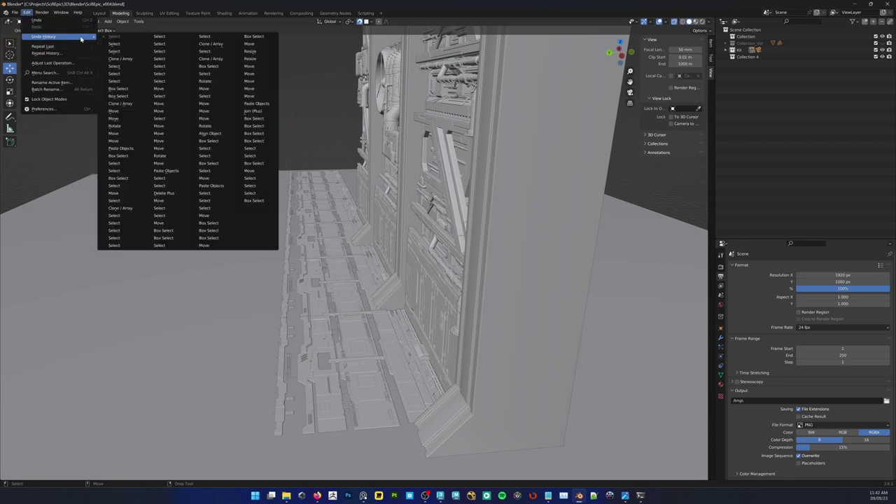
left_click(129, 62)
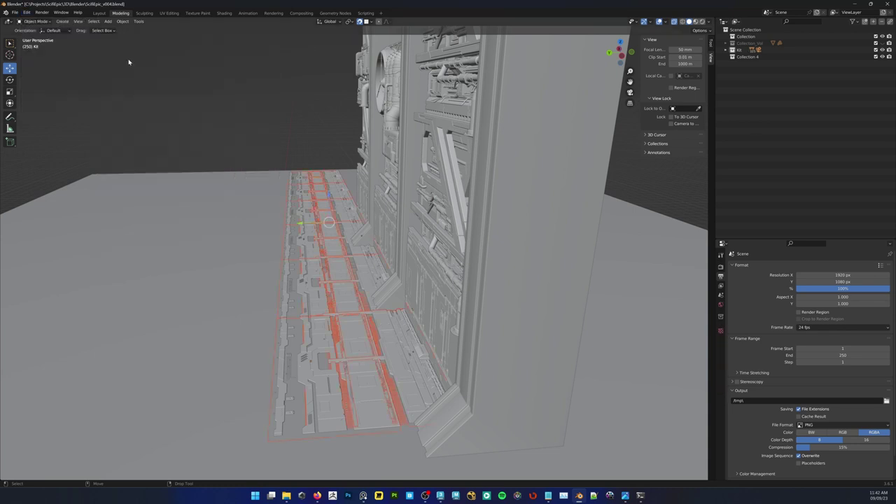
left_click(27, 12)
mouse_move(84, 37)
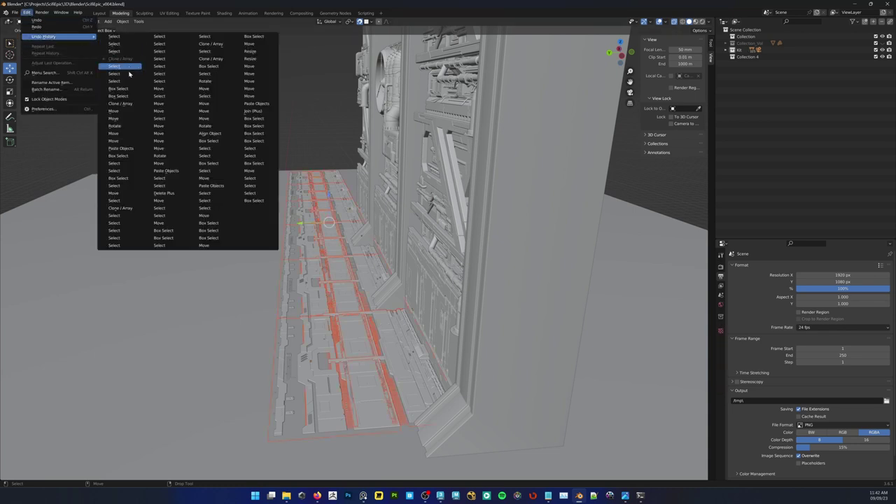
left_click(130, 104)
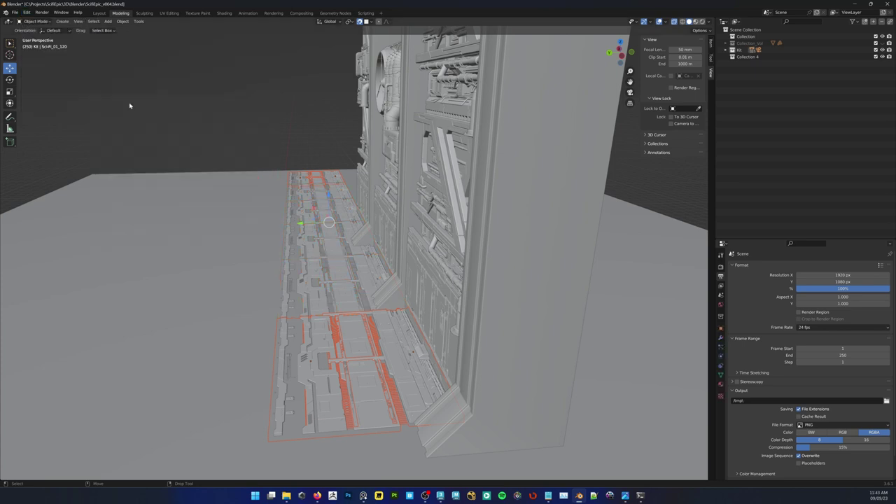
left_click(27, 13)
mouse_move(66, 40)
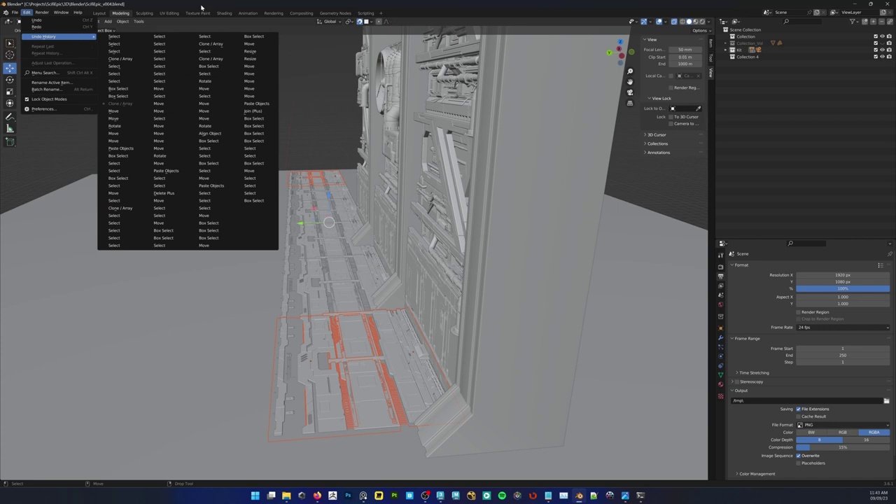
Slide the nearest floor panel away from the row along Y to check for a duplicate underneath, and undo the move
left_click(357, 346)
left_click_drag(285, 364, 174, 368)
key("ctrl+z")
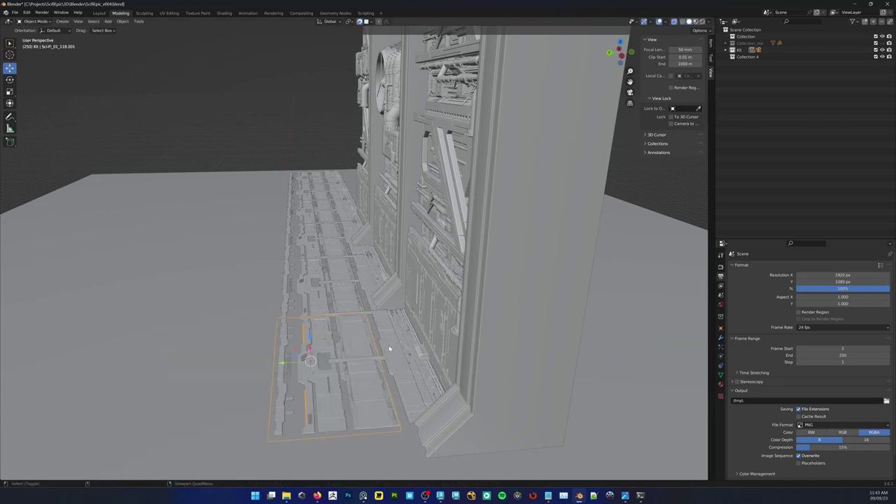
Add all the remaining panels of the floor row to the selection, from the nearest to the far end
left_click(375, 317, "shift")
left_click(370, 283, "shift")
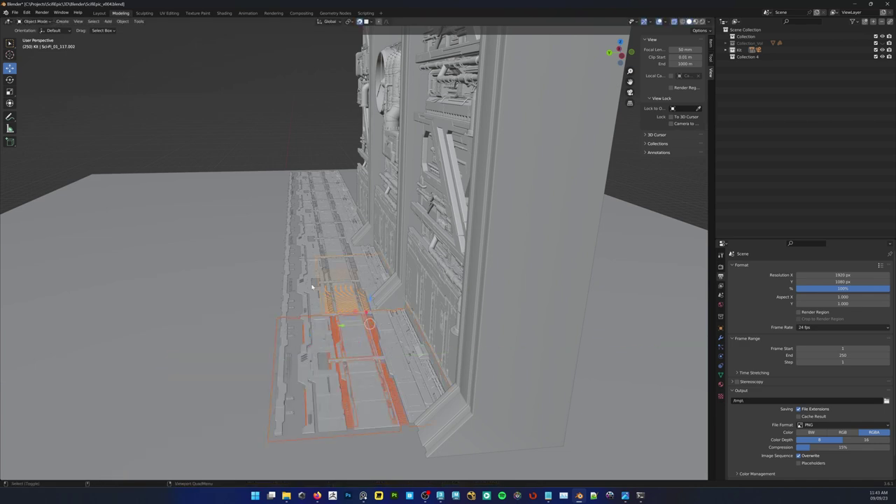
left_click(312, 267, "shift")
left_click(322, 249, "shift")
left_click(355, 250, "shift")
left_click(341, 217, "shift")
left_click(317, 198, "shift")
left_click(319, 188, "shift")
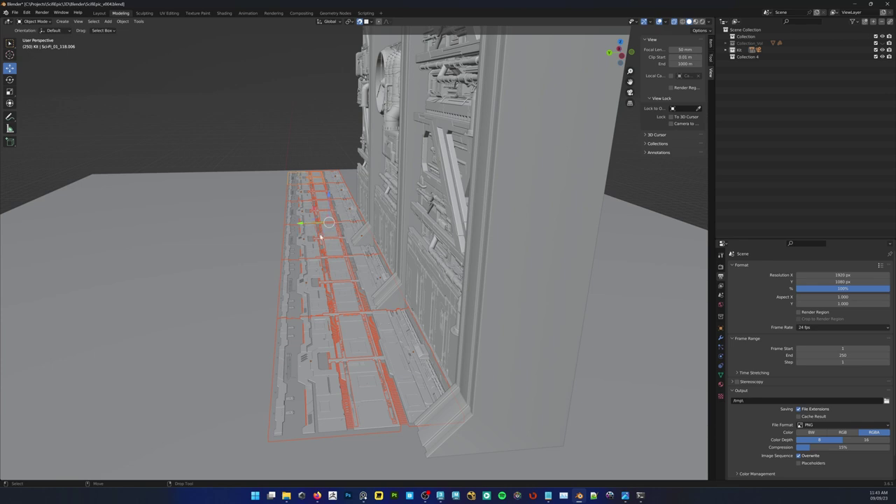
Copy the selected floor row and paste the duplicate in place
key("ctrl+c")
left_click(338, 252)
key("ctrl+v")
left_click(323, 250)
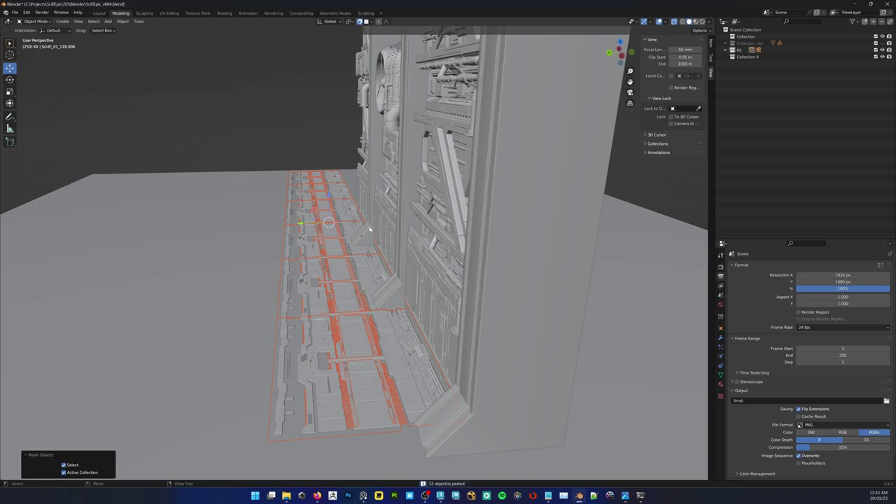
Rotate the pasted floor row 180° about the global Z axis
key("e")
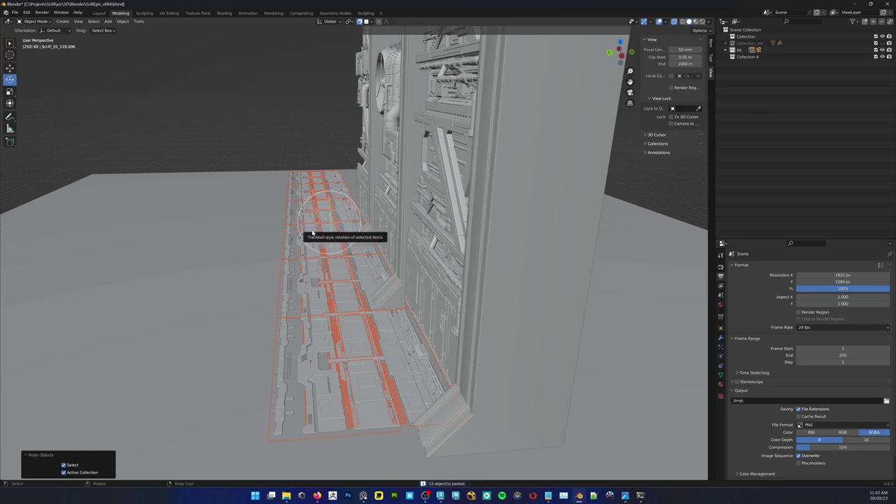
left_click_drag(317, 230, 120, 449)
left_click(96, 443)
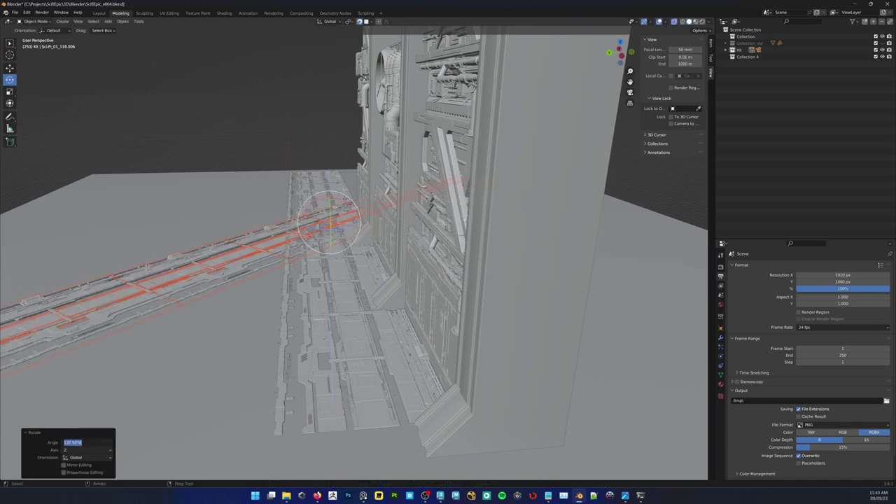
type("180")
key("Return")
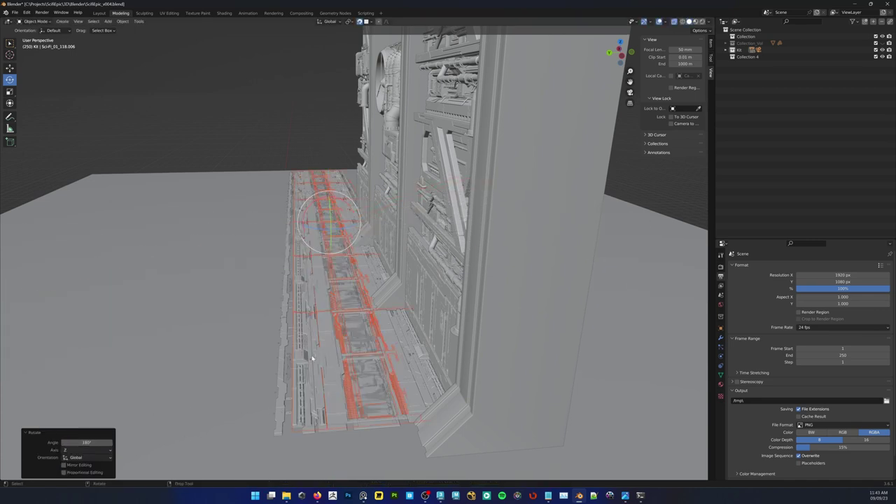
Move the rotated floor row about 8.99 m along Y, away from the wall
key("shift+space")
key("g")
middle_click_drag(315, 109, 359, 189)
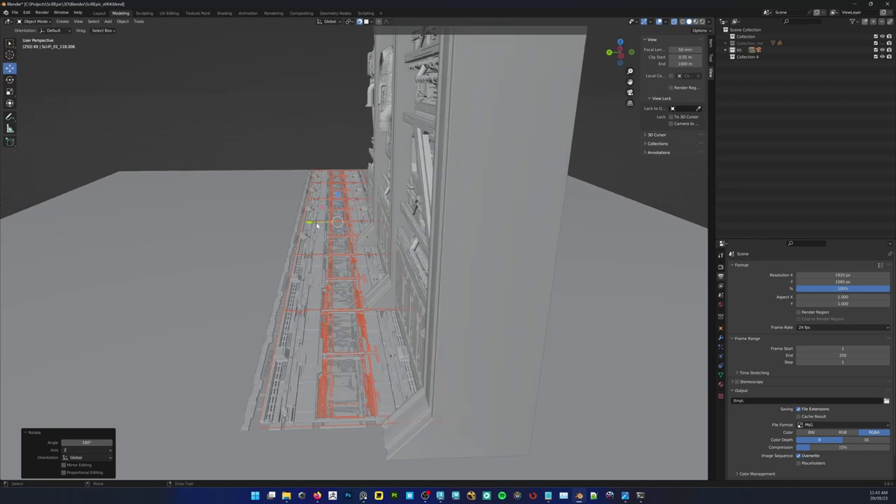
key("g")
key("y")
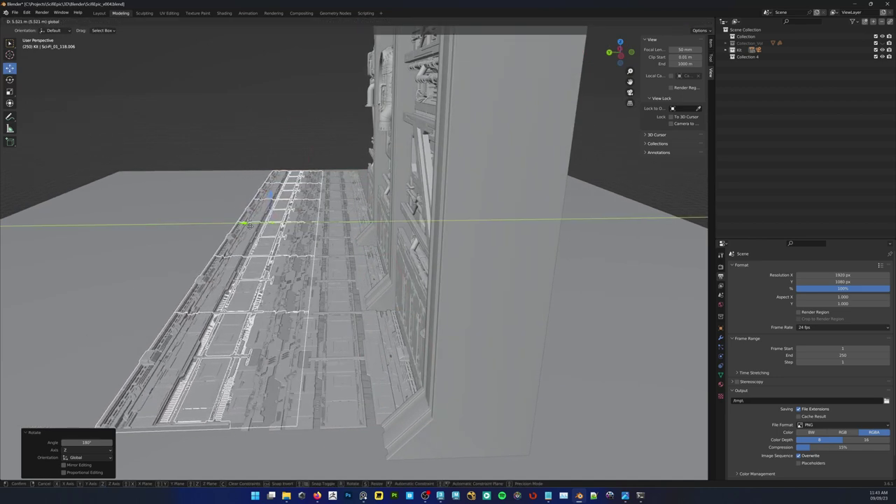
left_click(319, 223)
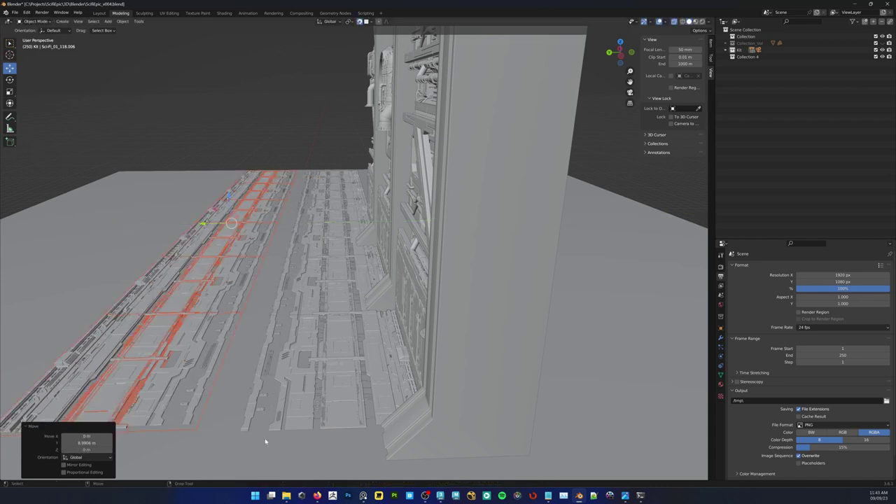
Move the rotated row back about 2.67 m along Y against the original row, and check the floor through the camera
key("g")
key("y")
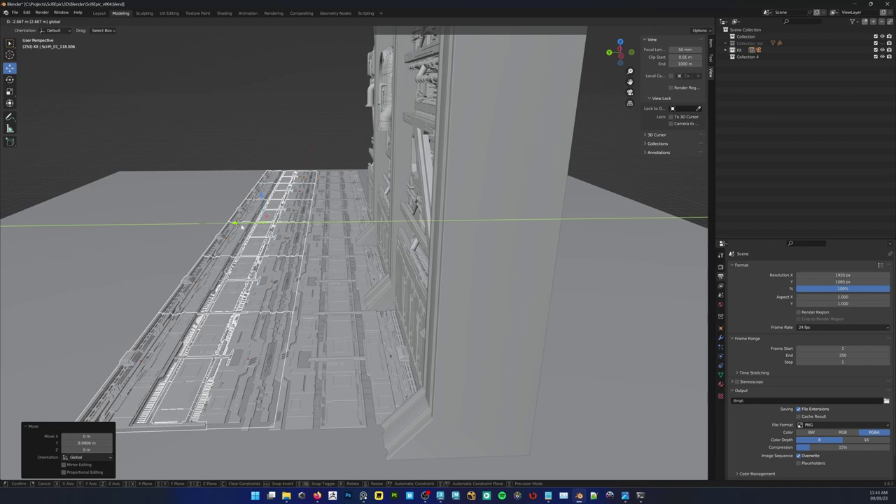
left_click(239, 224)
middle_click_drag(239, 224, 301, 329)
key("F4")
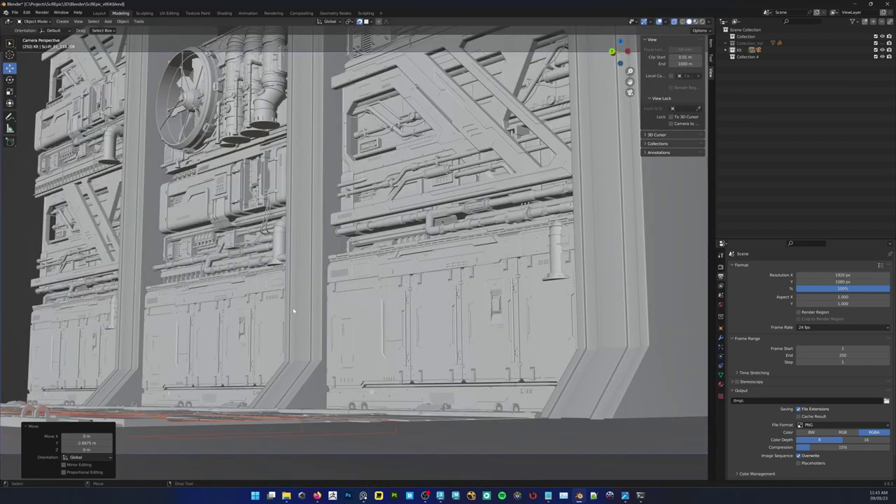
middle_click_drag(293, 311, 420, 325)
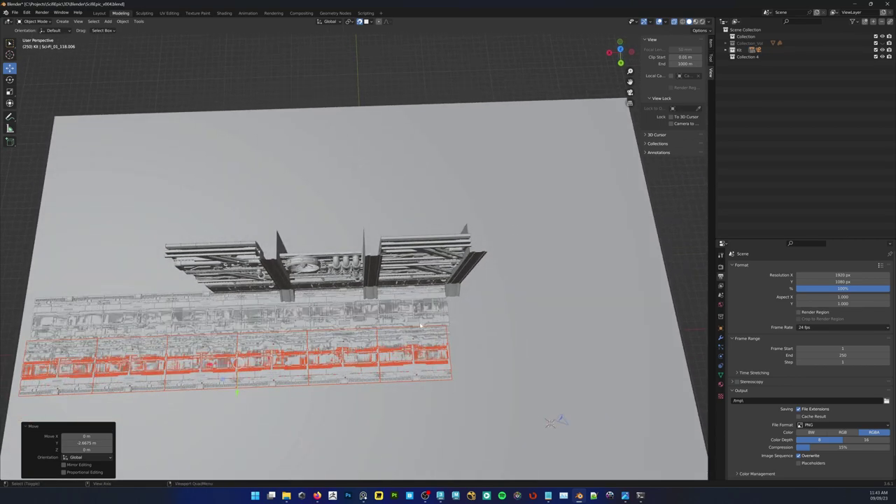
Select every panel of both floor rows including the missed end panel, undoing a trial move along X
left_click_drag(213, 333, 212, 334)
left_click_drag(73, 371, 211, 346)
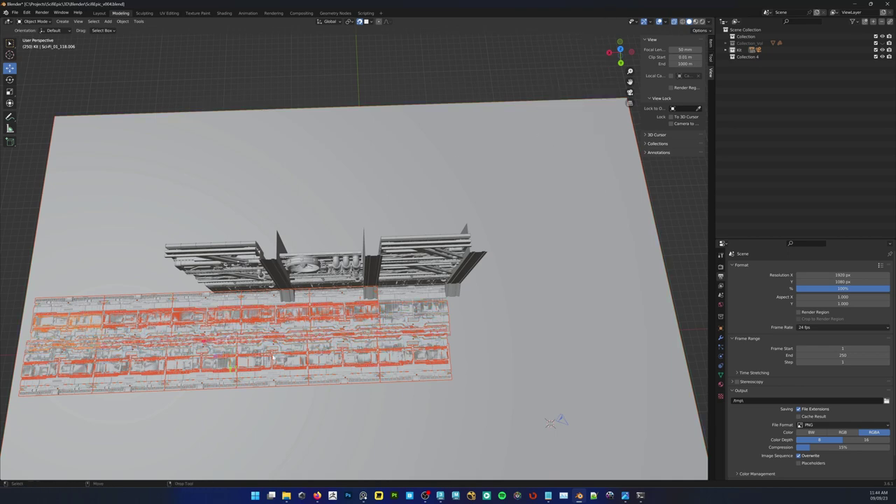
key("g")
key("x")
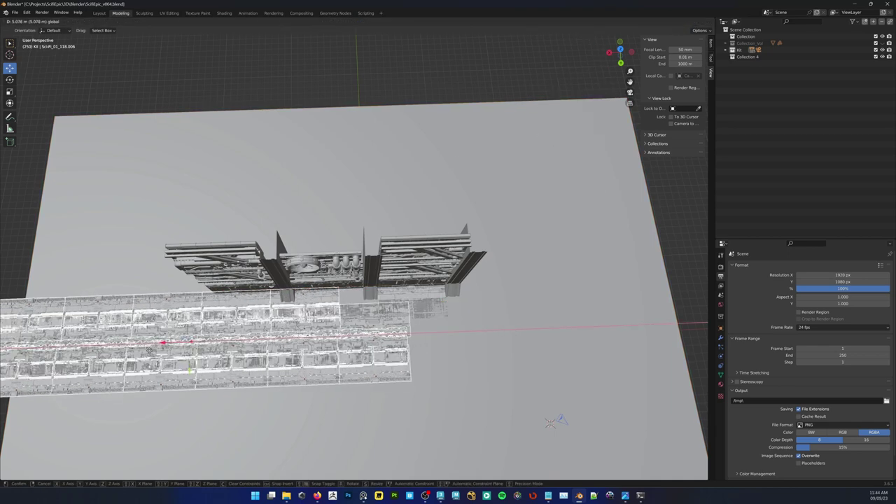
left_click(427, 314)
key("ctrl+z")
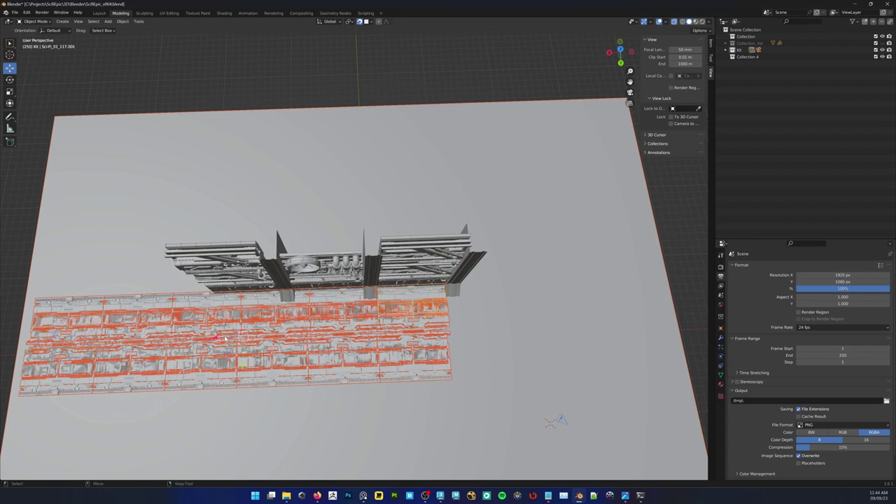
Try to move both floor rows about 7.24 m along negative X, and undo the move
middle_click_drag(225, 339, 357, 348)
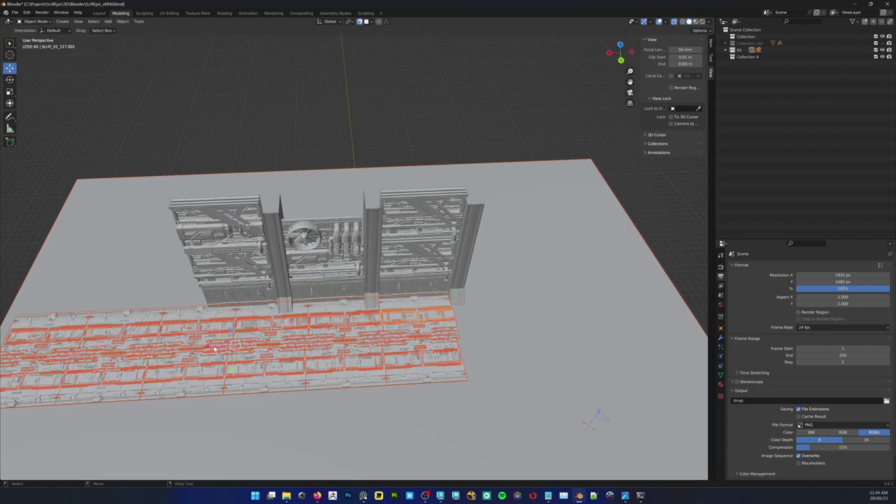
left_click_drag(219, 352, 296, 337)
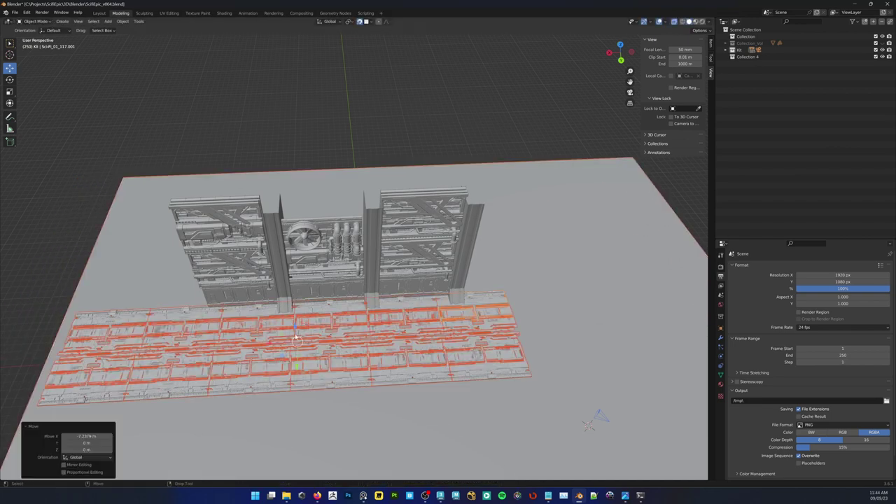
key("ctrl+z")
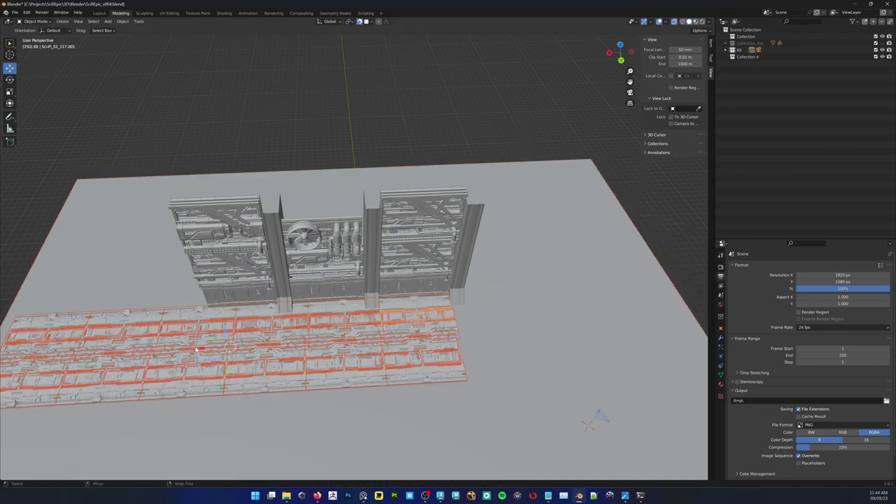
Move both floor rows about 19.87 m along negative X and check their coverage through the camera
left_click_drag(197, 349, 389, 359)
key("KP_0")
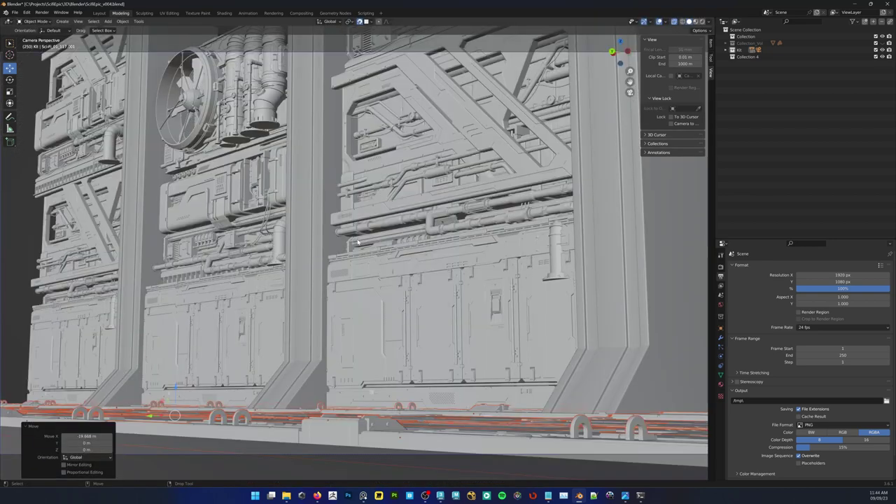
left_click(60, 426)
Try selecting the camera beside the floor rows, and undo that to restore the floor selection
middle_click_drag(218, 260, 368, 391)
scroll(368, 391, "down", 5)
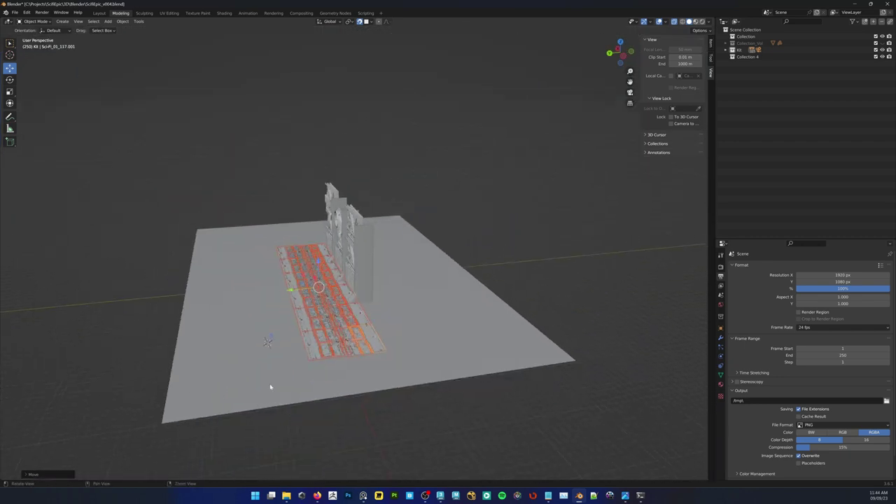
left_click(269, 340)
scroll(264, 350, "up", 4)
middle_click_drag(262, 372, 310, 366)
key("ctrl+z")
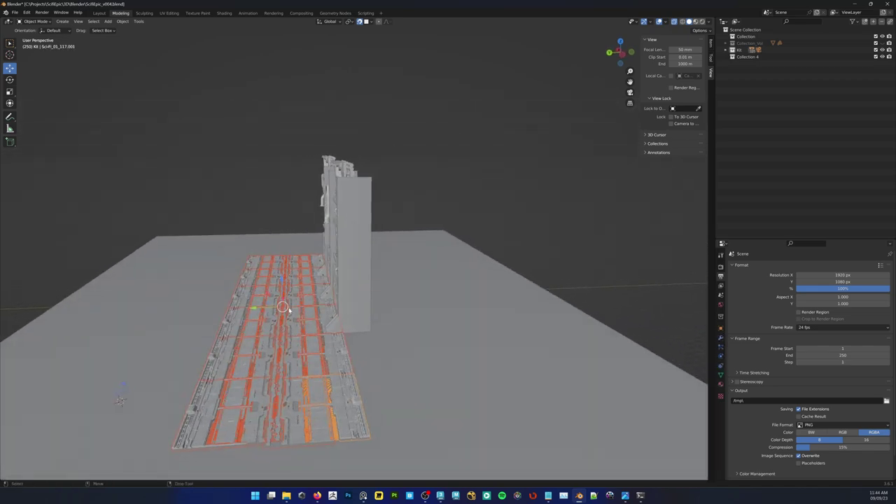
Try to move both floor rows along Y and scale them up, check them through the camera, and undo both changes
middle_click_drag(289, 311, 334, 278)
left_click_drag(315, 228, 259, 231)
key("r")
left_click_drag(312, 209, 343, 197)
key("w")
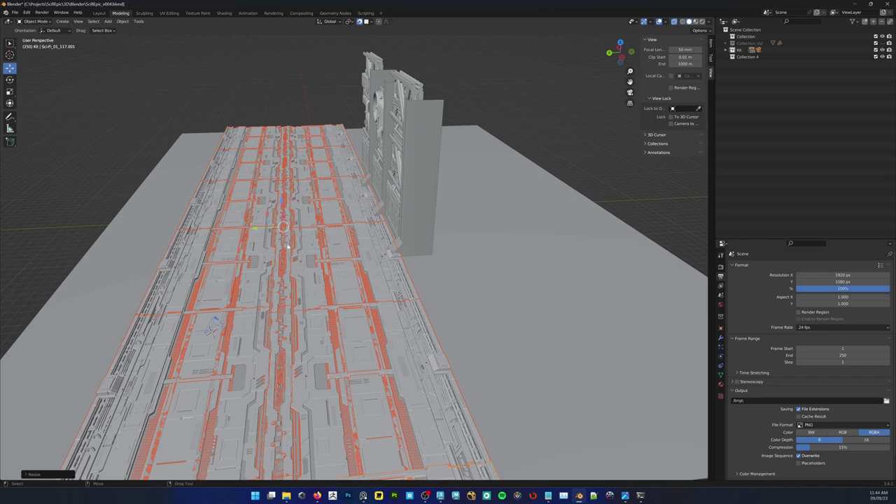
key("KP_0")
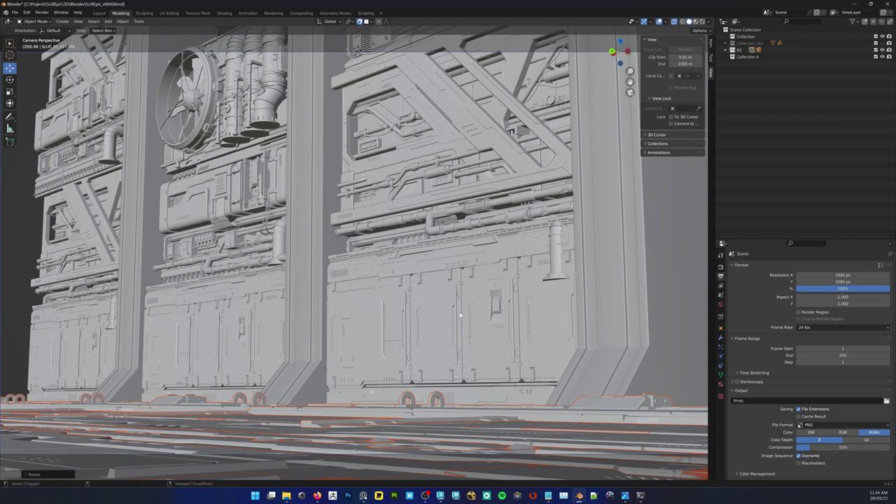
key("ctrl+z")
key("ctrl+z")
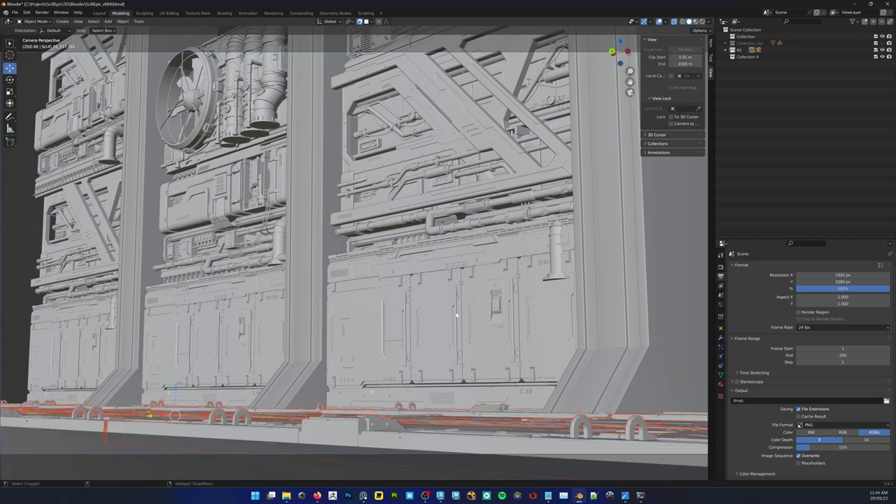
Deselect everything, lock the camera to the view, and reframe the shot to look down slightly onto the floor
key("w")
key("alt+a")
left_click(78, 21)
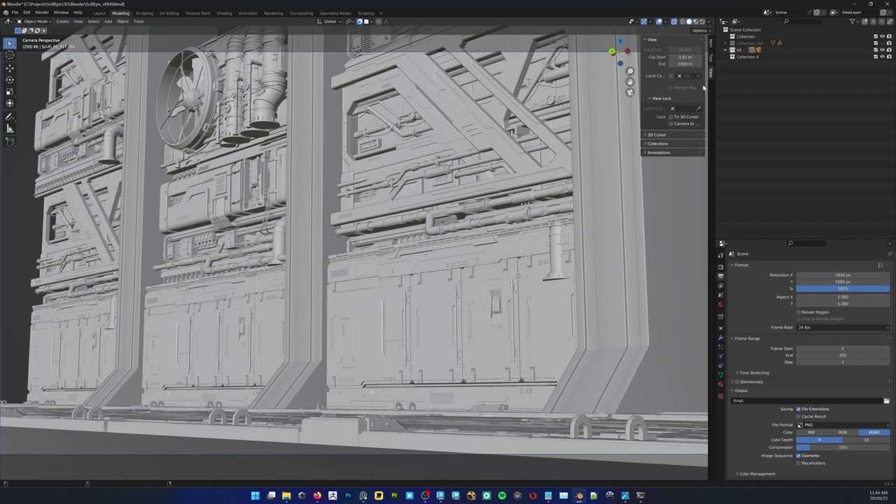
left_click(671, 124)
middle_click_drag(382, 331, 356, 329)
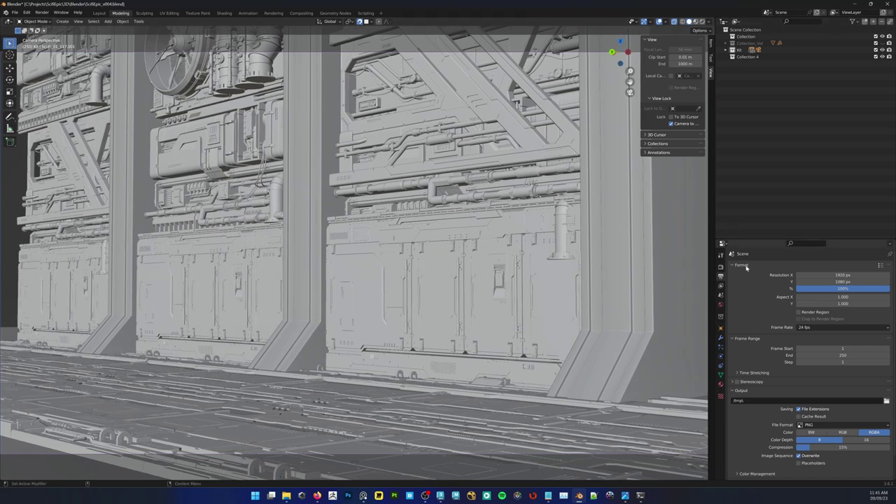
Look through the active object's properties and the view's camera options for the camera's lens settings
left_click(78, 21)
mouse_move(118, 99)
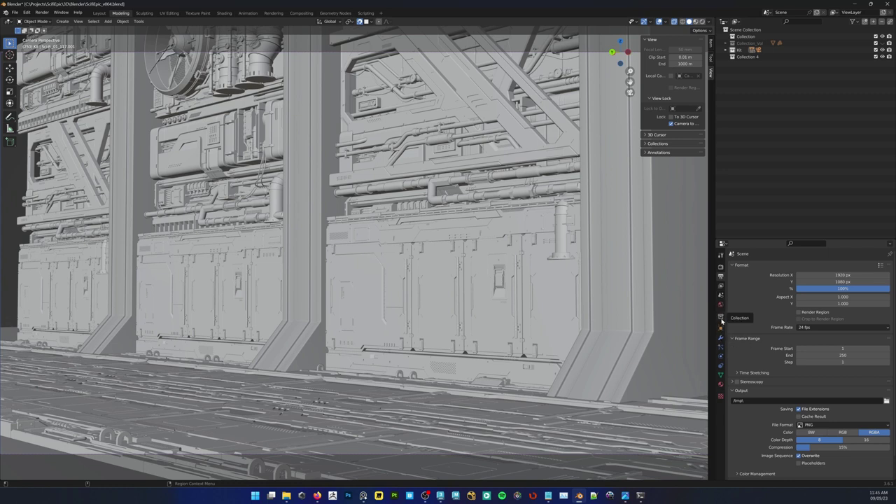
left_click(720, 316)
left_click(721, 327)
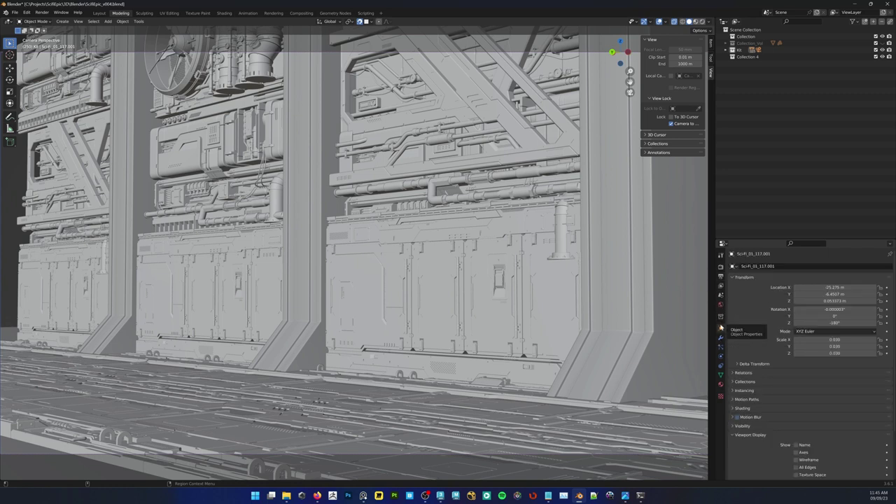
left_click(720, 375)
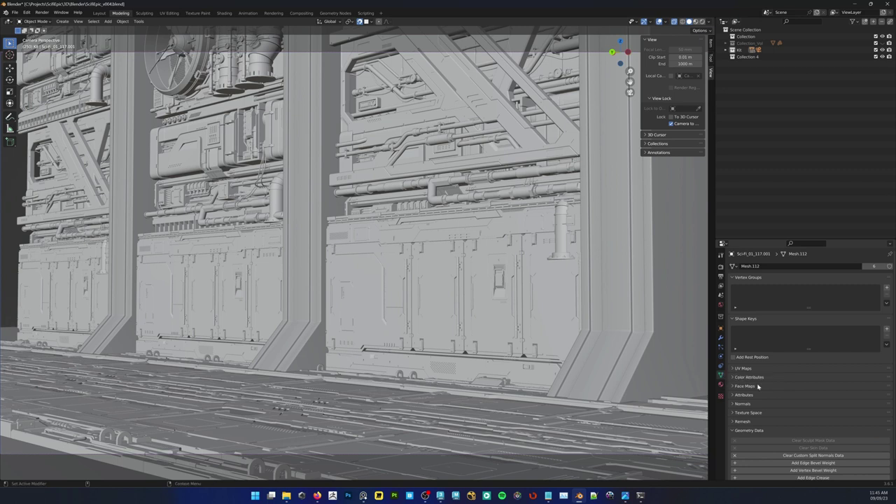
scroll(728, 367, "down", 1)
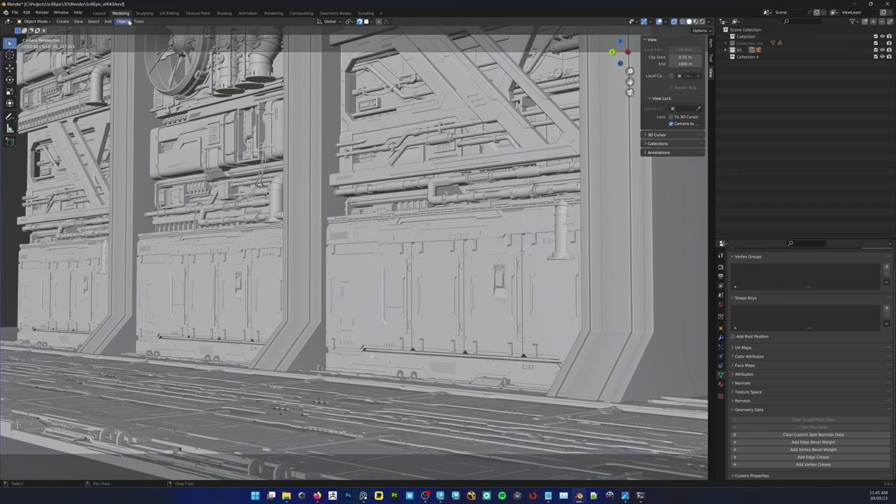
left_click(79, 21)
mouse_move(93, 22)
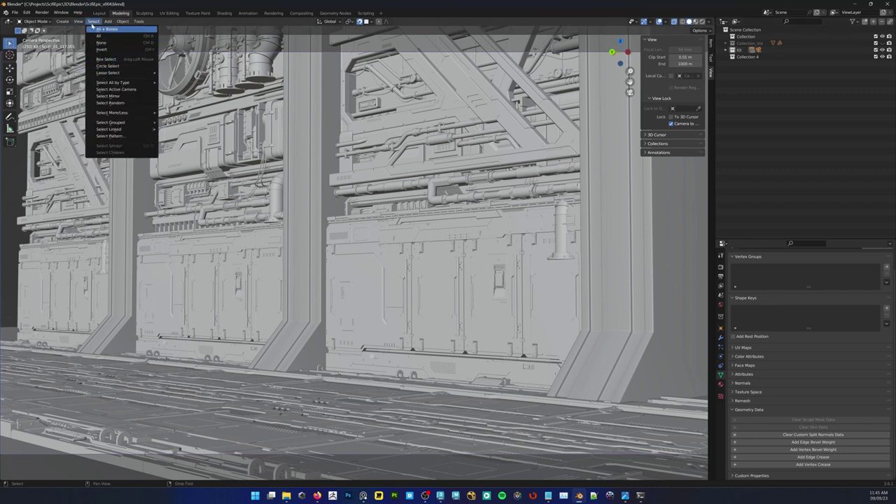
left_click(77, 21)
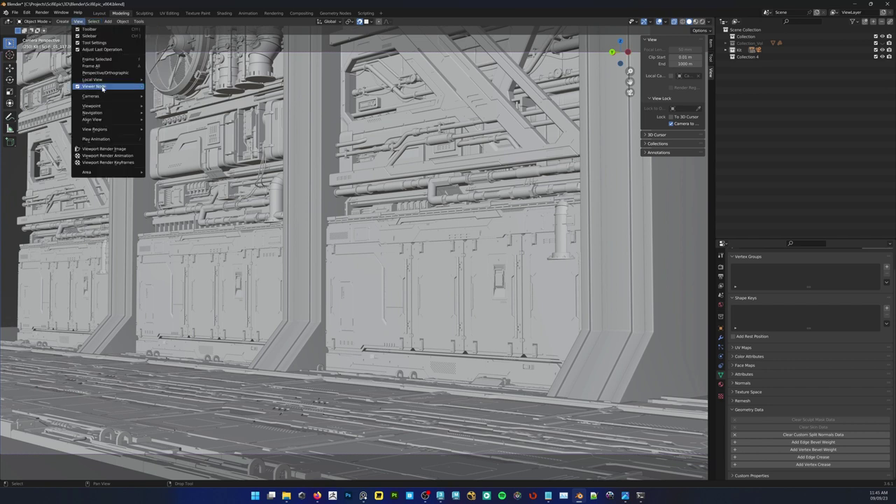
mouse_move(105, 95)
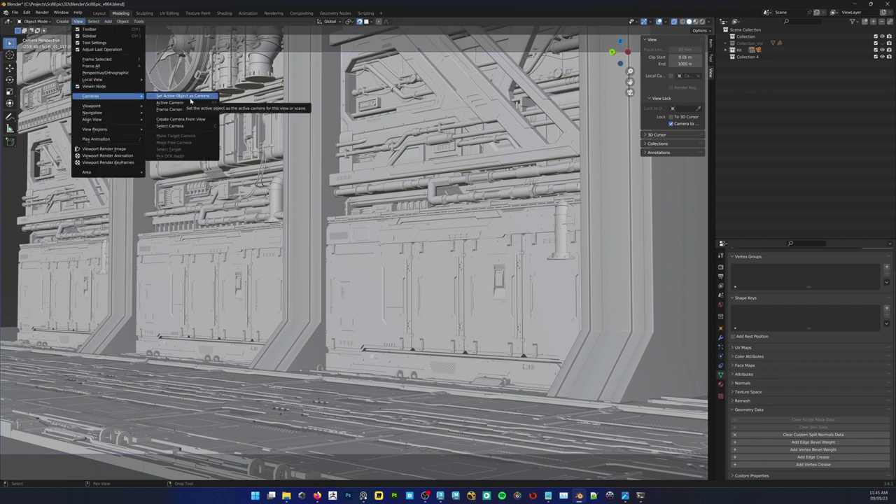
left_click(180, 130)
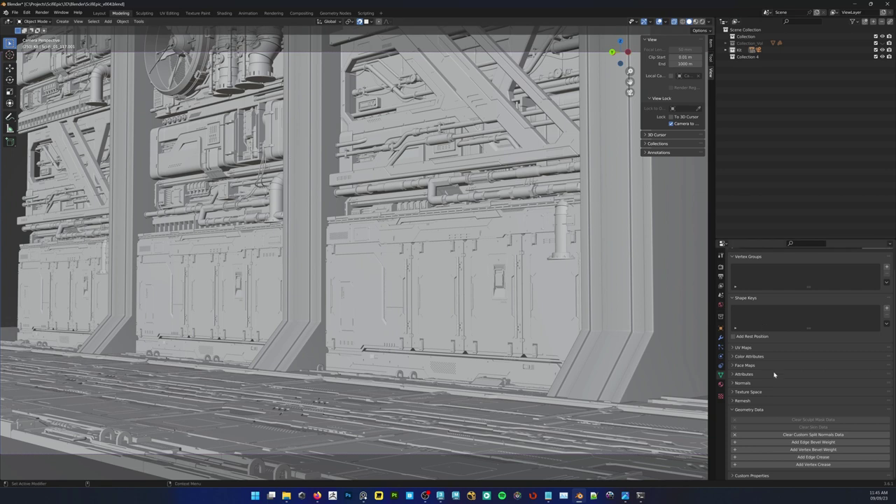
Filter the scene's object list with "*camera" and select the Camera to show its lens properties
key("KP_Decimal")
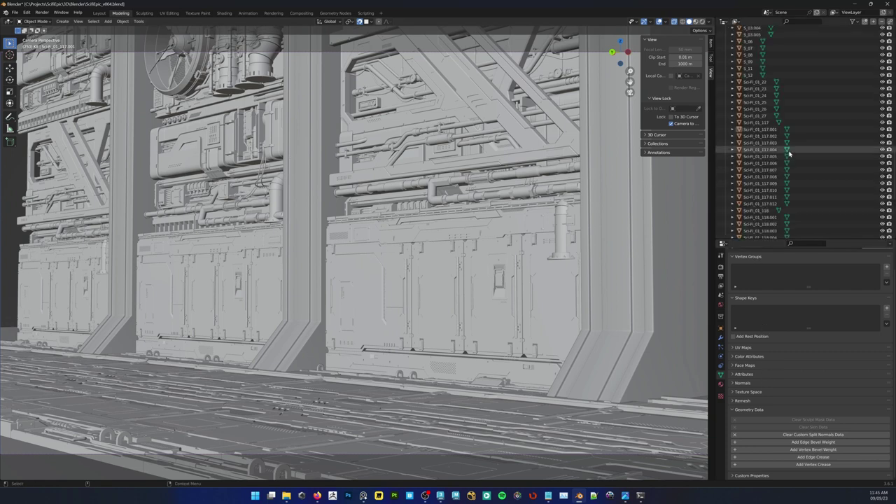
scroll(800, 102, "down", 8)
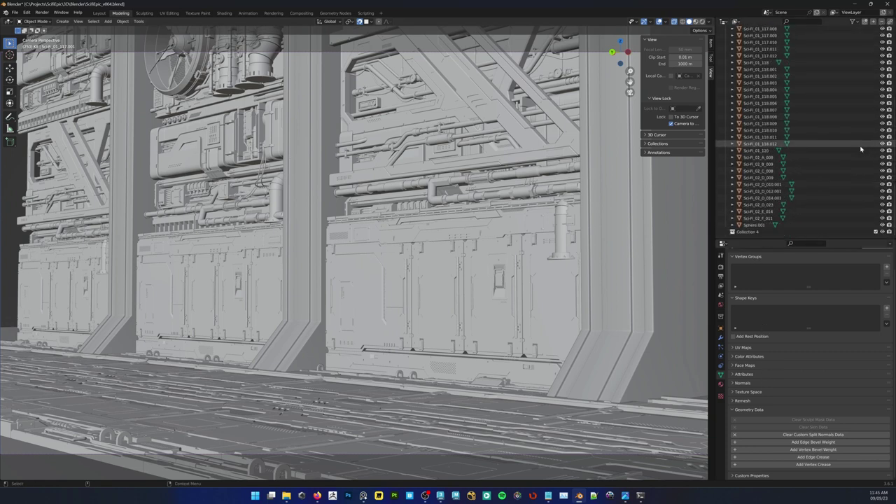
scroll(798, 193, "up", 7)
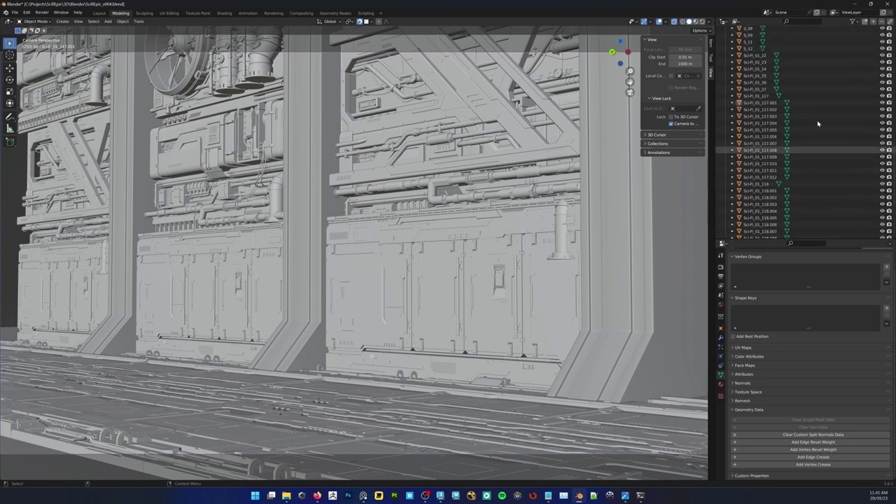
key("ctrl+f")
type("*camera")
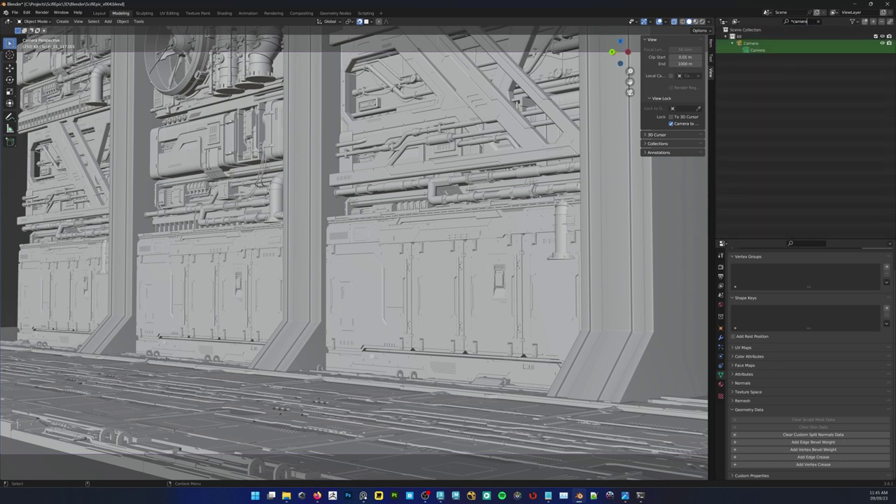
double_click(772, 51)
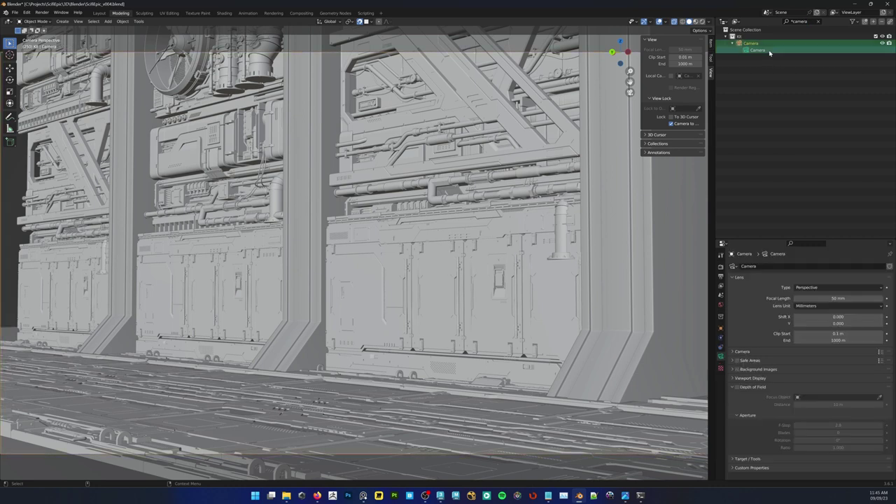
Try a focal length of 20 mm for the perspective camera
left_click(739, 288)
left_click(838, 299)
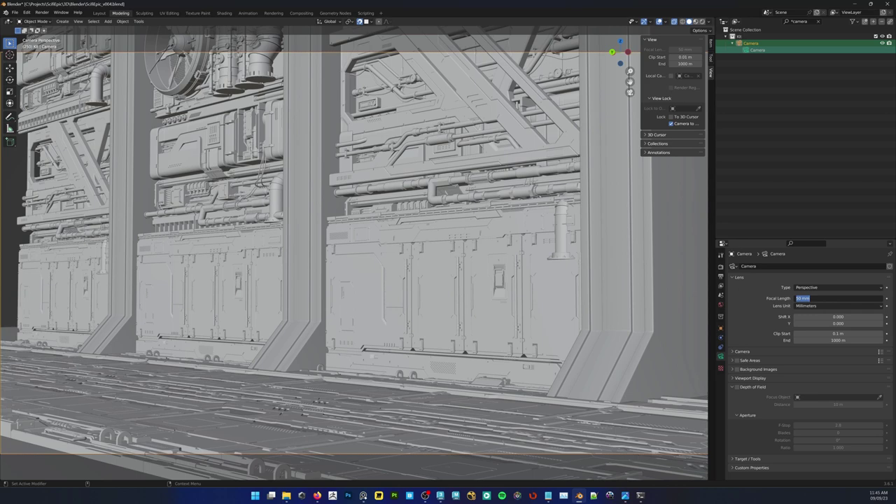
type("20")
key("Return")
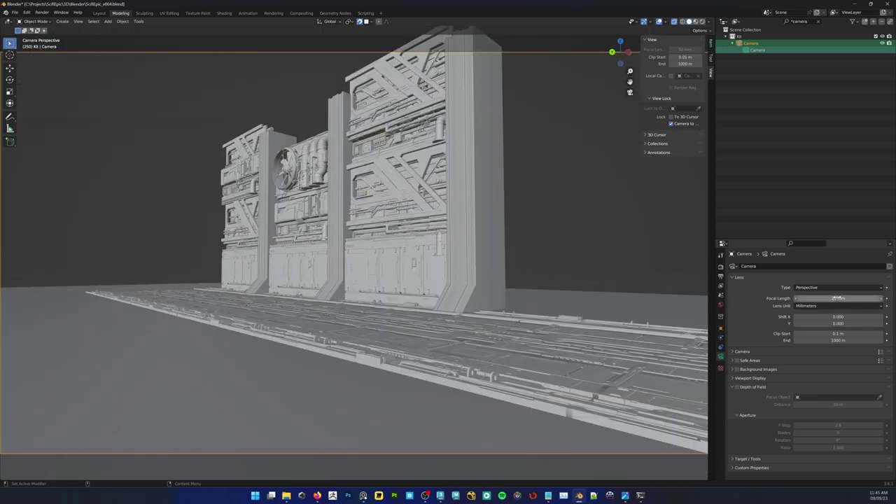
Set the camera's focal length to 30 mm and reframe the shot closer to the wall and floor
left_click(837, 298)
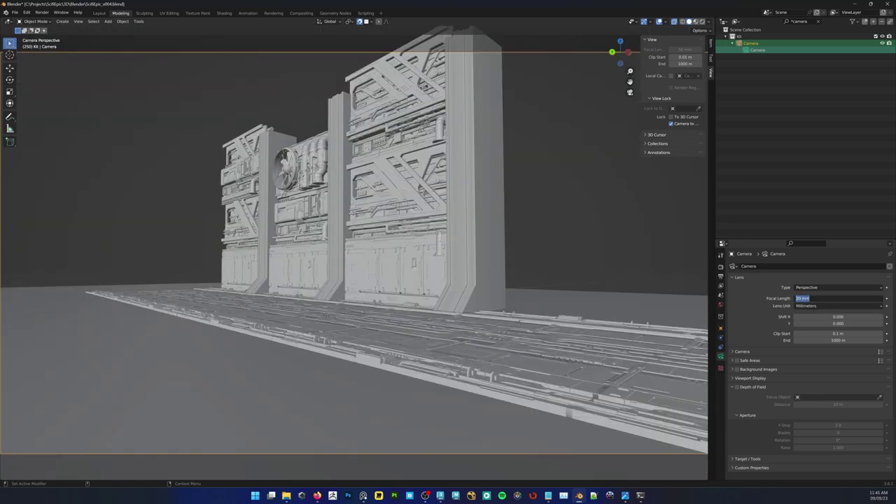
type("30")
key("Return")
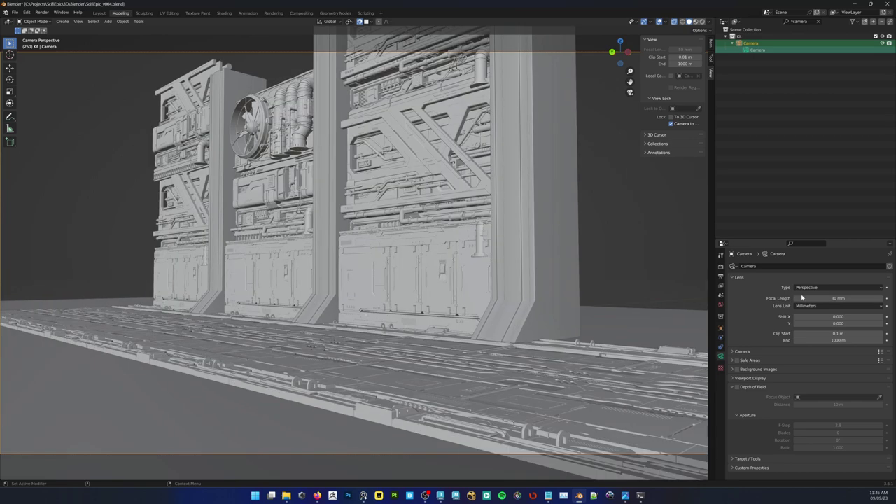
middle_click_drag(385, 283, 440, 265)
scroll(432, 276, "up", 3)
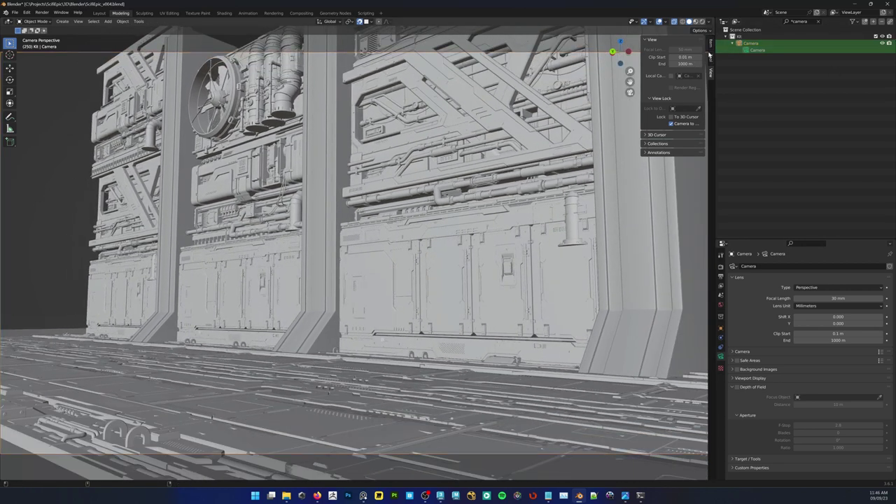
Unlock the camera from the view and save the file
left_click(671, 124)
key("ctrl+s")
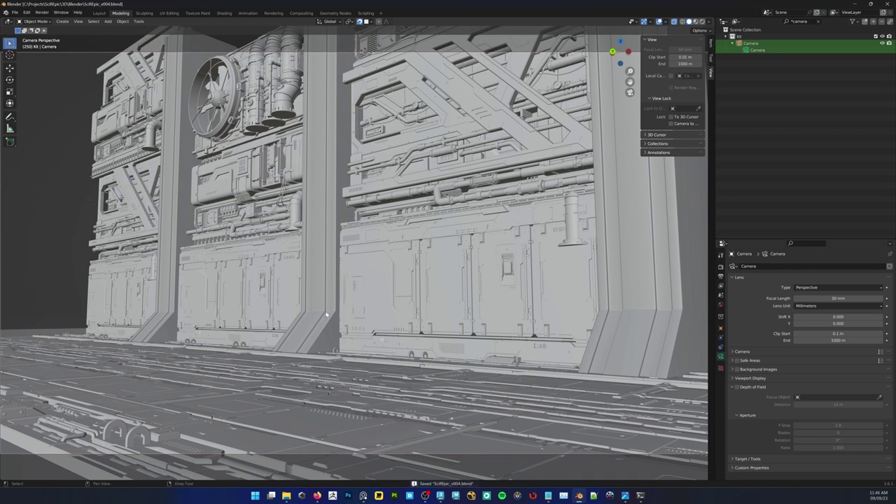
Select the three wall pillars together, move them slightly outward from the wall panels, and deselect them
left_click(326, 314)
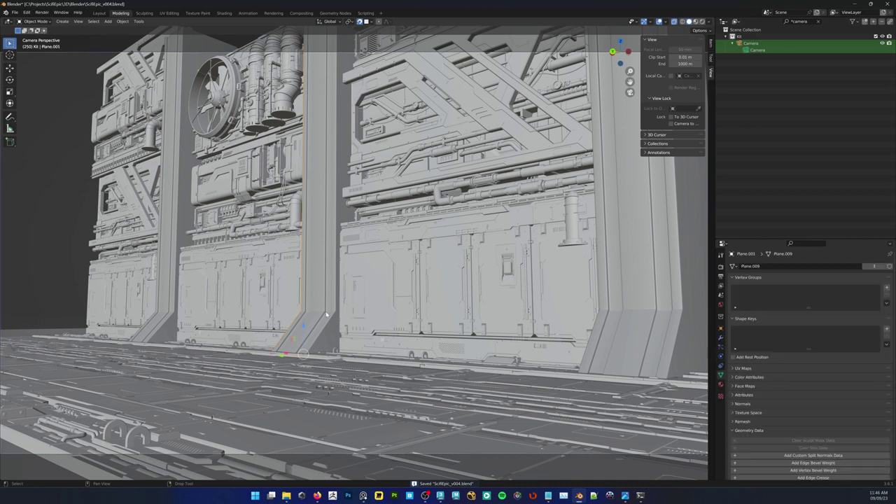
left_click(166, 287)
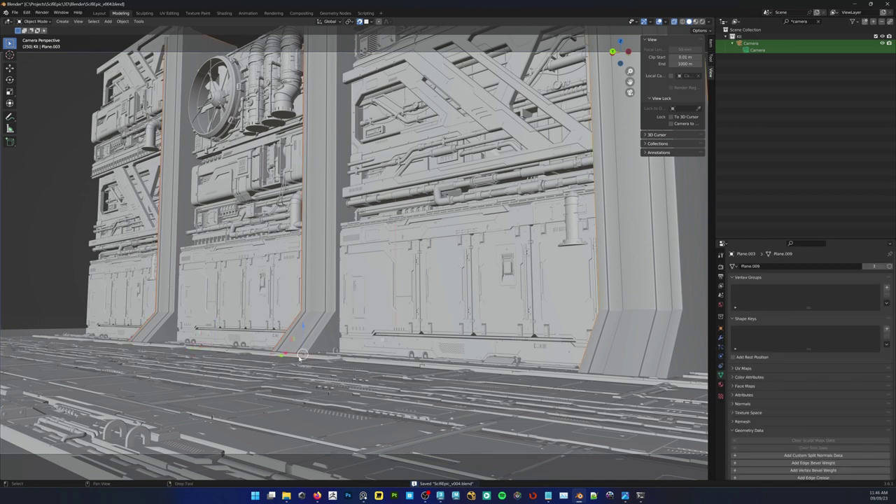
left_click_drag(284, 357, 276, 357)
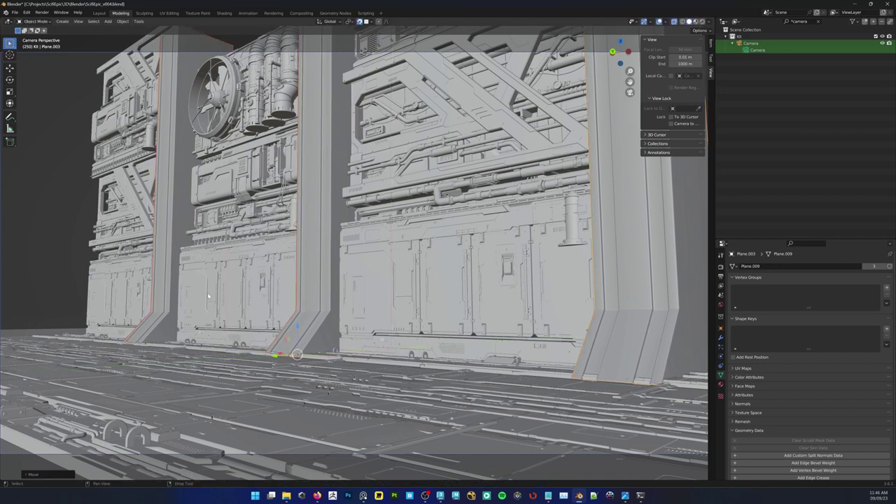
left_click(56, 226)
Select the middle pillar beside the fan panel and save the file
left_click(324, 309)
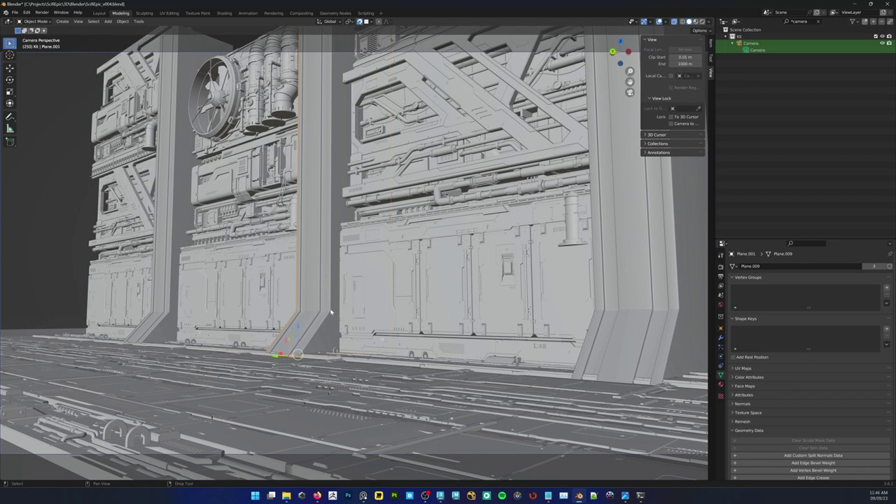
left_click(75, 222)
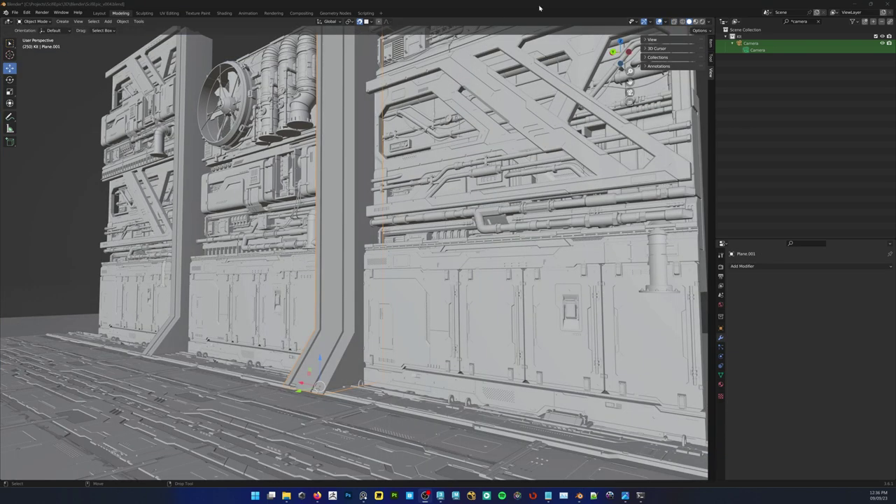
left_click(539, 8)
key("ctrl+s")
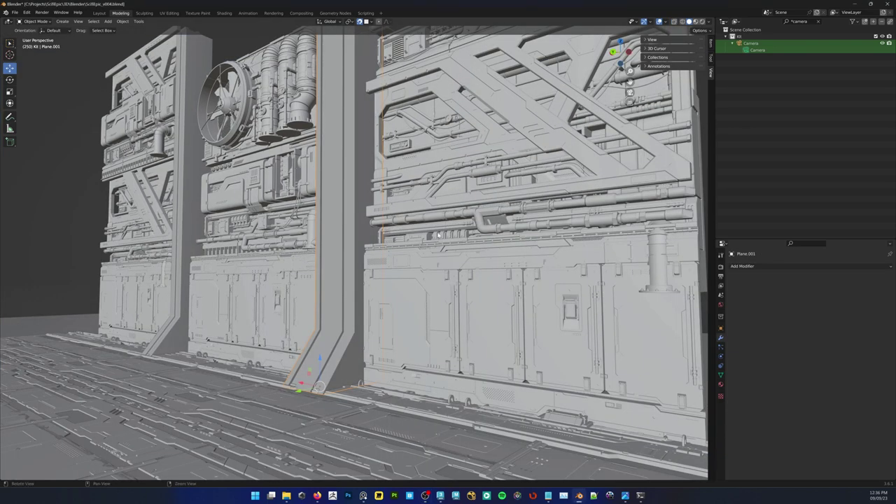
Isolate the middle pillar in local view and enter Edit Mode on it
middle_click_drag(438, 236, 427, 241)
middle_click_drag(367, 279, 364, 278)
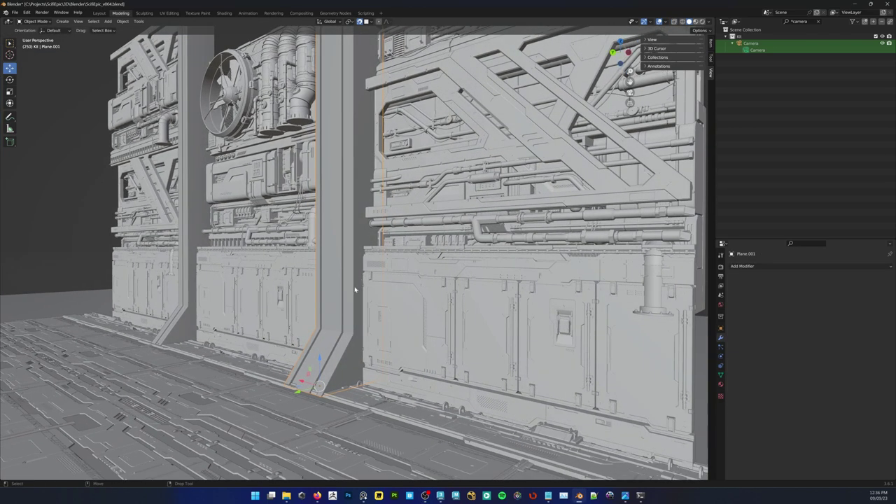
scroll(348, 350, "up", 2)
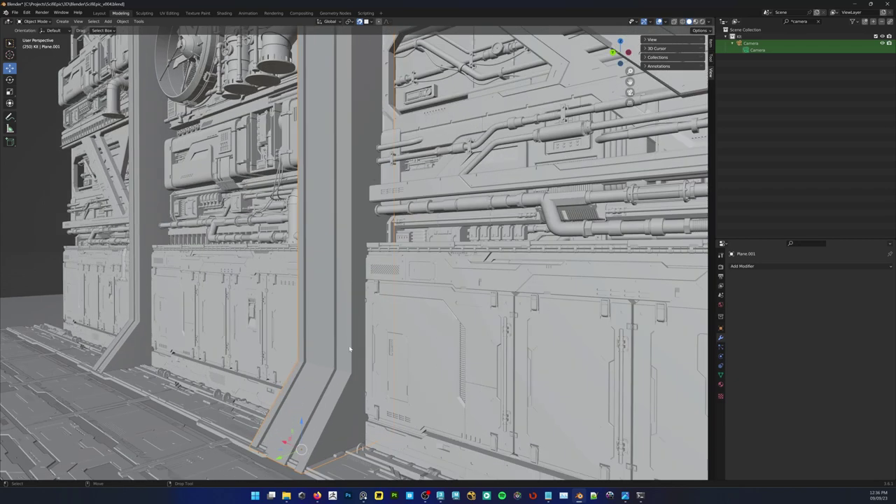
middle_click_drag(350, 350, 329, 340)
key("KP_Divide")
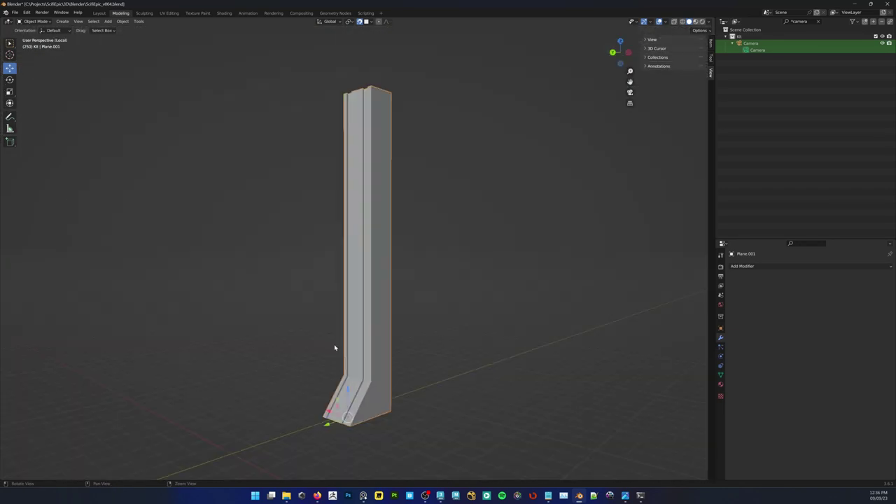
scroll(355, 416, "up", 3)
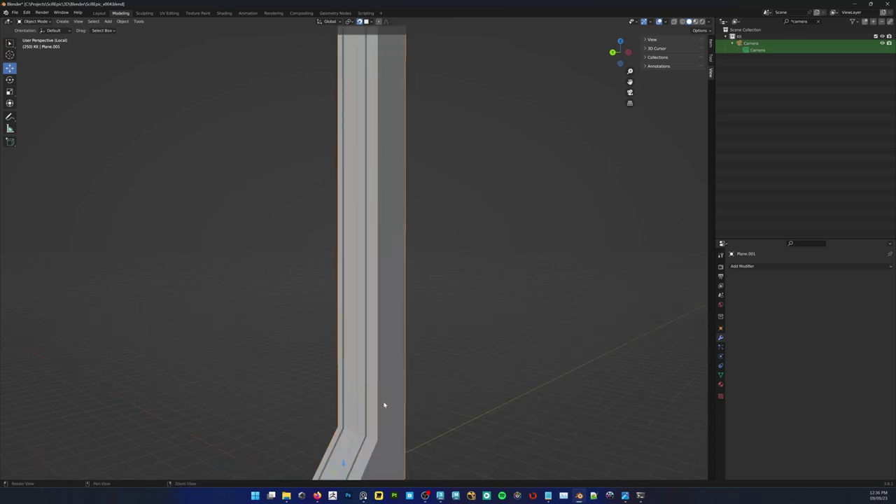
scroll(383, 404, "down", 3)
middle_click_drag(384, 405, 402, 336)
key("Tab")
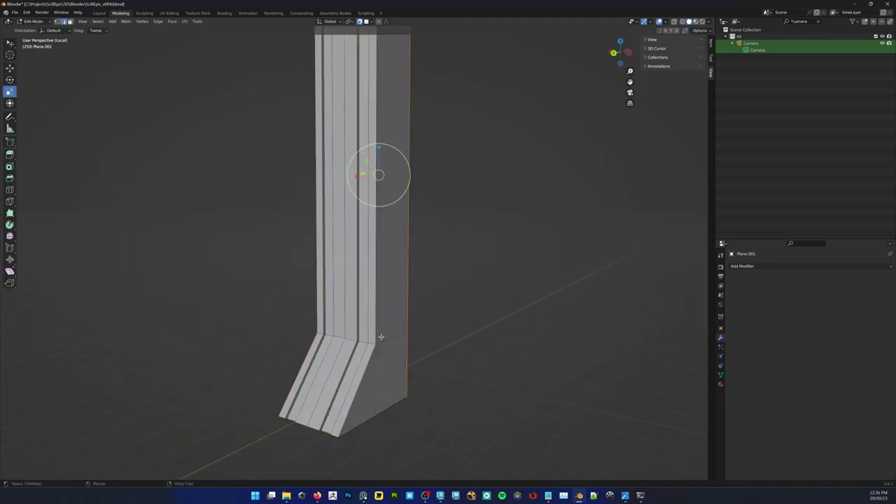
Select the horizontal edge loop around the pillar's lower bend and bevel it by about 0.109 m
left_click(381, 339)
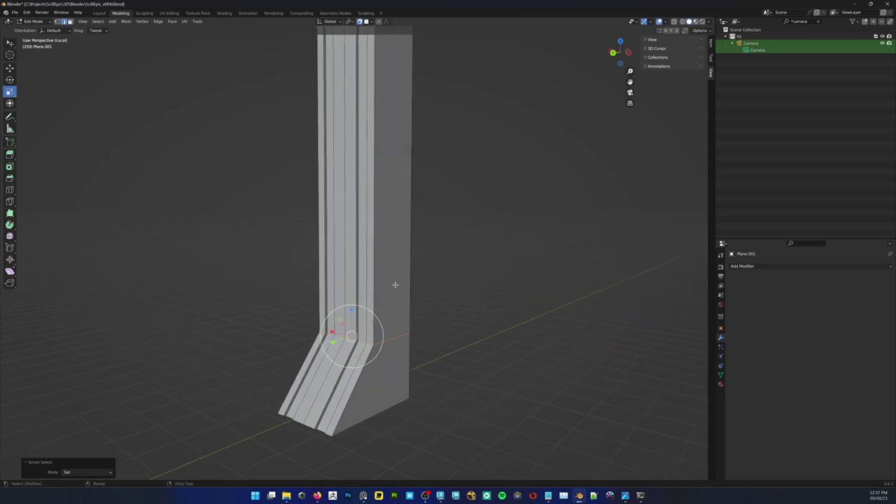
key("shift+space")
left_click(361, 315)
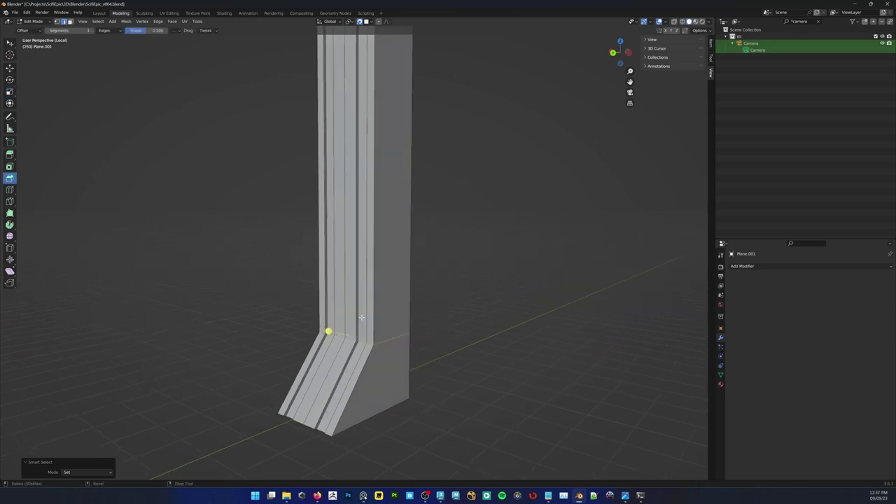
left_click_drag(328, 329, 322, 330)
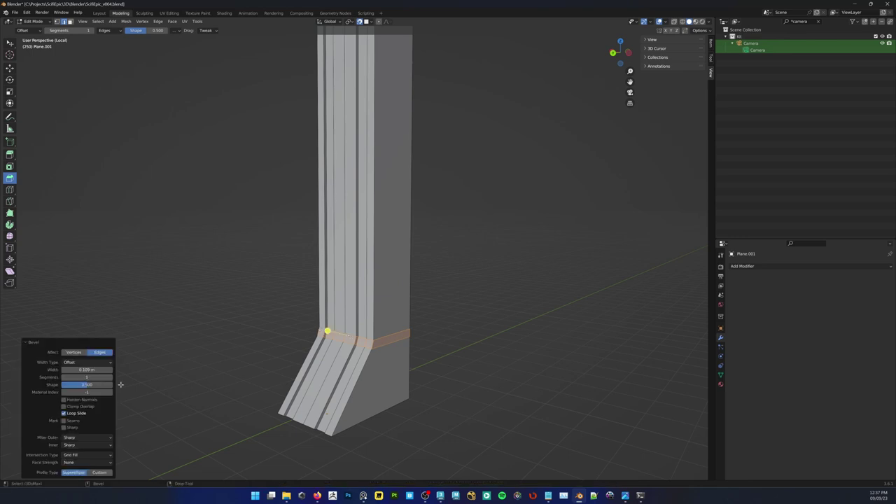
Set the bend's bevel to 5 segments and widen it to about 0.159 m
left_click(77, 377)
type("5")
key("Return")
left_click_drag(86, 369, 98, 369)
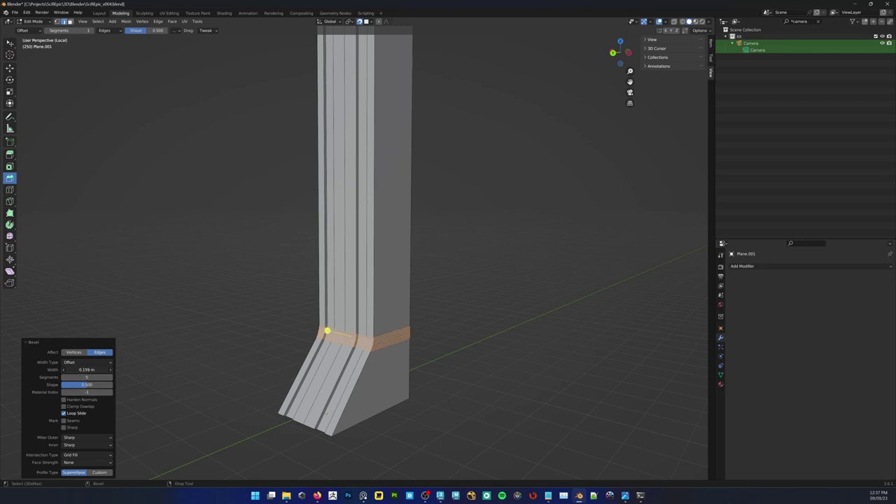
middle_click_drag(246, 368, 245, 370)
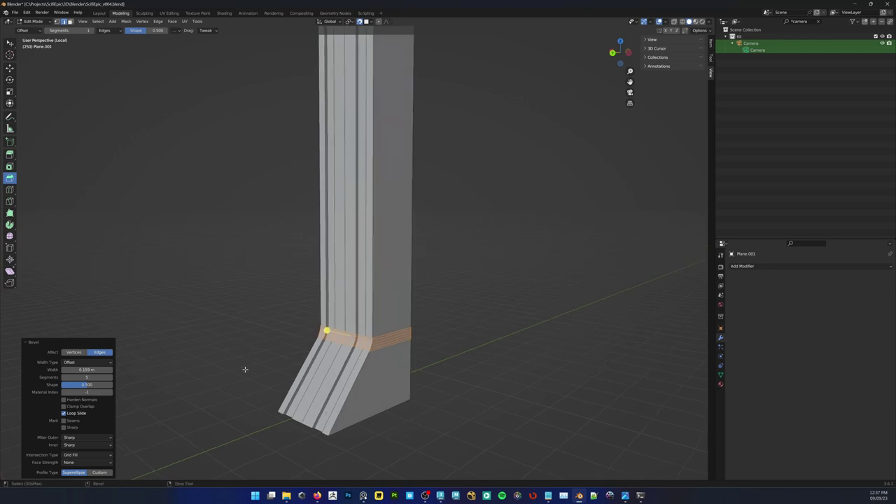
Select the full-height vertical strip of faces at the middle of the pillar's front, including the bend, and delete it
key("w")
scroll(310, 326, "up", 2)
left_click(261, 318)
middle_click_drag(261, 318, 329, 353)
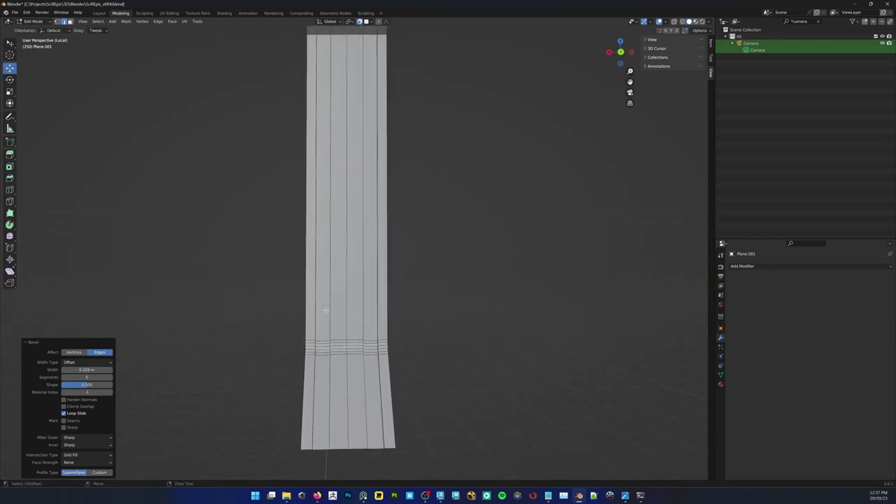
key("3")
left_click(335, 366)
left_click(336, 351, "alt")
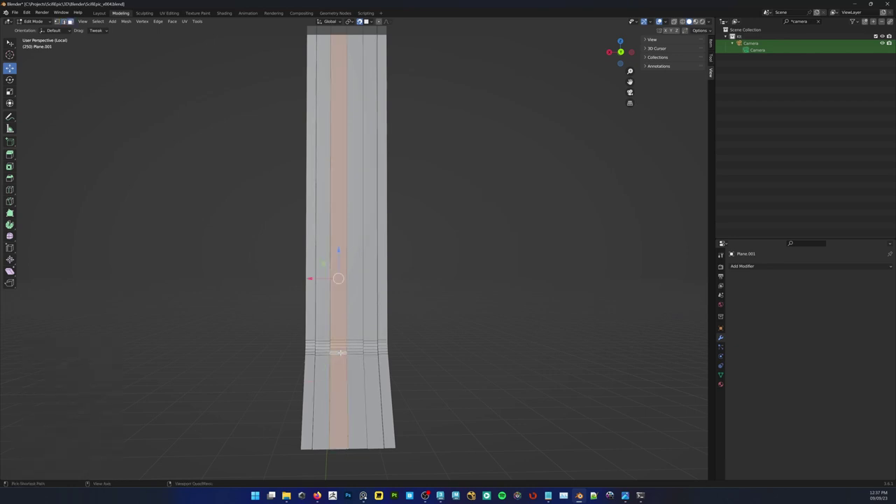
key("x")
key("f")
left_click(318, 316, "alt")
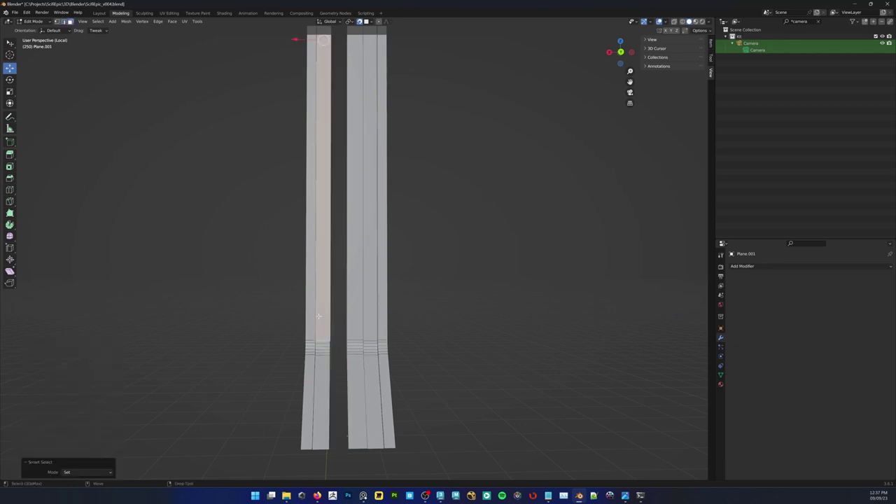
left_click(320, 350)
left_click(320, 376)
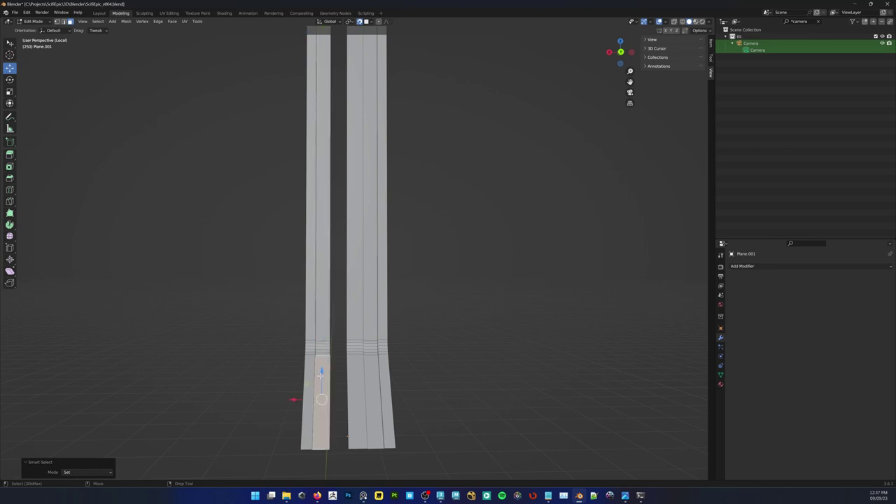
middle_click_drag(321, 399, 350, 402)
left_click(289, 363)
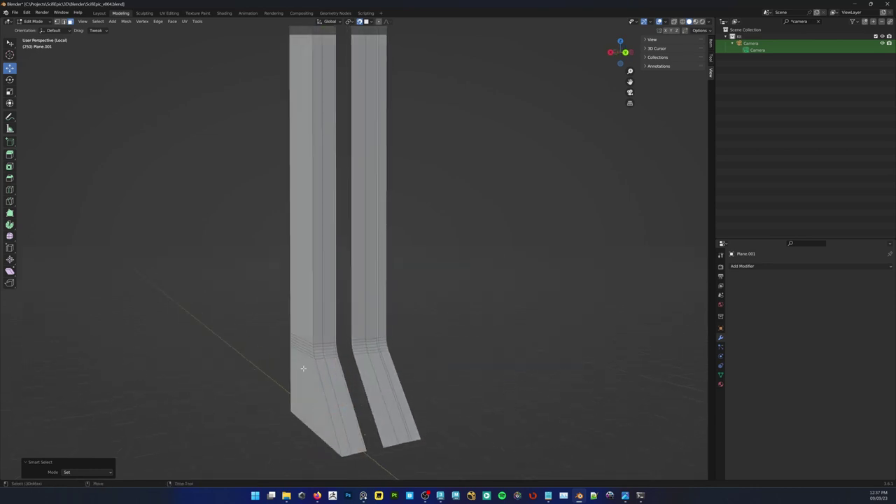
left_click(303, 368)
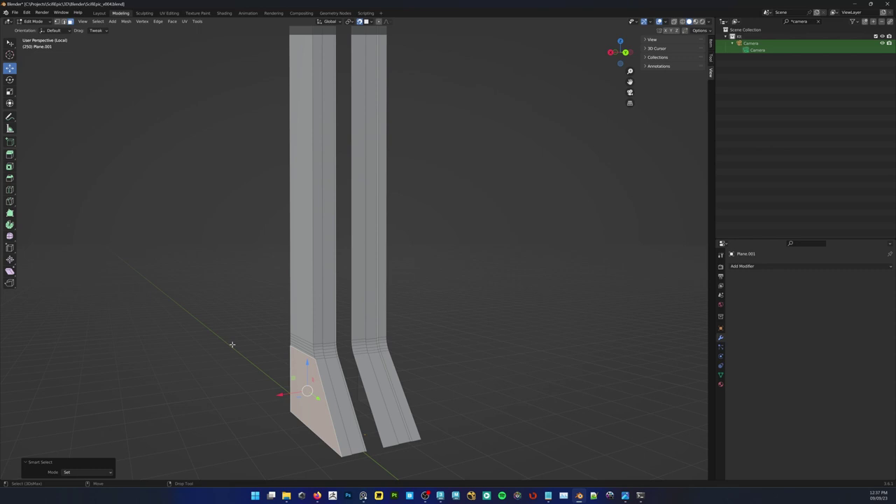
left_click(232, 344)
left_click(315, 383)
middle_click_drag(422, 294, 410, 292)
left_click(100, 145)
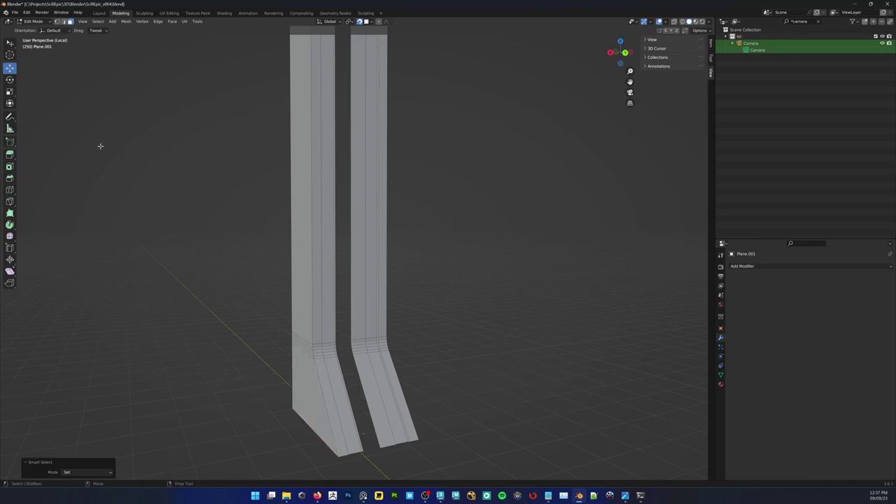
key("w")
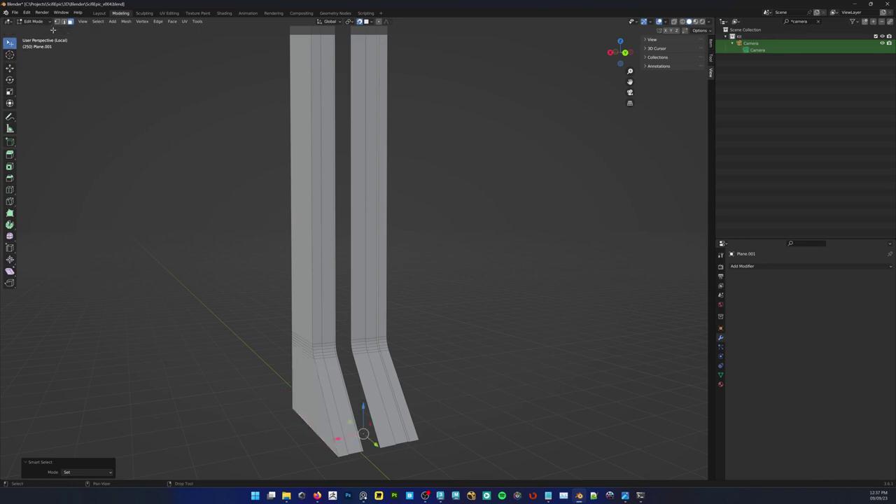
right_click(294, 251)
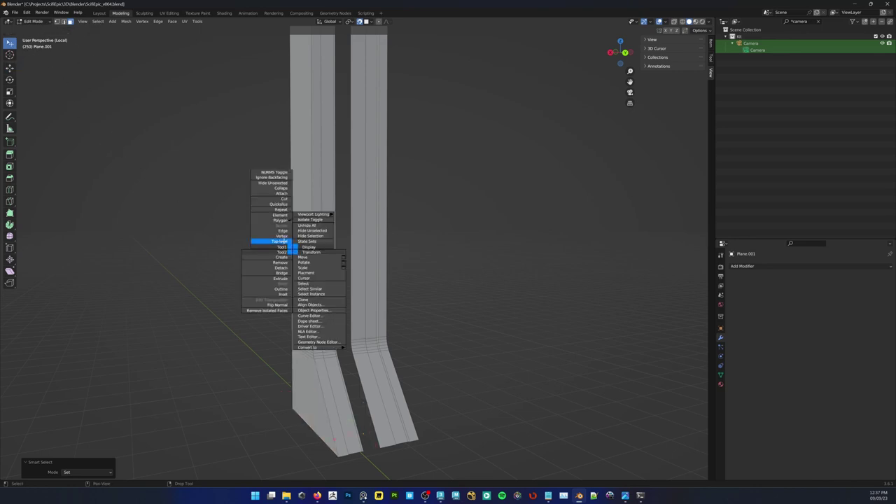
left_click(283, 242)
middle_click_drag(320, 274, 315, 277)
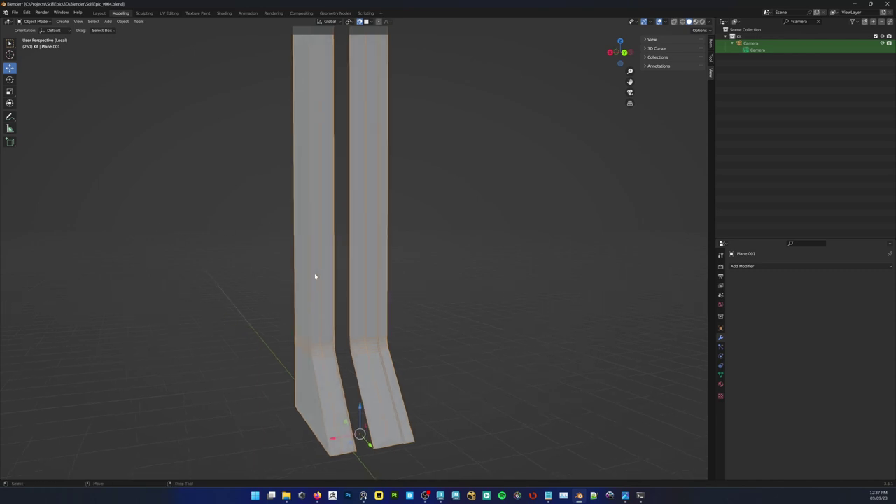
Grow a face selection across the detached pillar half with the closed side near the gap and delete those faces
key("Tab")
left_click(321, 318)
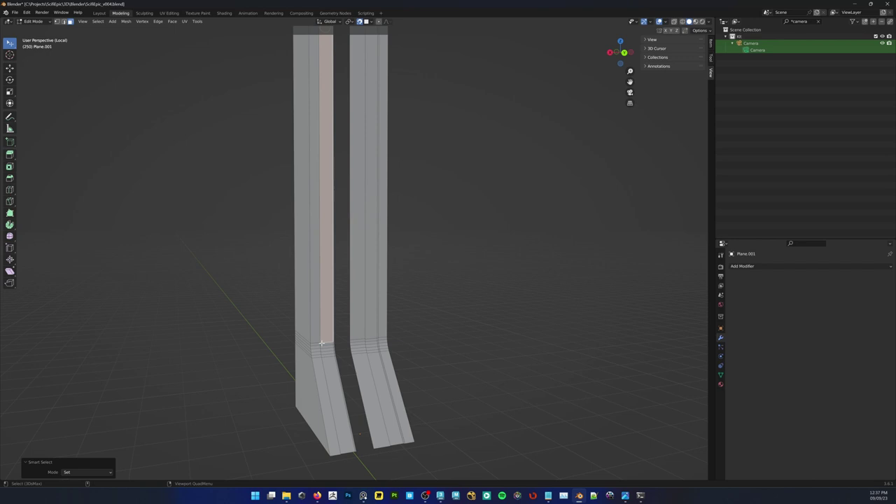
key("ctrl+KP_Add")
key("ctrl+KP_Add")
key("ctrl+KP_Add")
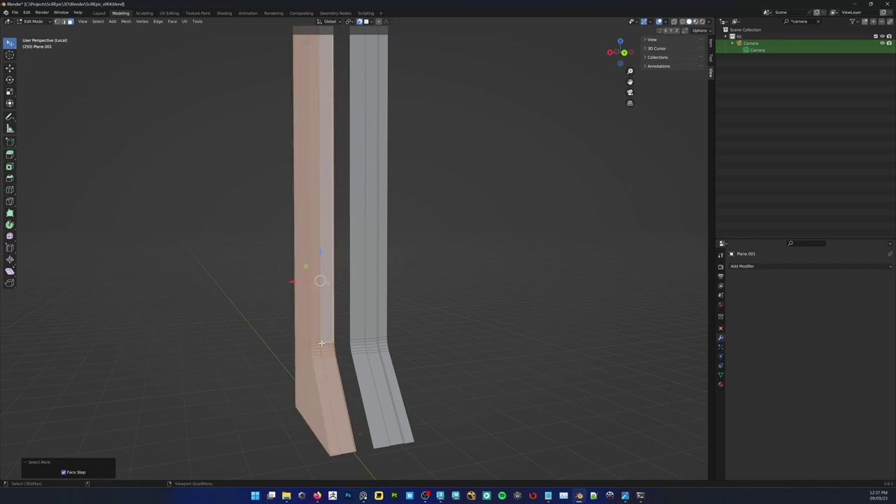
key("Delete")
Return to Object Mode and add a Mirror modifier to the remaining half of the pillar
middle_click_drag(410, 272, 383, 275, "alt")
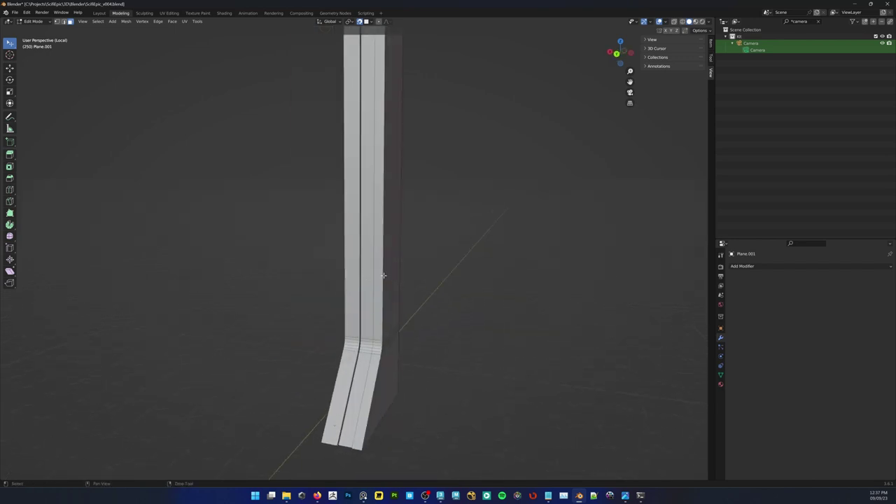
right_click(384, 275)
left_click(361, 268)
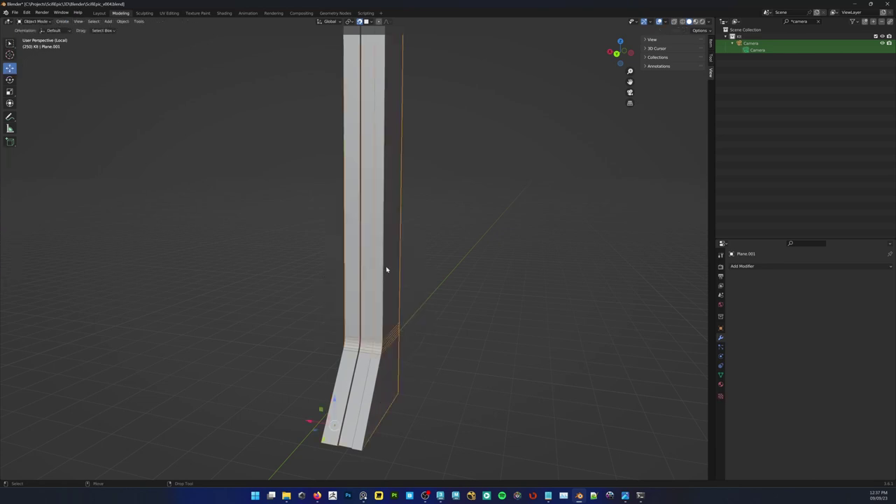
middle_click_drag(418, 266, 422, 266)
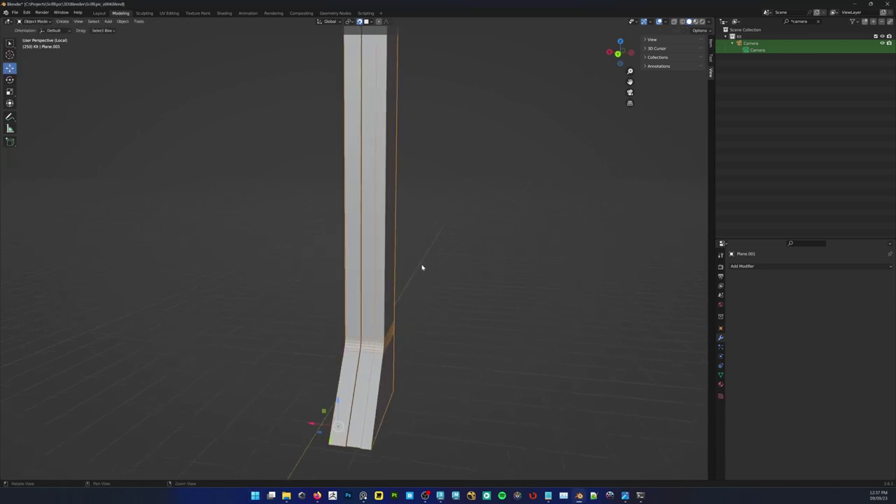
key("F3")
type("mirr")
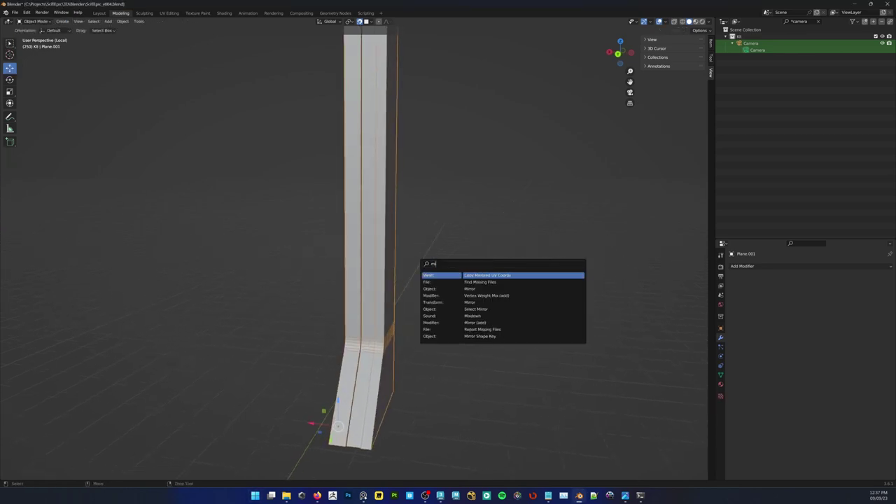
key("Down")
key("Down")
key("Down")
key("Down")
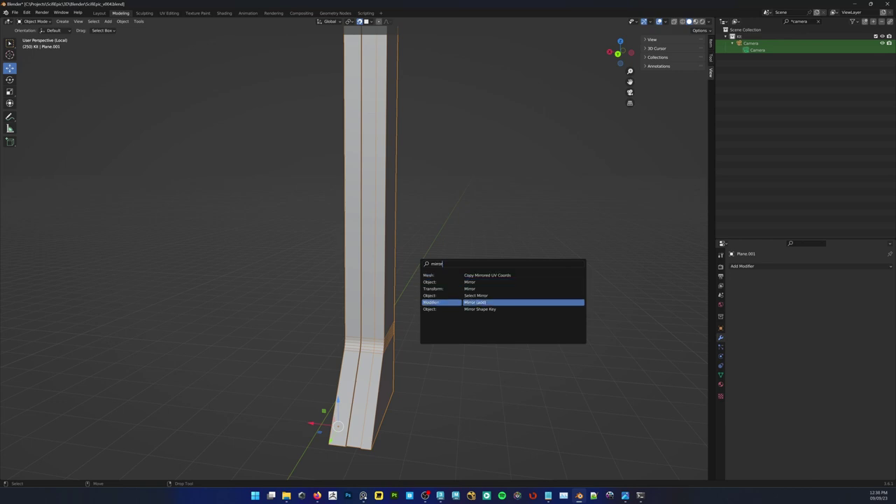
key("Return")
Inspect the mirrored pillar's lower bend and side profile up close
mouse_move(400, 306)
middle_mouse_down()
mouse_move(478, 286)
mouse_move(392, 310)
middle_mouse_up()
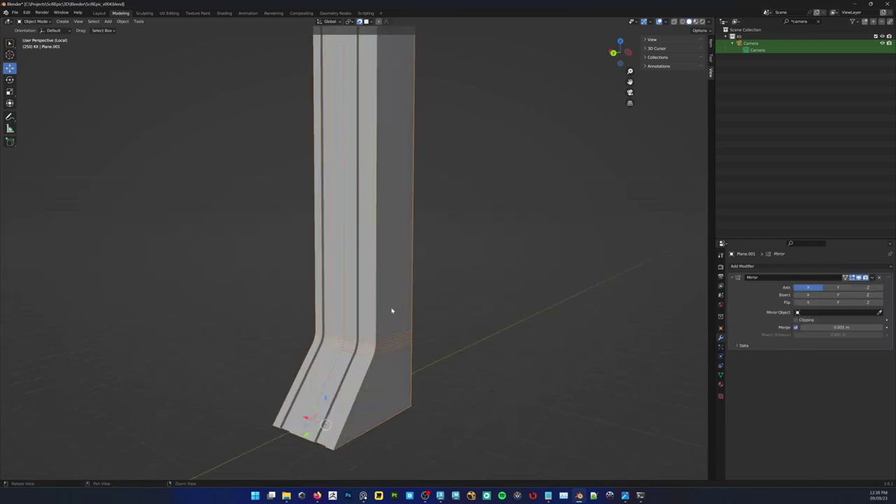
left_click(422, 320)
right_click_drag(380, 334, 441, 342, "alt")
middle_click_drag(378, 325, 371, 273, "alt")
right_click_drag(377, 308, 402, 331, "alt")
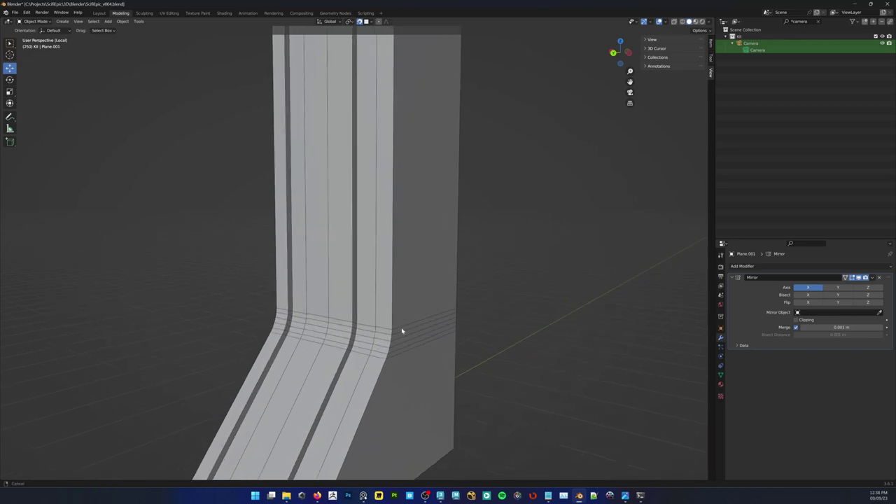
middle_click_drag(401, 330, 381, 232)
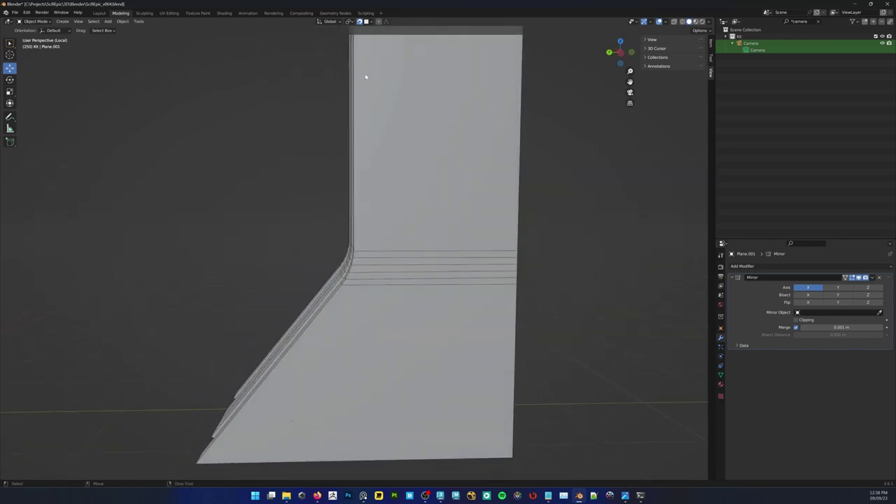
mouse_move(385, 236)
middle_mouse_down()
mouse_move(392, 252)
mouse_move(376, 249)
mouse_move(387, 220)
middle_mouse_up()
left_click(392, 249)
key("Tab")
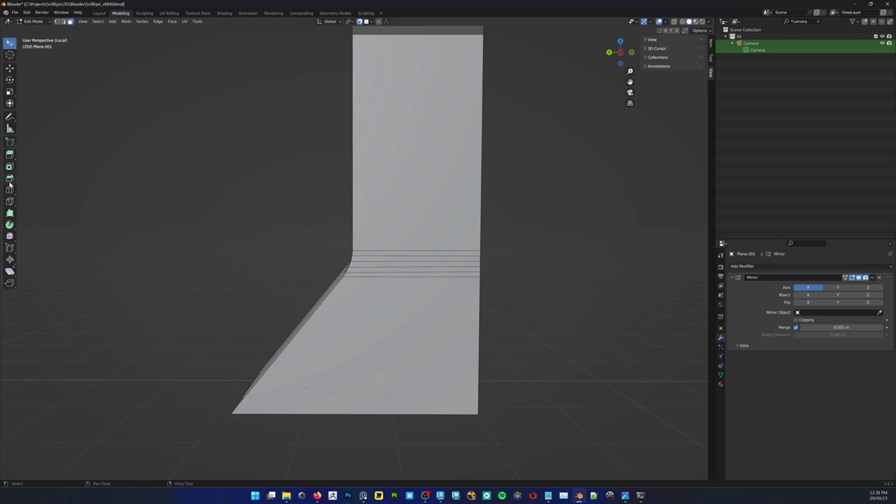
left_click(11, 189)
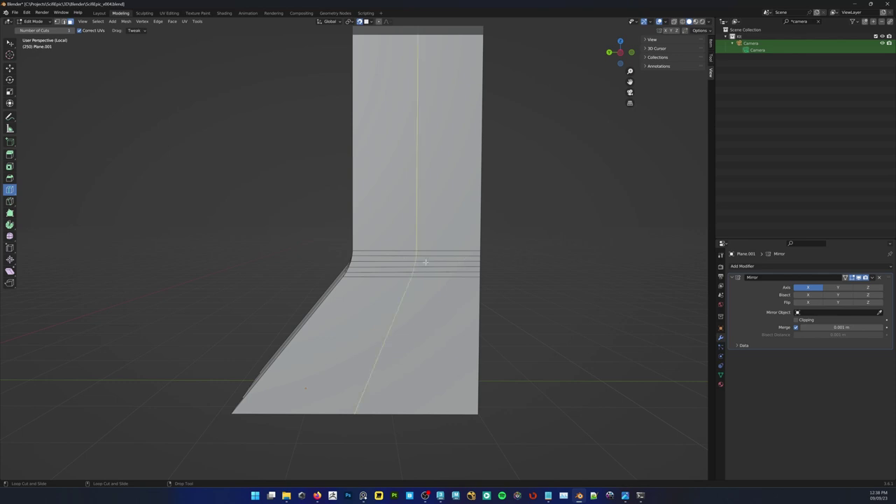
middle_click_drag(236, 232, 248, 231)
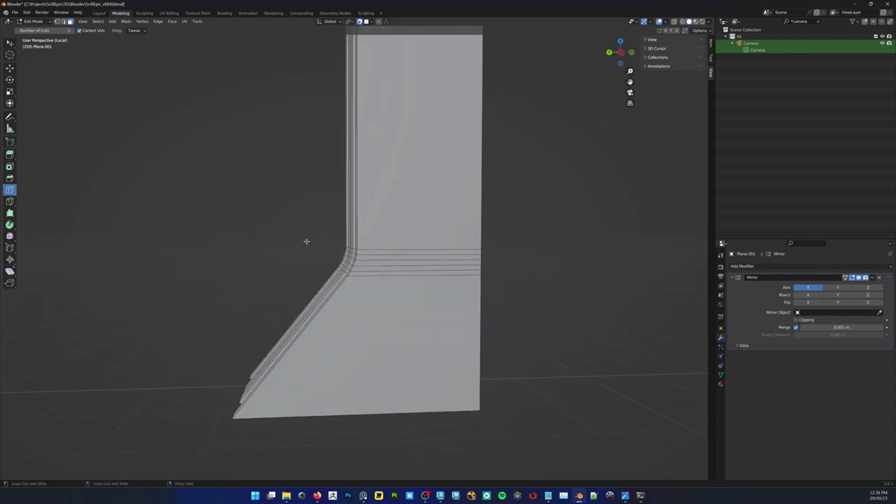
key("Tab")
middle_click_drag(294, 248, 334, 254)
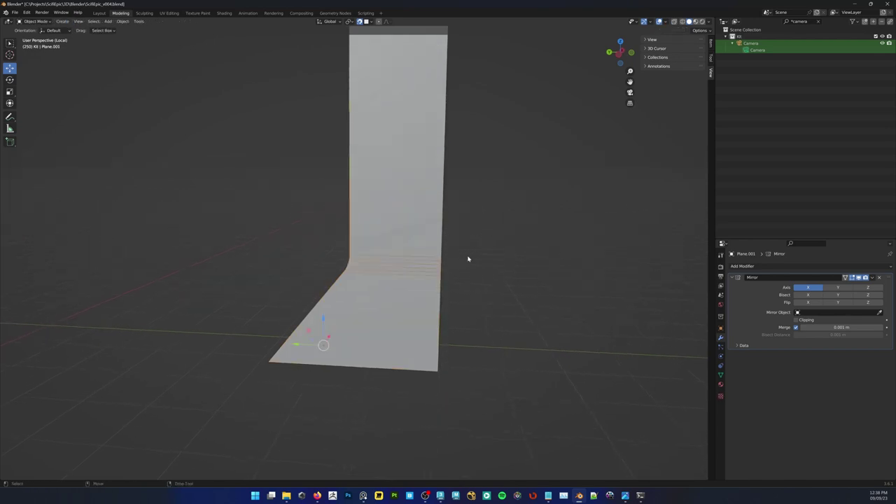
middle_click_drag(492, 240, 430, 278)
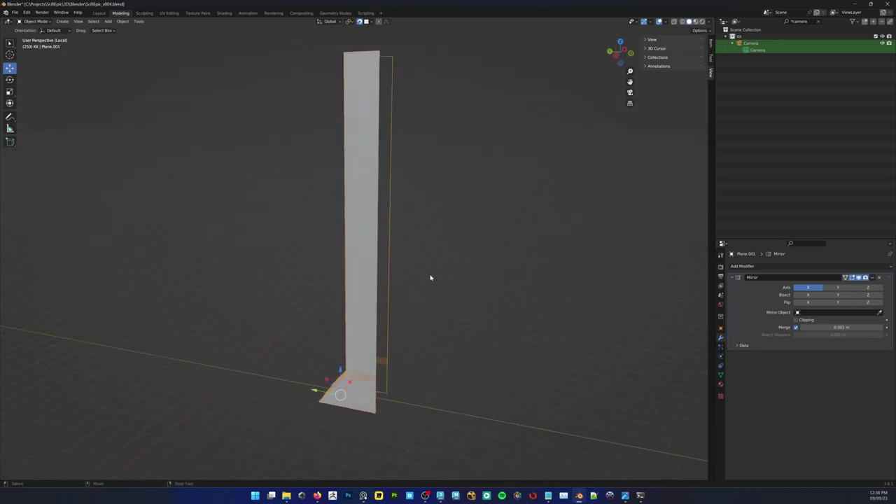
left_click(382, 348)
left_click_drag(423, 327, 373, 435)
key("Delete")
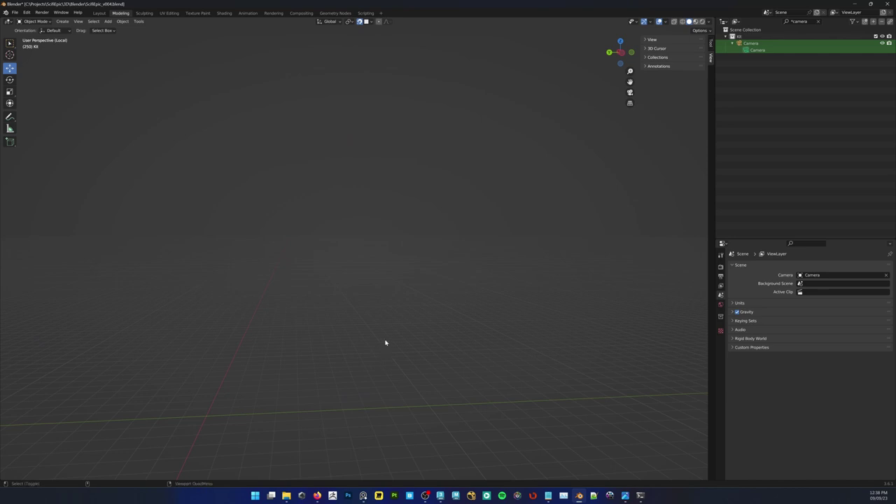
key("ctrl+z")
Enter Edit Mode on the mirrored pillar, select its wide side faces and delete them
middle_click_drag(399, 315, 415, 301)
key("Tab")
left_click_drag(423, 303, 374, 448)
Select the outer edge loop along the pillar's open side and extrude it about -0.613 m along Y
middle_click_drag(409, 331, 330, 290)
double_click(316, 320)
right_click(336, 278)
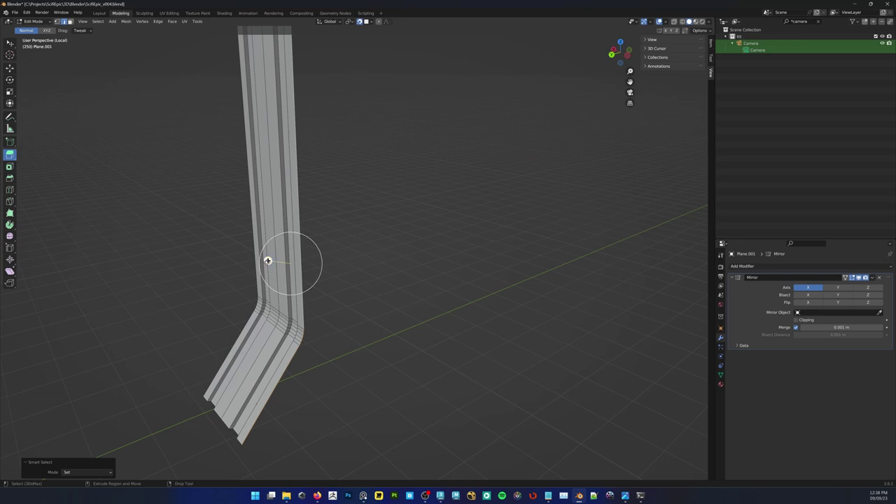
left_click_drag(268, 261, 313, 261)
key("y")
middle_click_drag(371, 269, 399, 262)
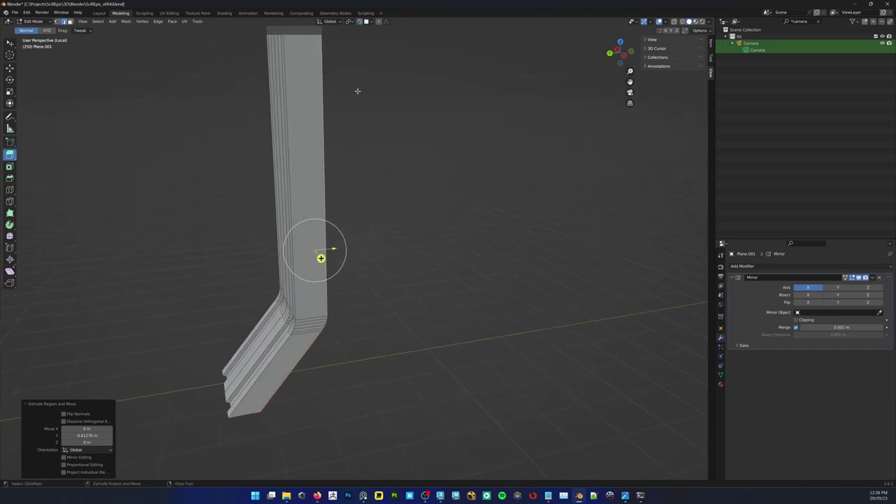
middle_click_drag(320, 257, 324, 257)
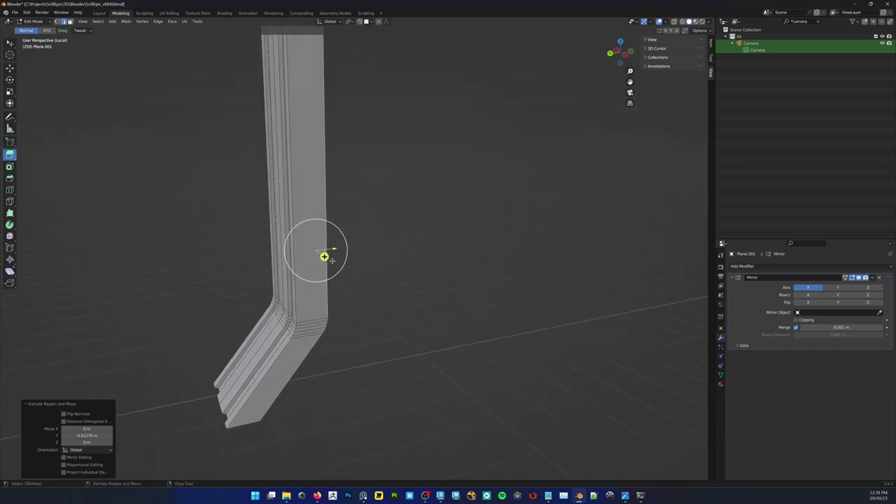
left_click_drag(334, 249, 335, 250)
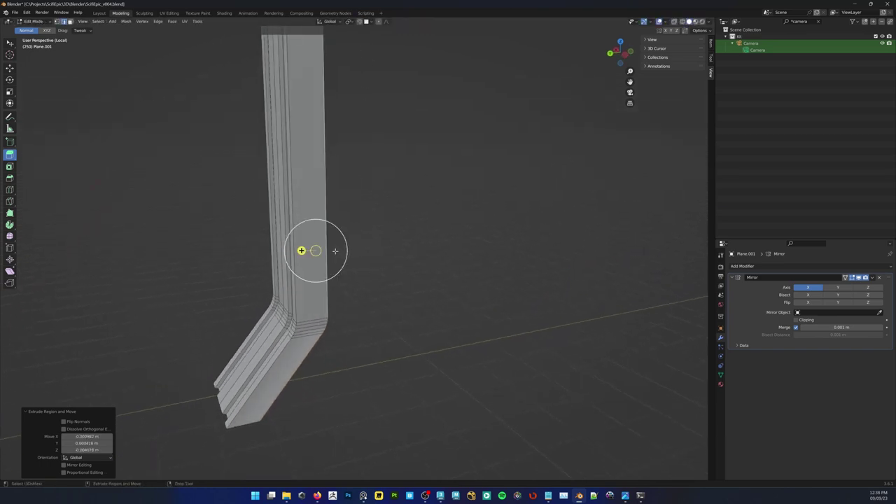
key("ctrl+z")
Select the extruded side's rear edge loop and move it about -0.096 m along Y
key("w")
left_click(356, 262)
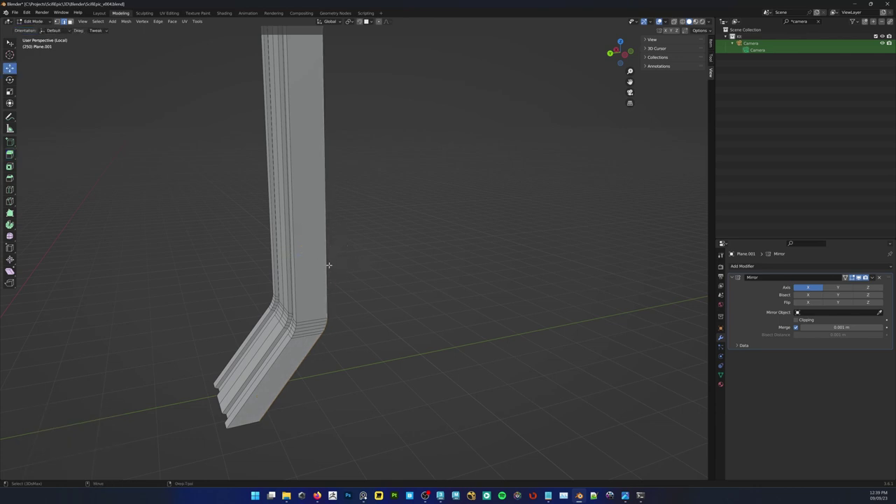
double_click(327, 264)
left_click_drag(299, 253, 293, 252)
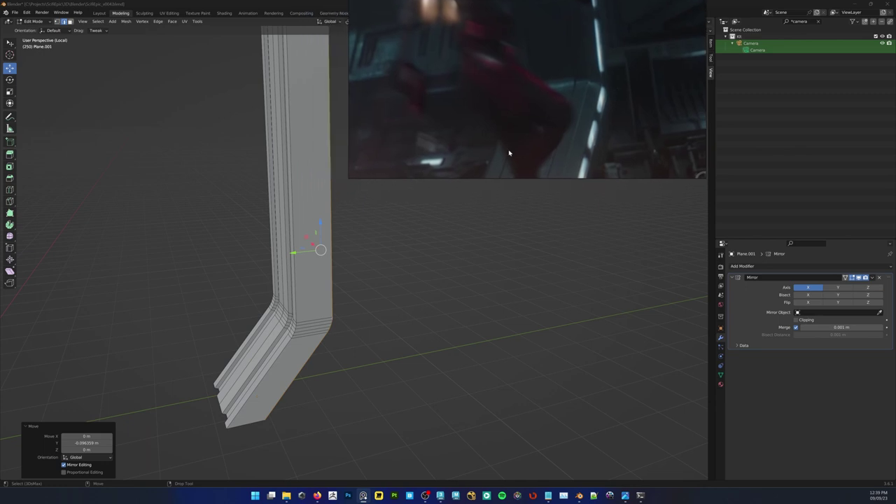
Move the rear edge loop about 0.7 m along Y toward the ribbed front, reducing the side to a thin strip
right_click(390, 300)
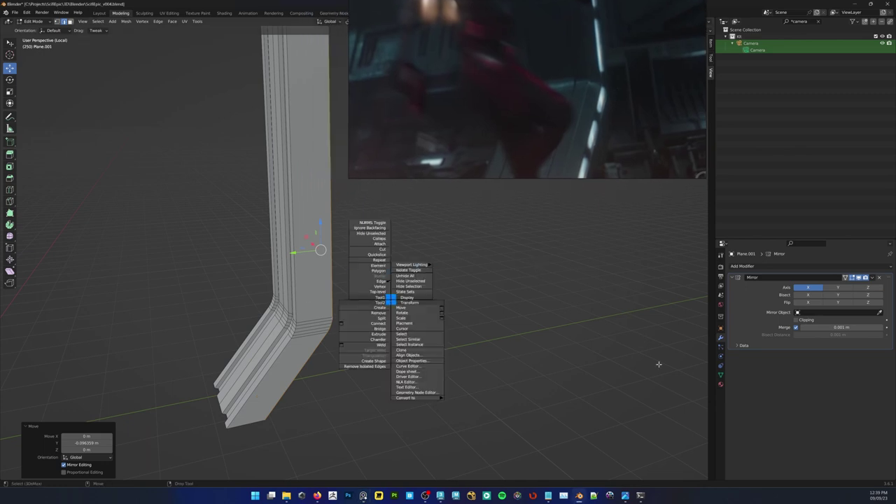
left_click(683, 394)
middle_click_drag(384, 289, 370, 288, "alt")
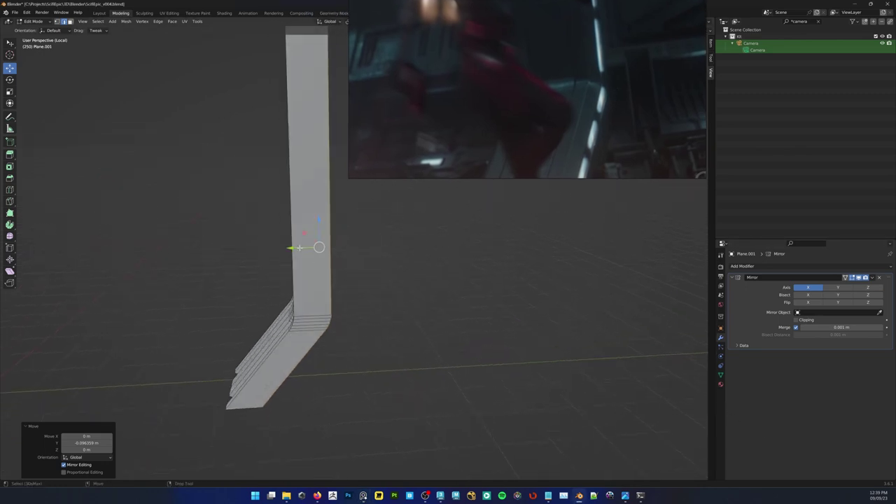
left_click_drag(299, 247, 258, 249)
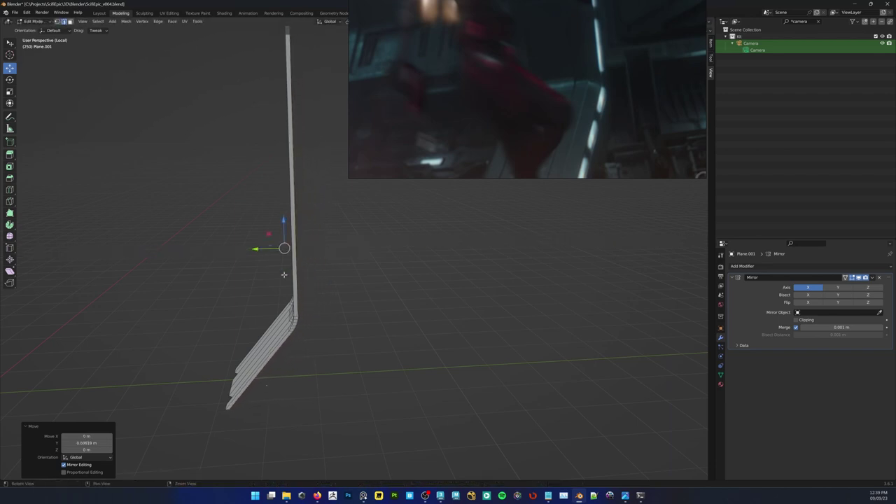
Extrude the pillar's selected rear edge loop about -0.22 m along Y to form a narrow side strip
middle_click_drag(323, 311, 322, 240)
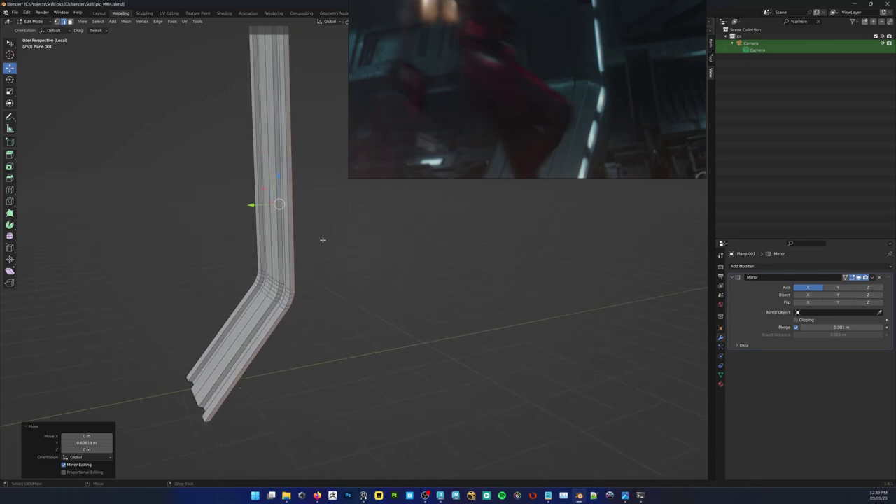
right_click(328, 240)
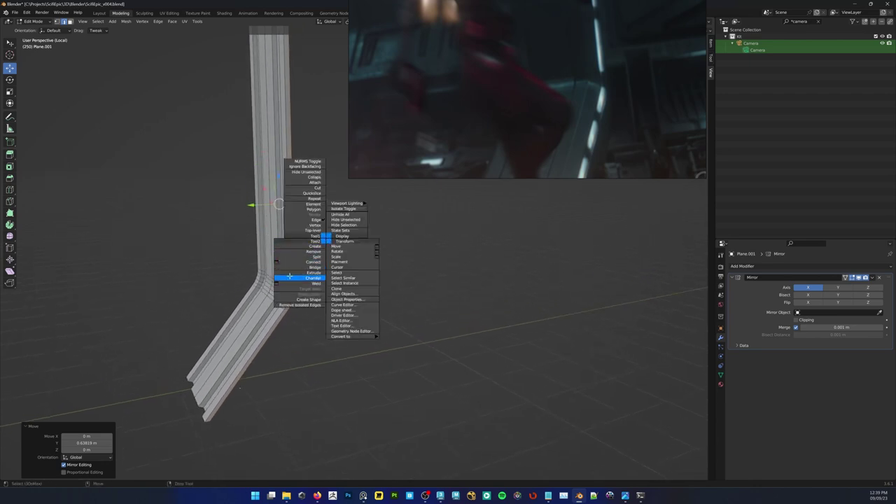
left_click(294, 273)
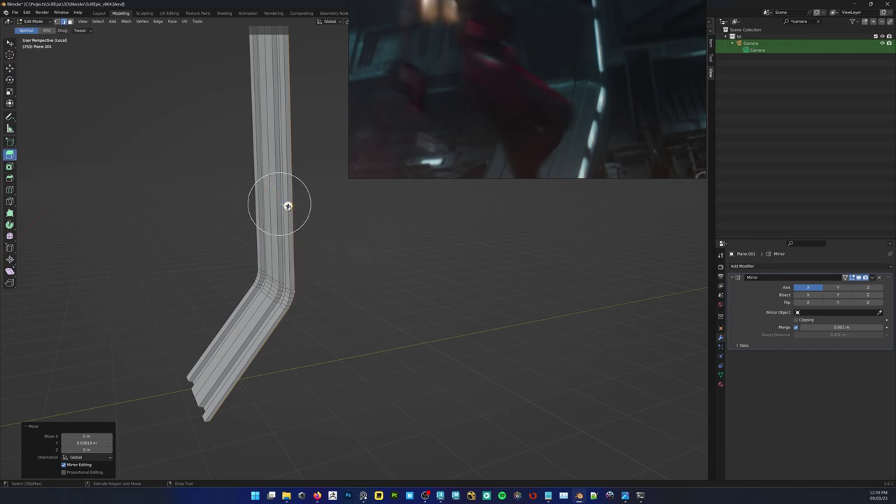
left_click_drag(288, 205, 306, 204)
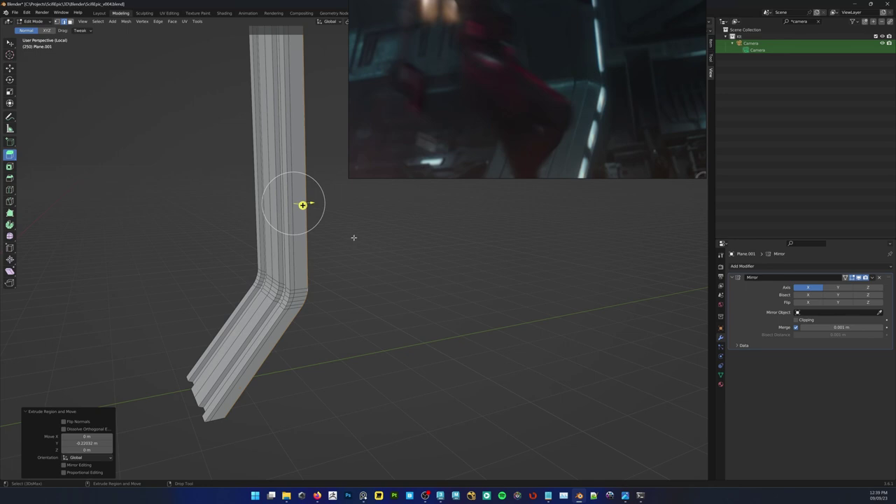
key("w")
Extrude the strip's rear edge loop again, about -3.5 m along Y, to form the pillar's deep side wall
right_click(319, 219)
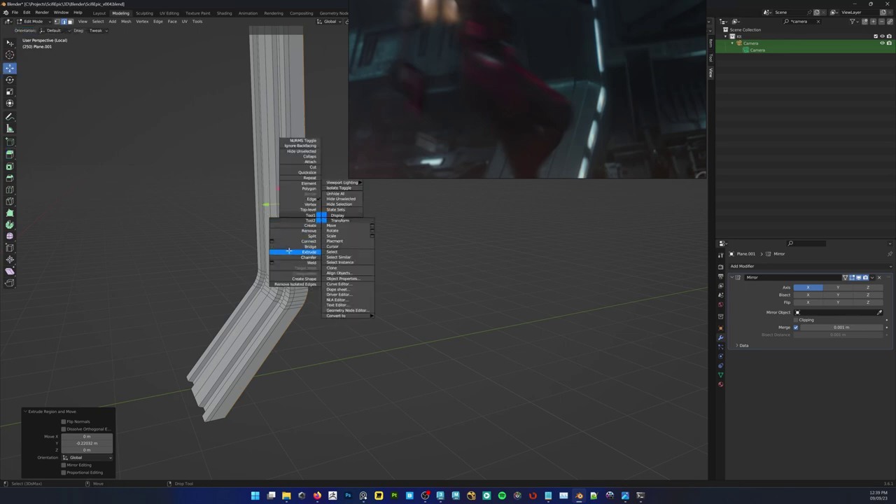
left_click(288, 250)
left_click_drag(303, 205, 483, 210)
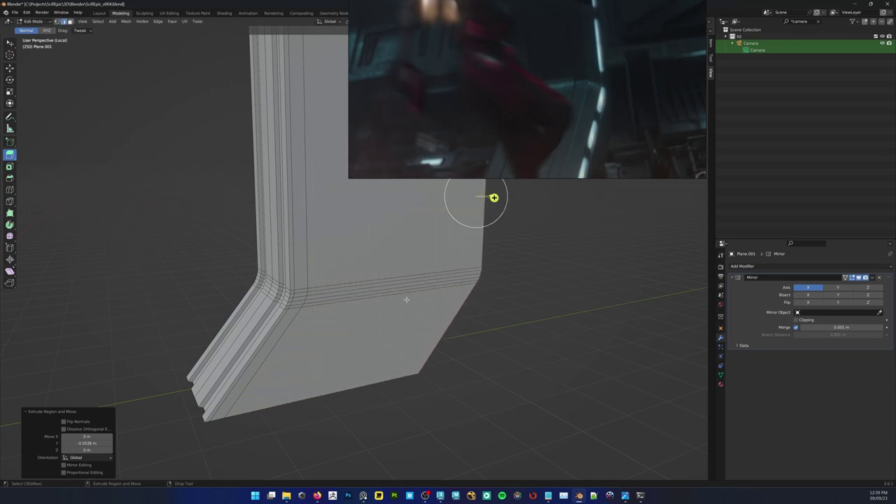
middle_click_drag(355, 290, 300, 332, "alt")
left_click_drag(300, 331, 329, 288, "alt")
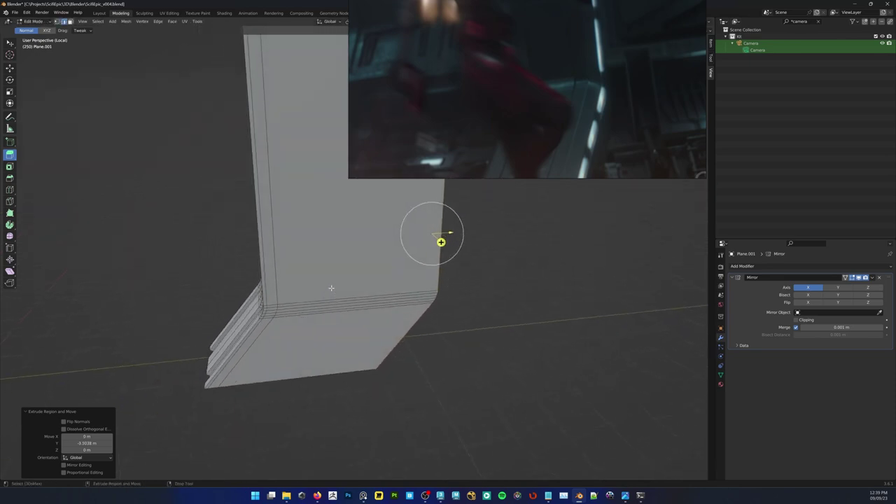
Flatten the side wall's rear edge loop by setting its Y scale to 0
key("r")
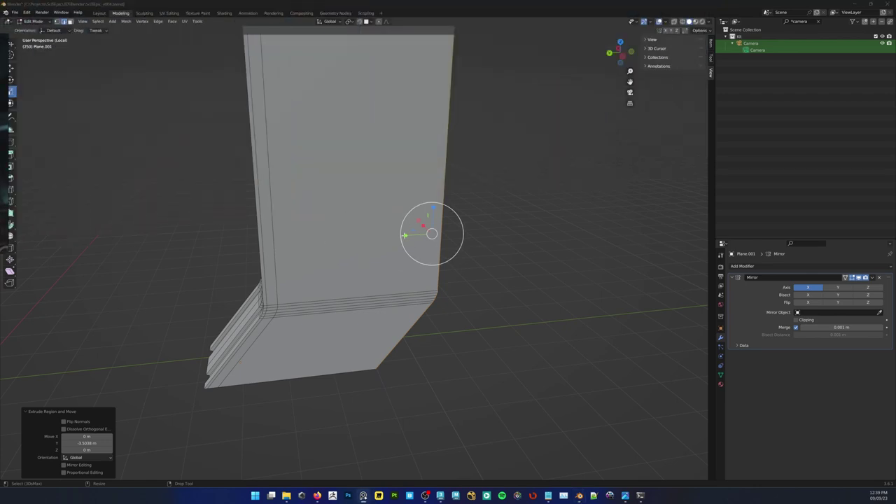
left_click_drag(405, 235, 415, 235)
left_click(91, 443)
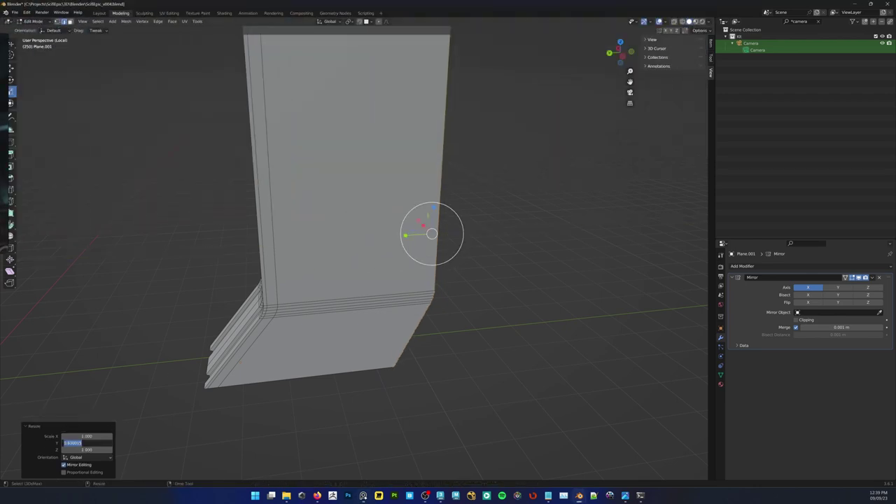
type("0")
key("Return")
middle_click_drag(320, 270, 345, 279)
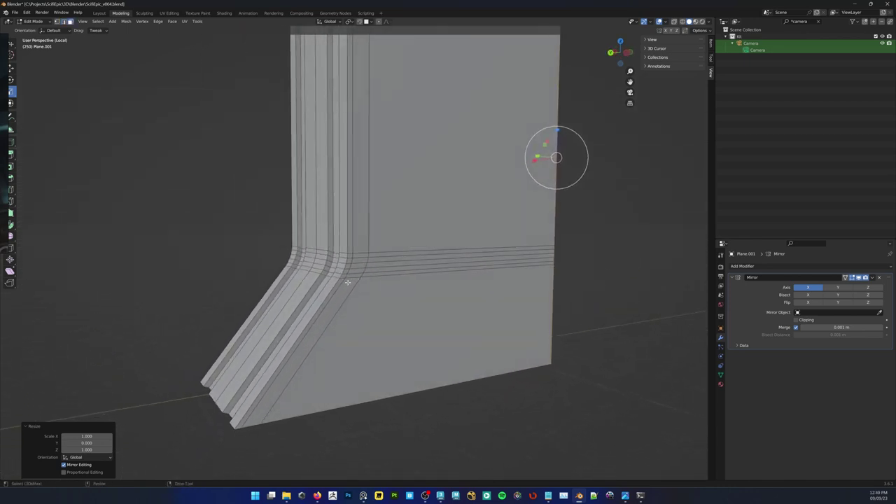
Select the narrow face loop between the ribbed front and the side wall and extrude it inward about -0.018 m along its normal
left_click(348, 282)
key("q")
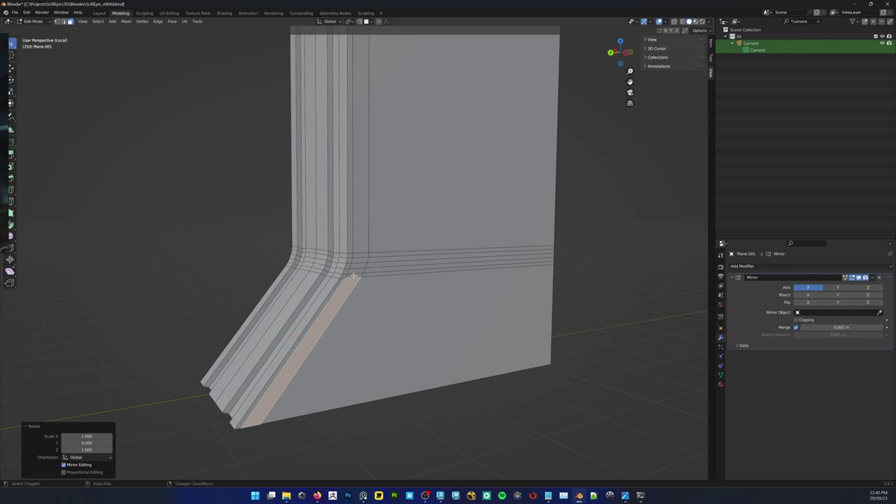
left_click(354, 276, "ctrl")
left_click(354, 275, "alt+shift")
middle_click_drag(378, 284, 416, 287)
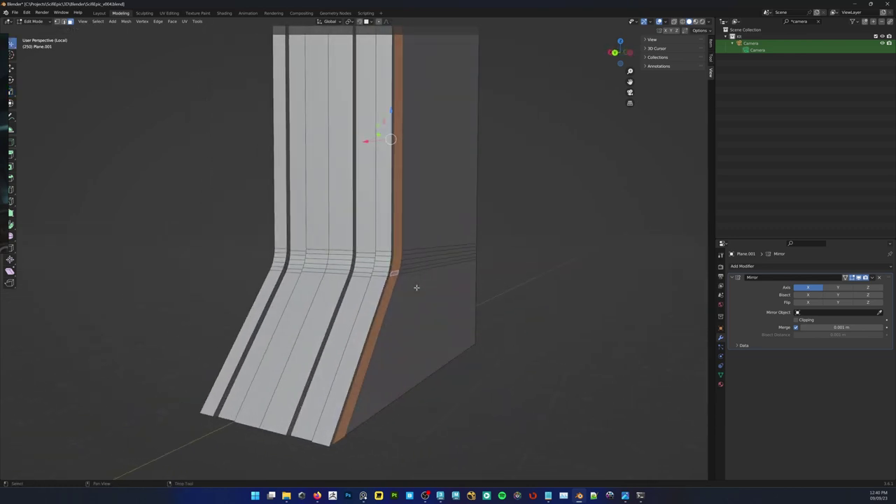
right_click(402, 258)
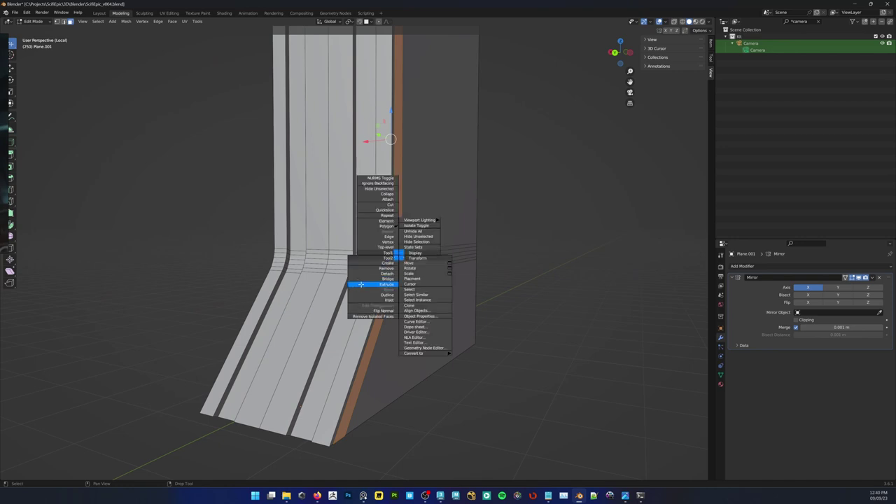
left_click(361, 284)
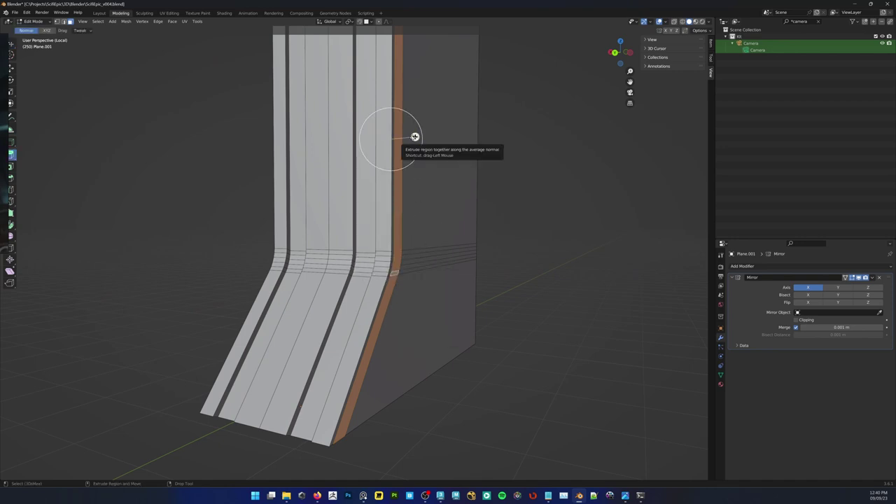
left_click_drag(414, 136, 404, 144)
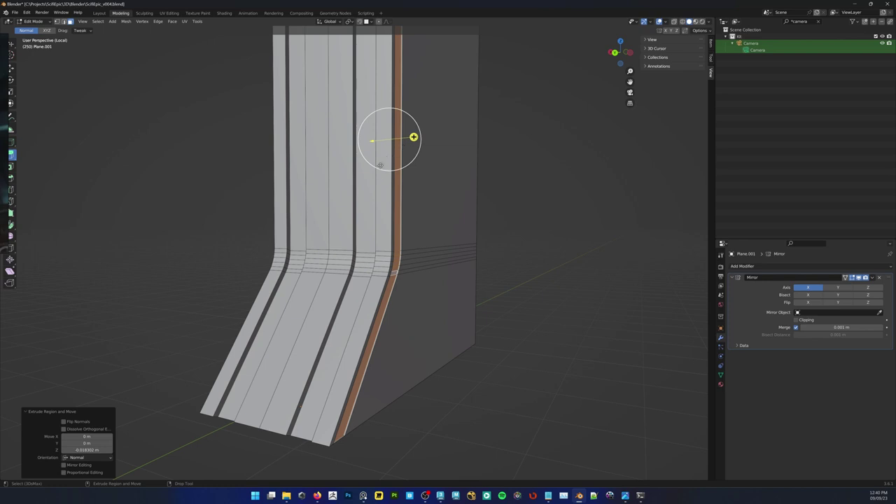
Deepen the extruded strip to about -0.048 m along its normal to form a recessed channel
middle_click_drag(380, 165, 423, 249)
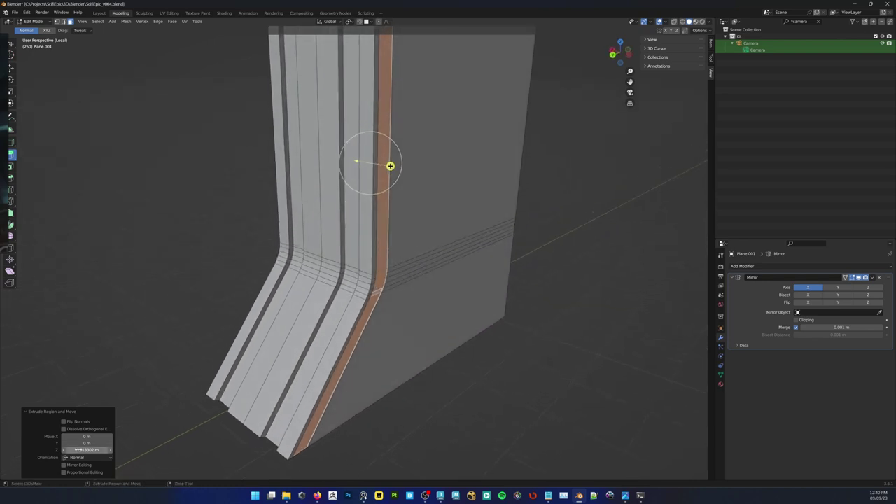
left_click_drag(81, 450, 75, 450)
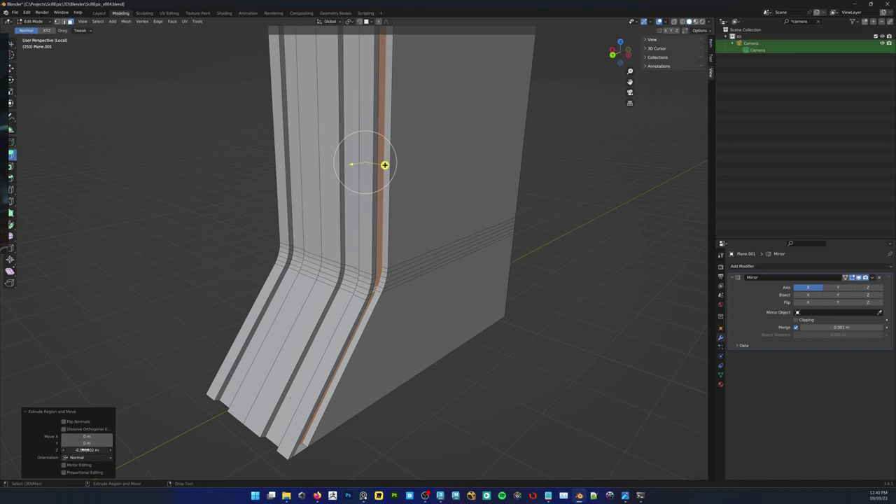
left_click(86, 450)
key("BackSpace")
type("-0.01")
key("Return")
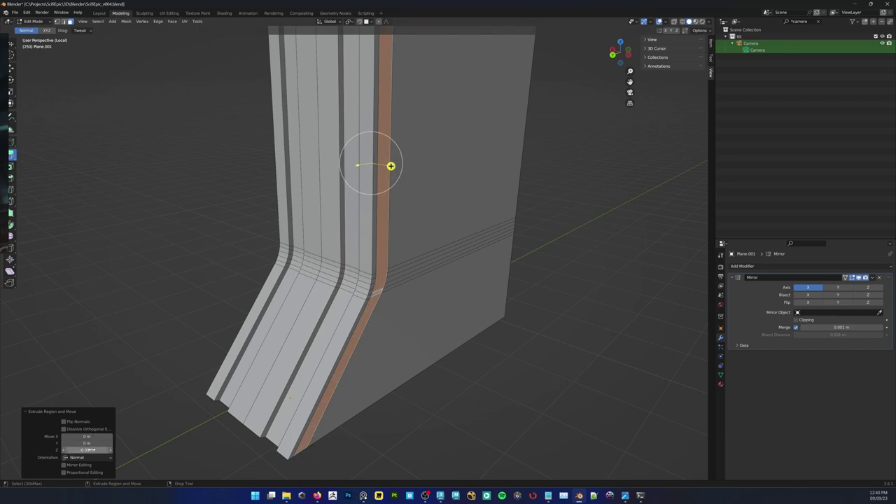
left_click(91, 450)
left_click_drag(390, 165, 388, 166)
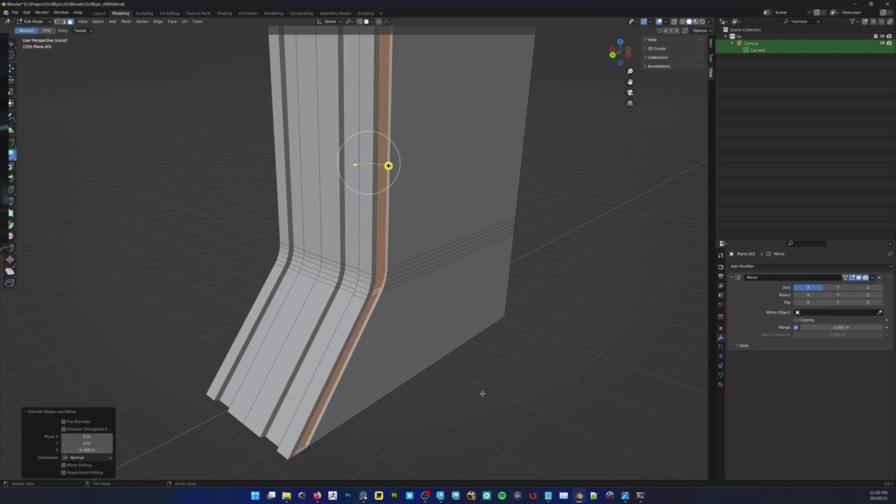
left_click_drag(497, 395, 486, 389, "alt")
Try box-selecting the faces of the pillar's lower slanted section and bend, switching to the Select Box tool
key("w")
scroll(335, 247, "up", 1)
middle_click_drag(335, 246, 214, 336)
left_click_drag(149, 356, 438, 479)
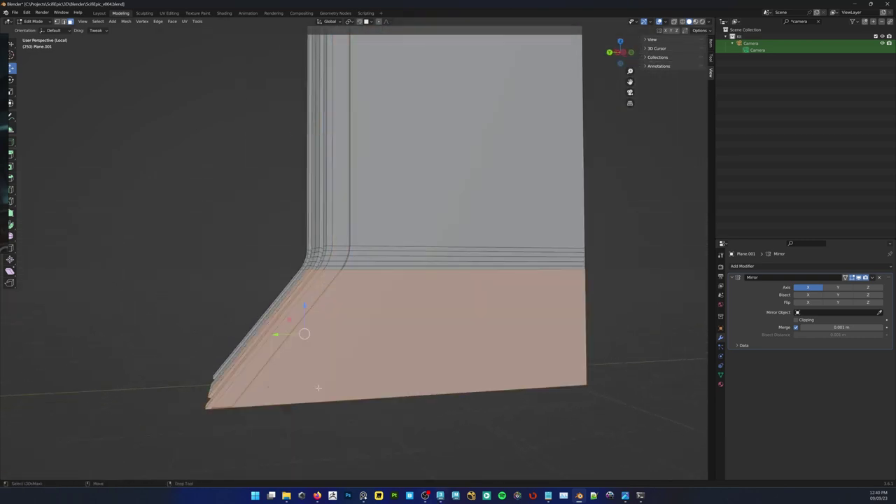
left_click_drag(236, 229, 712, 335)
mouse_move(352, 357)
middle_mouse_down("alt")
mouse_move(368, 369)
mouse_move(360, 361)
middle_mouse_up("alt")
key("ctrl+z")
middle_click_drag(245, 276, 235, 275, "alt")
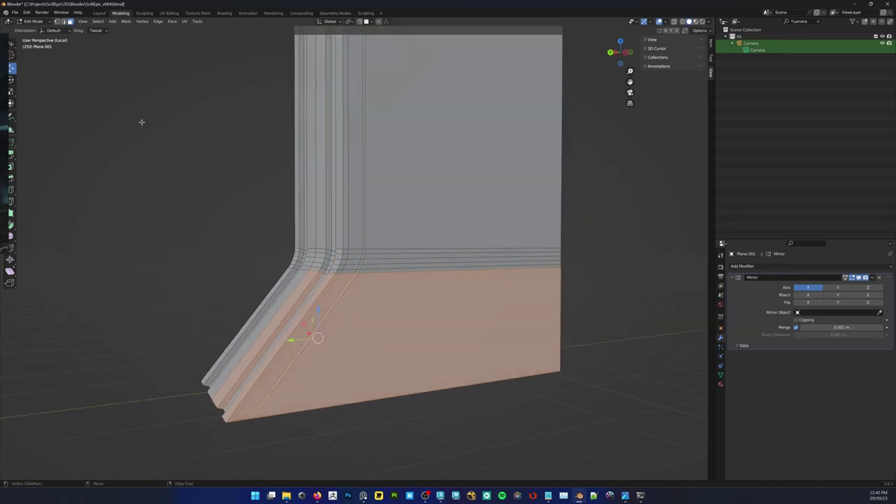
left_click_drag(6, 48, 0, 47)
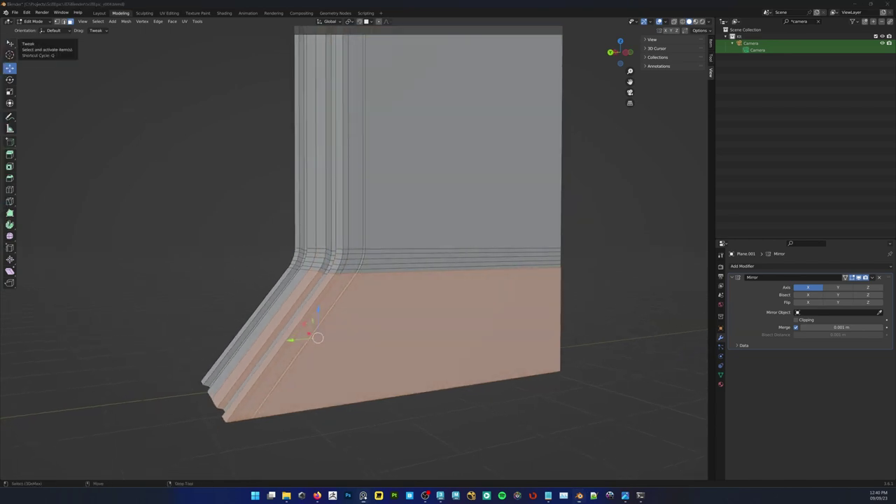
left_click(14, 44)
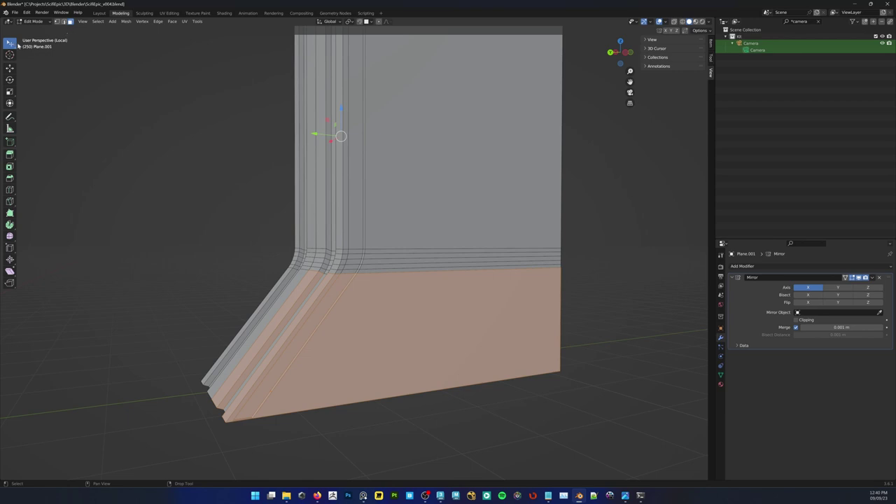
key("q")
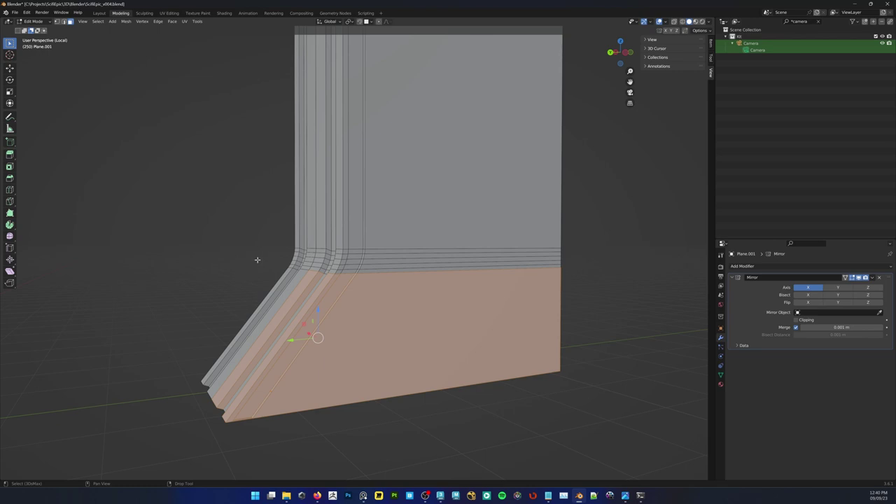
left_click_drag(232, 245, 662, 326)
mouse_move(462, 349)
middle_mouse_down("alt")
mouse_move(455, 342)
mouse_move(456, 352)
middle_mouse_up("alt")
middle_click_drag(423, 322, 438, 352)
mouse_move(407, 317)
middle_mouse_down()
mouse_move(499, 312)
mouse_move(405, 303)
mouse_move(392, 317)
middle_mouse_up()
Return to Object Mode and display the pillar's wireframe over its shading
right_click(400, 302)
left_click(387, 293)
right_click_drag(347, 263, 370, 284, "alt")
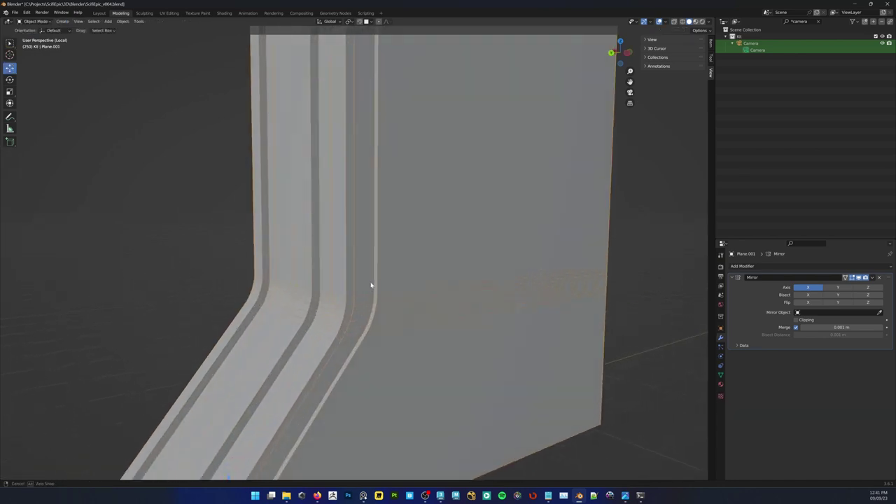
left_click_drag(370, 284, 362, 283, "alt")
left_click(363, 496)
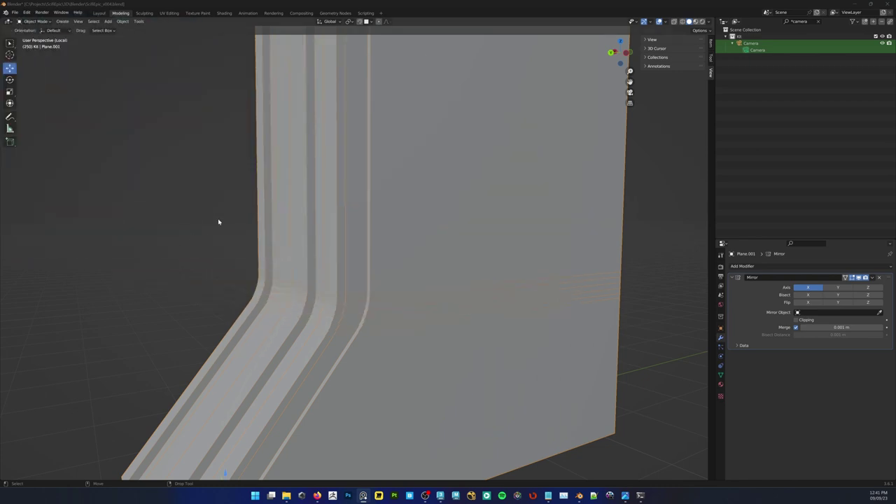
left_click_drag(223, 215, 213, 215)
middle_click_drag(278, 247, 318, 217)
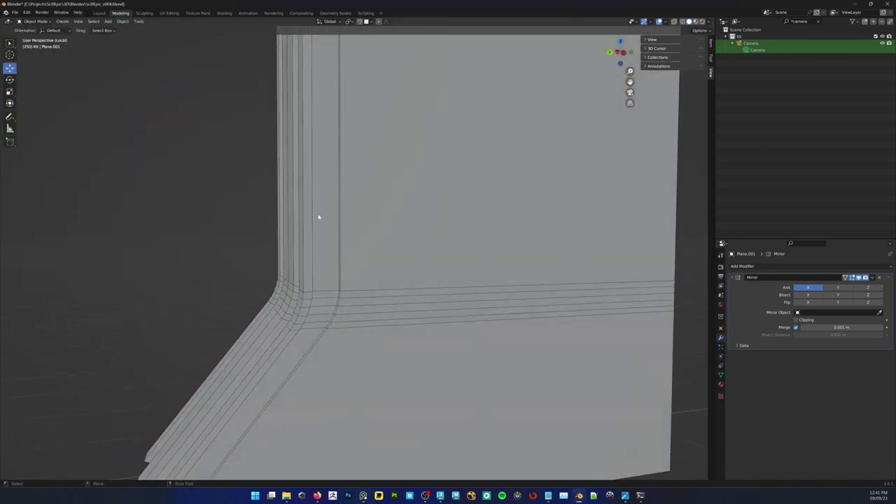
Draw a small, thin upright cube on the pillar's recessed side channel just above the bend, at a height of about 2.59 m
left_click(11, 143)
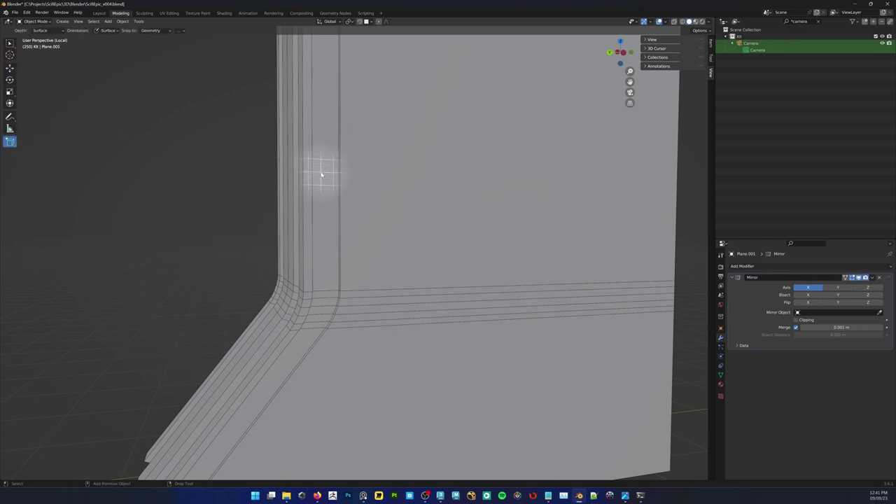
left_click_drag(316, 170, 325, 194)
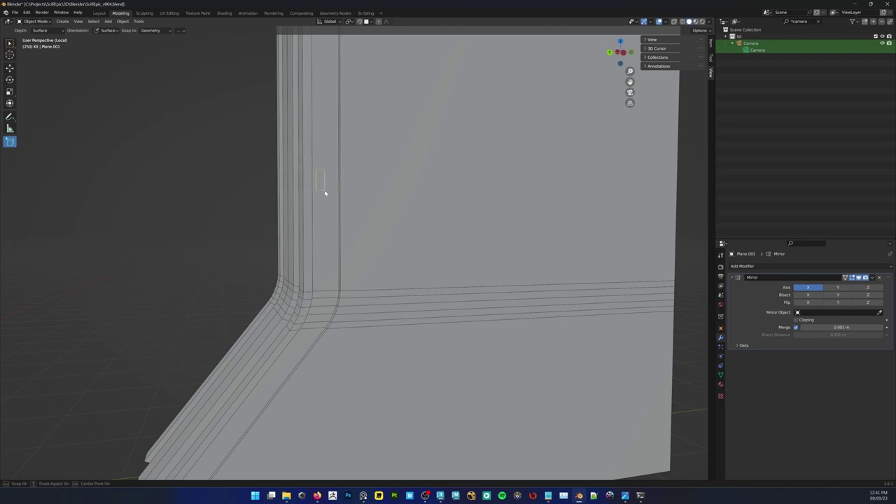
left_click_drag(334, 234, 338, 232)
left_click(338, 232)
right_click(299, 205)
left_click_drag(210, 188, 244, 198, "alt")
left_click(10, 142)
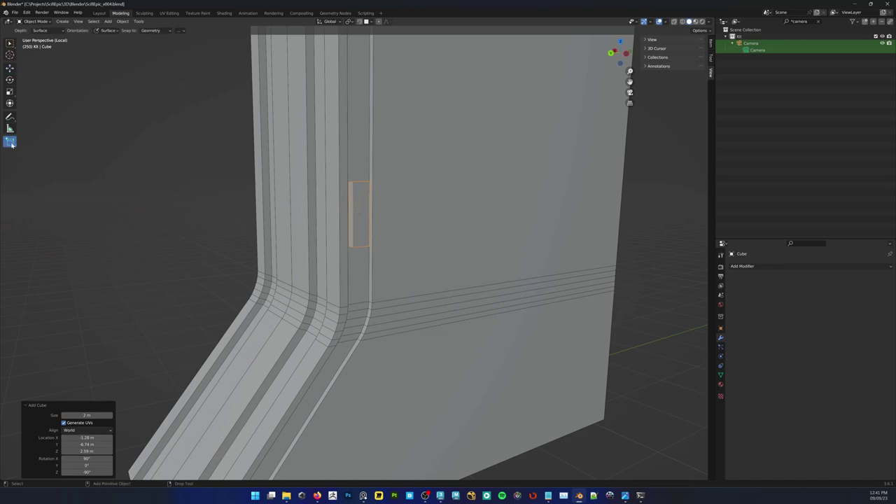
left_click(11, 148)
middle_click_drag(366, 230, 376, 236)
key("w")
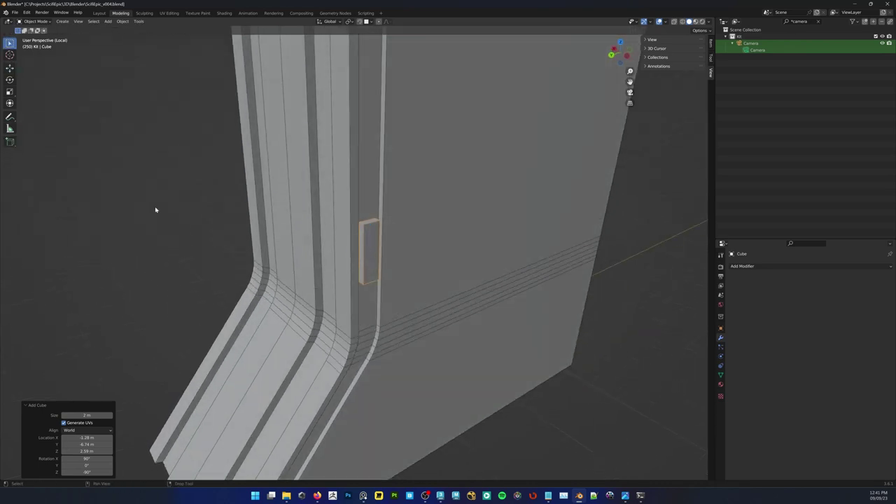
Convert the small block on the side channel to an editable mesh
left_click(155, 210)
middle_click_drag(156, 210, 357, 243)
right_click(372, 238)
mouse_move(410, 329)
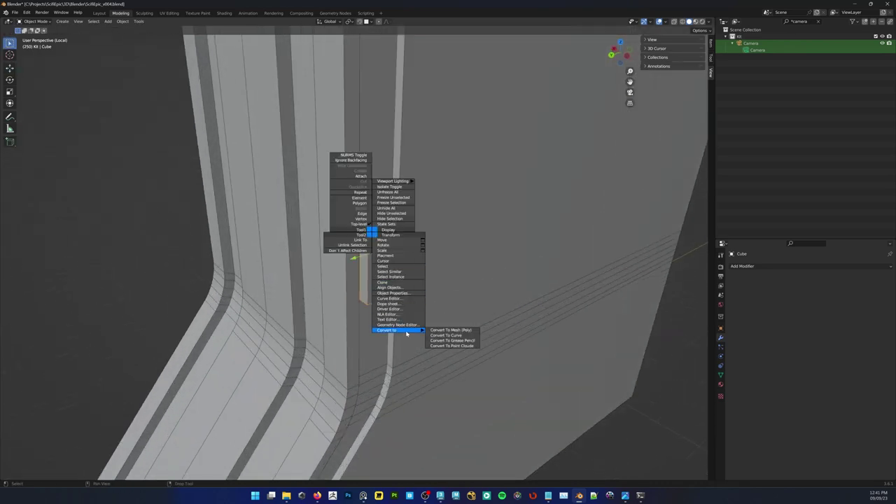
left_click(460, 330)
middle_click_drag(376, 249, 386, 226, "alt")
key("4")
key("Tab")
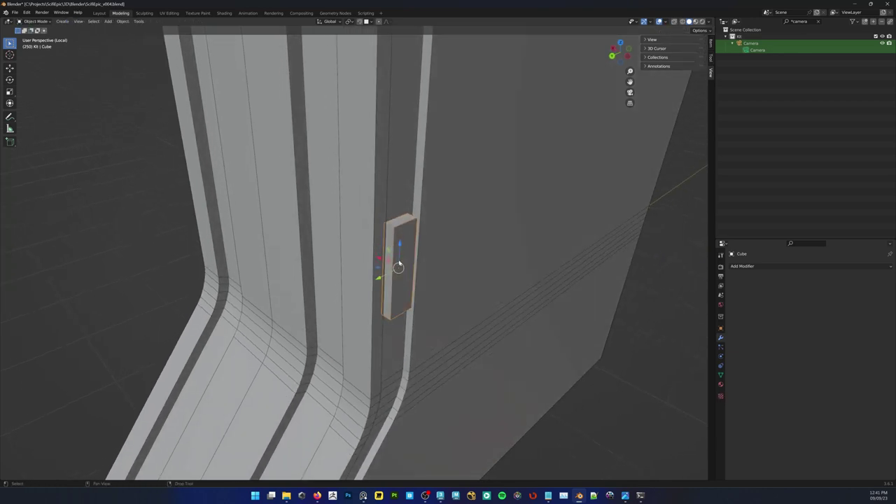
Enter Edit Mode on the block, select its outer face and move it about 0.029 m along X to thin the block
left_click(668, 385)
left_click(400, 268)
left_click_drag(380, 259, 382, 259)
key("Tab")
left_click(402, 264)
scroll(412, 224, "up", 5)
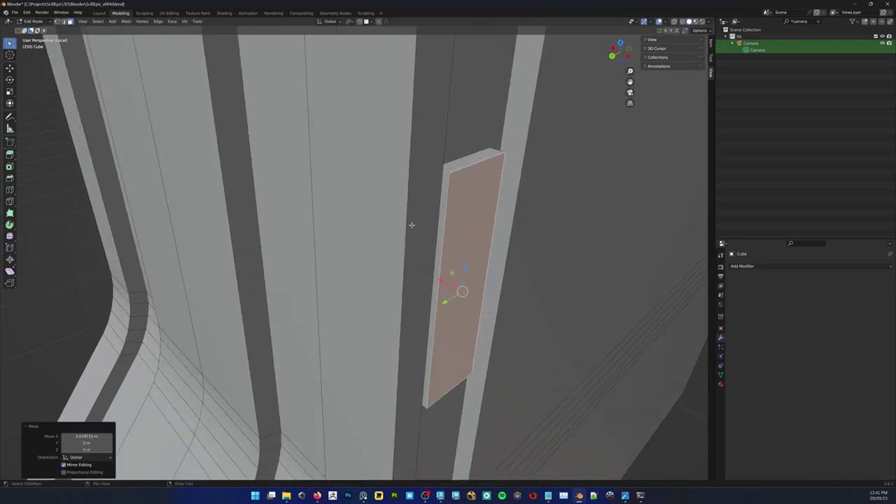
middle_click_drag(412, 224, 378, 233, "alt")
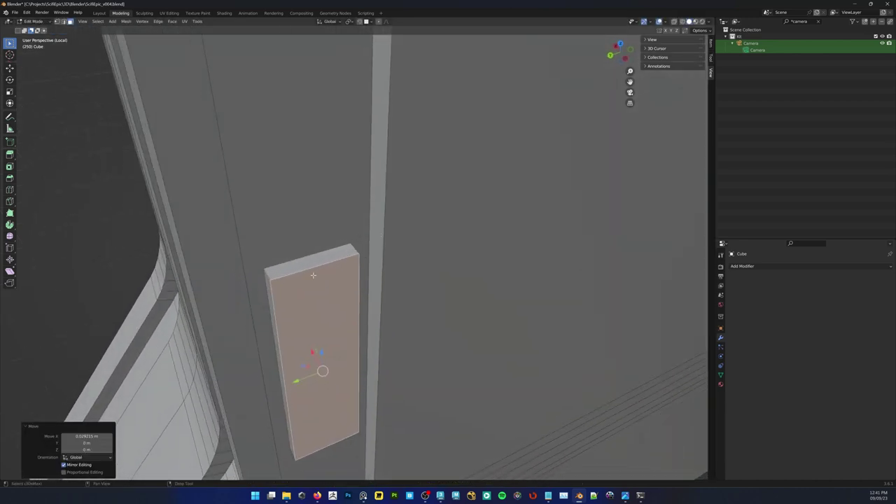
Bevel the small block's four corner edges with a width of 0.0532 m and 7 segments
key("alt+a")
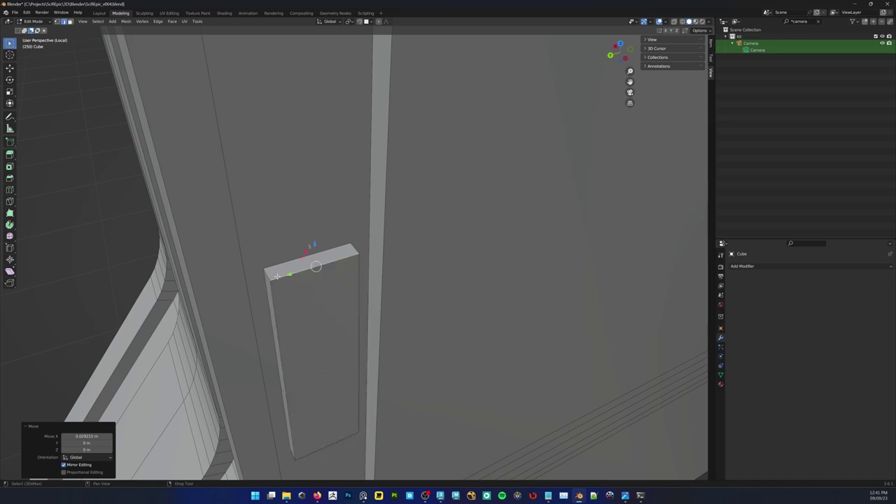
key("Tab")
key("Tab")
left_click(267, 274)
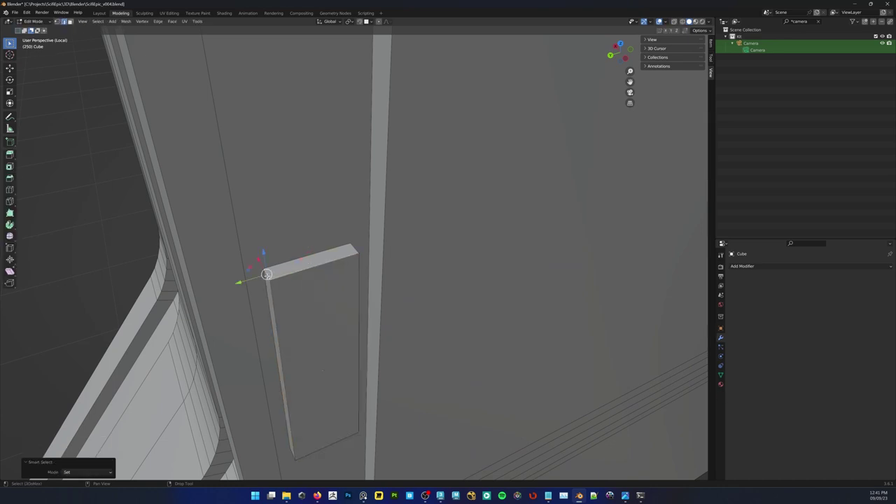
middle_click_drag(267, 274, 332, 296)
right_click(395, 234)
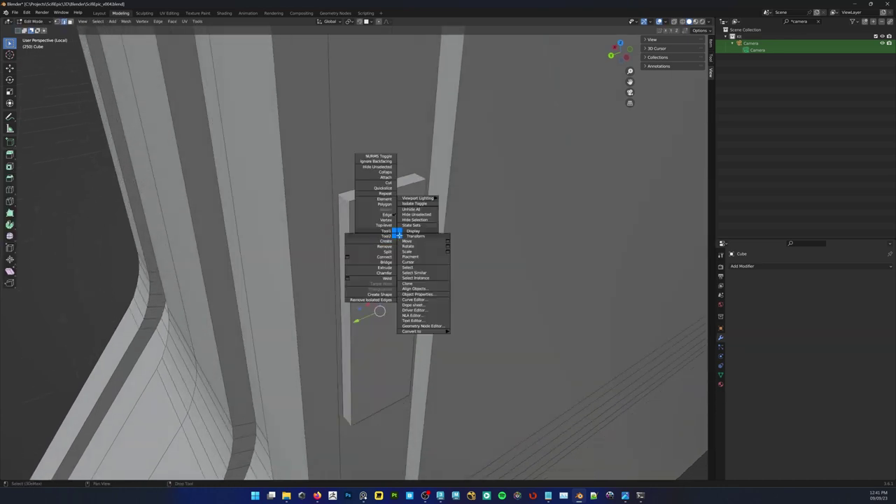
left_click(356, 272)
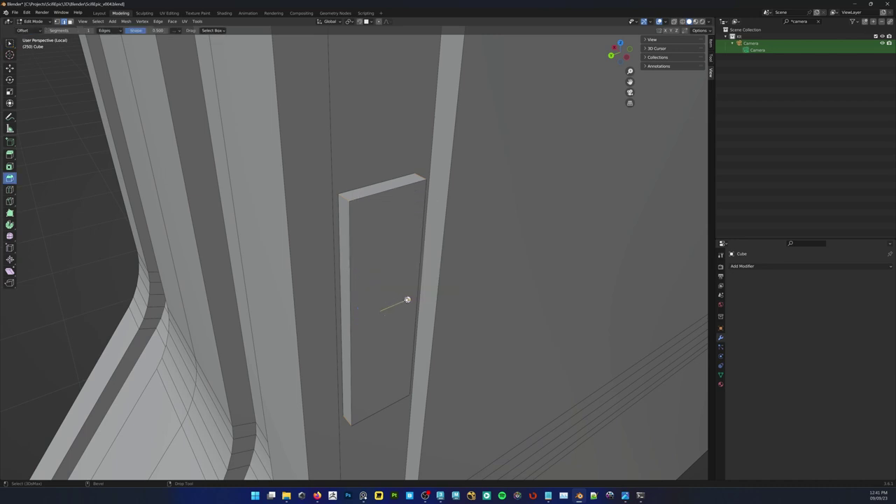
left_click(421, 295)
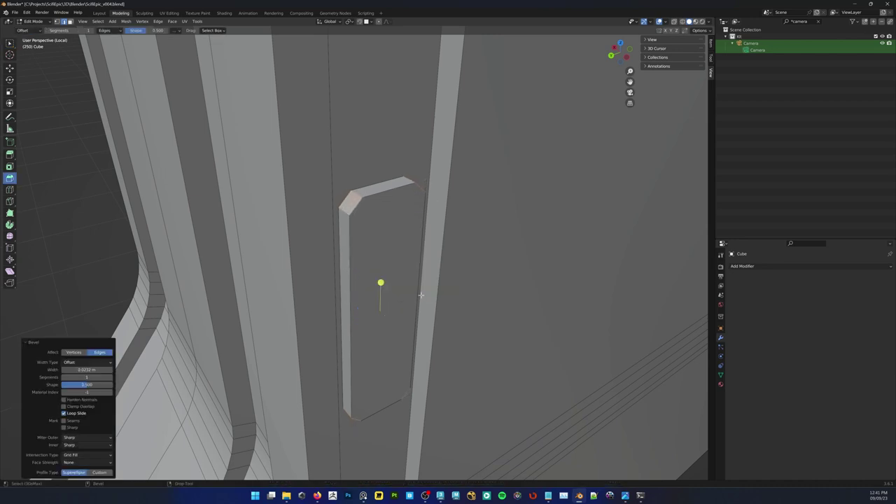
mouse_move(87, 378)
left_mouse_down()
mouse_move(105, 378)
mouse_move(93, 369)
left_mouse_up()
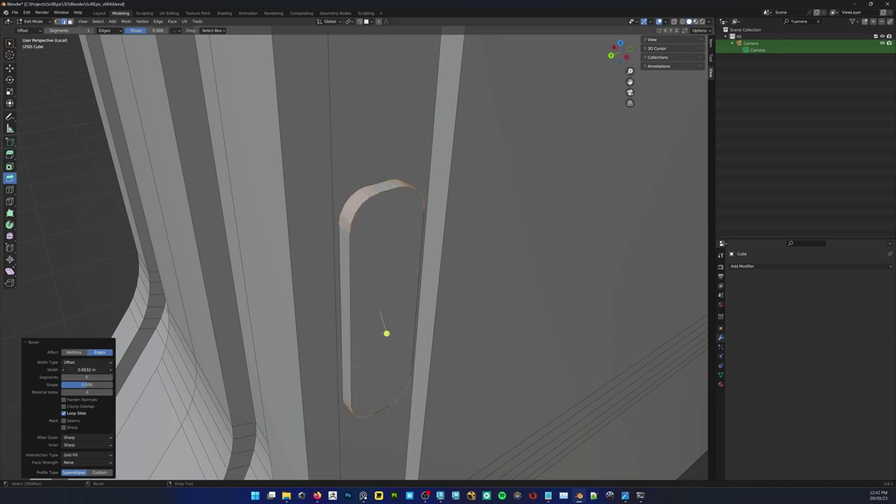
scroll(386, 333, "up", 2)
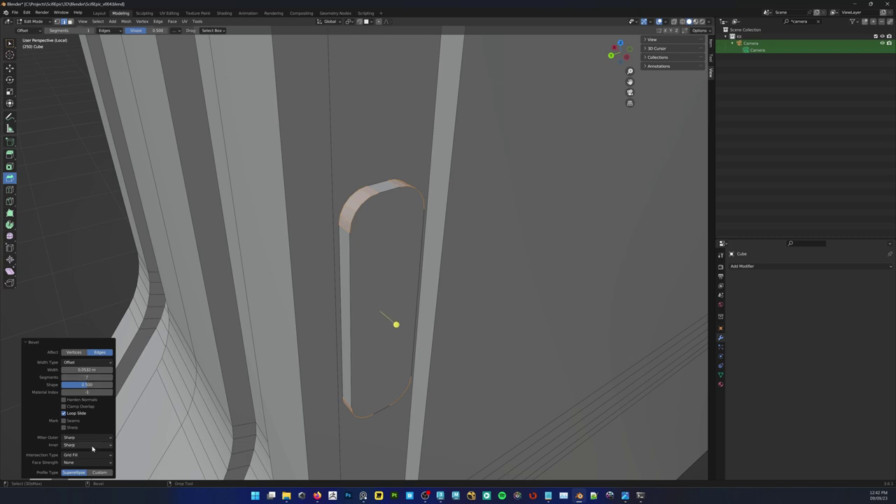
left_click_drag(324, 280, 364, 270, "alt")
key("w")
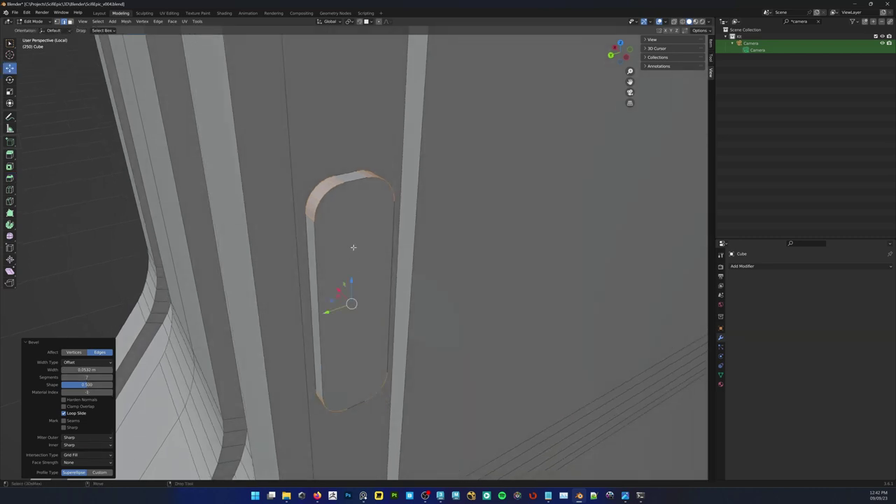
Inset the block's outer face by about 0.019 m
left_click(354, 248)
key("4")
left_click(353, 247)
right_click(353, 248)
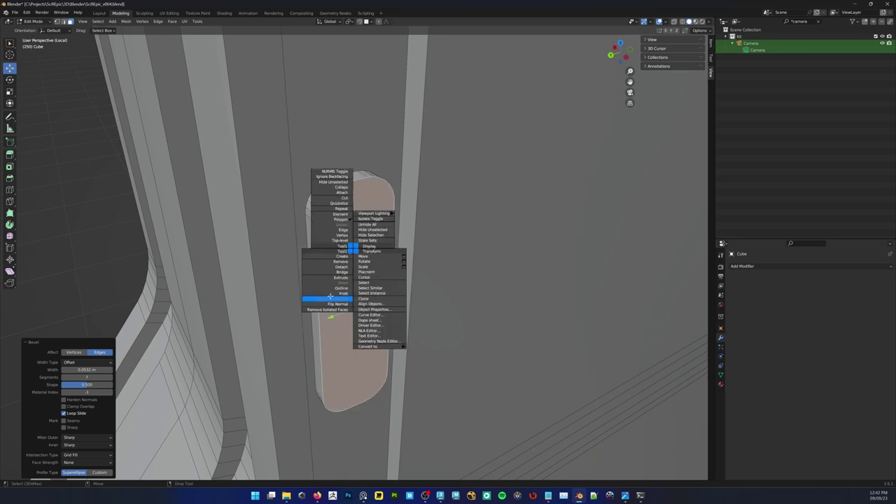
left_click(330, 298)
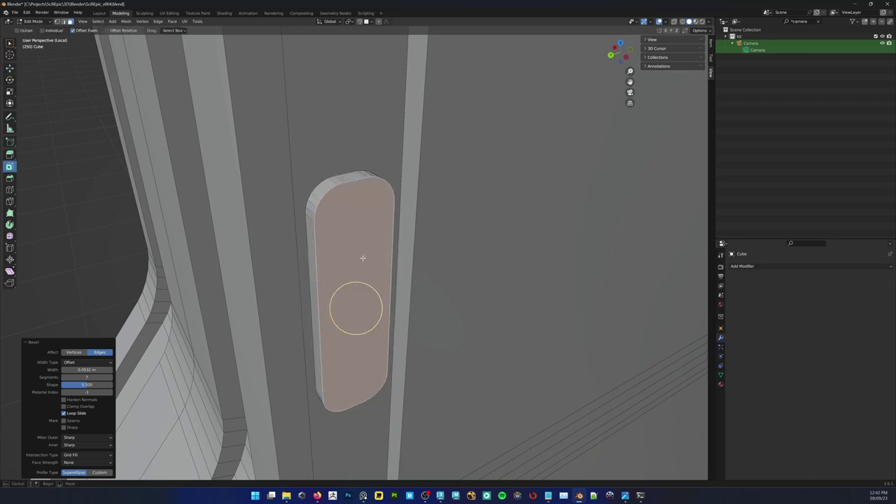
key("Escape")
mouse_move(363, 284)
left_mouse_down()
mouse_move(344, 293)
mouse_move(358, 295)
left_mouse_up()
middle_click_drag(366, 276, 385, 268)
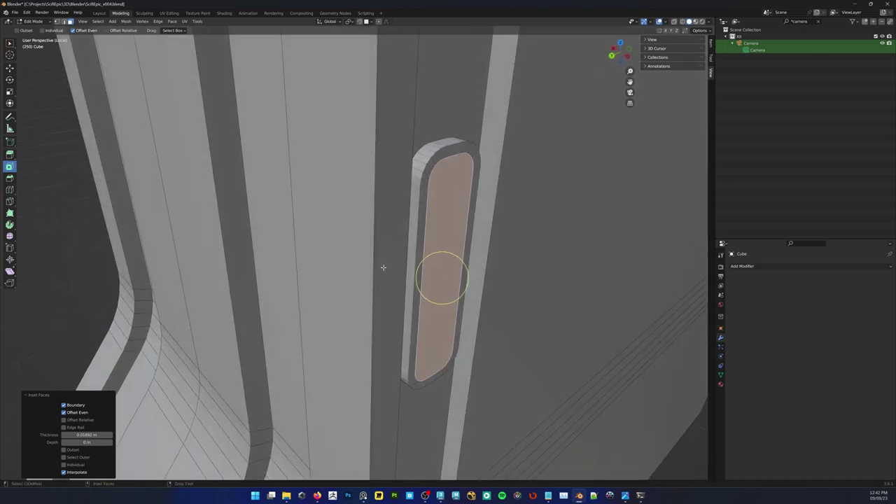
key("w")
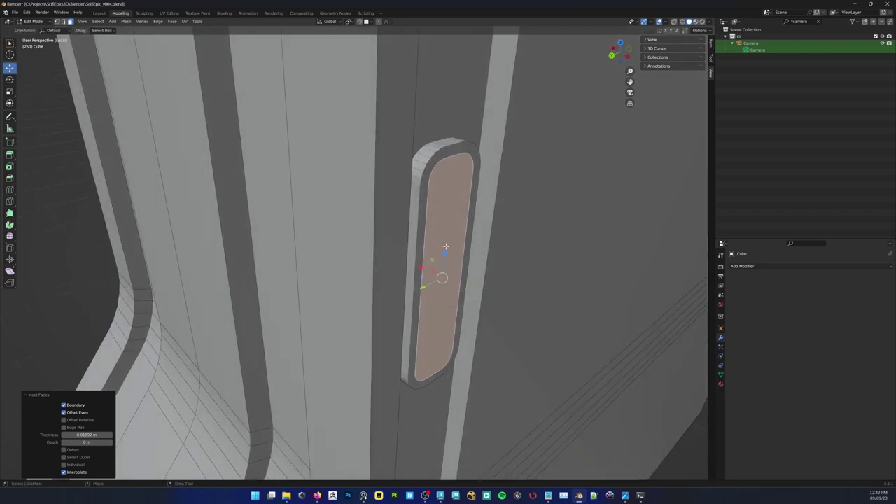
Extrude the inset face about 0.01 m into the block along X to form a shallow recess
right_click(446, 245)
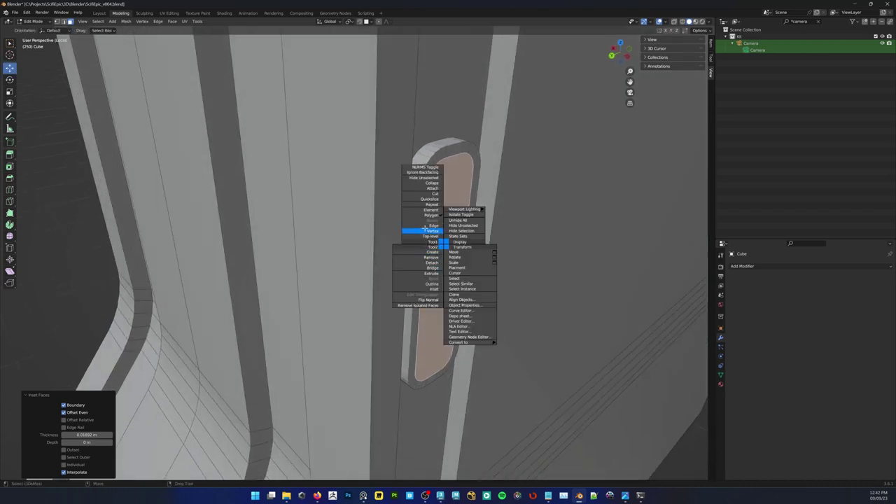
left_click(428, 273)
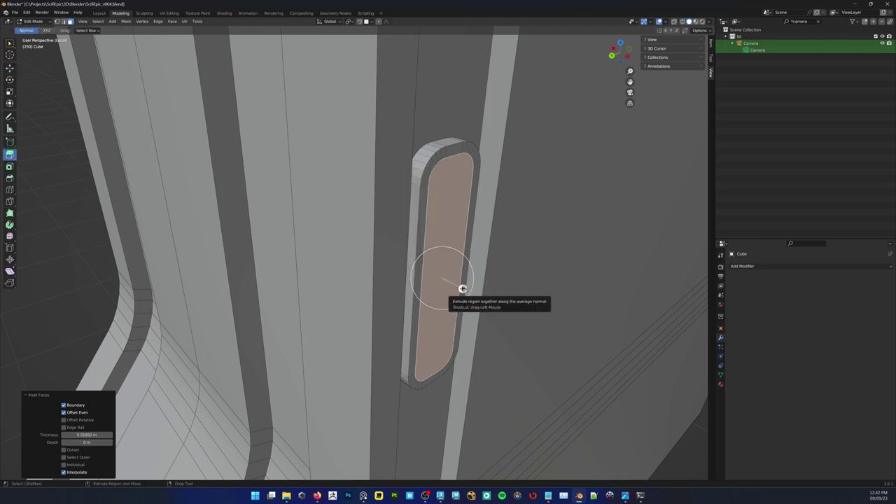
left_click_drag(462, 288, 457, 285)
key("w")
middle_click_drag(438, 261, 434, 252)
middle_click_drag(351, 260, 407, 246, "shift")
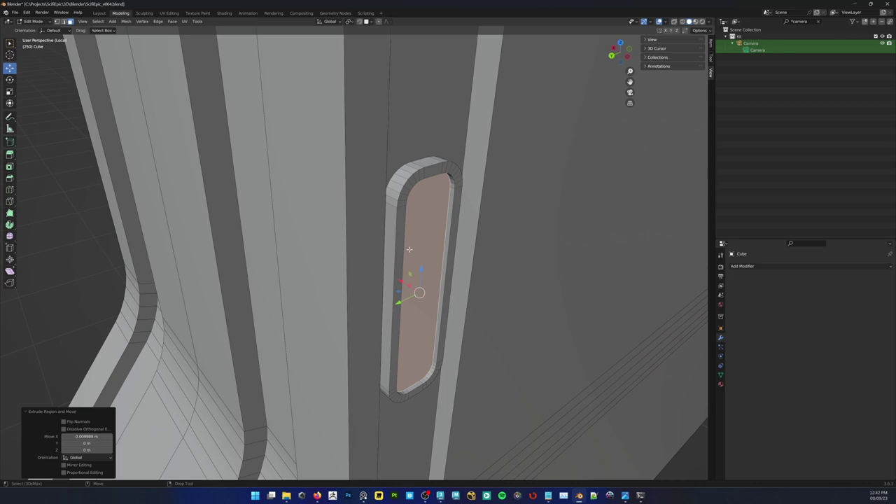
Return to Object Mode and paste a copy of the recessed block in the same place
right_click(424, 252)
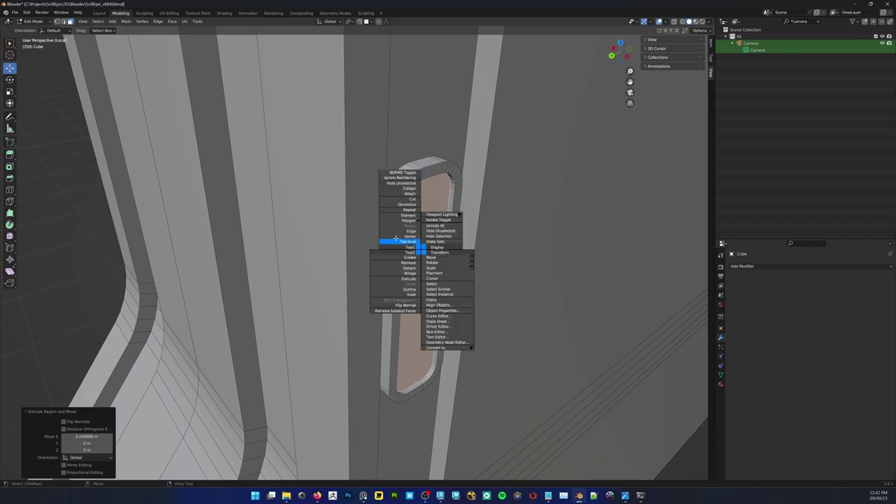
left_click(397, 244)
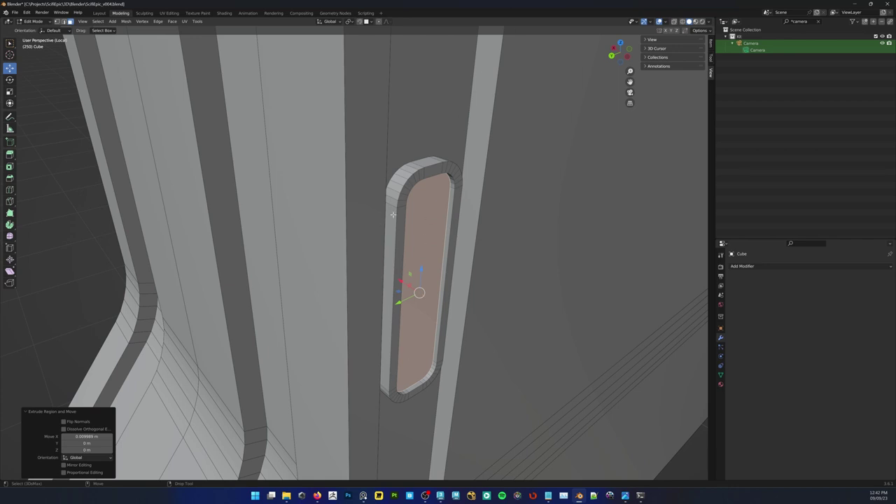
left_click(393, 214)
key("Tab")
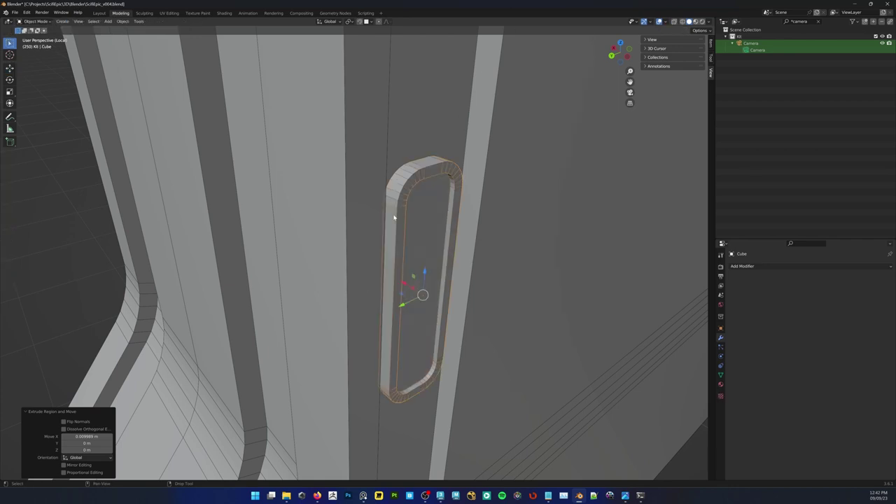
key("ctrl+c")
left_click(405, 222)
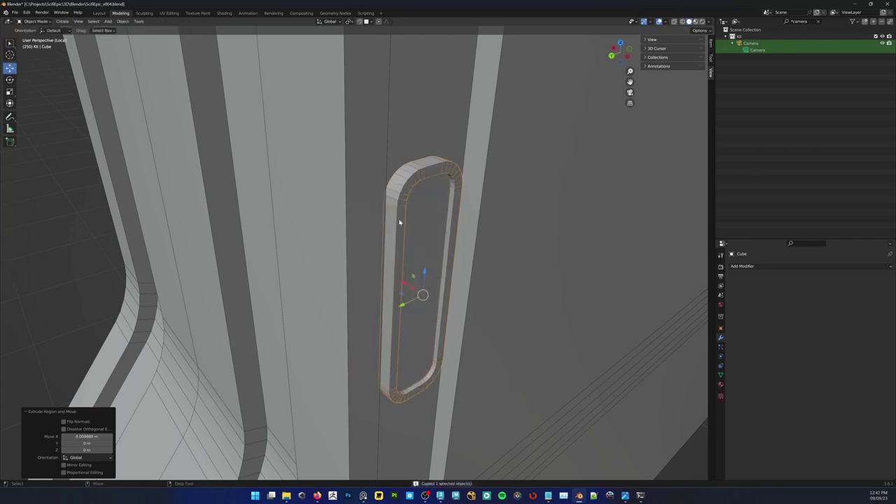
key("ctrl+v")
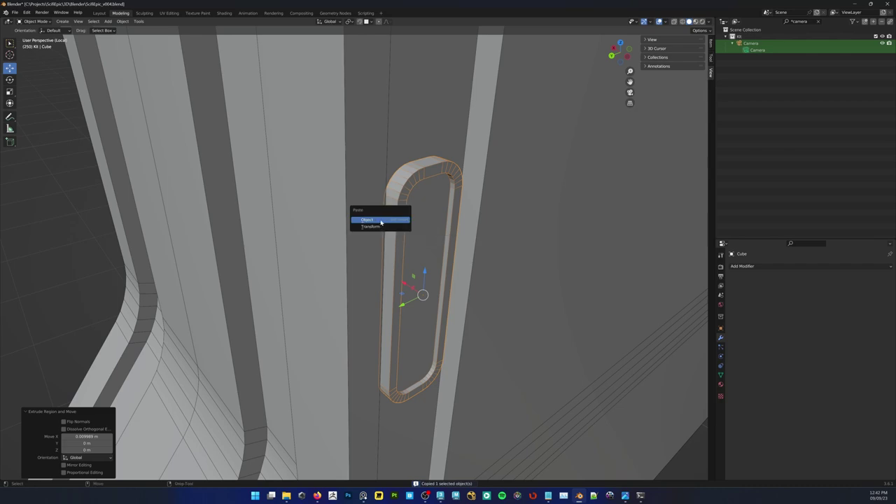
left_click(378, 222)
Isolate the pasted copy and delete all its faces except the recessed inner one, returning to Object Mode
key("KP_Divide")
key("KP_Divide")
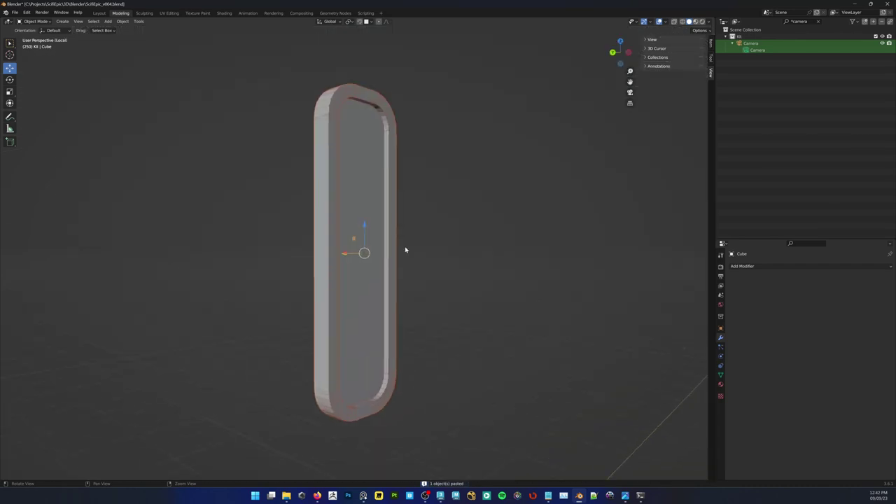
key("Tab")
left_click(358, 203)
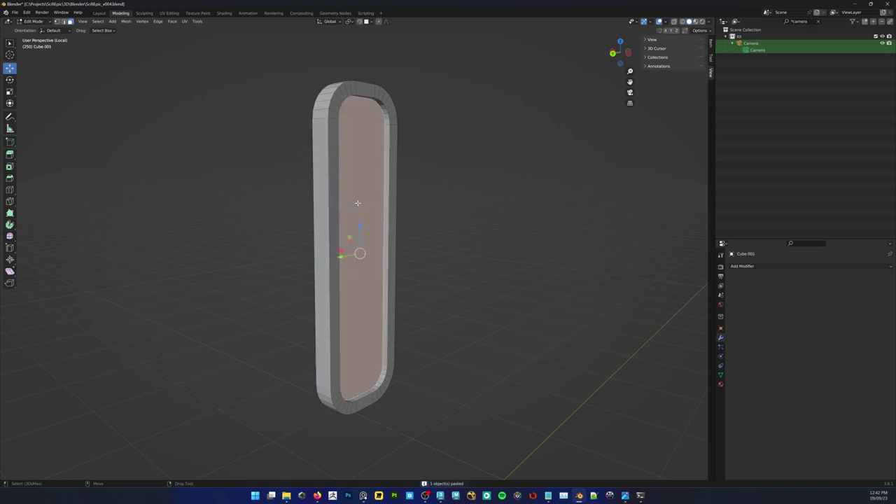
key("ctrl+i")
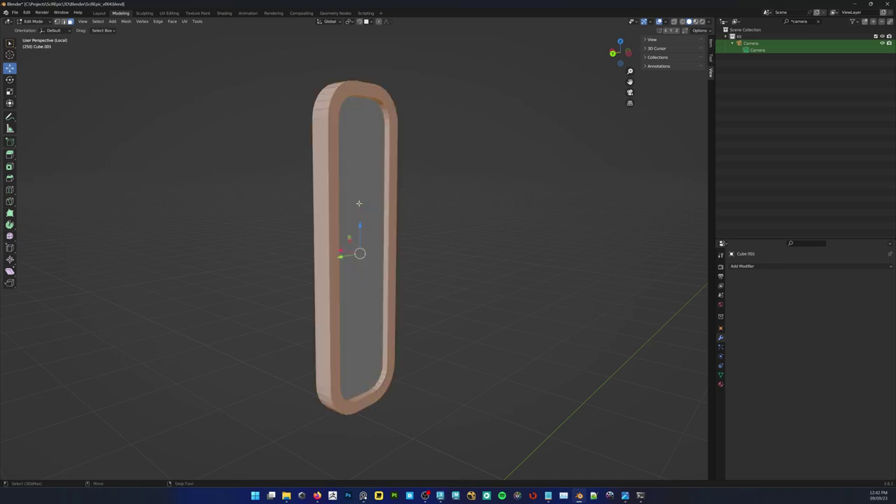
key("h")
right_click(387, 256)
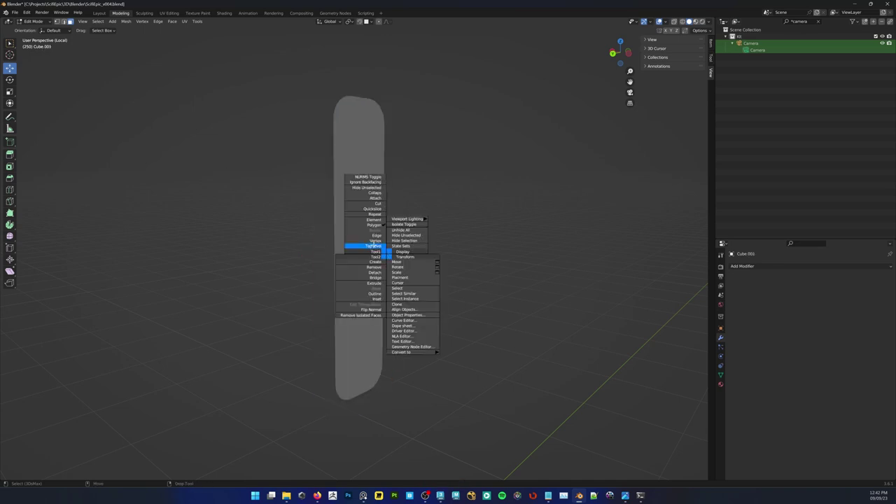
left_click(374, 245)
Show the full scene and move the inner panel face outward along X by about 0.0063 m, plus another 0.0009 m
key("slash")
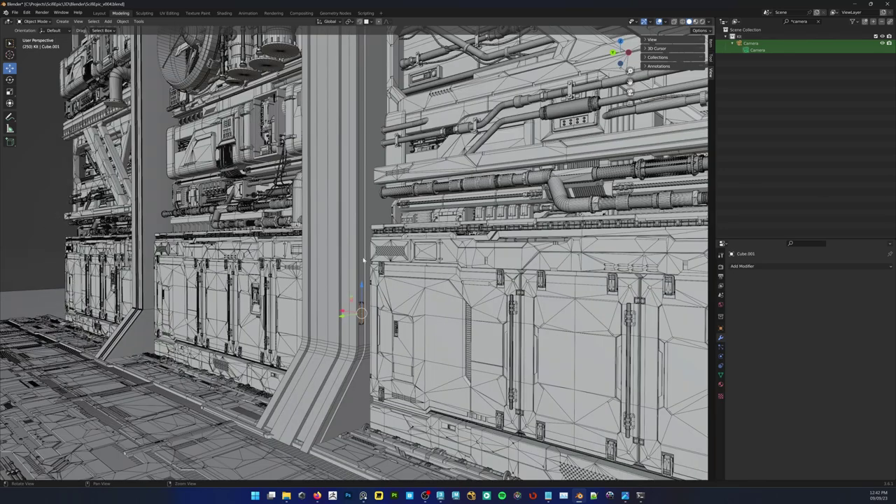
key("KP_Decimal")
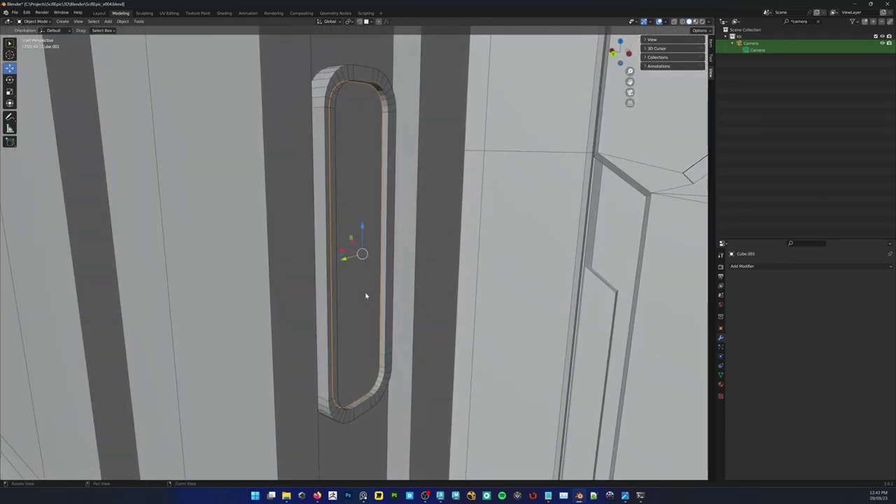
key("g")
key("x")
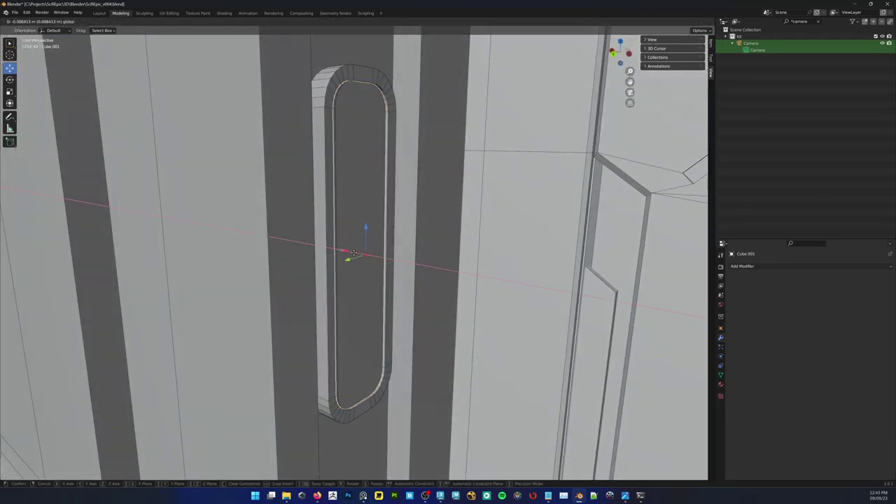
left_click(366, 254)
mouse_move(365, 254)
middle_mouse_down()
mouse_move(402, 240)
mouse_move(366, 250)
middle_mouse_up()
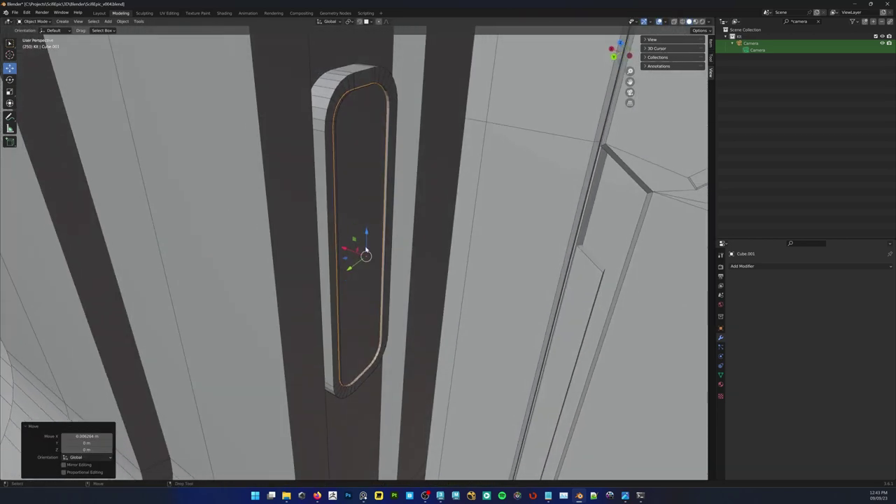
key("g")
key("x")
left_click(360, 244)
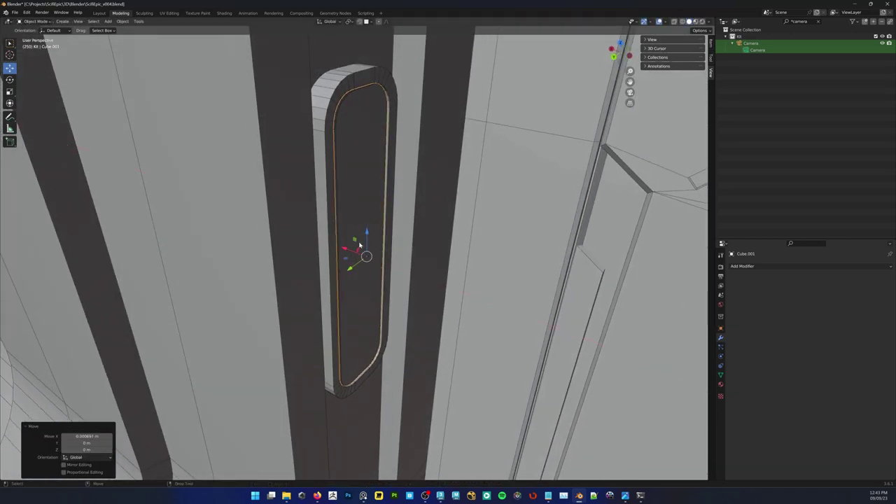
Isolate the panel face and give it a Solidify modifier with a thickness of 0.01 m
key("KP_Divide")
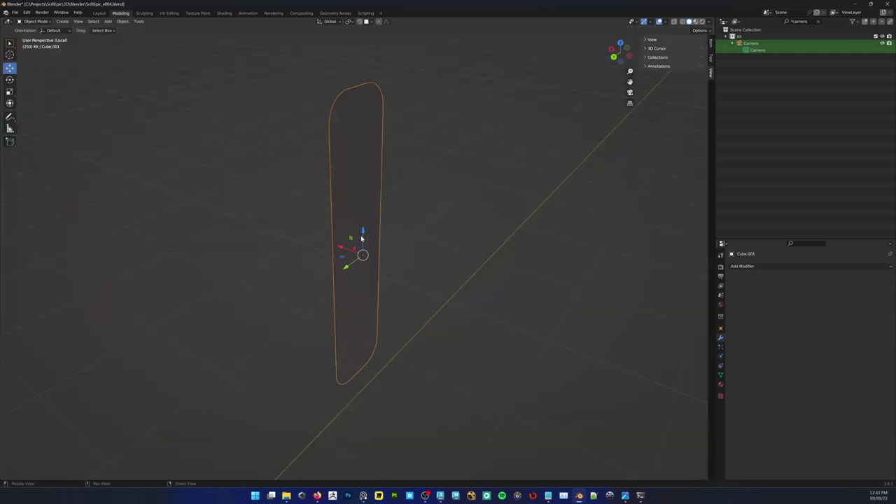
key("F3")
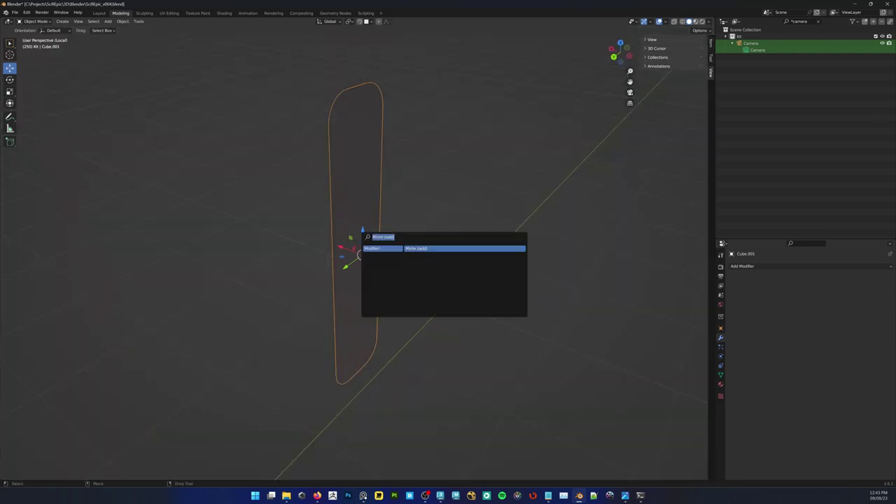
type("so")
key("Return")
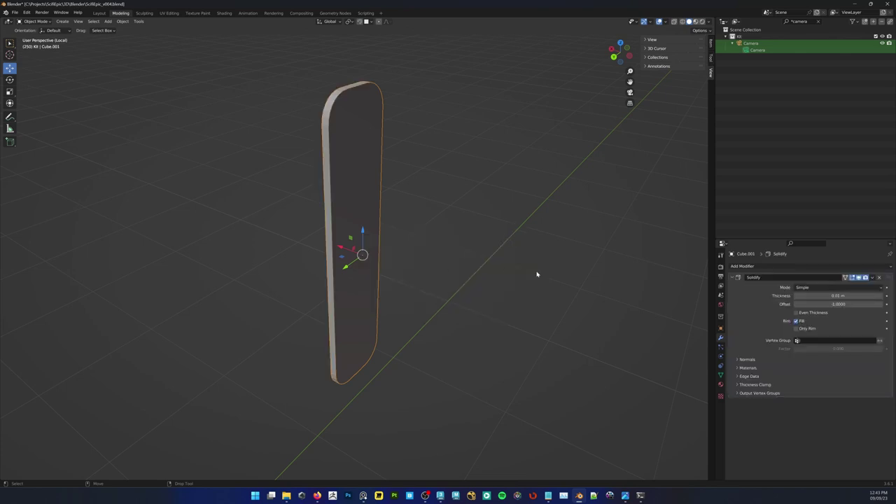
left_click_drag(845, 295, 843, 297)
left_click(845, 297)
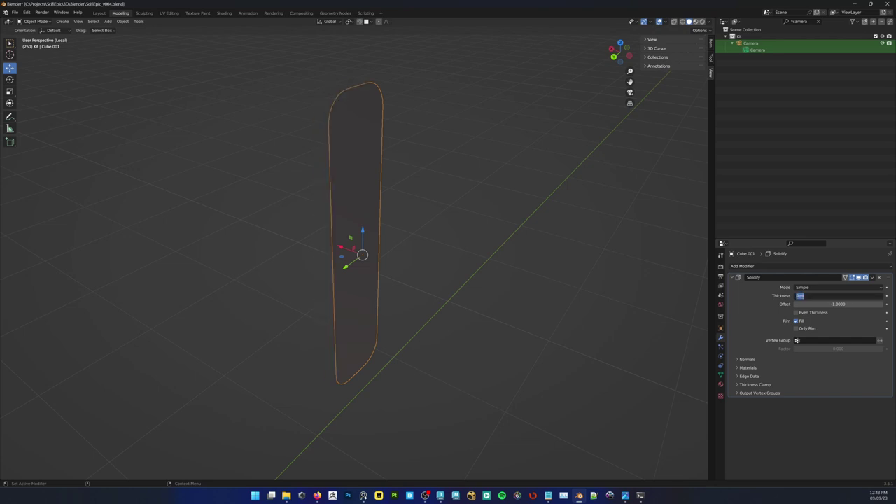
type(".1")
key("Return")
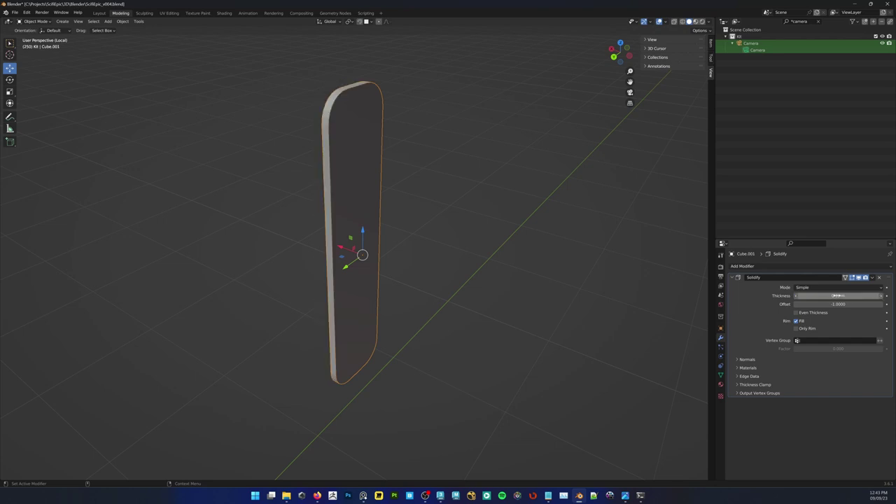
Set the inner panel's Solidify thickness to 0.004 m and show the full scene again
left_click_drag(836, 295, 839, 296)
left_click(842, 296)
key("BackSpace")
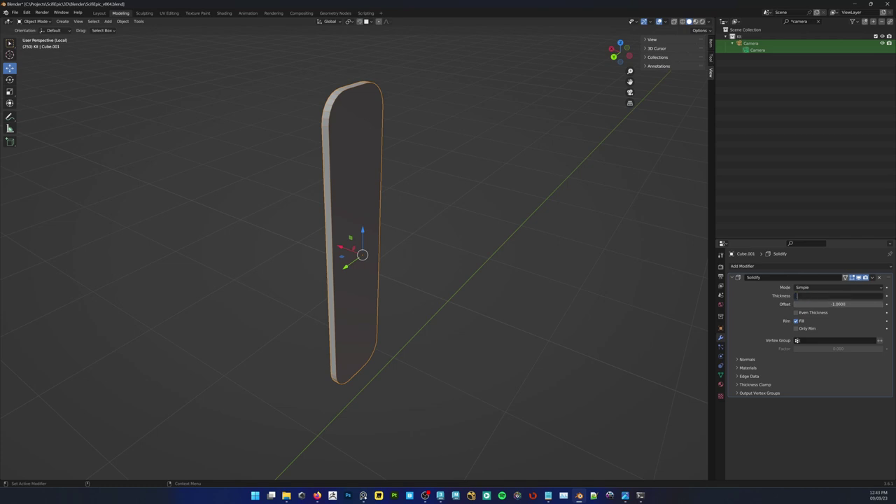
type(".004")
key("Return")
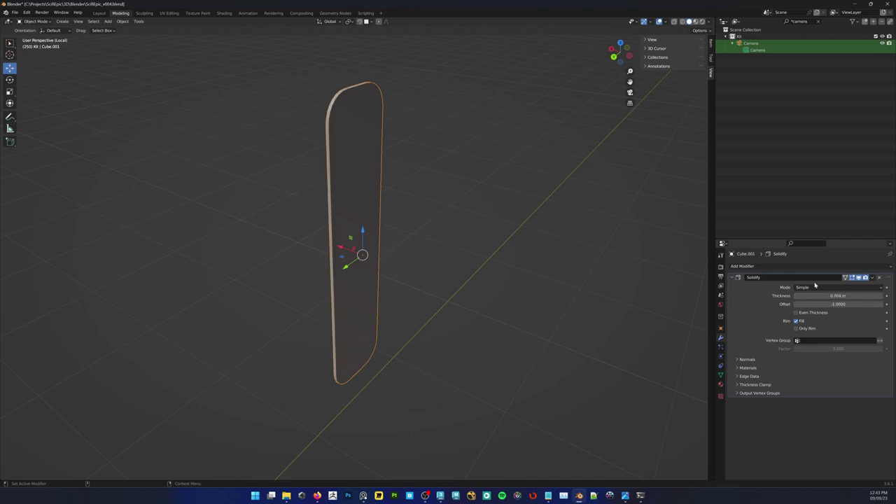
middle_click_drag(388, 250, 381, 252)
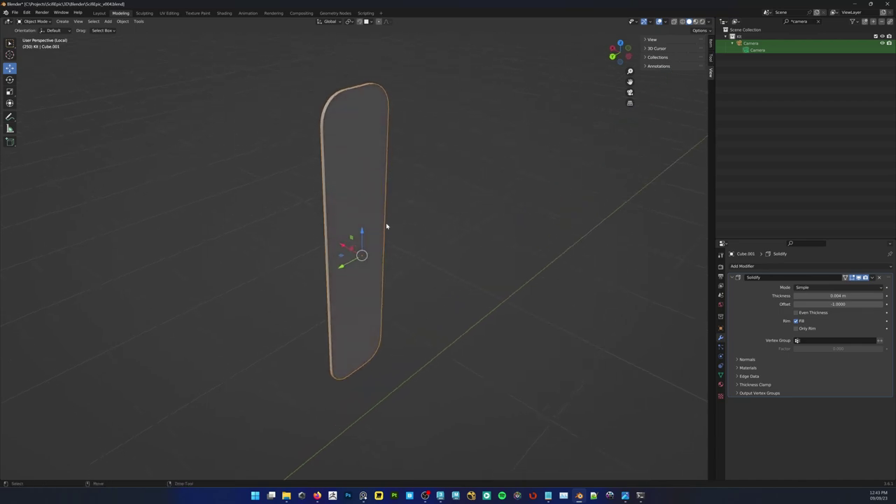
key("shift+i")
left_click_drag(417, 271, 356, 262, "alt")
right_click_drag(355, 262, 399, 256, "alt")
mouse_move(399, 255)
middle_mouse_down()
mouse_move(360, 242)
mouse_move(391, 257)
middle_mouse_up()
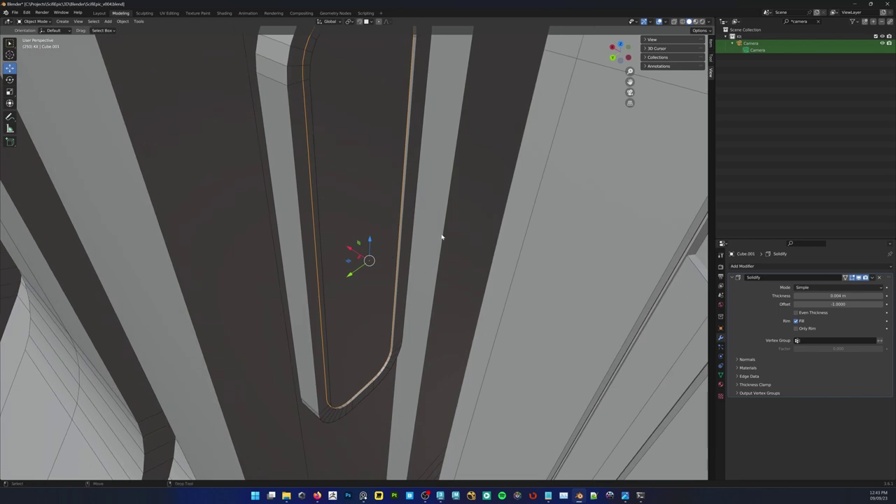
Hide the inner panel to look into the recess behind it, and undo the hiding
right_click(526, 273)
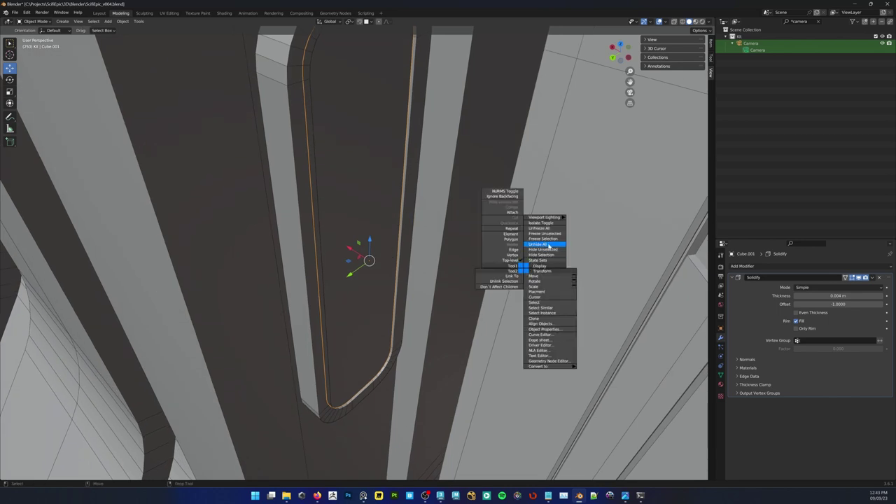
left_click(544, 255)
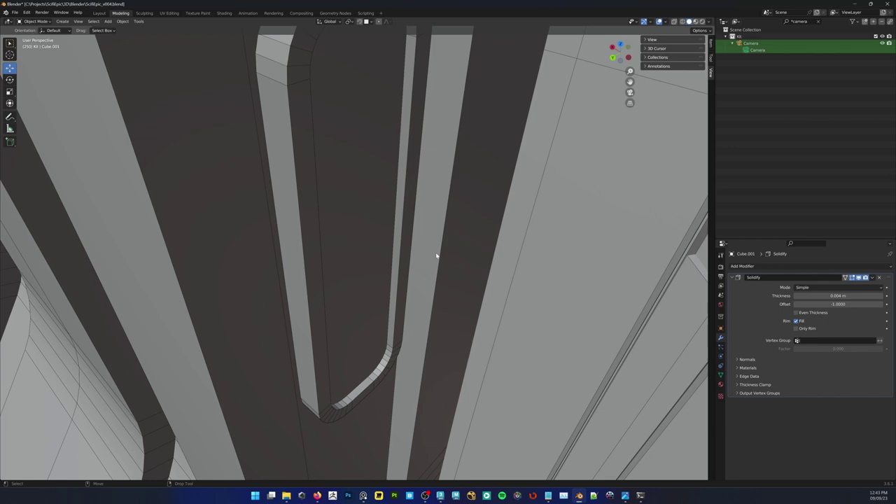
left_click(381, 265)
left_click(395, 260)
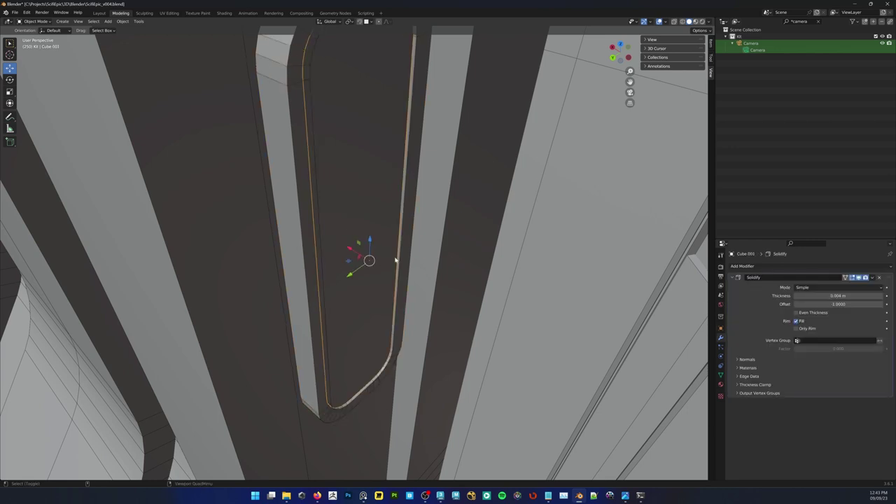
Isolate the surrounding block, move its recessed inner face about 0.016 m along X, and return to the full scene in Object Mode
left_click(403, 240)
key("slash")
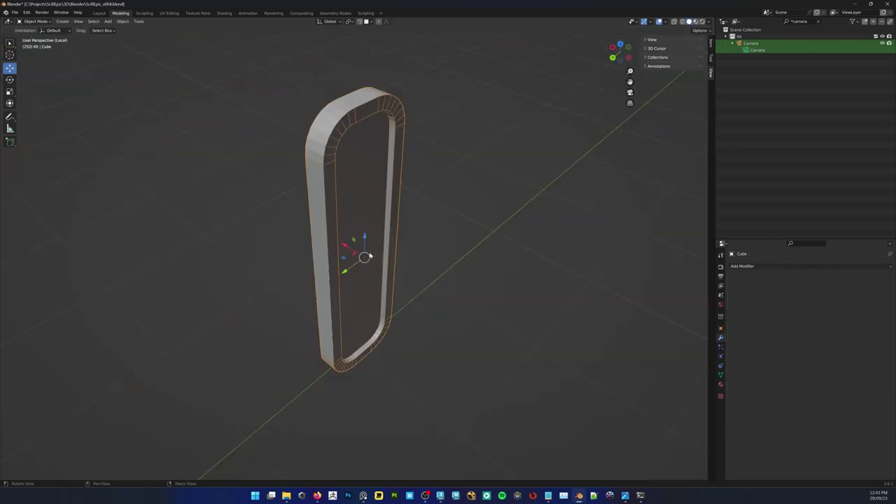
left_click_drag(368, 255, 360, 246, "alt")
right_click(360, 215)
left_click(315, 222)
key("Tab")
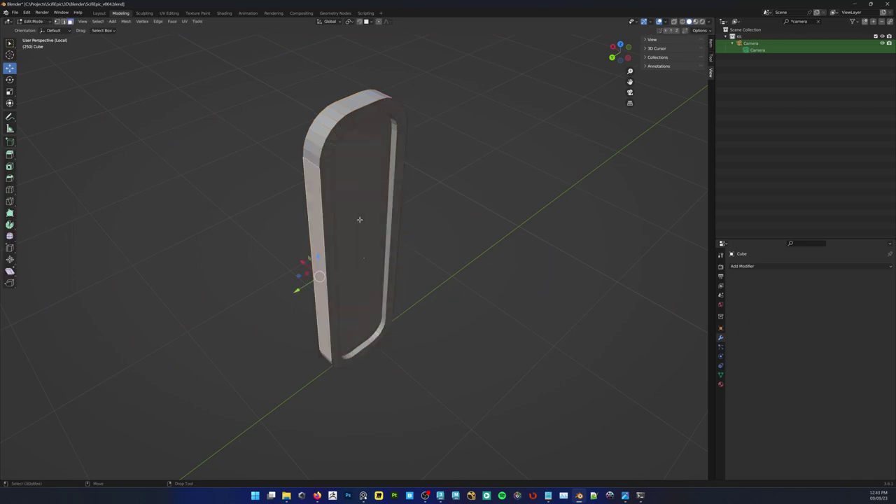
left_click(351, 248)
left_click_drag(348, 245, 338, 239)
right_click(362, 236)
left_click(351, 230)
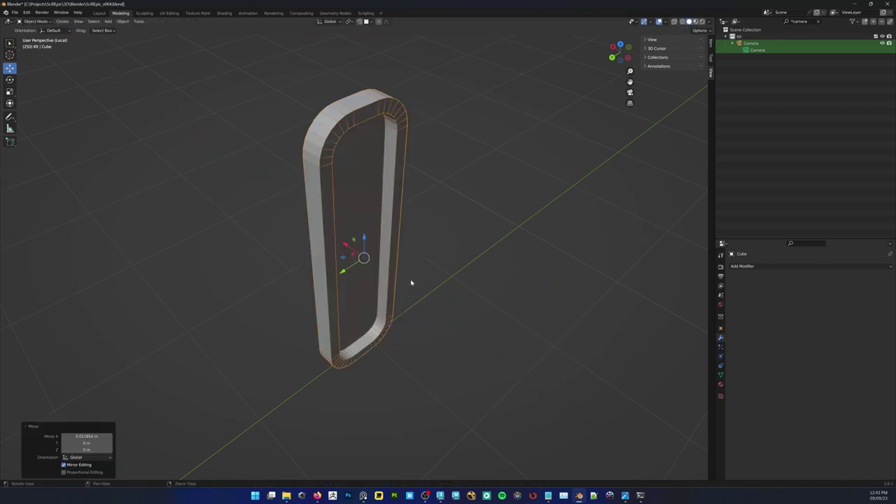
key("KP_Divide")
Move the inner panel slightly deeper into the recess along X, and select the surrounding block
middle_click_drag(406, 270, 360, 214)
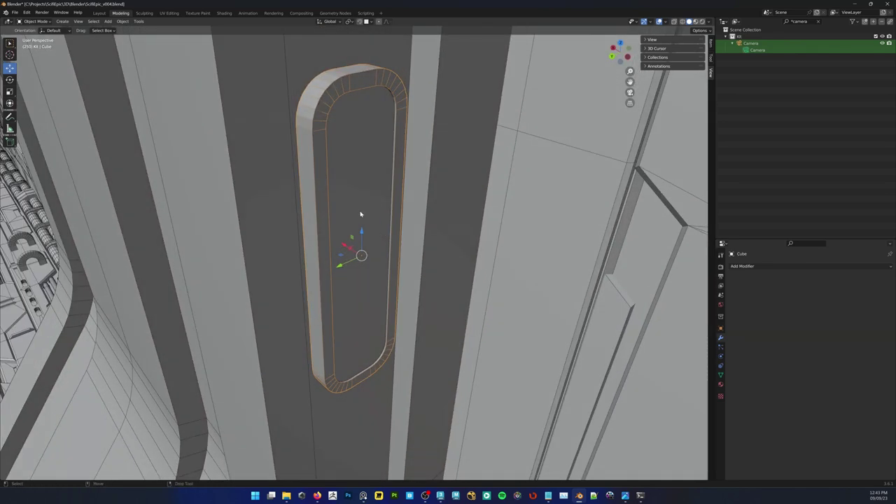
scroll(359, 235, "up", 1)
left_click(357, 242)
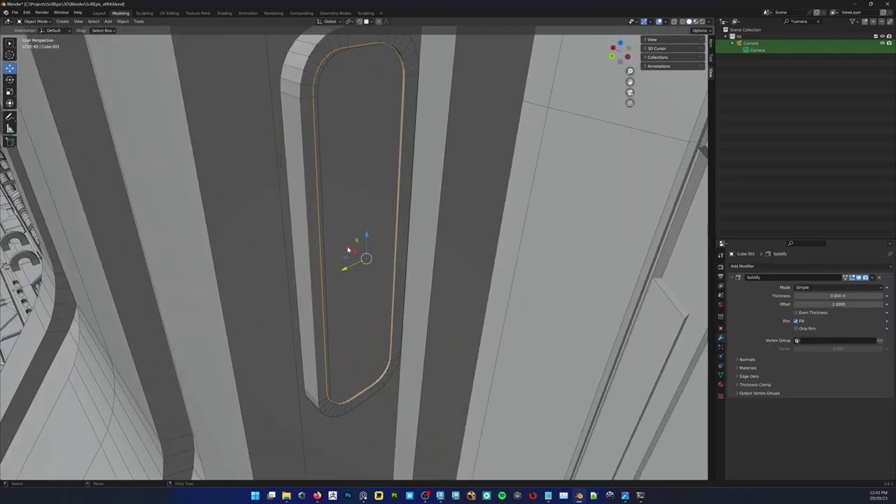
left_click_drag(349, 249, 357, 247)
left_click(403, 189)
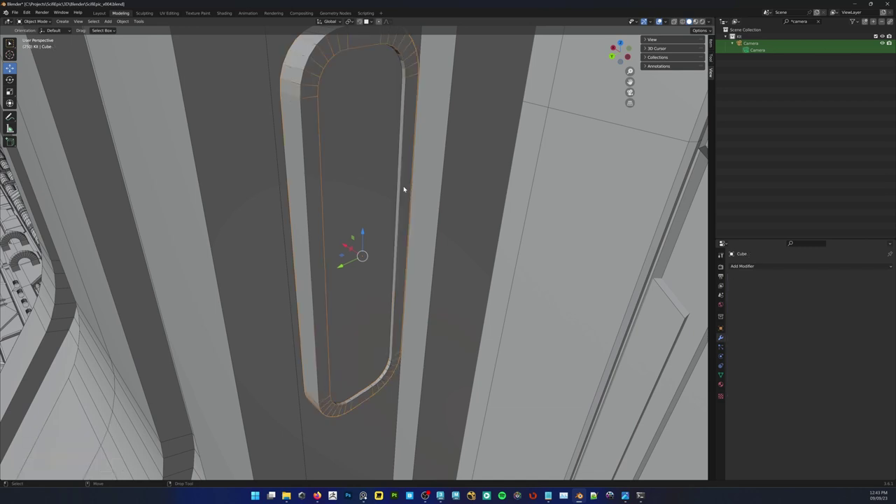
key("4")
key("e")
key("b")
key("v")
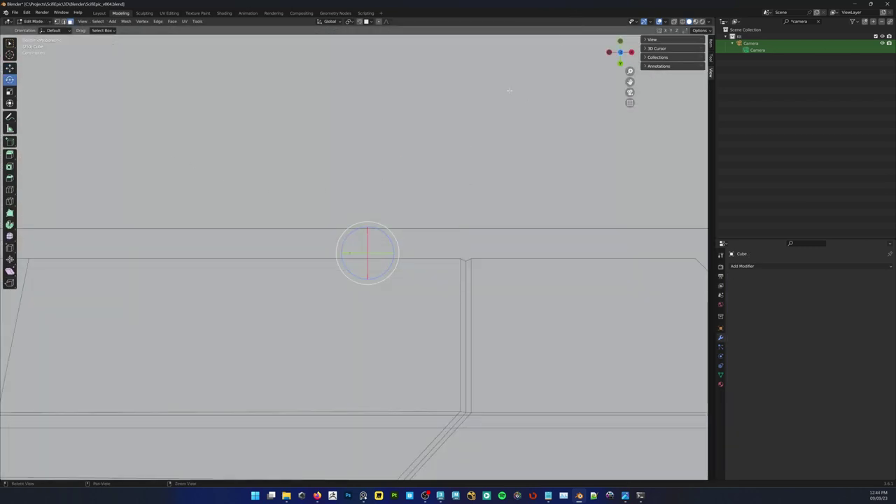
middle_click_drag(508, 89, 282, 266)
left_click_drag(398, 289, 423, 251, "alt")
key("z")
scroll(395, 229, "down", 1)
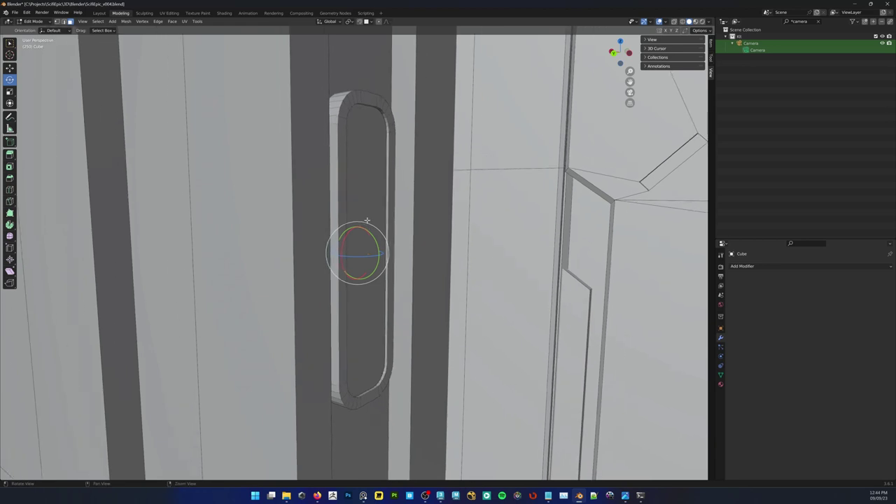
middle_click_drag(366, 219, 343, 126, "alt")
key("w")
right_click(343, 100)
left_click(342, 100)
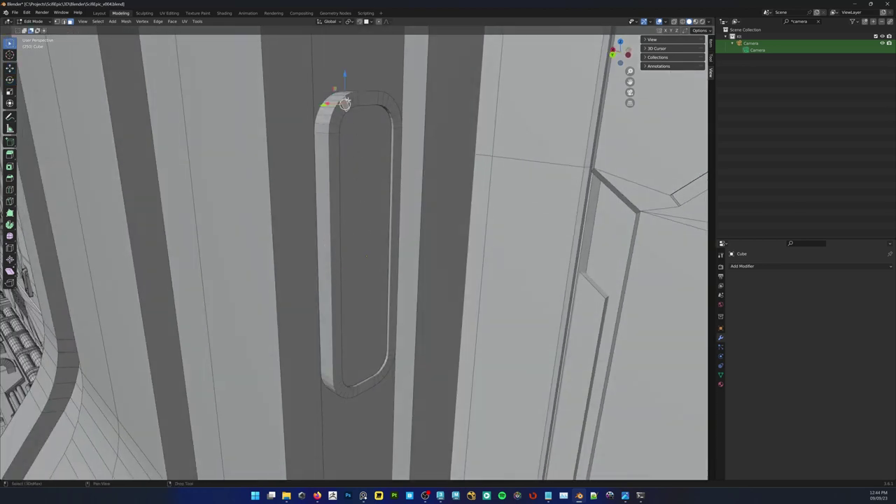
right_click(348, 98)
left_click(341, 89)
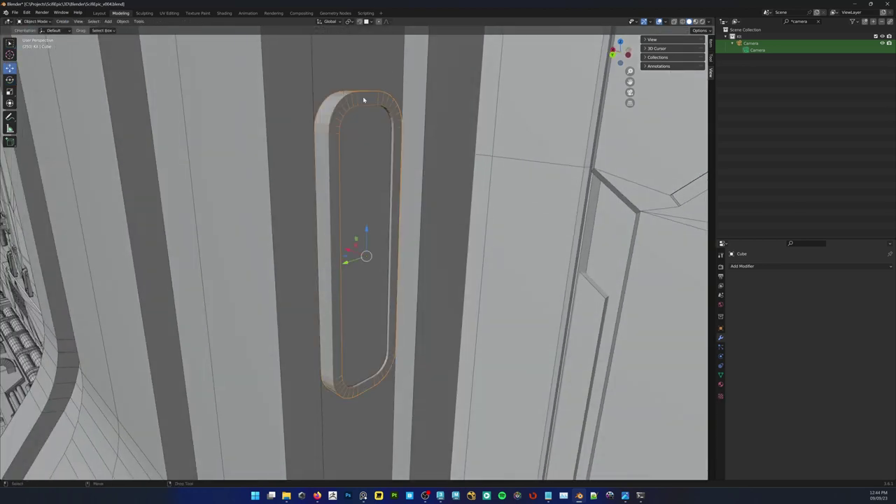
Add a Bevel modifier to the block with an amount of 0.02 m
key("F3")
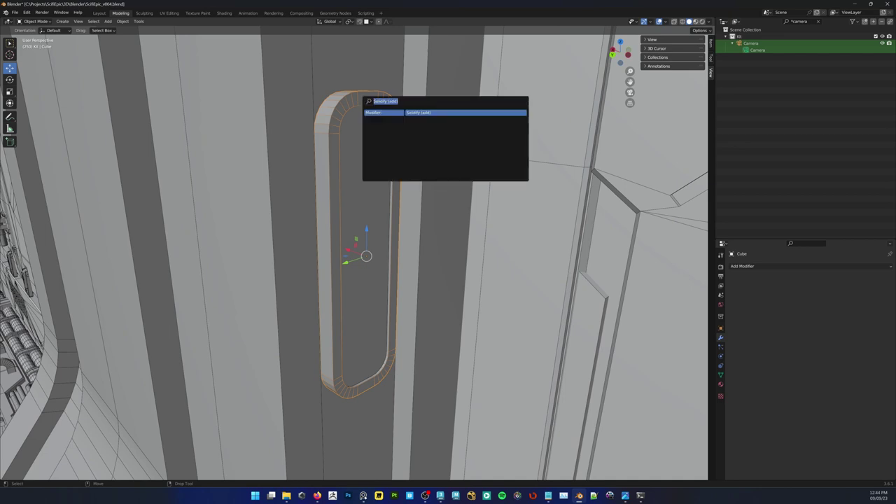
type("bevel")
key("Return")
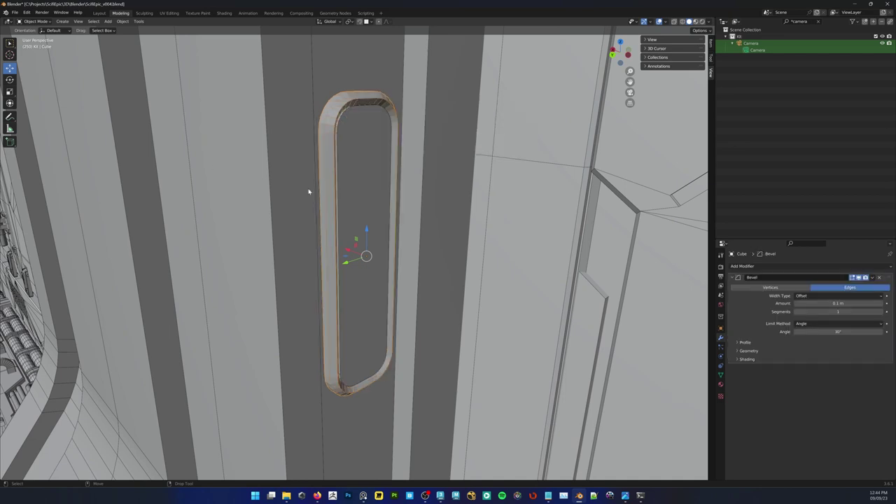
left_click(812, 303)
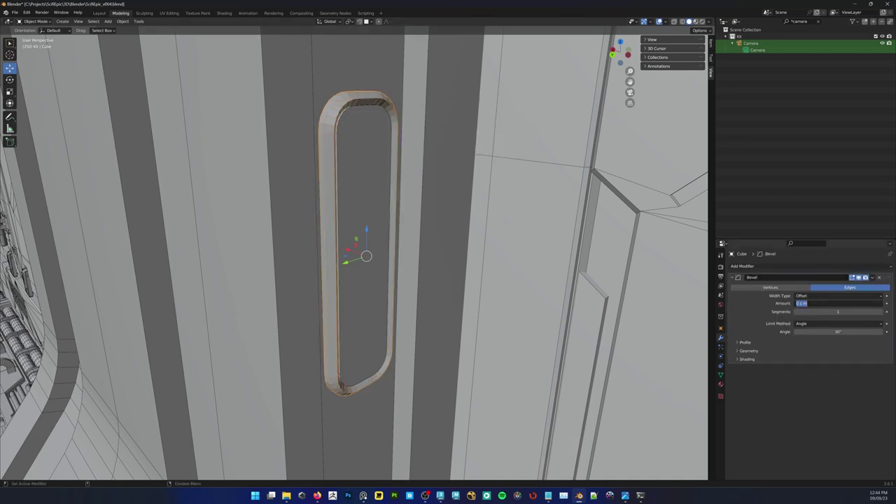
key("BackSpace")
type("0.02")
key("Return")
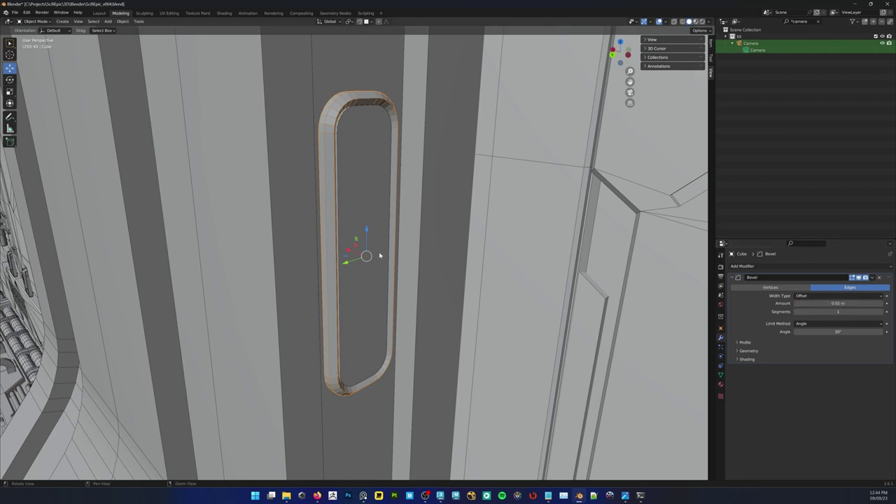
Try a bevel amount of 0.002 m on the block, and settle on 0.004 m
middle_click_drag(380, 254, 376, 257)
double_click(845, 306)
type("0")
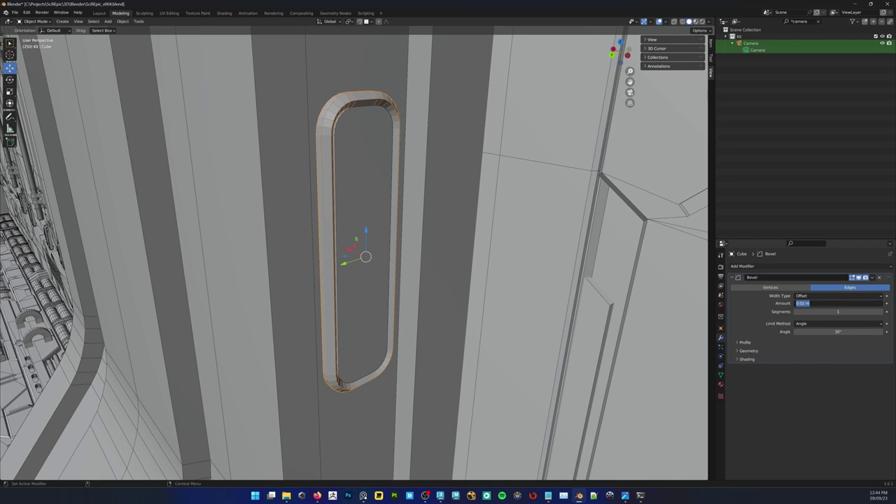
key("Return")
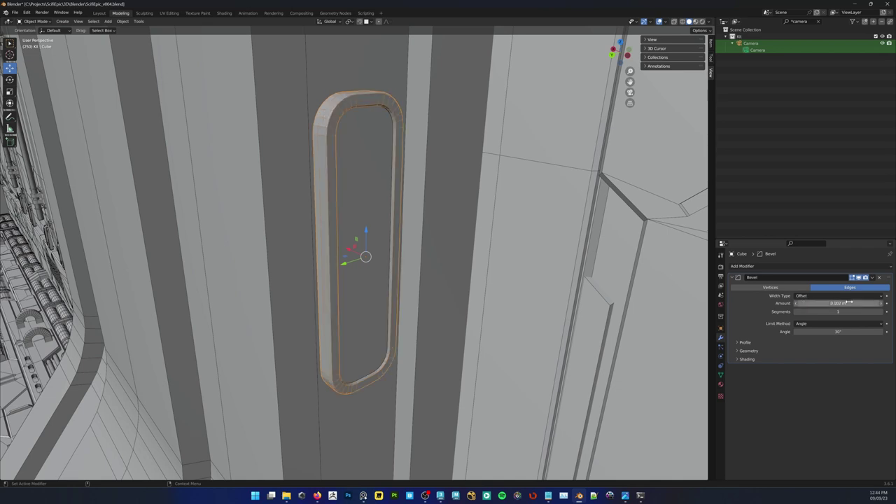
double_click(849, 302)
key("BackSpace")
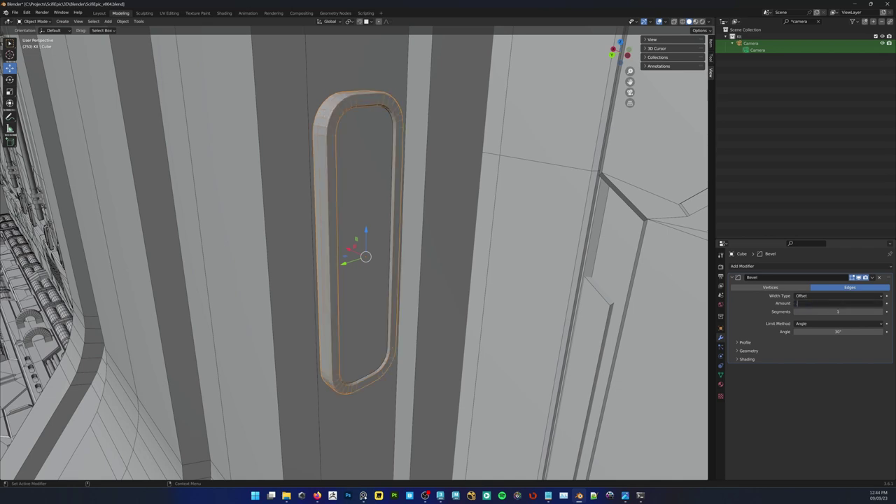
key("Return")
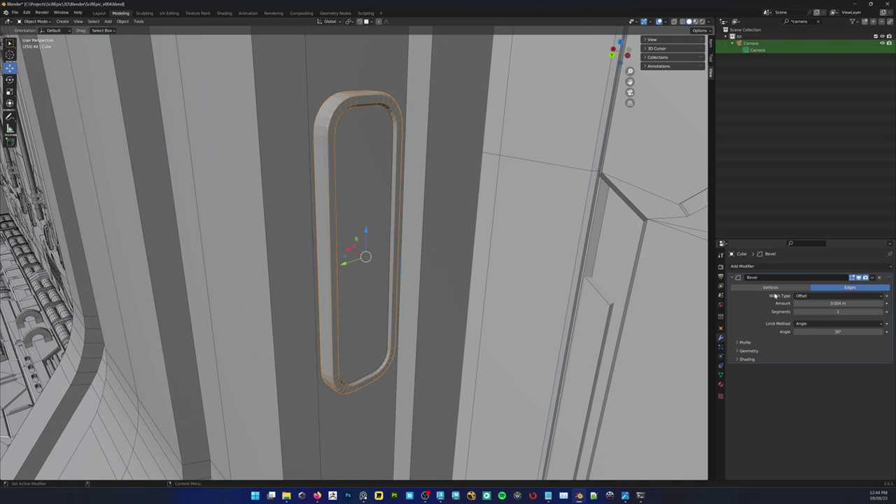
Set the block's Bevel modifier to 3 segments, checking the rounded upper edge
middle_click_drag(373, 248, 359, 229)
scroll(348, 97, "up", 3)
middle_click_drag(350, 100, 401, 228)
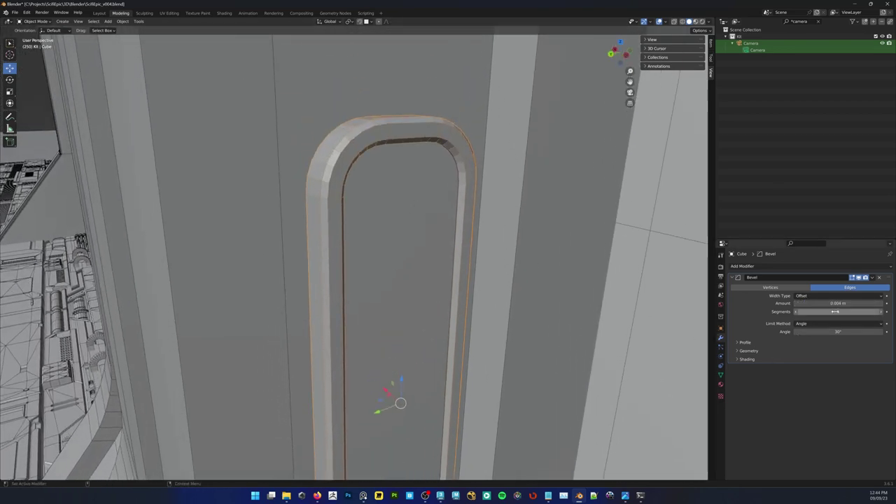
double_click(835, 312)
type("3")
key("Return")
middle_click_drag(483, 249, 426, 245)
Select the inner panel and add the surrounding block to the selection
left_click(426, 247)
scroll(401, 273, "down", 2)
middle_click_drag(399, 273, 412, 306)
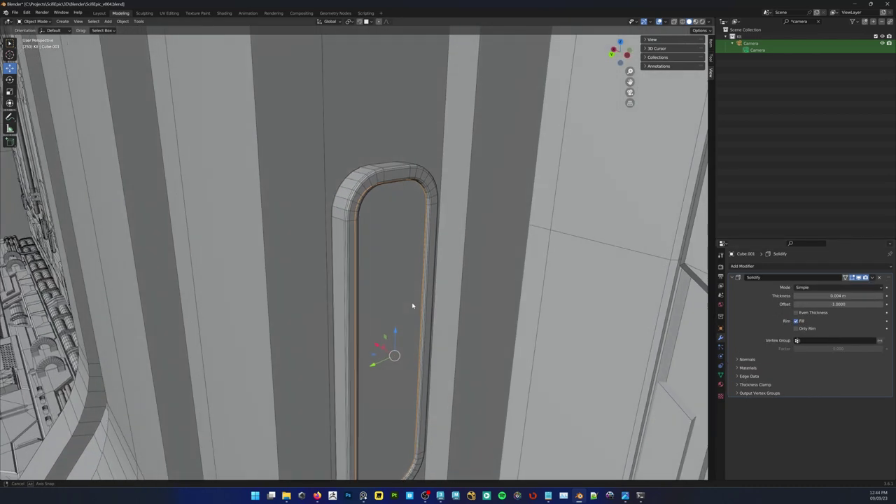
scroll(423, 269, "down", 5)
left_click(361, 229, "alt+shift")
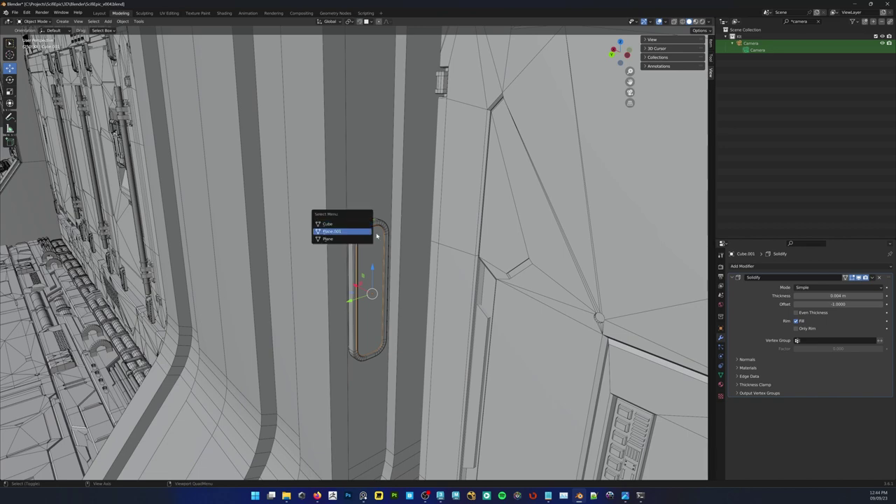
left_click(377, 224)
Compare the light strips in the reference film still with the pillar's block, viewing the whole scene through the camera
scroll(398, 260, "down", 2)
middle_click_drag(397, 260, 251, 271)
right_click_drag(0, 192, 276, 114)
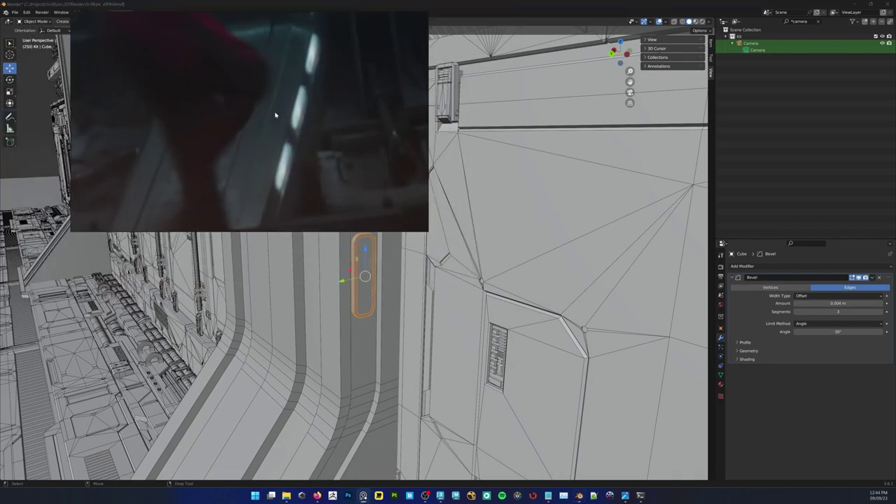
scroll(275, 114, "down", 5)
middle_click_drag(307, 63, 308, 139)
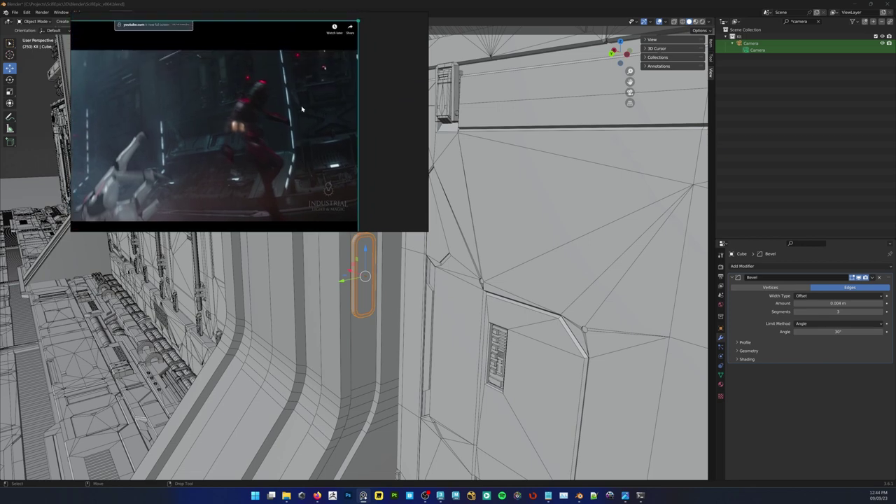
left_click(538, 17)
middle_click_drag(385, 279, 358, 279)
right_click_drag(355, 194, 0, 185)
scroll(407, 243, "down", 7)
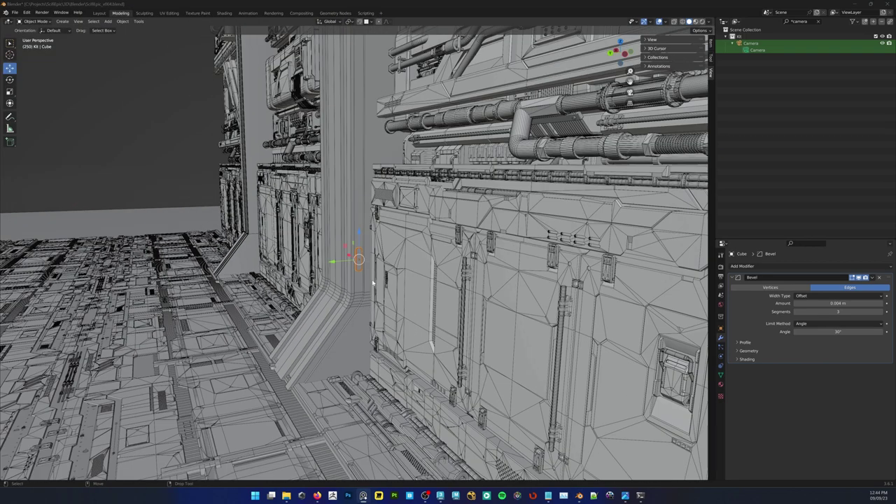
left_click_drag(391, 313, 338, 293)
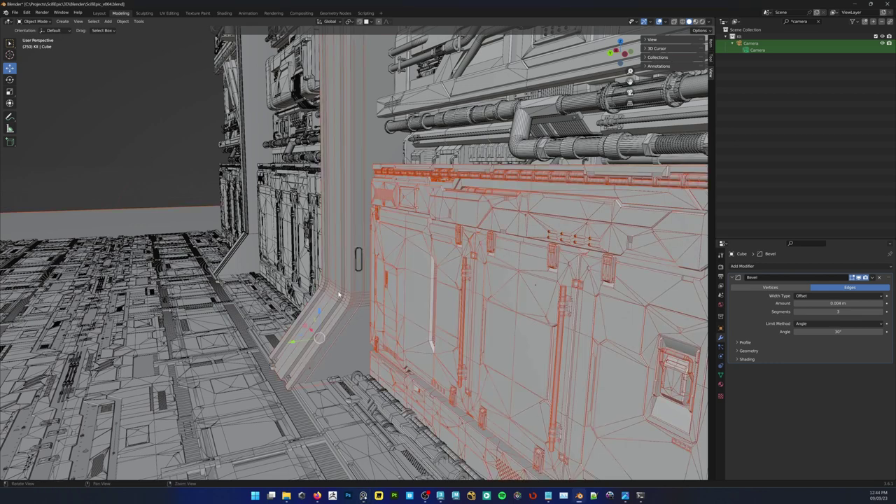
left_click(184, 160)
key("KP_0")
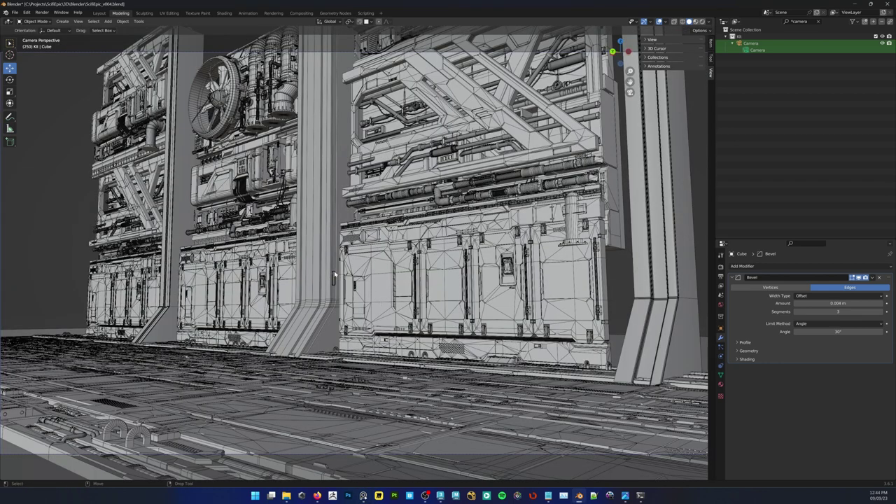
Isolate the light block and its inner panel, and select the vertices of their upper rounded end in Edit Mode
left_click(334, 277)
key("KP_Divide")
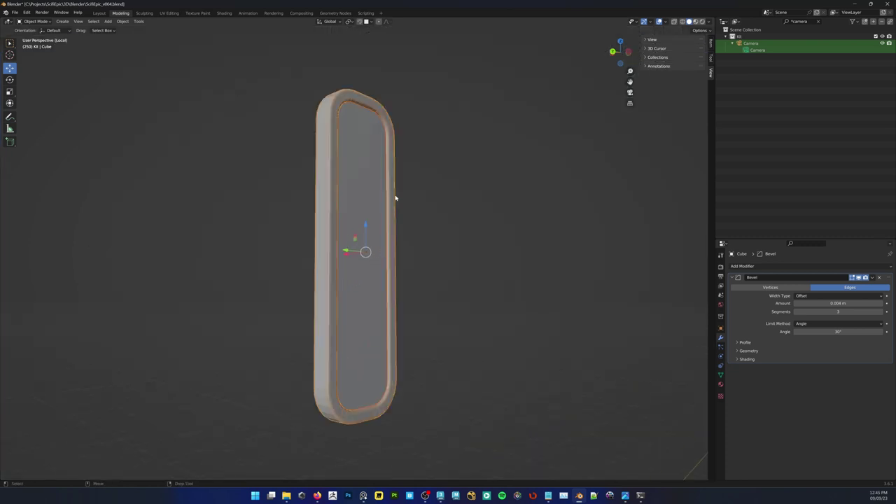
key("Tab")
left_click_drag(459, 236, 283, 95)
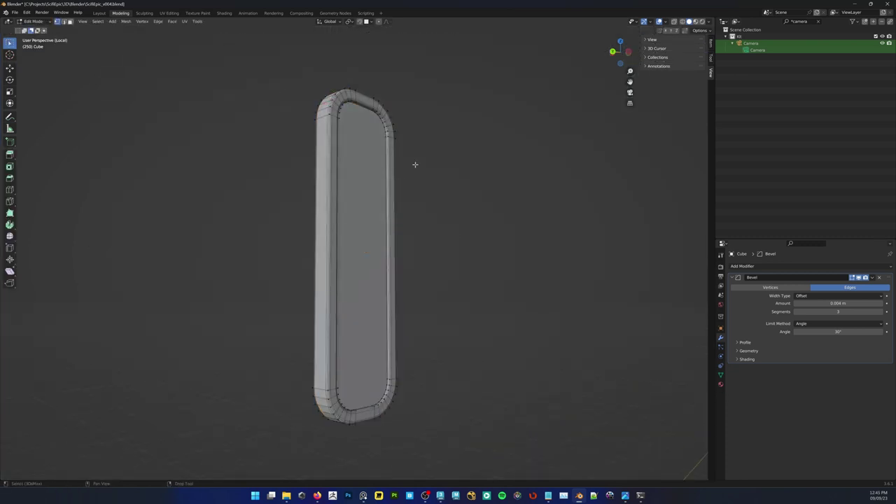
left_click_drag(428, 69, 241, 175)
scroll(336, 210, "down", 3)
middle_click_drag(385, 238, 386, 203, "alt")
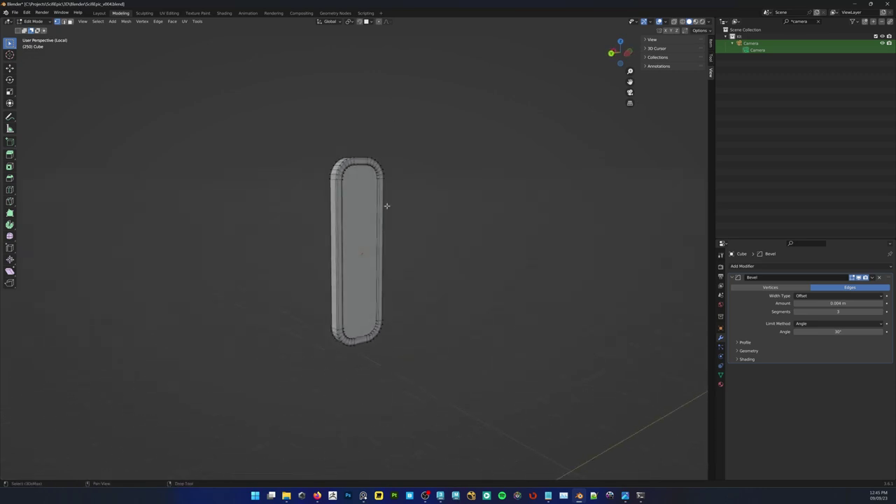
left_click_drag(417, 117, 283, 205)
left_click_drag(419, 124, 305, 180)
key("shift+space")
key("g")
left_click_drag(428, 141, 275, 201)
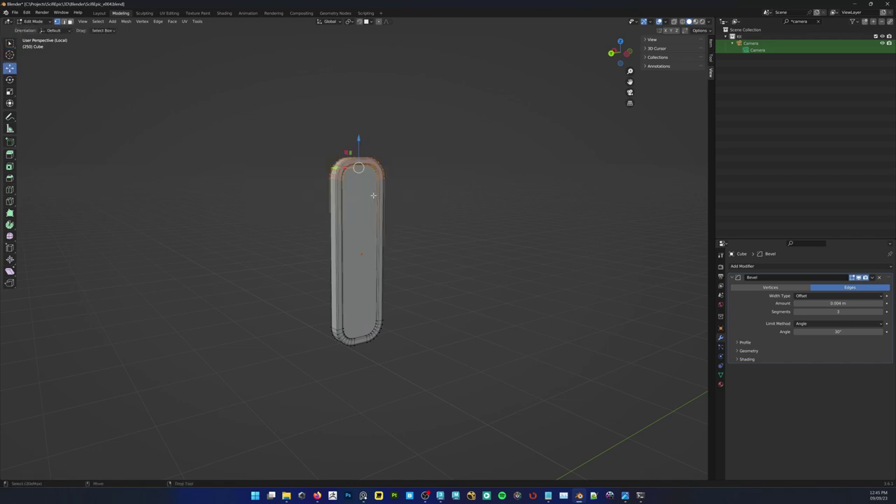
Lengthen the block and panel by moving the selected upper vertices up about 0.26 m along Z
left_click_drag(361, 154, 364, 69)
key("ctrl+z")
left_click(709, 21)
left_click_drag(357, 143, 358, 34)
Raise the upper vertices a further 0.52 m along Z against the full scene in camera view, and leave Edit Mode
key("KP_0")
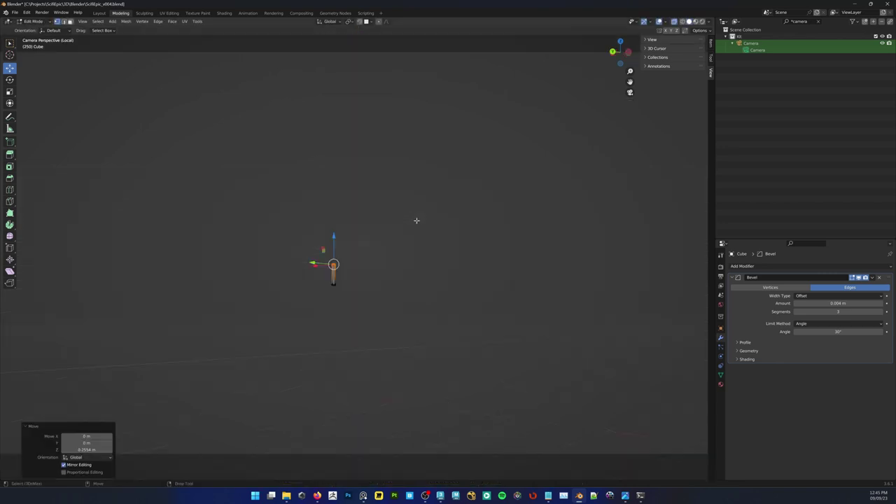
key("KP_Divide")
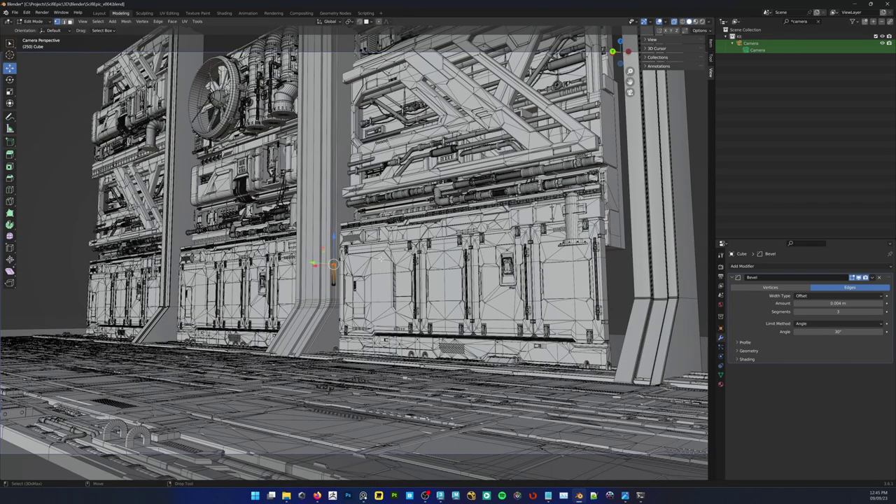
left_click_drag(335, 246, 336, 219)
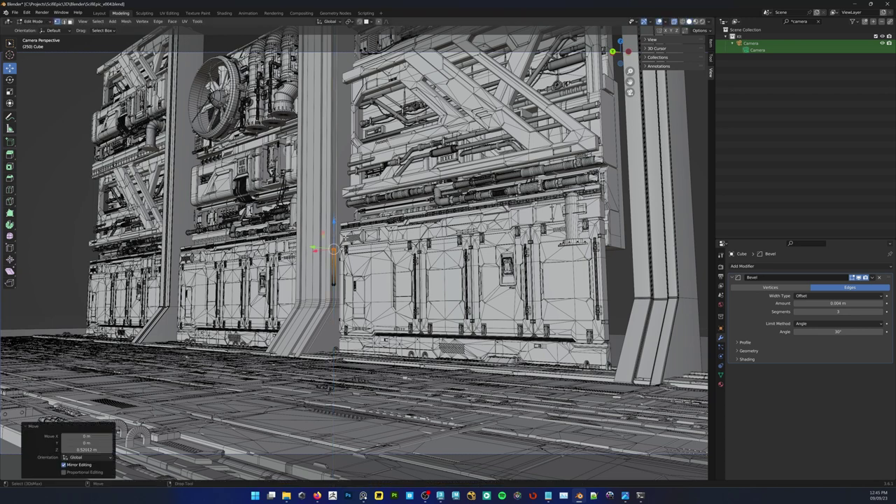
right_click(344, 247)
left_click(343, 246)
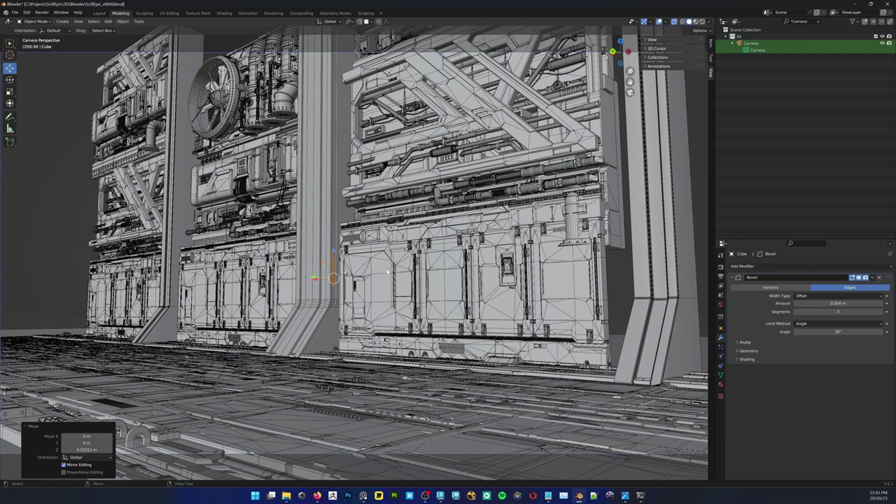
Clone the light block and panel up the pillar as an instanced array, with count 6, Z move 2.16 and no mirroring
right_click(465, 324)
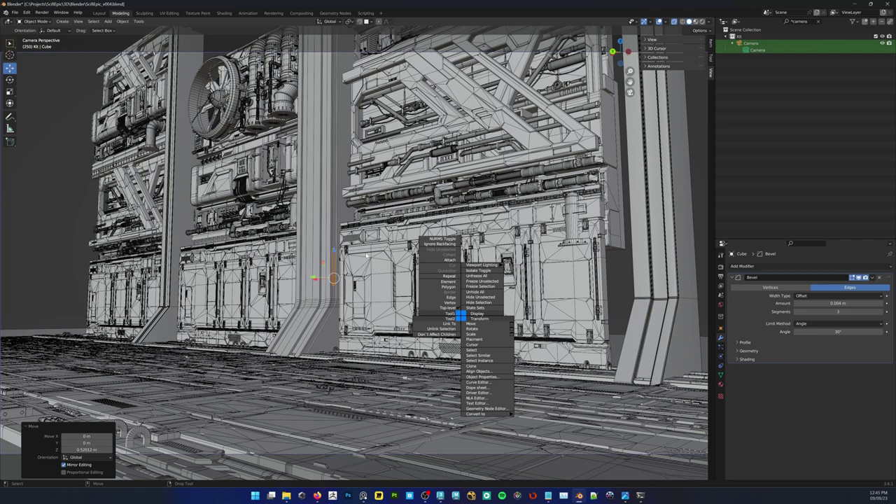
left_click(475, 367)
mouse_move(501, 442)
left_mouse_down()
mouse_move(532, 443)
mouse_move(514, 443)
left_mouse_up()
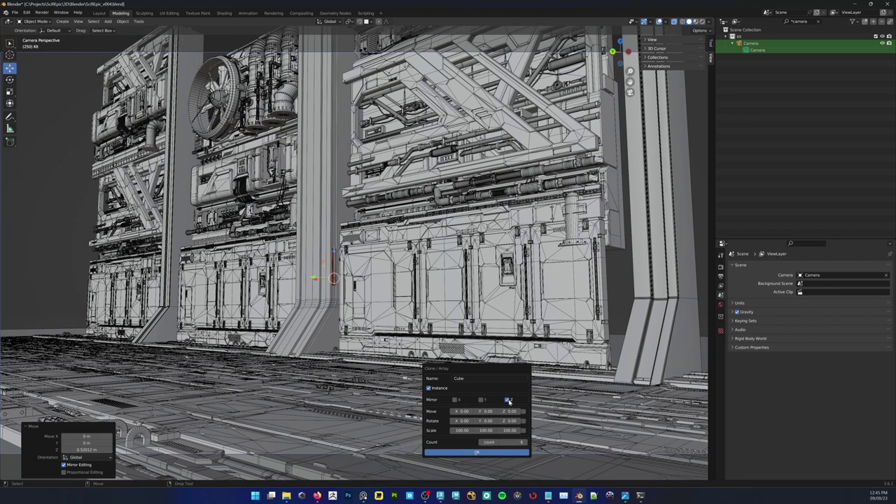
left_click(508, 401)
left_click_drag(510, 412, 553, 411)
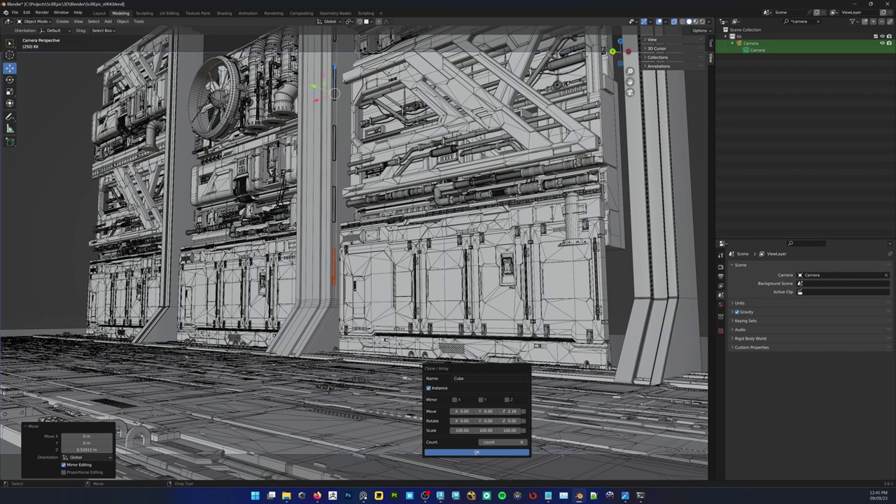
right_click_drag(0, 163, 261, 264)
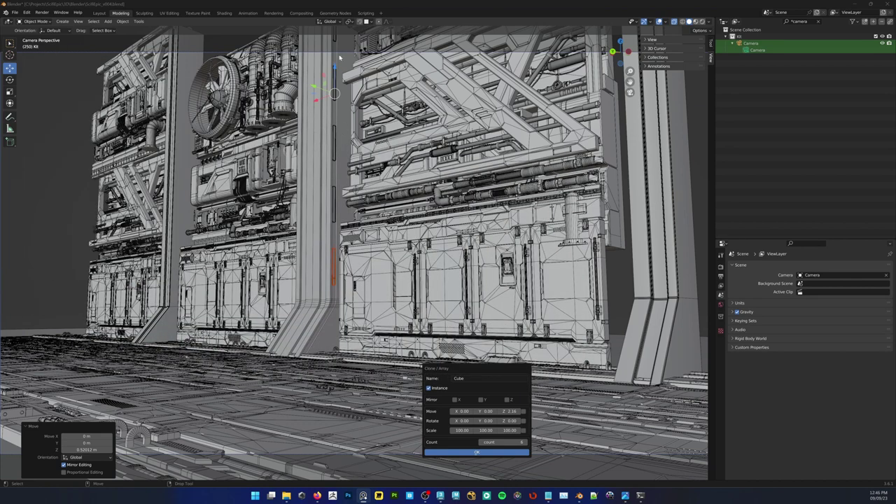
left_click(504, 455)
Copy and paste the lowest light block with its panel as objects, and isolate the copy together with the pillar
left_click(333, 258)
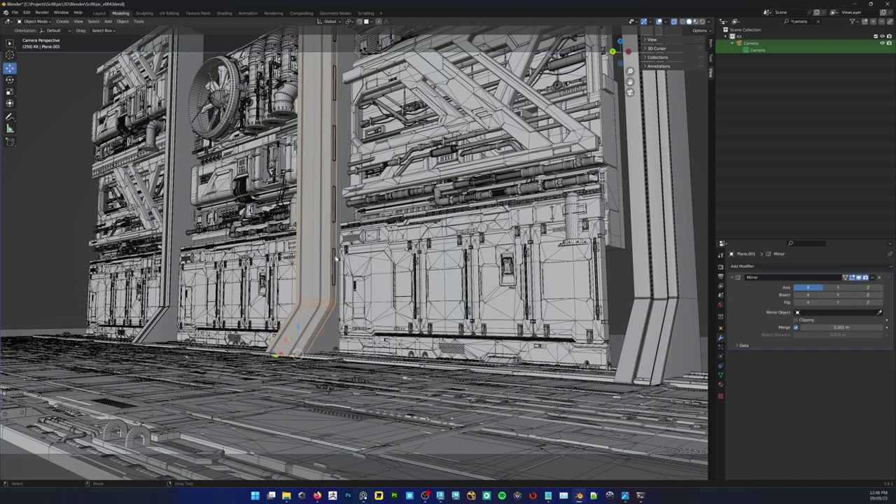
left_click(336, 293)
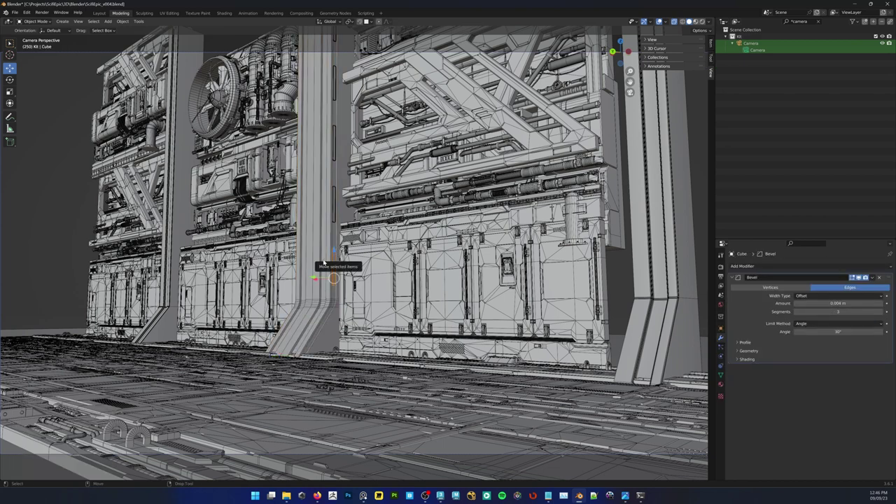
key("ctrl+c")
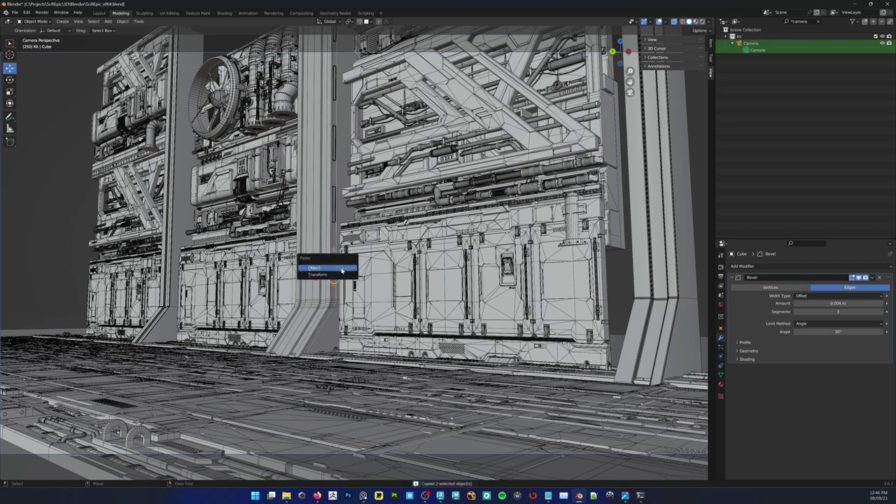
key("ctrl+v")
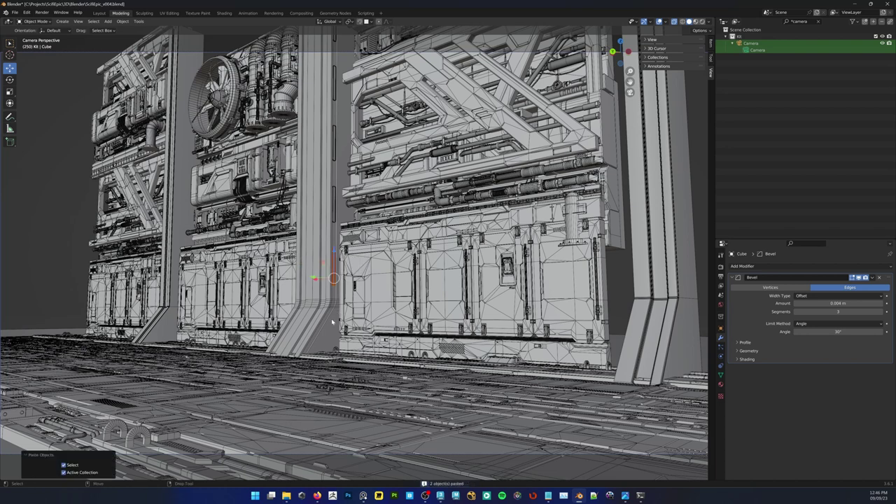
left_click(325, 318, "shift")
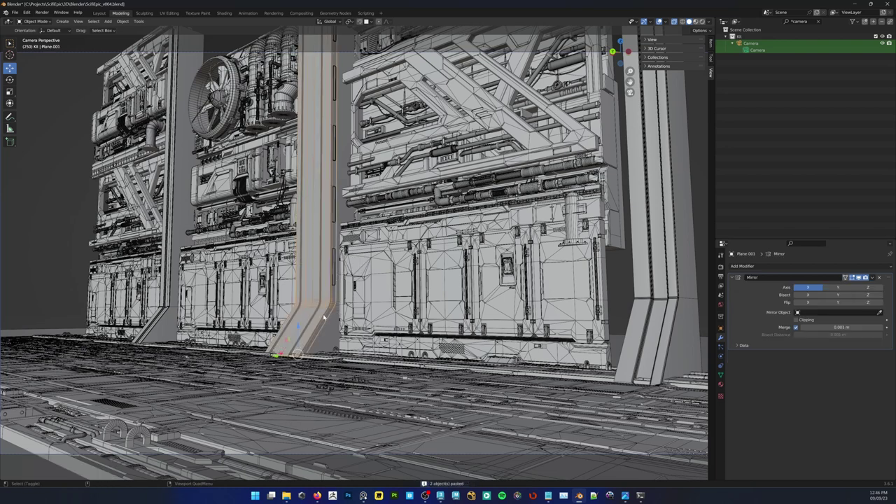
key("KP_Divide")
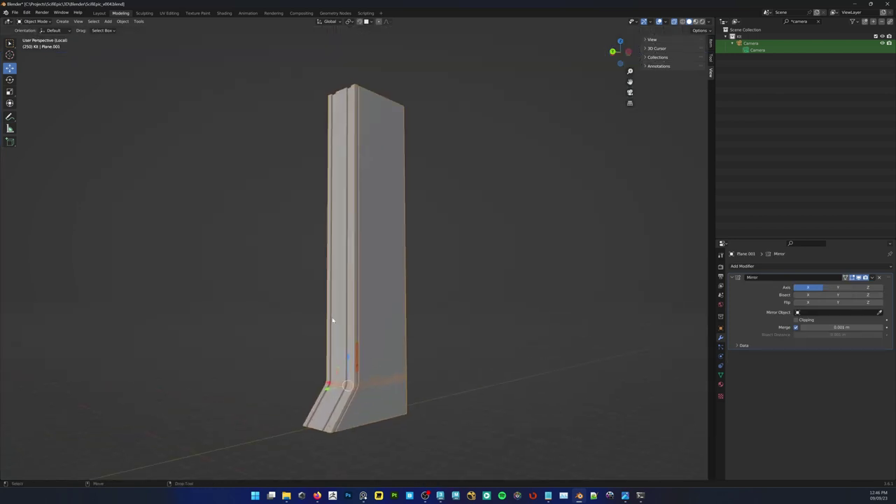
In the left view, move only the pasted light onto the pillar's sloped foot, about 1 m in Y and -1.96 m in Z
key("ctrl+KP_3")
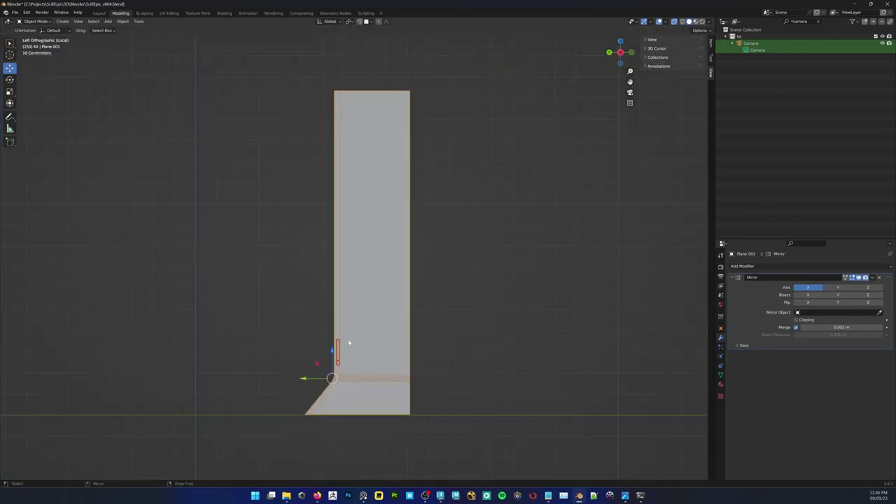
left_click_drag(495, 302, 300, 222, "ctrl")
key("KP_Decimal")
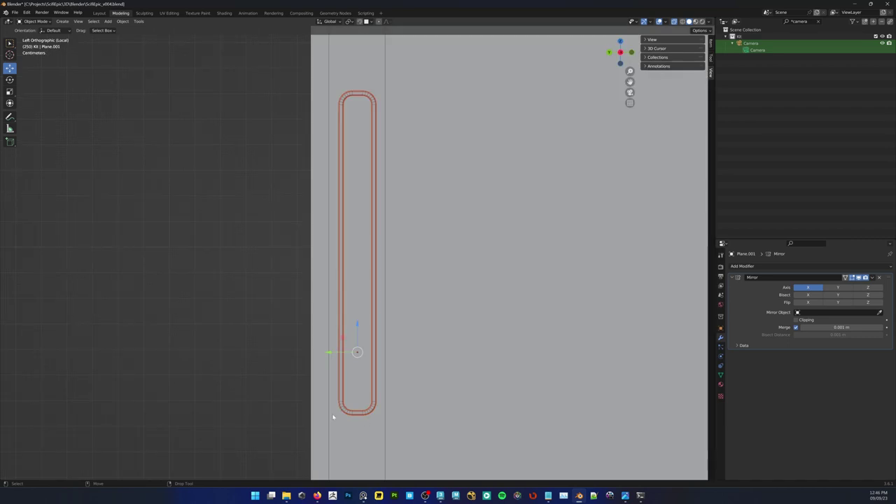
middle_click_drag(387, 411, 380, 231, "alt")
right_click_drag(441, 228, 372, 223, "alt")
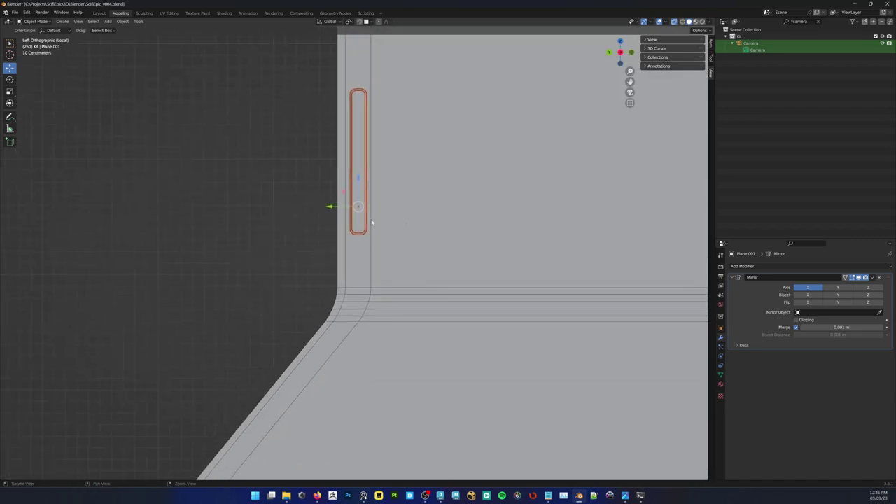
left_click_drag(343, 191, 230, 416)
middle_click_drag(379, 386, 414, 276, "alt")
Rotate the pasted light about 39° around X to follow the slope of the pillar's foot
key("e")
key("r")
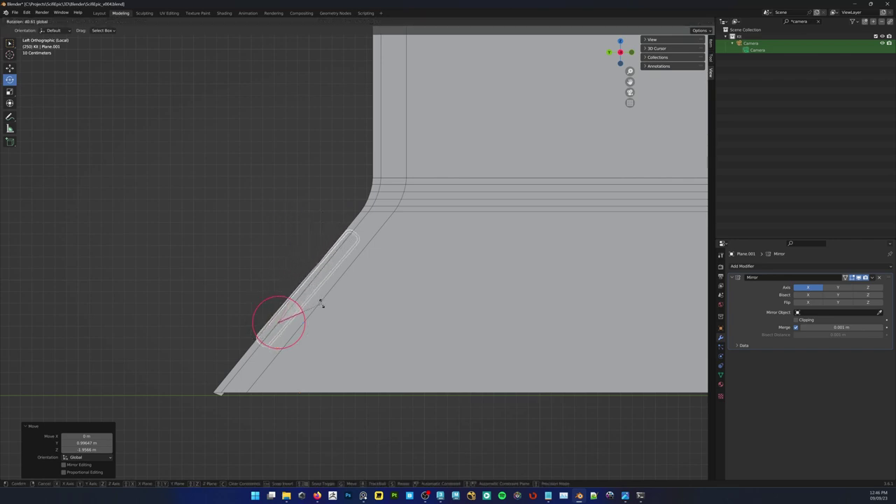
left_click(320, 303)
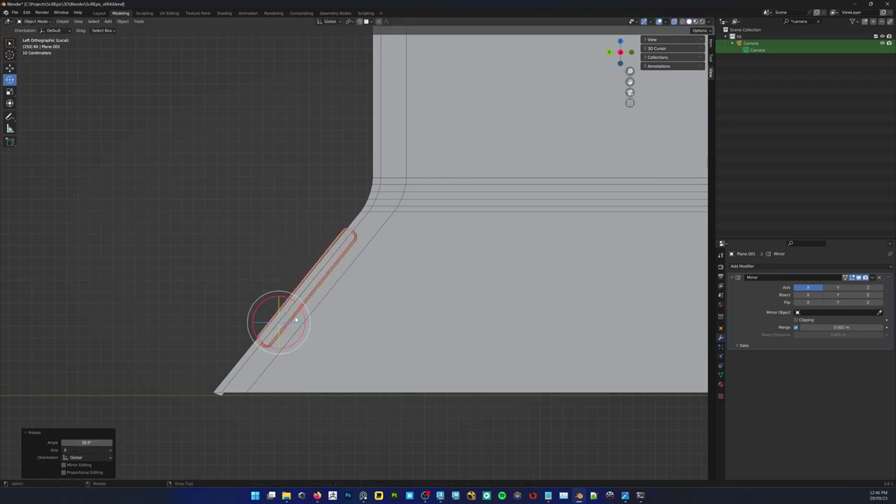
Nudge the rotated light about -0.06 m in Y and Z into the sloped channel, and return to the full camera view
key("w")
left_click_drag(263, 310, 271, 317)
scroll(315, 328, "up", 4)
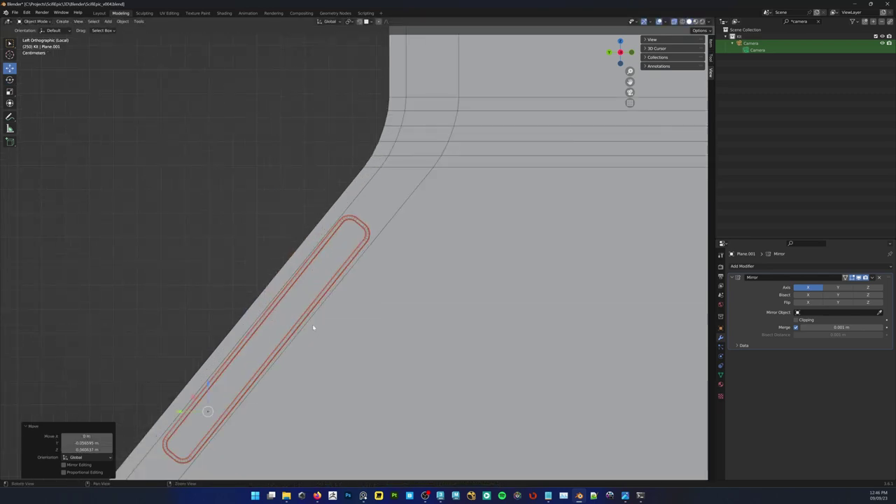
middle_click_drag(312, 324, 355, 270, "shift")
scroll(353, 271, "up", 1)
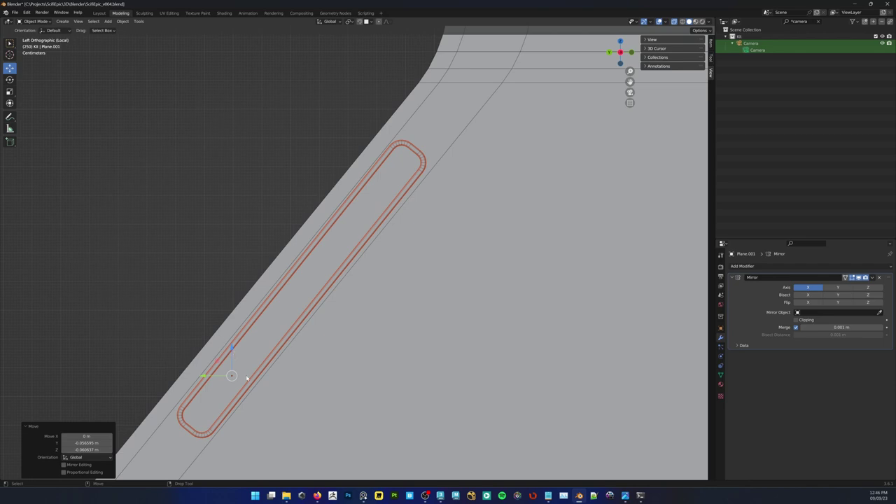
scroll(295, 349, "down", 7)
scroll(315, 340, "up", 2)
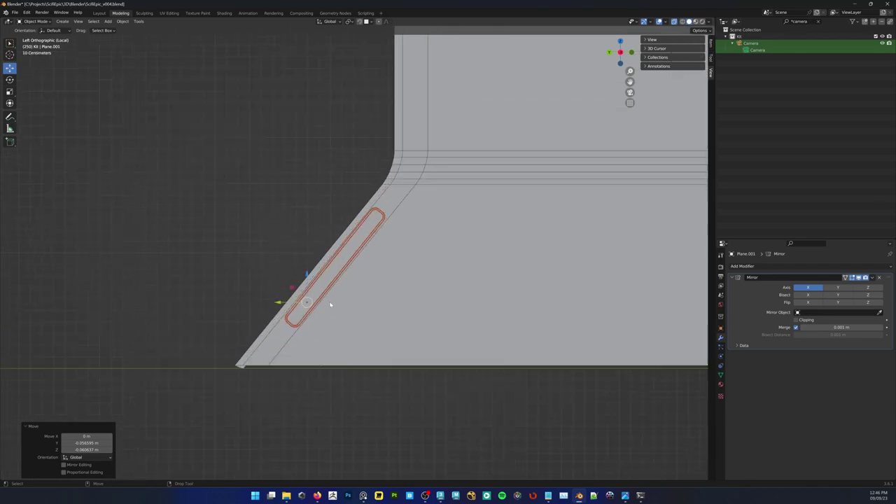
key("KP_Divide")
key("KP_0")
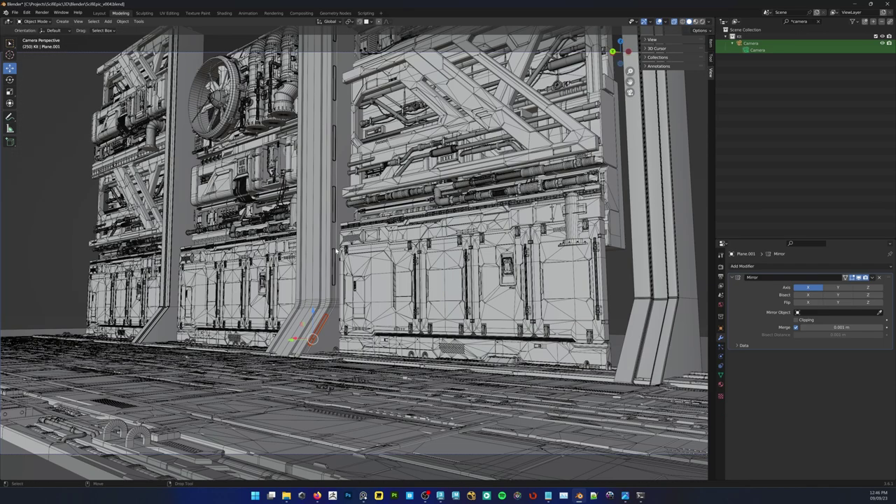
Select the pillar at its sloped foot, apply Set Parent To with the Object option, and clear the selection
key("w")
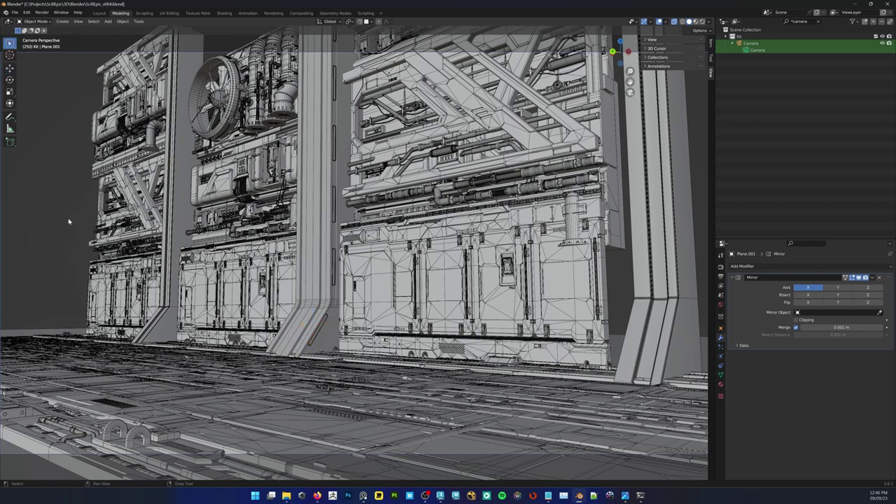
key("shift+alt+z")
key("shift+alt+z")
key("alt+a")
left_click(324, 321)
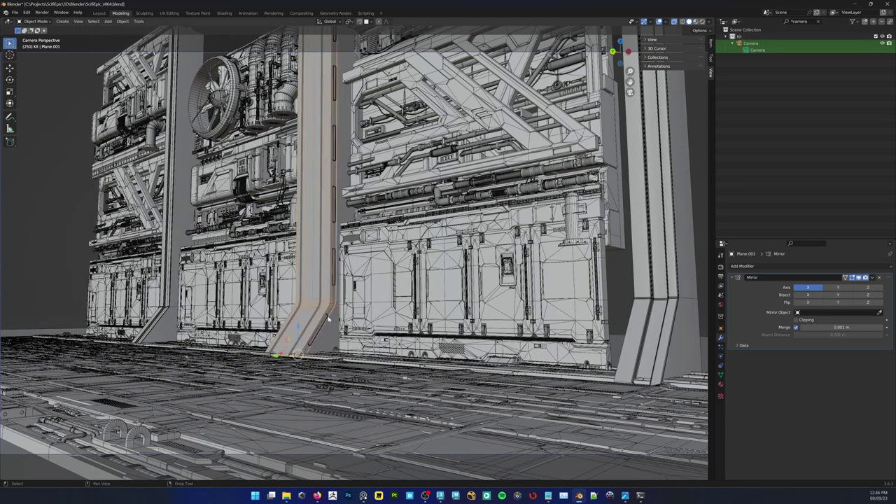
key("alt+a")
left_click(326, 318, "shift")
key("ctrl+p")
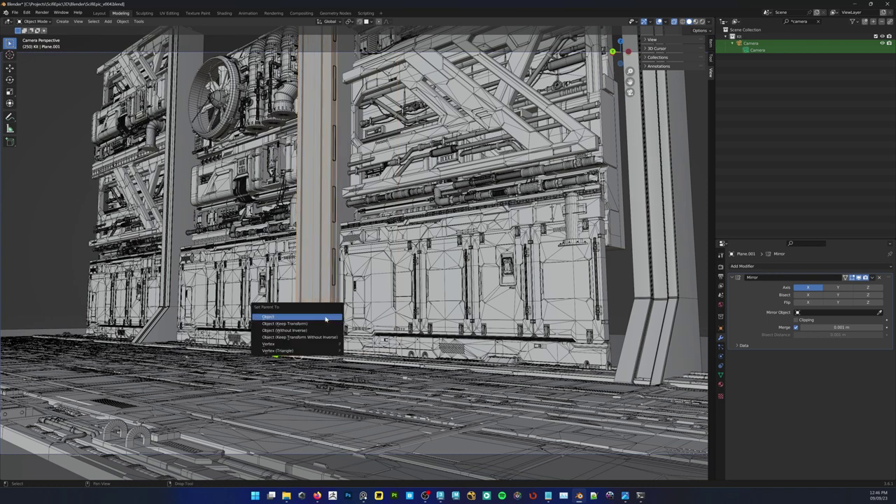
left_click(326, 318)
key("alt+a")
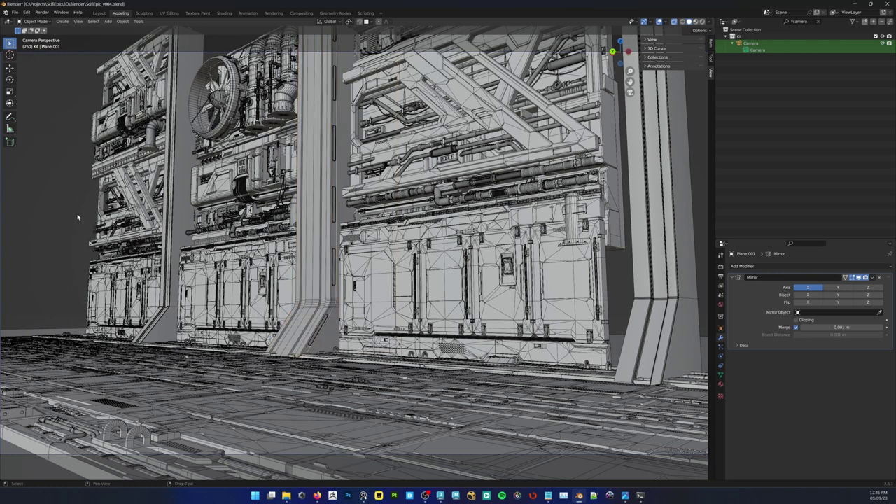
Select the inner panel of the sloped light on the pillar's foot and add its surrounding block to the selection
key("space")
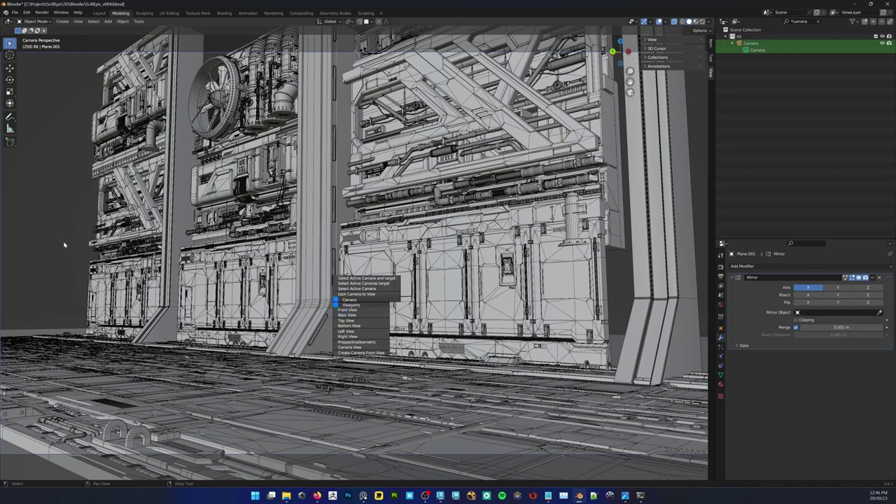
key("Escape")
left_click(317, 332)
middle_click_drag(317, 332, 392, 183)
scroll(320, 395, "up", 6)
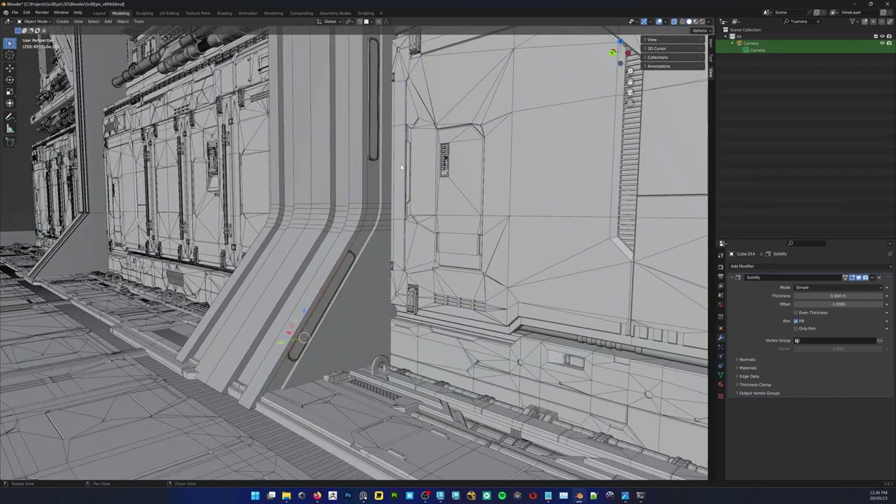
scroll(352, 243, "up", 3)
left_click_drag(352, 242, 379, 305, "alt")
scroll(376, 250, "up", 2)
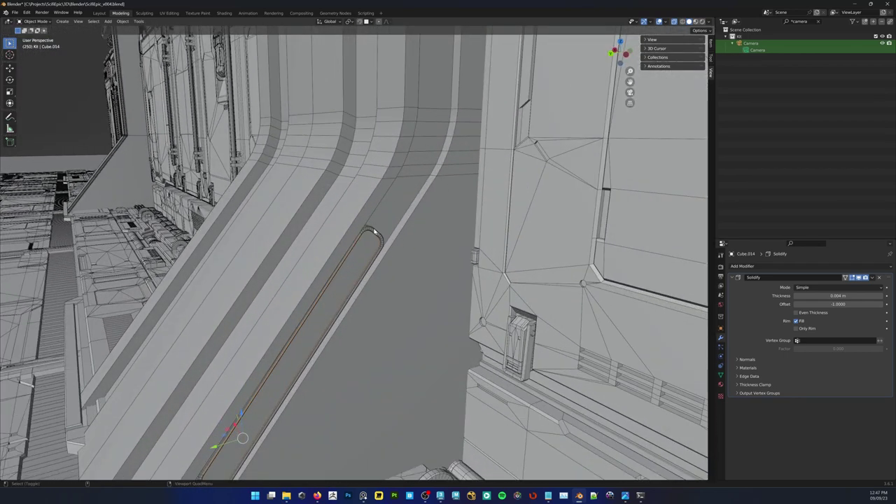
left_click(375, 232)
middle_click_drag(374, 233, 396, 232)
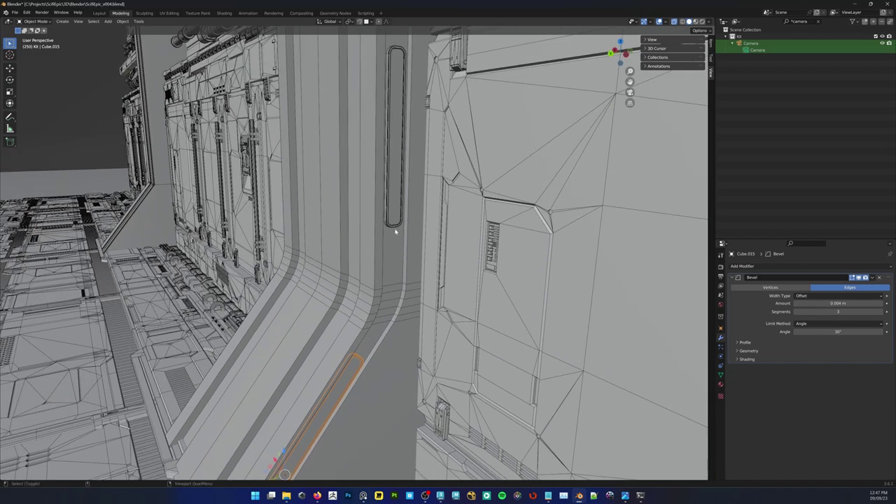
Add the frames and inner panels of the three lowest upright lights on the pillar's side to the selection
left_click(396, 226, "shift")
left_click(395, 215, "shift")
middle_click_drag(422, 102, 421, 469, "alt")
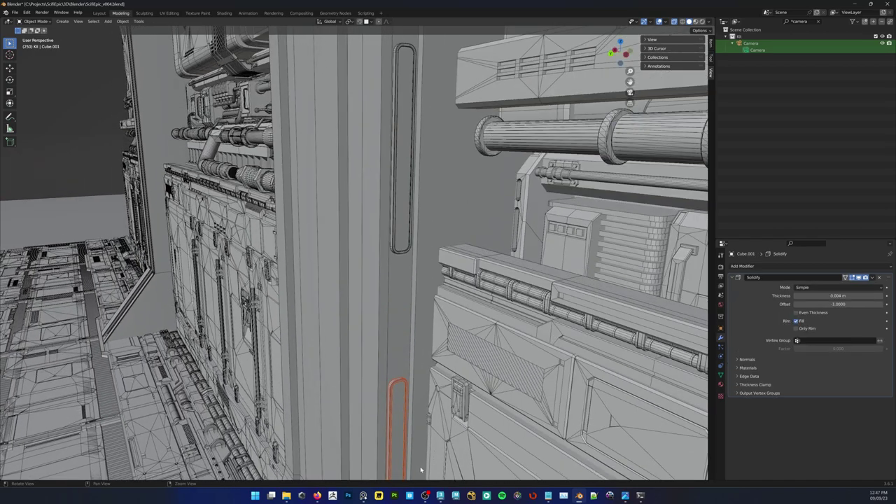
left_click(405, 252, "shift")
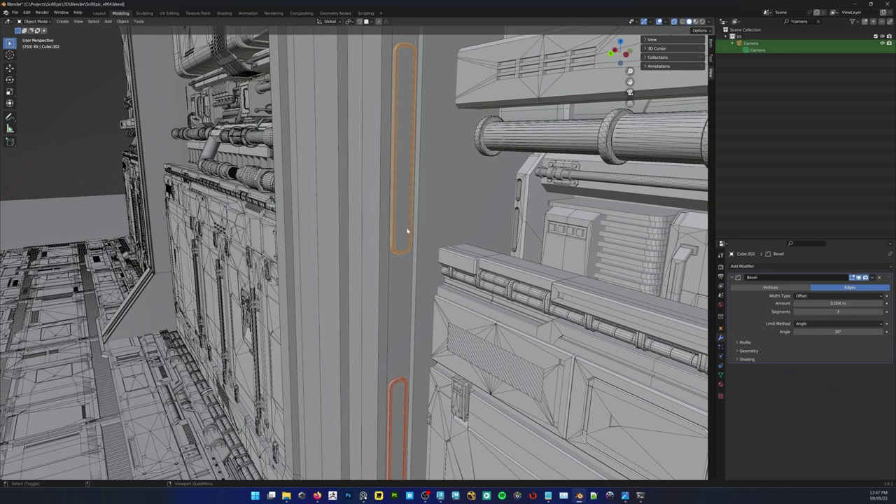
left_click(406, 231, "shift")
middle_click_drag(407, 231, 422, 6)
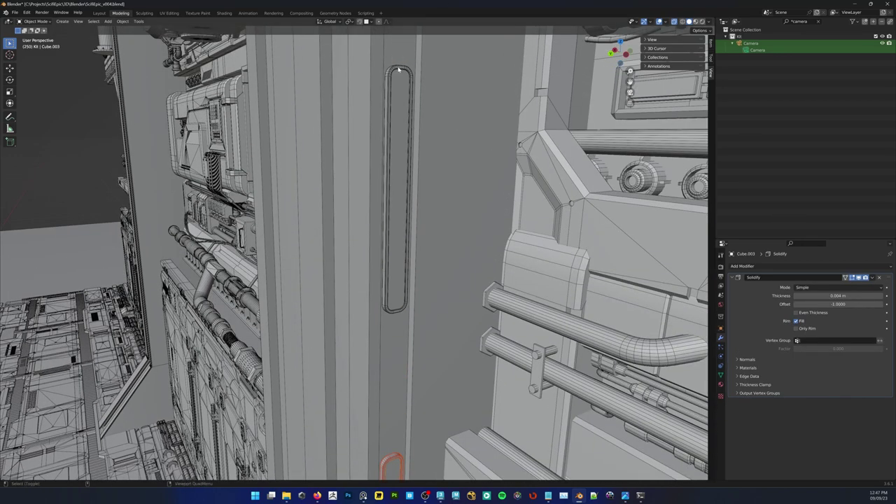
left_click(400, 68, "shift")
Add the frames and inner panels of the upper lights in the pillar's side channel to the selection
middle_click_drag(400, 90, 409, 54)
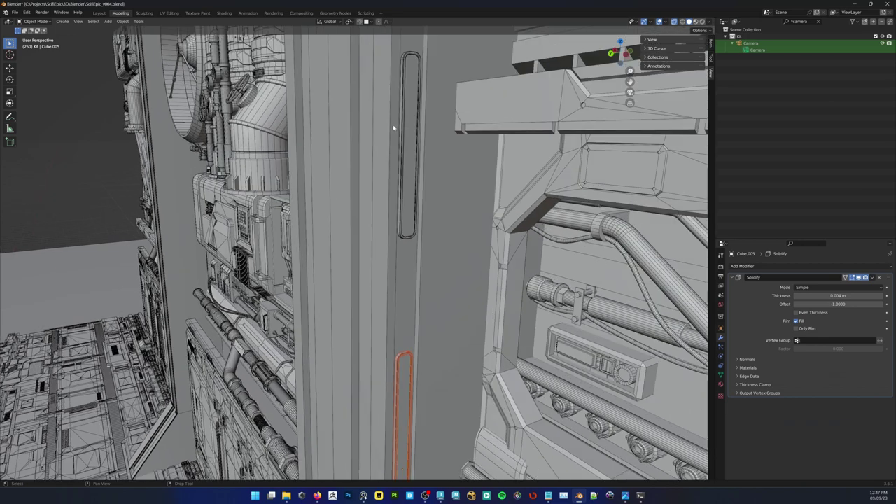
left_click(411, 60, "shift")
middle_click_drag(410, 76, 434, 245)
left_click(426, 184, "shift")
scroll(409, 168, "up", 5)
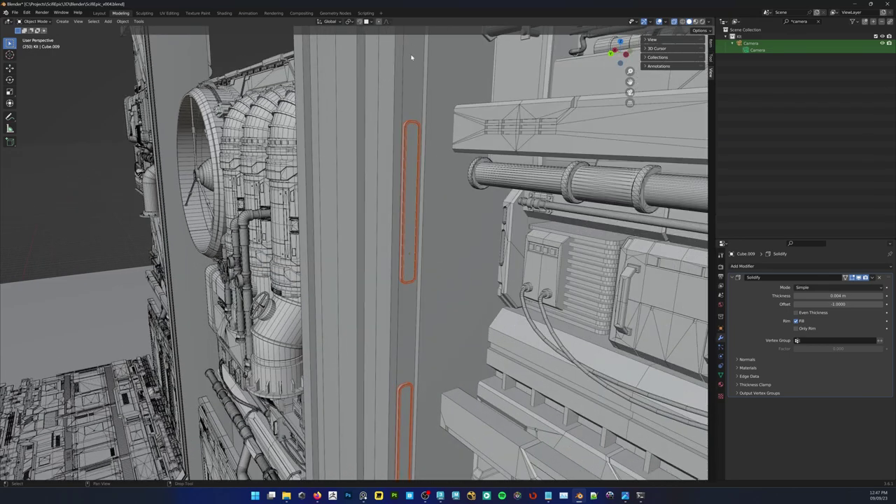
middle_click_drag(412, 55, 415, 154, "shift")
left_click(415, 143, "shift")
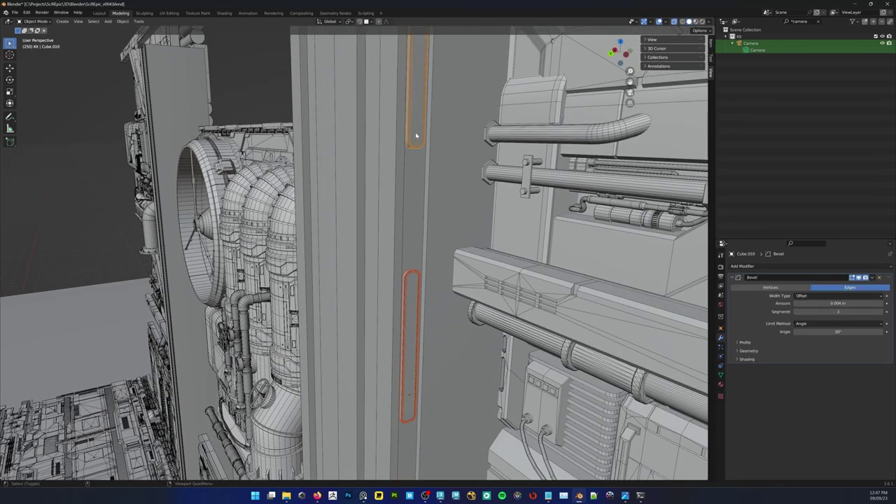
Clone the selected lights as instances, offset about 10.3 m along X to the pillar beyond the fan wall
scroll(419, 227, "down", 5)
middle_click_drag(419, 227, 418, 247, "shift")
key("w")
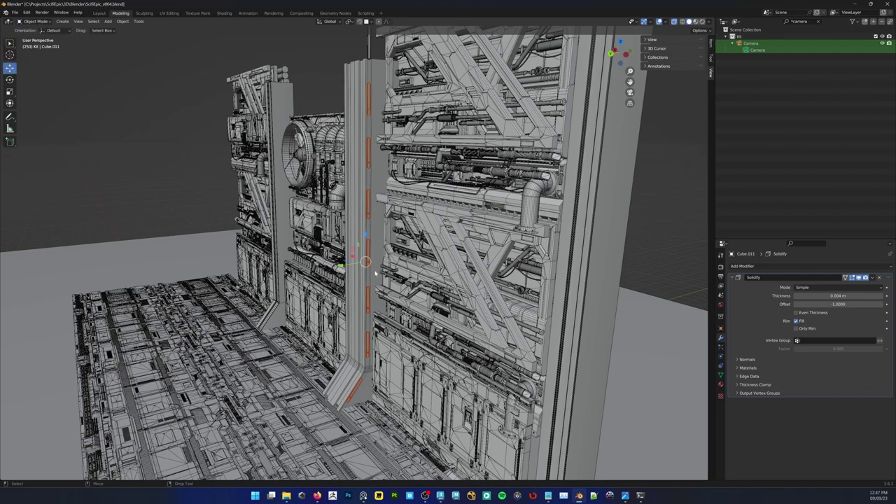
middle_click_drag(383, 280, 404, 274)
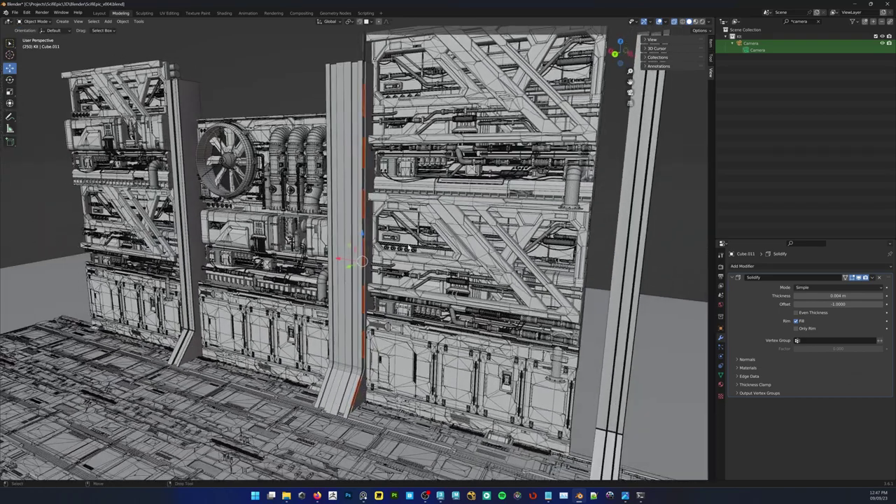
right_click(389, 237)
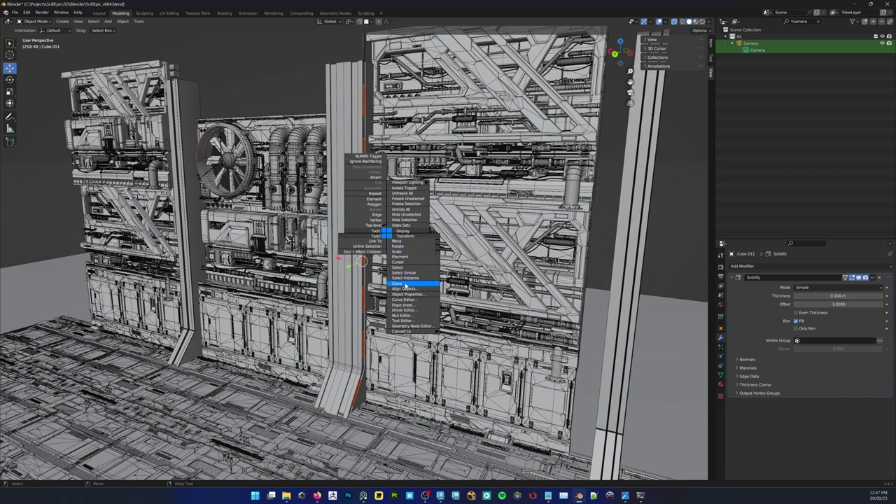
left_click(404, 283)
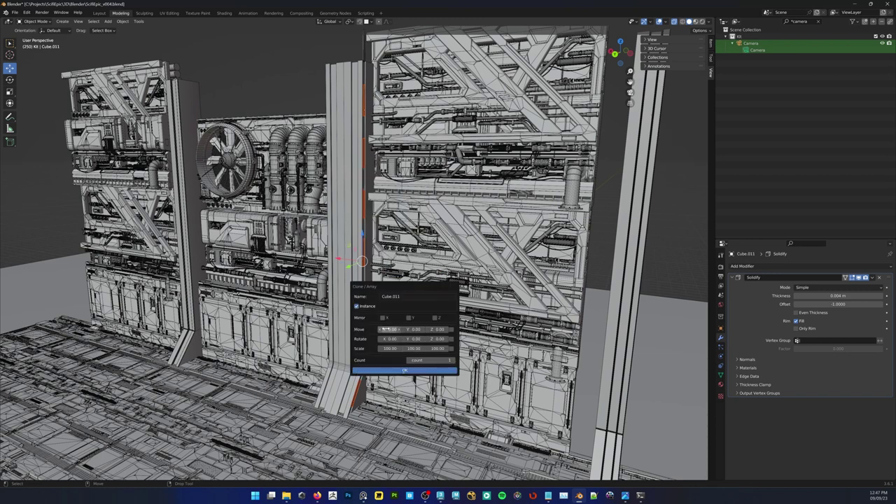
left_click_drag(382, 328, 420, 328)
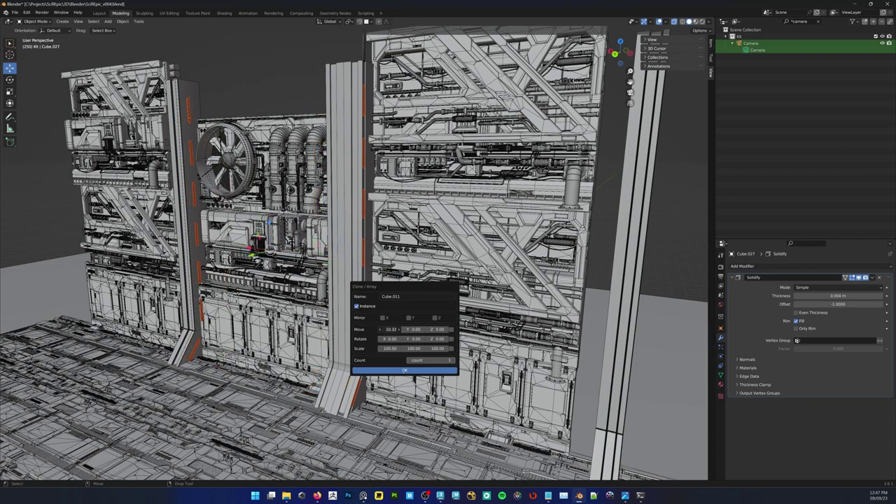
left_click(377, 370)
Move the cloned lights about 0.4 m along X into the side channel of the pillar beyond the fan wall
middle_click_drag(129, 235, 179, 242)
scroll(288, 246, "up", 5)
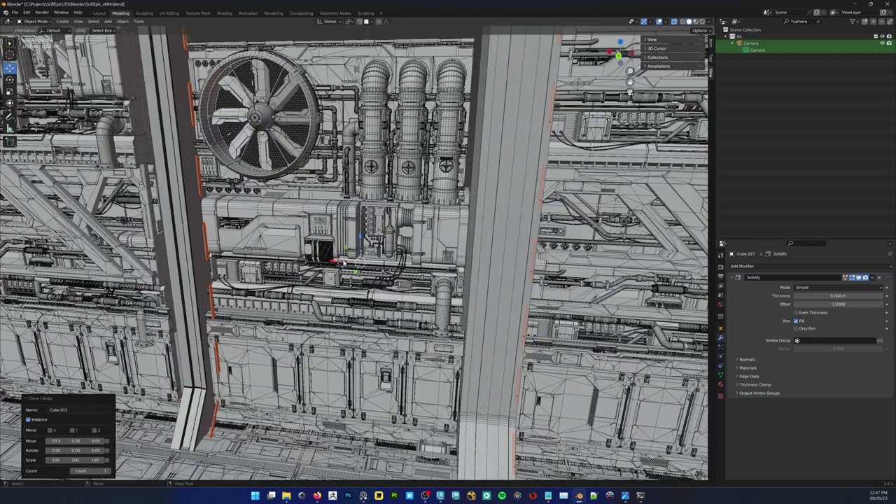
scroll(399, 272, "down", 3)
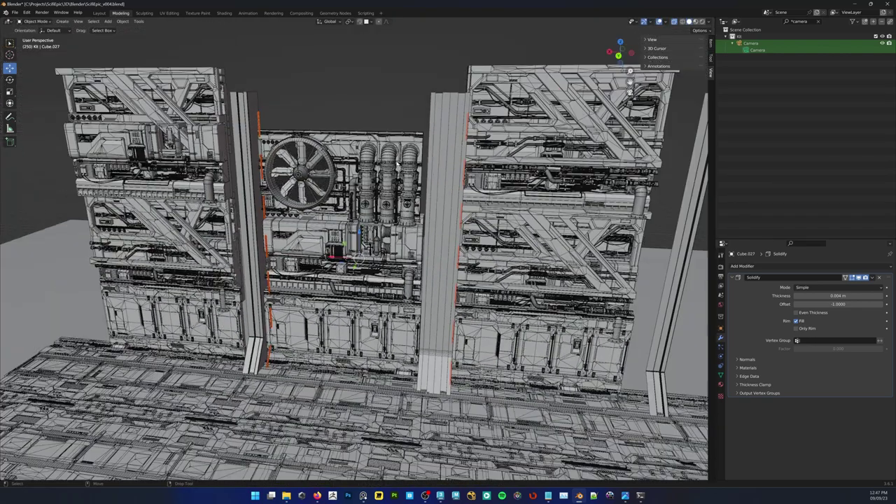
key("KP_Decimal")
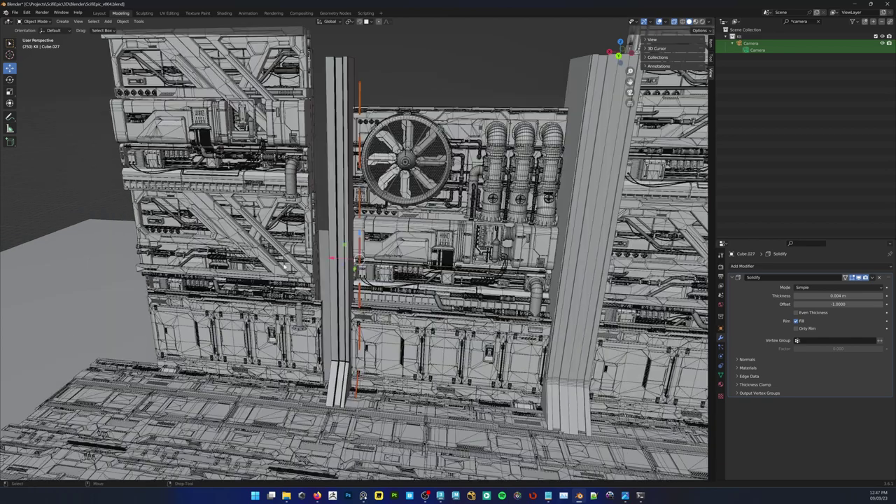
scroll(365, 249, "up", 8)
middle_click_drag(350, 301, 333, 308)
key("g")
key("x")
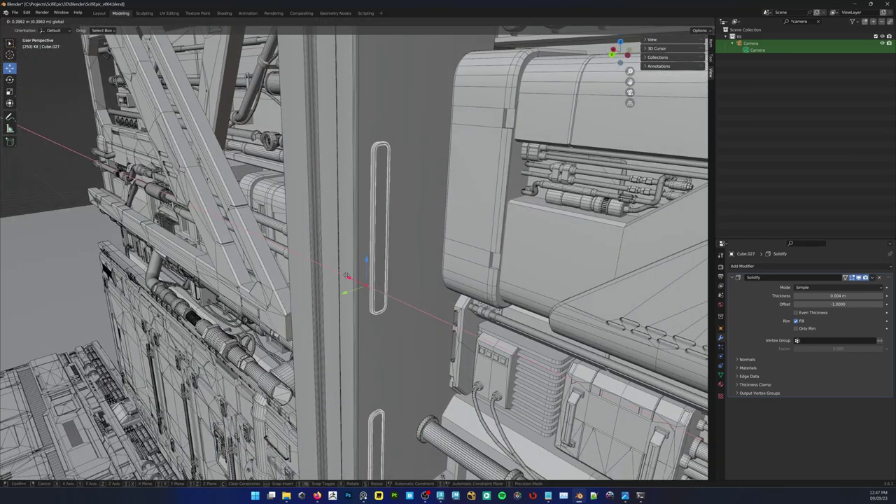
left_click_drag(344, 275, 346, 275)
Select the two outer pillars on either side of the middle one and delete them
left_click(346, 172)
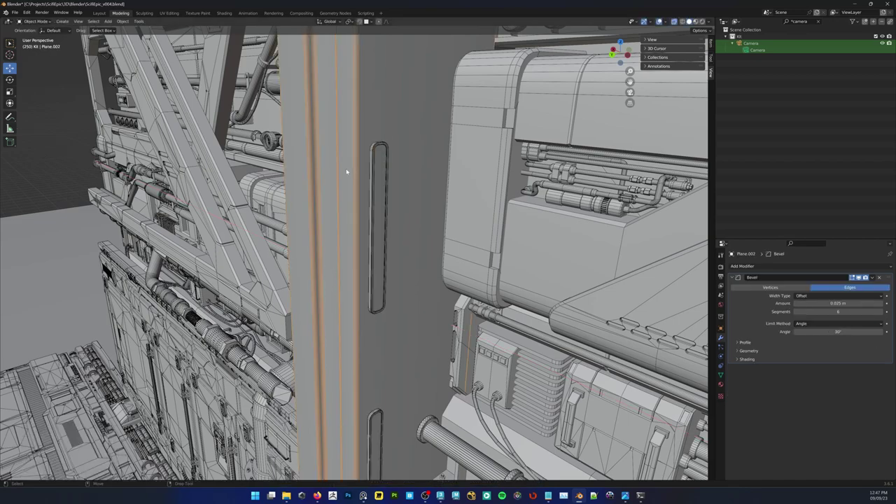
scroll(359, 216, "down", 10)
scroll(359, 231, "down", 5)
left_click_drag(359, 238, 385, 237, "alt")
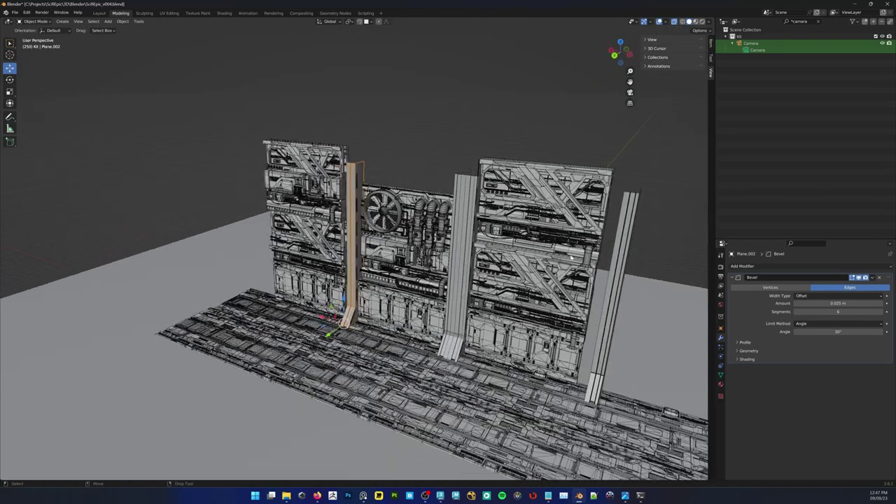
left_click(625, 219)
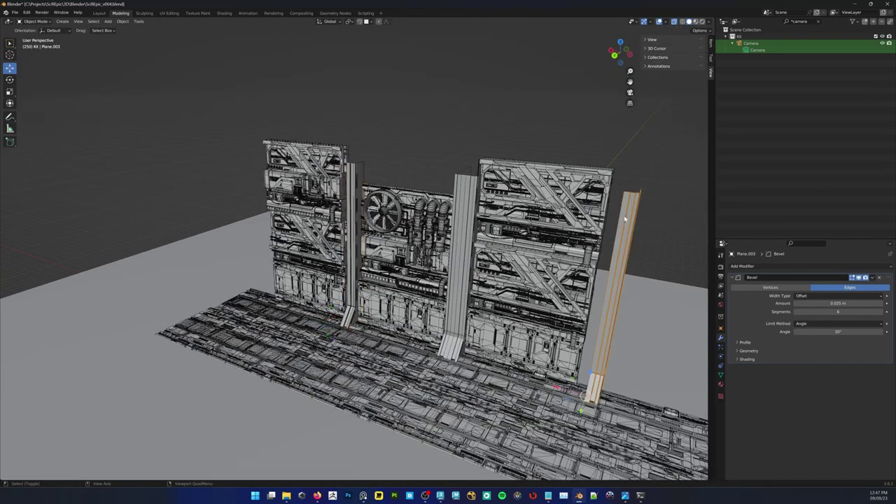
left_click(353, 169, "ctrl")
key("Delete")
Clone the middle pillar as an instance offset 11 m along X
left_click(458, 237)
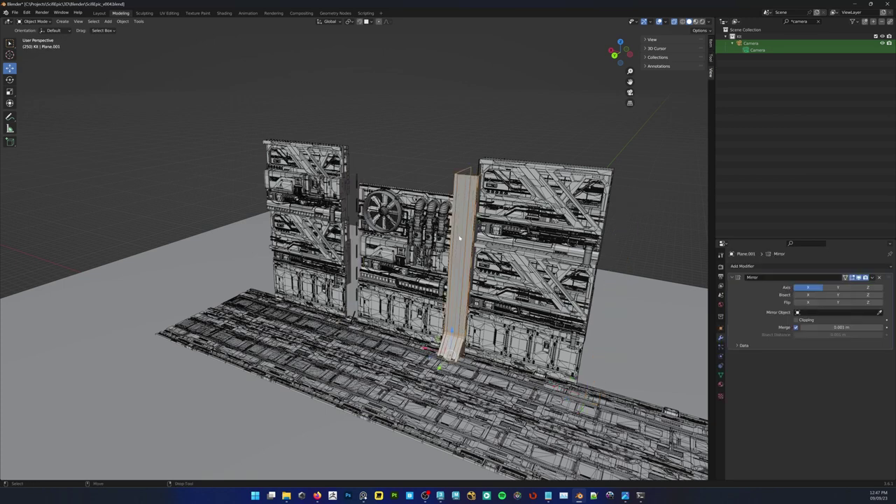
right_click(467, 284)
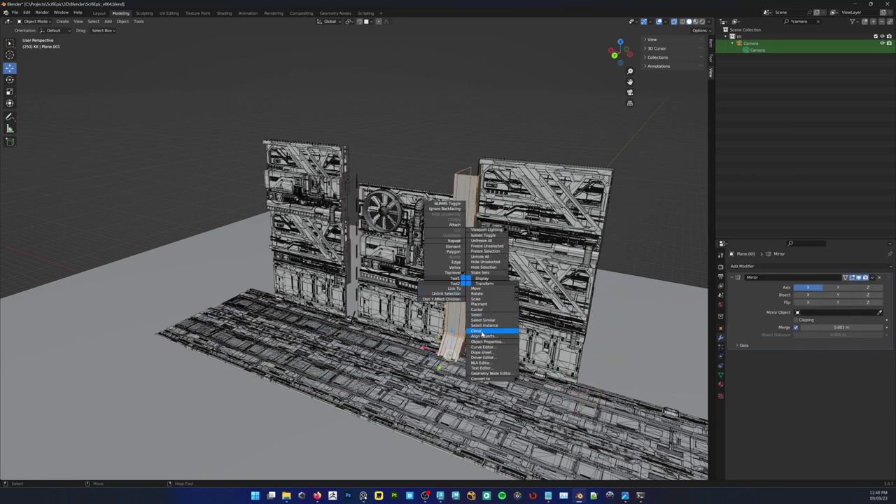
left_click(478, 331)
left_click_drag(467, 375, 507, 376)
left_click(481, 417)
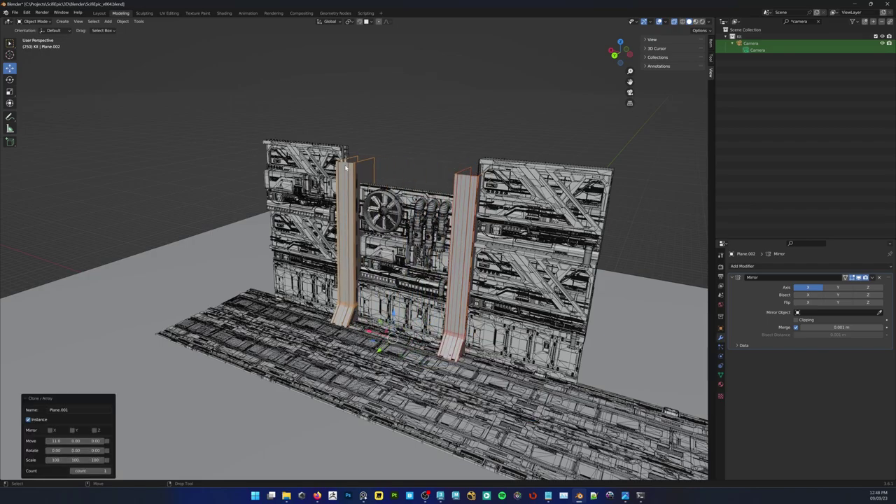
Select only the cloned pillar beside the fan and move it about -0.29 m along X
left_click(348, 168)
scroll(348, 168, "up", 7)
middle_click_drag(354, 190, 381, 251)
middle_click_drag(383, 130, 370, 144)
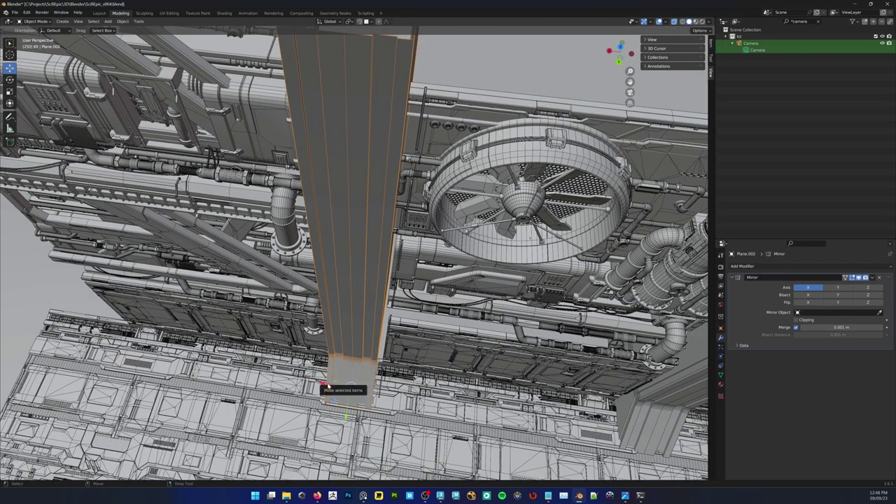
left_click_drag(326, 380, 447, 233)
Nudge the cloned pillar about 0.001 m along X to fit its side around the cloned lights
middle_click_drag(444, 234, 362, 88)
scroll(362, 88, "up", 4)
scroll(376, 142, "up", 3)
middle_click_drag(376, 142, 380, 165)
key("g")
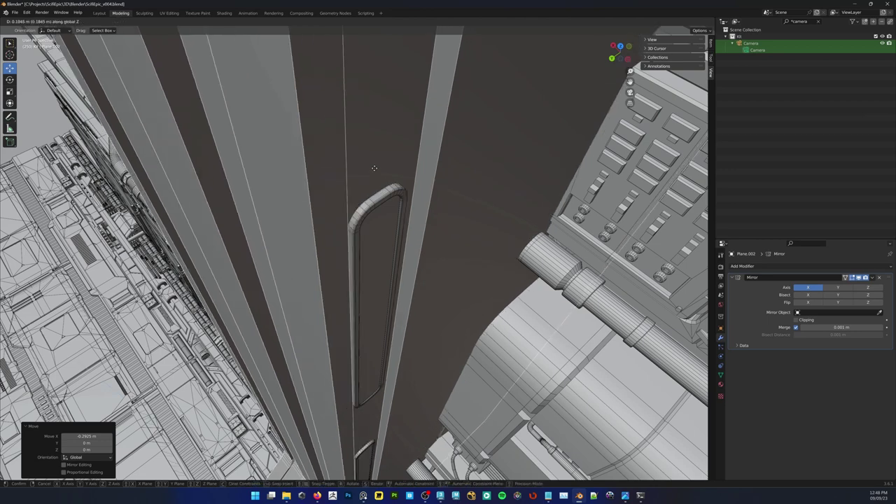
key("x")
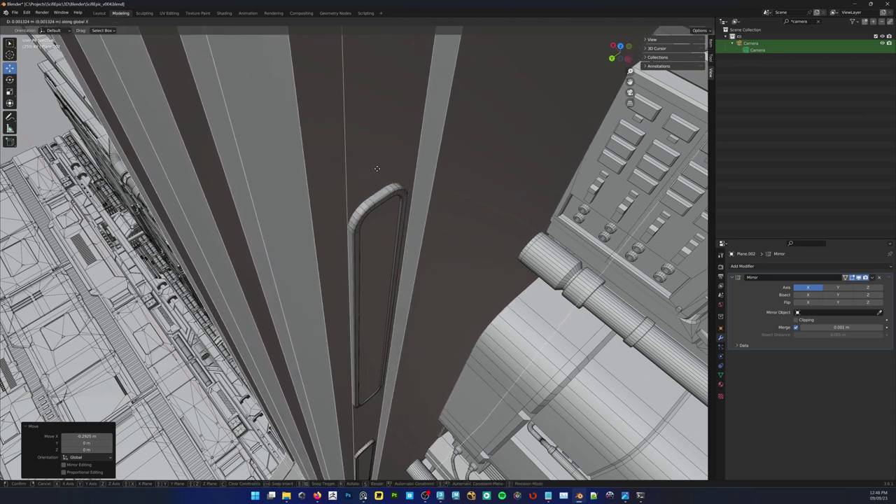
left_click(376, 168)
Clone the pillar beside the fan as an instance and move it about -21.29 m along X to the wall's far end
scroll(371, 182, "down", 12)
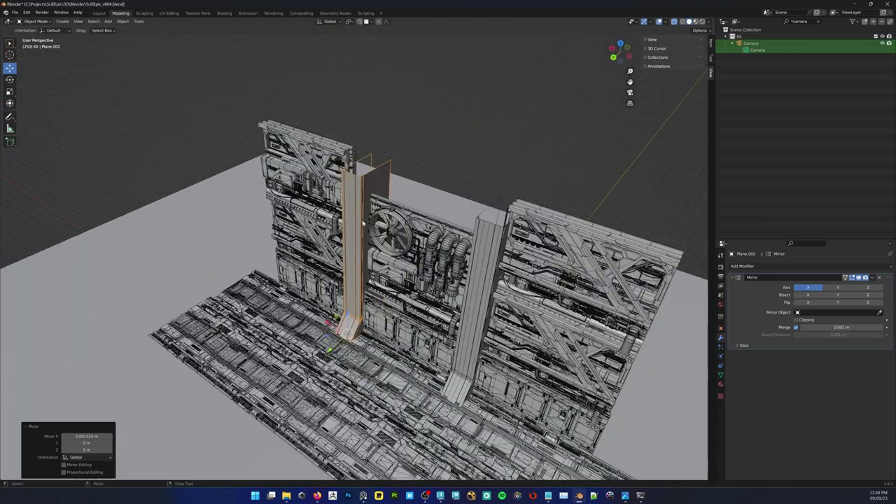
middle_click_drag(362, 223, 425, 277)
right_click(416, 278)
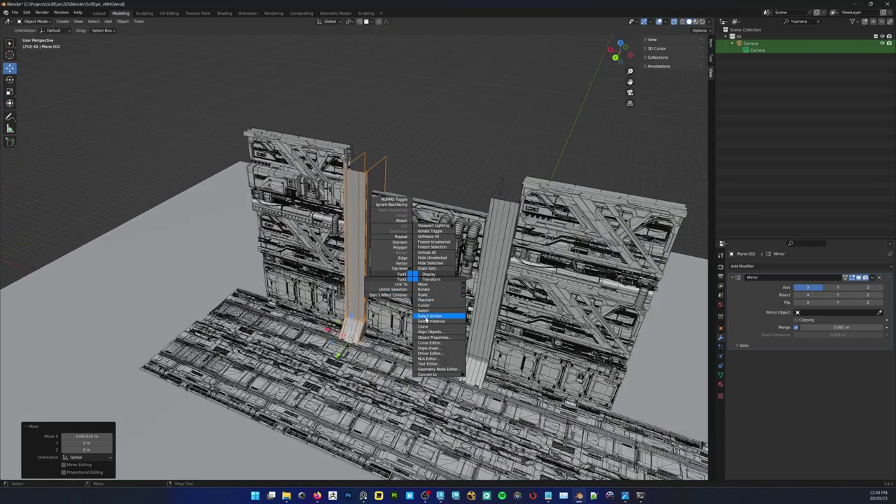
left_click(428, 327)
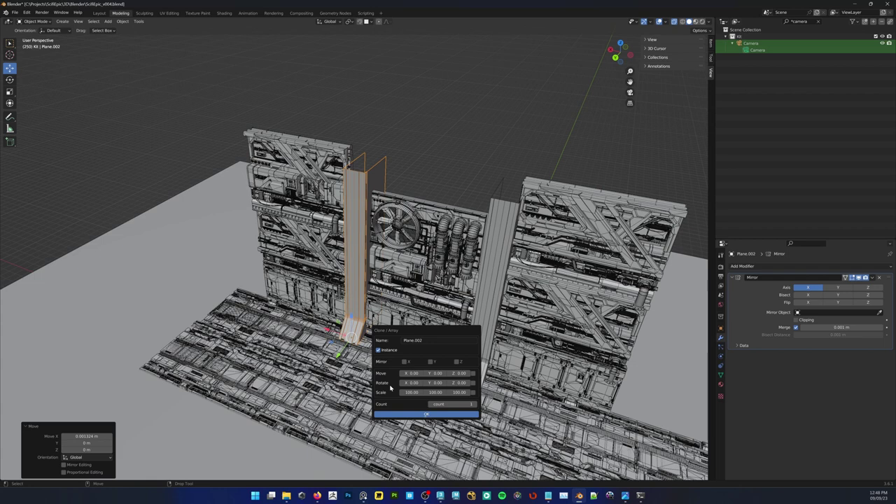
left_click(458, 415)
key("g")
key("x")
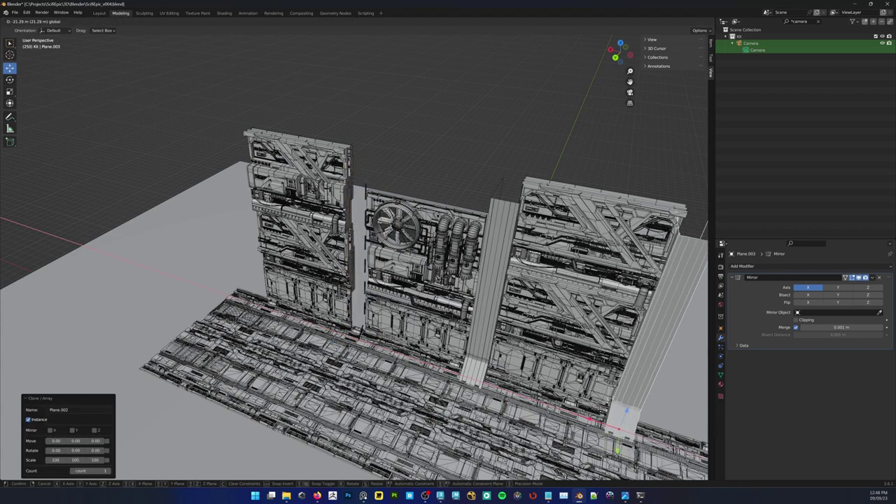
left_click(599, 410)
Select the top light of the middle pillar and box-select the lights down its side channel
key("f")
left_click_drag(557, 315, 560, 301, "alt")
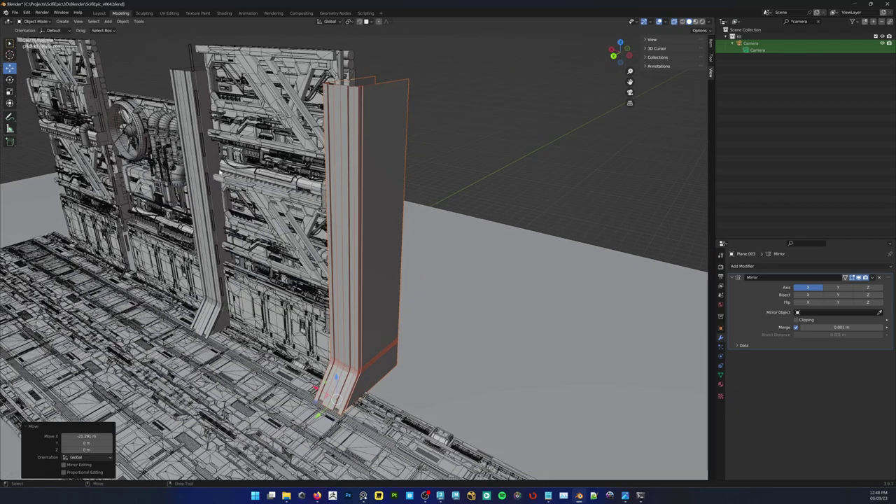
scroll(280, 227, "up", 3)
left_click_drag(270, 225, 280, 178, "alt")
key("q")
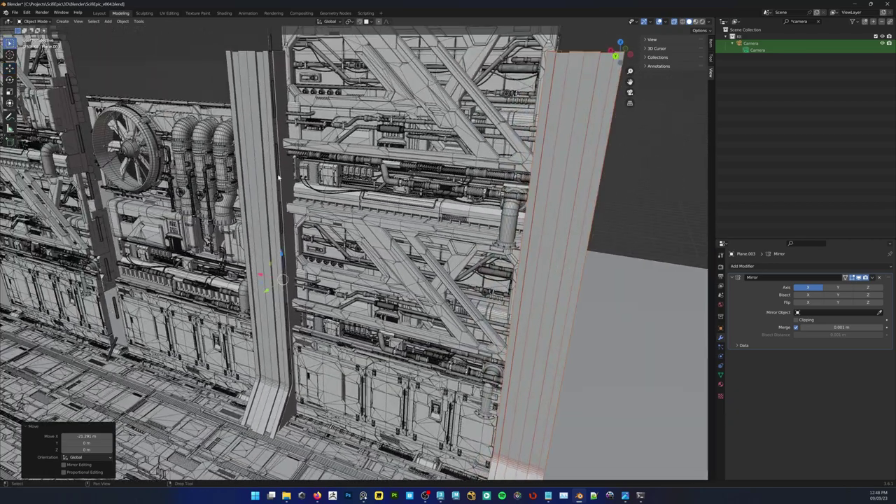
scroll(280, 178, "up", 2)
left_click_drag(294, 130, 287, 132, "alt")
middle_click_drag(288, 132, 256, 68)
left_click(273, 91)
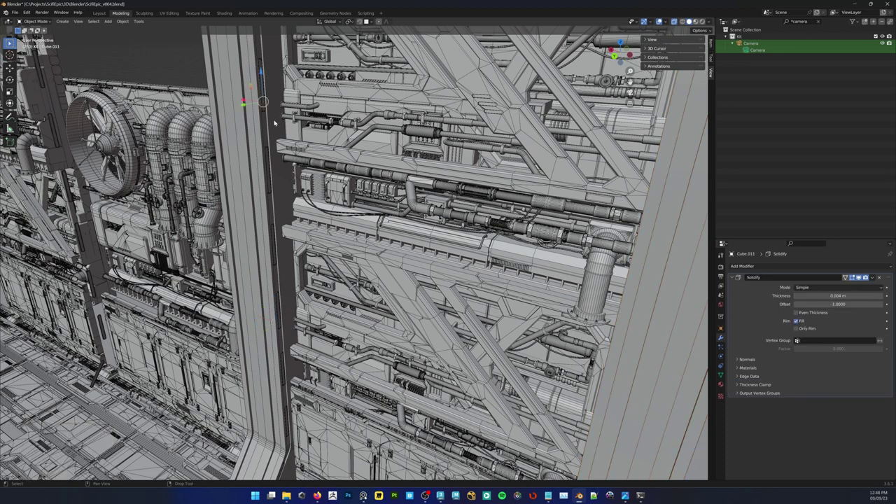
left_click_drag(268, 53, 291, 441)
left_click_drag(290, 69, 250, 213, "shift")
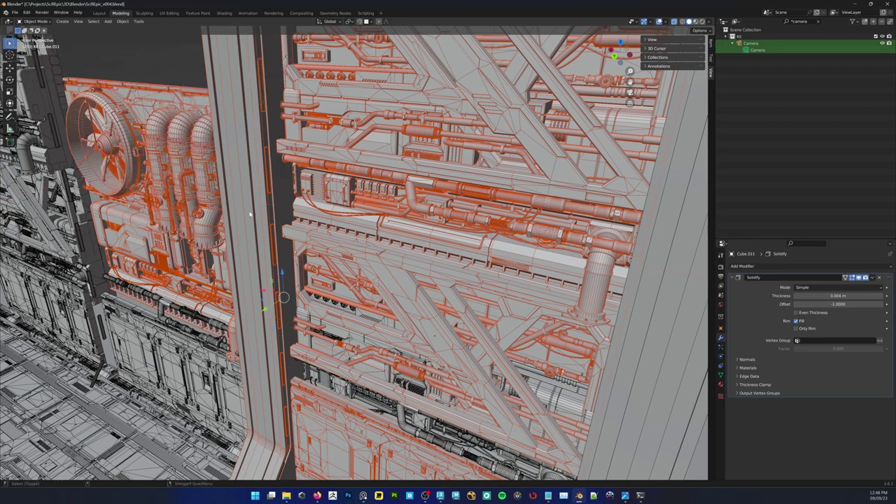
Try to deselect the large wall panels beside the middle pillar from the current box selection
scroll(259, 217, "down", 4)
middle_click_drag(312, 250, 344, 255)
left_click_drag(340, 91, 555, 288, "shift")
key("ctrl+z")
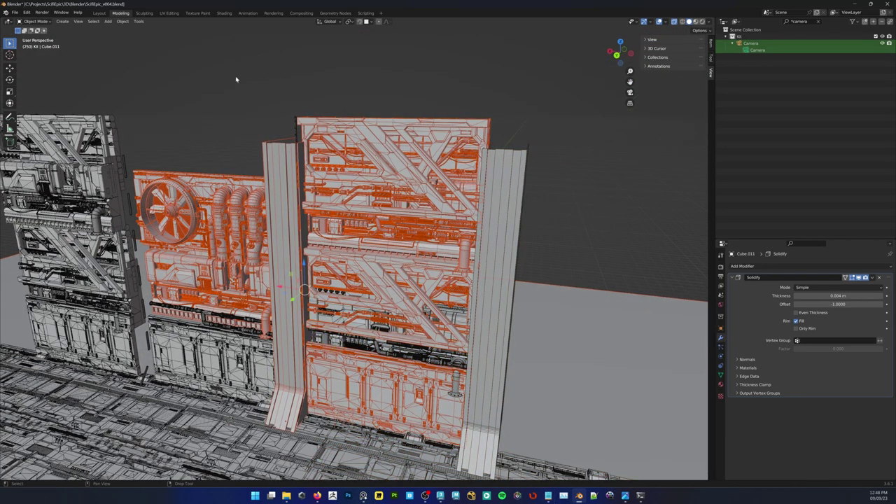
left_click_drag(404, 93, 613, 294, "shift")
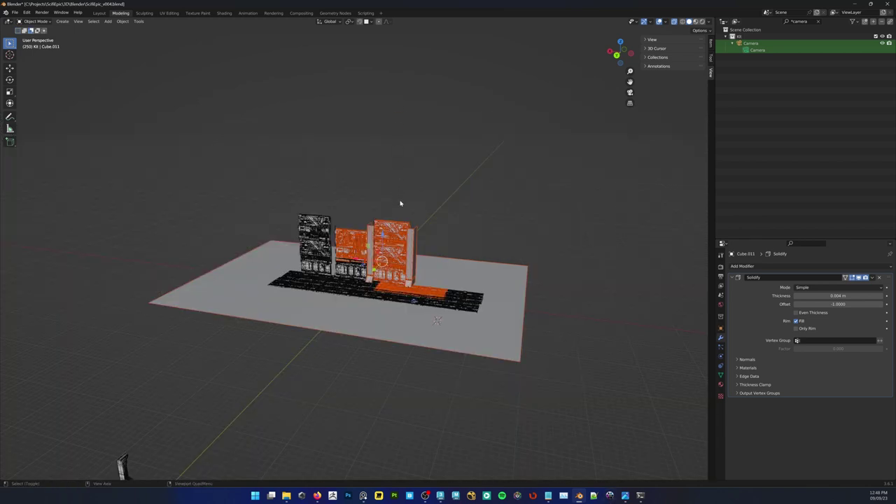
key("t")
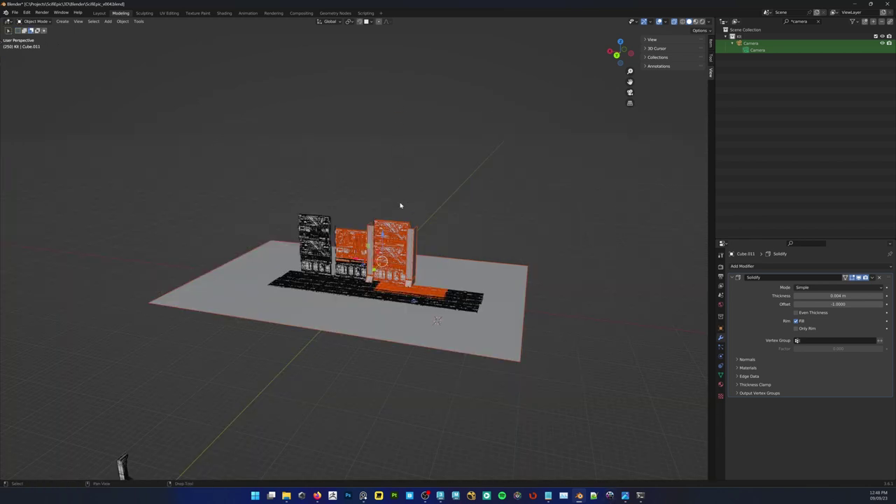
key("t")
Deselect the surrounding walls, floor, ground plane and middle pillar so only that pillar's side lights stay selected
scroll(400, 220, "up", 8)
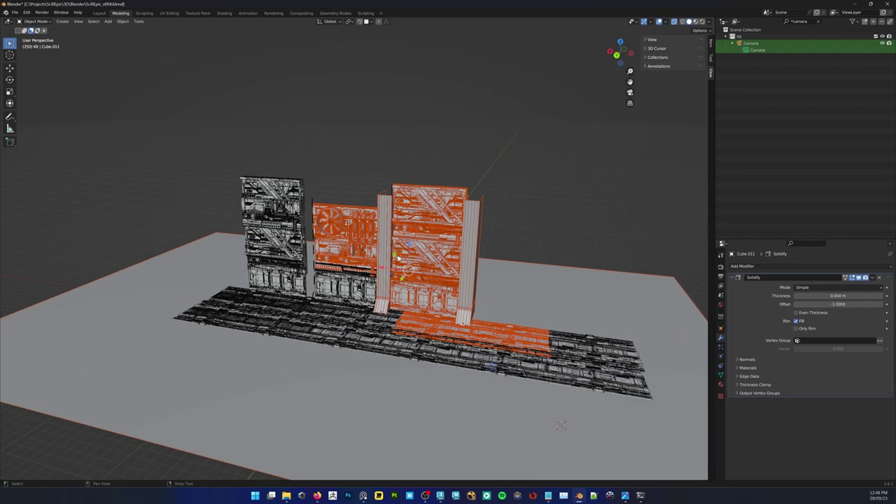
left_click_drag(520, 92, 689, 472, "shift")
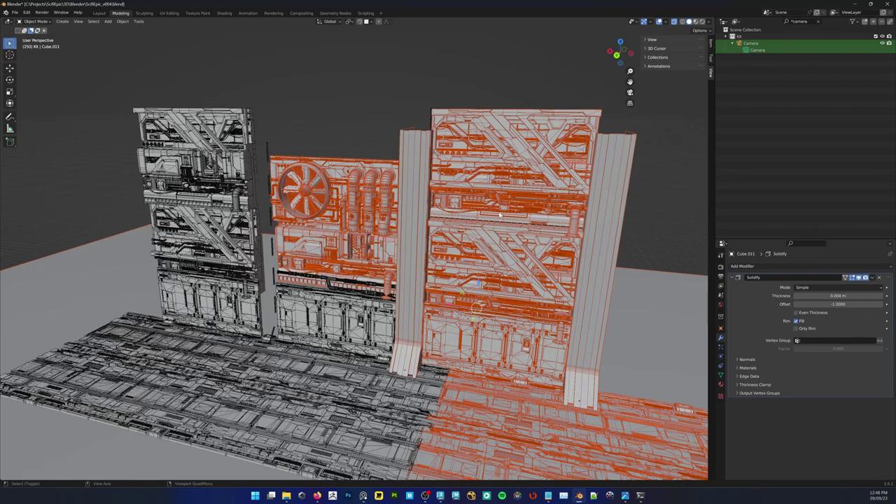
left_click_drag(522, 88, 691, 276, "shift")
left_click_drag(385, 117, 179, 284, "ctrl")
key("KP_Decimal")
middle_click_drag(388, 238, 375, 238)
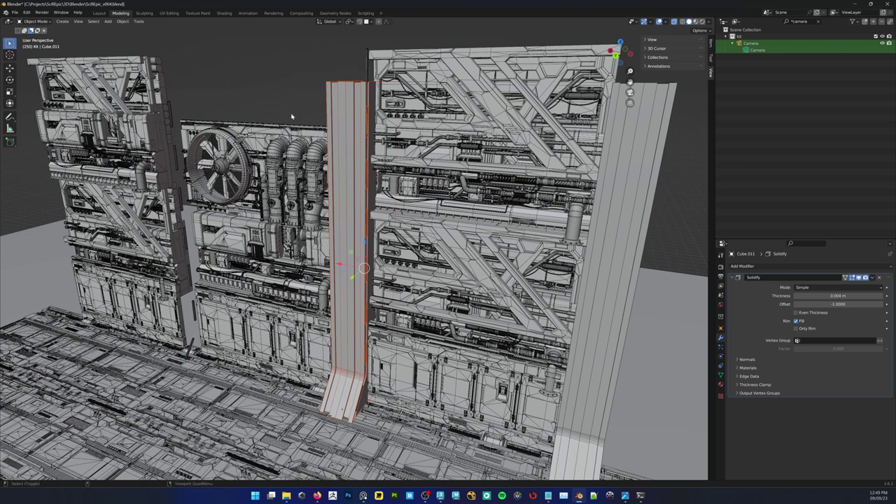
mouse_move(351, 56)
left_mouse_down("shift")
mouse_move(348, 96)
mouse_move(326, 130)
left_mouse_up("shift")
key("w")
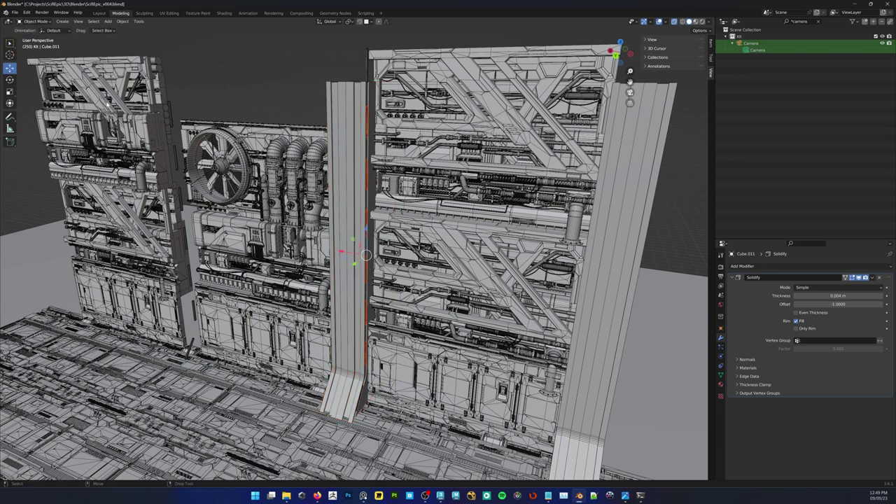
key("w")
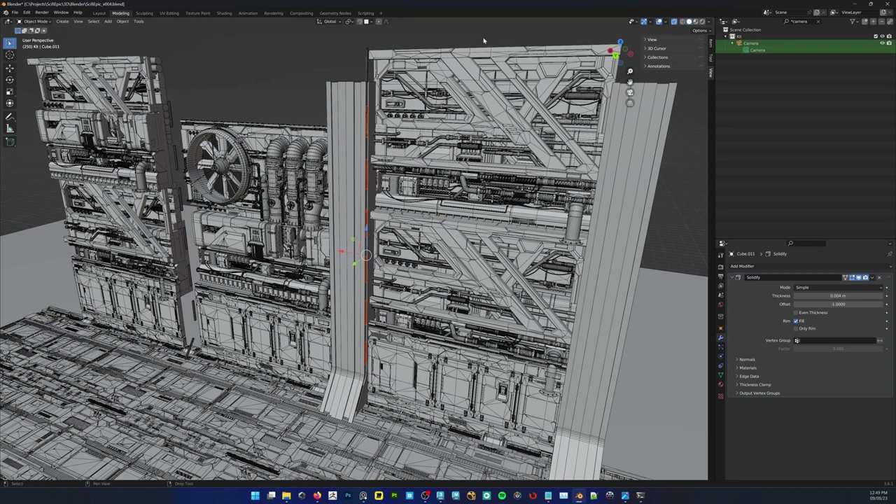
Select the leftover column of cloned lights at the fan panel's outer edge and delete it
middle_click_drag(478, 226, 505, 225)
scroll(424, 229, "down", 2)
middle_click_drag(422, 226, 392, 228)
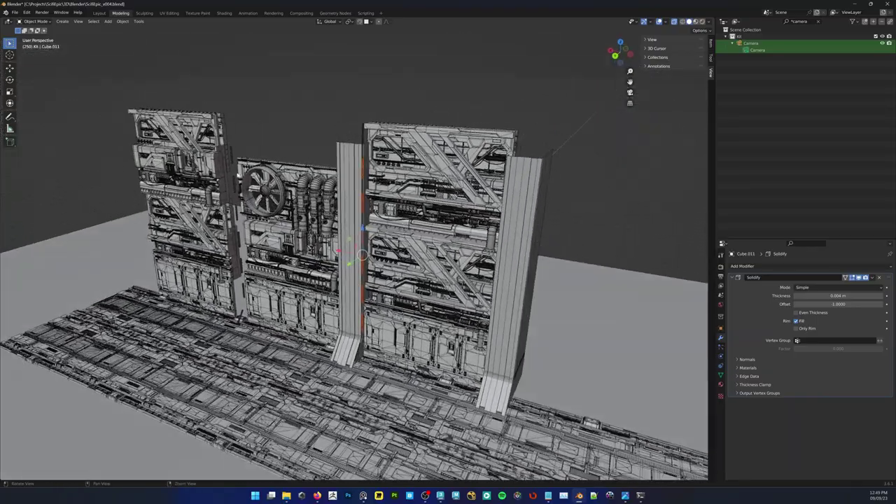
middle_click_drag(252, 146, 216, 378)
left_click_drag(217, 378, 507, 454)
left_click(32, 31)
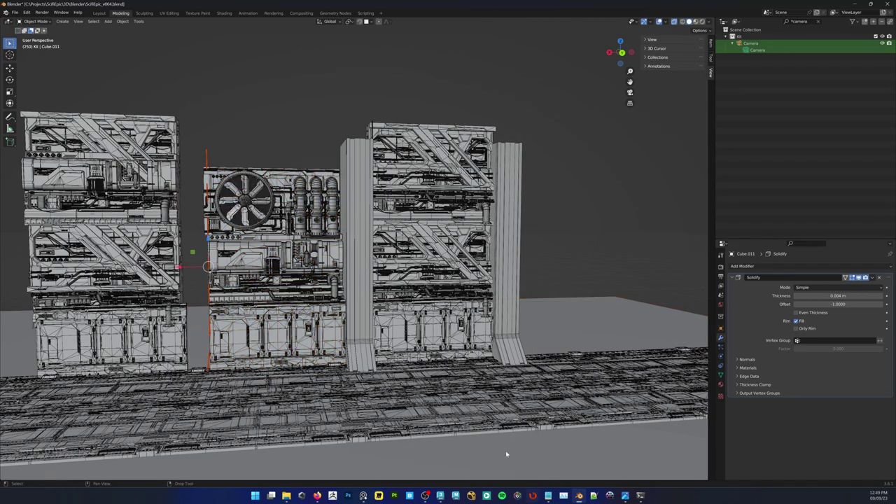
key("h")
Select the cloned pillar at the outer end of the large wall panel and delete it
middle_click_drag(398, 233, 384, 232)
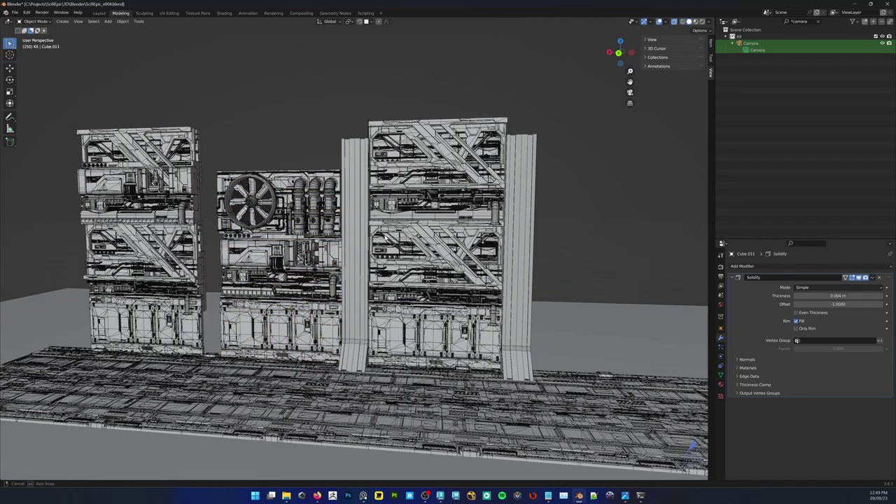
left_click(531, 180)
middle_click_drag(586, 226, 495, 244)
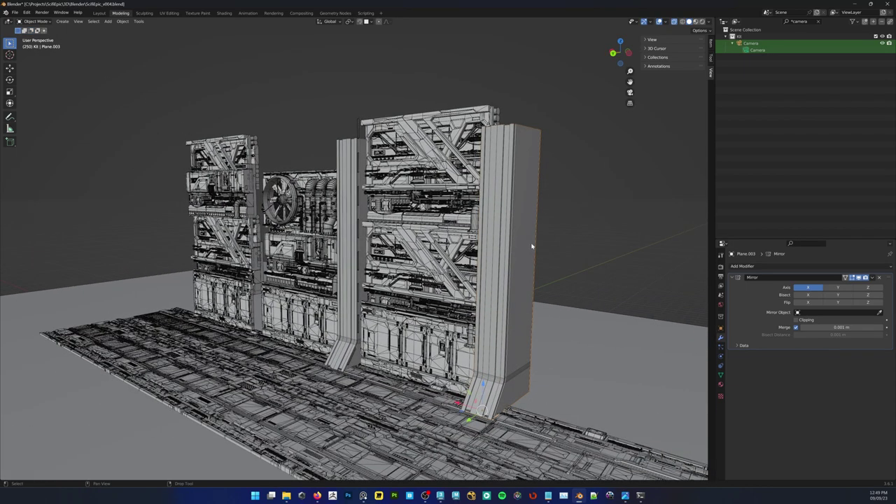
key("ctrl+z")
left_click(508, 216)
key("Delete")
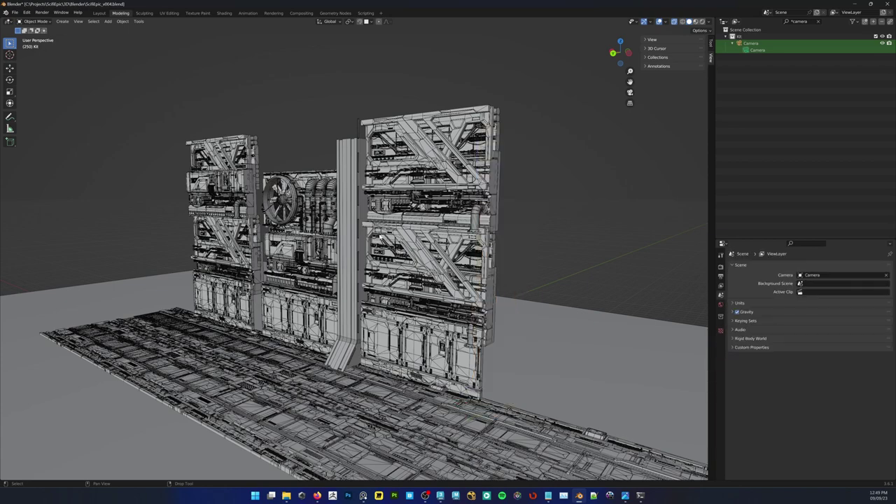
Select only the middle pillar and its side lights, excluding the wall panels on both sides, and check them in local view
mouse_move(306, 141)
middle_mouse_down()
mouse_move(344, 138)
mouse_move(343, 128)
middle_mouse_up()
mouse_move(343, 127)
left_mouse_down()
mouse_move(419, 381)
mouse_move(392, 362)
left_mouse_up()
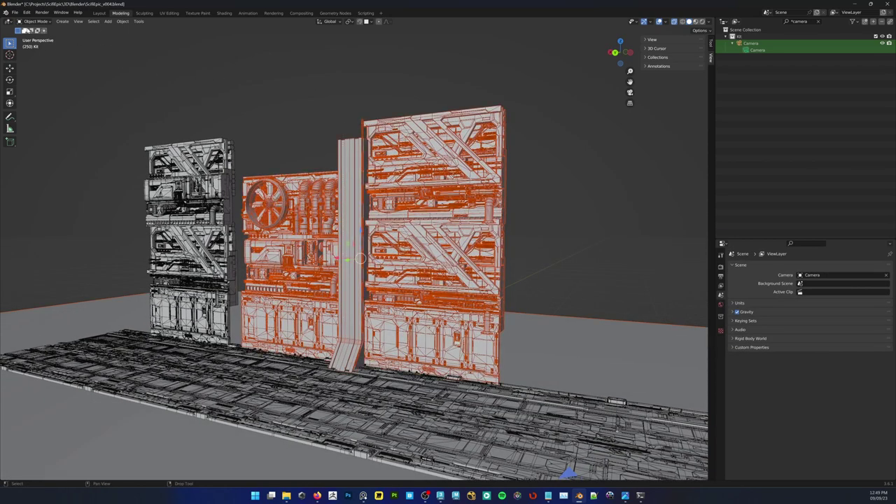
left_click_drag(420, 98, 643, 476, "ctrl")
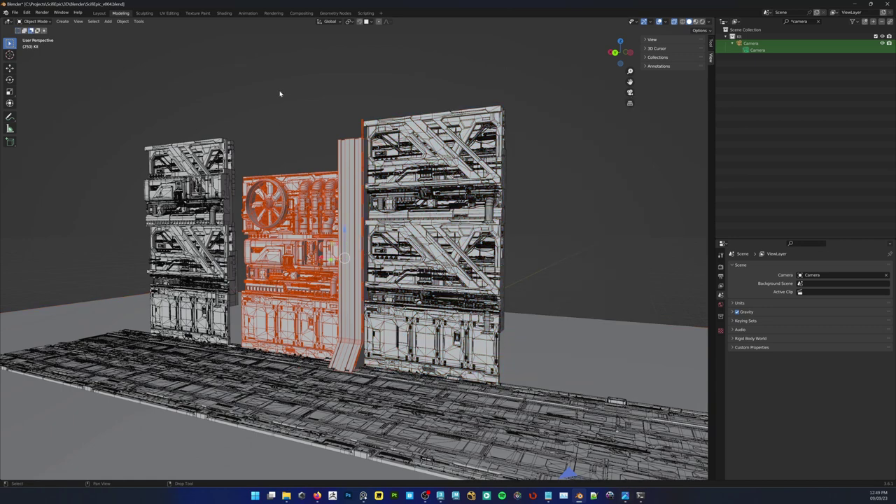
left_click_drag(288, 127, 152, 419, "ctrl")
middle_click_drag(285, 229, 383, 209)
key("KP_Divide")
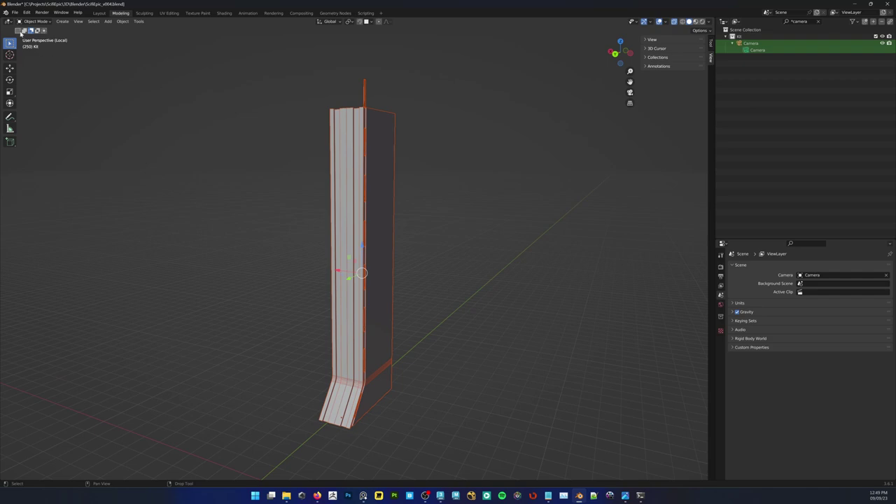
key("KP_Divide")
middle_click_drag(397, 296, 413, 280)
Clear the outliner's camera filter and move the selected pillar and its lights into Collection 5
key("shift+space")
key("g")
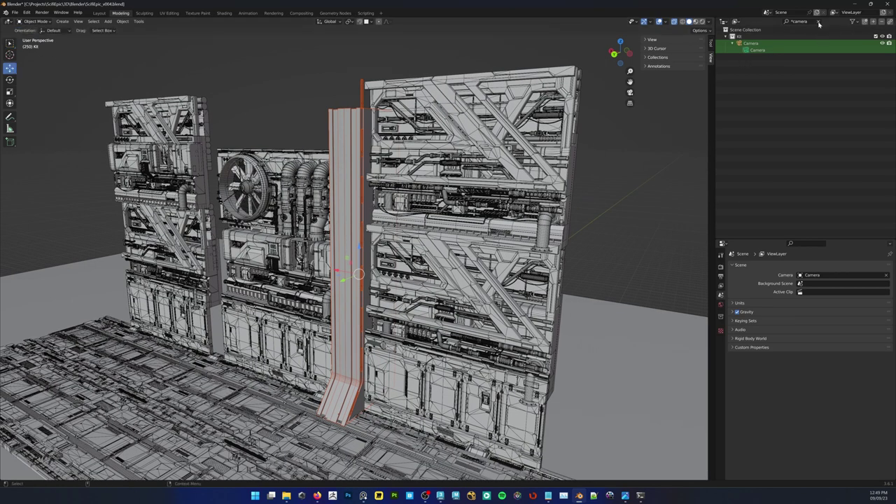
left_click(817, 22)
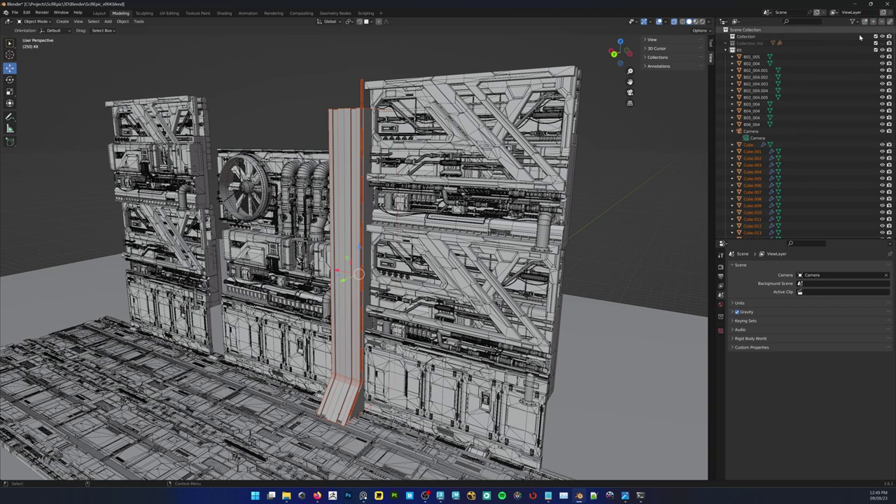
scroll(832, 174, "down", 10)
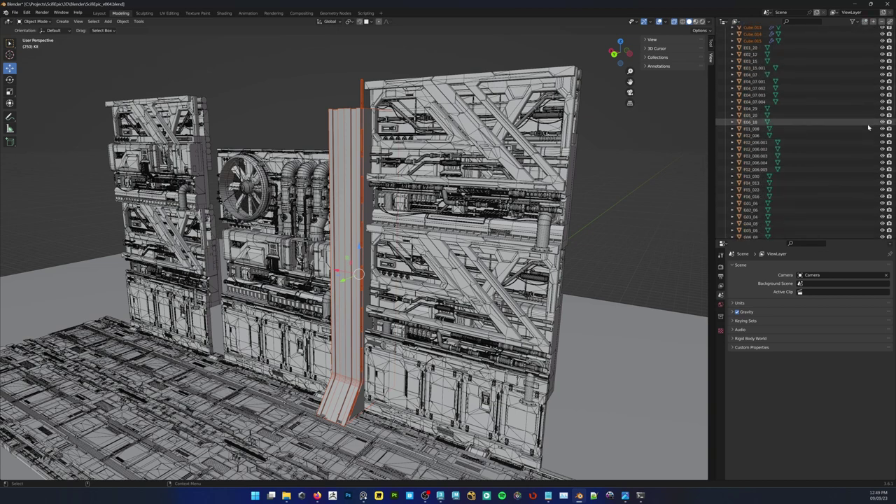
scroll(825, 176, "down", 10)
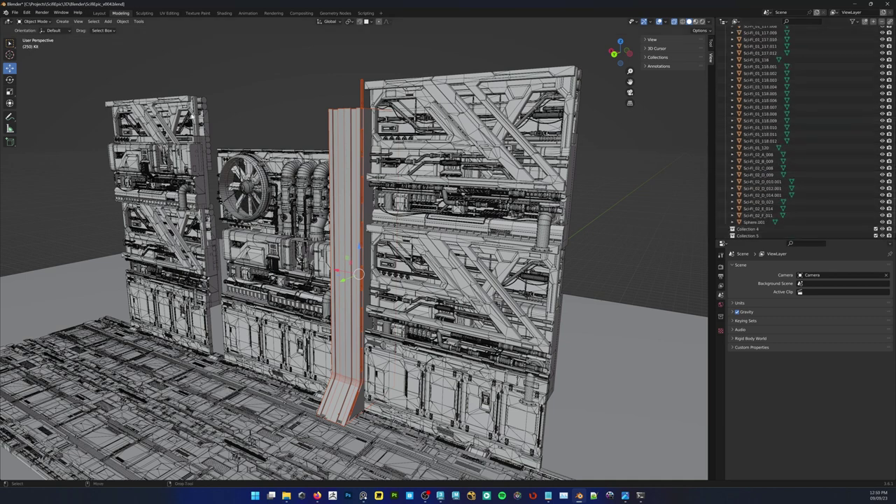
left_click(108, 22)
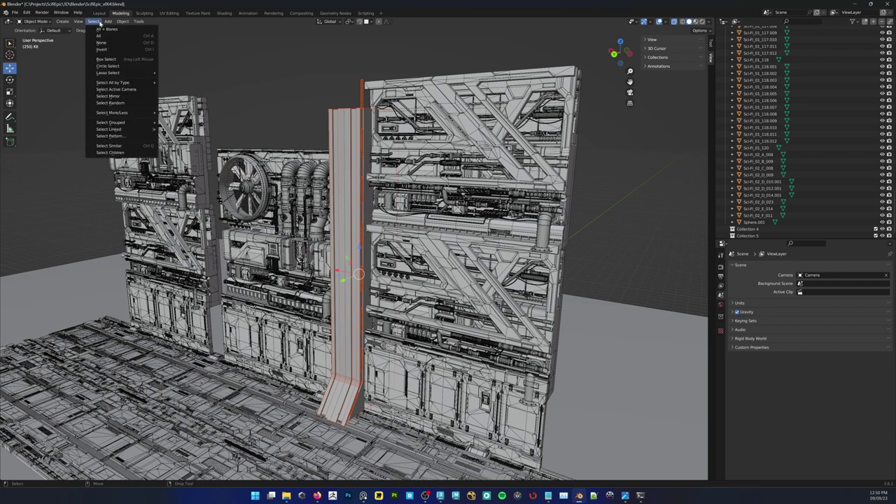
mouse_move(94, 22)
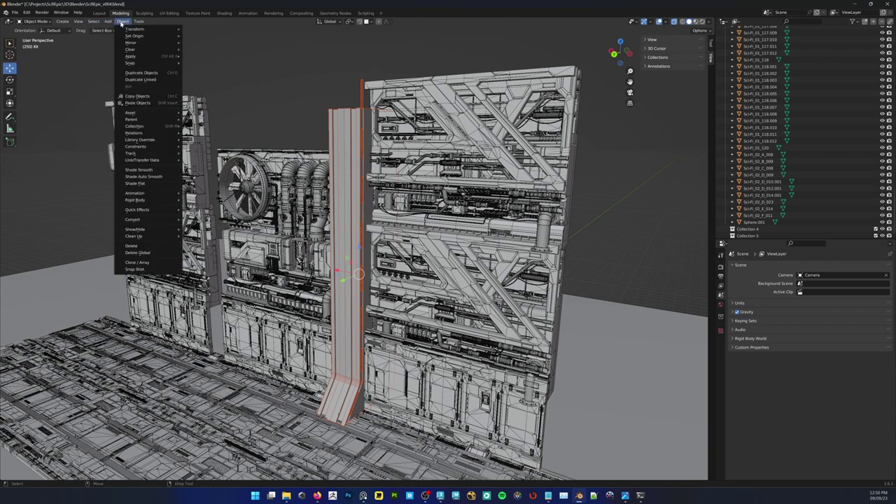
mouse_move(161, 128)
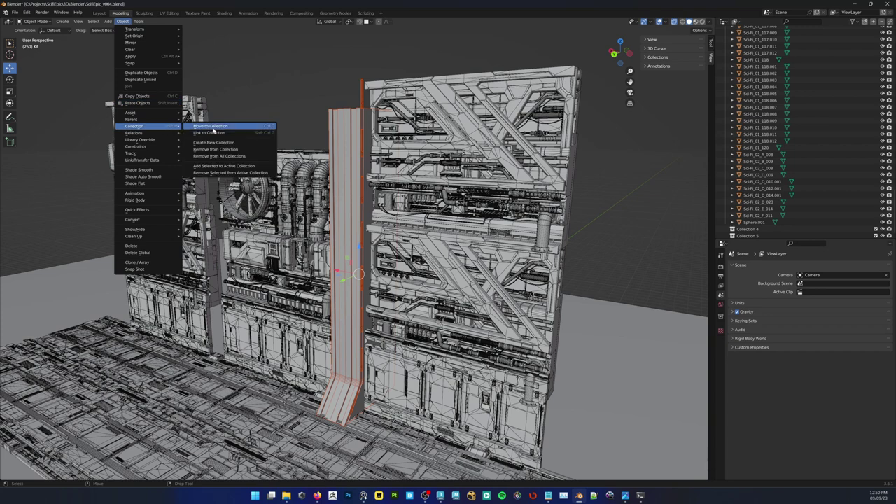
left_click(212, 128)
left_click(199, 135)
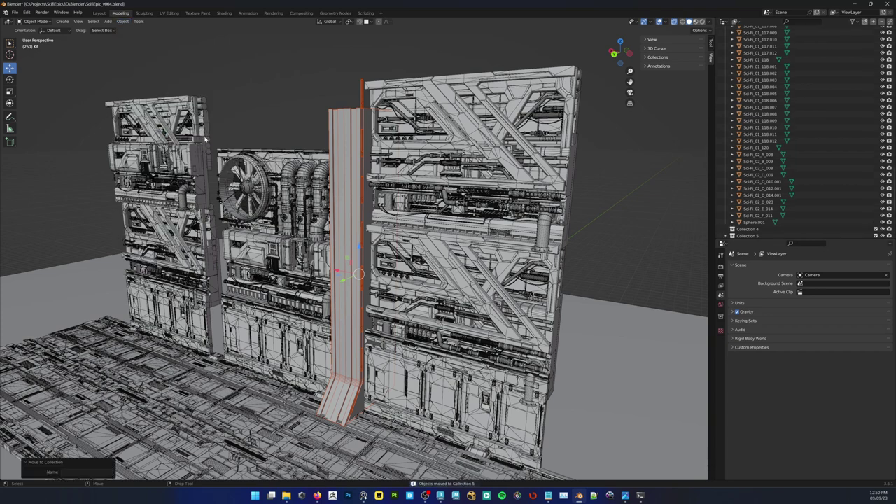
Rename Collection 5 as Pillar
scroll(777, 219, "down", 4)
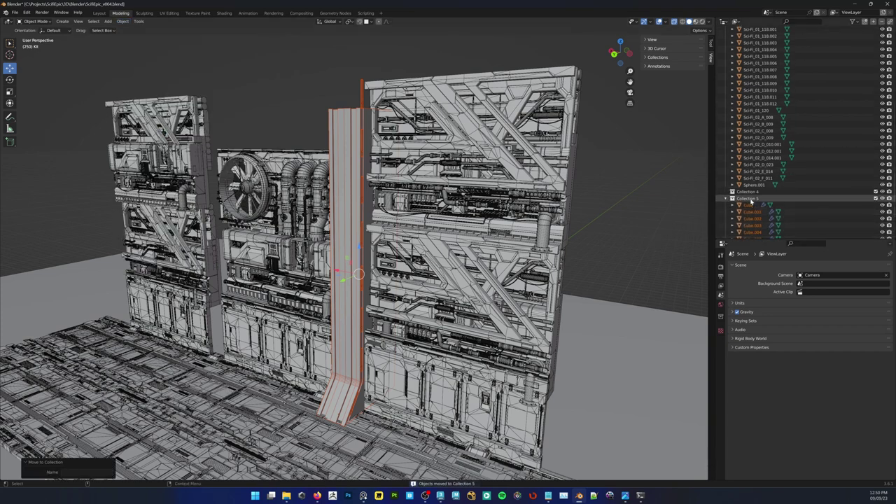
double_click(749, 200)
type("F")
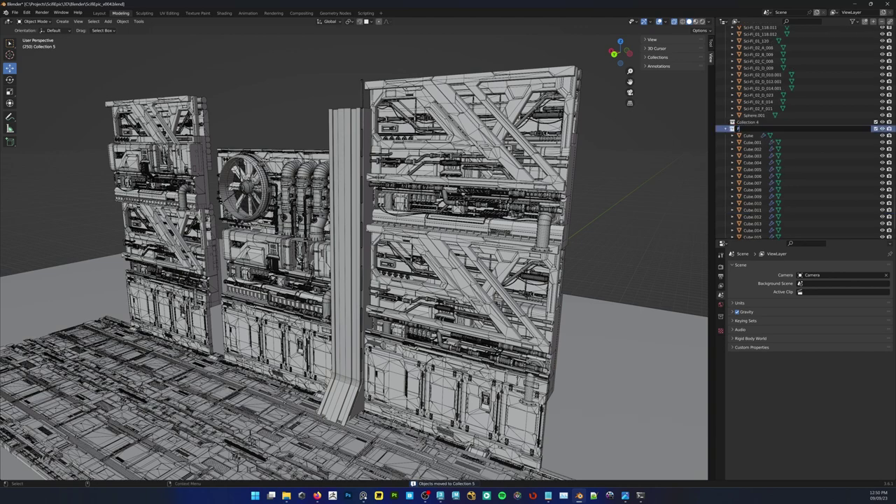
type("illar")
key("Return")
Select all objects of the Pillar collection
middle_click_drag(318, 96, 307, 96)
scroll(306, 96, "up", 2)
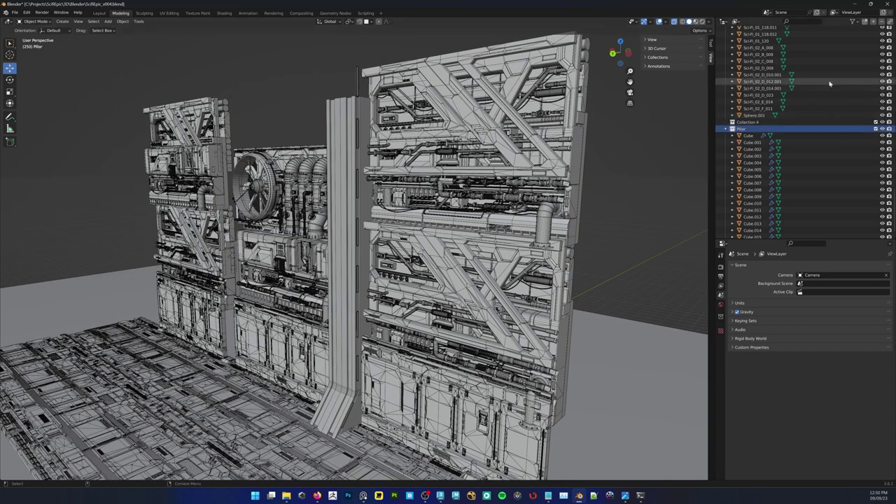
right_click(816, 131)
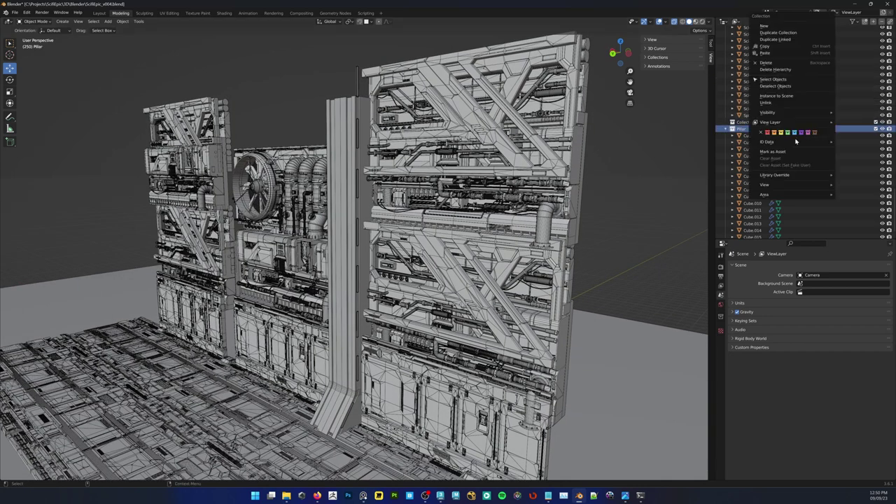
left_click(776, 81)
Clone the selected pillar and its lights as an instance, moved about 11 m along X to the gap beside the fan
middle_click_drag(301, 140, 326, 138)
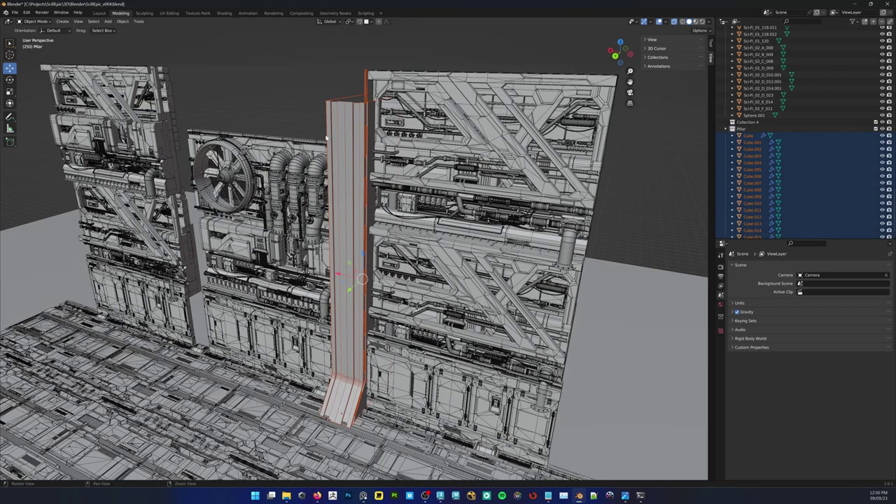
right_click(417, 214)
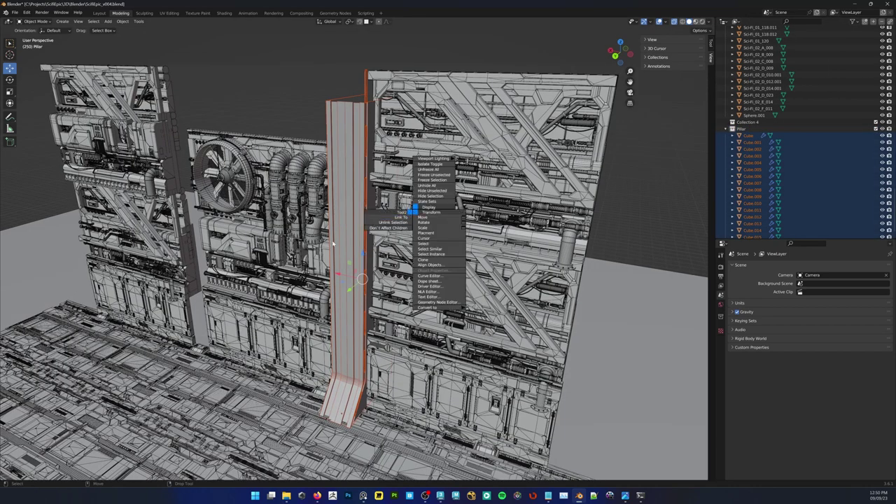
left_click(428, 261)
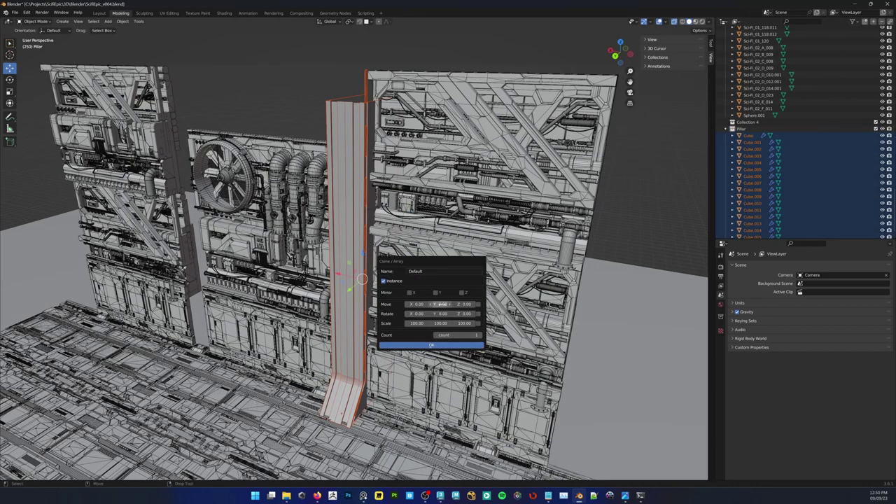
mouse_move(415, 303)
left_mouse_down()
mouse_move(459, 304)
mouse_move(406, 304)
left_mouse_up()
left_click(432, 345)
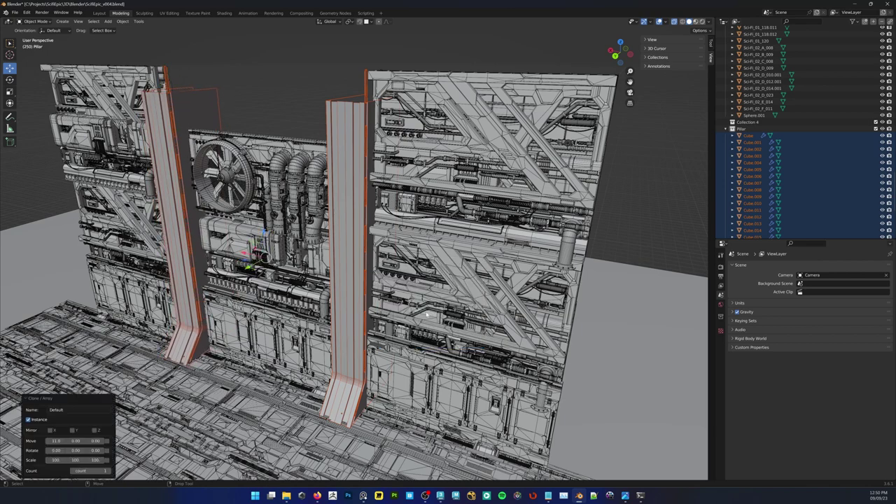
middle_click_drag(277, 206, 290, 112)
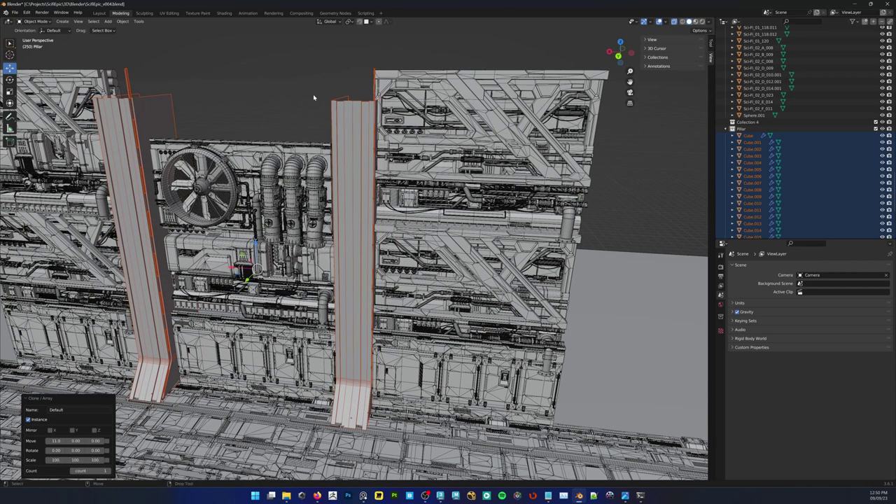
key("w")
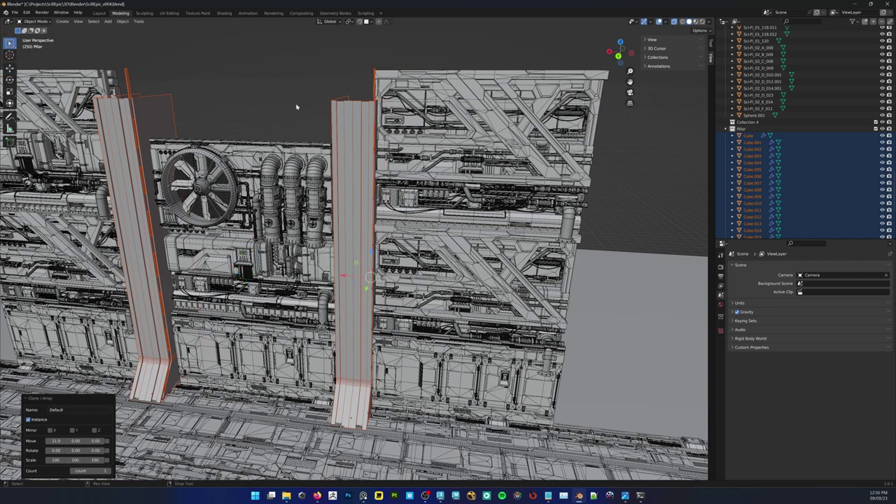
Remove the middle pillar from the selection and clone the left pillar once as an instance, moved about -20.43 on X
left_click(32, 31)
mouse_move(278, 55)
left_mouse_down()
mouse_move(421, 319)
mouse_move(502, 350)
left_mouse_up()
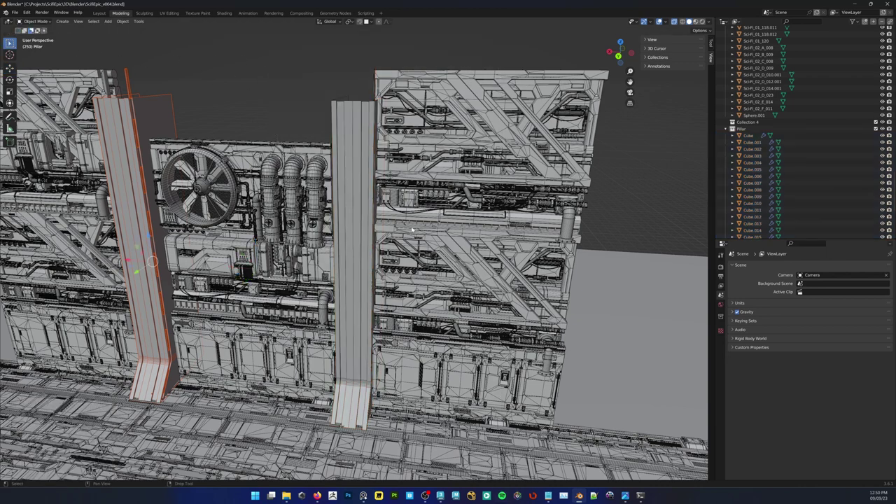
left_click(18, 31)
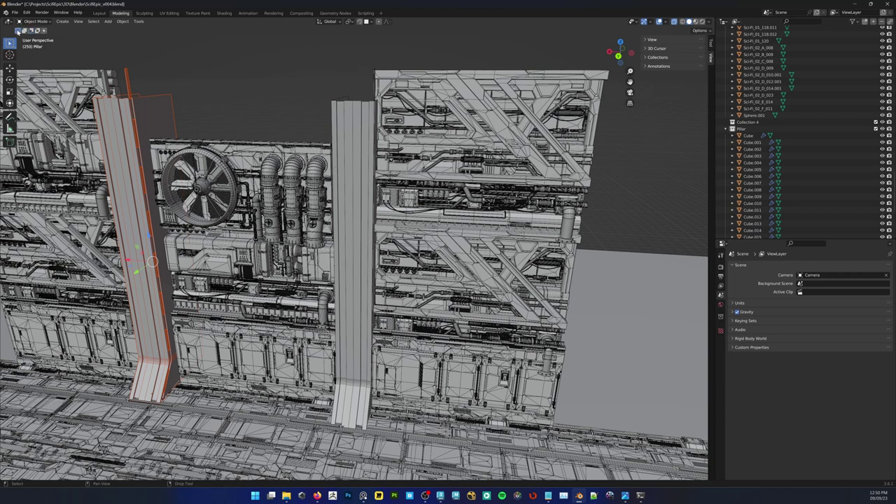
right_click(257, 144)
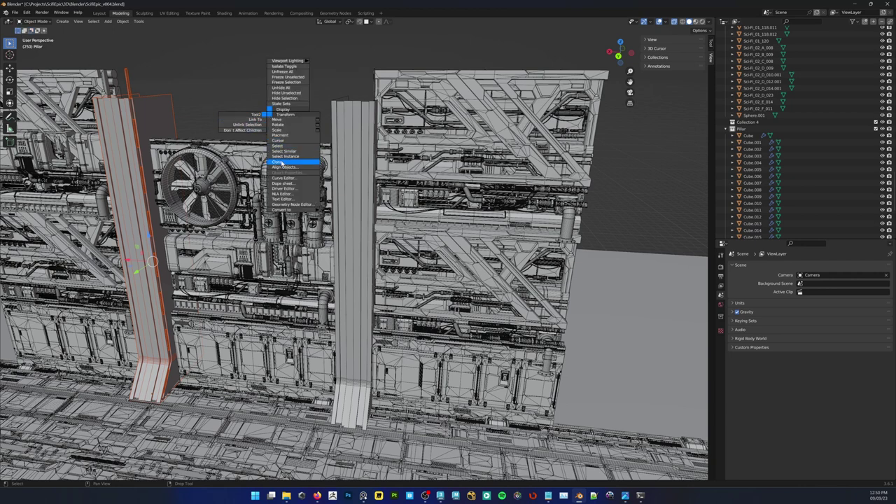
left_click(279, 163)
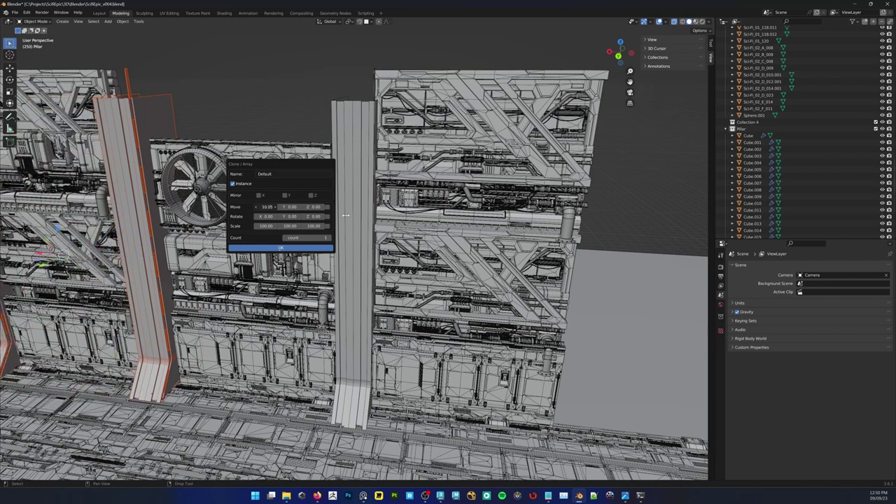
left_click_drag(346, 216, 150, 221)
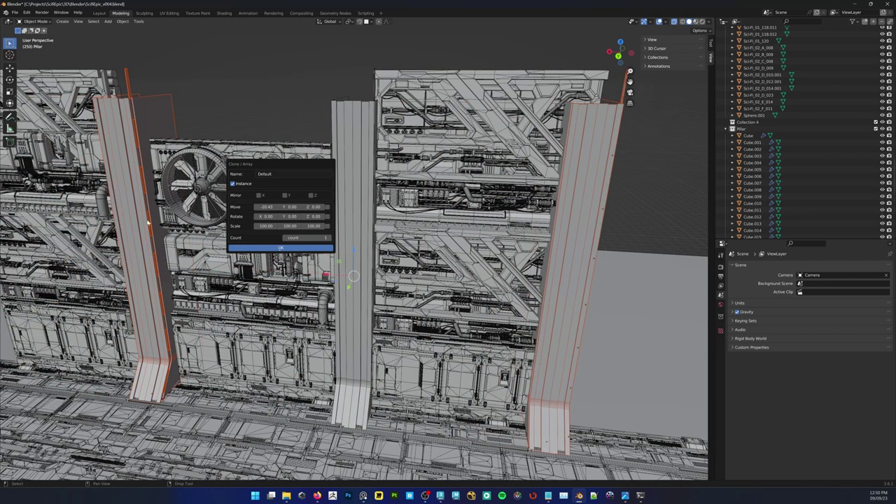
left_click(253, 250)
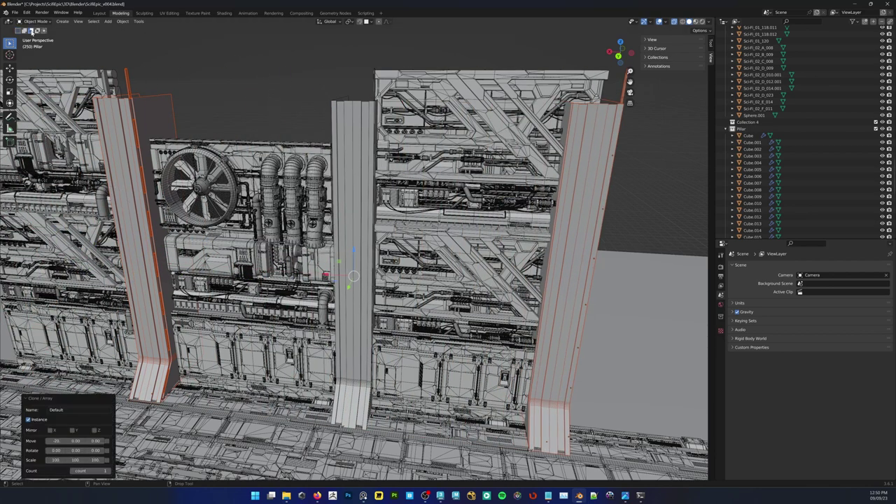
Deselect the original pillar and shift the new end pillar about -1.16 m along X against the wall's end
key("ctrl+z")
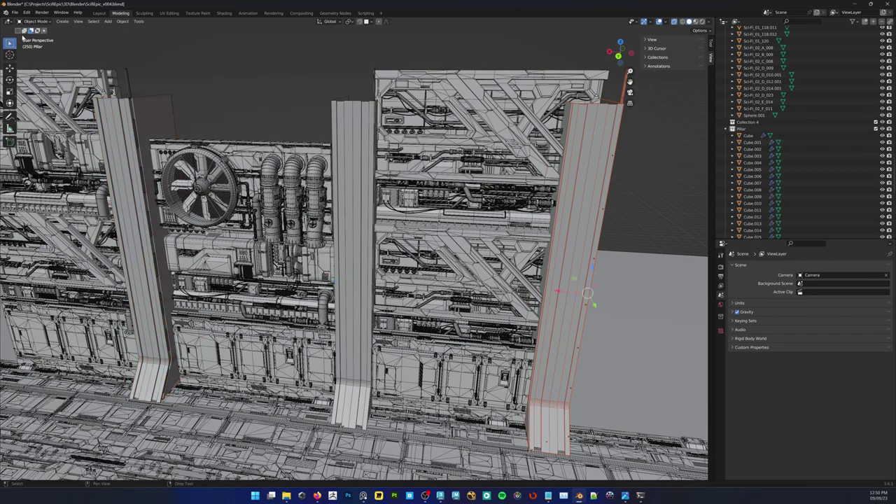
left_click(19, 31)
middle_click_drag(541, 176, 520, 182)
middle_click_drag(438, 230, 463, 232)
left_click_drag(358, 277, 383, 273)
left_click_drag(484, 196, 518, 190, "alt")
key("w")
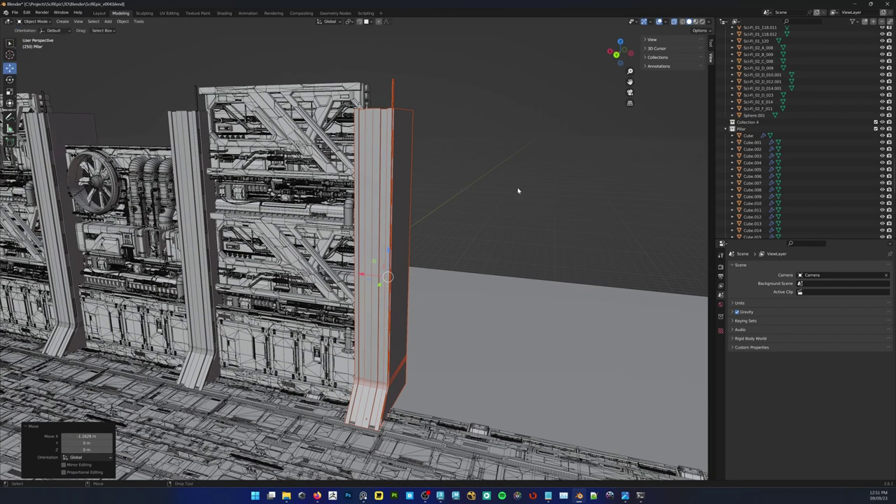
key("q")
left_click(506, 184)
Check the pillars through the scene camera with and without wireframe, and save the file
key("KP_0")
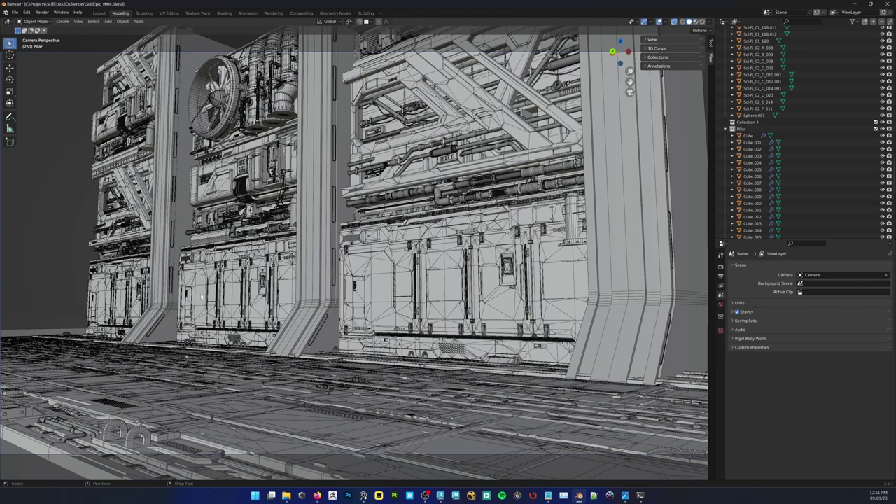
key("shift+z")
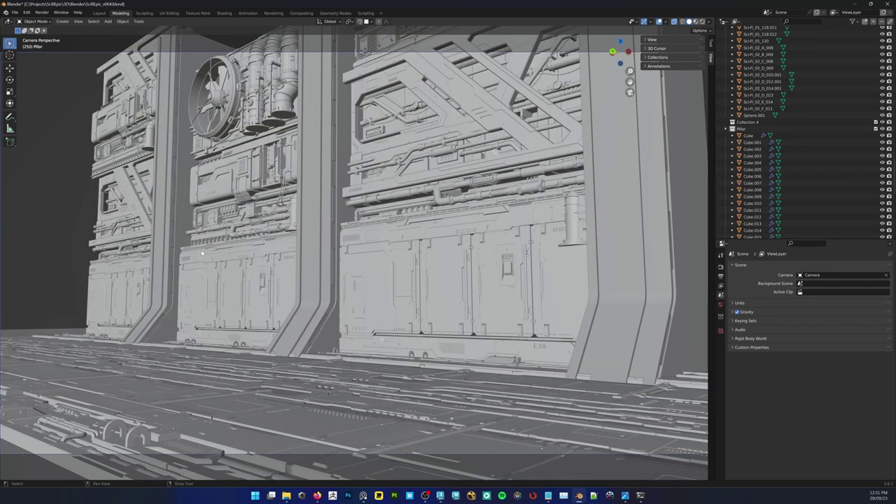
key("shift+z")
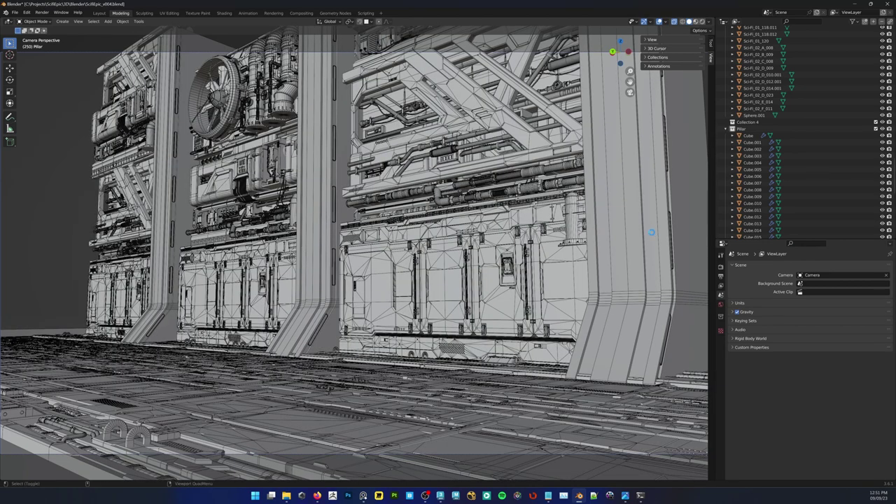
key("ctrl+s")
Add a Bevel modifier to the main body of the nearest pillar
left_click(639, 266)
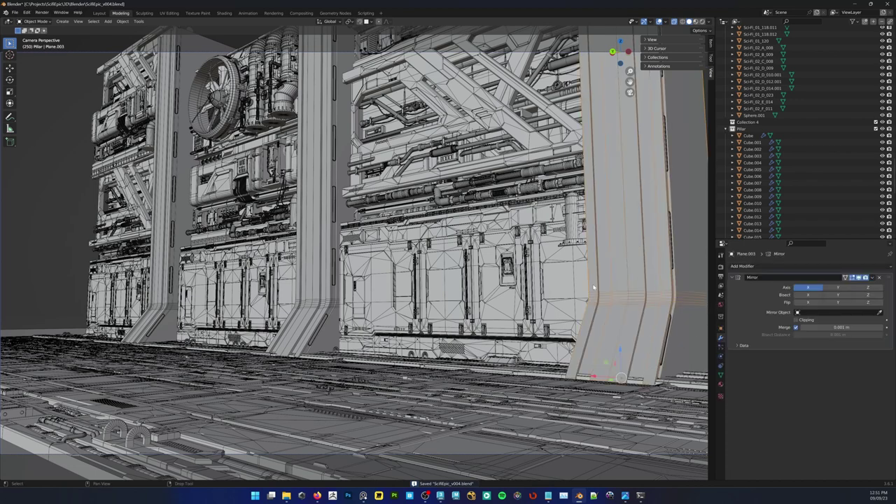
key("F3")
type("Bev")
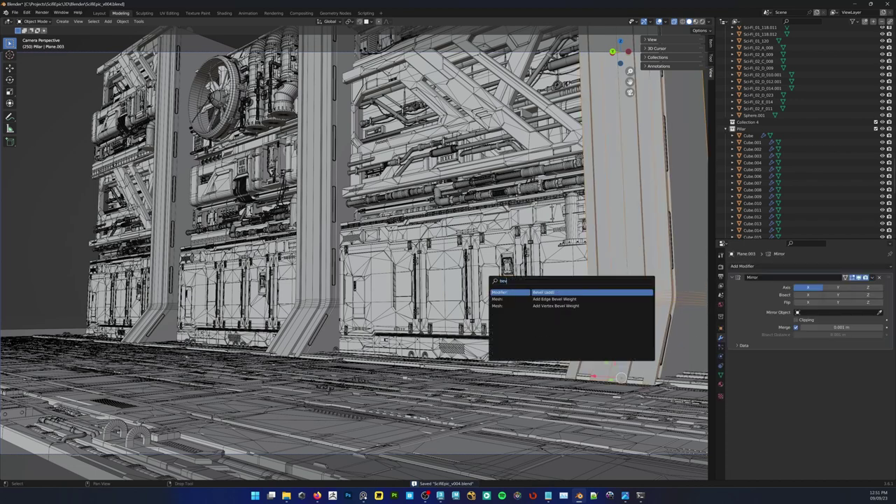
type("el")
key("Return")
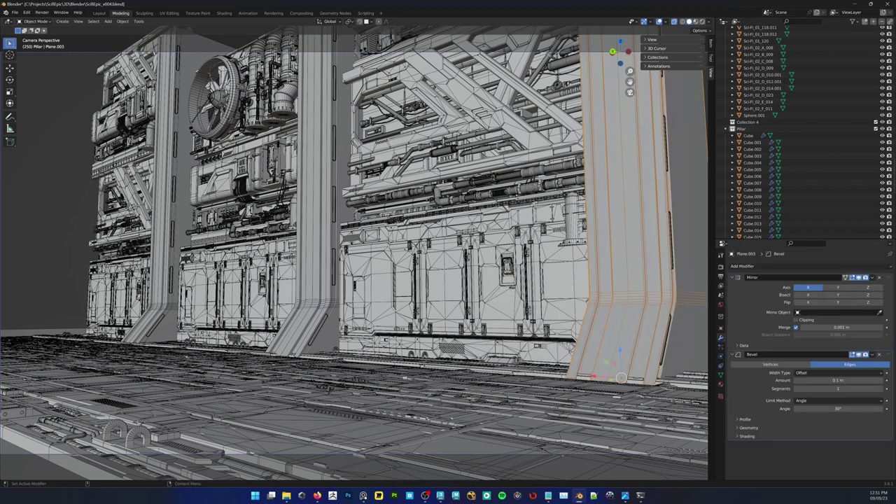
Set the pillar's Bevel amount to 0.02 m with 6 segments, and hide the wireframe overlay
left_click(832, 380)
type("0.02")
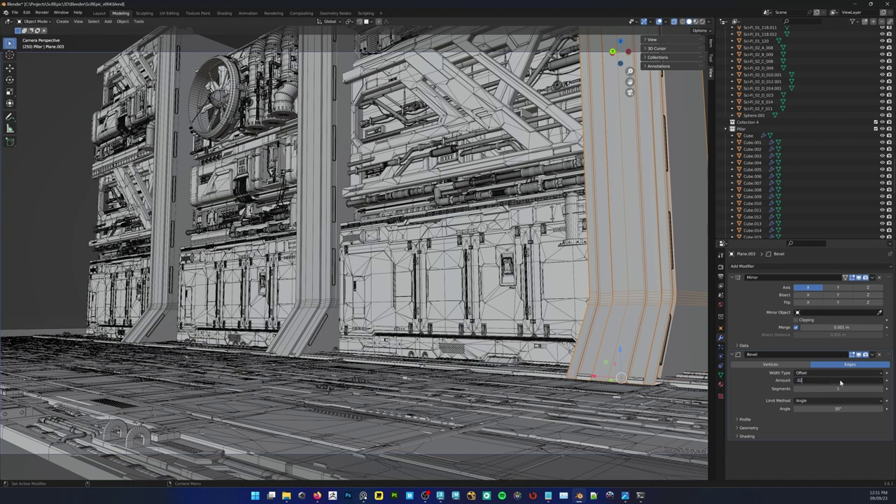
key("Return")
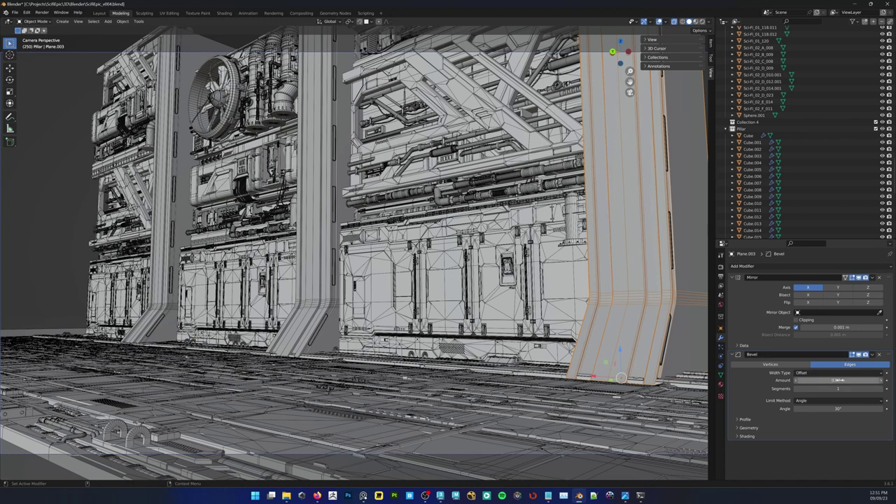
left_click(837, 388)
type("6")
key("Return")
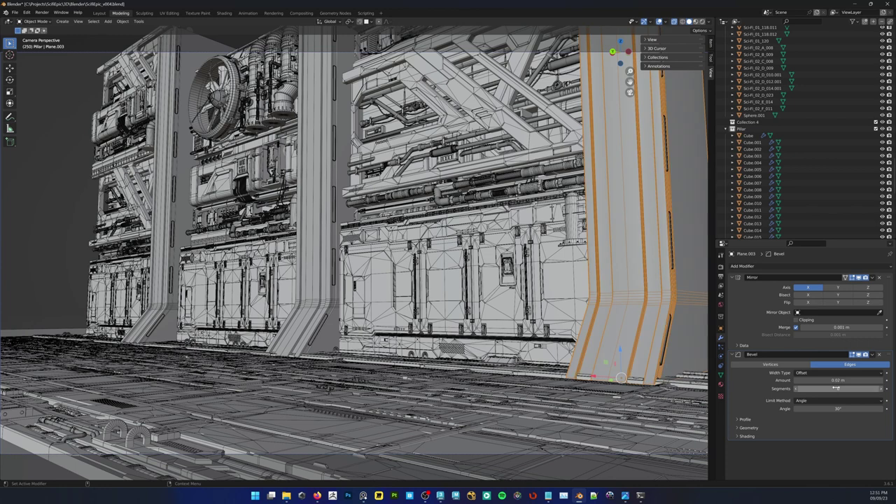
left_click(73, 155)
key("shift+alt+z")
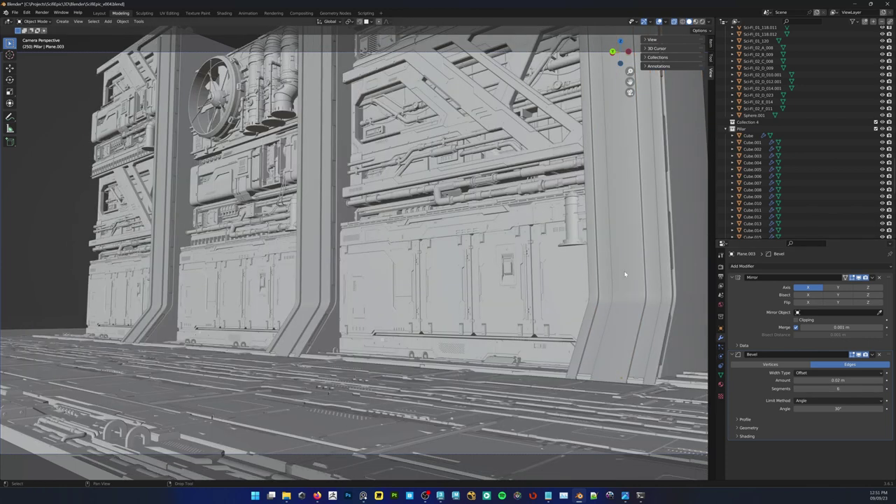
Examine the middle pillar's edges and base up close, with and without the wireframe overlay
left_click(625, 275)
left_click(323, 289)
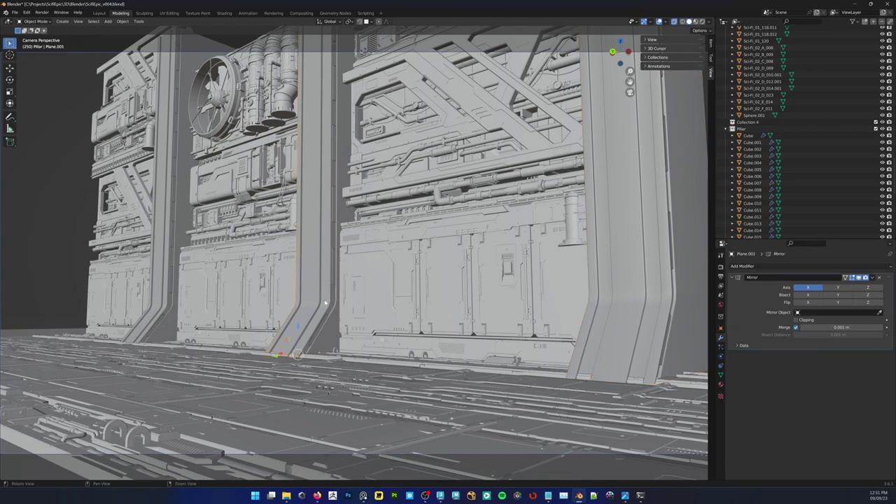
left_click_drag(308, 296, 297, 319, "alt")
scroll(252, 308, "up", 6)
scroll(247, 294, "up", 2)
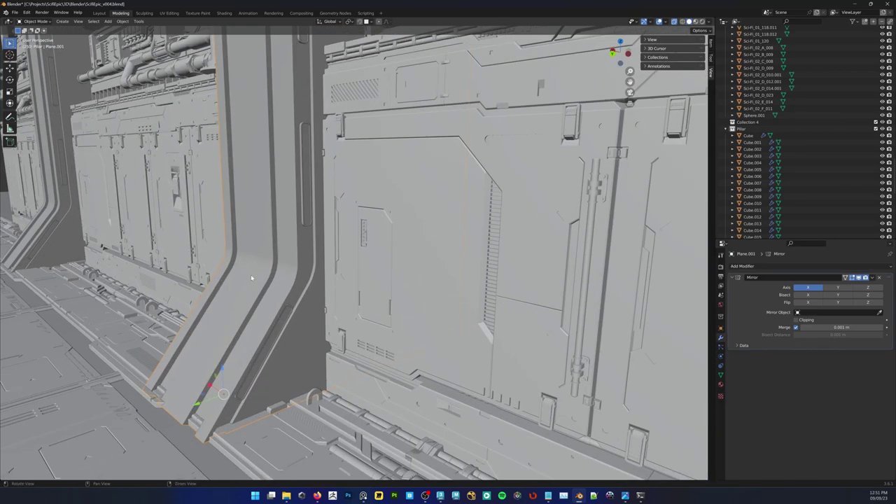
left_click_drag(250, 274, 315, 275, "alt")
key("shift+alt+z")
middle_click_drag(324, 276, 640, 355, "alt")
scroll(378, 264, "down", 7)
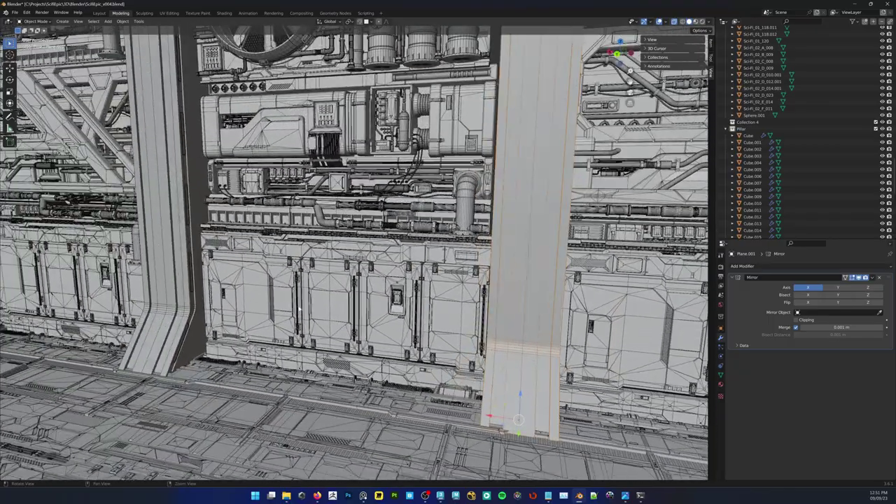
left_click_drag(521, 326, 459, 315, "alt")
scroll(507, 316, "down", 5)
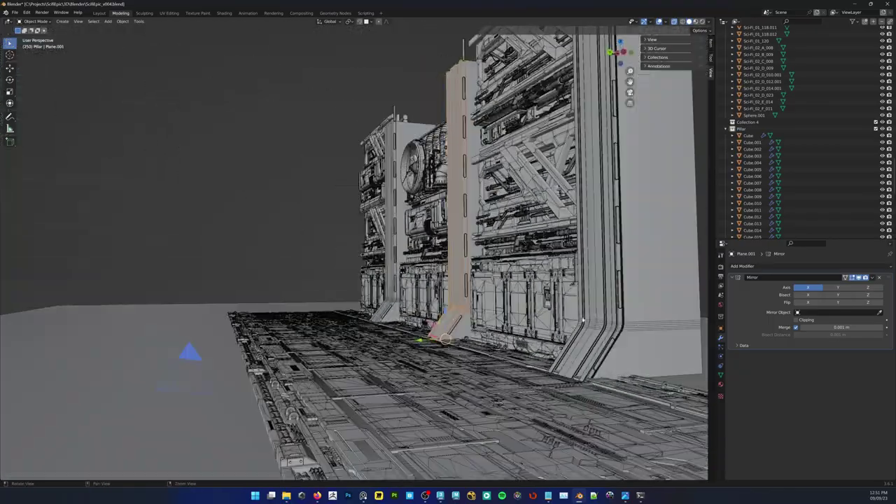
right_click_drag(458, 315, 538, 299, "alt")
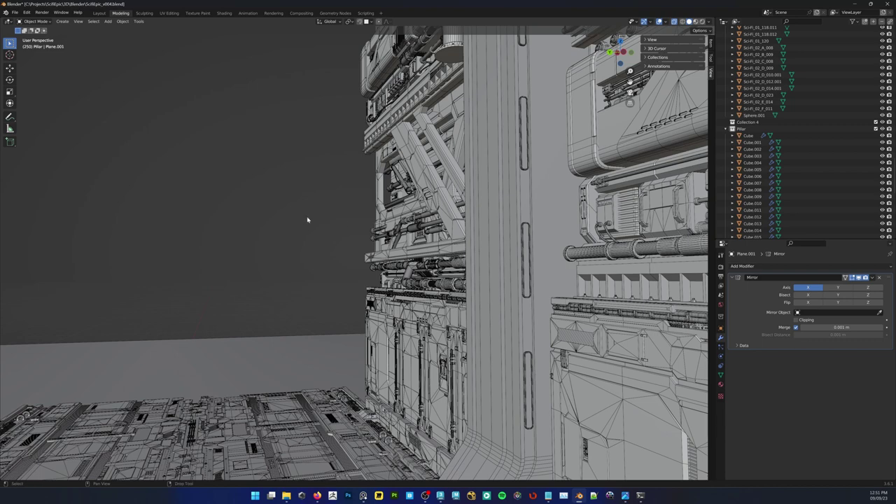
Inspect the bevelled end pillar alongside the whole wall, and return to the camera view
key("w")
key("a")
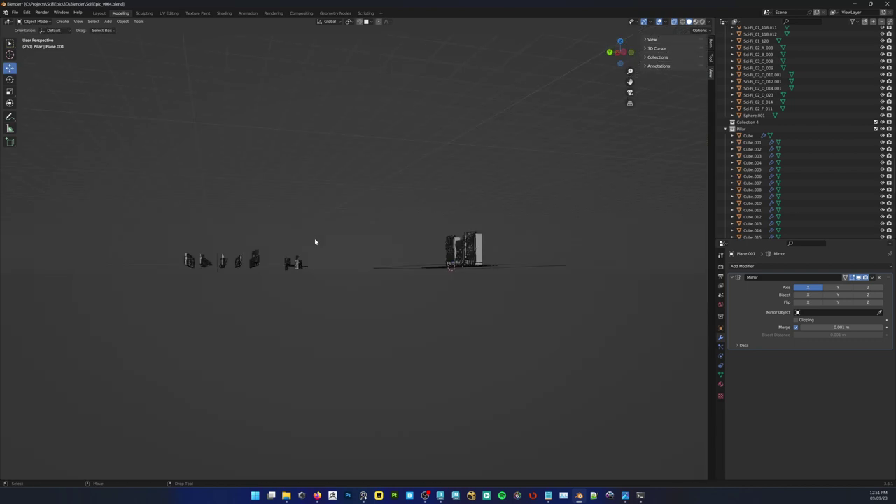
left_click_drag(415, 245, 454, 269, "alt")
key("f")
left_click_drag(513, 231, 383, 273)
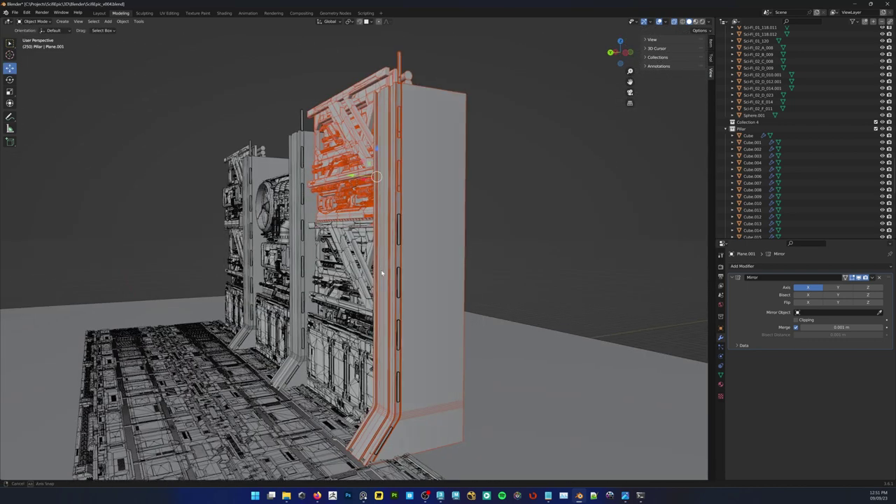
middle_click_drag(382, 273, 544, 230)
key("alt+a")
left_click(436, 387)
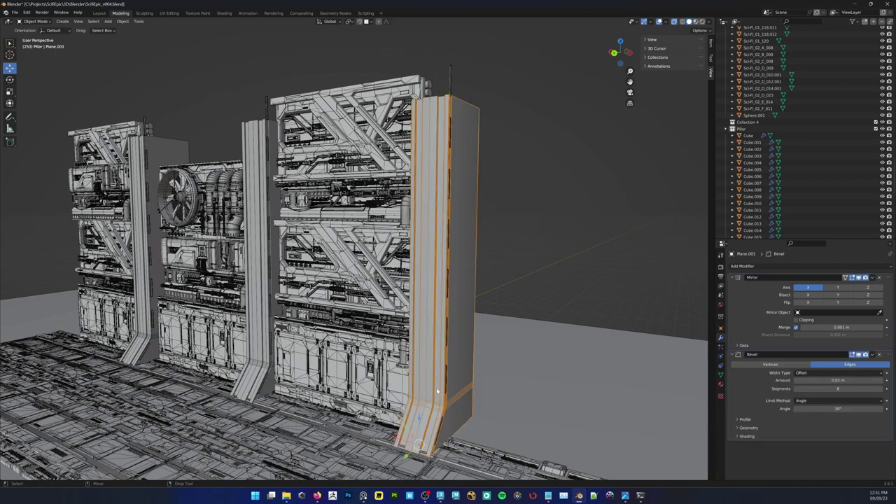
middle_click_drag(436, 387, 595, 248)
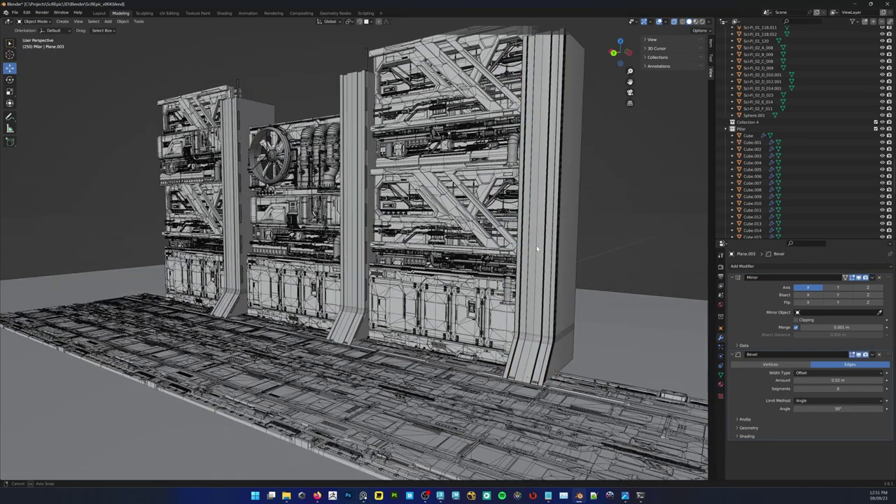
key("KP_0")
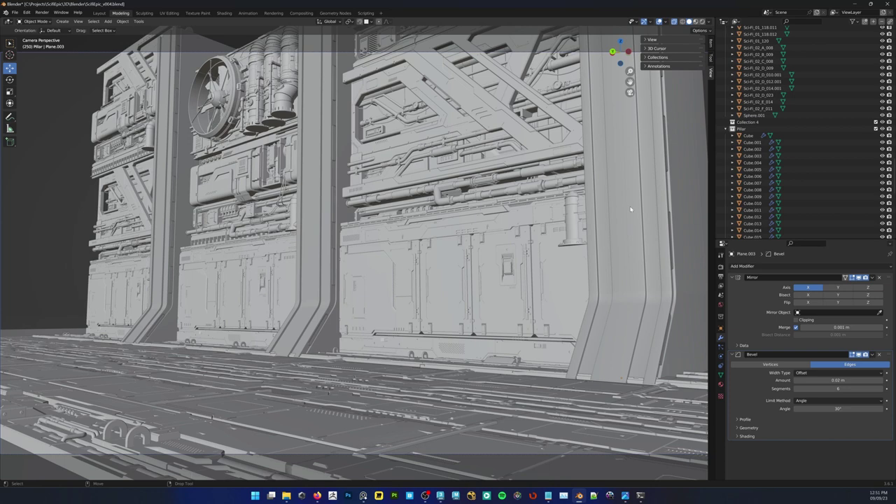
Switch to PureRef and study the Mandalorian hangar reference image, focusing on its lit pillars
left_click(363, 496)
right_click_drag(295, 245, 369, 243)
scroll(378, 238, "down", 4)
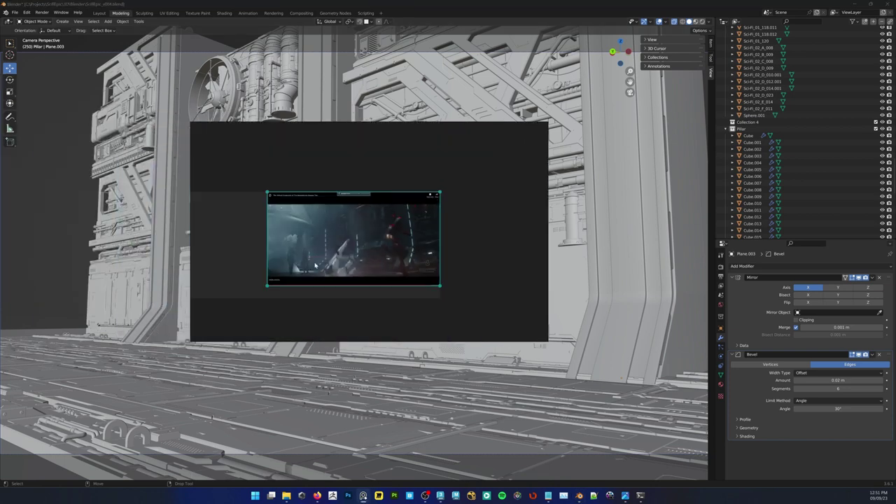
middle_click_drag(342, 223, 393, 189)
scroll(392, 190, "up", 1)
scroll(392, 190, "up", 4)
scroll(396, 172, "down", 2)
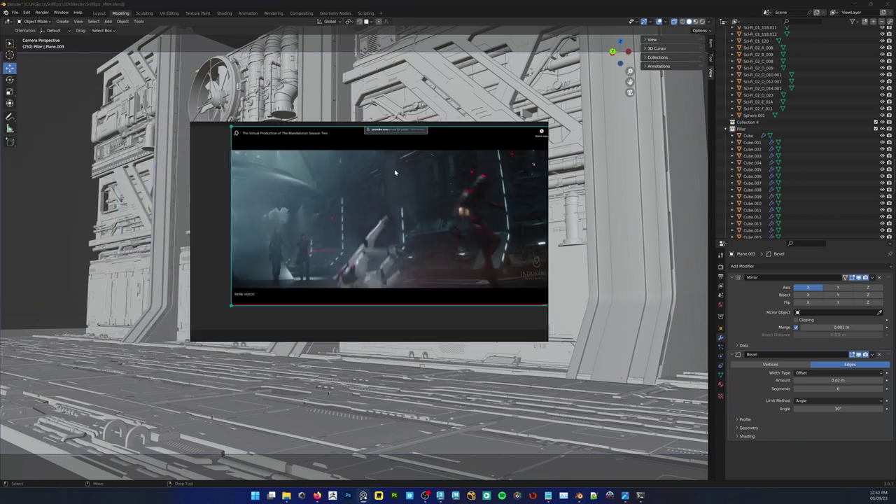
right_click_drag(418, 279, 0, 273)
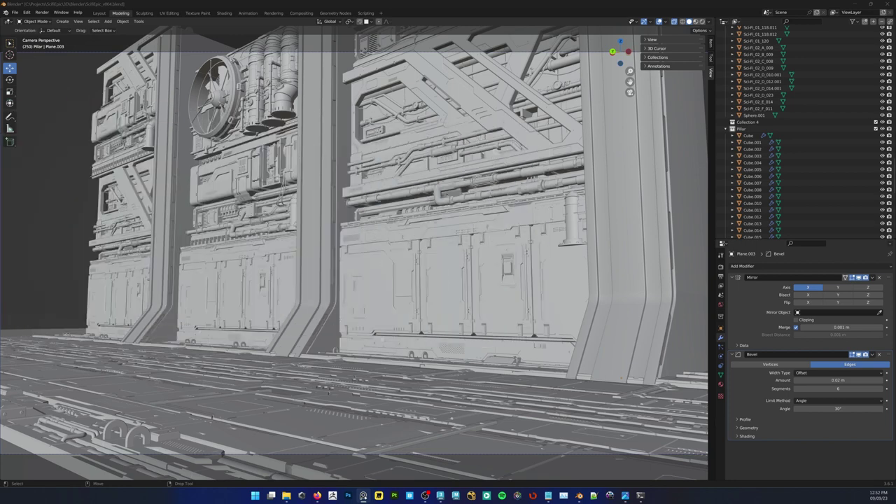
Pick the middle pillar in the scene and make the Pillar collection active
left_click(324, 196)
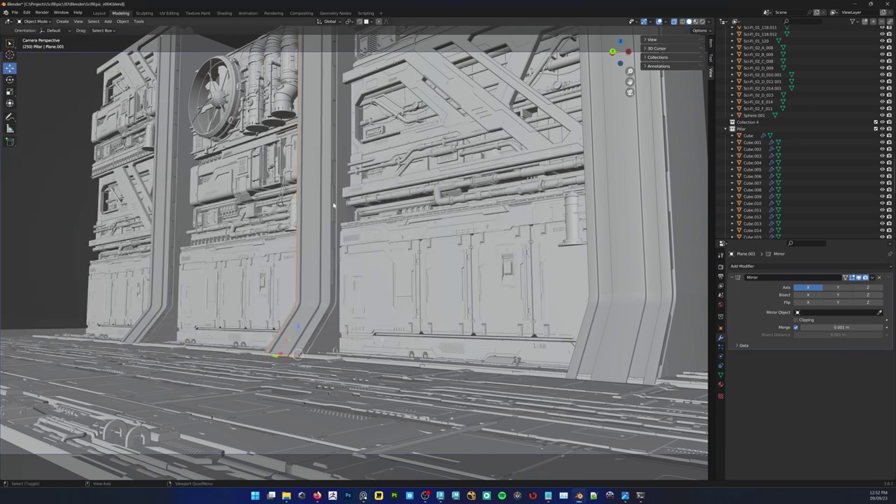
left_click(334, 205, "alt")
left_click(328, 217)
left_click(818, 131)
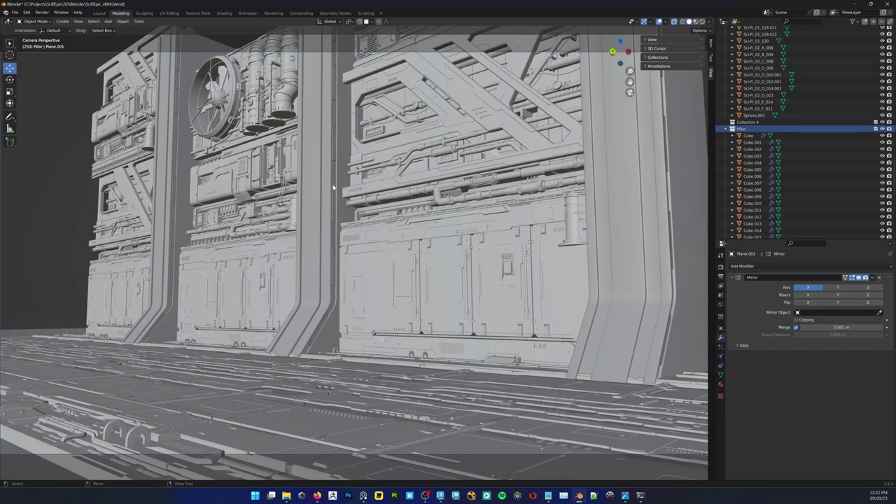
Box-select the fan wall section with its adjacent pillar and isolate the selection in local view
middle_click_drag(333, 187, 478, 242)
scroll(343, 212, "down", 3)
left_click_drag(452, 74, 294, 351)
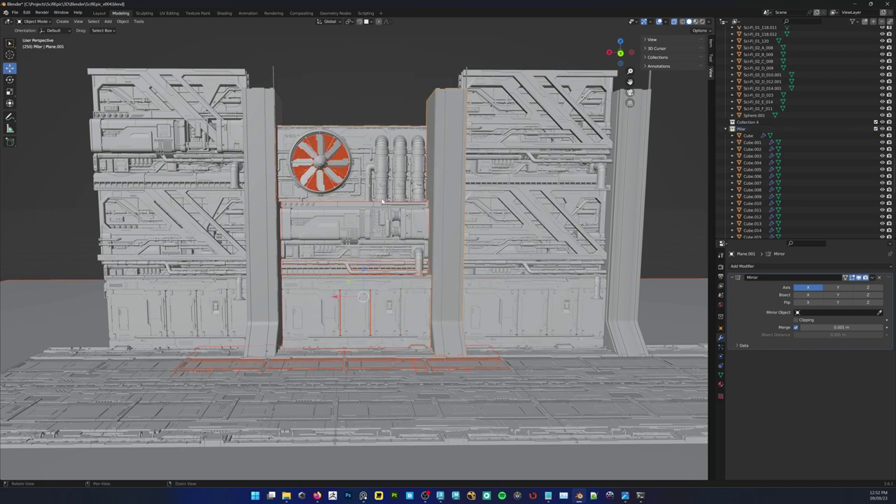
key("KP_Divide")
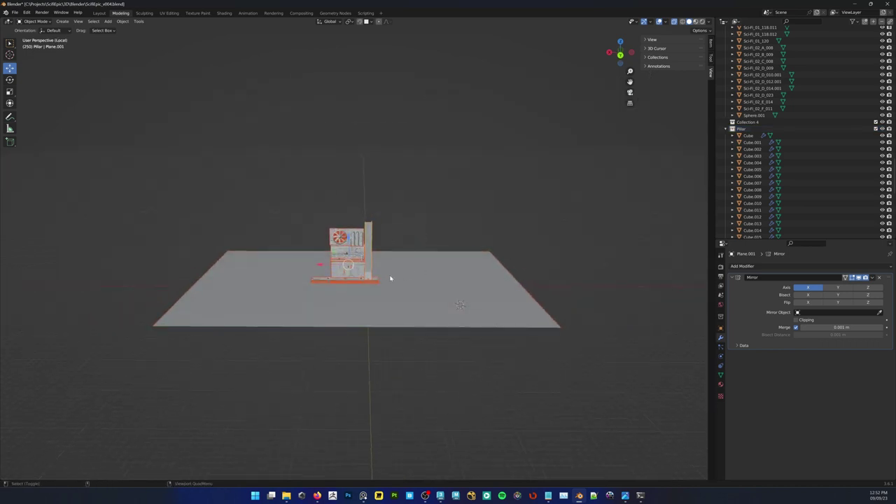
Drop the ground plane and most of the floor panels from the selection and leave local view
left_click(379, 276, "shift")
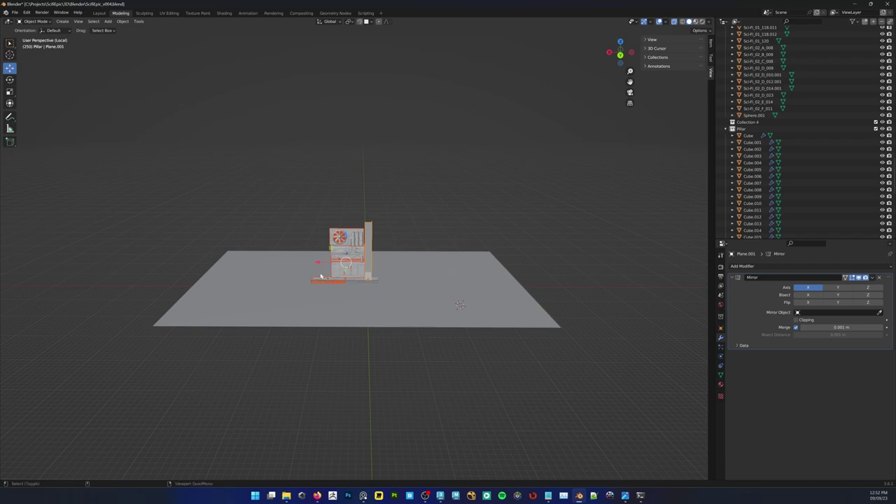
key("KP_Divide")
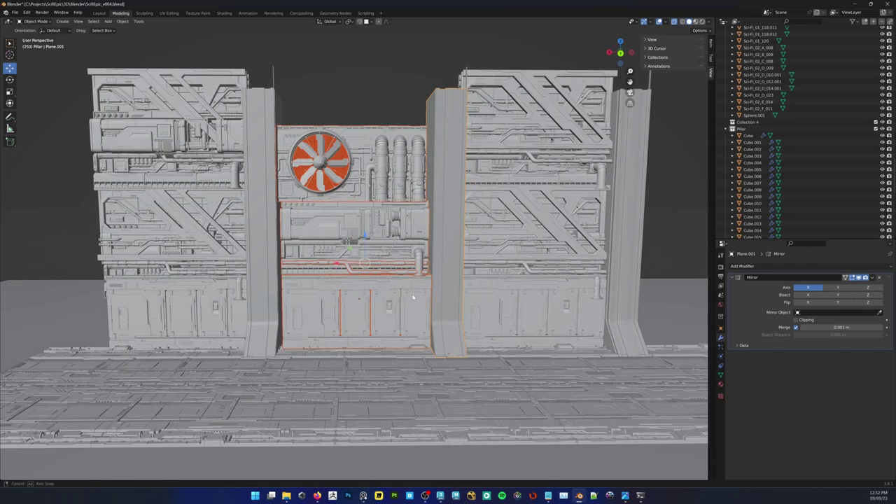
key("KP_Divide")
key("KP_Divide")
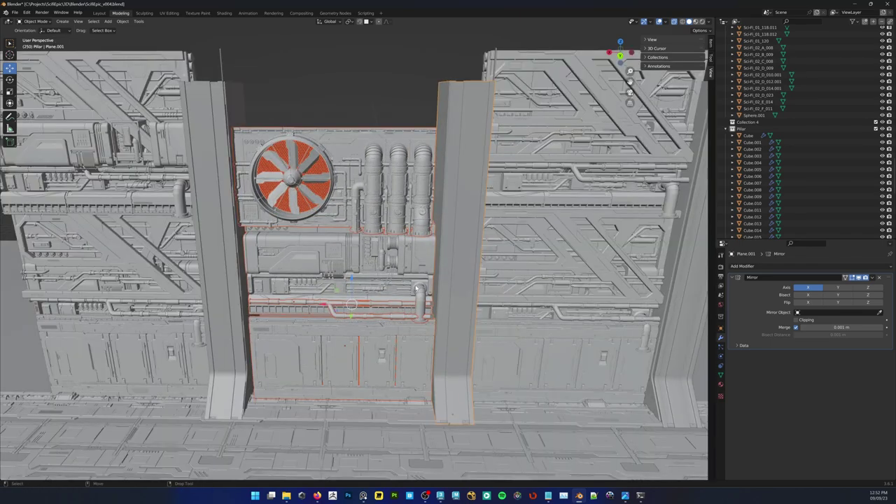
Clone the fan wall section and its pillar once as an instance along X to extend the wall's far end, and return to the camera view
right_click(383, 249)
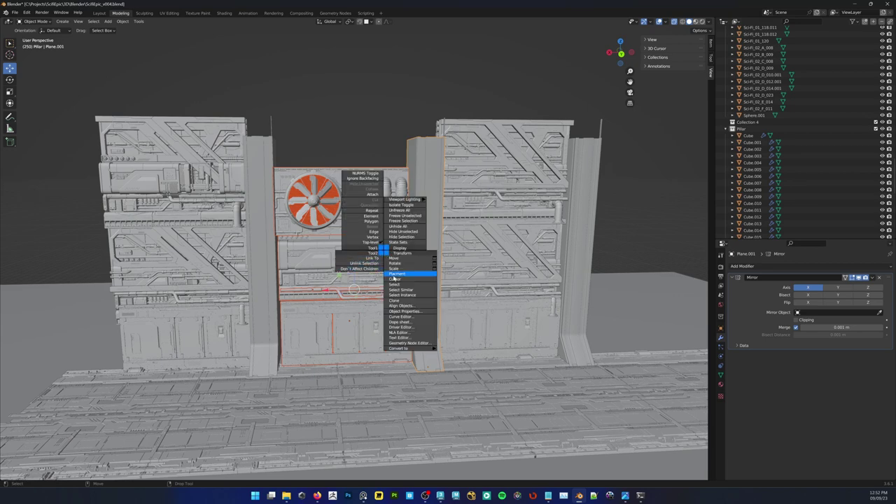
left_click(396, 301)
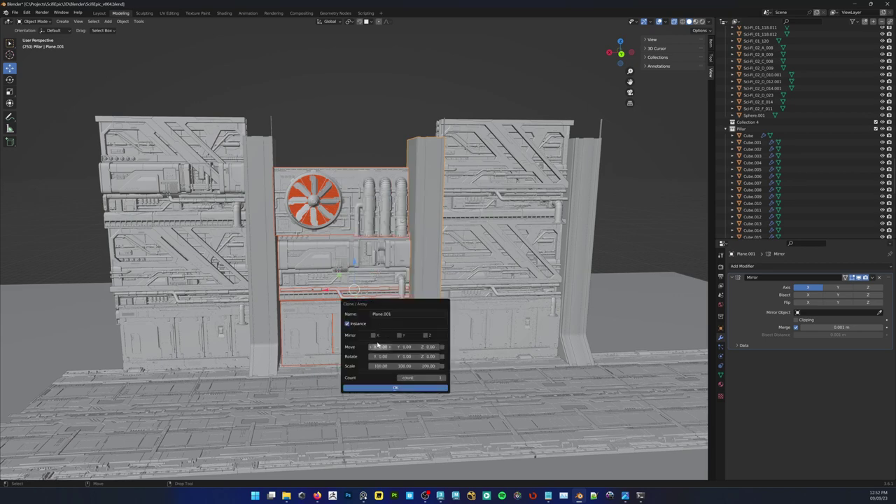
left_click_drag(380, 347, 500, 346)
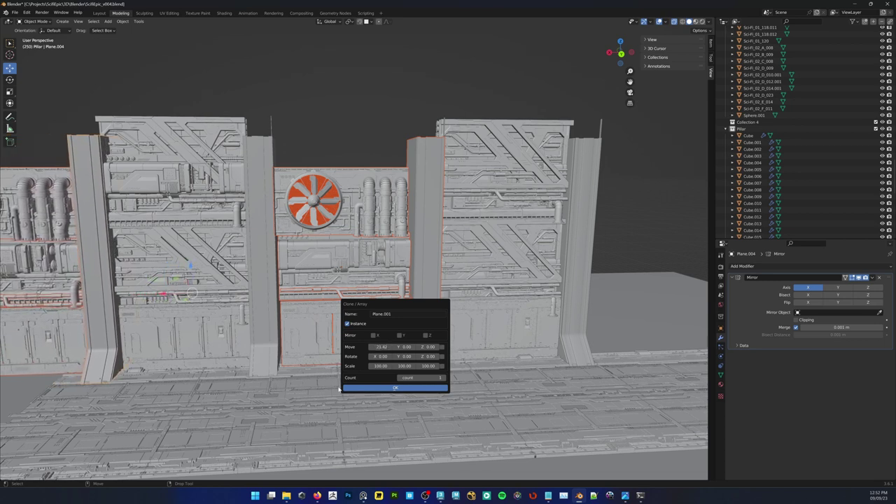
left_click(394, 389)
left_click(333, 106)
key("w")
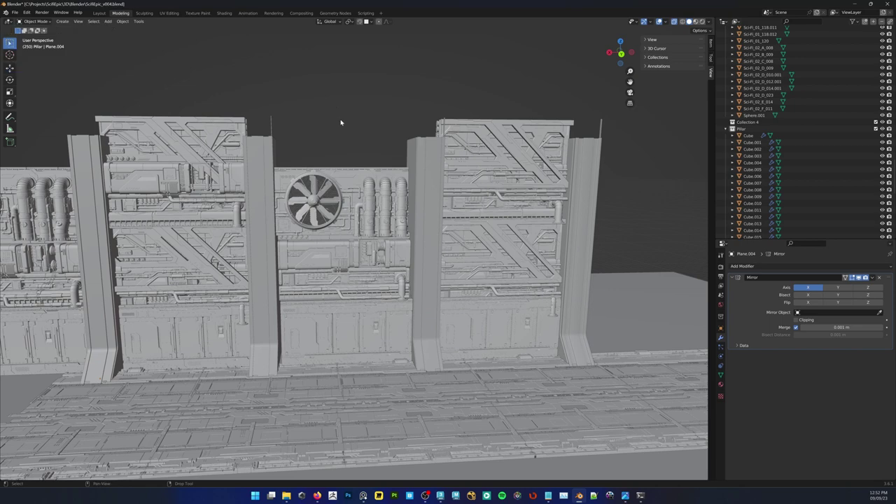
key("KP_0")
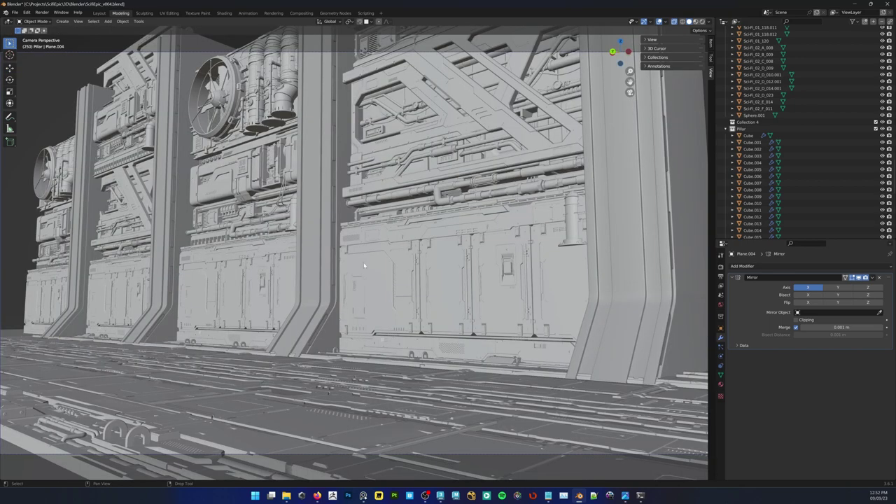
Box-select the sci-fi floor panels running along the foot of the wall
left_click(281, 436)
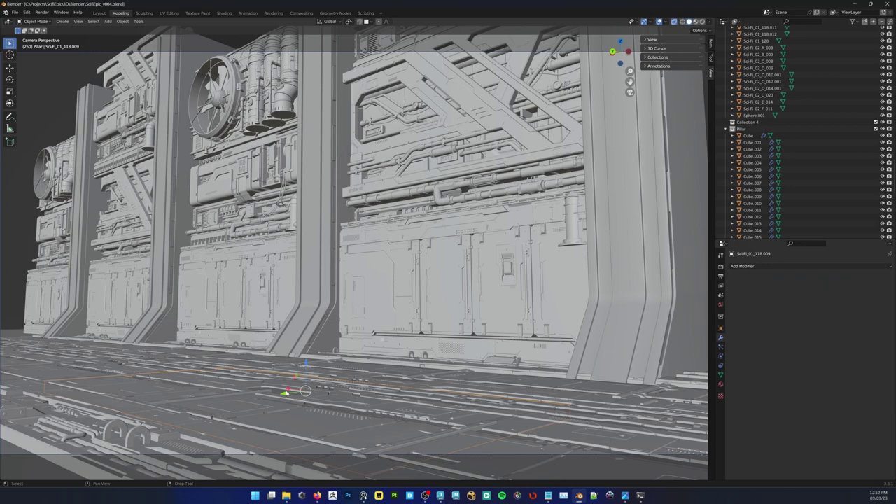
middle_click_drag(285, 393, 299, 340)
left_click_drag(180, 226, 316, 419)
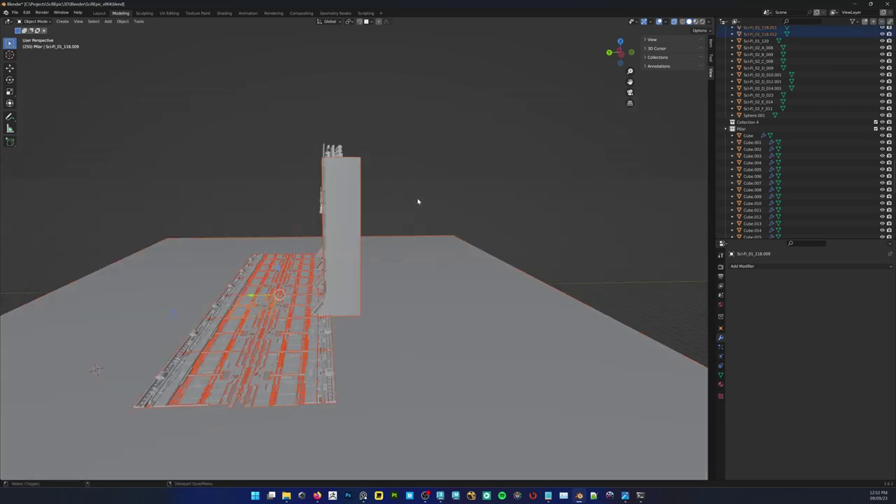
left_click_drag(404, 204, 264, 119)
middle_click_drag(348, 299, 378, 287)
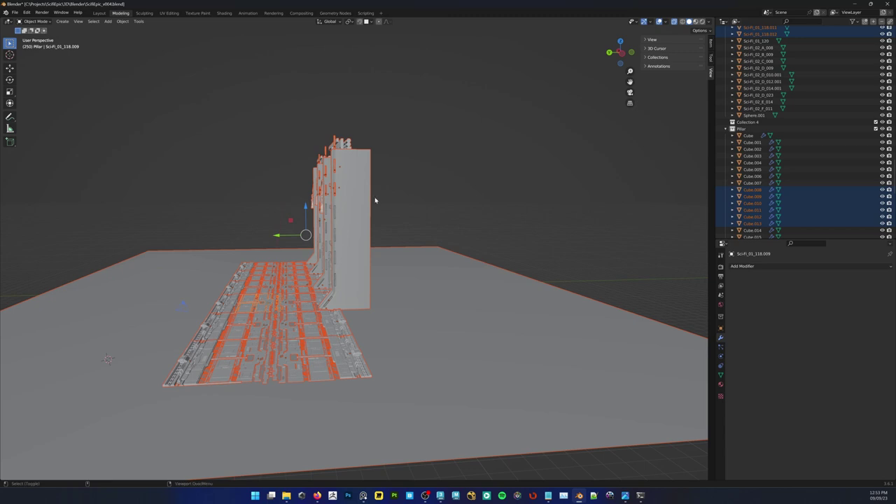
key("ctrl+z")
middle_click_drag(380, 227, 398, 228)
left_click_drag(263, 138, 410, 220, "shift")
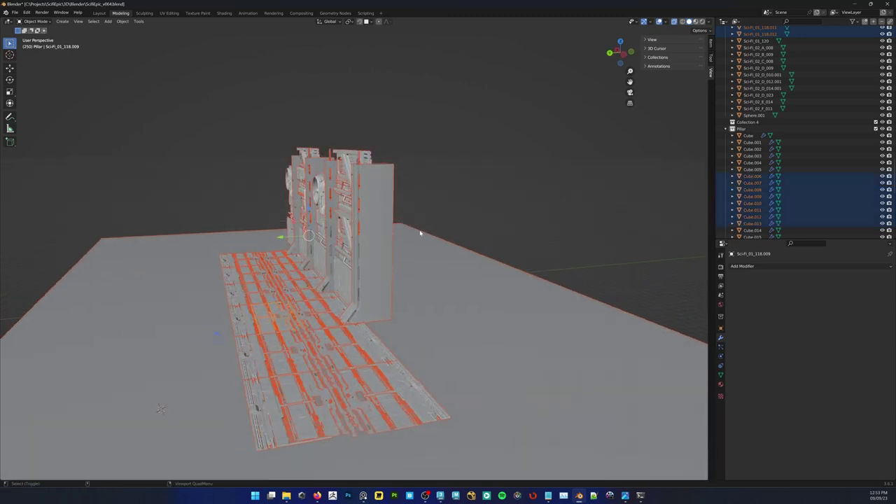
key("ctrl+z")
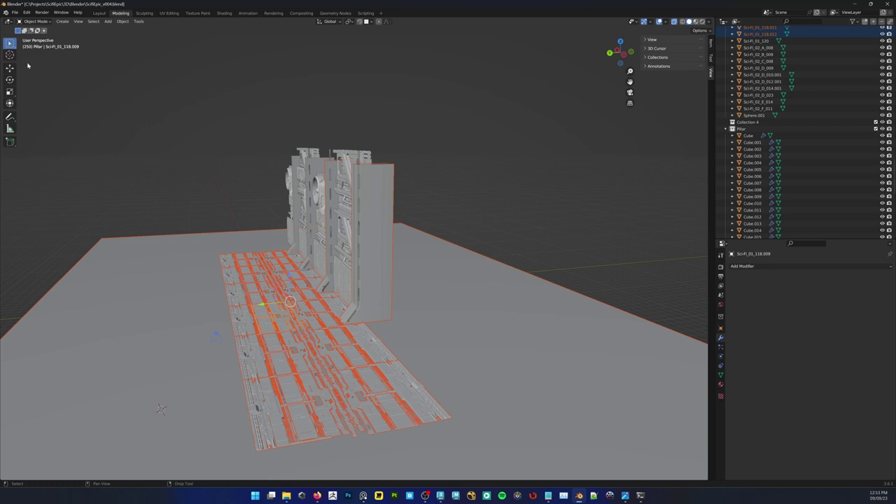
Remove the wall, pillars and ground plane from the selection and check the remaining floor panels in local view
middle_click_drag(173, 148, 177, 152)
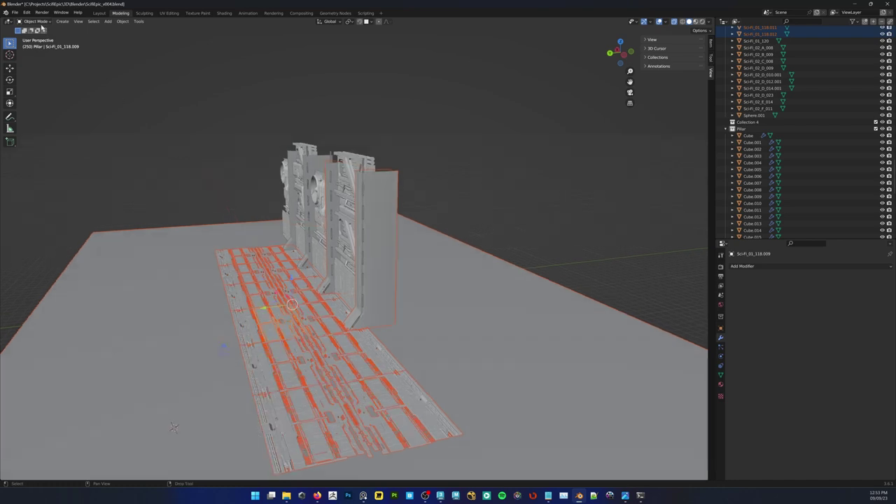
middle_click_drag(261, 114, 445, 280)
key("KP_Decimal")
middle_click_drag(392, 237, 390, 256)
key("KP_Divide")
key("KP_Divide")
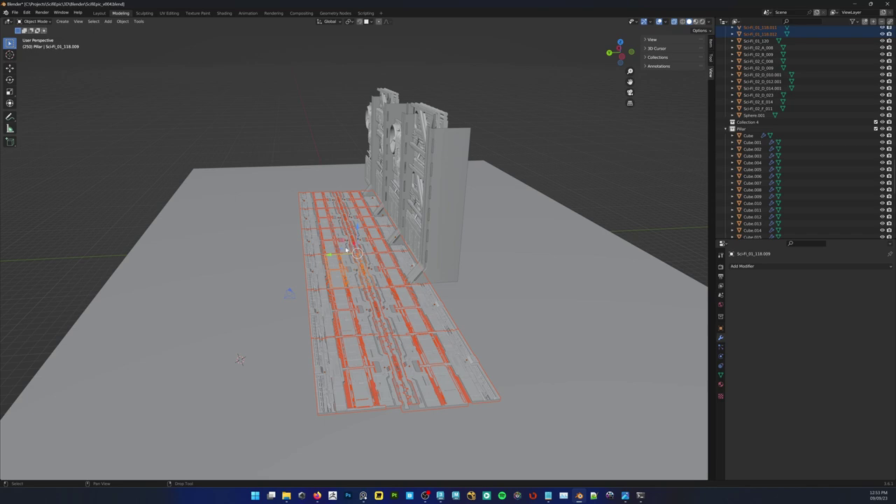
Shift the floor panels away from the wall along Y, scale them to 1.283 in Y, and return to the camera view
left_click_drag(331, 255, 327, 256)
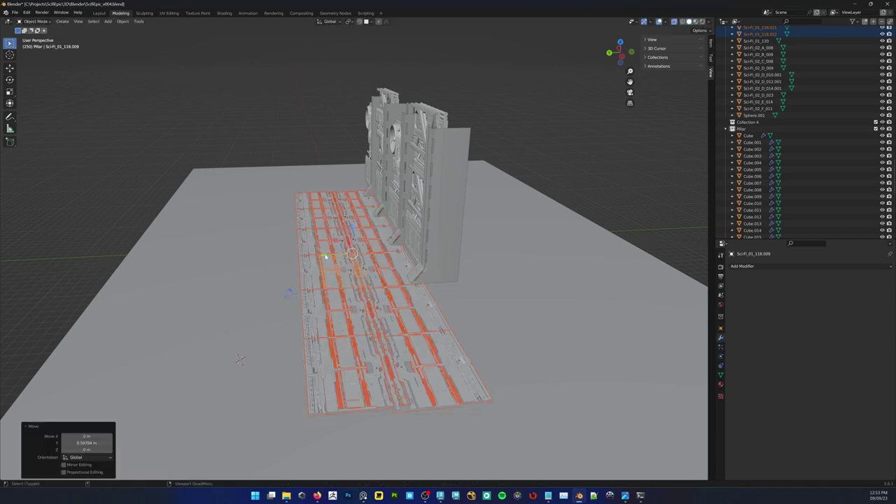
key("ctrl+z")
middle_click_drag(372, 278, 435, 302)
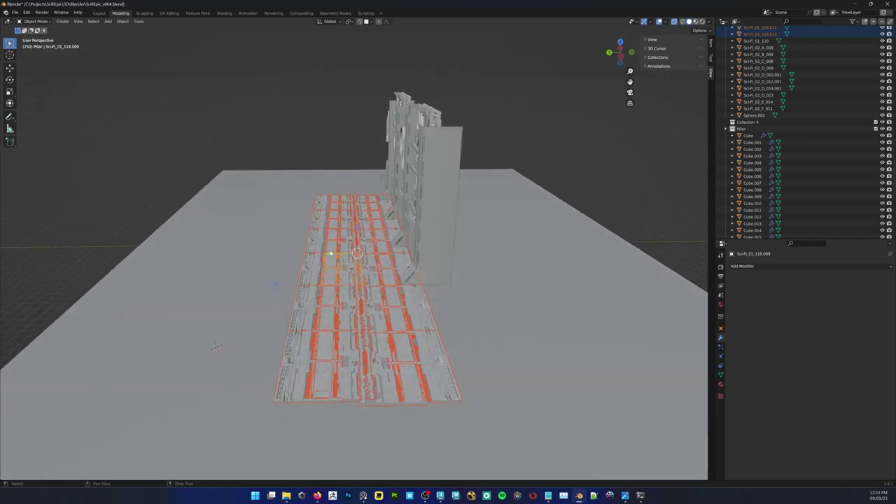
left_click_drag(330, 254, 302, 254)
key("s")
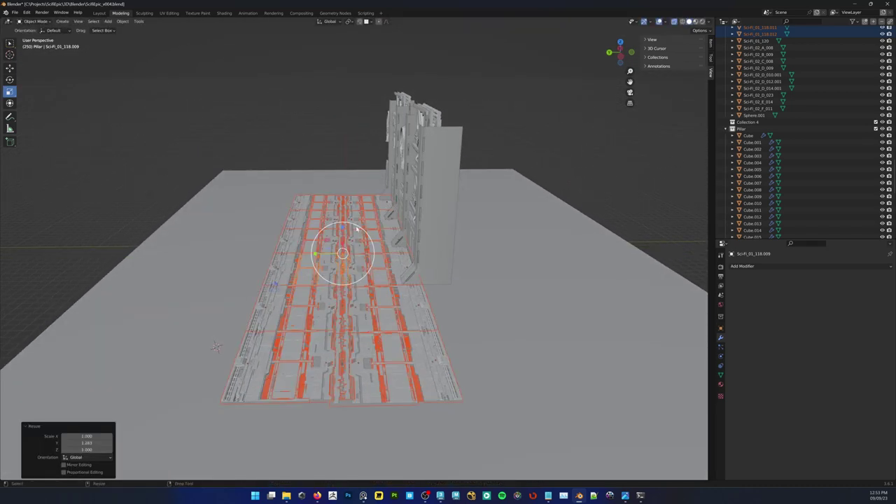
key("KP_0")
key("shift+space")
key("g")
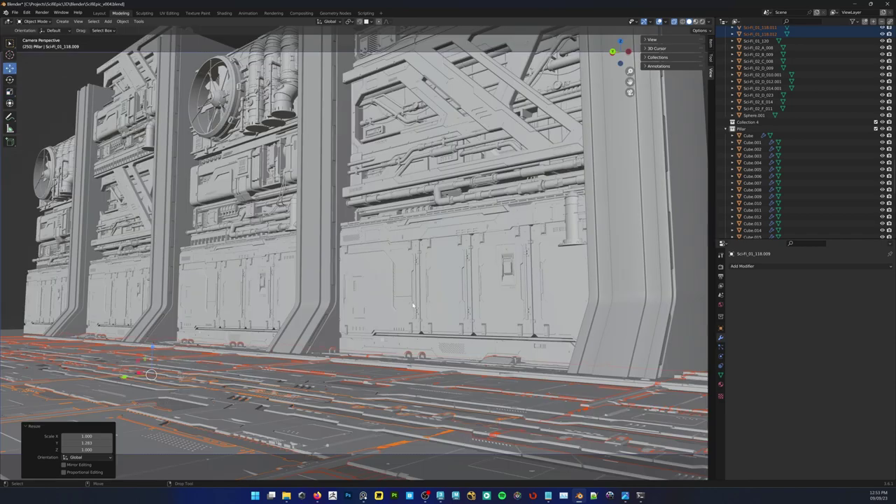
Restore the floor panel selection and move those panels to Collection 4
left_click(50, 118)
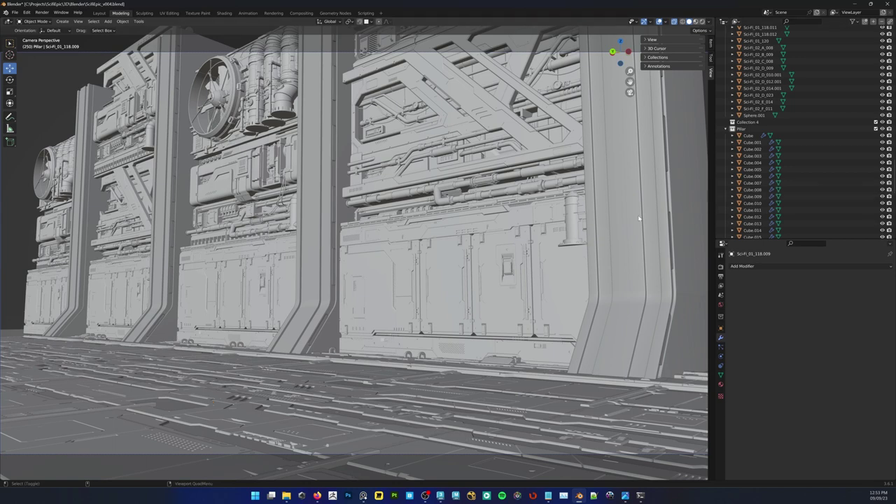
key("ctrl+z")
scroll(794, 133, "down", 1)
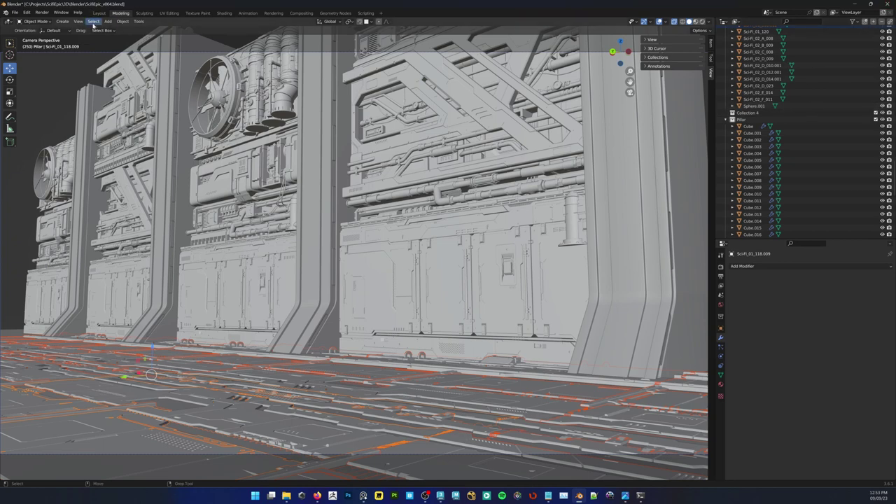
left_click(123, 21)
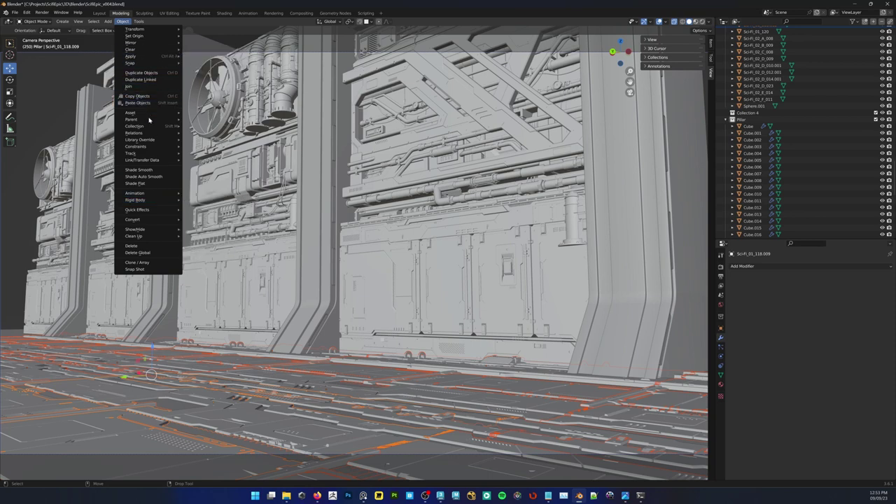
mouse_move(149, 126)
left_click(215, 128)
left_click(184, 168)
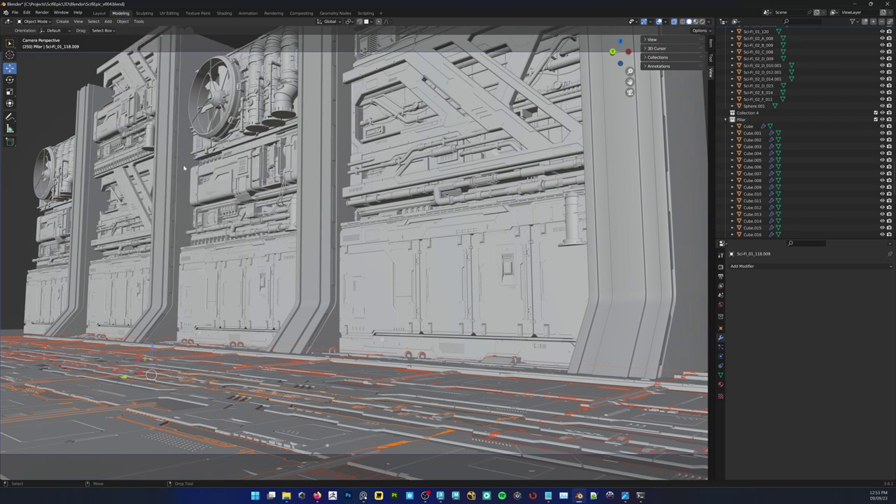
left_click(129, 22)
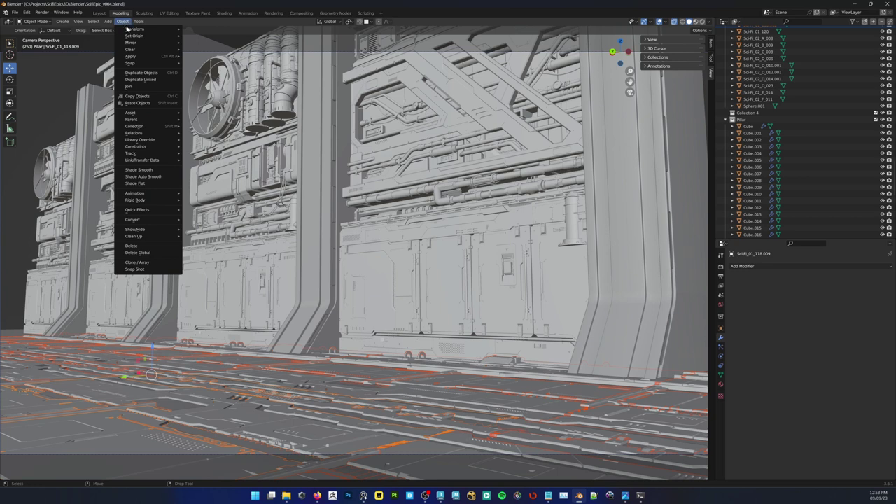
mouse_move(144, 128)
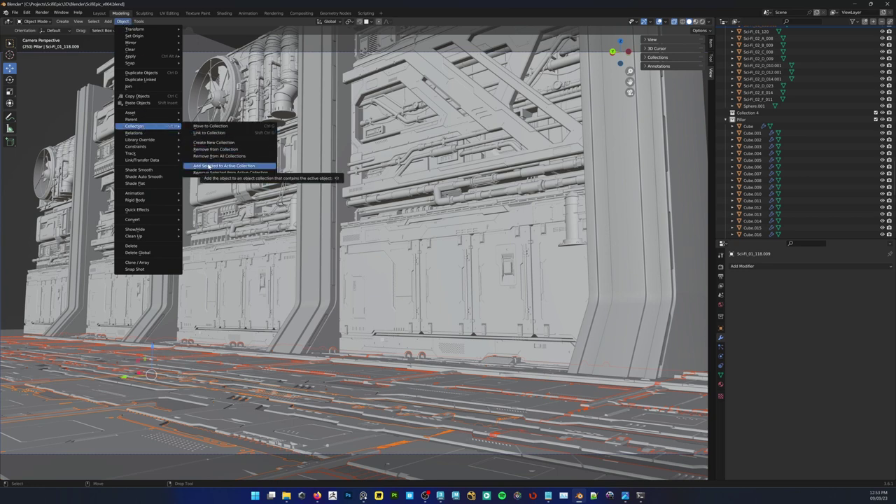
left_click(213, 126)
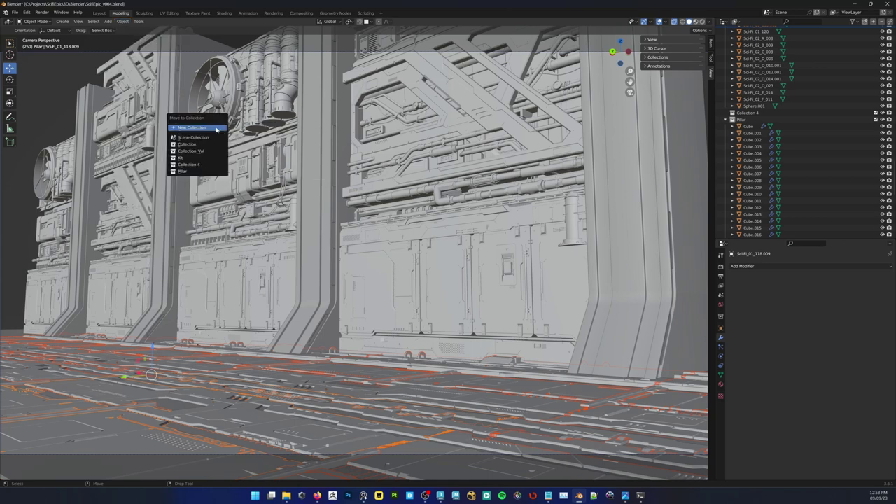
left_click(189, 165)
Rename Collection 4 as Ground
left_click(763, 114)
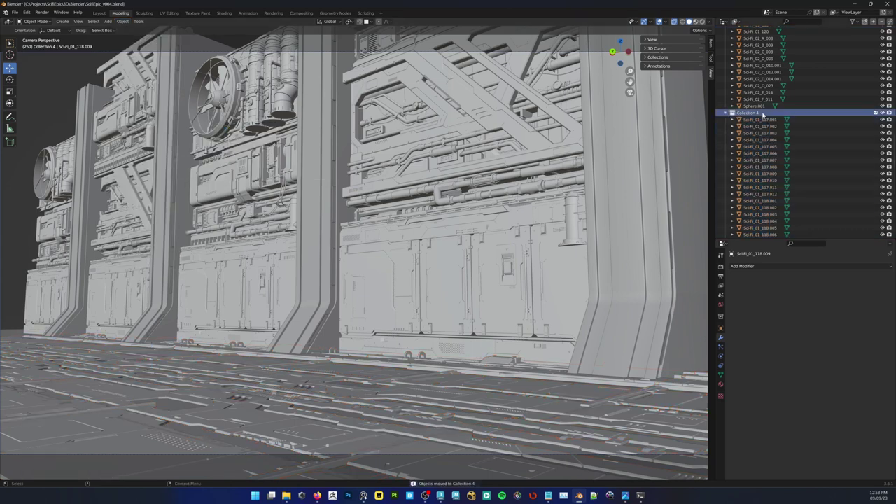
double_click(749, 115)
scroll(752, 129, "up", 1)
type("C")
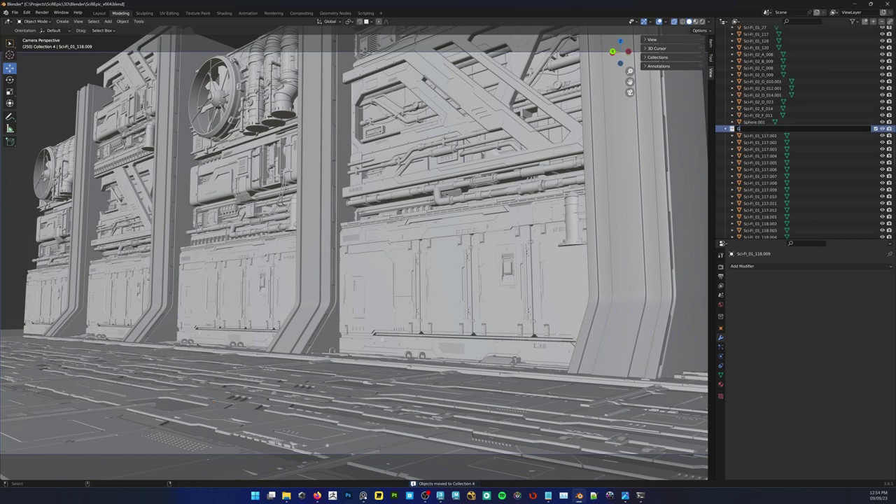
type("round")
key("Return")
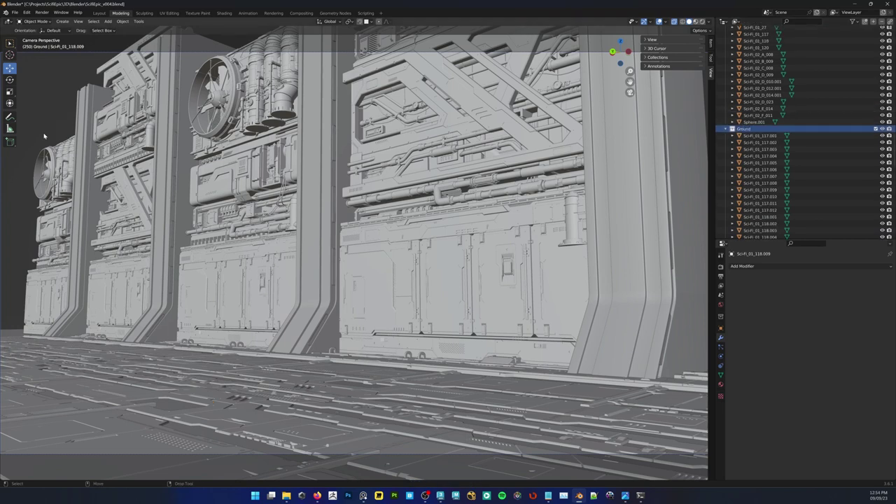
Collapse the Ground and Pillar collections in the Outliner
middle_click_drag(390, 280, 332, 270)
scroll(399, 268, "down", 8)
left_click_drag(333, 271, 426, 271, "alt")
right_click_drag(427, 270, 340, 266, "alt")
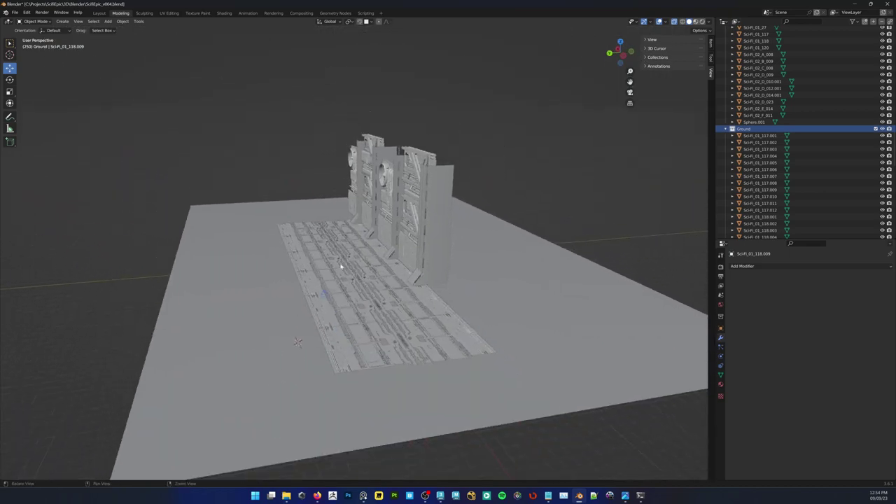
left_click_drag(340, 266, 375, 268, "alt")
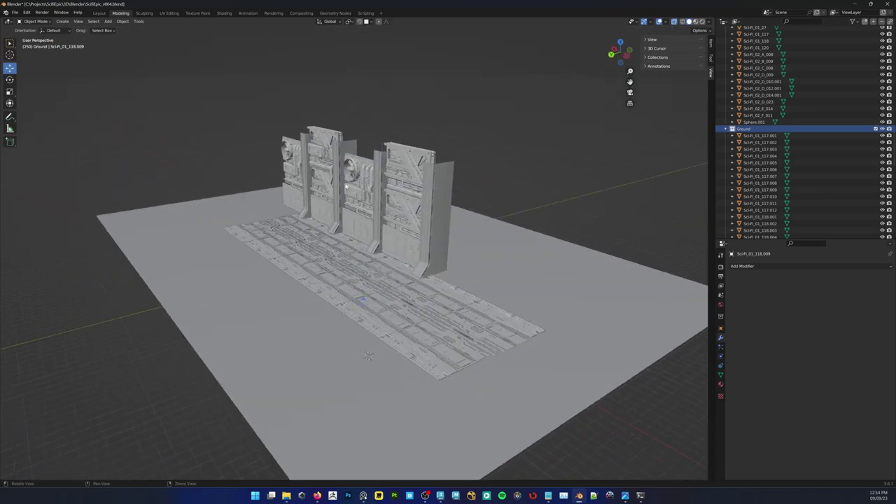
middle_click_drag(345, 186, 388, 208)
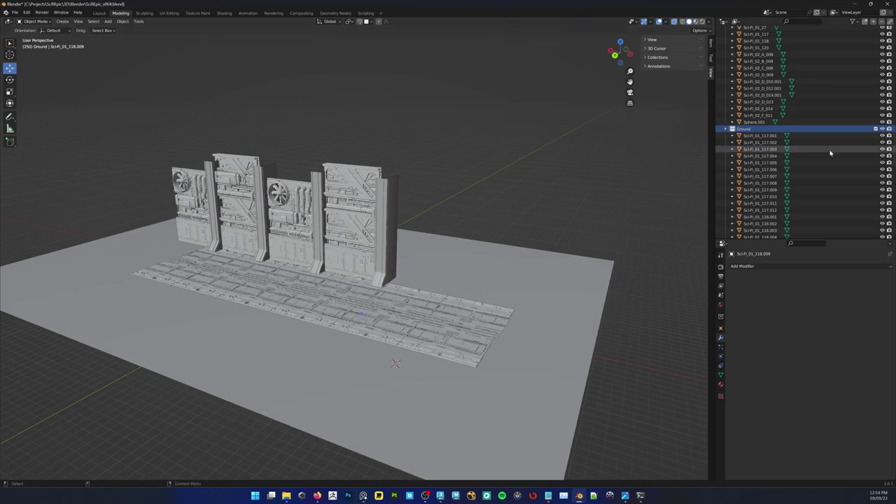
left_click(725, 129)
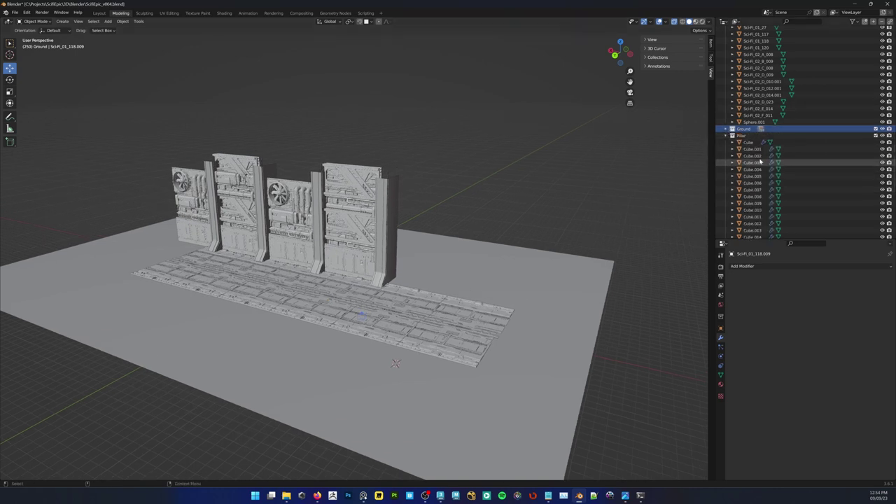
left_click(725, 137)
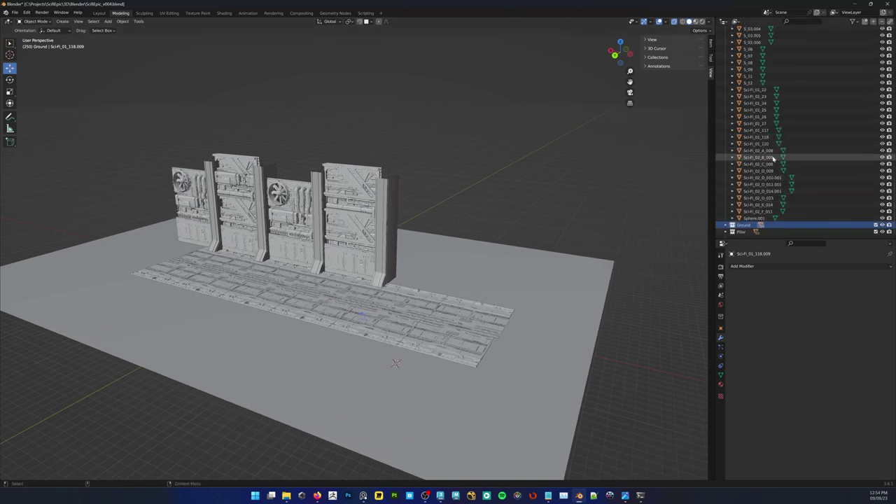
scroll(772, 159, "up", 10)
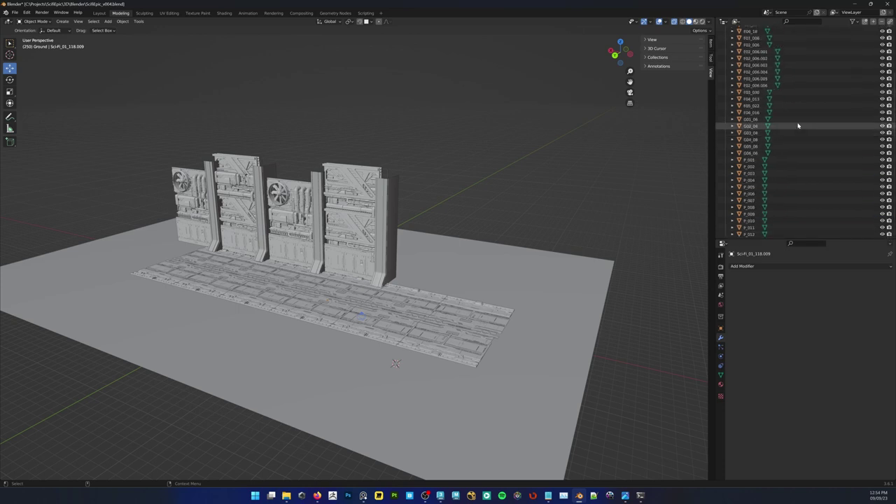
Collapse the Kit collection in the Outliner
scroll(799, 117, "up", 6)
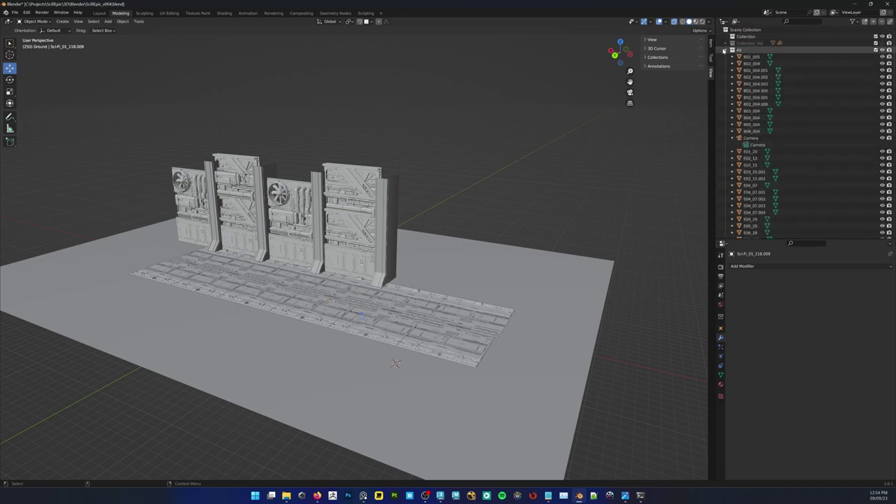
left_click(726, 51)
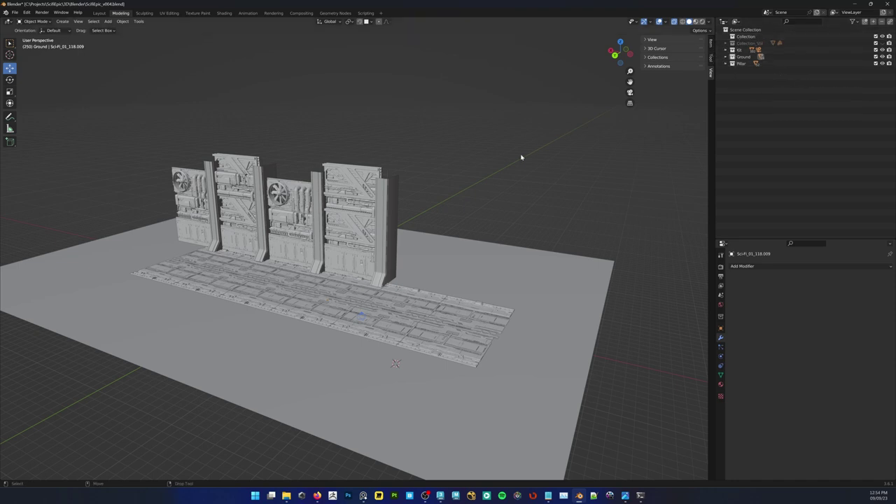
scroll(492, 215, "down", 7)
middle_click_drag(492, 216, 450, 287)
scroll(392, 265, "up", 7)
middle_click_drag(392, 265, 410, 201)
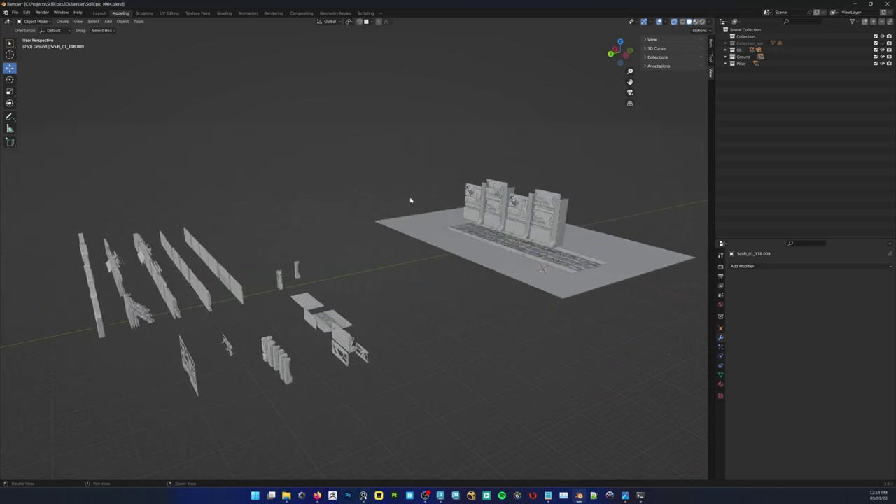
Import the ship model as FBX from the Tut_Starwarsint project folder under C:\Projects
left_click(15, 13)
mouse_move(60, 106)
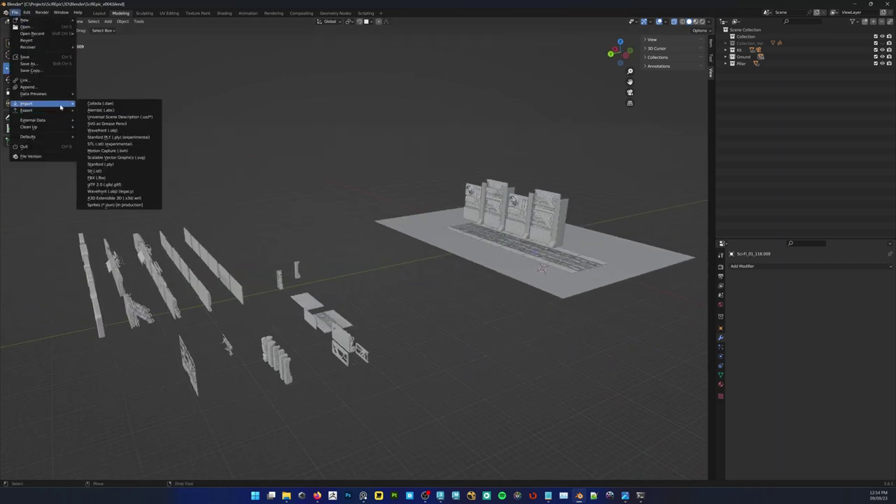
left_click(105, 177)
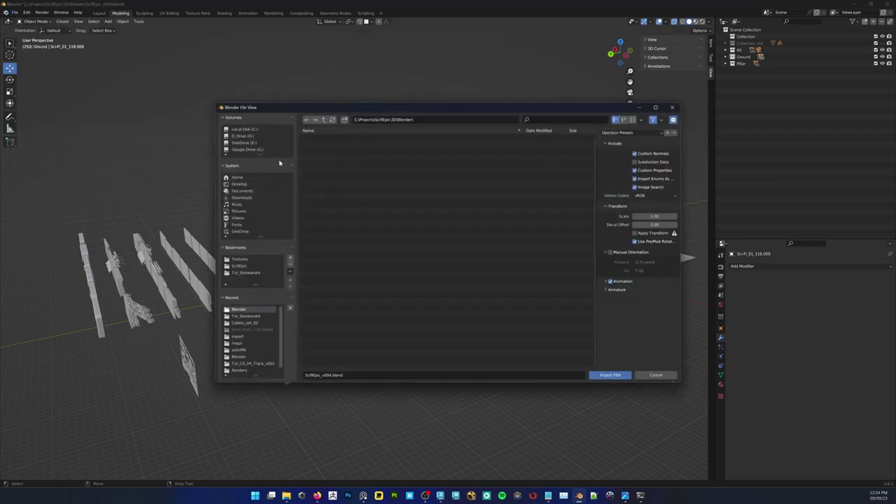
left_click(324, 121)
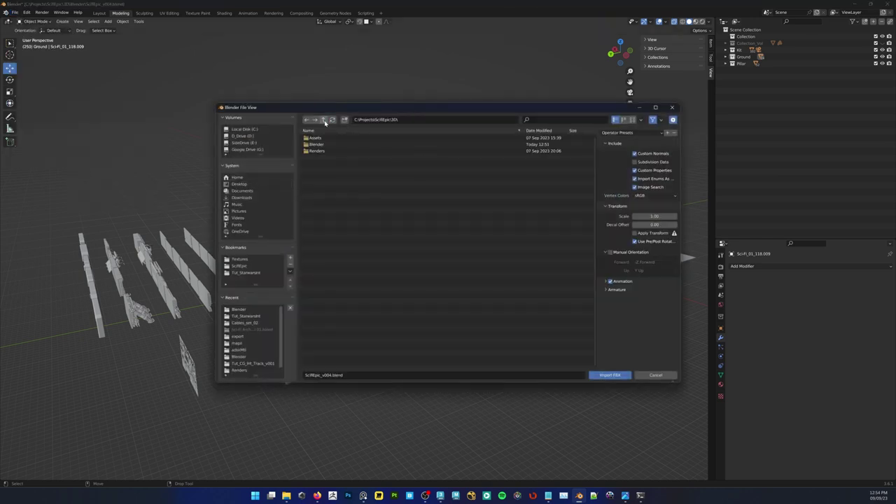
left_click(324, 120)
left_click(324, 120)
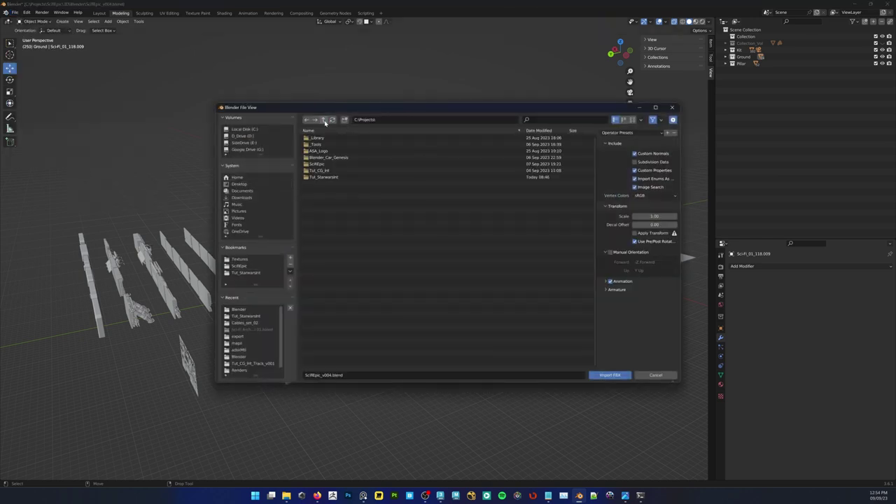
double_click(324, 177)
double_click(324, 141)
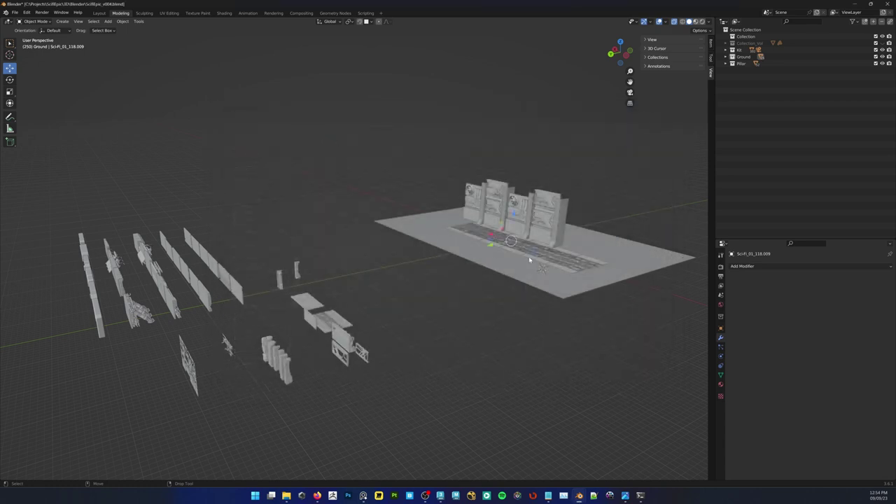
Scale the imported ship uniformly by about 12.92, and enlarge it further to suit the size of the hangar floor
key("f")
right_click_drag(528, 257, 385, 244, "alt")
key("r")
middle_click_drag(386, 244, 380, 250)
key("s")
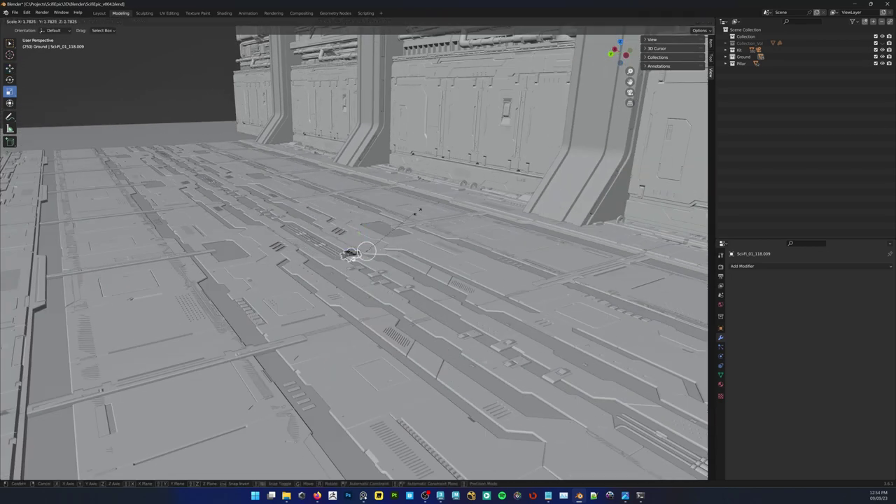
left_click(136, 203)
scroll(138, 204, "down", 8)
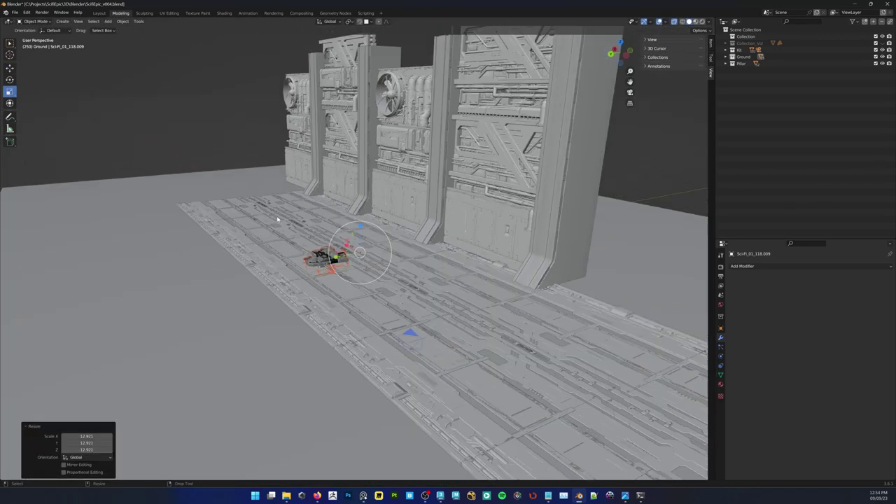
left_click_drag(387, 236, 479, 182)
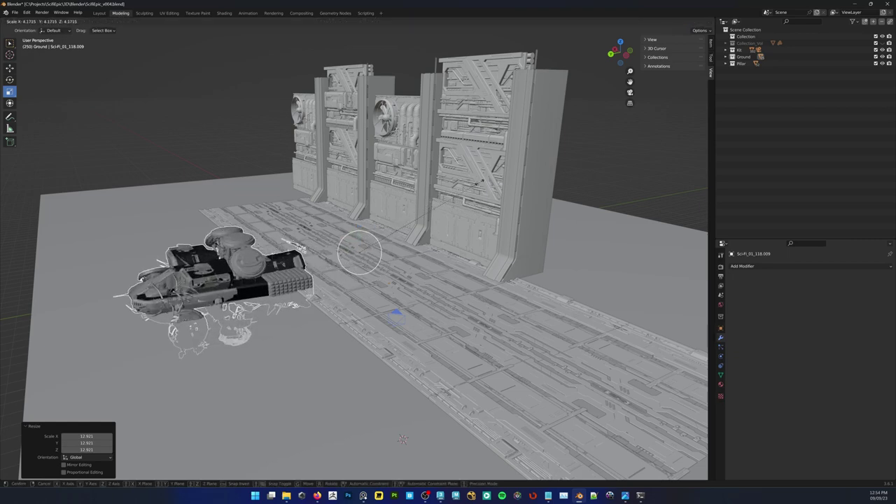
left_click(286, 265)
Rotate the ship 90° about the global Z axis
left_click_drag(355, 263, 391, 261)
left_click(89, 443)
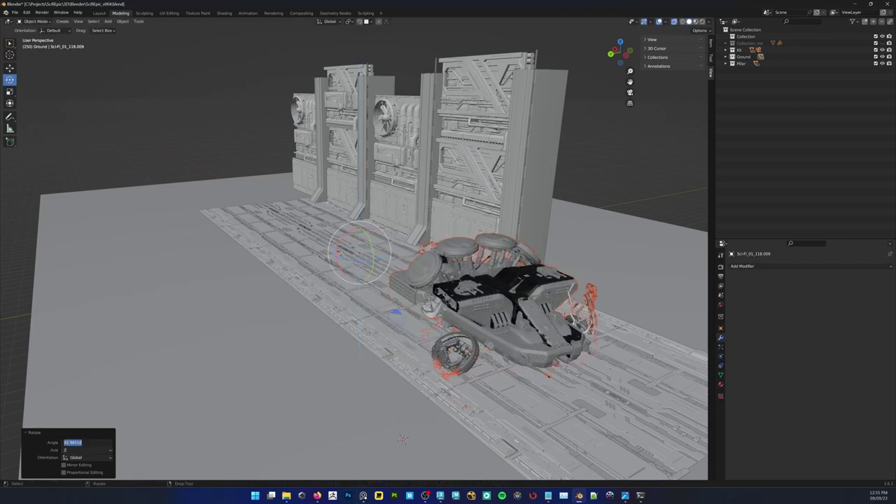
type("90")
key("Return")
Set the ship's origin to its center of mass (surface)
key("shift+space")
key("g")
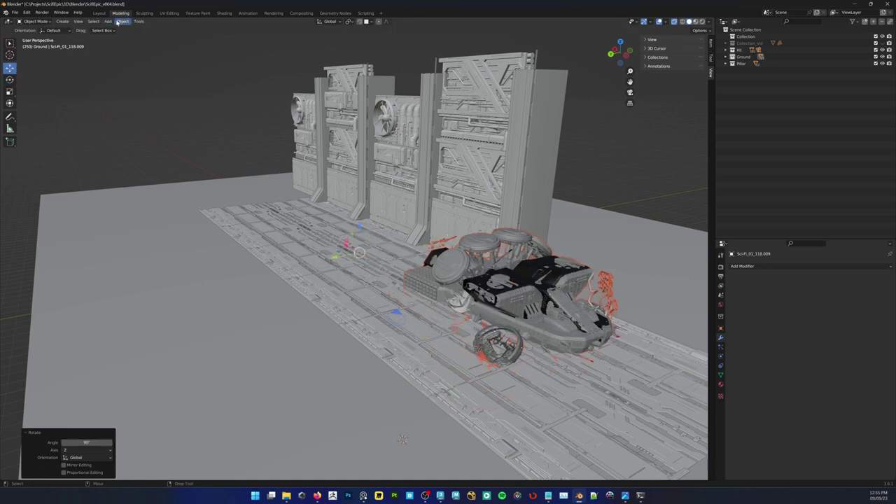
right_click(305, 208)
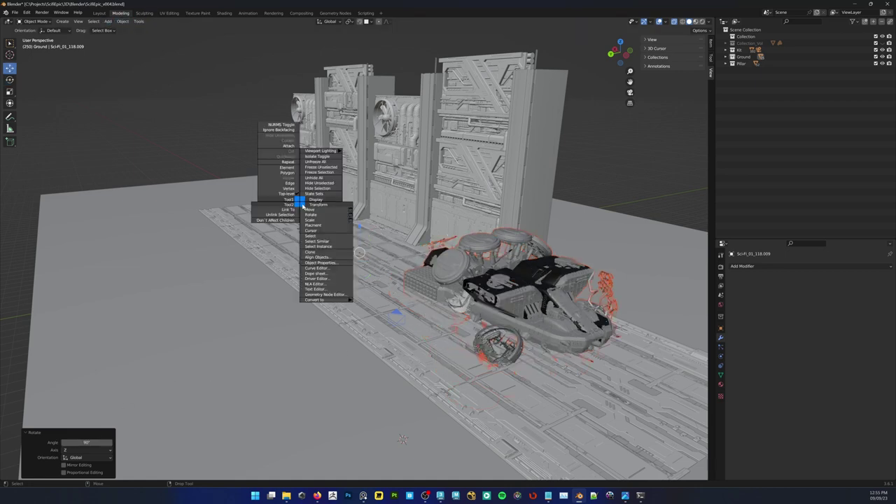
left_click(218, 188)
left_click(123, 21)
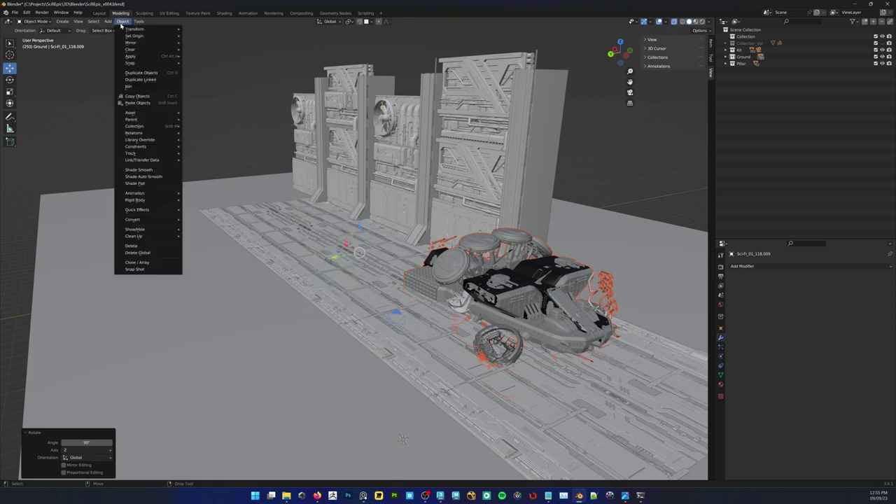
mouse_move(121, 31)
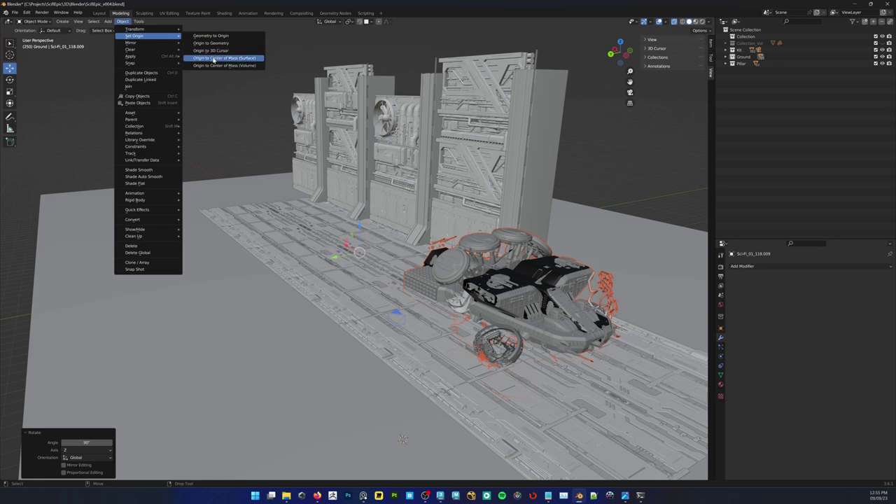
left_click(214, 59)
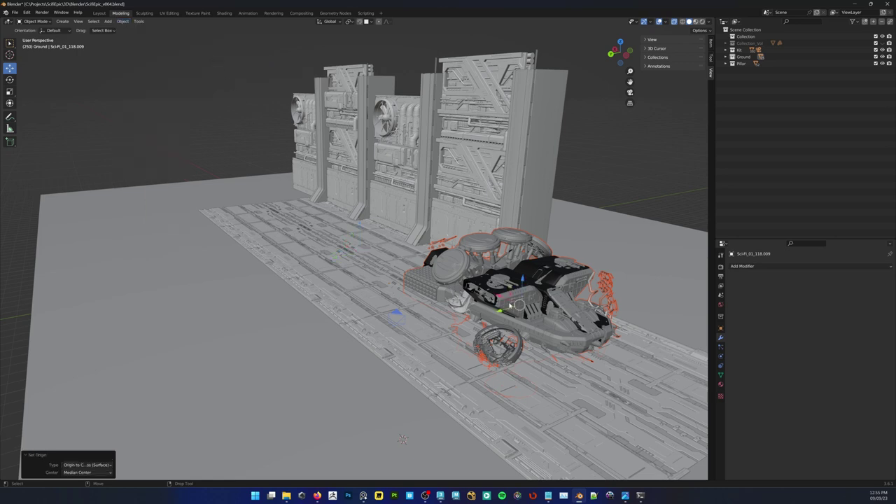
Move the ship about 21.2 m along X beside the far wall sections and return to the camera view
key("g")
key("x")
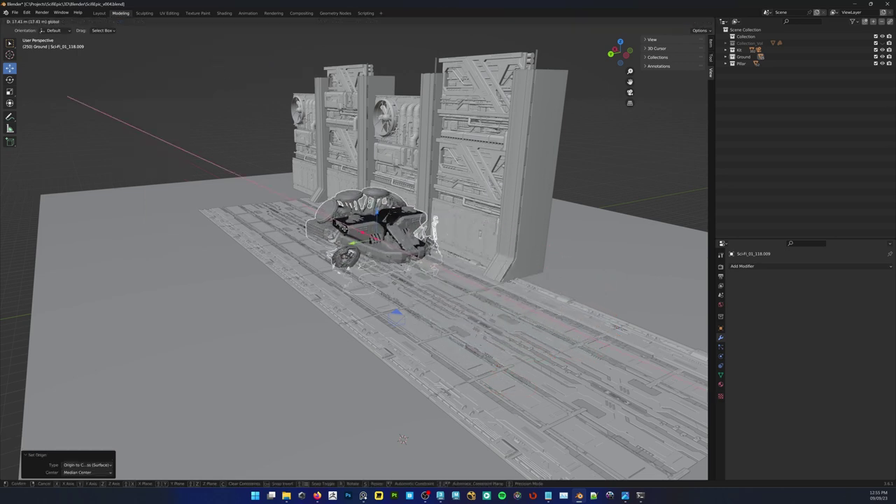
left_click(403, 439)
key("KP_0")
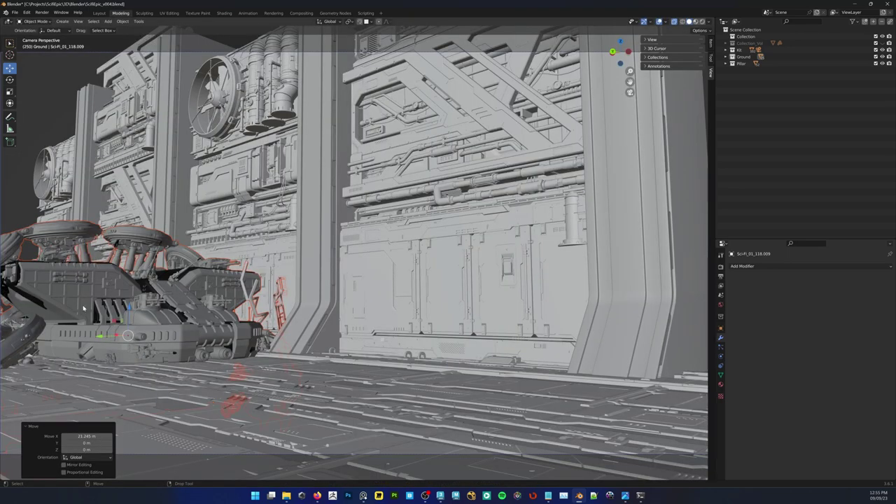
Bring up the film reference image over the viewport and place it beside the ship for comparison
left_click(363, 495)
right_click_drag(377, 141, 487, 130)
middle_click_drag(428, 142, 440, 169)
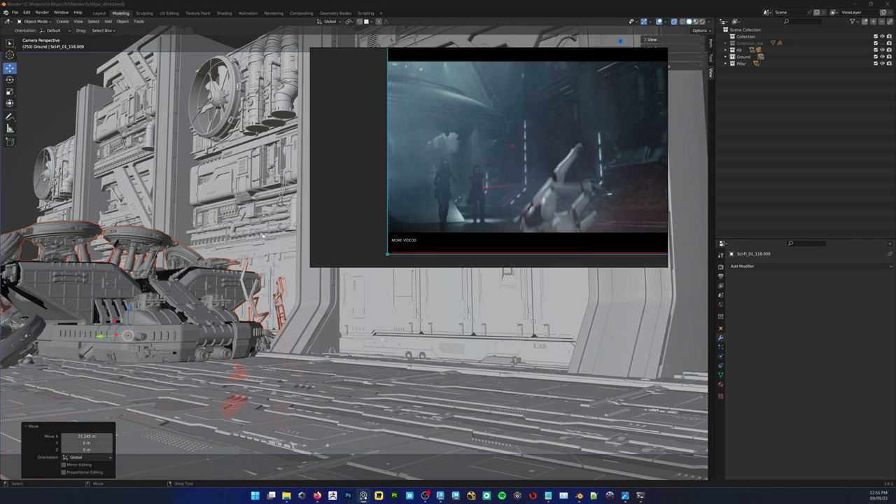
Raise the ship about 4.9 m in Z with a 1.2 m shift in Y, and tilt it freely with a trackball rotation
left_click_drag(114, 323, 95, 207)
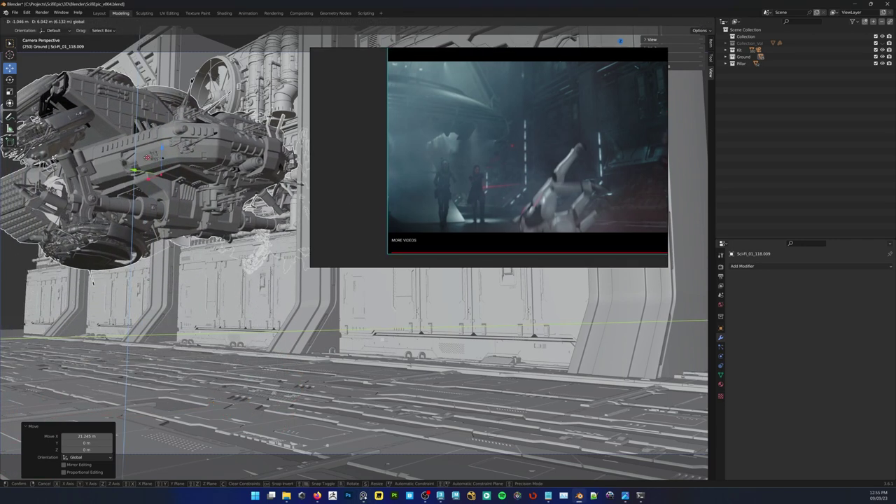
left_click(85, 180)
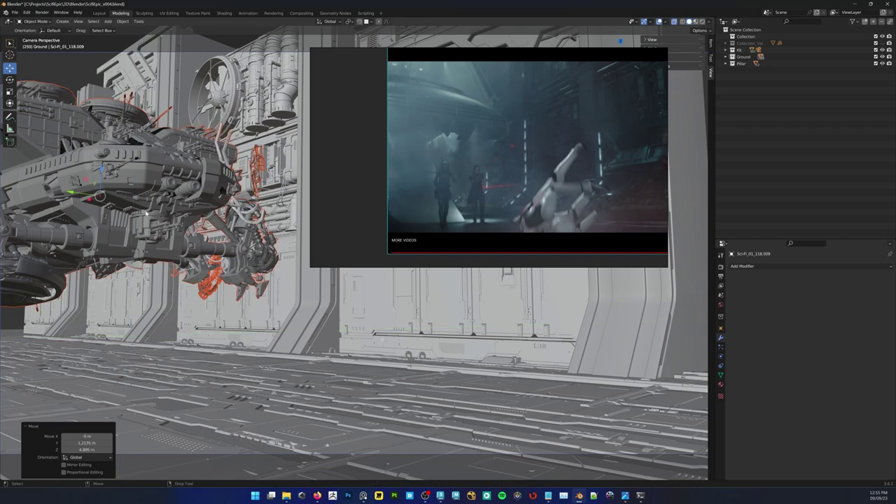
key("shift+space")
key("r")
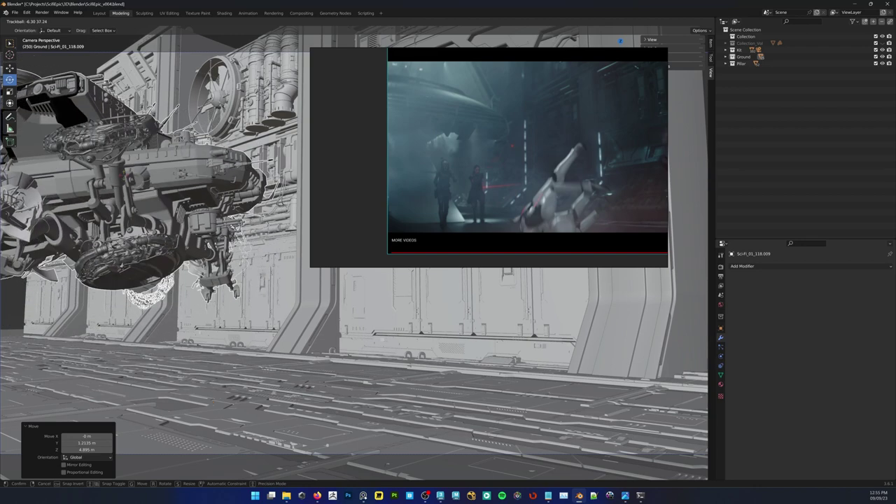
left_click(117, 176)
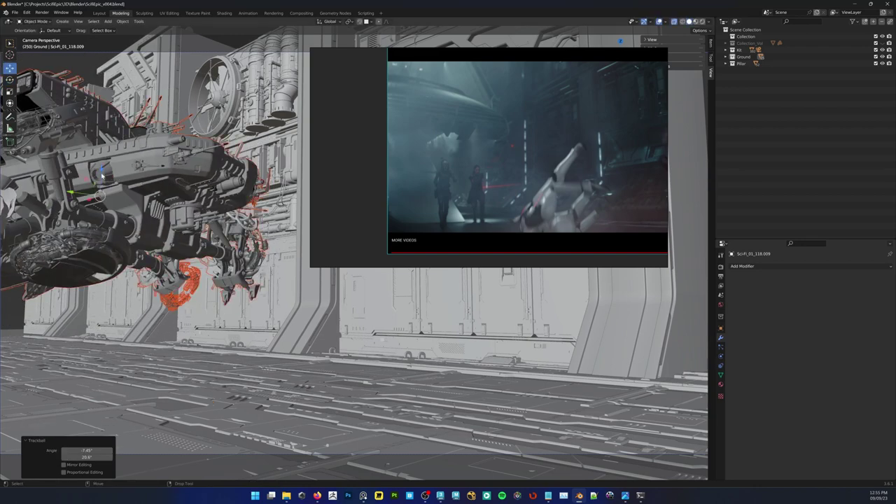
Lower the ship about 2.6 m along Z, deselect it, and move the reference image out of the view
key("g")
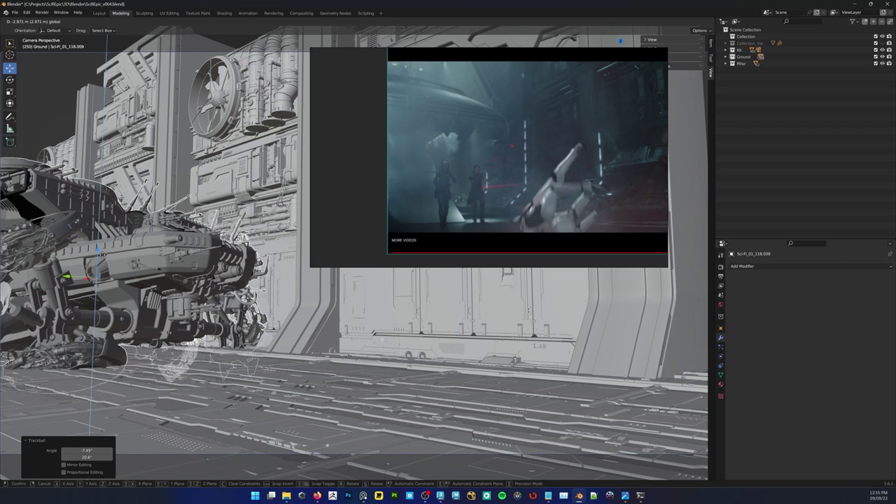
left_click(103, 248)
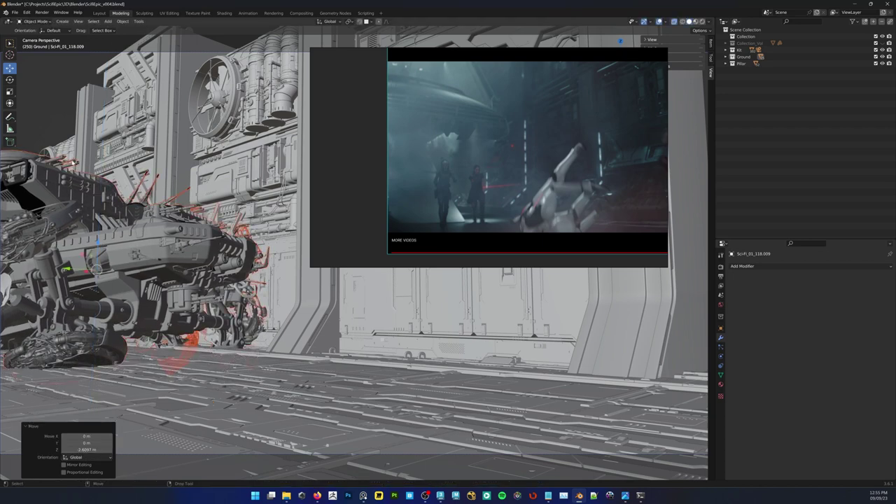
key("alt+a")
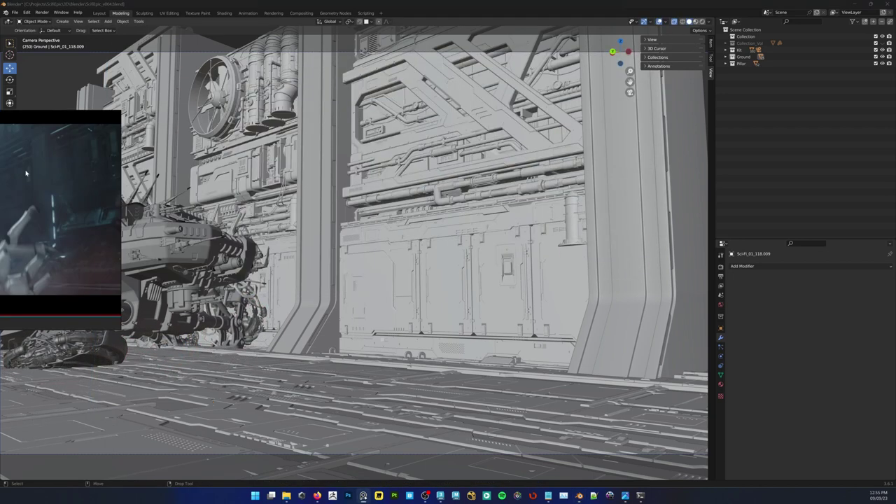
left_click(73, 88)
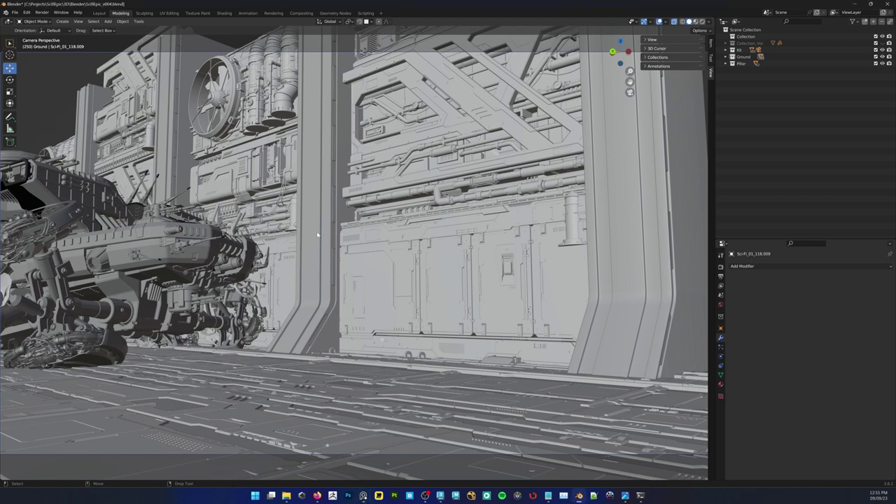
Select the ship and move it to the collection named Collection
left_click(160, 229)
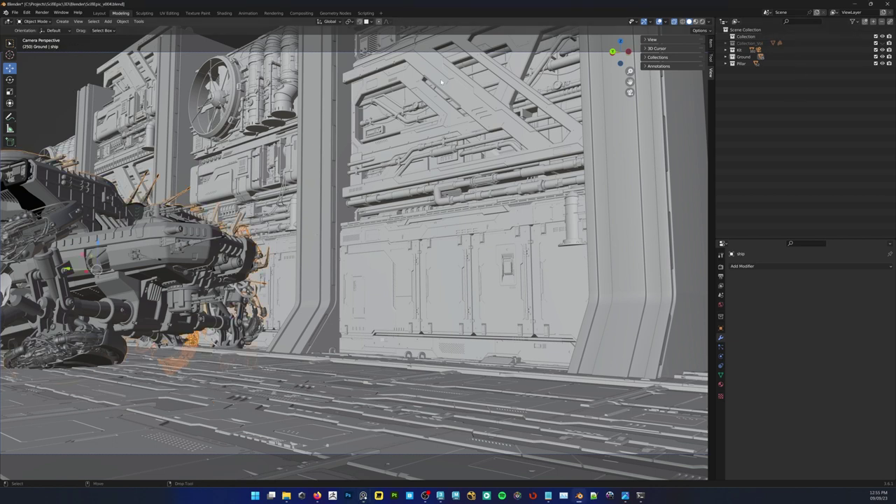
left_click(123, 21)
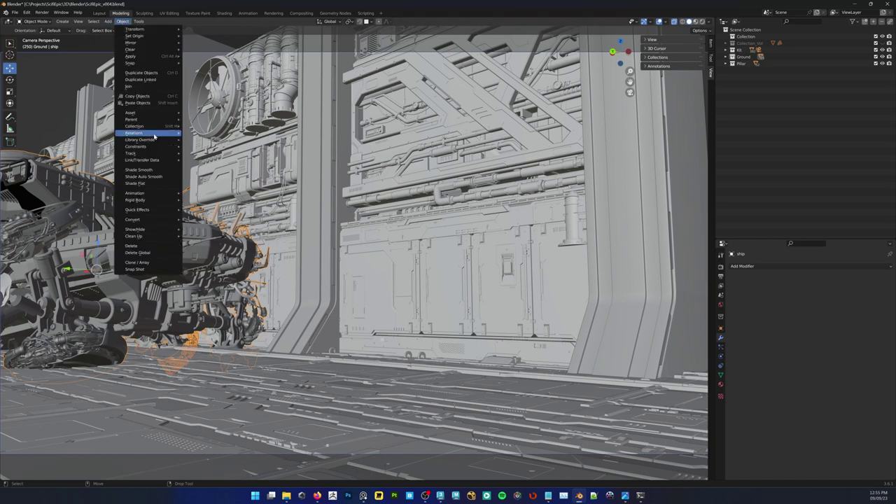
mouse_move(161, 129)
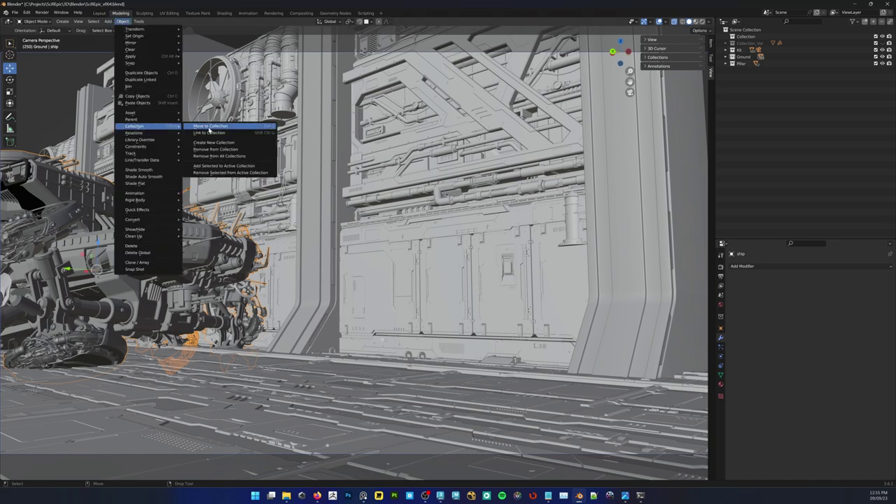
left_click(209, 127)
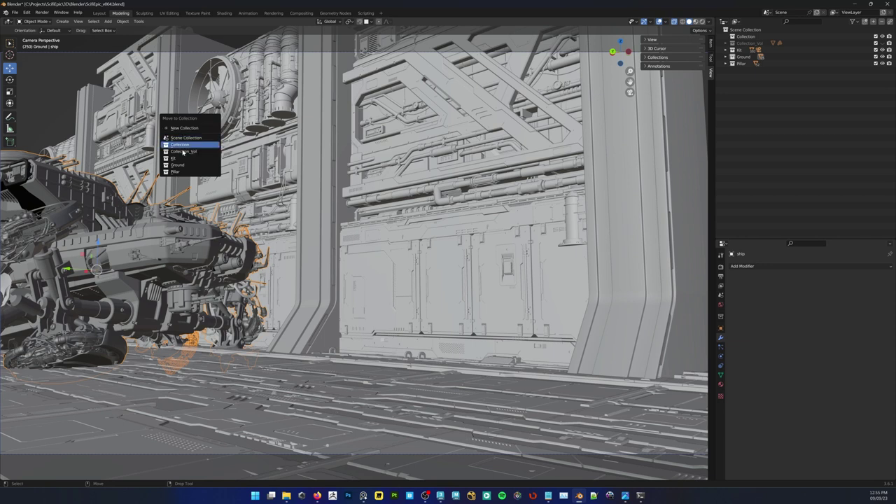
left_click(182, 145)
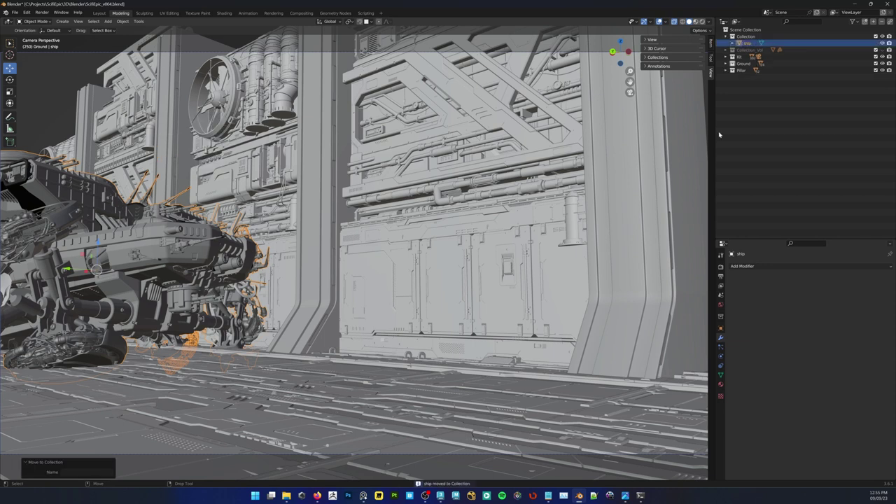
Rename the ship's collection as Ship and save the file
left_click(746, 37)
double_click(746, 36)
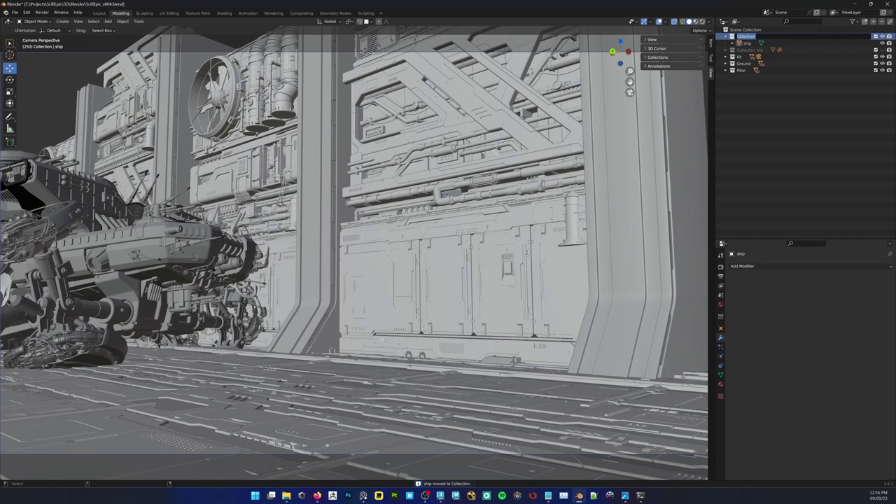
type("Ch")
type("hip")
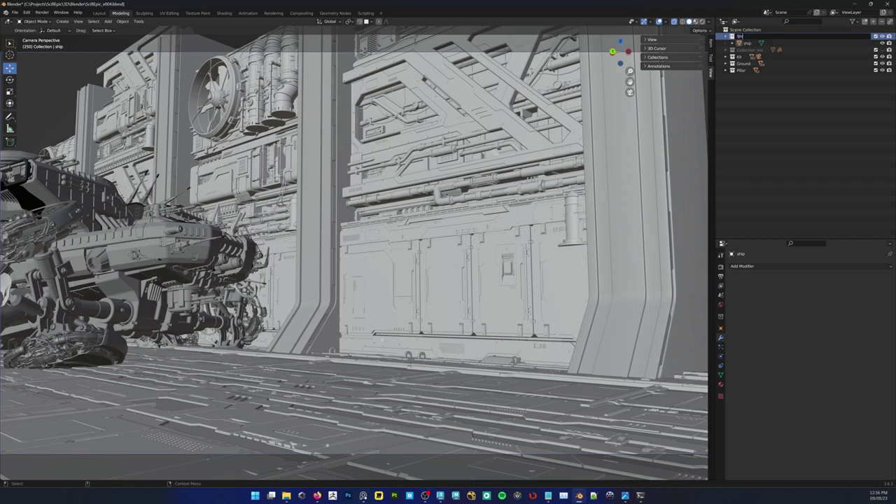
key("Return")
left_click(761, 181)
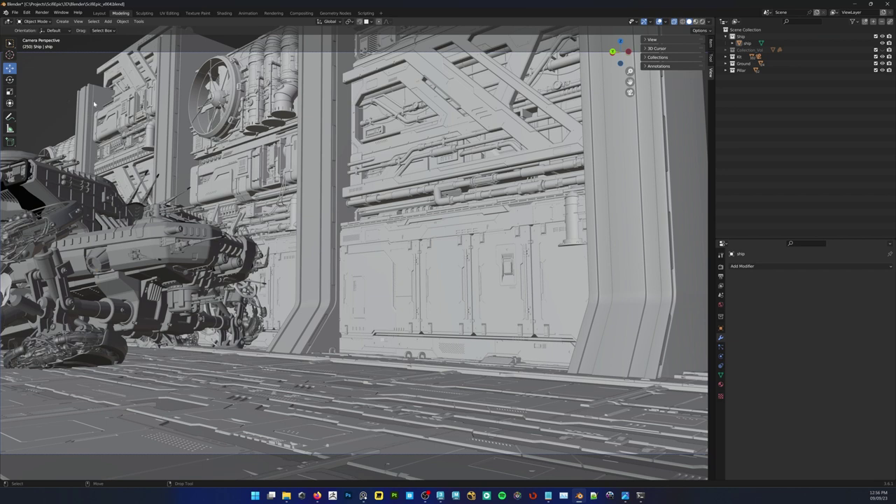
key("alt+Tab")
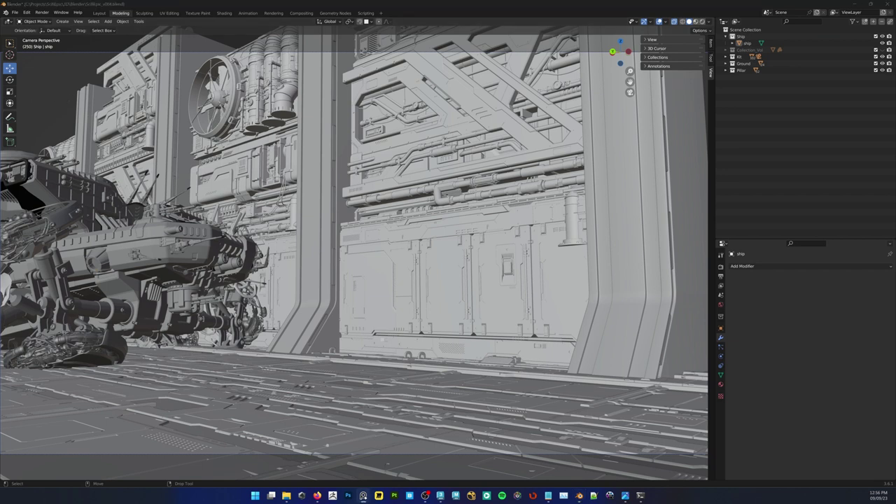
key("alt+Tab")
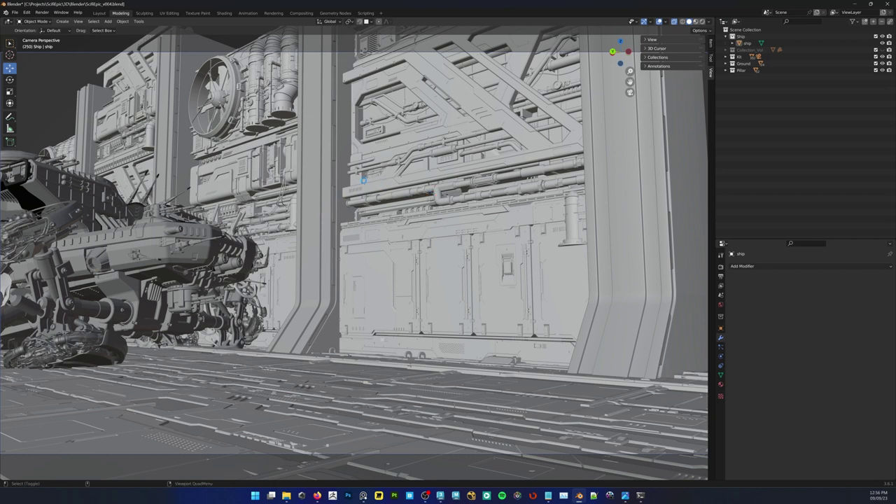
key("ctrl+s")
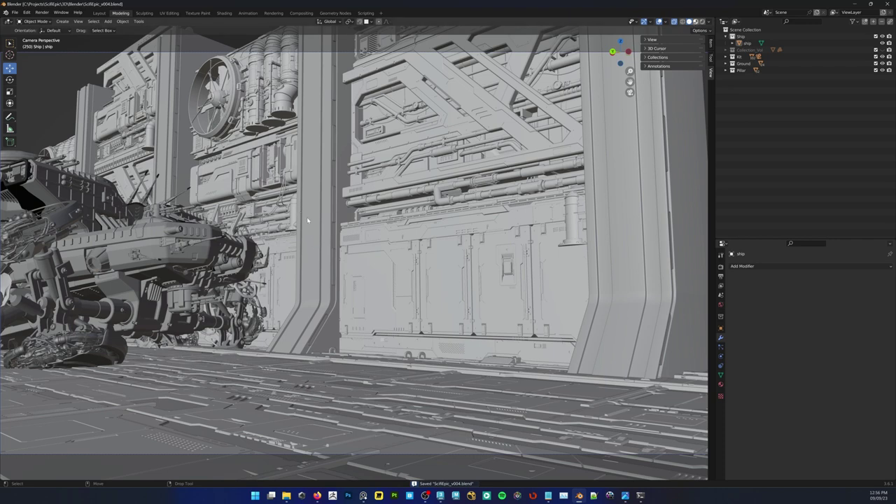
Compare the camera view of the hangar in material preview, solid and rendered shading
key("z")
left_click(343, 180)
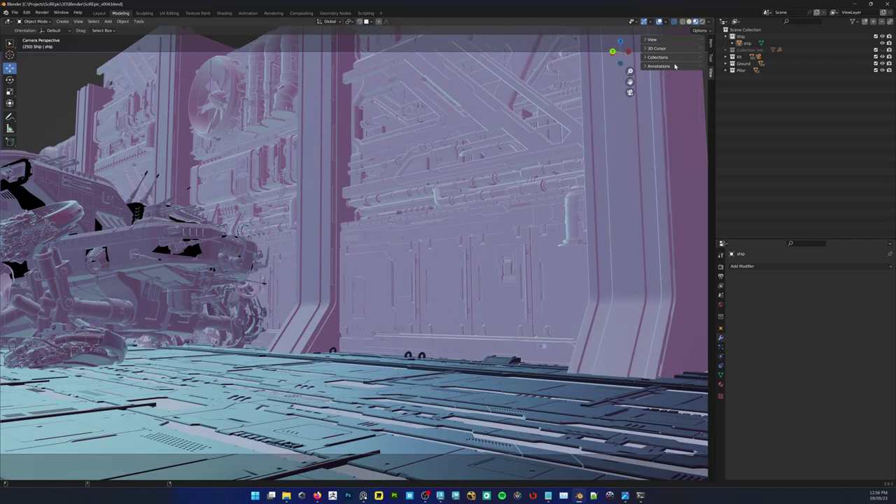
left_click(689, 22)
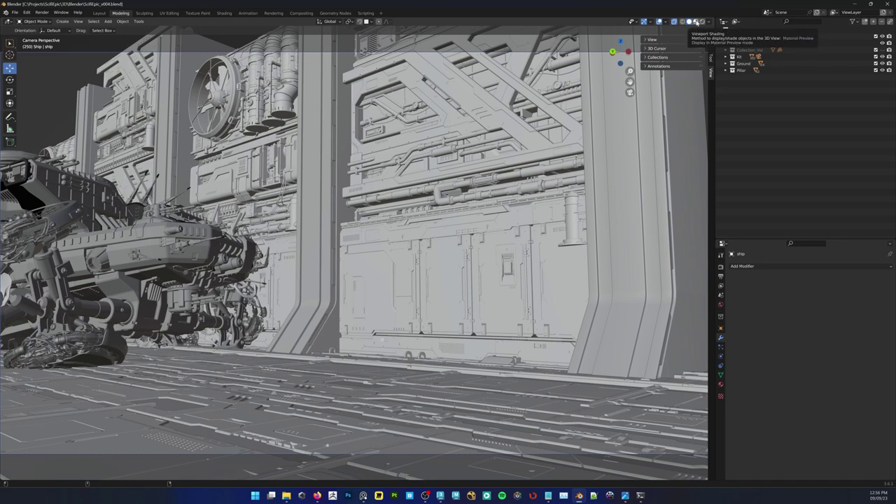
left_click(696, 22)
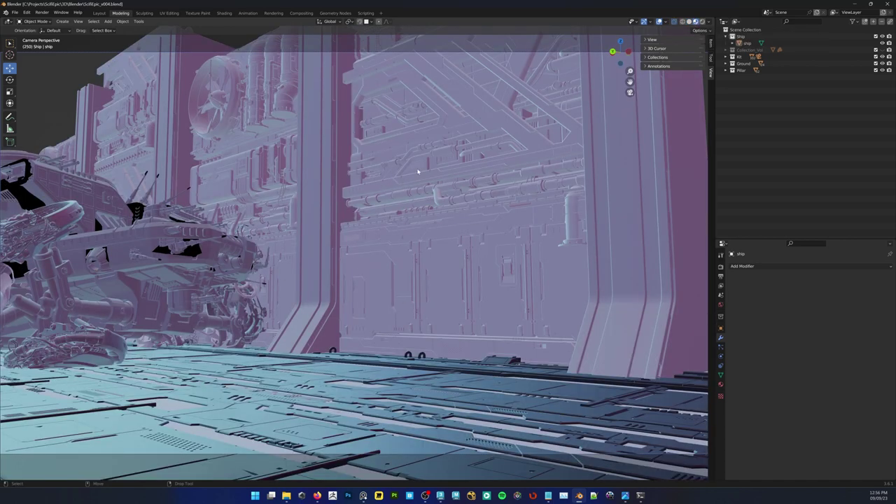
left_click(704, 23)
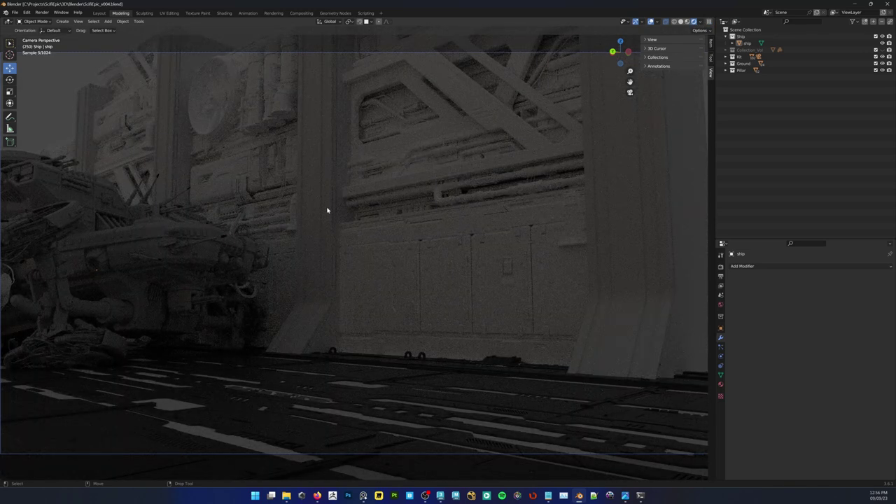
left_click(703, 23)
left_click(703, 23)
left_click(703, 24)
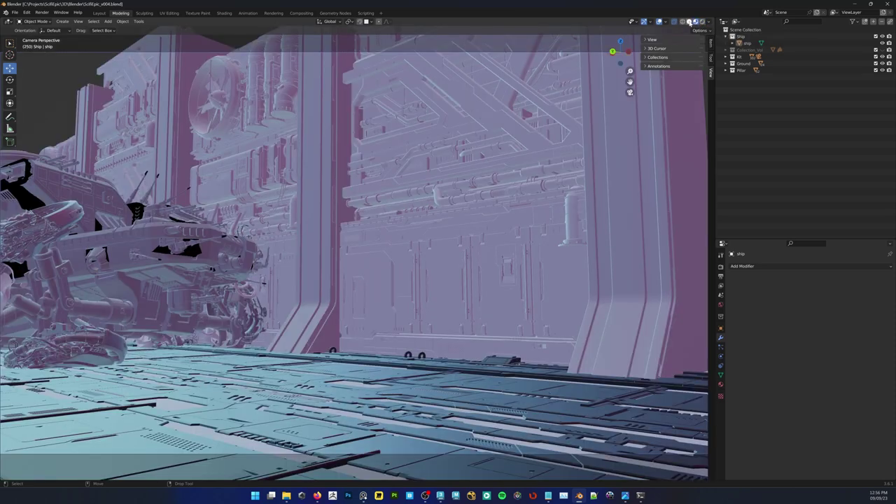
left_click(681, 22)
Change the material preview lighting to the interior HDRI that comes first among the available environments
left_click(707, 22)
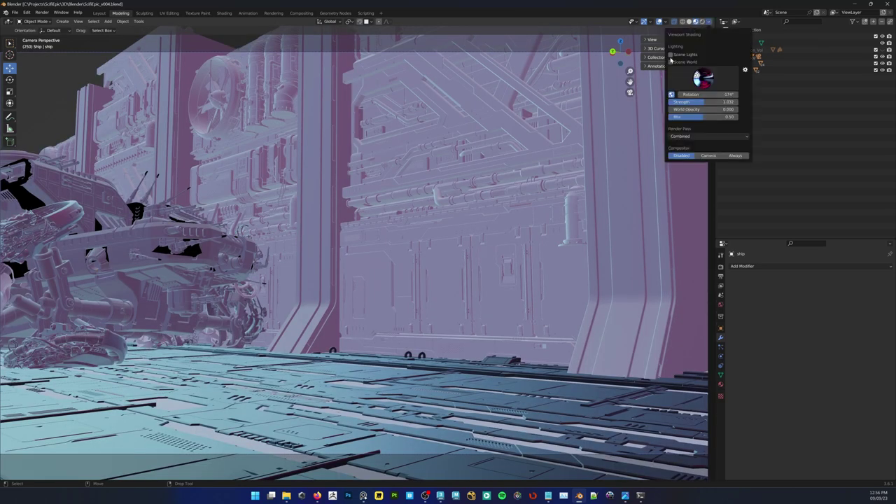
left_click(699, 78)
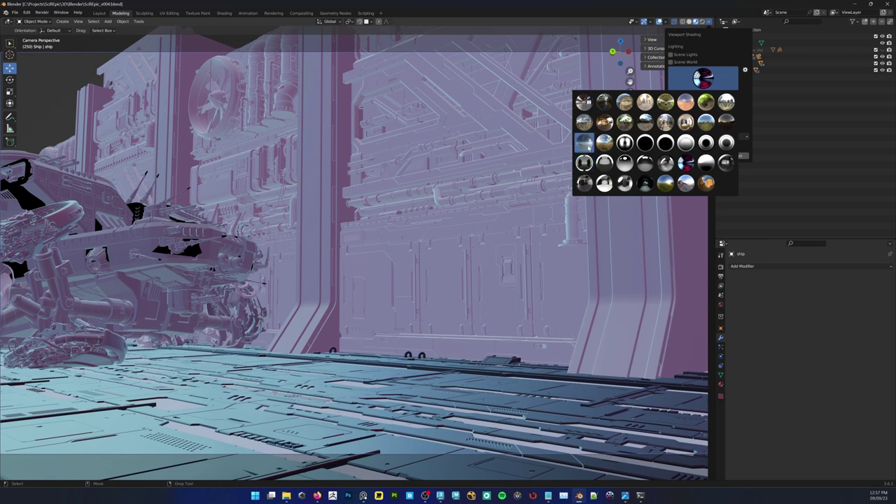
left_click(584, 102)
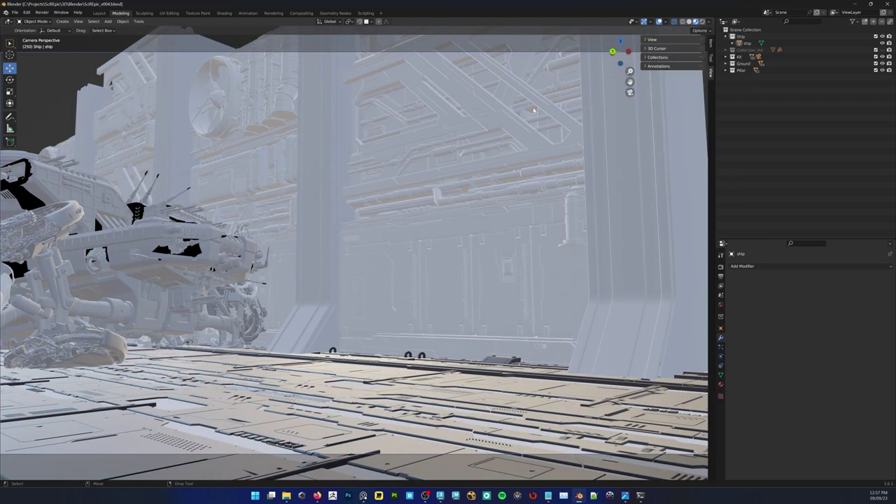
Show the viewport in rendered shading with Scene Lights and Scene World turned off, so the HDRI lights the hangar
left_click(702, 22)
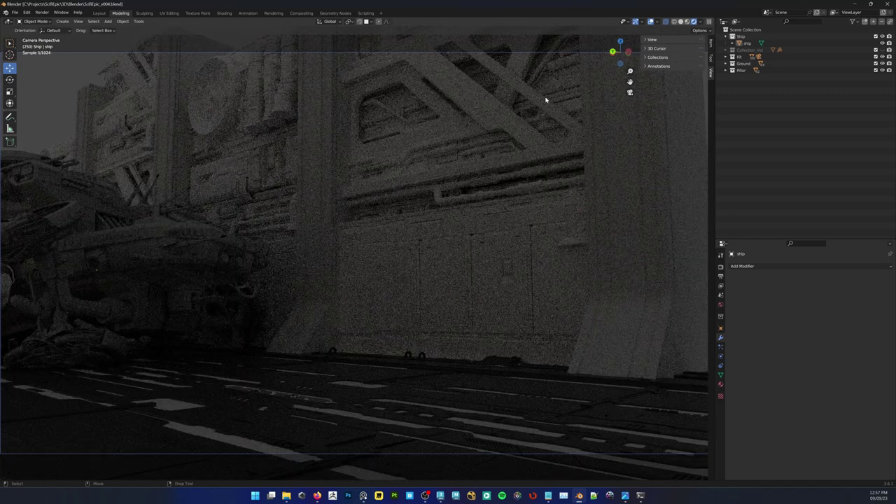
left_click(701, 23)
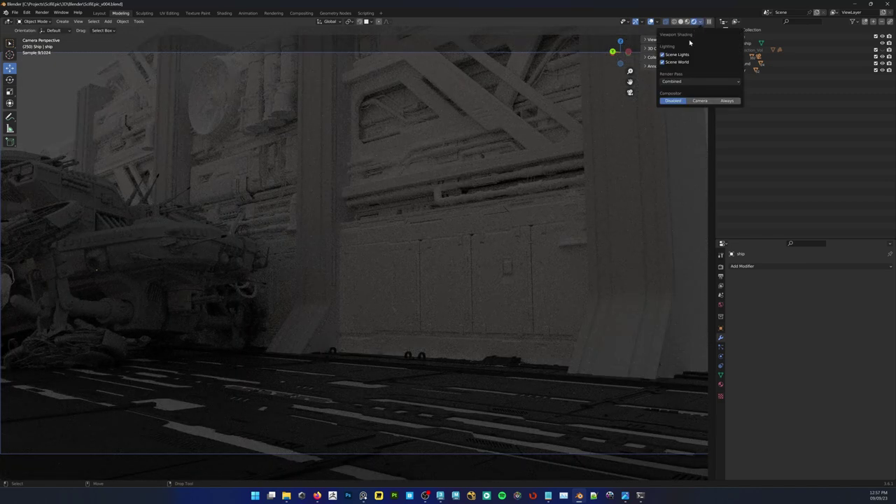
left_click(662, 55)
left_click(662, 62)
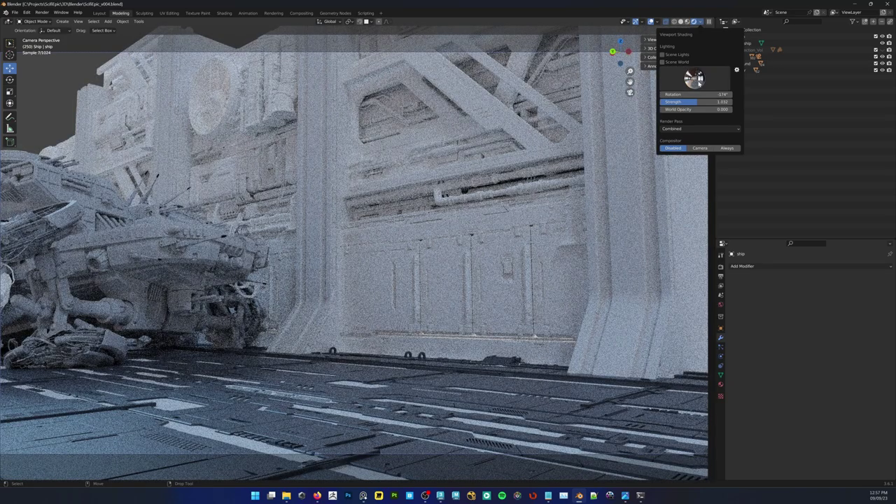
left_click(700, 81)
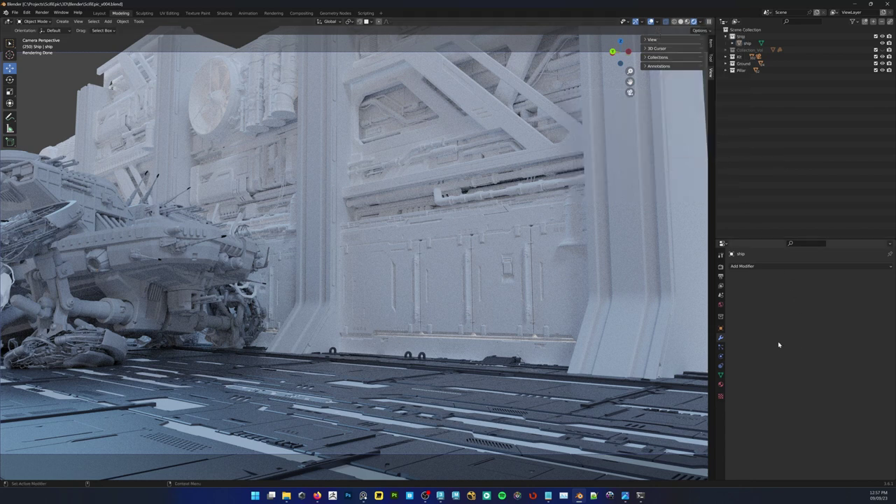
Select the floor panel in front of the wall and set Metallic of its TEMP_Metal.005 material to 0.5
left_click(300, 385)
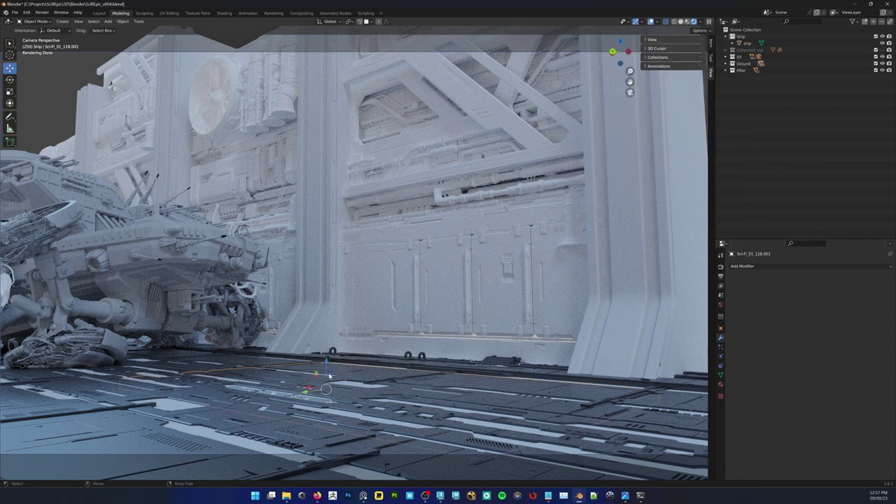
left_click(721, 383)
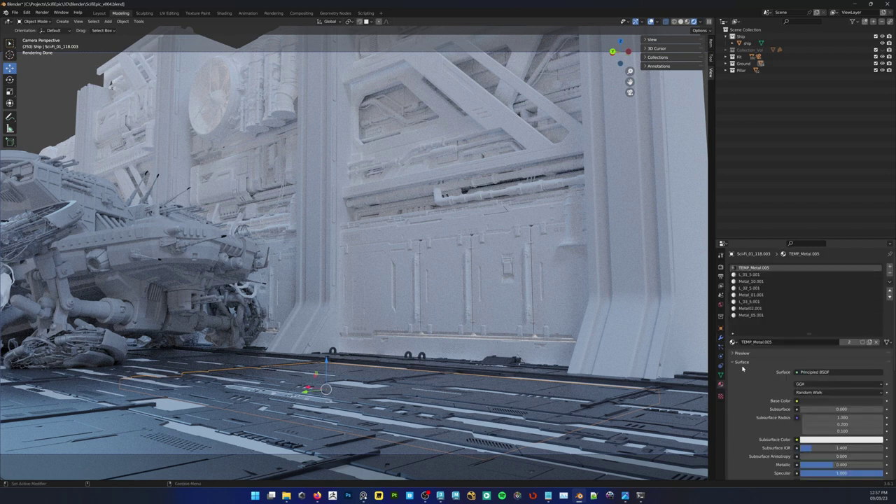
scroll(743, 374, "down", 1)
scroll(742, 374, "up", 1)
left_click_drag(770, 239, 764, 165)
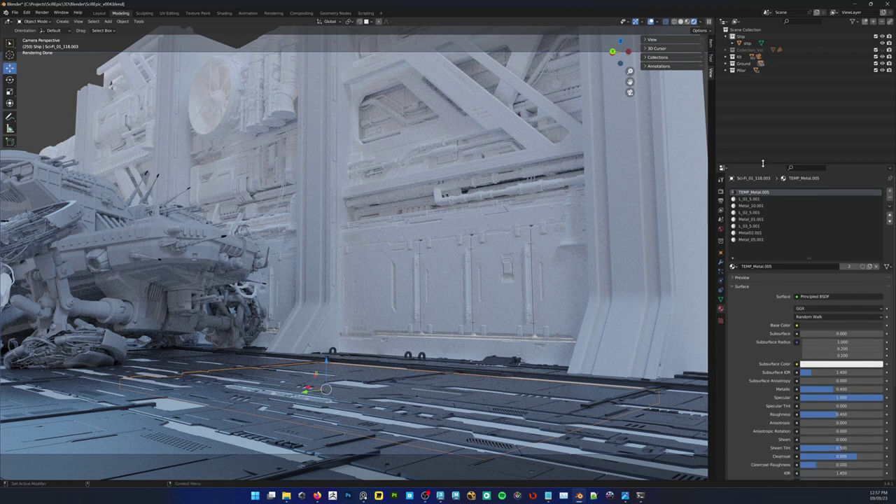
scroll(744, 310, "down", 2)
scroll(744, 310, "down", 4)
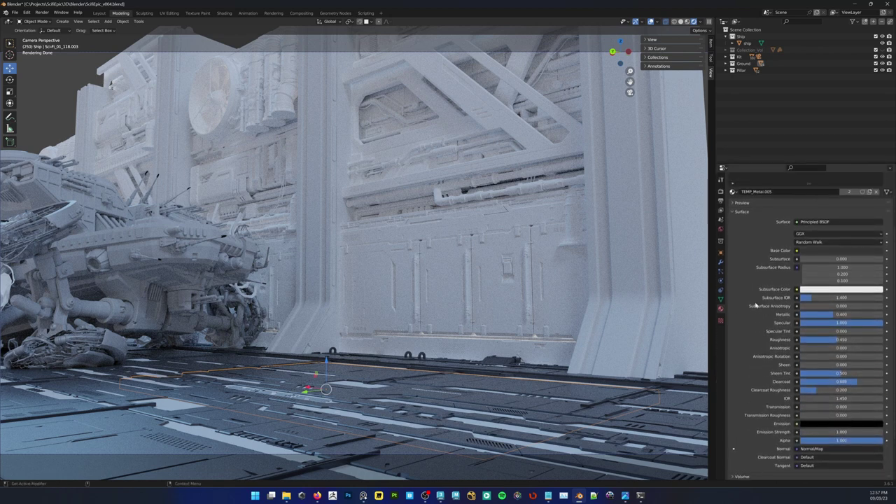
left_click(833, 250)
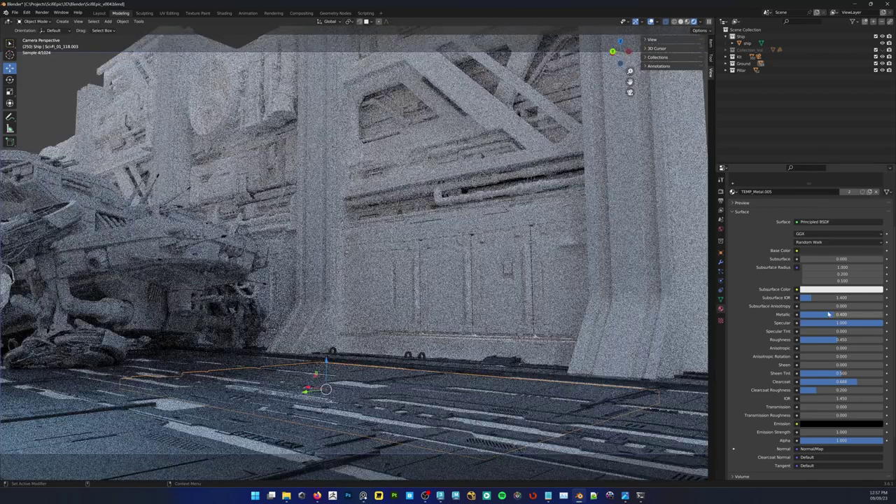
left_click_drag(832, 319, 883, 319)
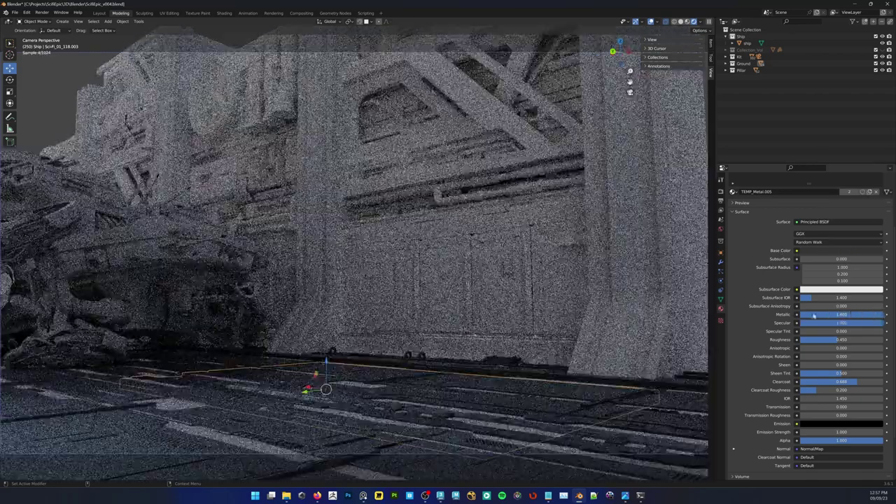
double_click(831, 317)
type(".5")
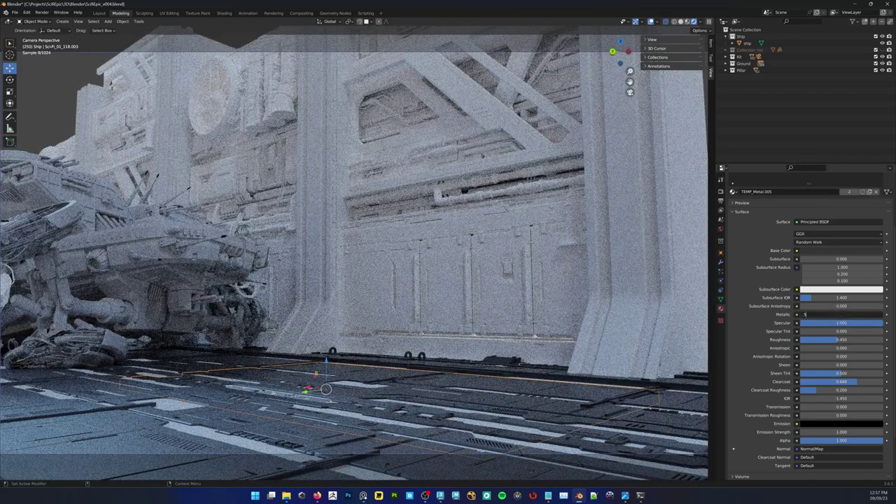
key("Return")
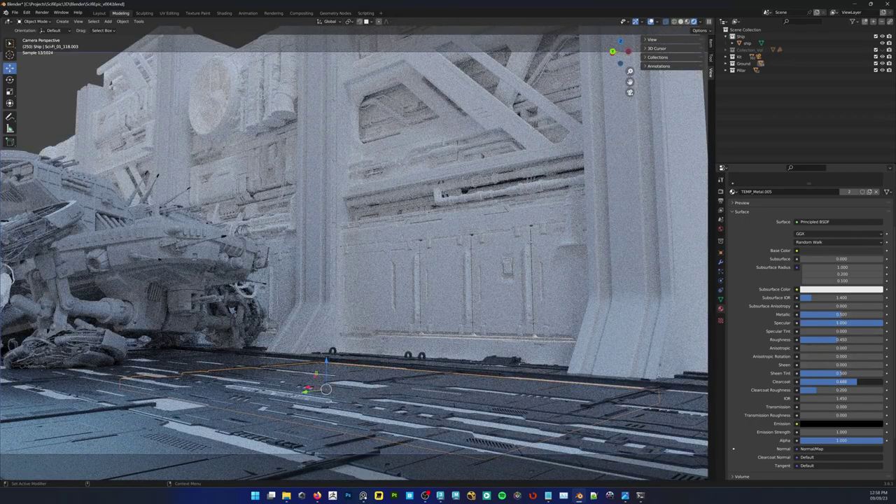
Set the floor material's Clearcoat to 1.0 and adjust its Clearcoat Roughness
left_click_drag(838, 382, 883, 382)
double_click(839, 393)
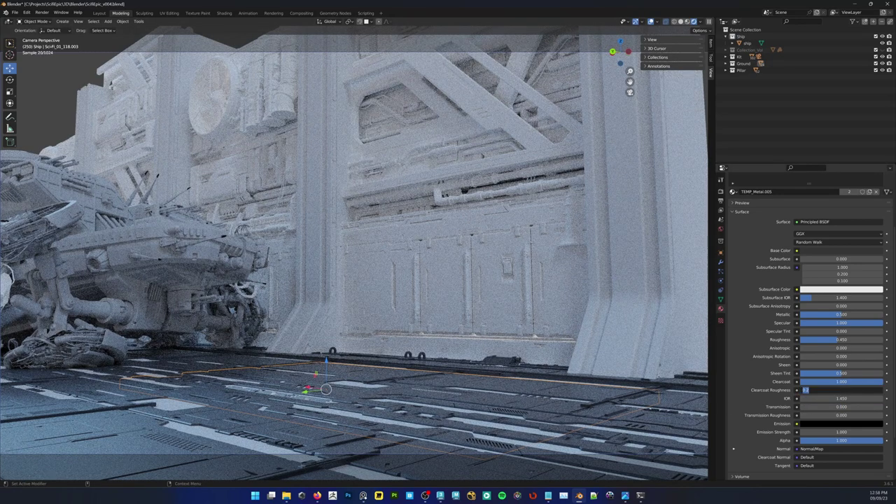
key("Return")
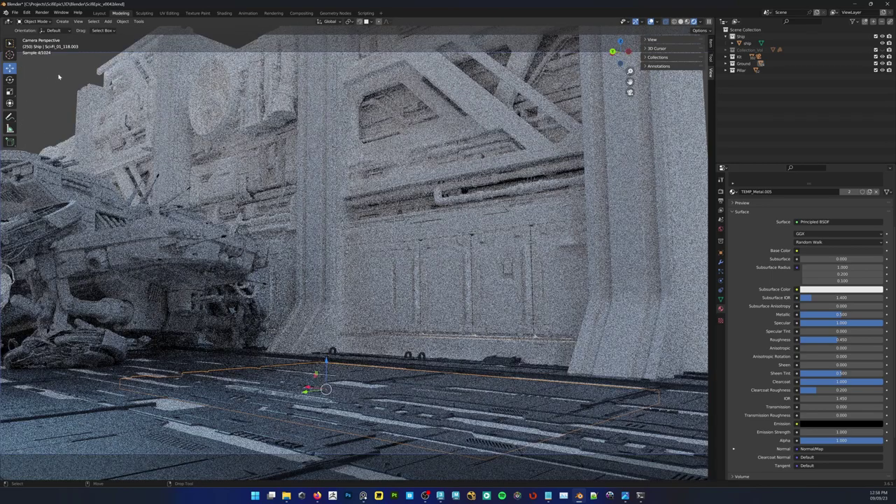
Select the lower wall panel between the pillars and replace the Metal_01S material in its first slot with TEMP_Metal
left_click(446, 302)
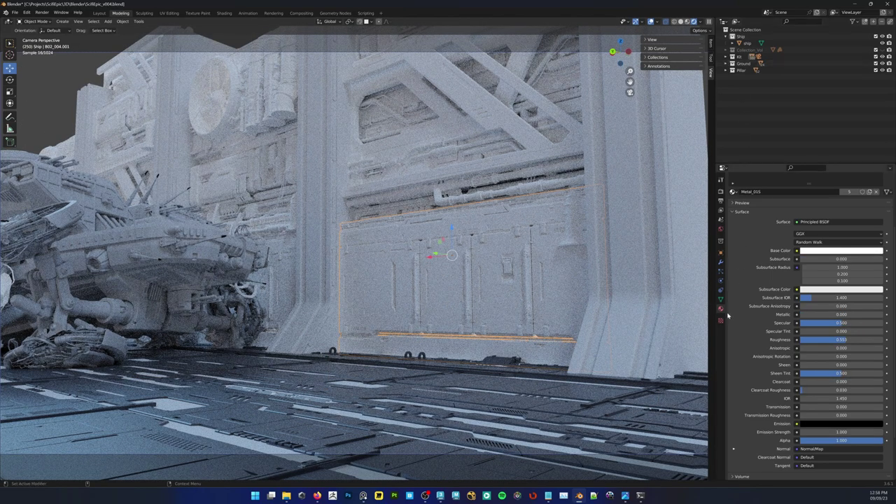
scroll(734, 255, "up", 4)
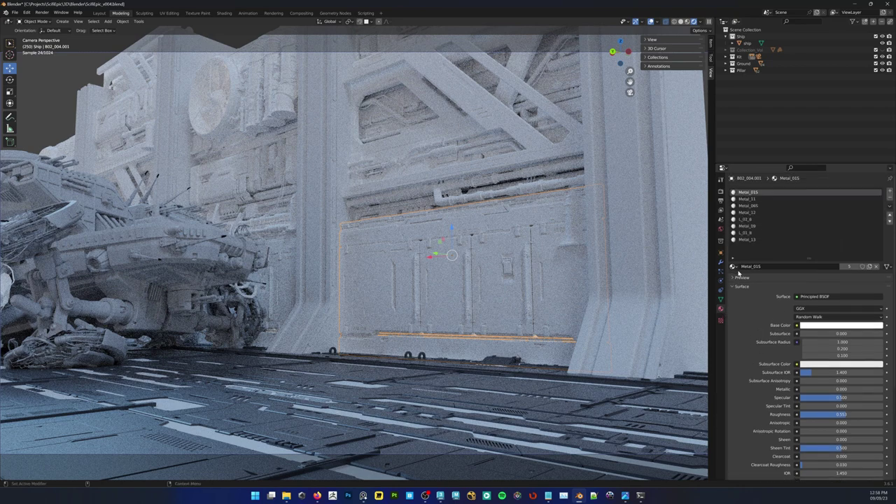
left_click(737, 268)
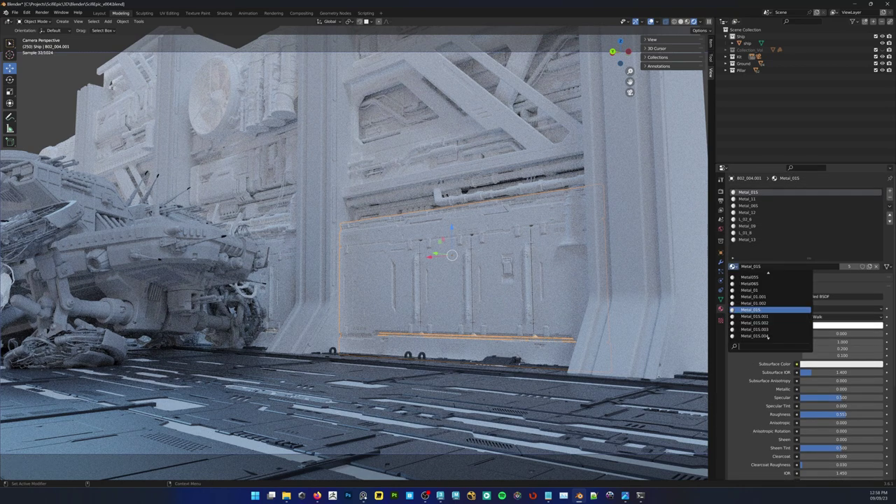
type("temp")
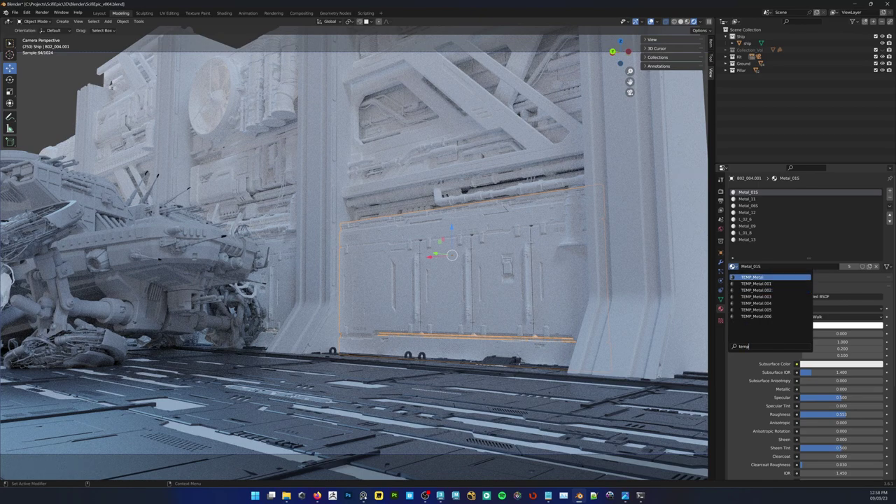
key("Return")
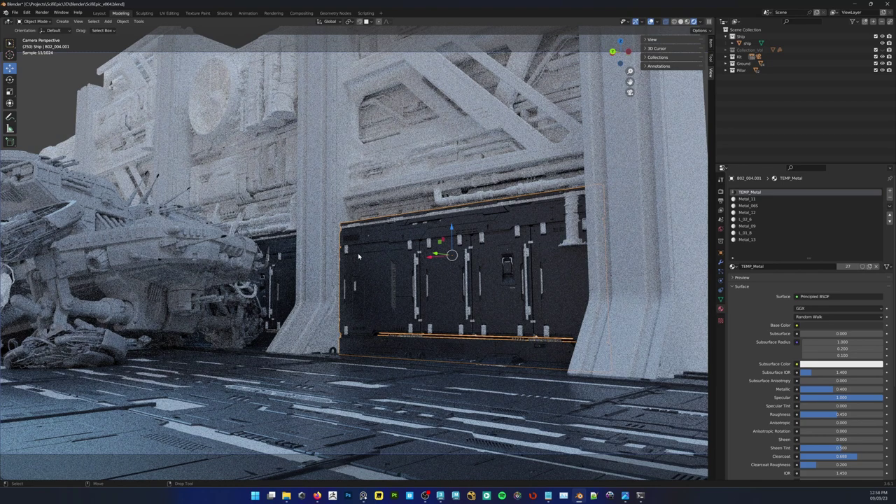
Select the upper wall truss panel between the pillars and replace the Metal_04_S material in its first slot with TEMP_Metal
left_click(386, 187)
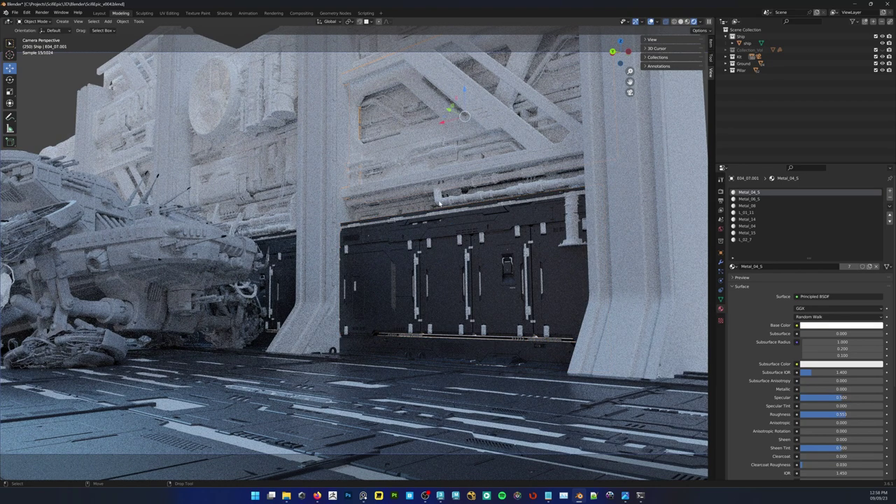
left_click(733, 266)
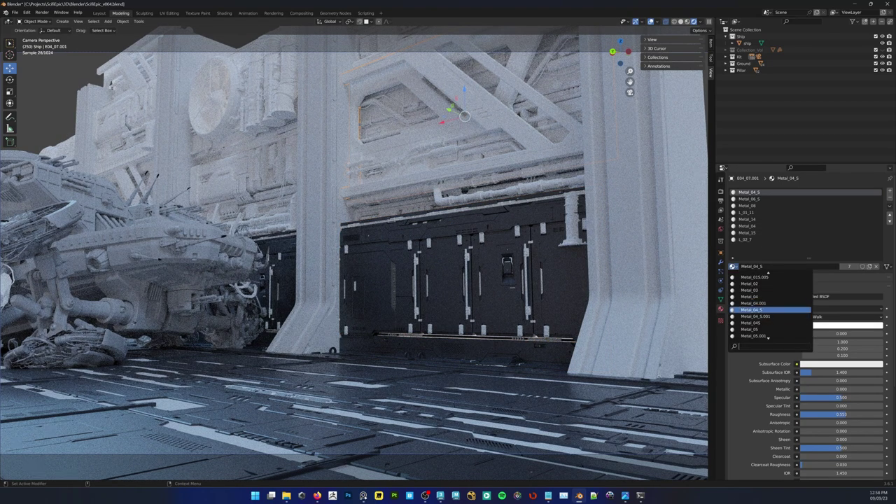
type("temp")
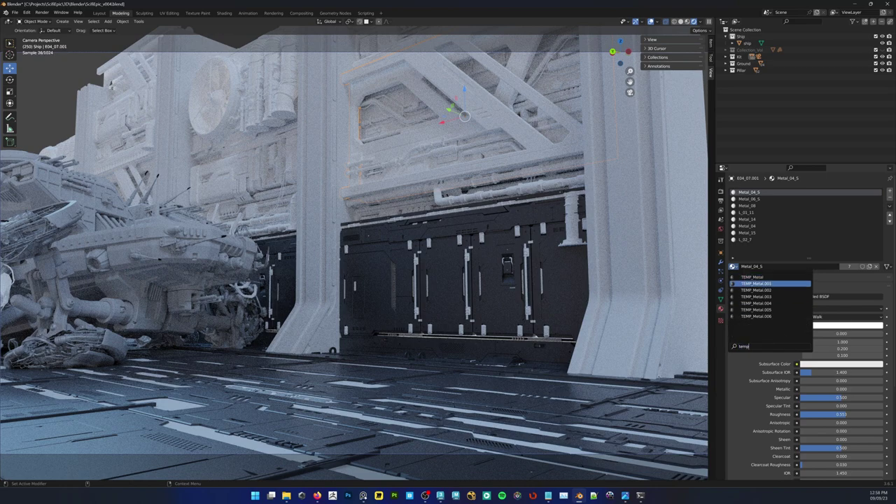
left_click(752, 277)
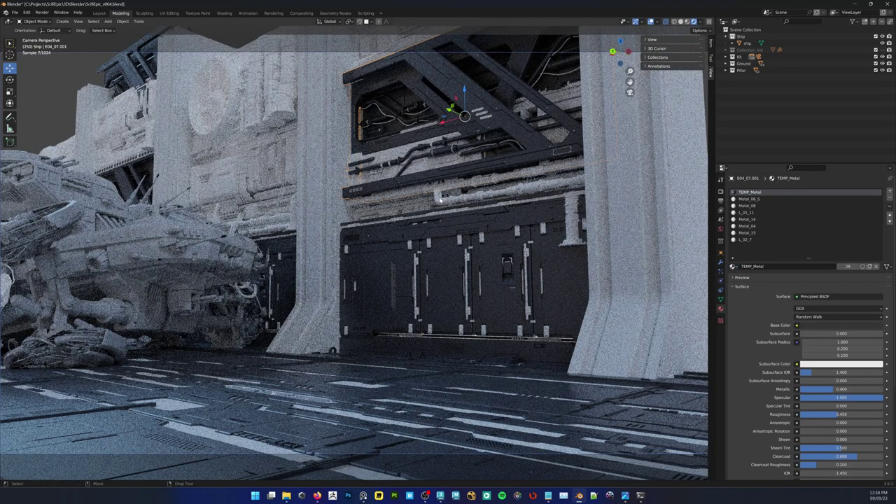
Select the horizontal pipes above the lower wall panel and replace their material with TEMP_Metal.001
left_click(439, 196)
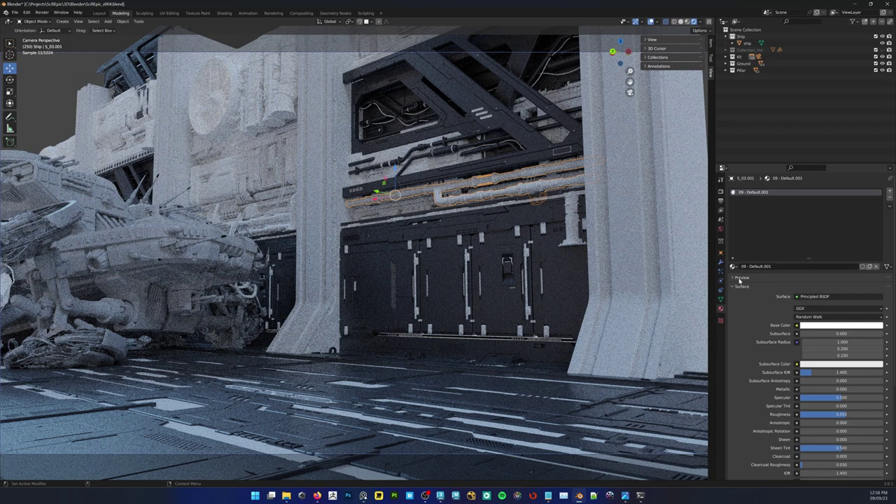
left_click(732, 266)
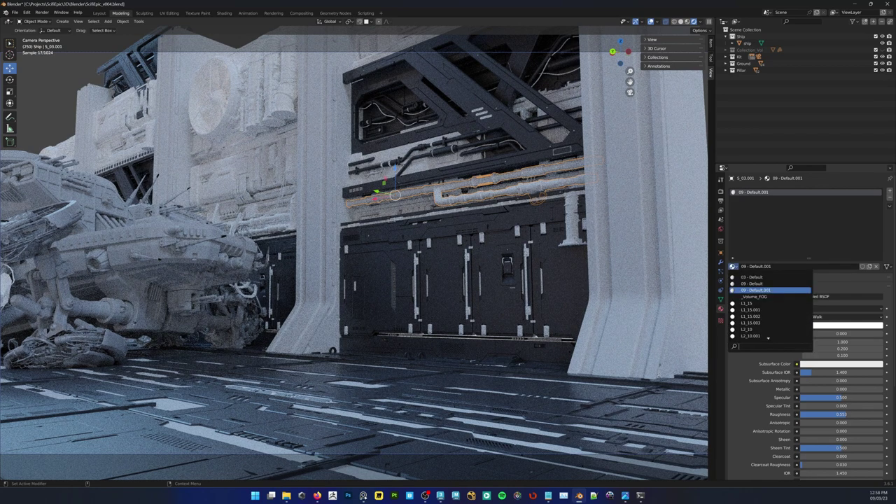
type("temp")
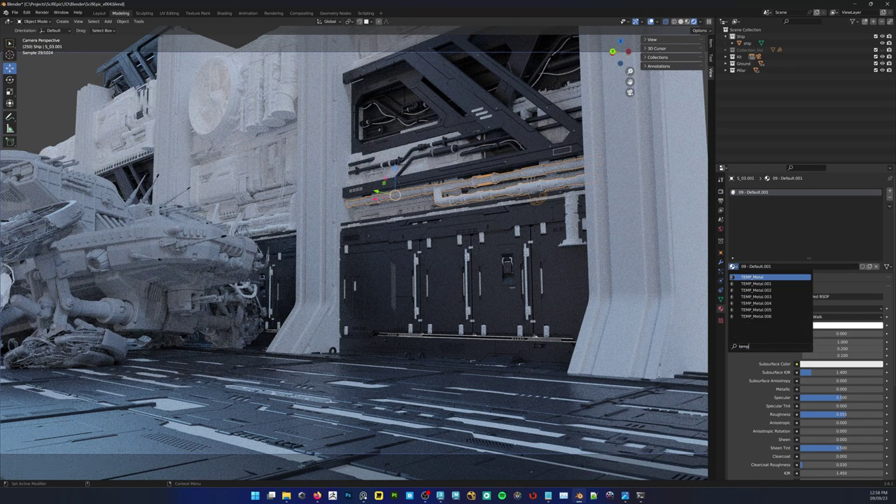
key("Down")
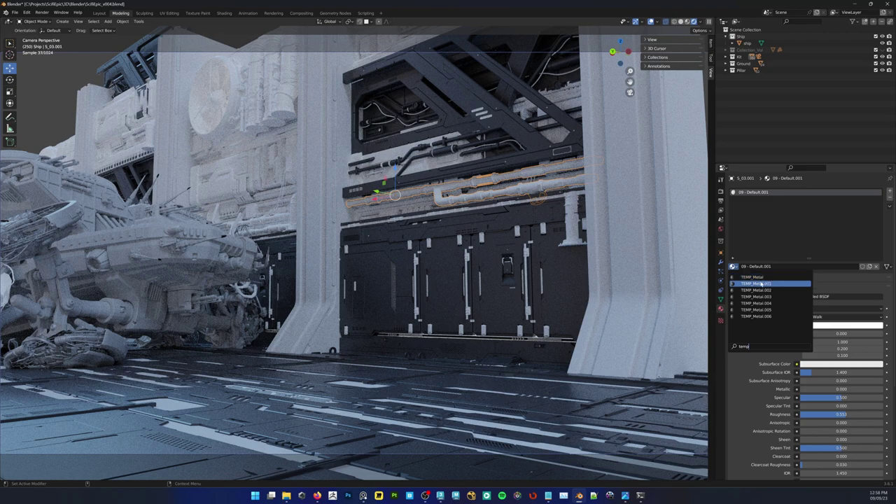
left_click(760, 283)
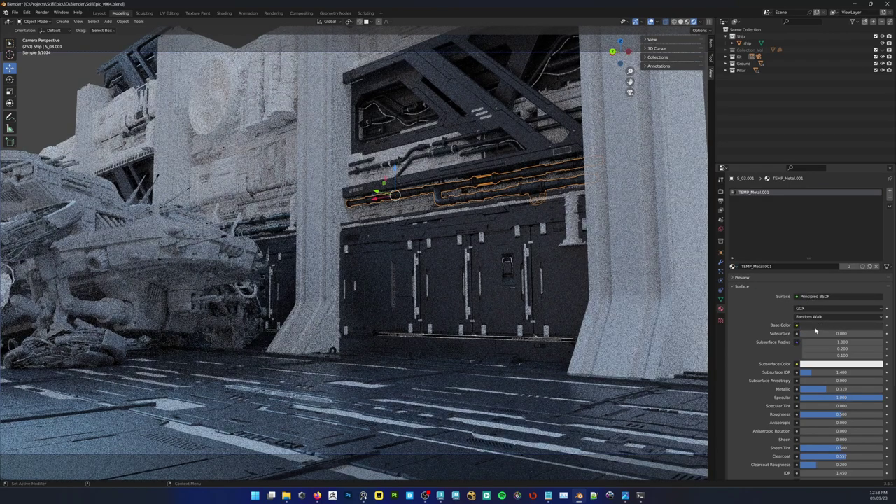
Lighten the Base Color of the pipes' TEMP_Metal.001 material, and set Metallic to about 0.9 and Roughness to about 0.42
left_click(816, 327)
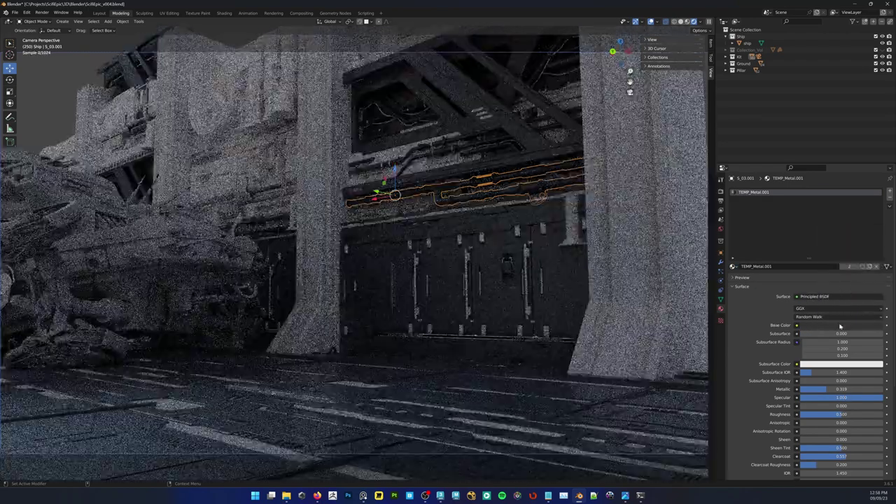
left_click(841, 325)
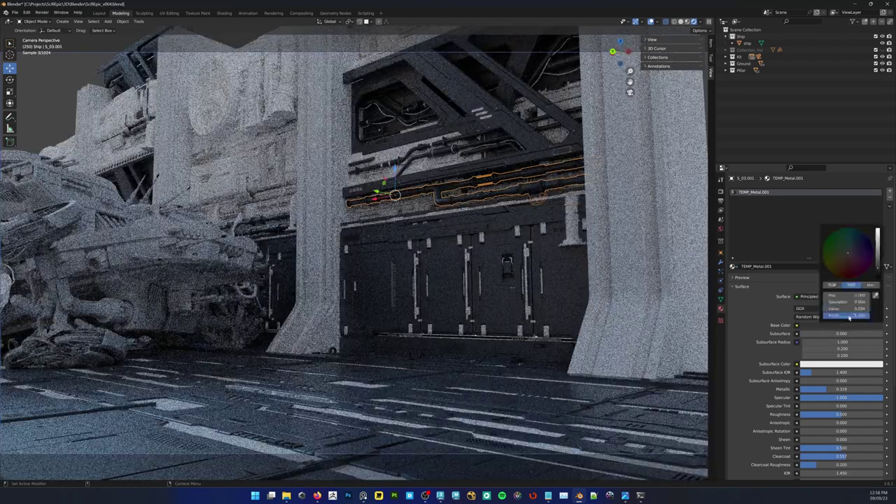
left_click_drag(877, 270, 878, 253)
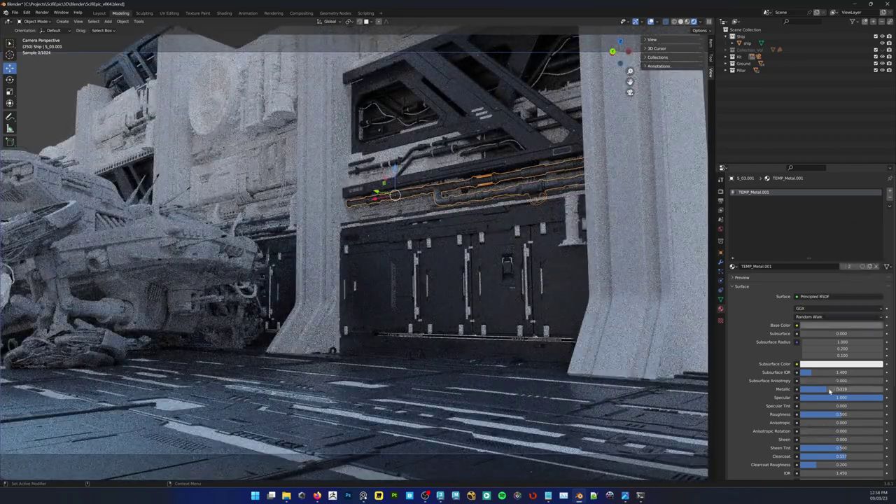
left_click_drag(829, 392, 874, 389)
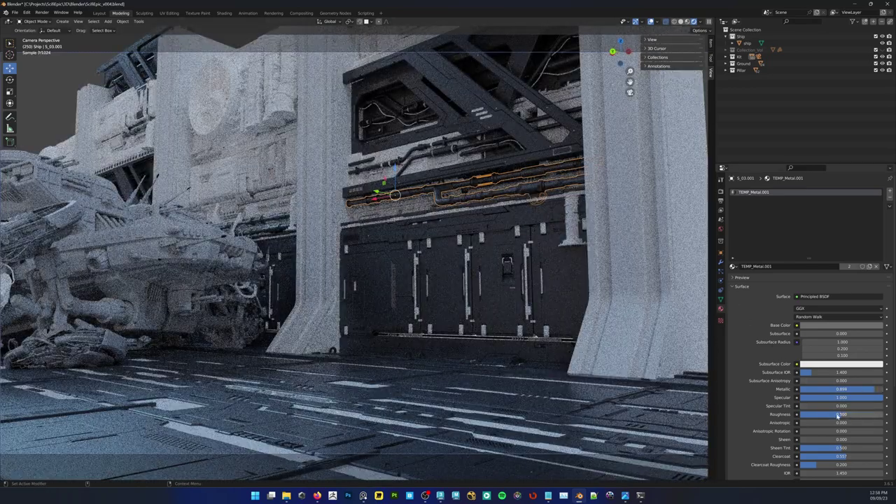
left_click_drag(838, 415, 833, 416)
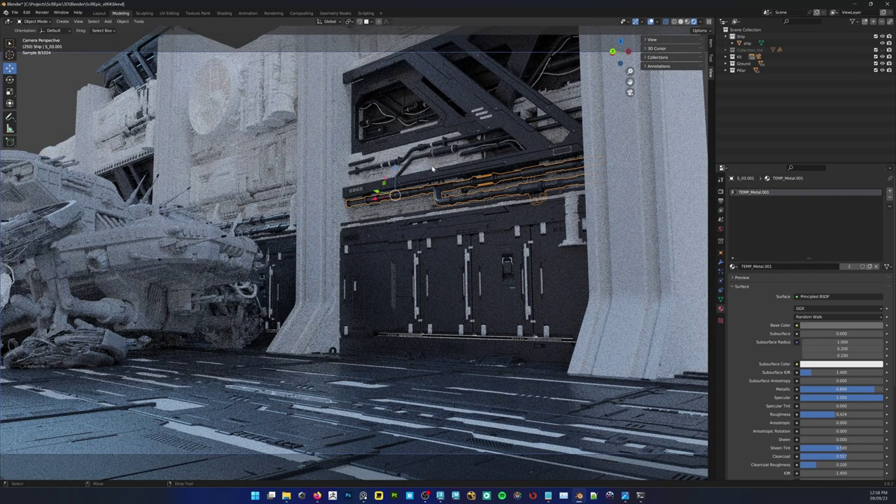
Select the wall panel behind the pipes and replace the Metal04.001 material in its first slot with TEMP_Metal
left_click(246, 197)
left_click(420, 203)
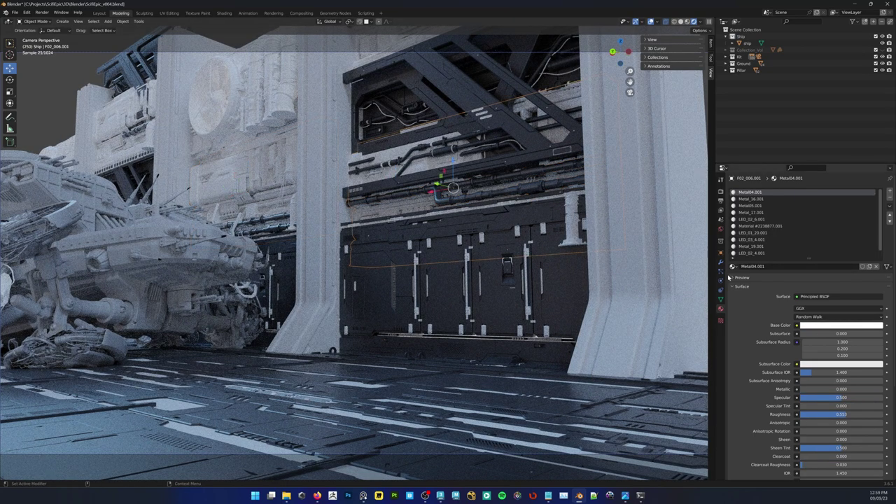
left_click(733, 267)
type("temp")
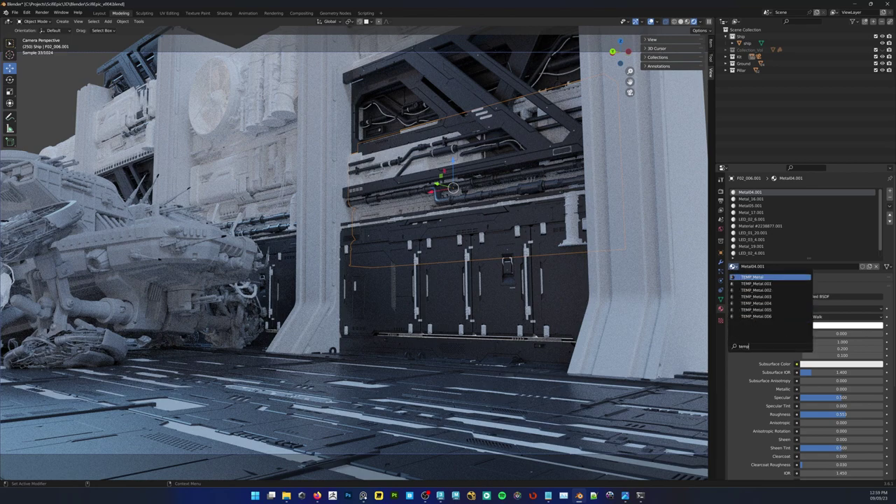
key("Return")
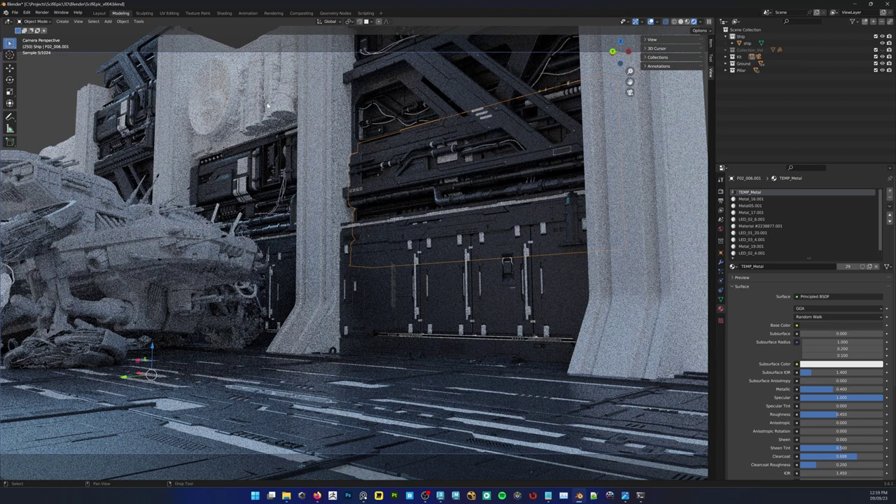
Select the wall panel with the large fan and replace the Metal_04_S.001 material in its first slot with TEMP_Metal
left_click(217, 98)
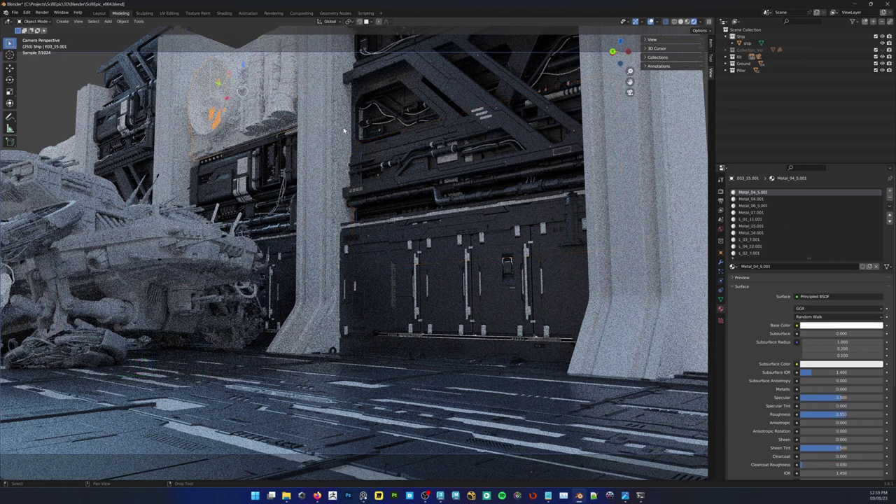
left_click(733, 267)
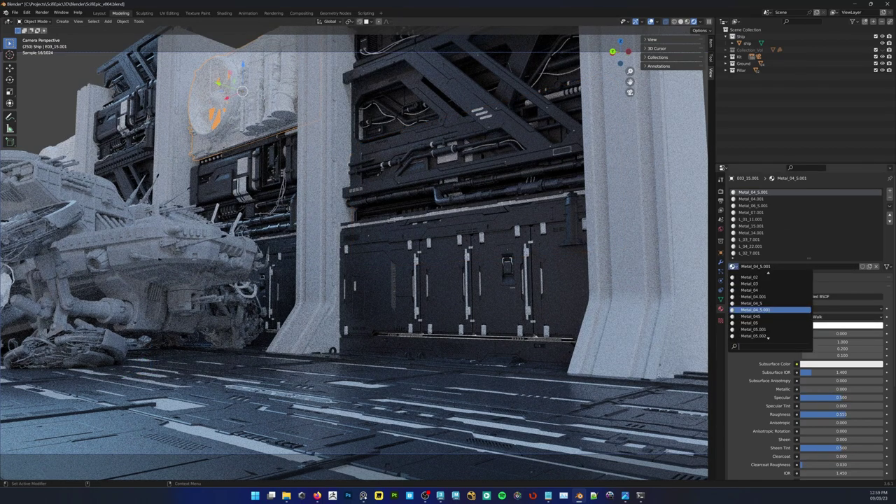
type("temp")
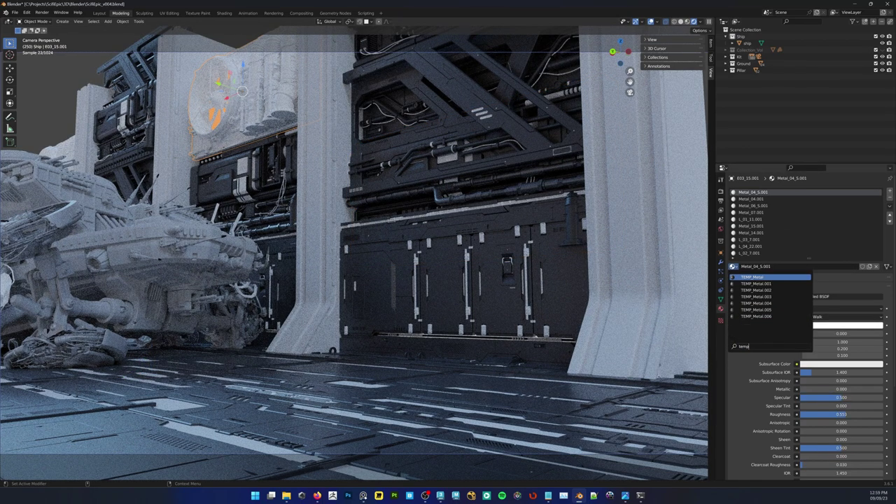
left_click(739, 276)
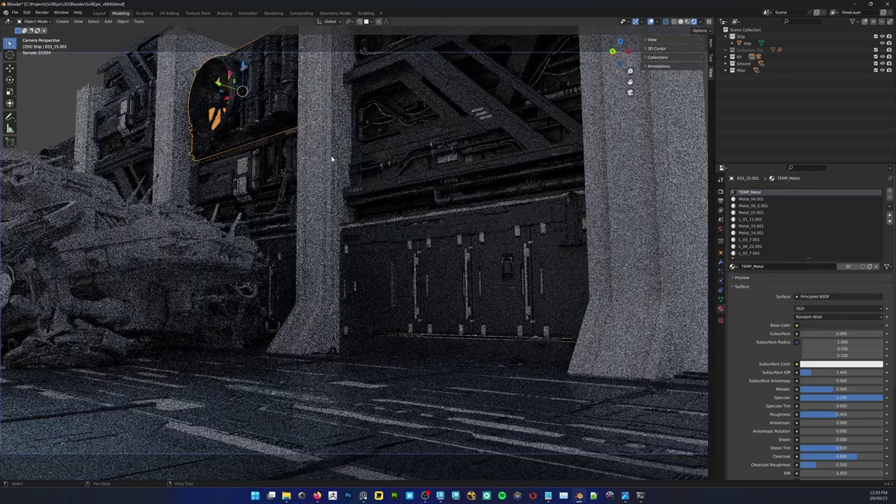
key("q")
key("w")
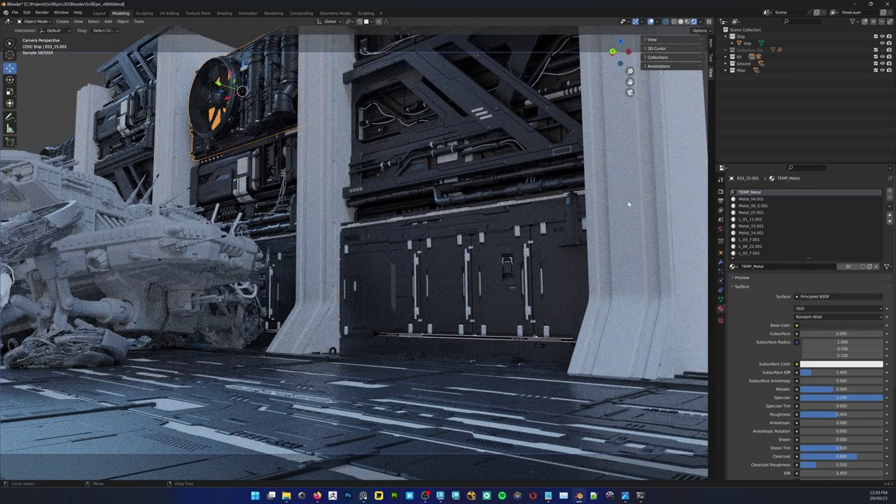
Select only the nearest foreground pillar, overlay wireframes in the viewport, and assign the TEMP_Metal.006 material to the pillar
key("alt+a")
key("w")
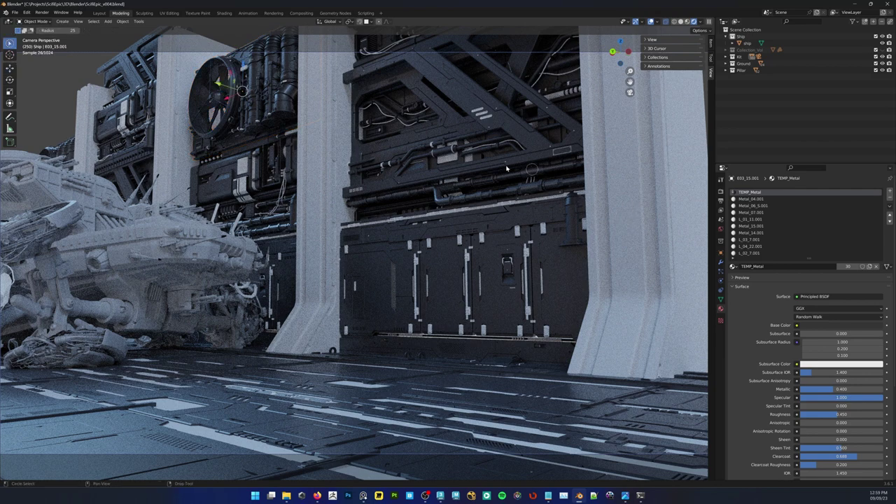
left_click(638, 186)
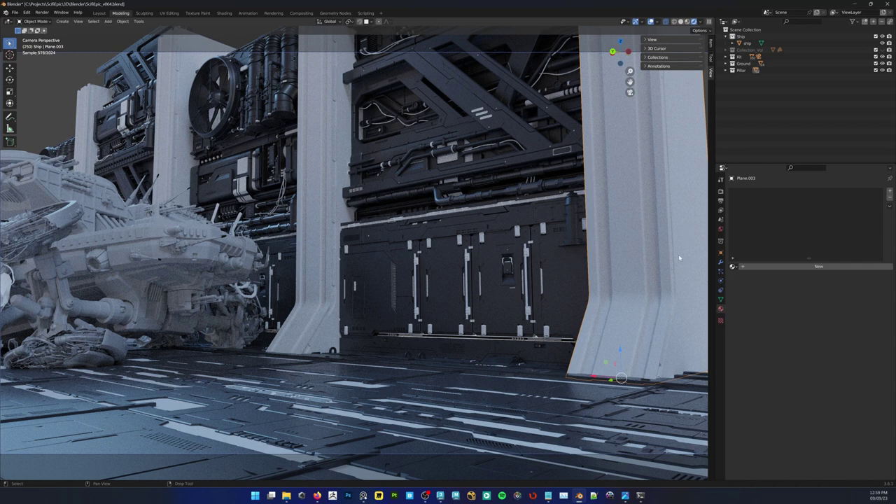
key("shift+w")
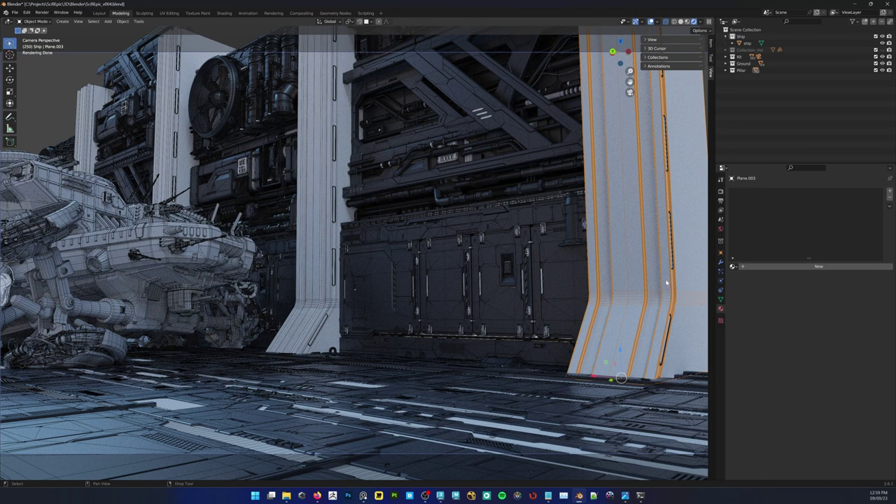
key("shift+z")
key("shift+z")
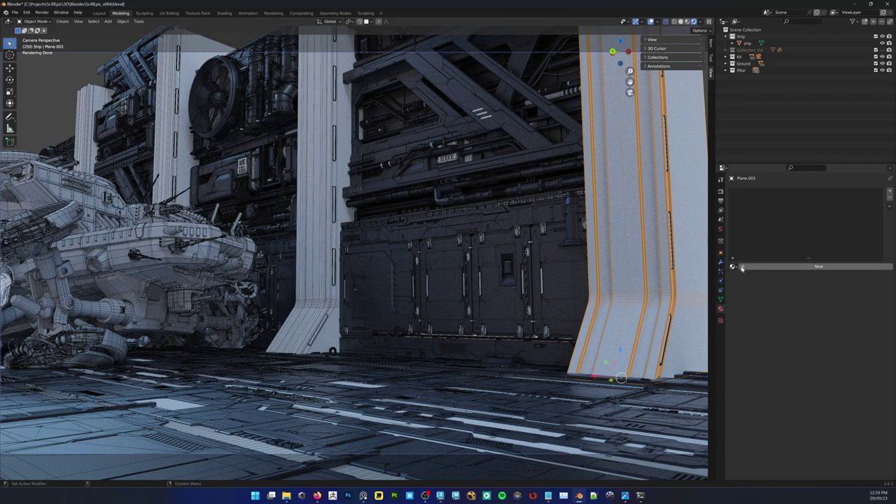
left_click(733, 267)
type("temp")
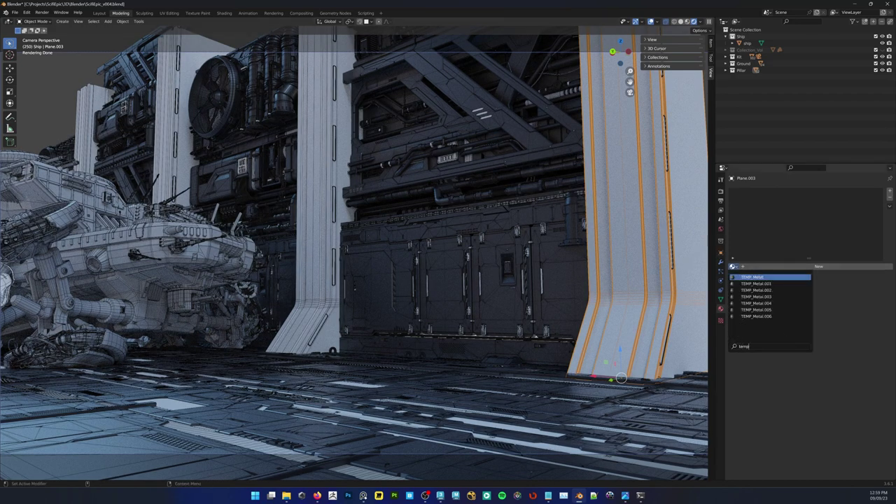
left_click(756, 316)
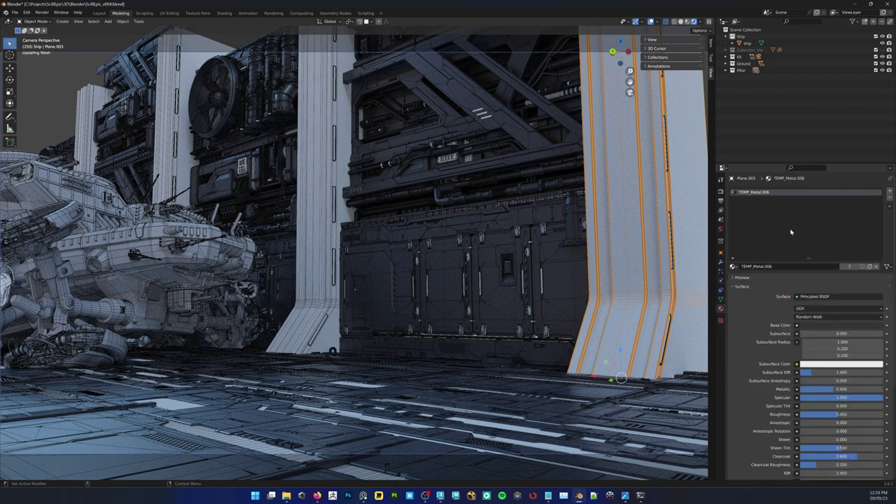
Adjust the Base Color brightness of the pillar's TEMP_Metal.006, set Metallic to about 0.3 and Clearcoat to about 0.82, and save the file
left_click(819, 326)
left_click(879, 268)
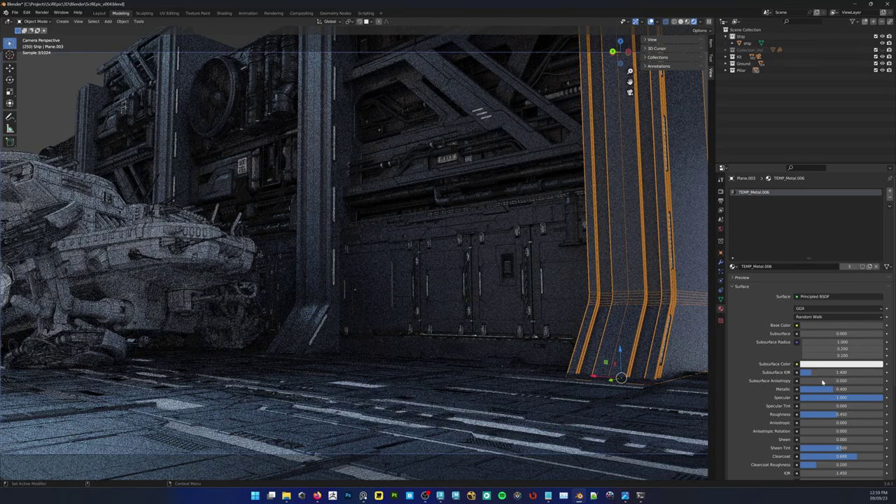
left_click_drag(828, 390, 819, 391)
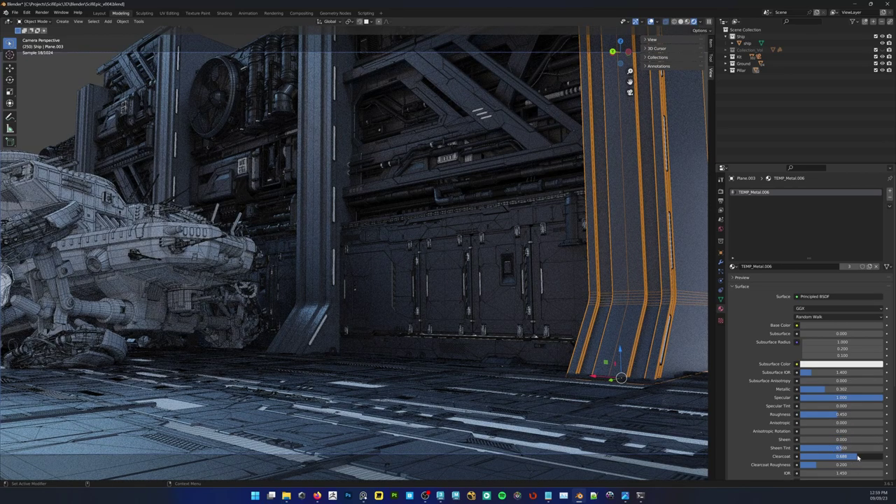
left_click_drag(860, 456, 873, 427)
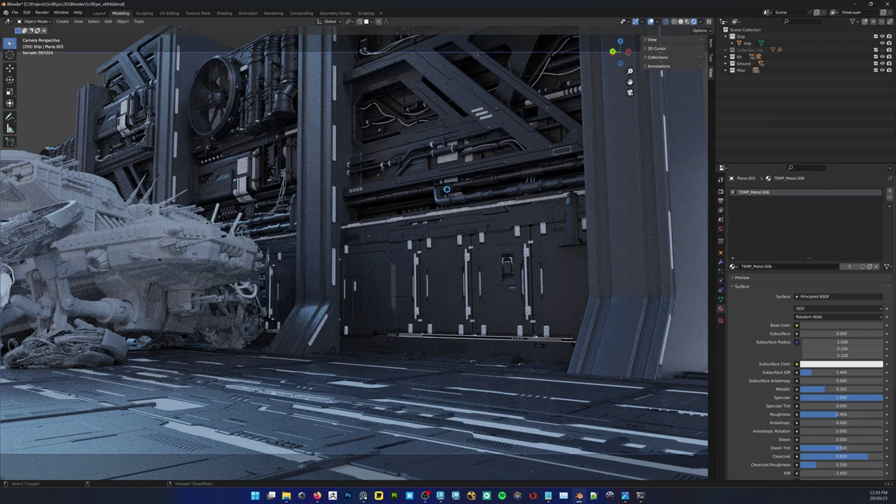
key("ctrl+s")
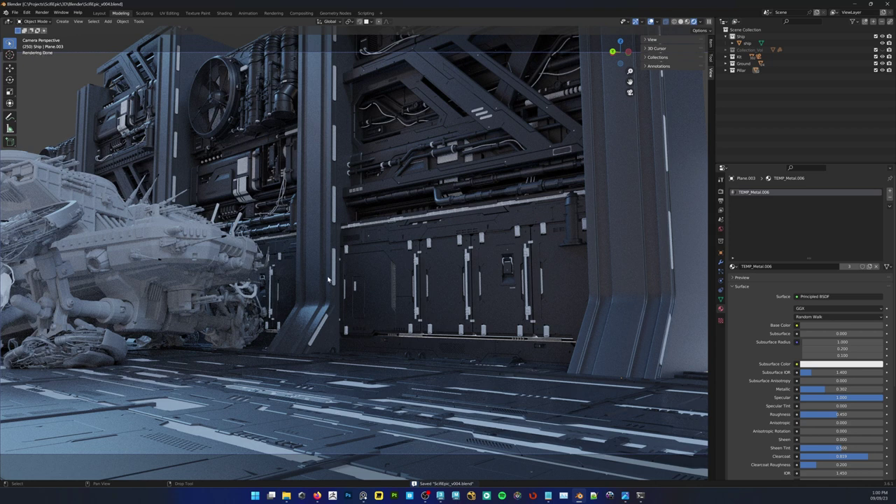
Select the second pillar from the camera, switch the viewport to solid shading, and add a Bevel modifier to the pillar
left_click(323, 305)
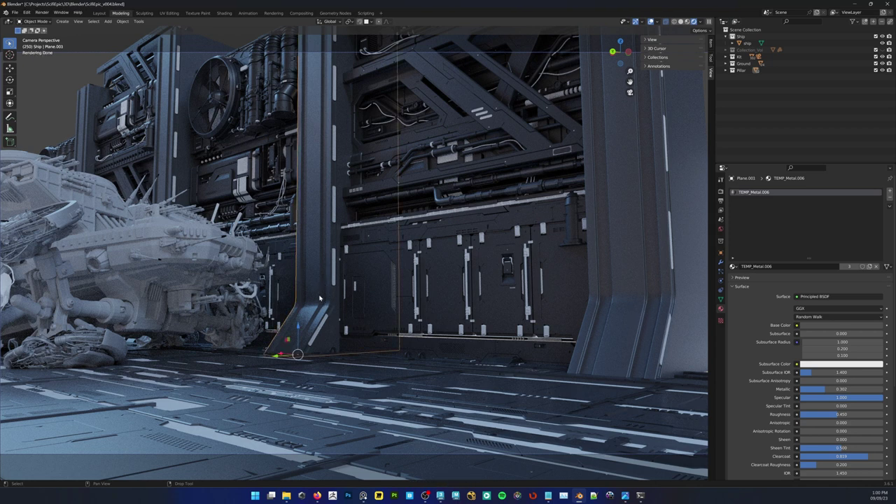
middle_click_drag(319, 298, 346, 399)
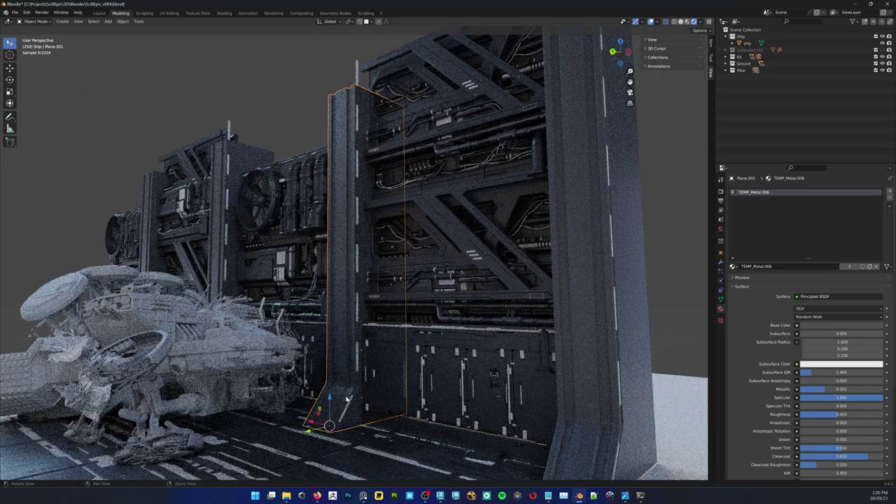
scroll(374, 387, "up", 12)
middle_click_drag(348, 393, 276, 352, "shift")
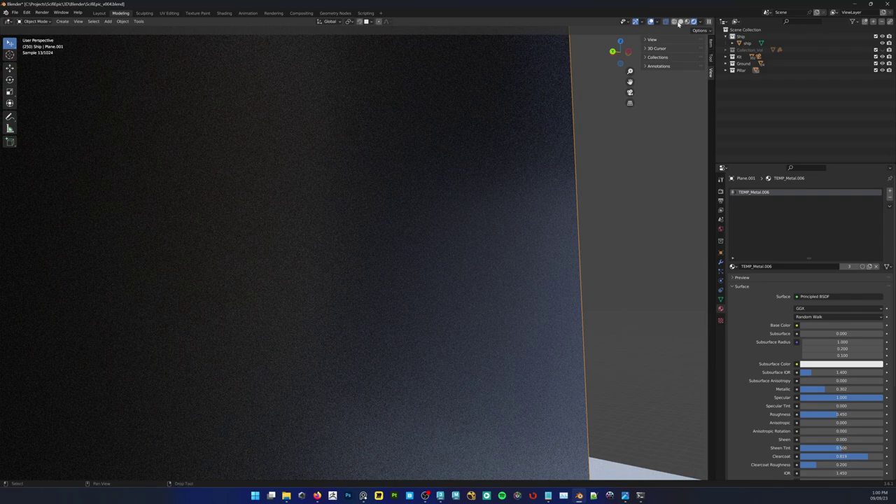
left_click(680, 22)
scroll(352, 305, "down", 6)
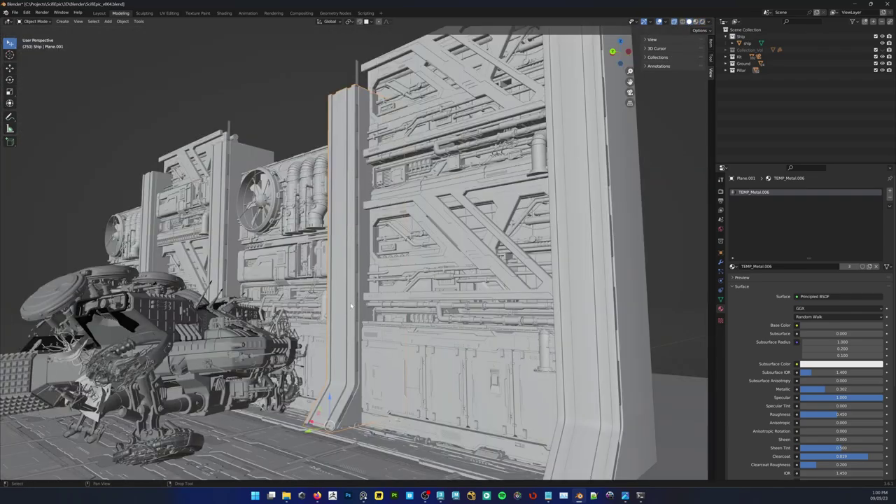
scroll(351, 305, "up", 8)
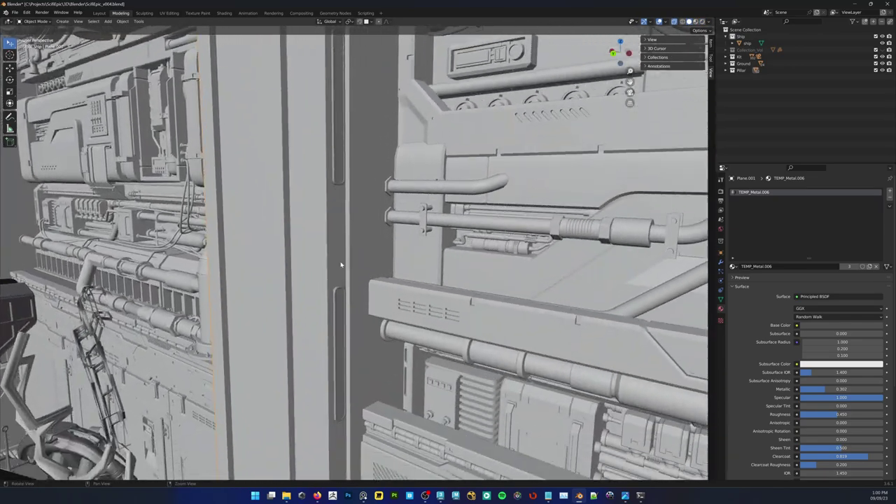
middle_click_drag(341, 265, 349, 295)
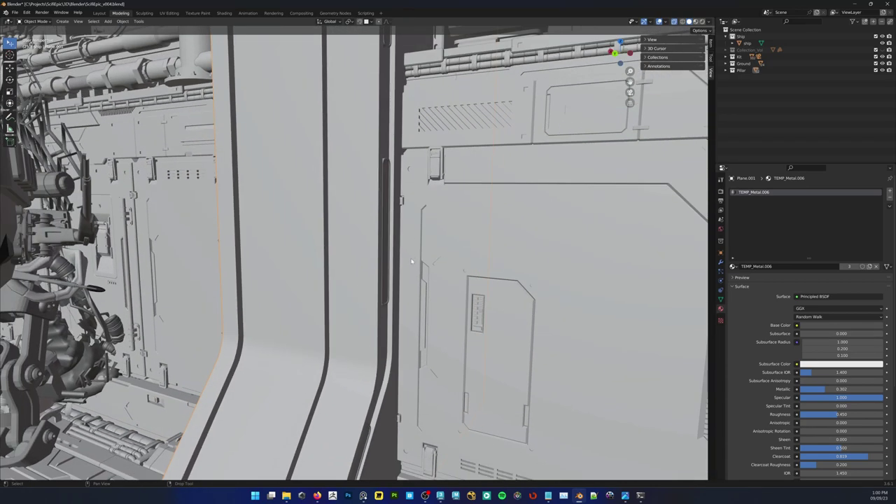
key("F3")
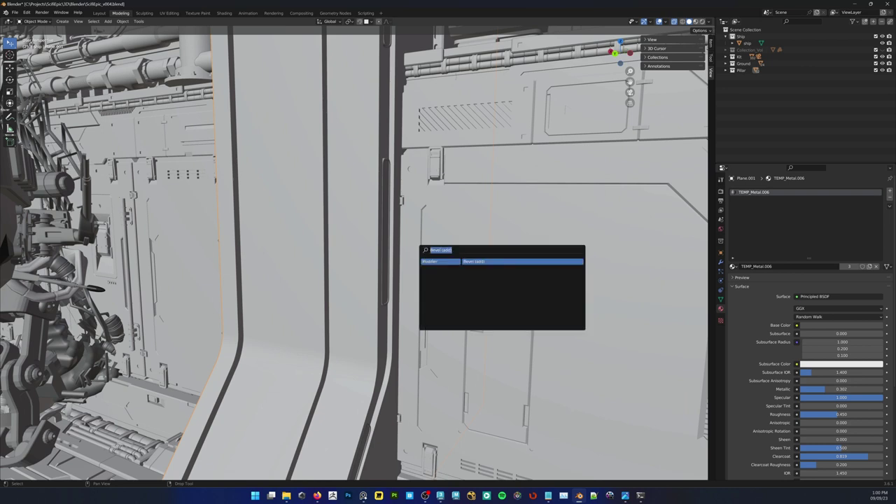
type("bevel")
key("Return")
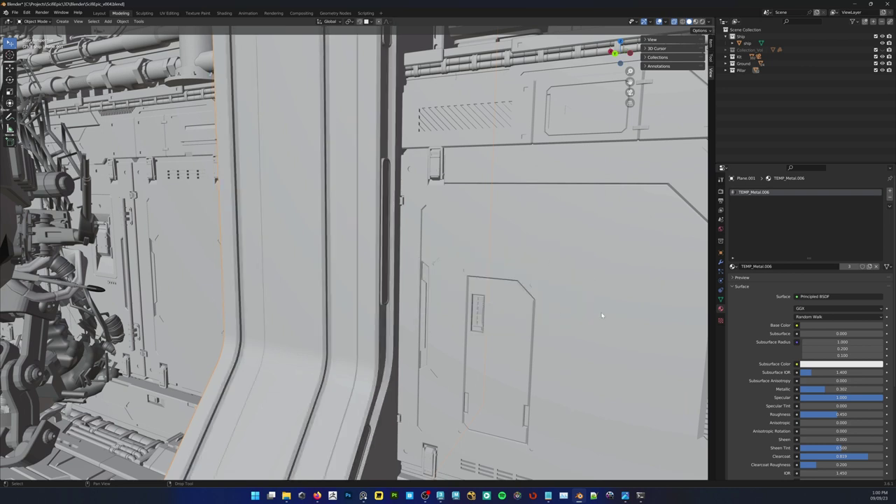
Set the pillar's Bevel modifier to an amount of 0.025 m with 6 segments
left_click(721, 262)
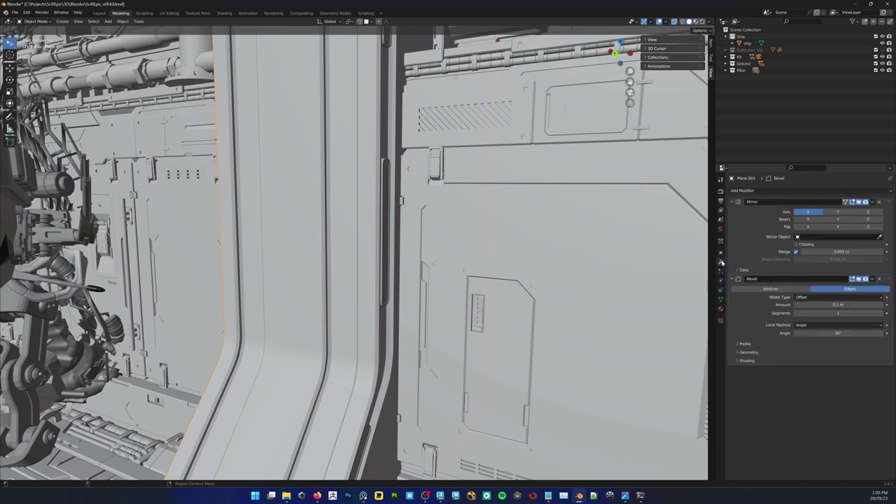
left_click(838, 305)
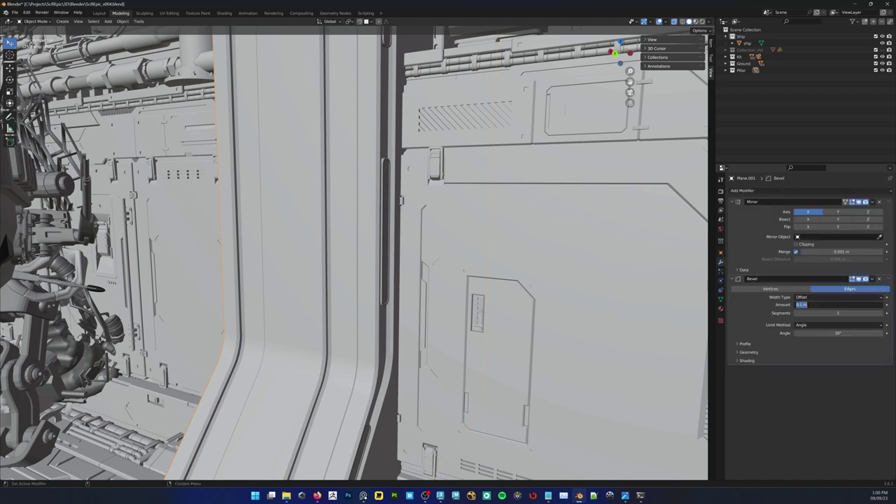
key("BackSpace")
type(".025")
key("Tab")
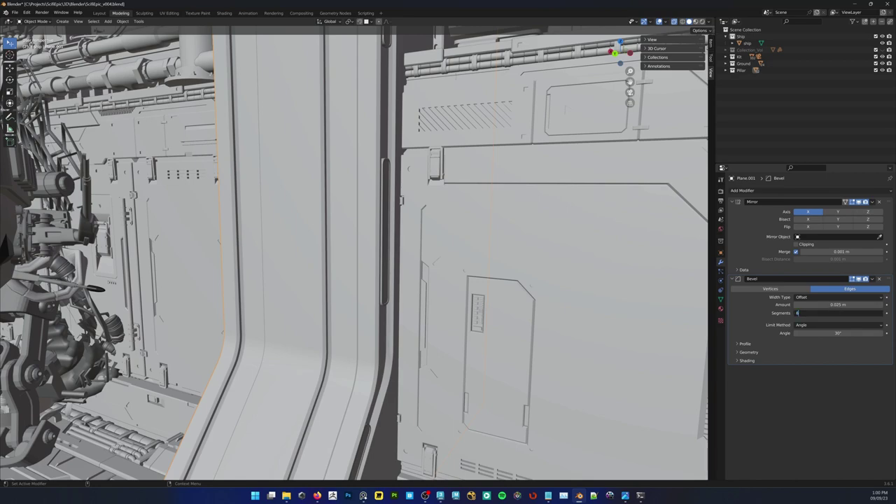
key("Return")
Add a Bevel modifier with an amount of 0.025 m and 6 segments to the next pillar, behind the ship
middle_click_drag(364, 231, 689, 462)
left_click(242, 172, "shift")
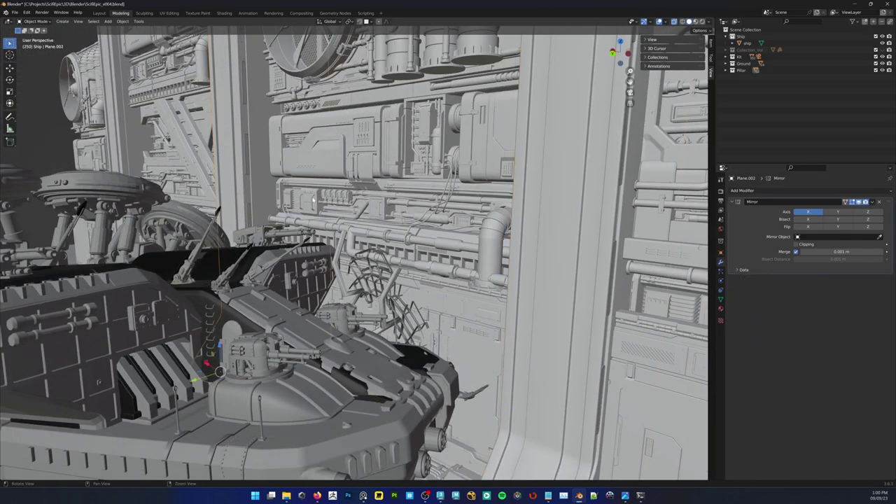
middle_click_drag(314, 200, 389, 231)
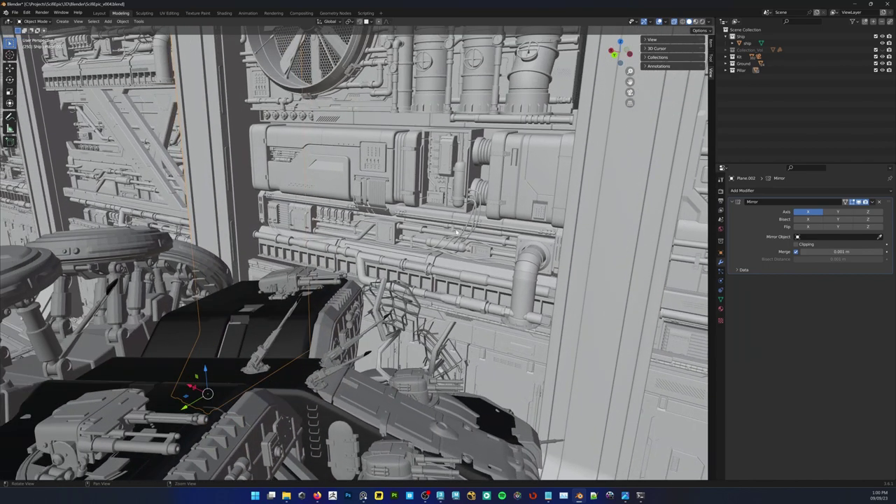
key("F3")
type("bevel")
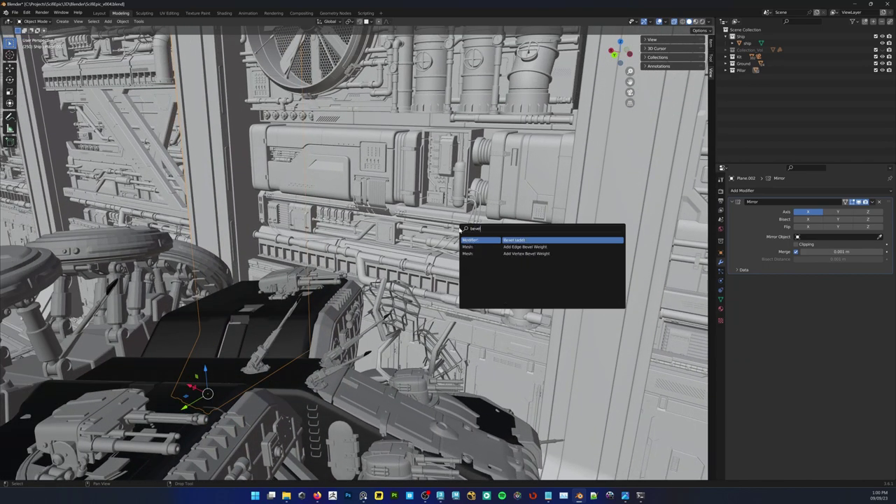
key("Return")
left_click(835, 305)
type(".025")
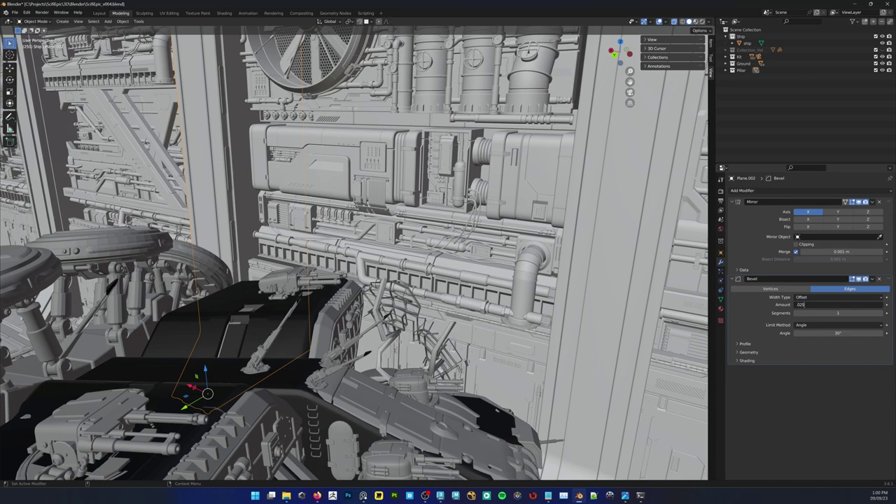
key("Return")
type("6")
key("Return")
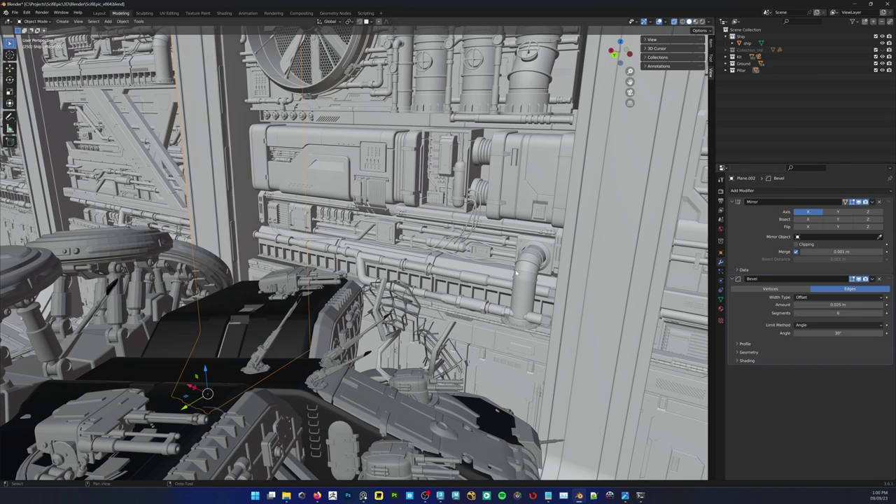
Add a Bevel modifier with an amount of 0.025 m and 6 segments to the farthest pillar along the wall
middle_click_drag(299, 207, 308, 213)
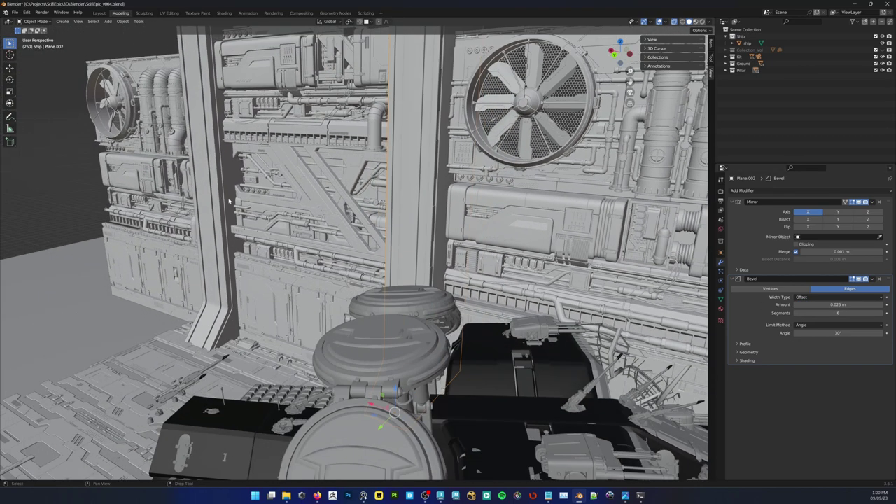
left_click(203, 331)
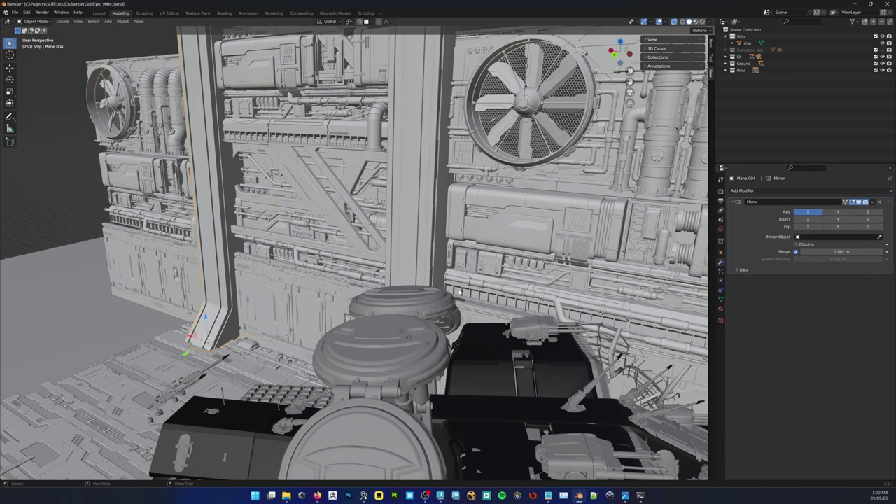
key("F3")
type("bevel")
key("Return")
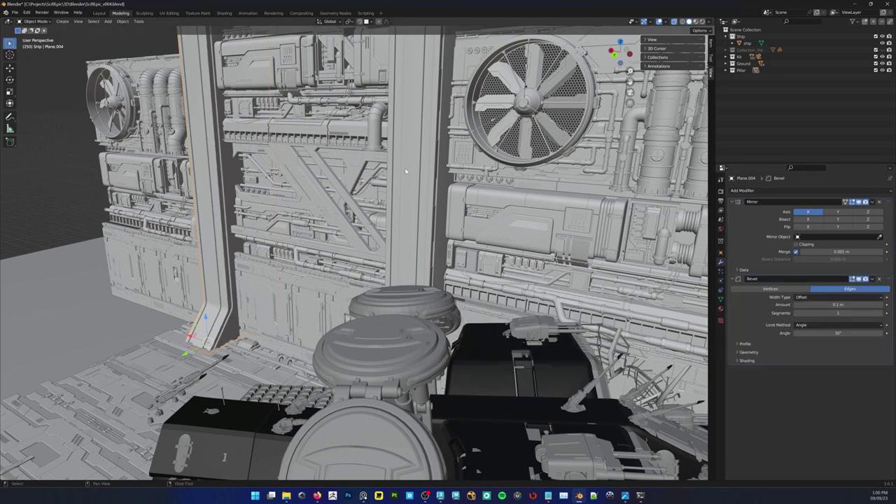
left_click(826, 304)
key("BackSpace")
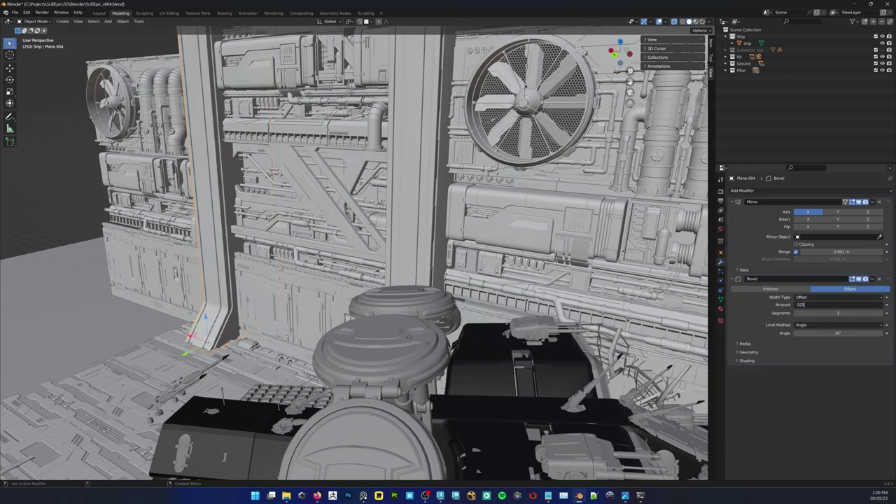
type(".025")
key("Return")
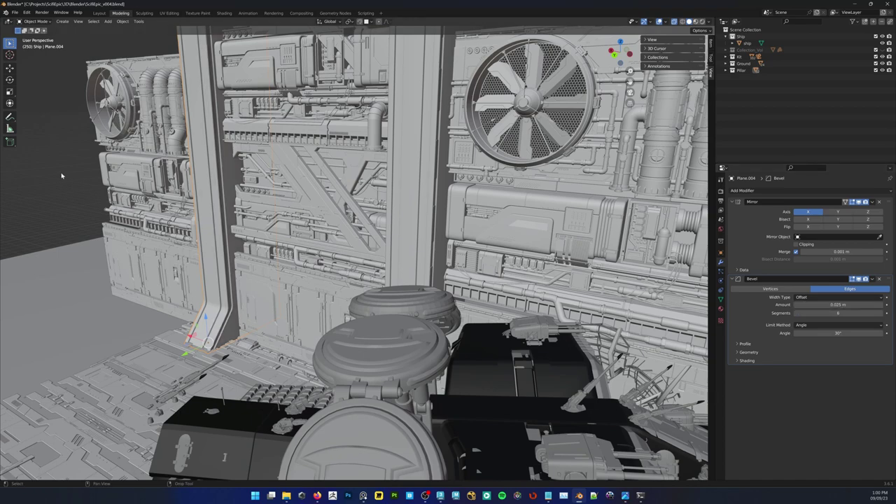
From the camera view, clone the lower wall panel, pipes and upper wall pieces as instances, shifted in negative X past the nearest pillar
key("KP_0")
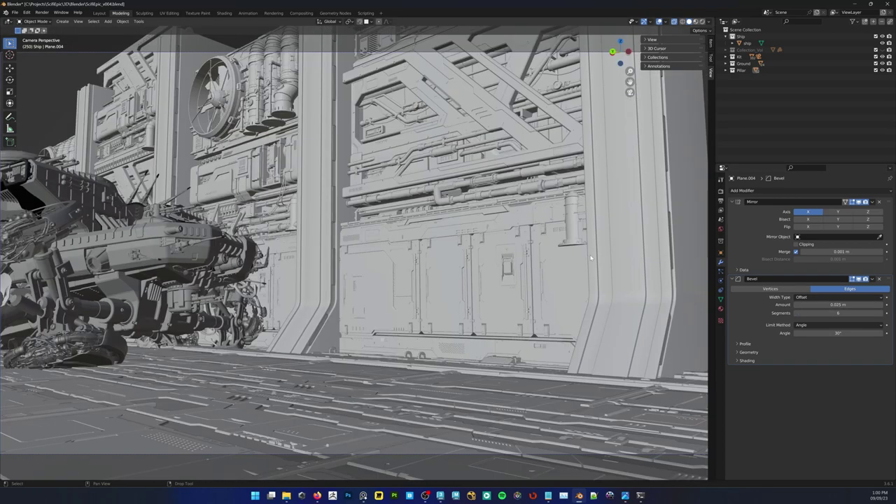
left_click(650, 217)
left_click(500, 240)
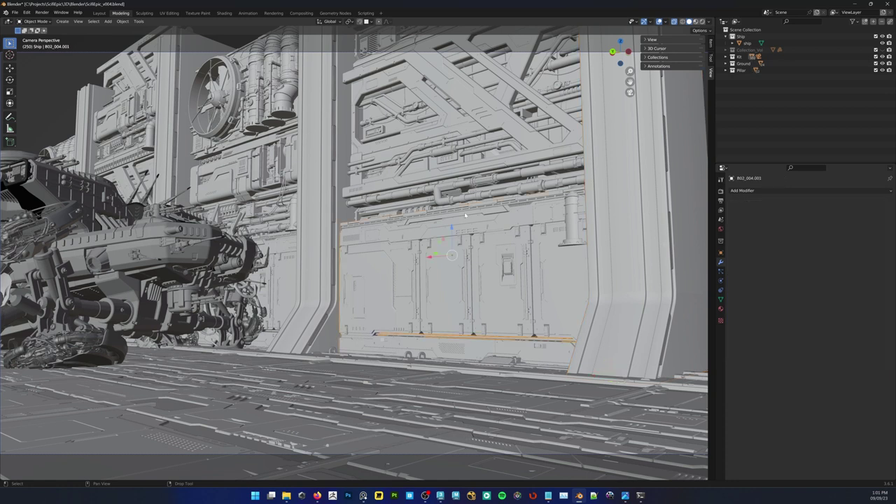
left_click(424, 197, "shift")
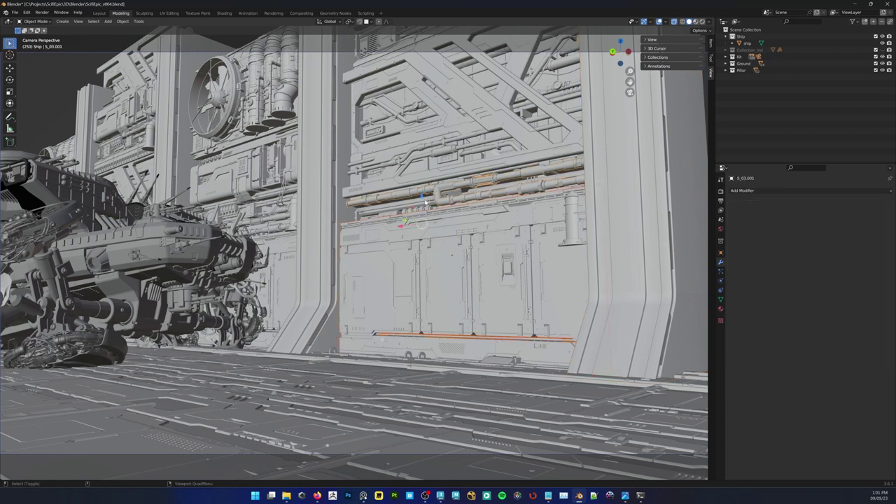
left_click(424, 203, "shift")
left_click(424, 93, "shift")
left_click(435, 187, "shift")
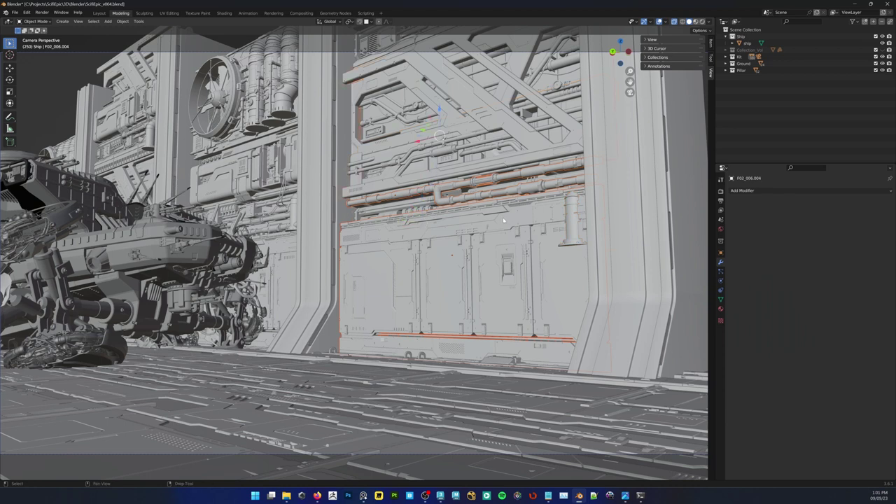
right_click(482, 239)
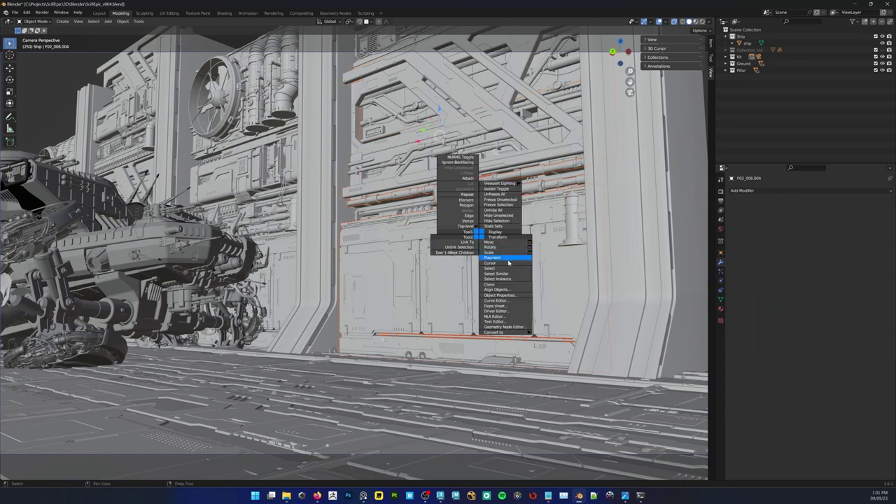
left_click(489, 285)
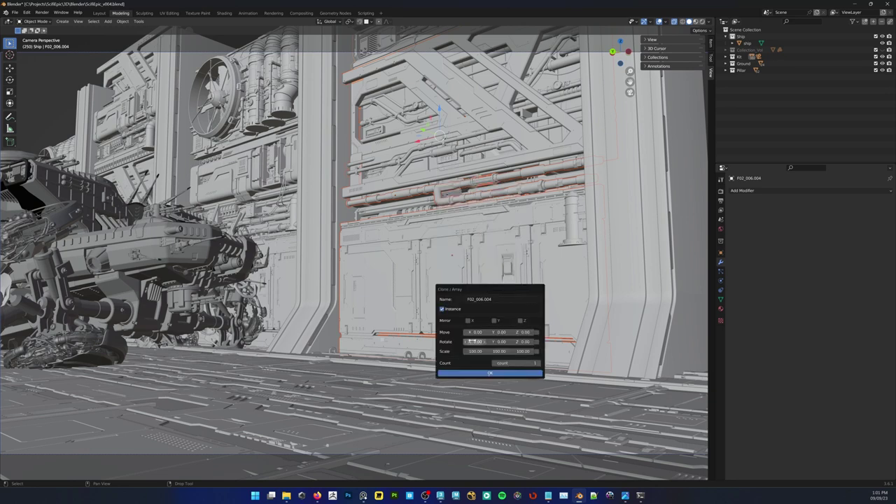
left_click_drag(477, 332, 422, 332)
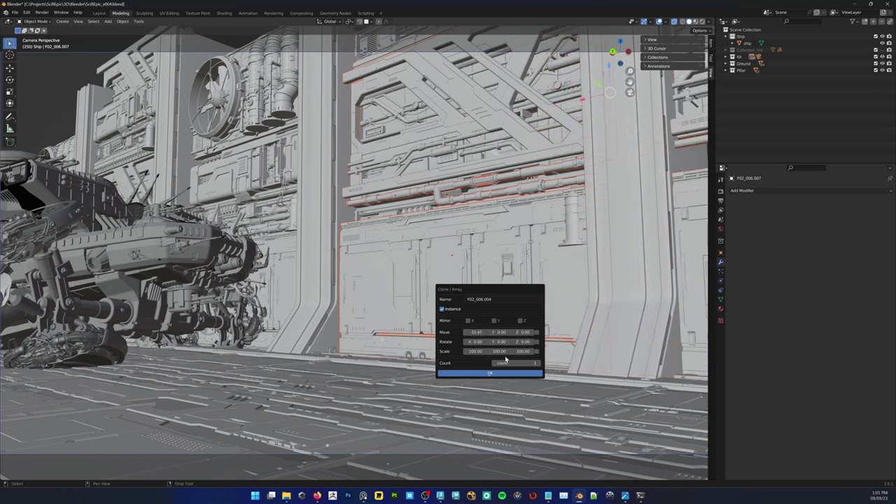
left_click(490, 373)
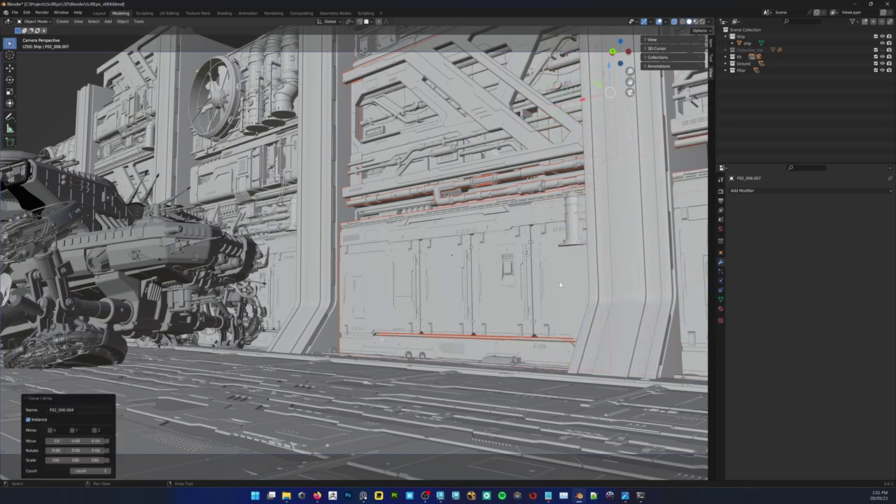
Clone the remaining backing panel behind the pipes as an instance shifted in negative X past the nearest pillar, and activate the Move tool
left_click(408, 205)
right_click(430, 225)
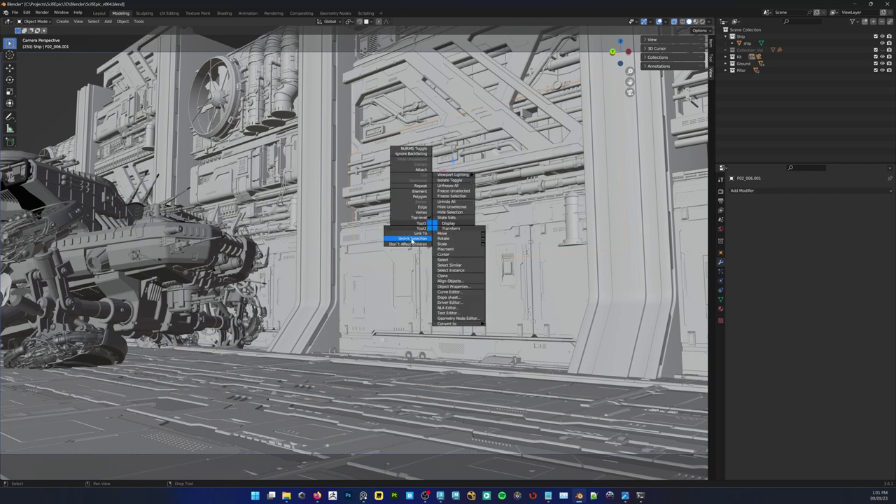
left_click(448, 276)
left_click_drag(433, 322, 384, 322)
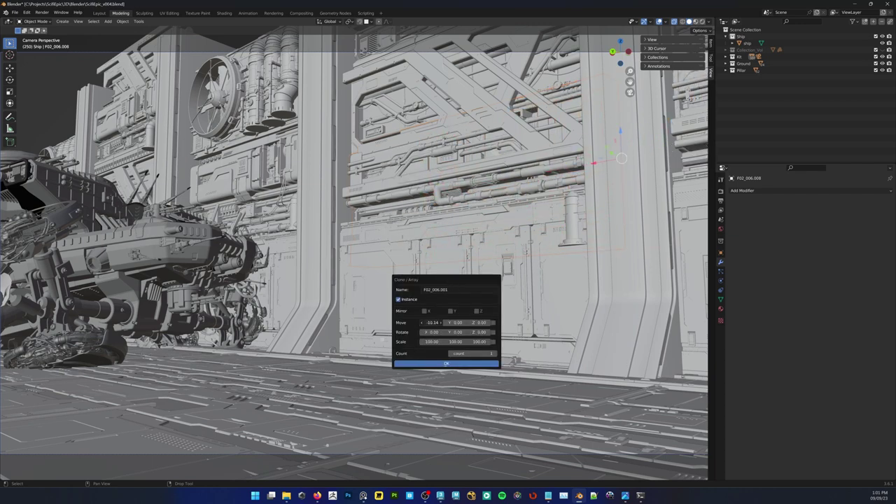
left_click(450, 363)
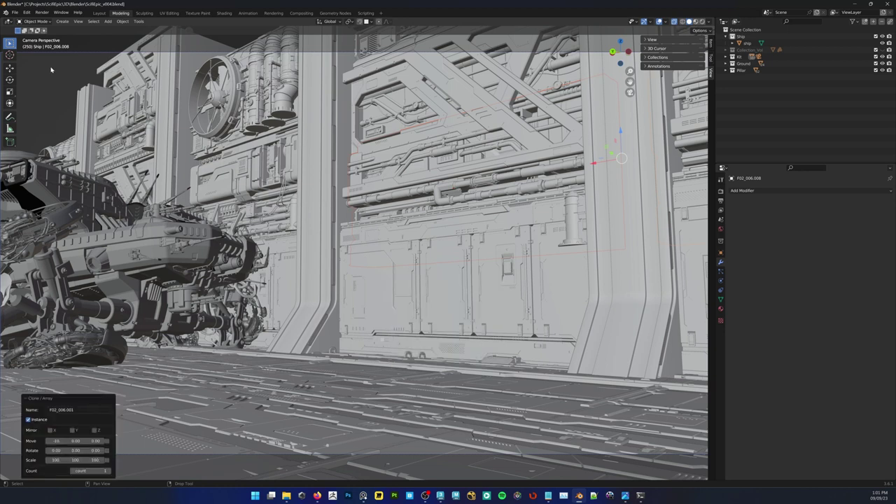
left_click(10, 68)
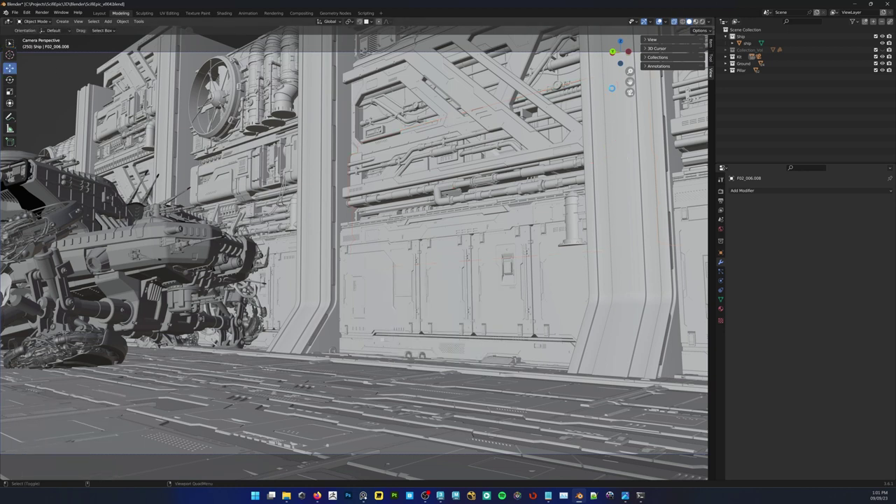
Save the file and switch the viewport to rendered shading
key("ctrl+s")
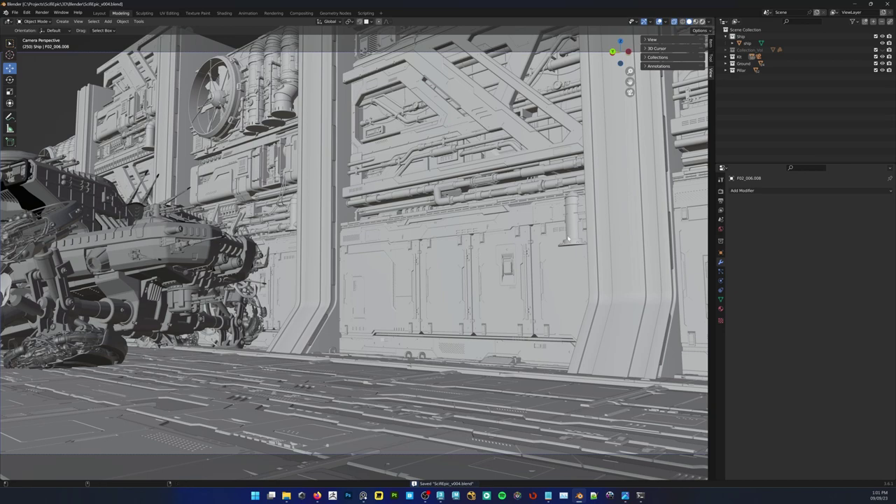
key("z")
key("8")
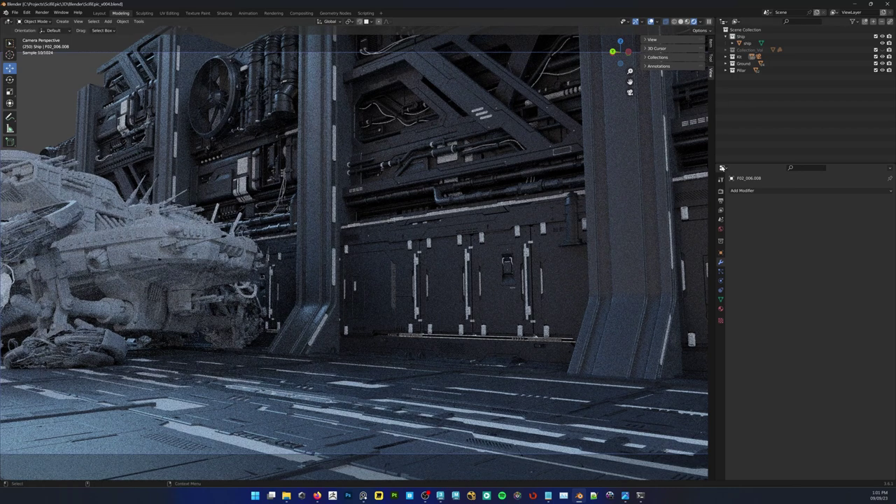
Select the lower wall panel between the two nearest pillars and show its material slots
left_click(722, 201)
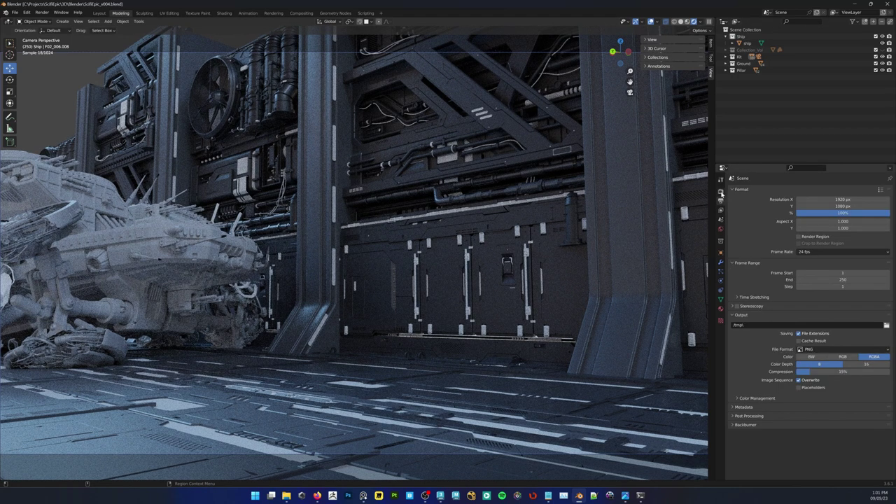
left_click(720, 190)
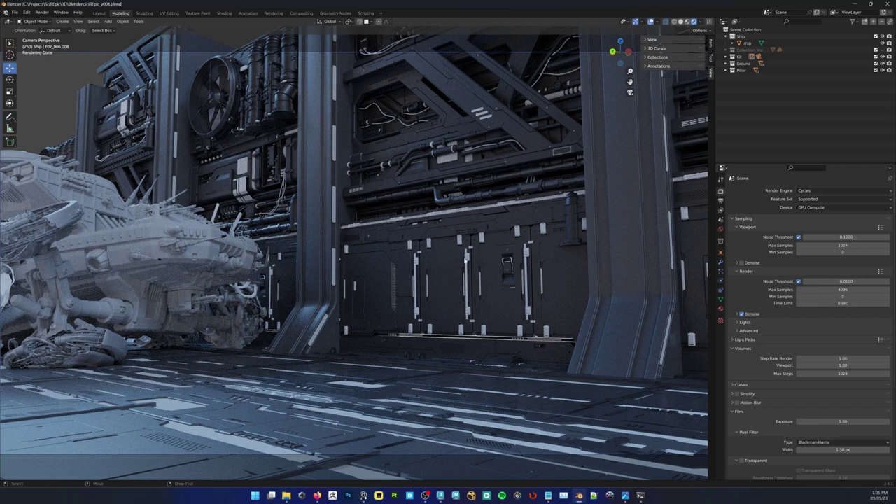
left_click(459, 240)
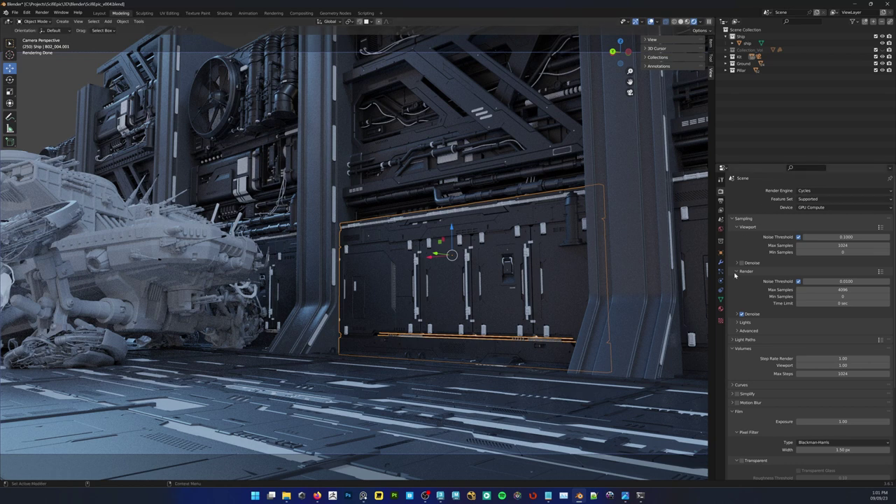
left_click(720, 309)
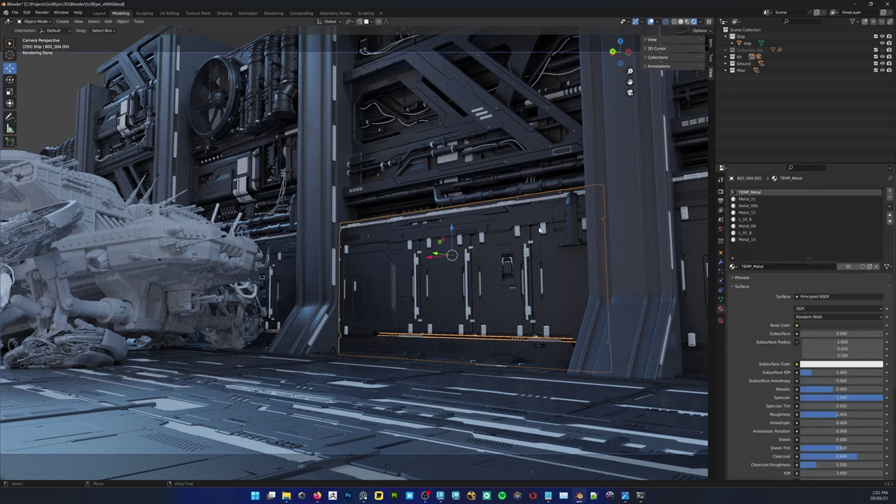
Switch the viewport to Material Preview shading and return the lower wall panel to Object Mode
right_click(481, 238)
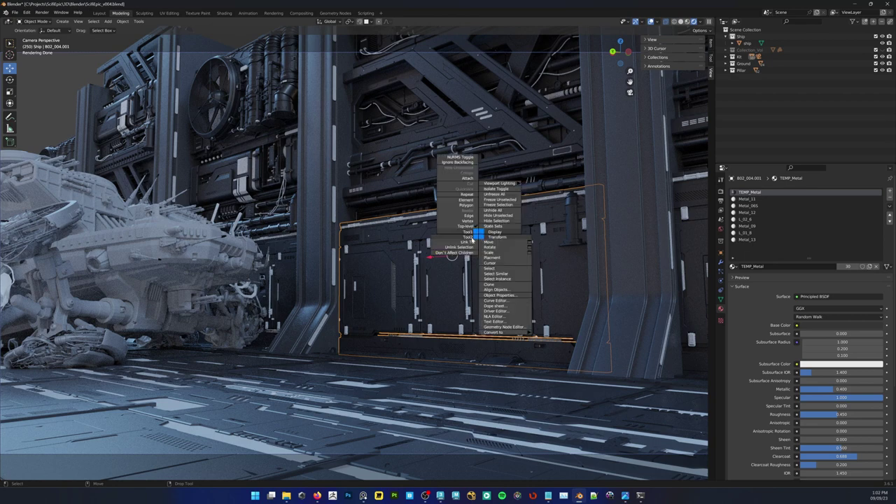
left_click(396, 229)
key("Tab")
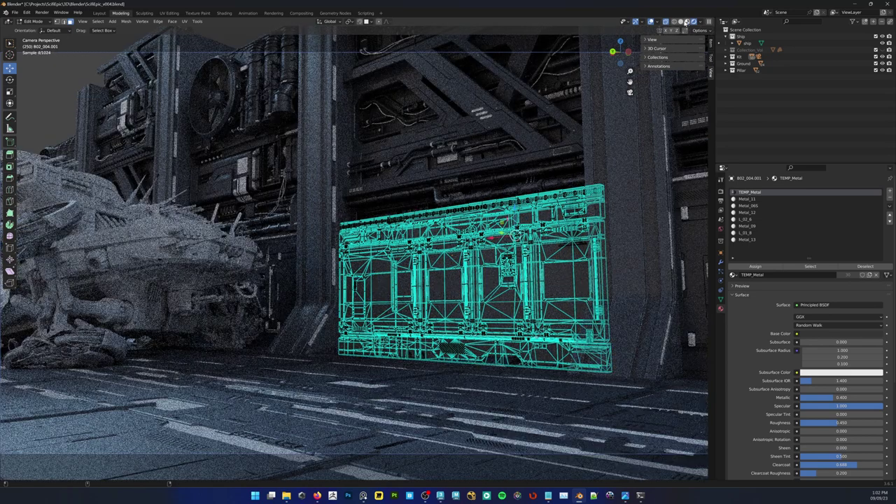
left_click(687, 24)
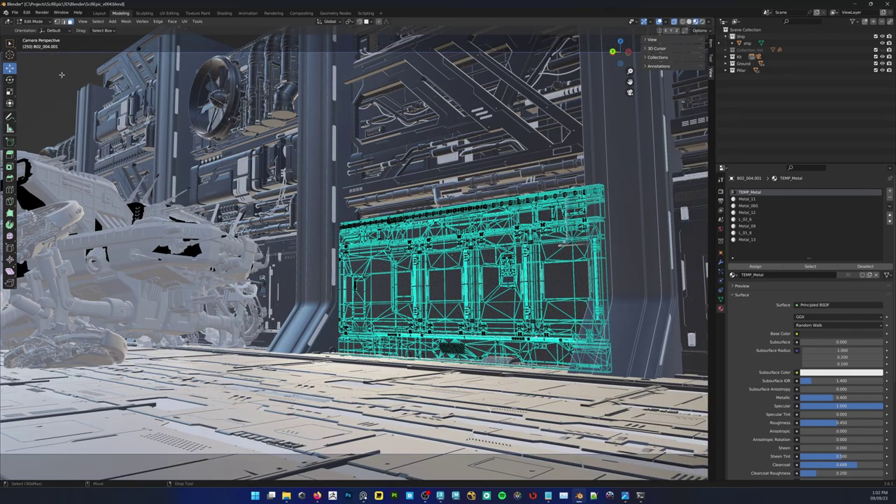
key("Tab")
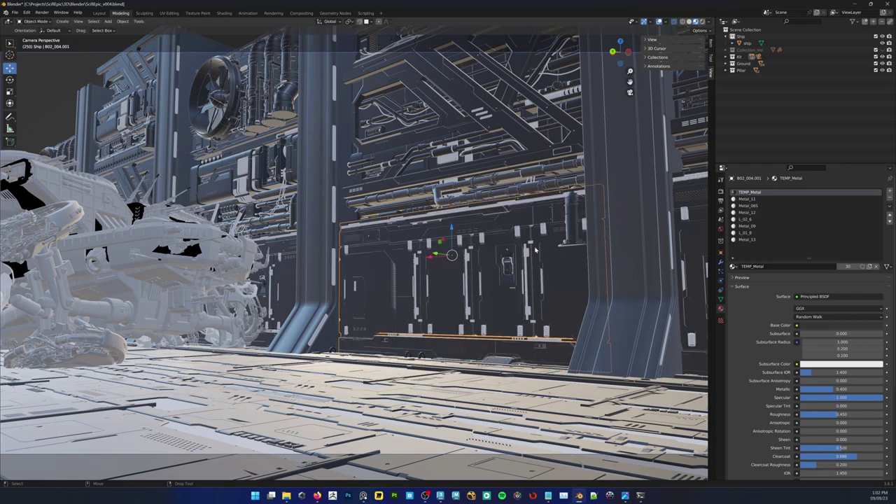
In Edit Mode, pick a face on a light-coloured clip along the lower panel's upper edge to identify its material slot
middle_click_drag(519, 254, 523, 263)
scroll(523, 275, "up", 7)
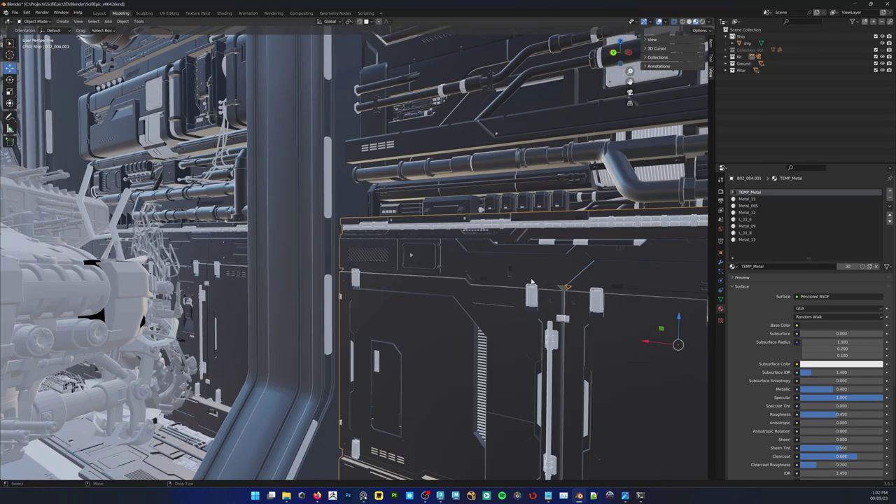
left_click_drag(548, 313, 615, 294, "alt")
middle_click_drag(616, 294, 400, 228, "alt")
right_click_drag(400, 227, 460, 222, "alt")
left_click_drag(460, 222, 435, 235, "alt")
key("Tab")
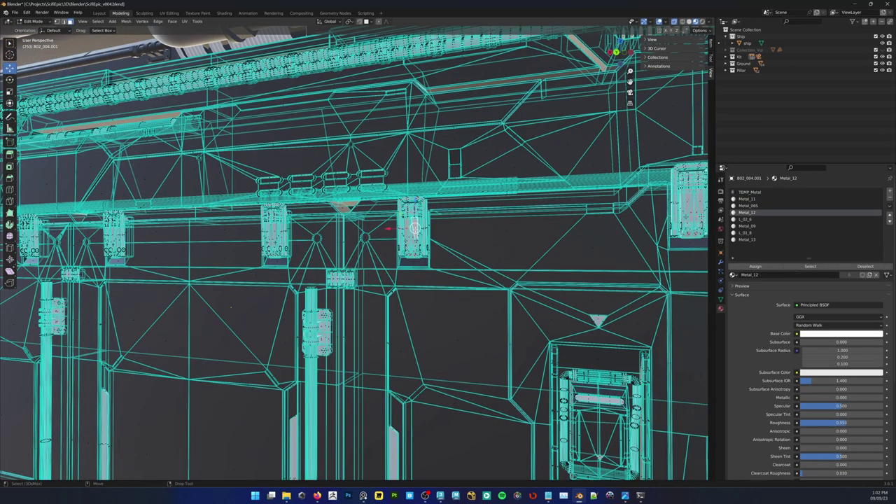
Turn off X-Ray in the solid shading options and return the viewport to Material Preview in Object Mode
left_click(710, 22)
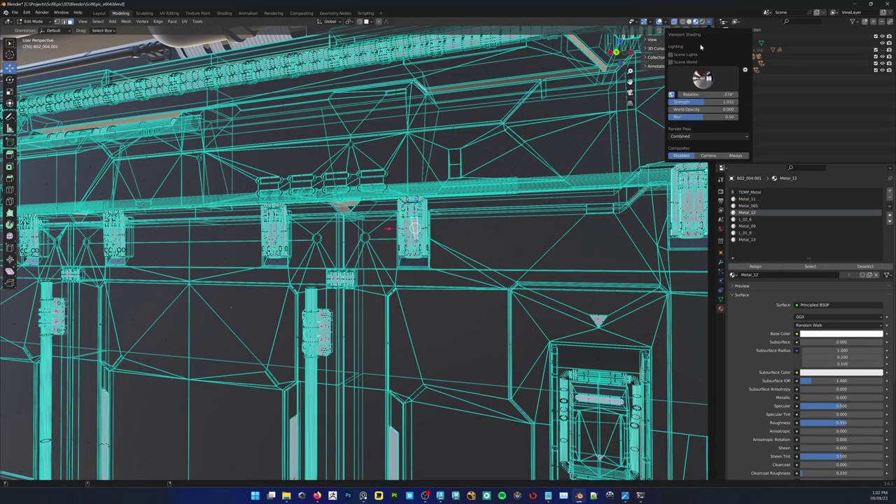
left_click(703, 23)
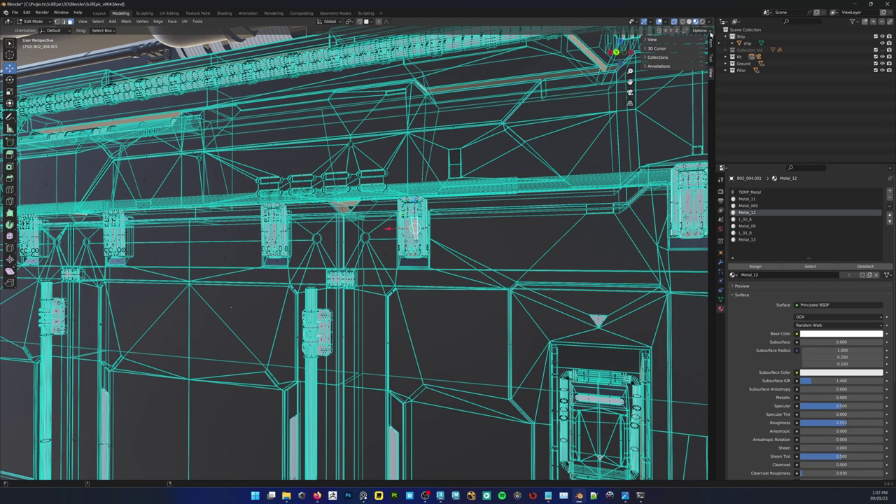
left_click(708, 31)
key("Tab")
left_click(711, 23)
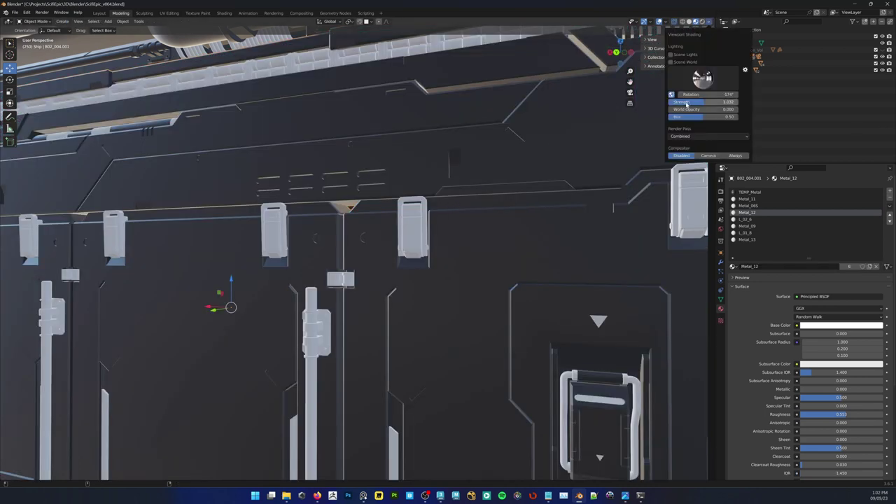
left_click(666, 22)
left_click(703, 32)
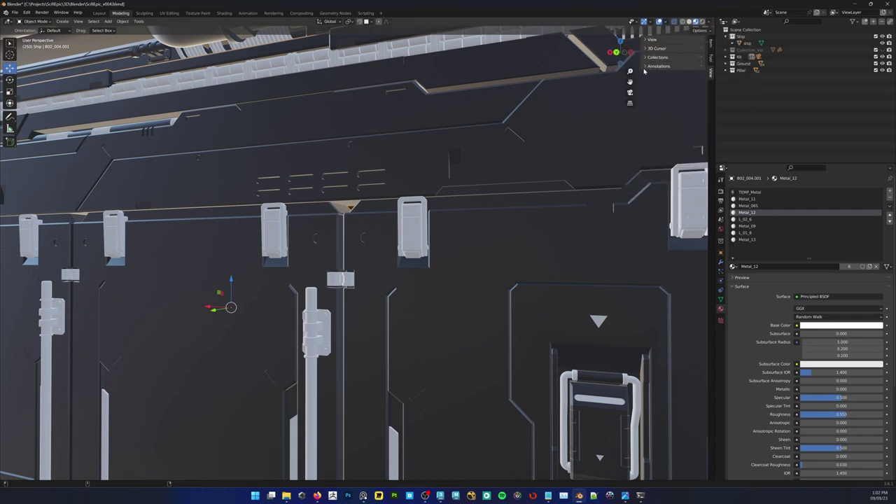
left_click(690, 21)
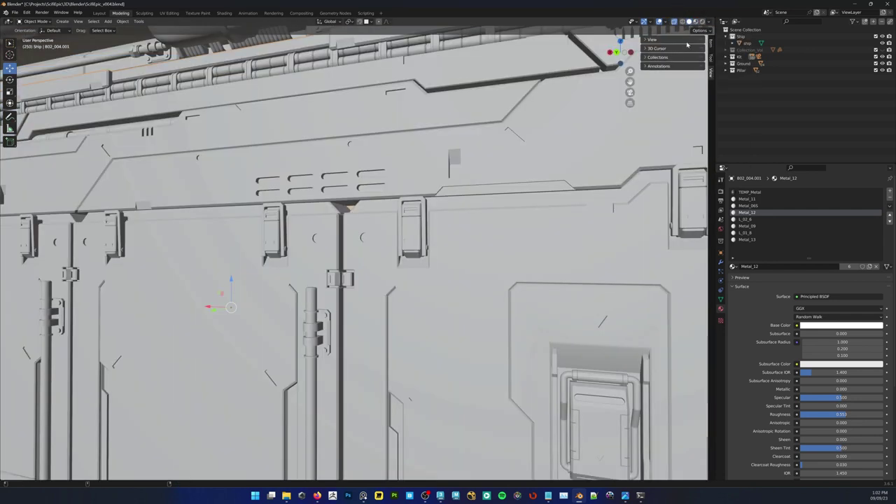
left_click(709, 22)
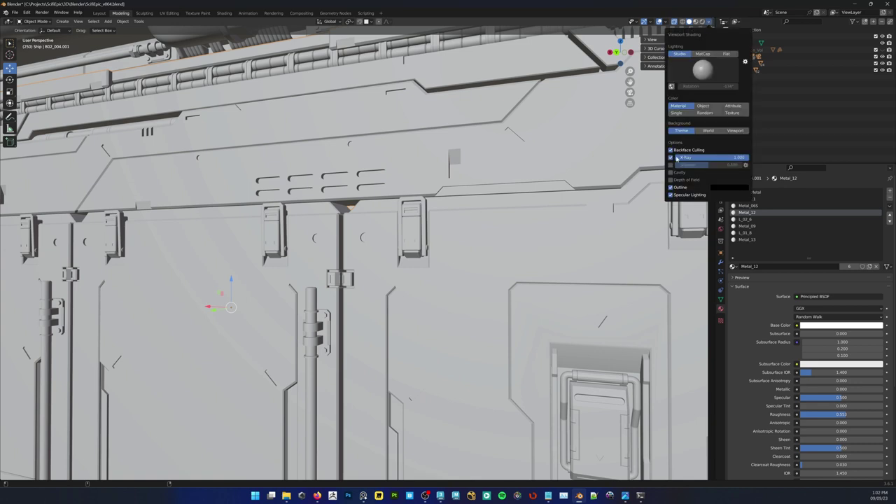
left_click(696, 22)
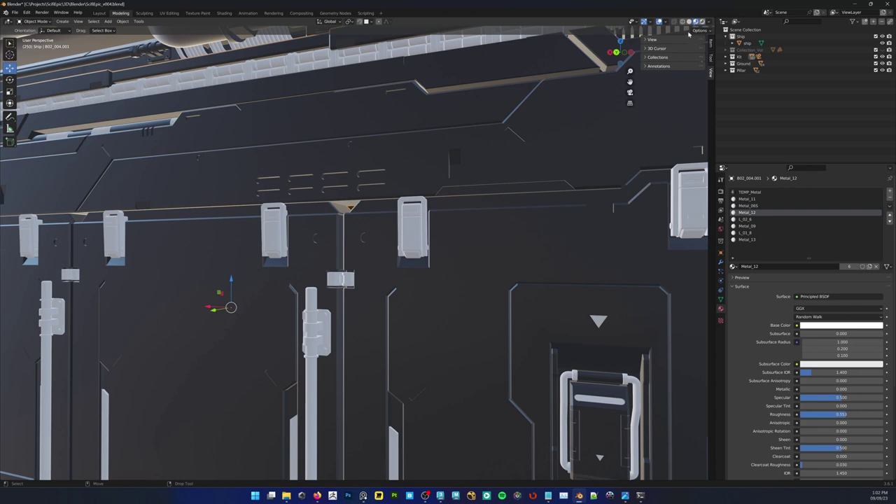
In Edit Mode with rendered shading, pick faces on the light clip and the dark surface beside it to compare their materials
key("Tab")
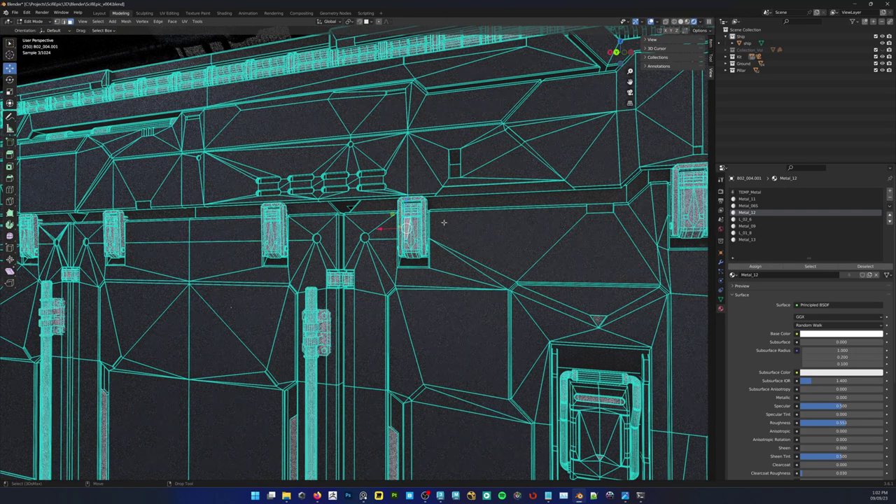
key("KP_Decimal")
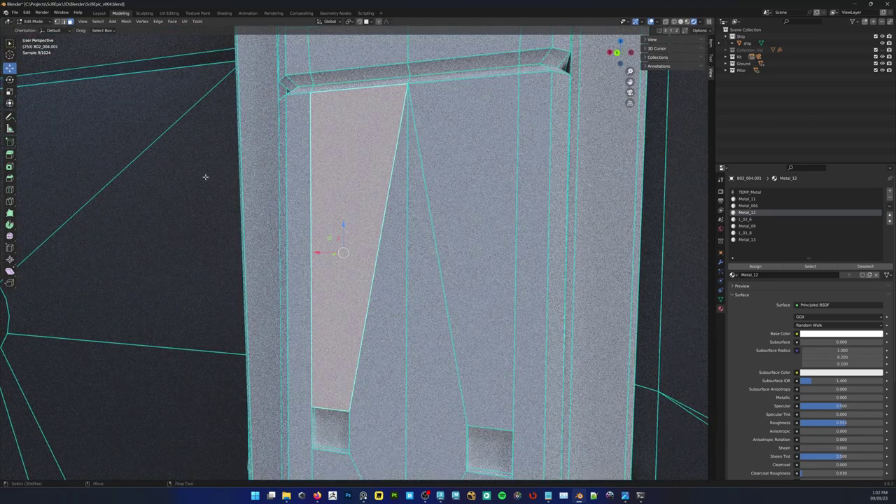
left_click(187, 183)
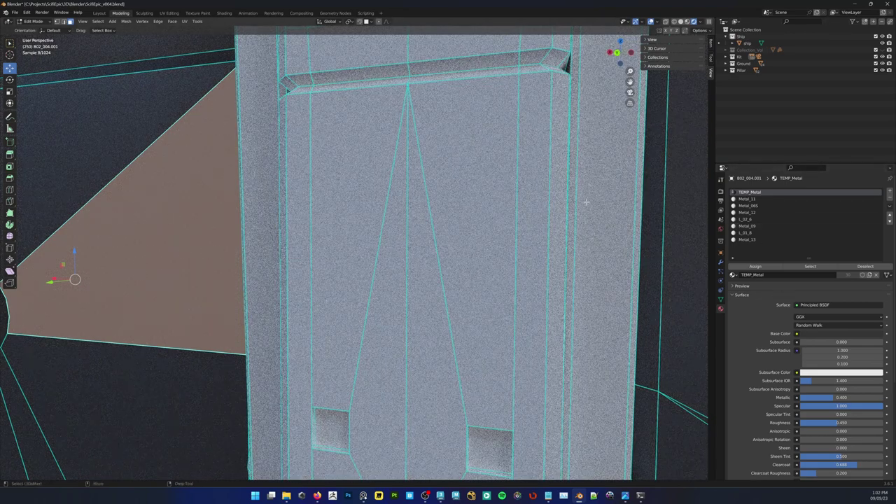
left_click(495, 192)
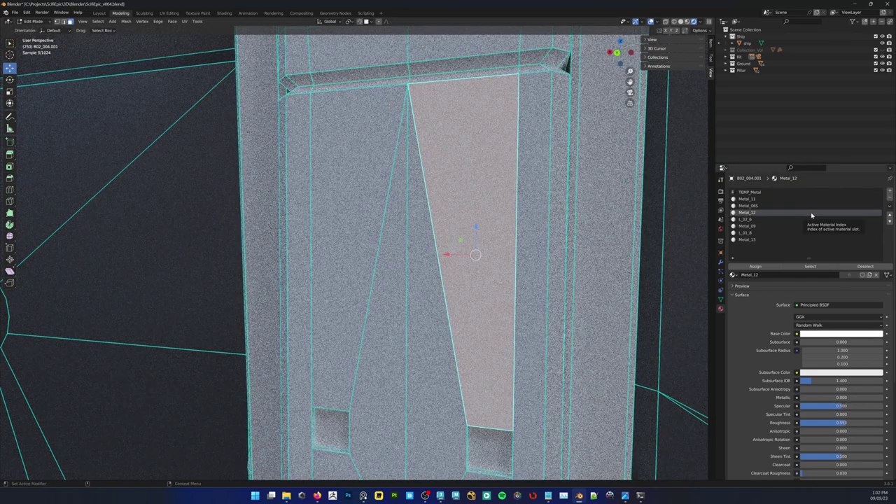
Select all faces assigned to the Metal_12 slot and check where that material is used on the panel
right_click(811, 215)
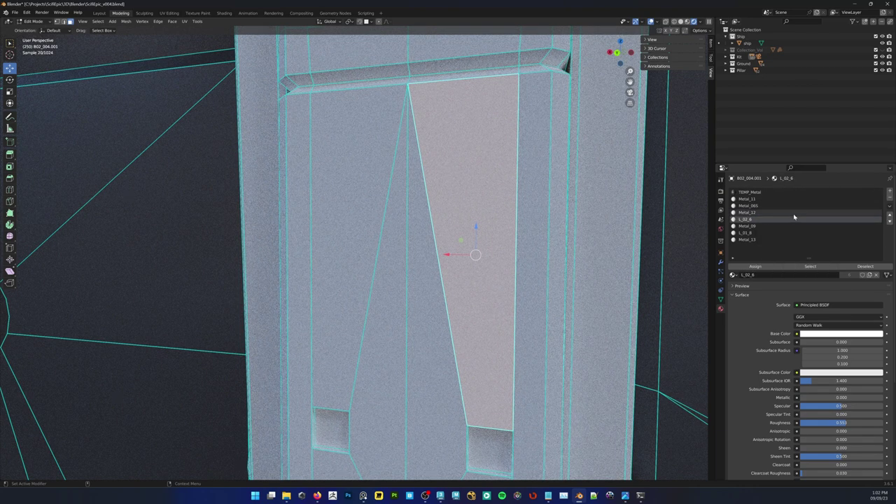
left_click(890, 206)
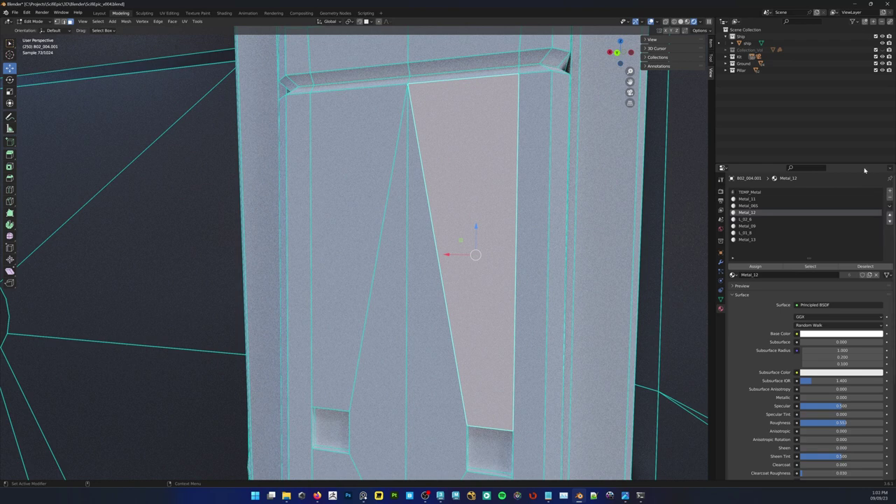
left_click(817, 267)
scroll(431, 250, "down", 12)
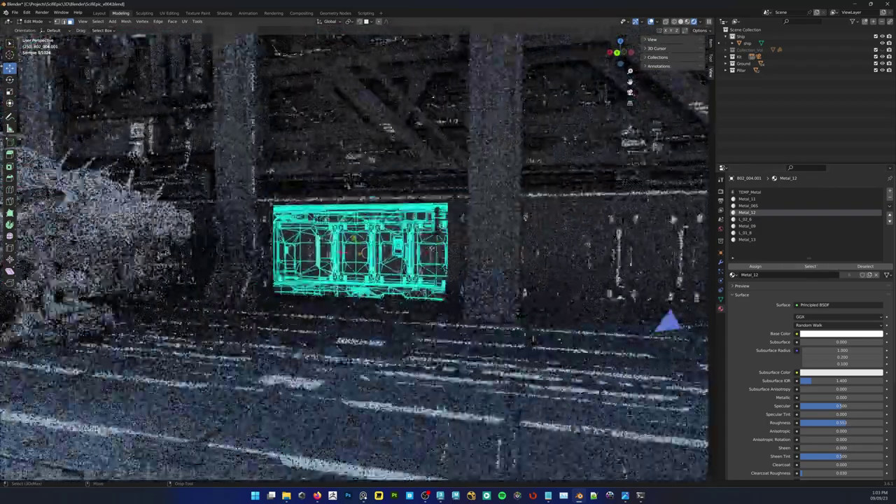
key("KP_Decimal")
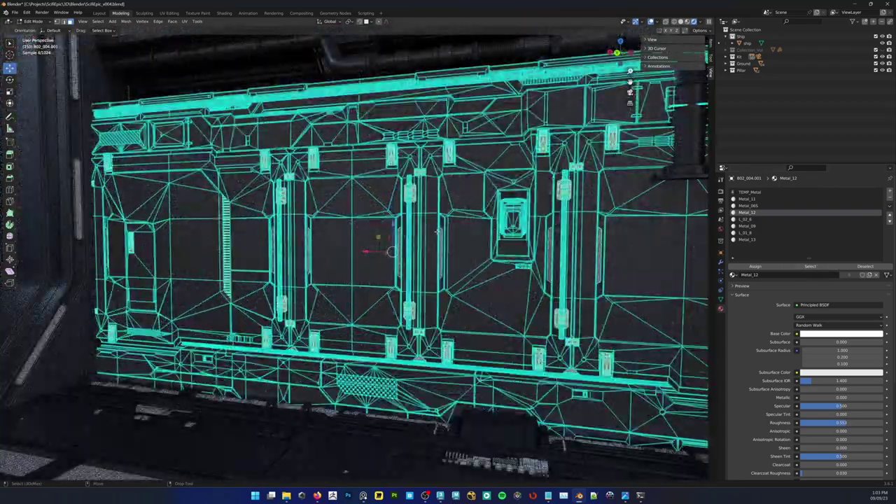
middle_click_drag(438, 231, 410, 232, "alt")
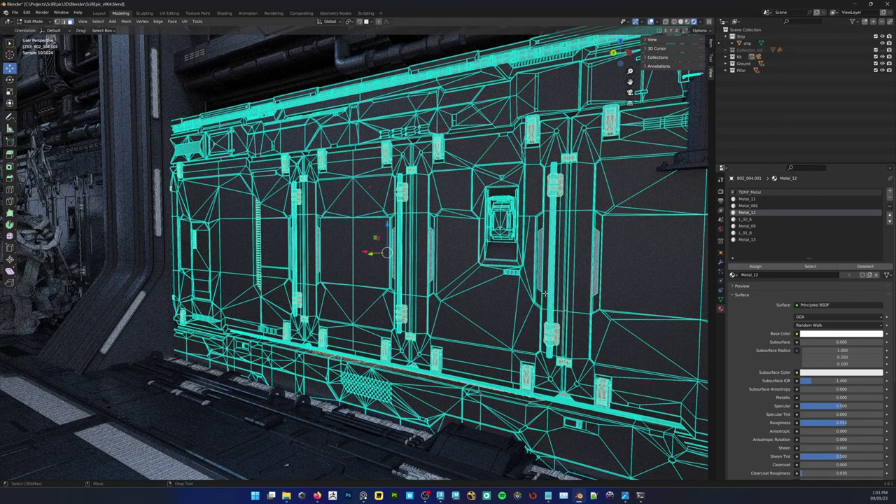
Leave Edit Mode, return to the camera view and hide the panel's wireframe overlay
key("Tab")
key("KP_0")
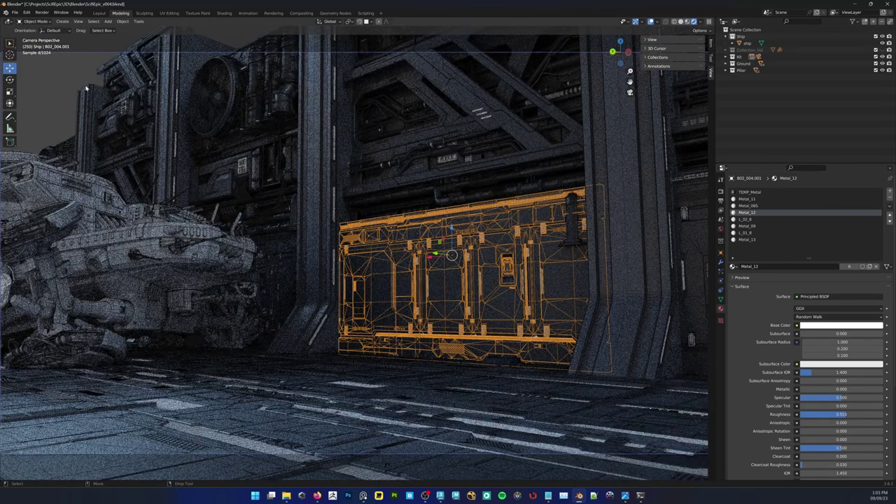
key("alt+5")
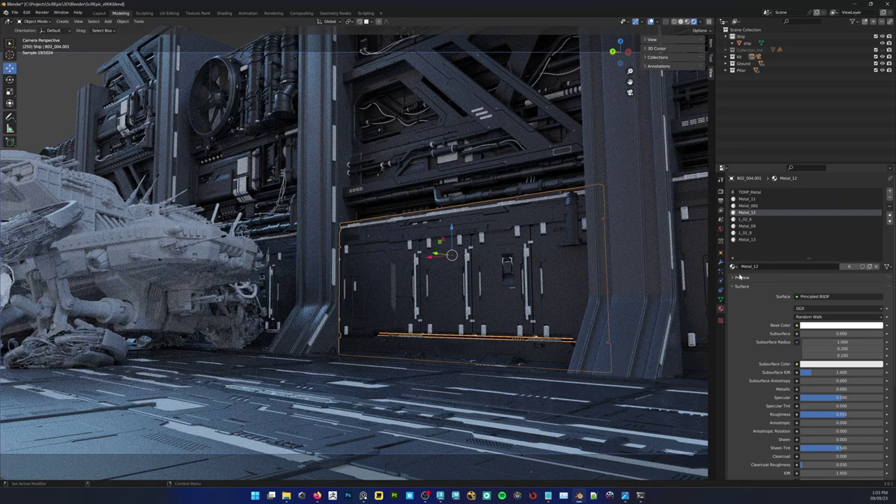
Replace the Metal_12 material in the panel's slot with TEMP_Metal.003
left_click(733, 266)
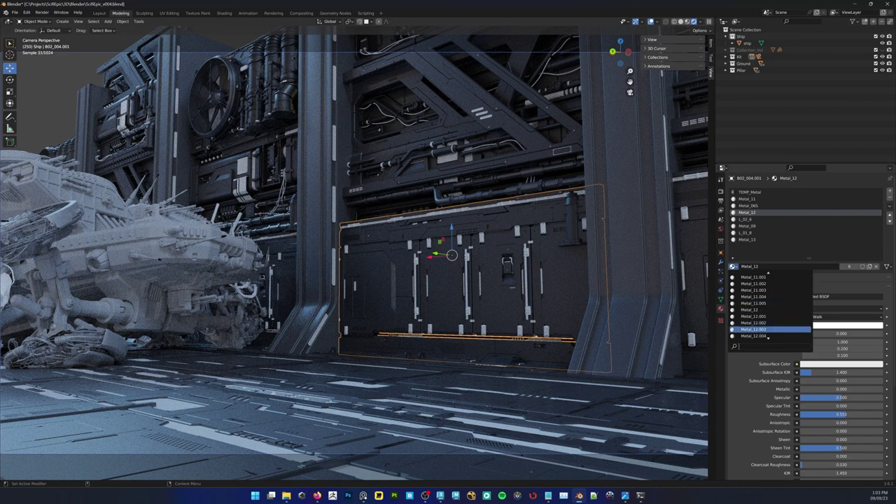
type("temp")
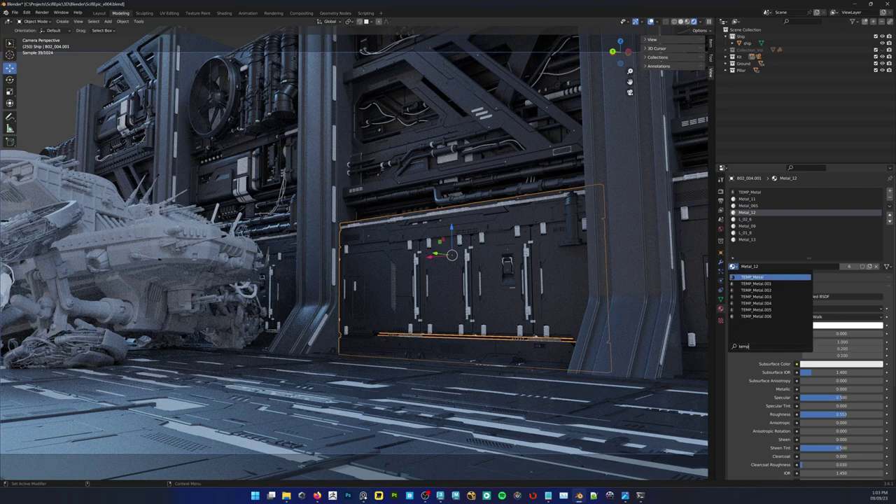
left_click(757, 296)
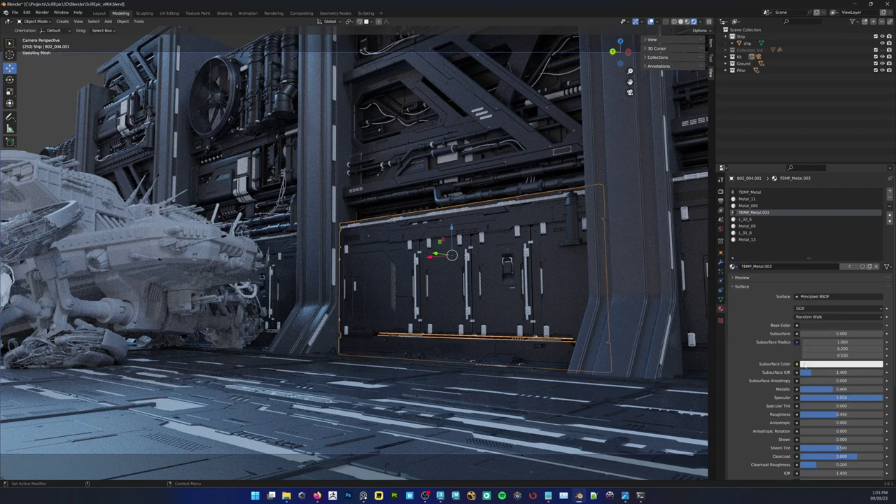
Darken the base colour of TEMP_Metal.003 and set its Metallic to 0.624 and Roughness to 0.607
left_click(805, 364)
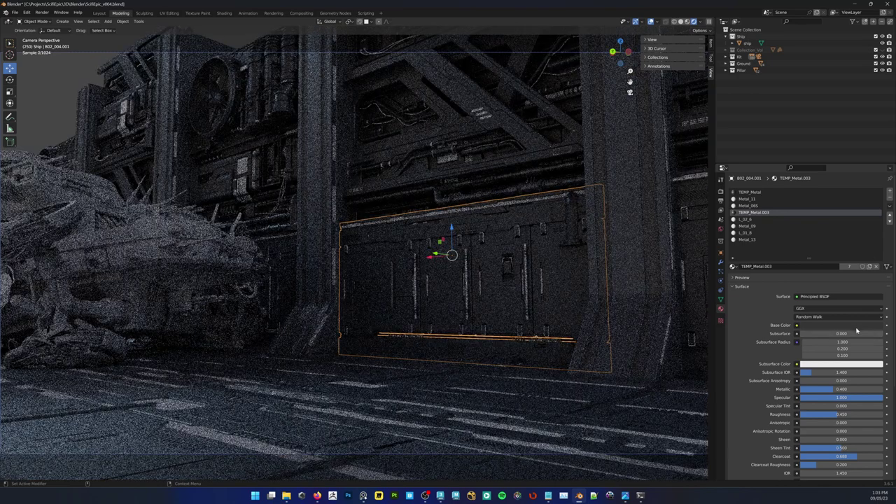
left_click(854, 326)
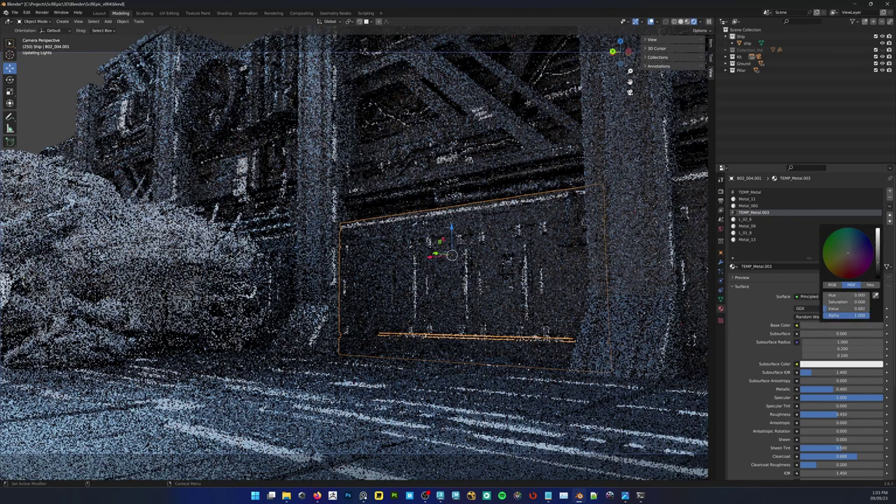
mouse_move(877, 261)
left_mouse_down()
mouse_move(877, 252)
mouse_move(878, 270)
left_mouse_up()
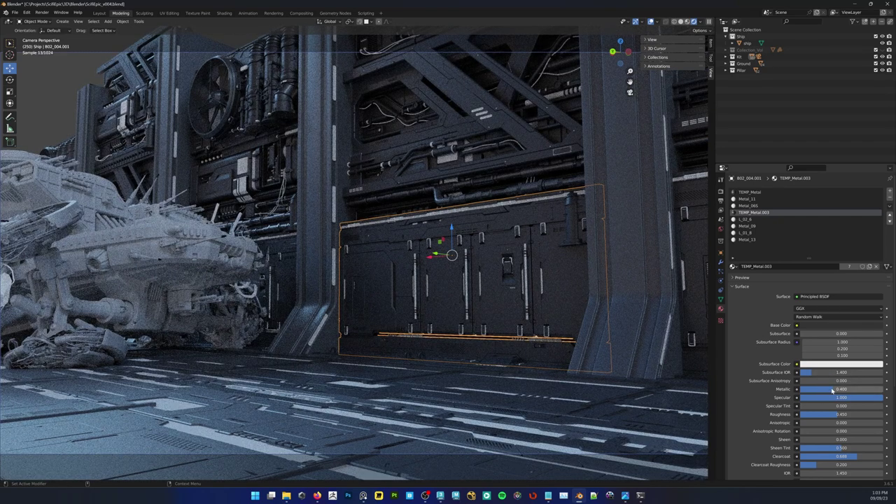
left_click_drag(832, 391, 850, 414)
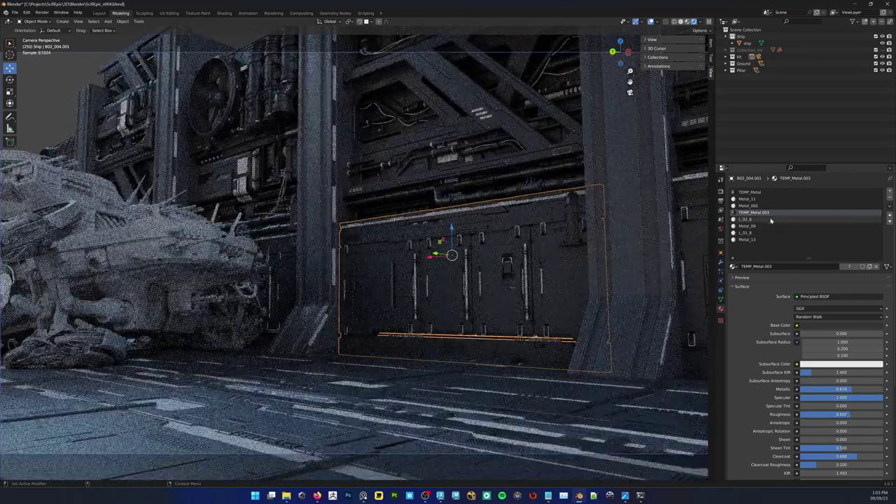
Darken the base colour of the panel's Metal_065 material to near black and set its Metallic to 0.300
left_click(769, 219)
left_click(767, 206)
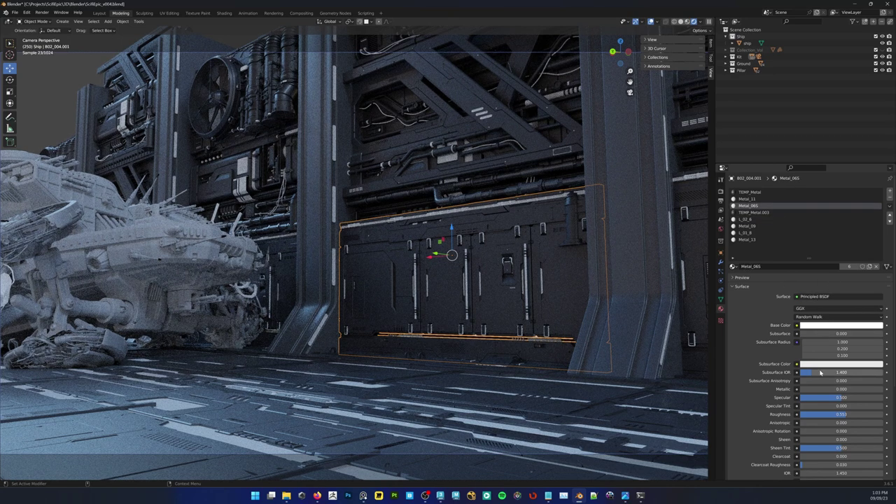
left_click(824, 326)
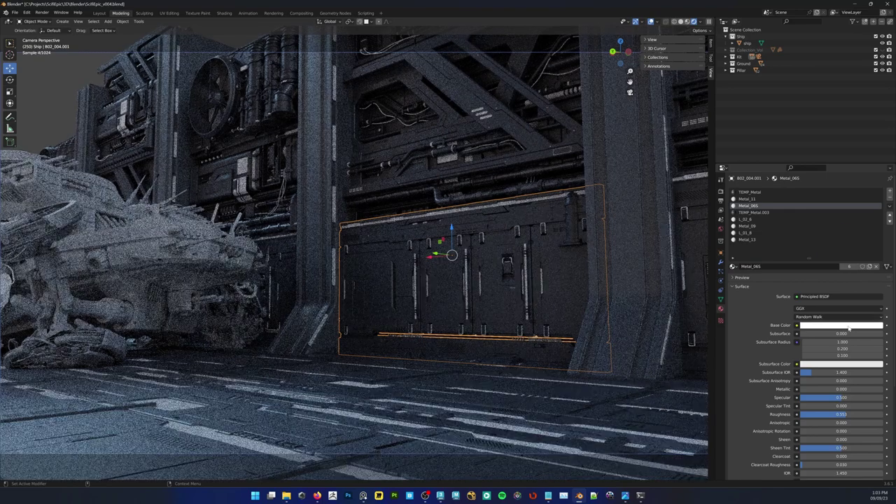
left_click(849, 327)
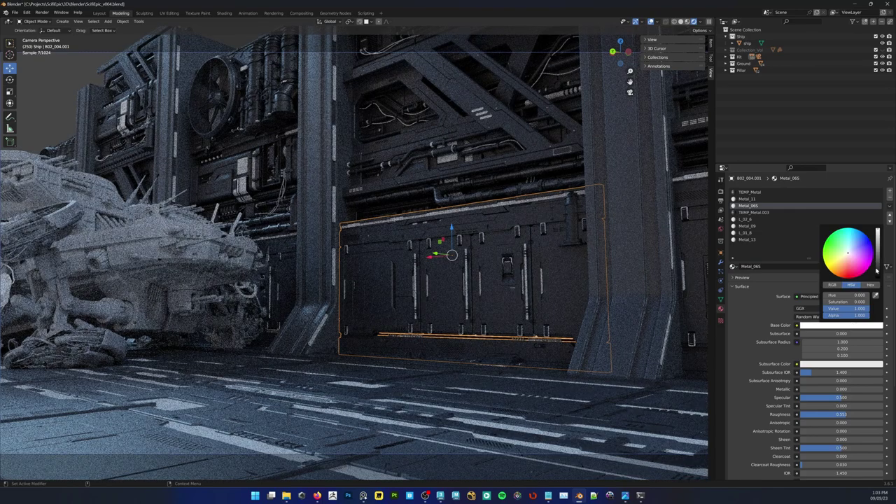
left_click_drag(878, 254, 878, 267)
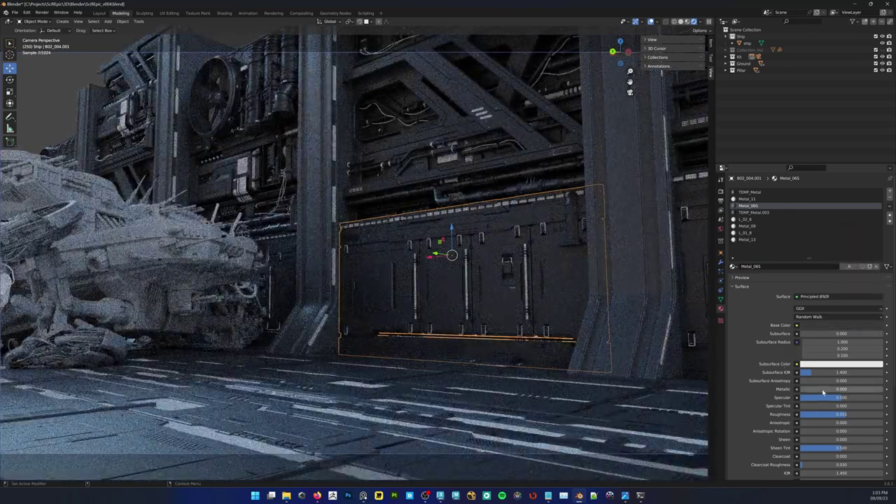
left_click_drag(823, 391, 848, 390)
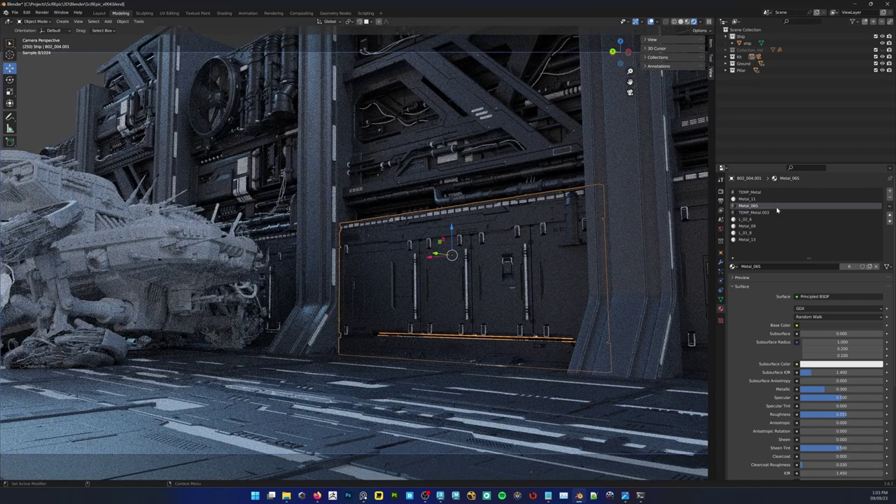
Darken the base colour of the panel's Metal_11 material to near black
left_click(747, 199)
left_click(836, 326)
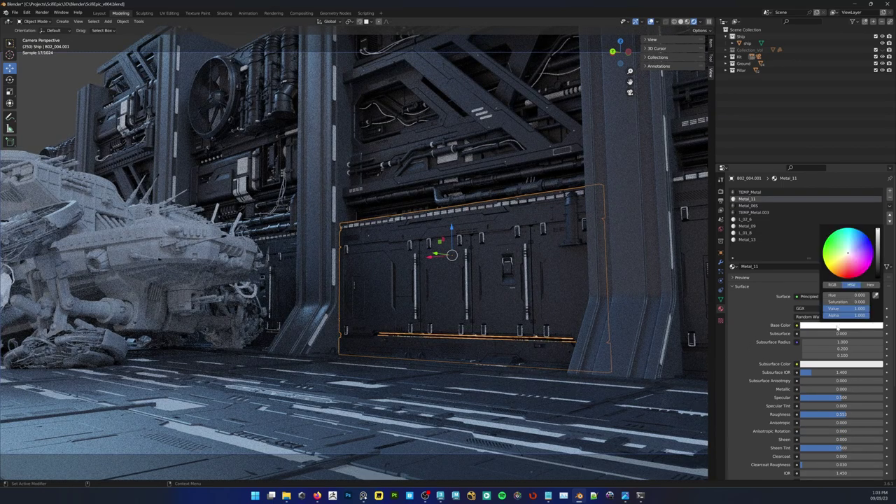
left_click(879, 270)
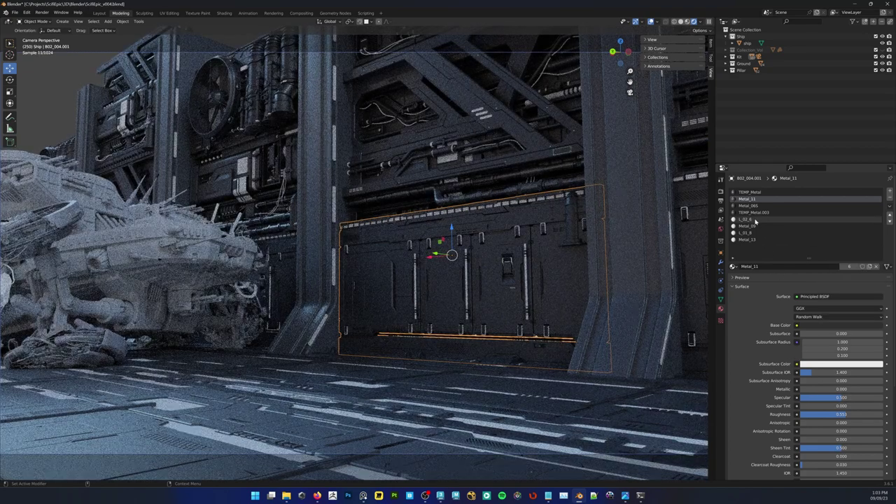
Change the base colour of the panel's Metal_09 material to mid grey and set its Specular to 0.615
left_click(747, 226)
left_click(853, 326)
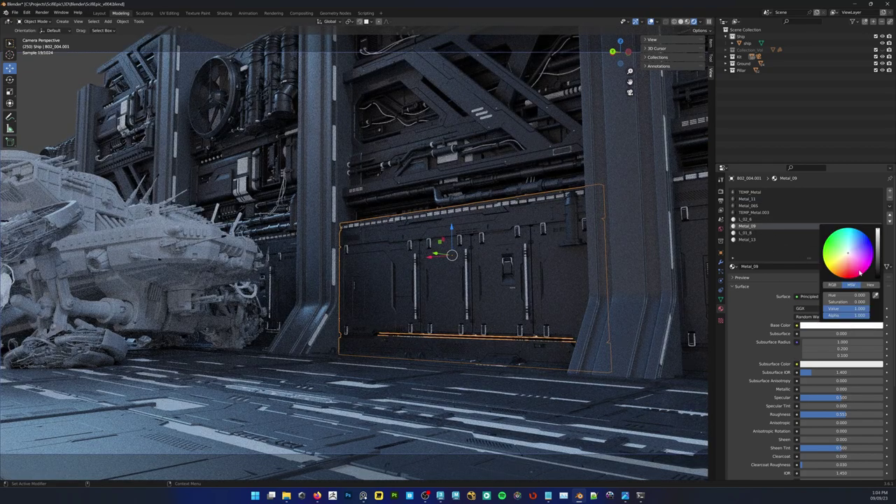
left_click(879, 273)
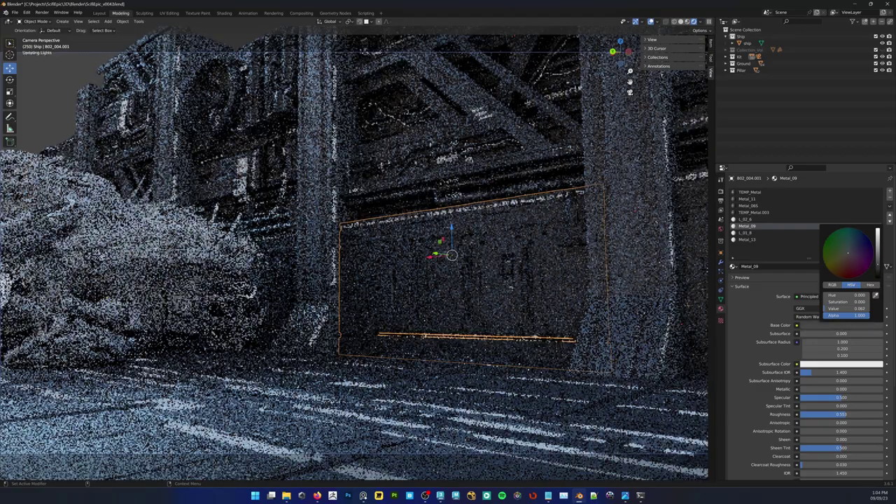
left_click_drag(877, 264, 878, 255)
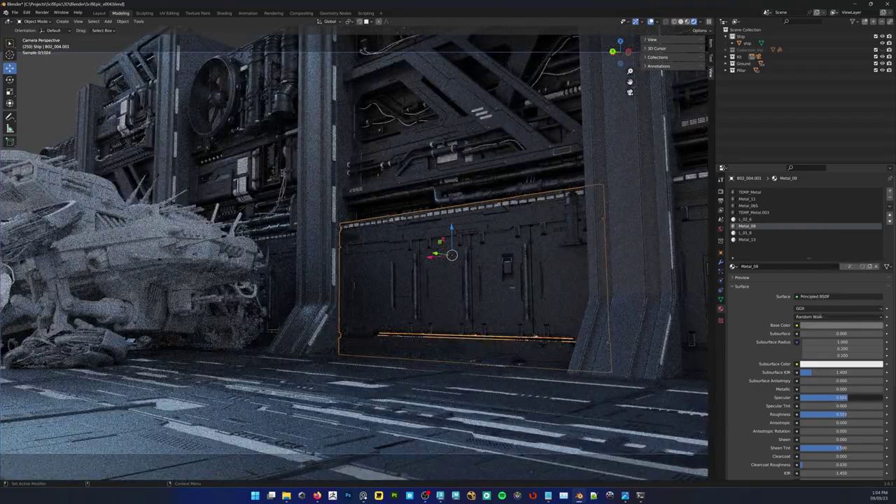
left_click_drag(847, 398, 851, 398)
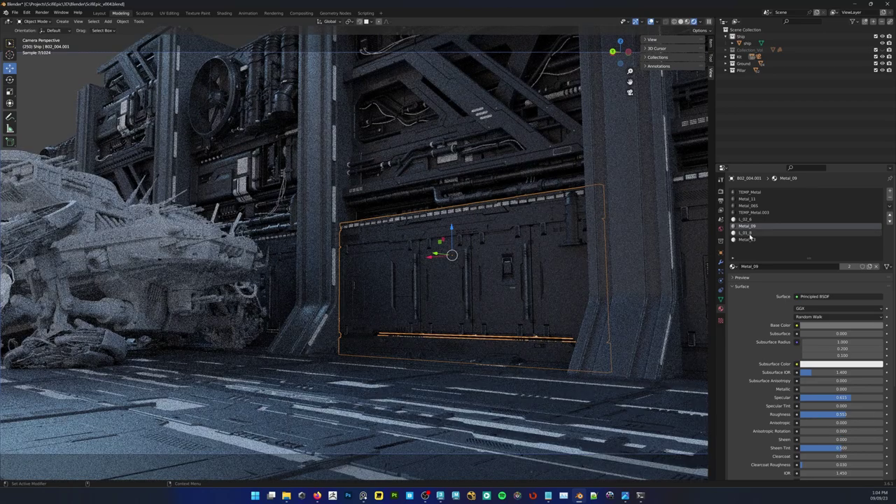
Change the base colour of the panel's Metal_13 material to mid grey and deselect the panel
left_click(749, 240)
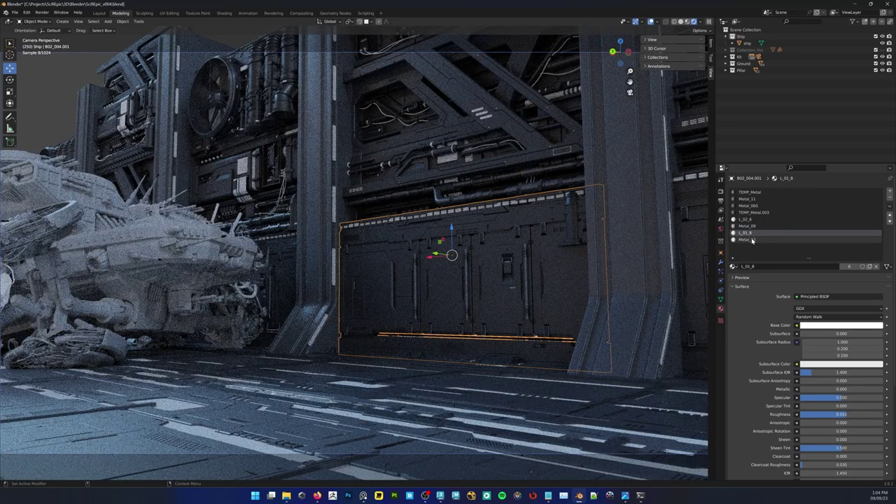
left_click(836, 326)
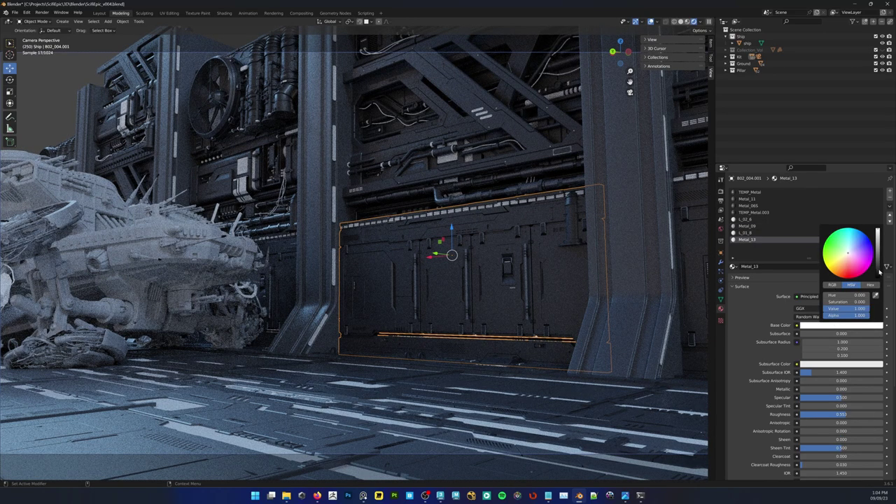
left_click_drag(880, 271, 879, 265)
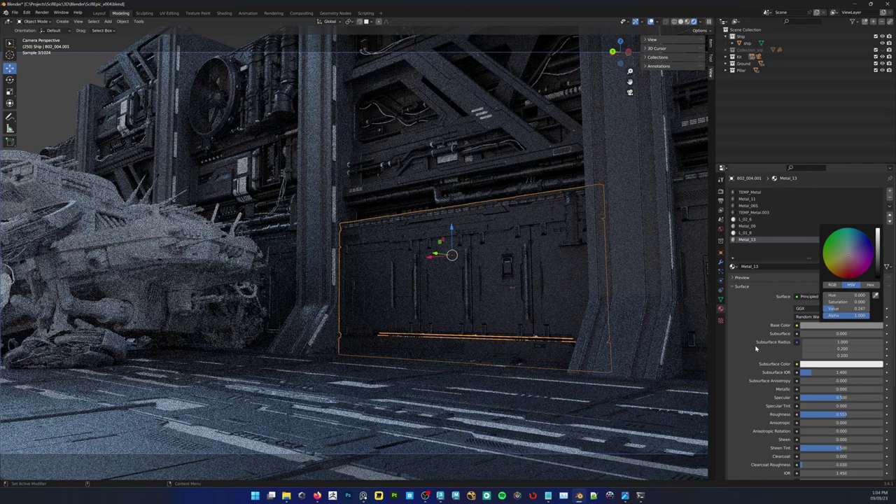
left_click(37, 90)
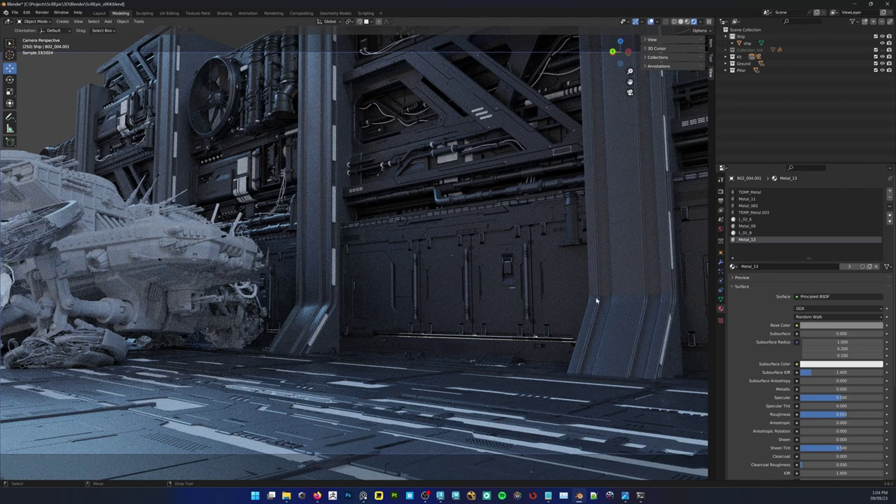
Select the piped wall section F02_006.001 and give its Metal_16.001 material a dark purple base colour
left_click(447, 161)
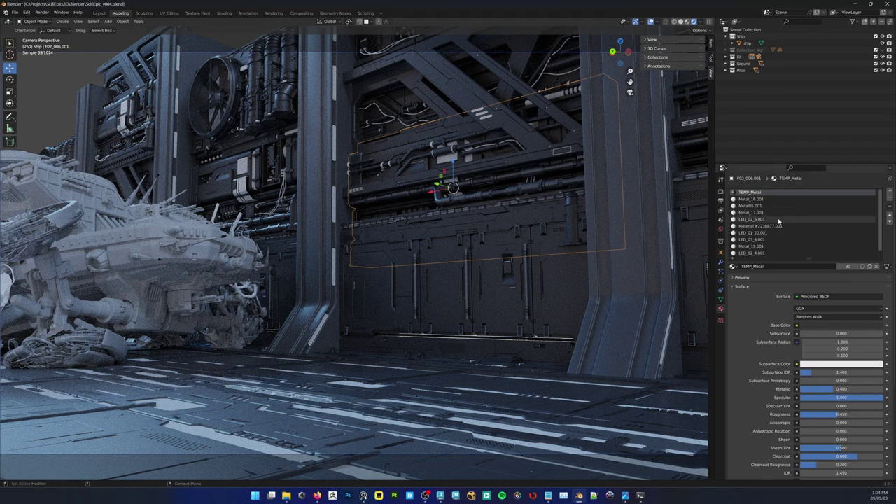
scroll(777, 218, "down", 1)
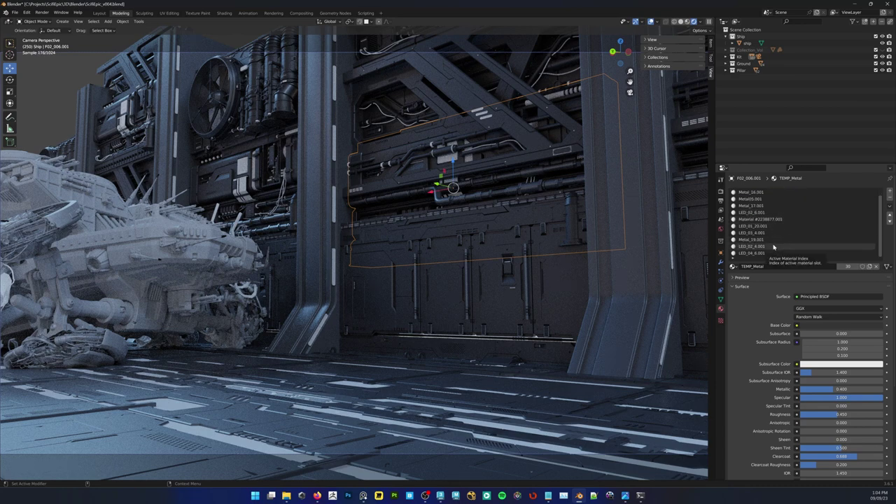
scroll(773, 241, "up", 1)
key("Tab")
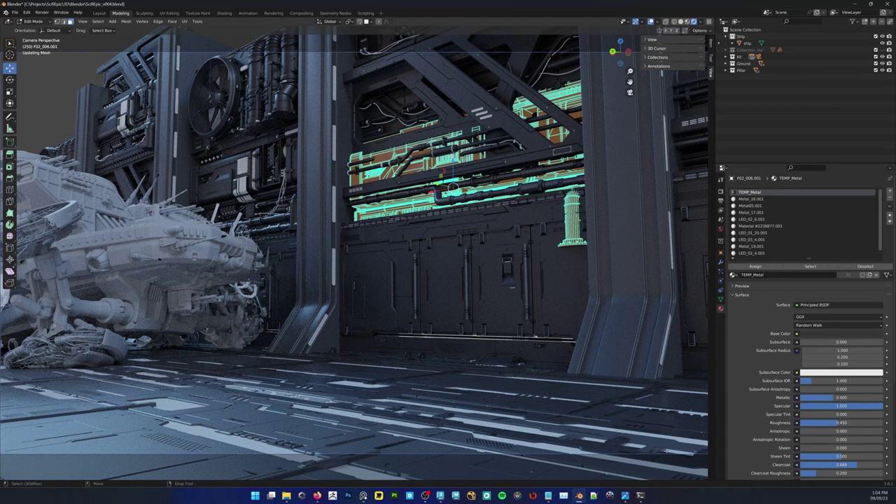
left_click(763, 198)
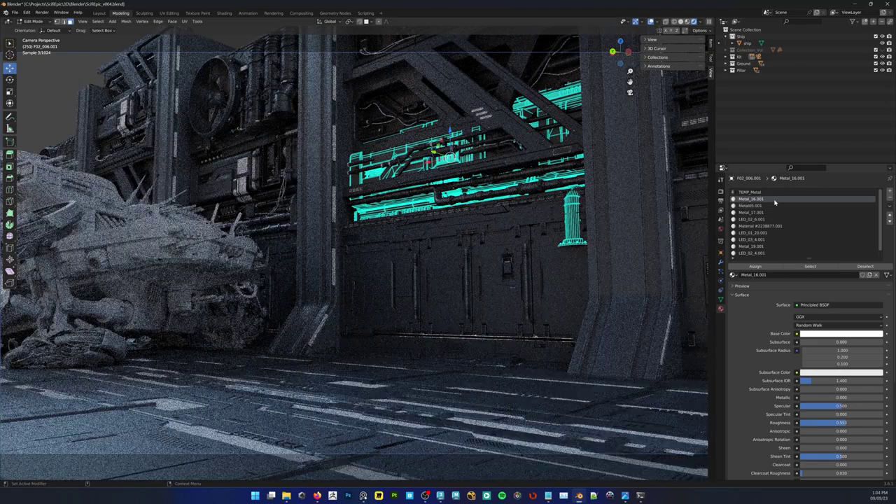
key("Tab")
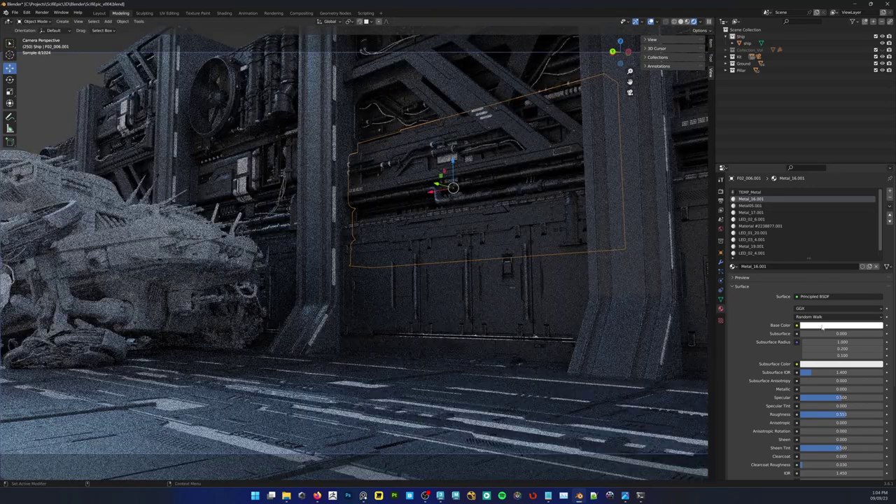
left_click(822, 327)
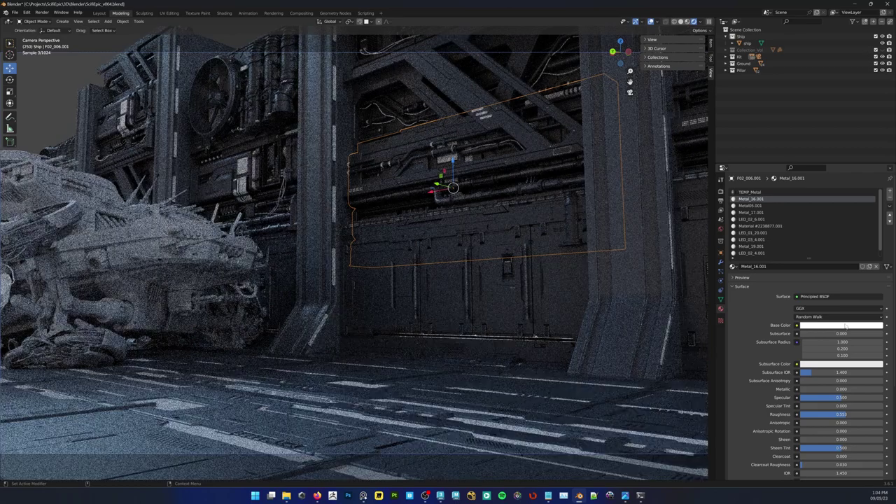
left_click(845, 327)
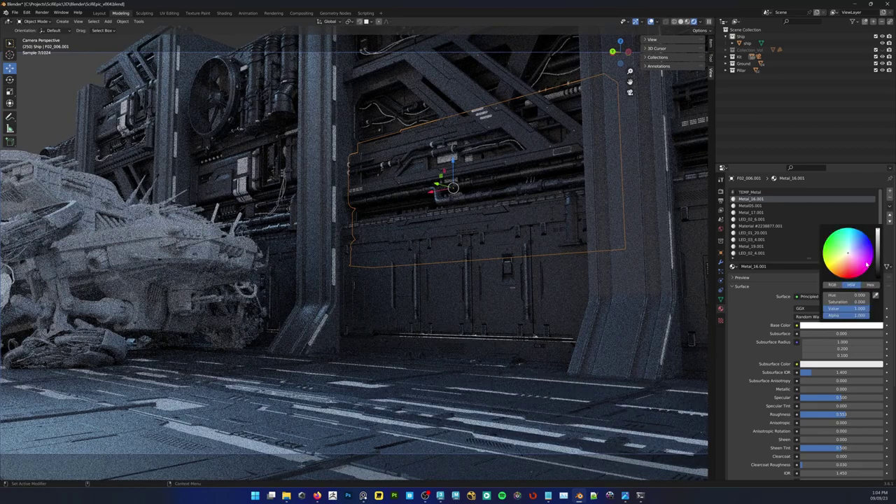
left_click(865, 264)
left_click_drag(855, 249, 879, 268)
left_click(878, 267)
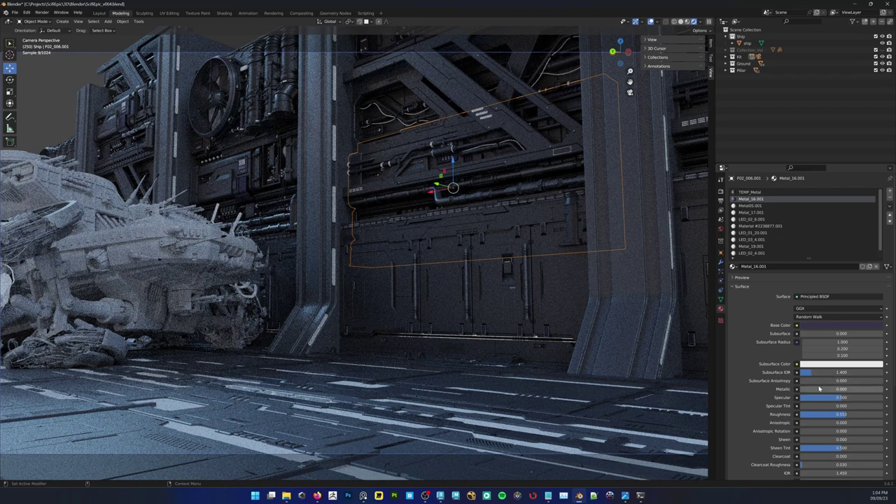
Set Metal_16.001's Metallic to 0.821, Specular and Clearcoat to 1.000 and Clearcoat Roughness to 0.2, and deselect the section
left_click_drag(819, 389, 883, 398)
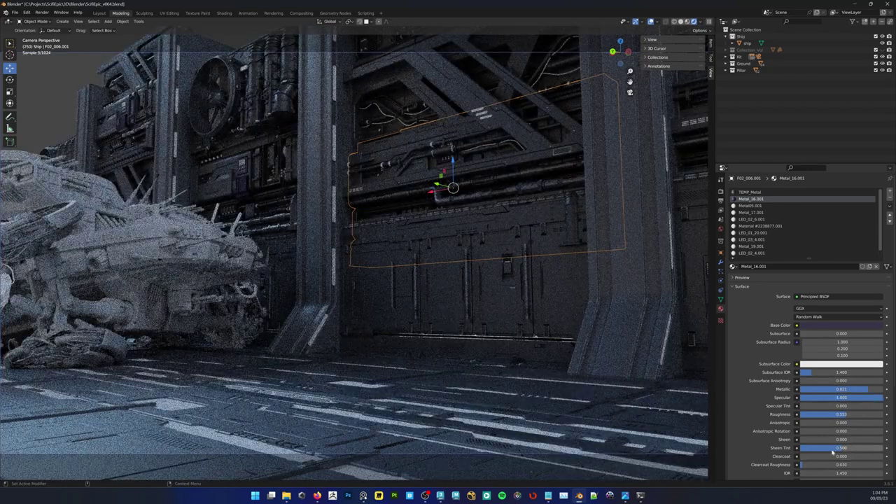
left_click_drag(818, 457, 884, 456)
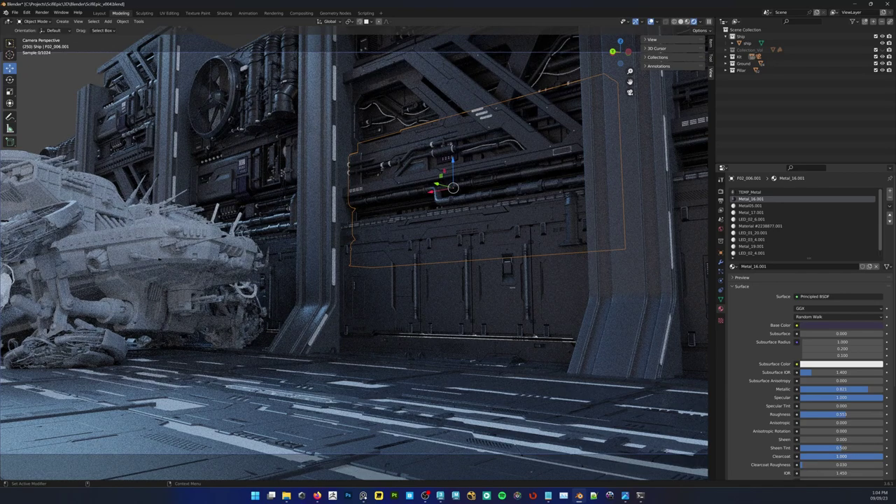
left_click(818, 464)
type("0.2")
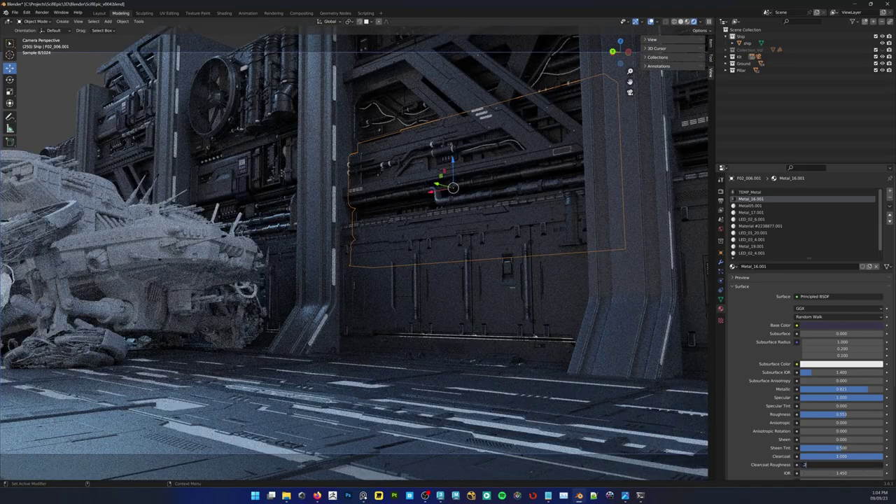
key("Return")
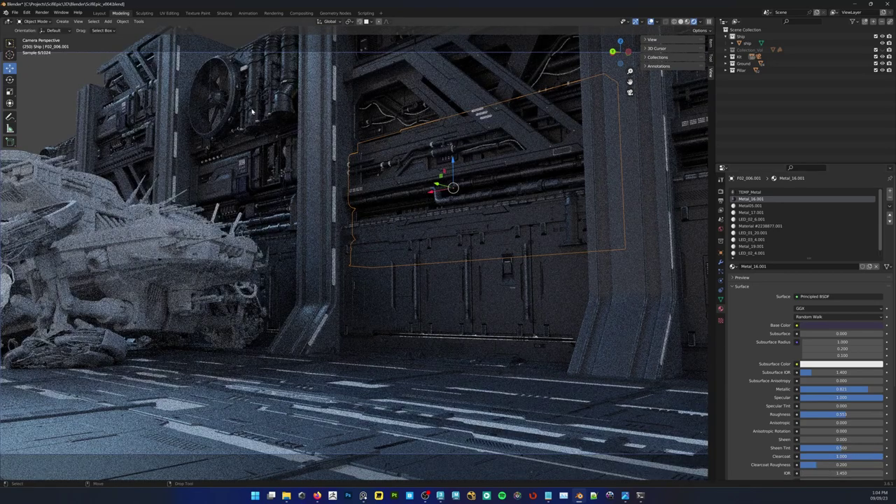
key("alt+a")
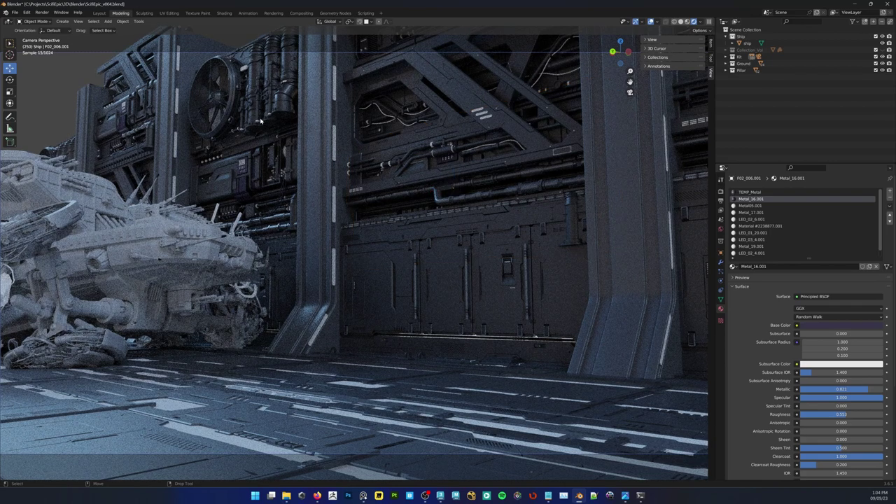
Select the diagonally braced section E04_07.001 and give its Metal_04 material a pale warm yellow base colour, Metallic 0.482 and Specular 0.982
left_click(486, 119)
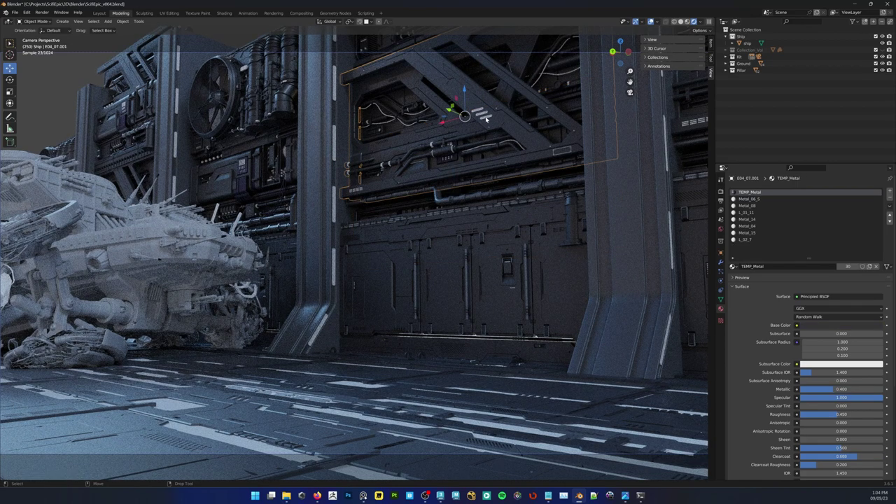
key("Tab")
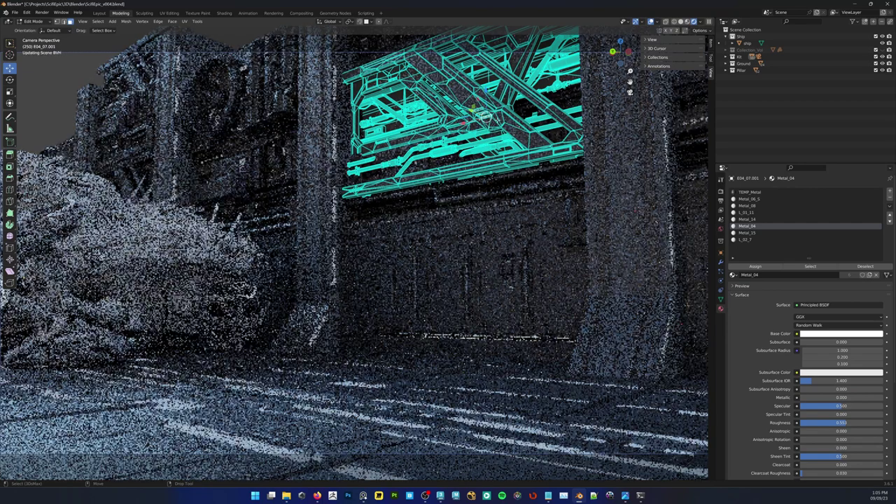
key("Tab")
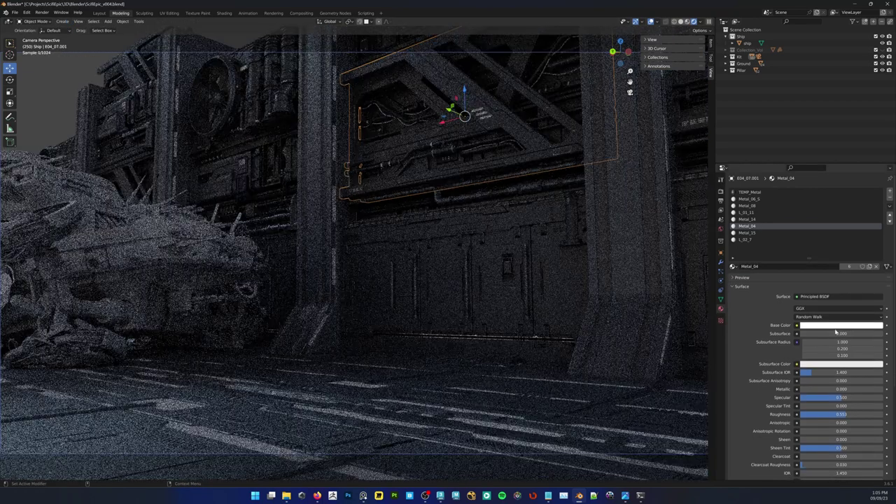
left_click(836, 326)
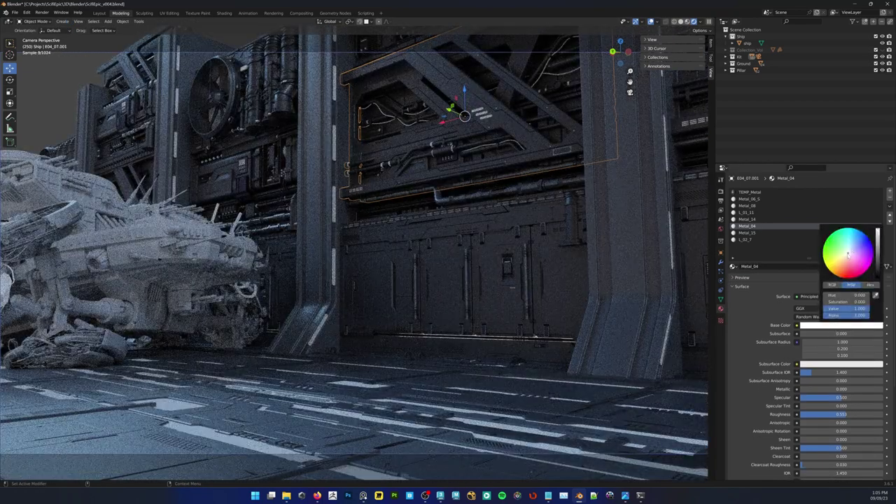
left_click_drag(847, 256, 843, 260)
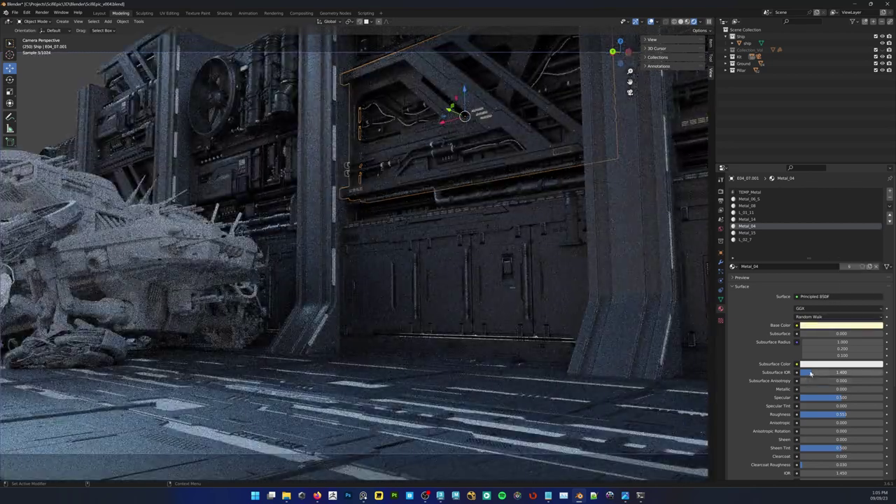
left_click_drag(817, 390, 865, 398)
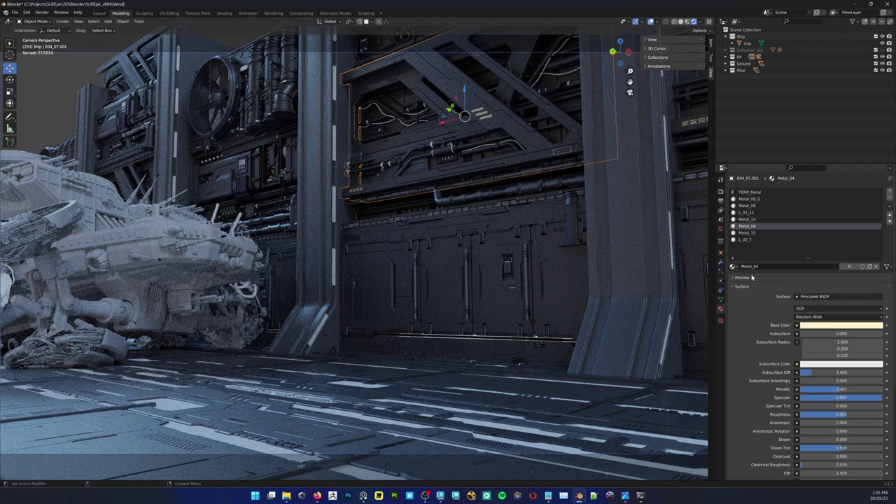
scroll(775, 355, "down", 2)
scroll(775, 355, "down", 5)
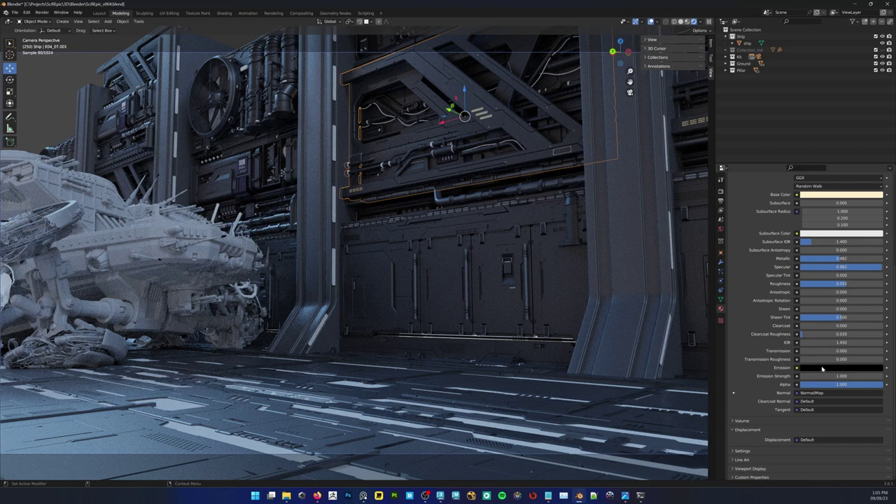
Sample Metal_04's pale yellow base colour into its Emission, set Emission Strength to 10, deselect the section and save the file
left_click(827, 369)
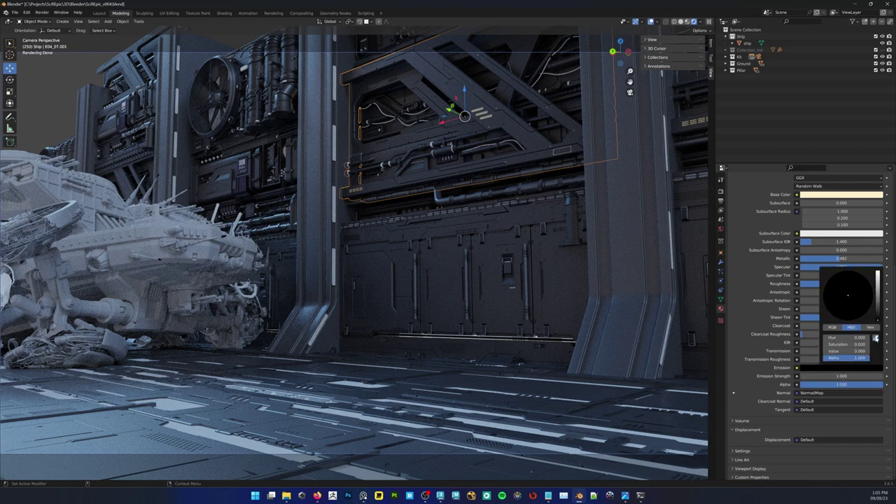
left_click(875, 338)
left_click(848, 195)
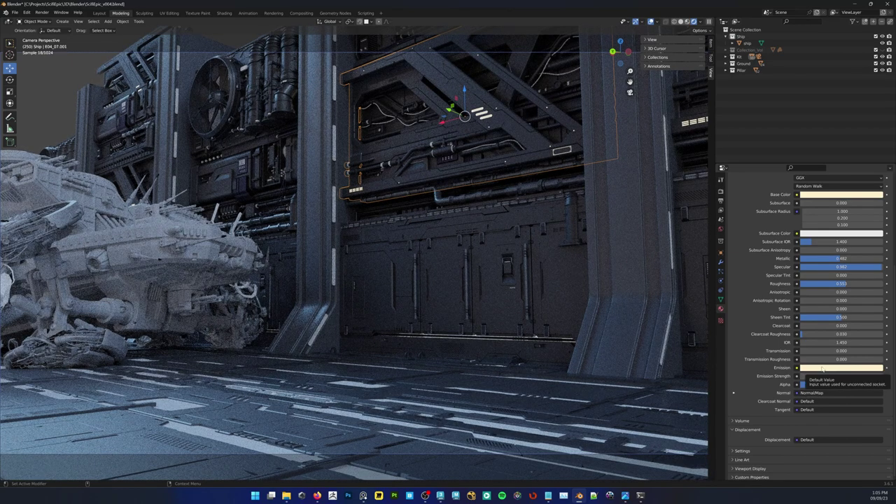
left_click(820, 378)
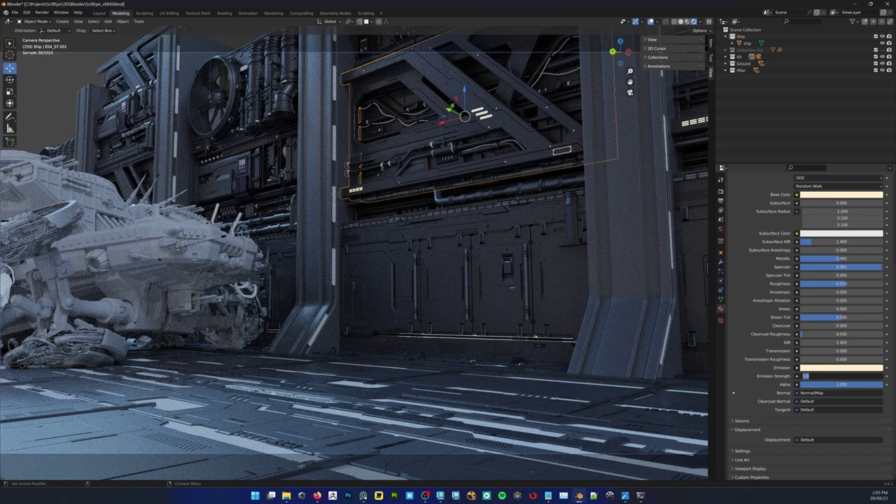
type("10")
key("Return")
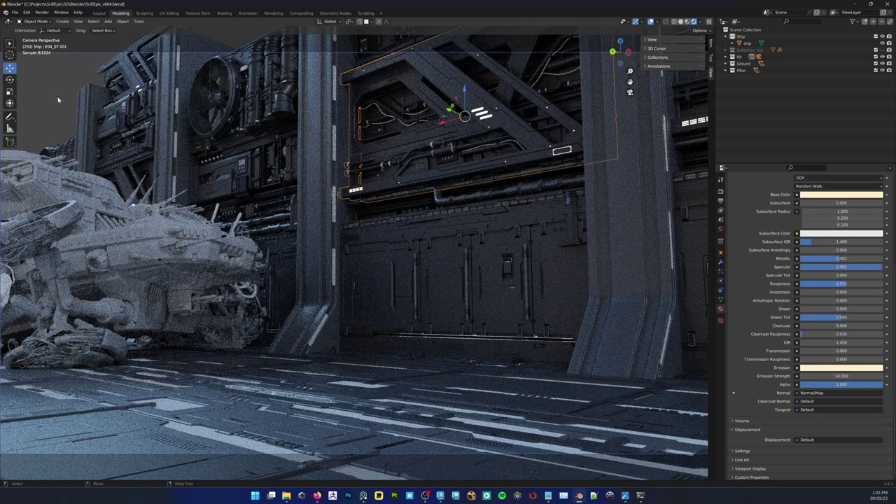
key("alt+a")
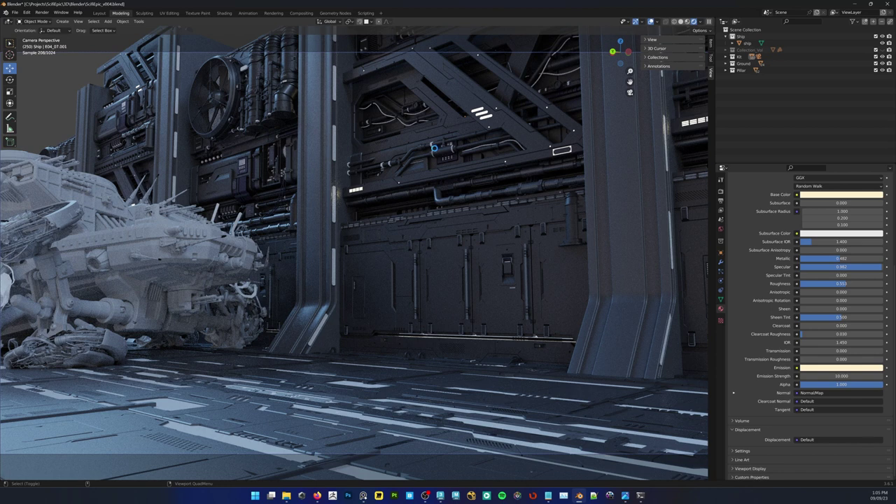
key("ctrl+s")
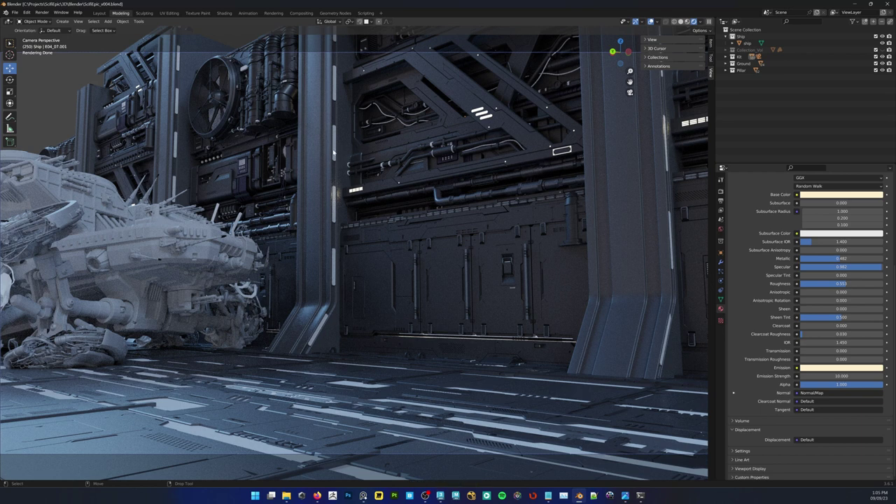
Pick the cable faces on the diagonally braced section E04_07.001 and change their Metal_14 base colour to light red
left_click(476, 150)
key("Tab")
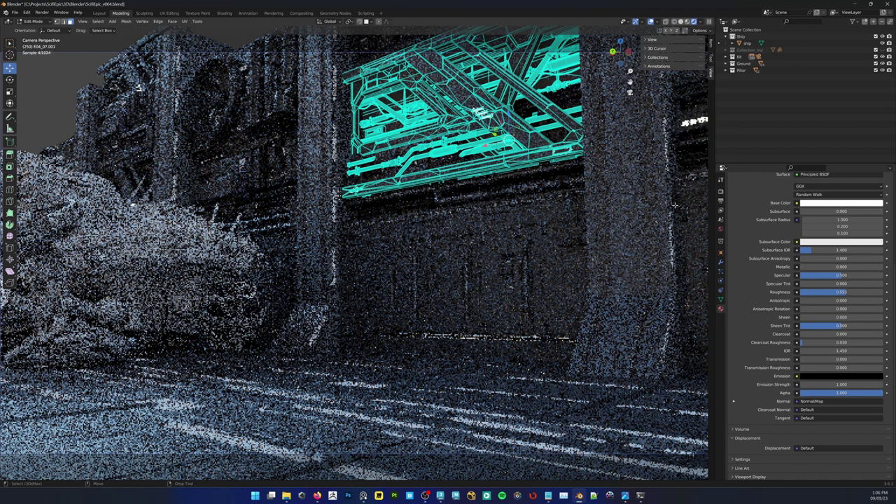
scroll(801, 263, "up", 3)
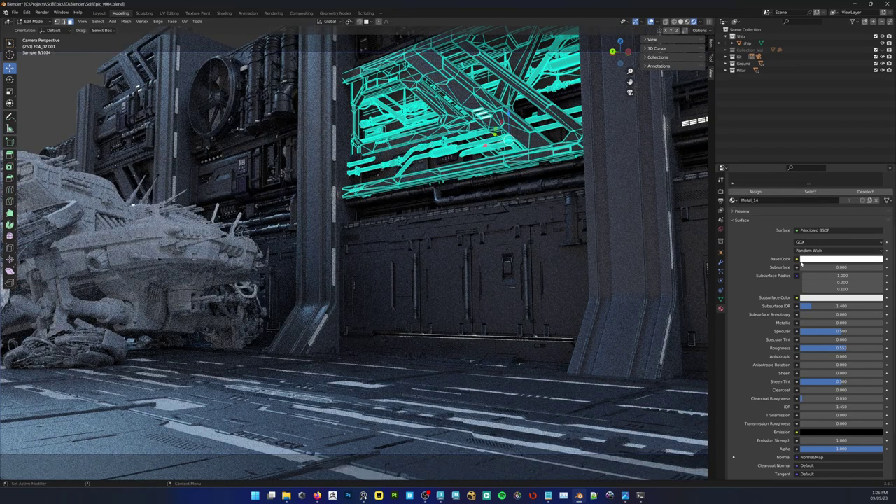
left_click(809, 259)
left_click_drag(861, 190, 866, 191)
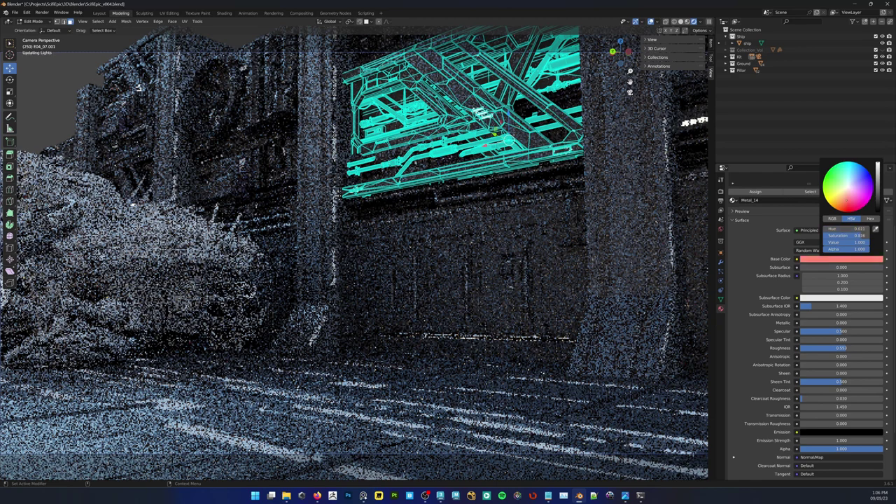
key("Tab")
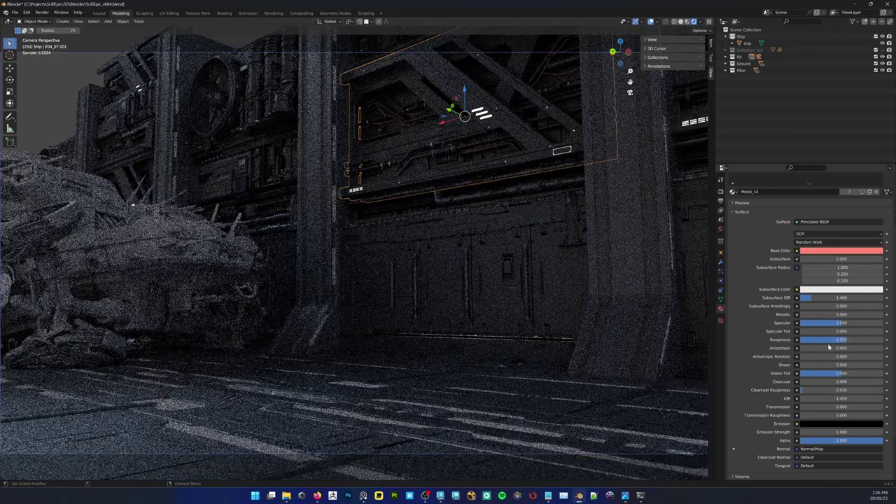
Copy Metal_14's light red base colour into its Emission and set Emission Strength to 10
scroll(797, 374, "down", 3)
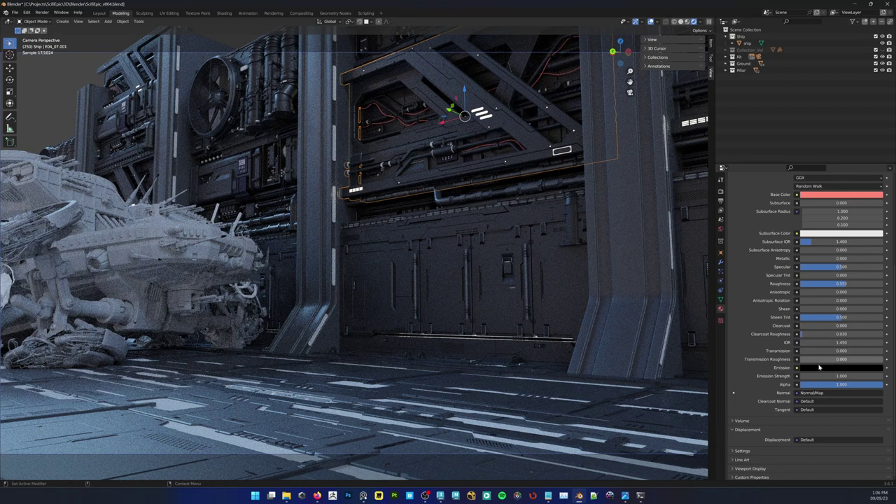
left_click(819, 368)
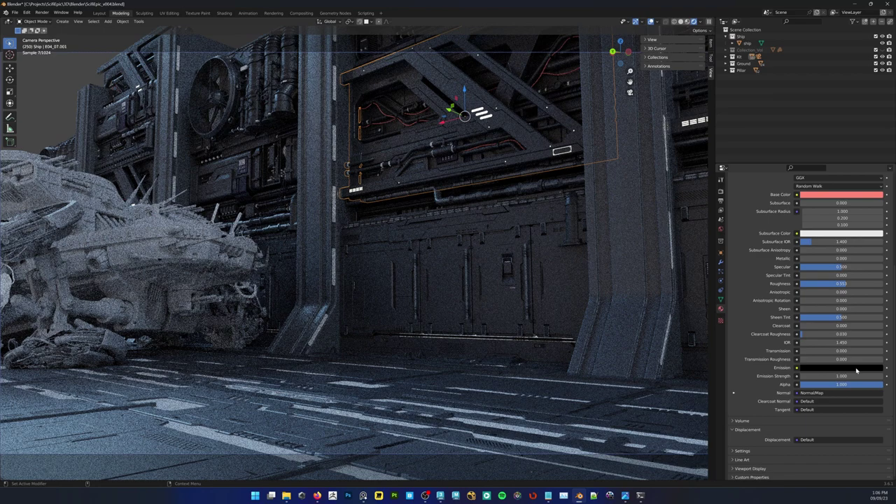
left_click(855, 369)
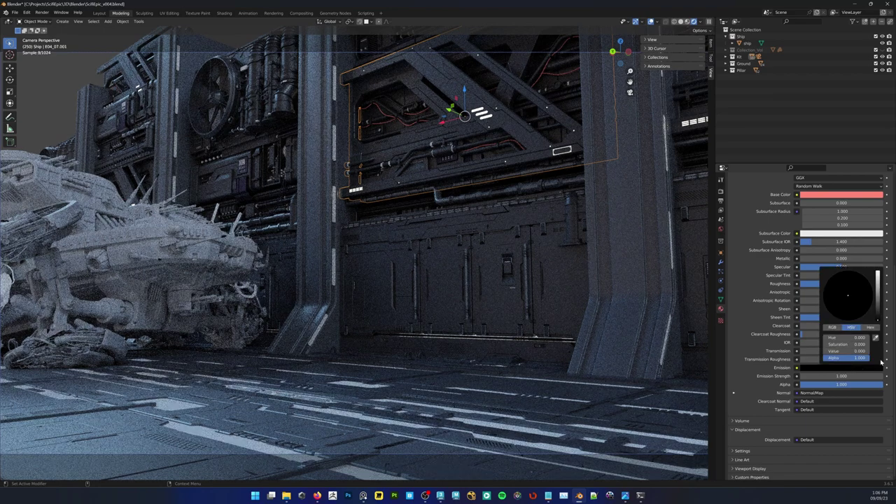
left_click_drag(862, 194, 840, 367)
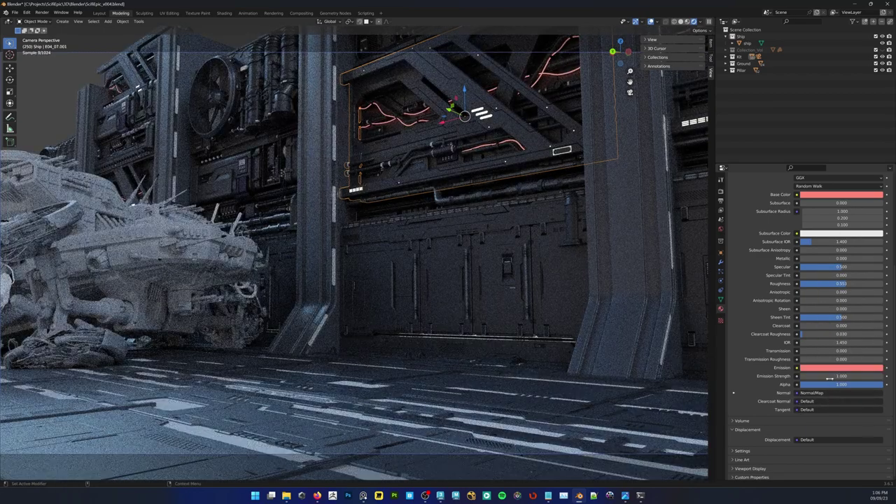
left_click(832, 376)
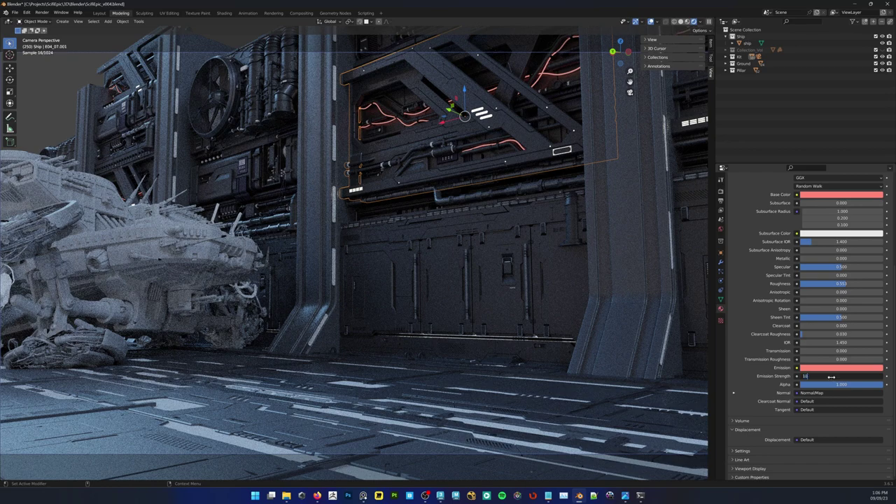
type("10")
key("Return")
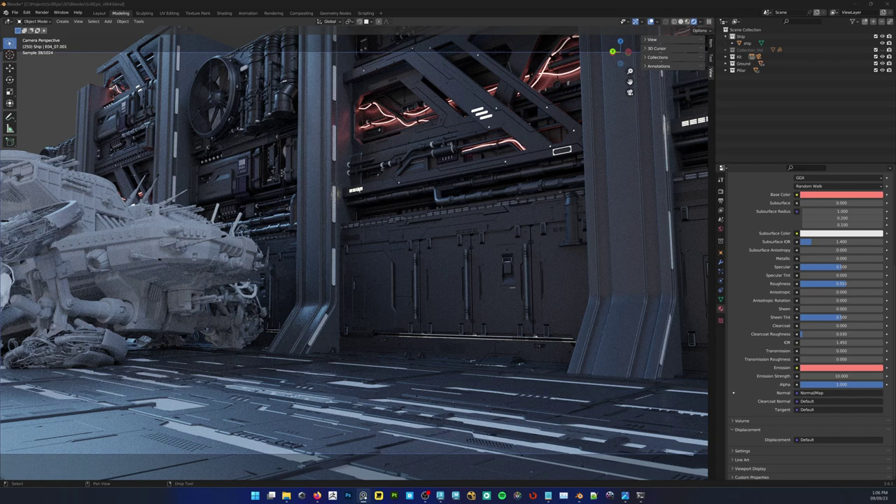
Examine the small light slots at the lower end of the braced section and check which material their faces use
left_click(360, 192)
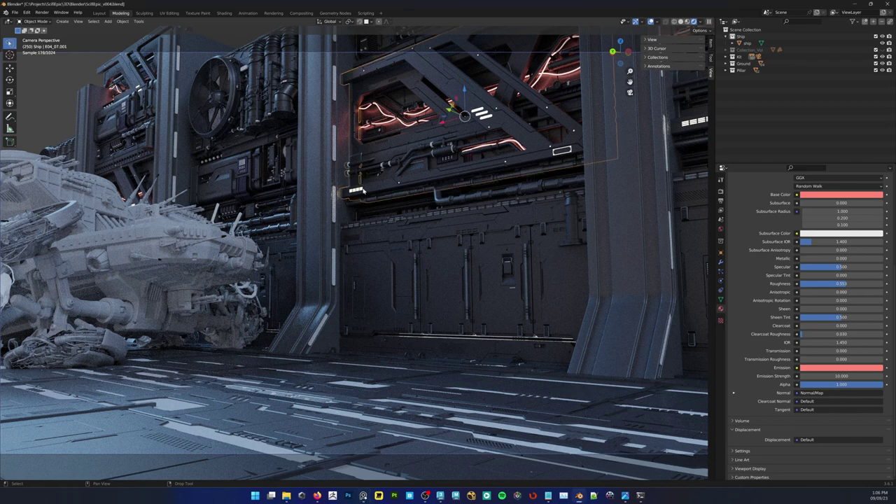
key("Tab")
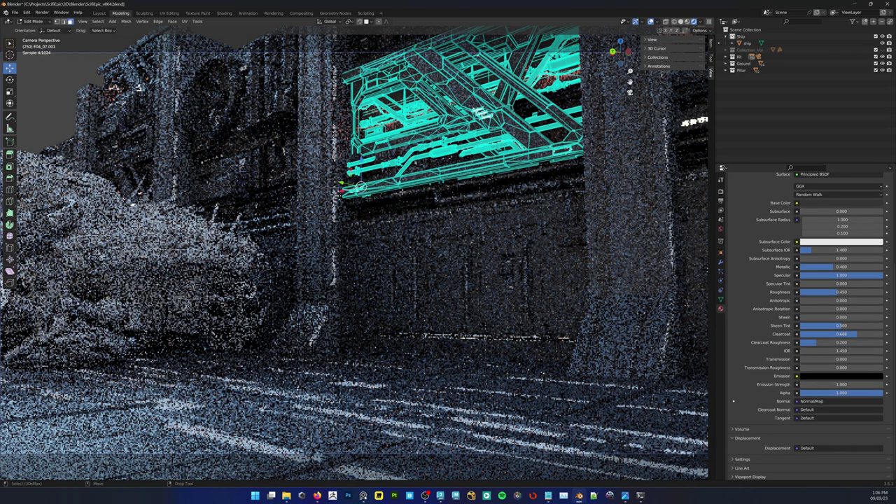
scroll(782, 258, "up", 3)
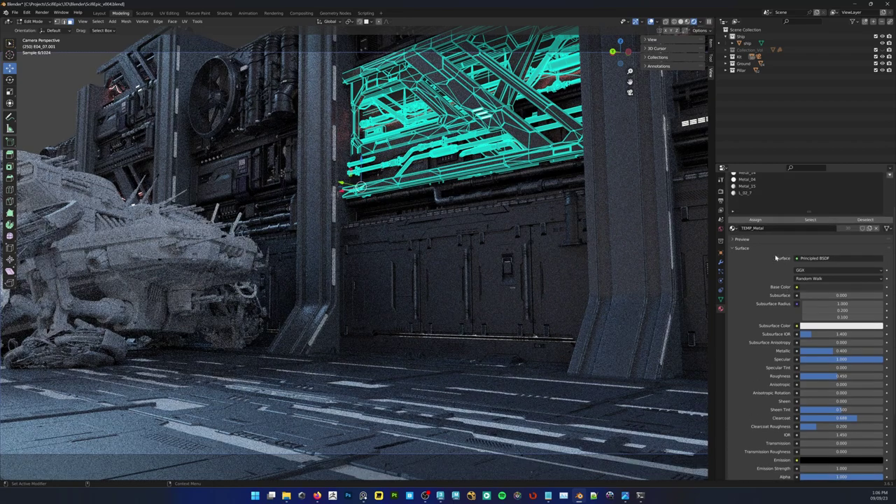
scroll(776, 259, "up", 3)
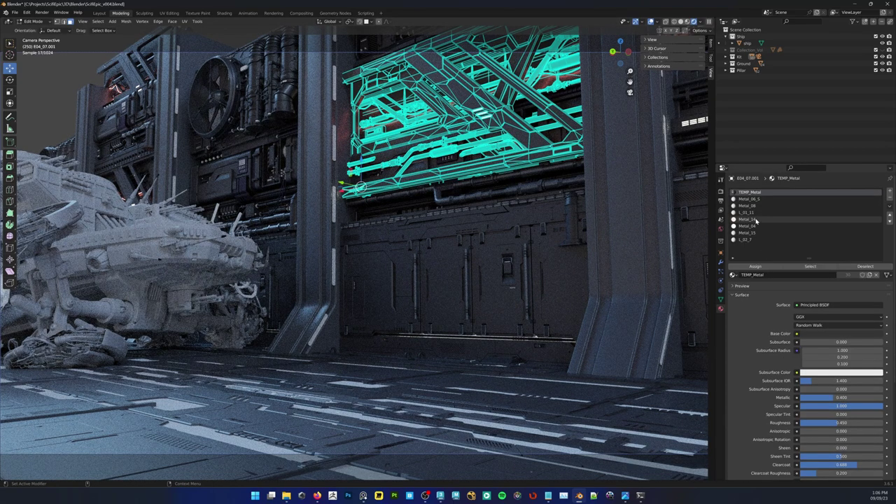
key("KP_Decimal")
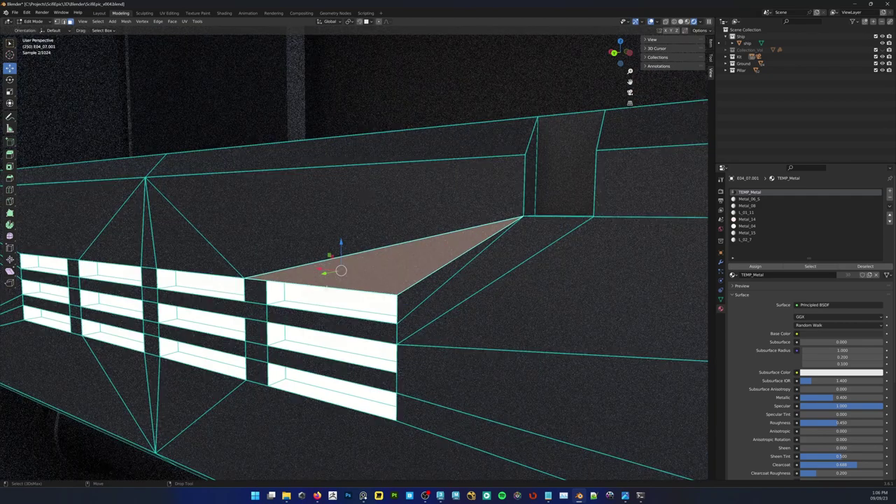
left_click(329, 294)
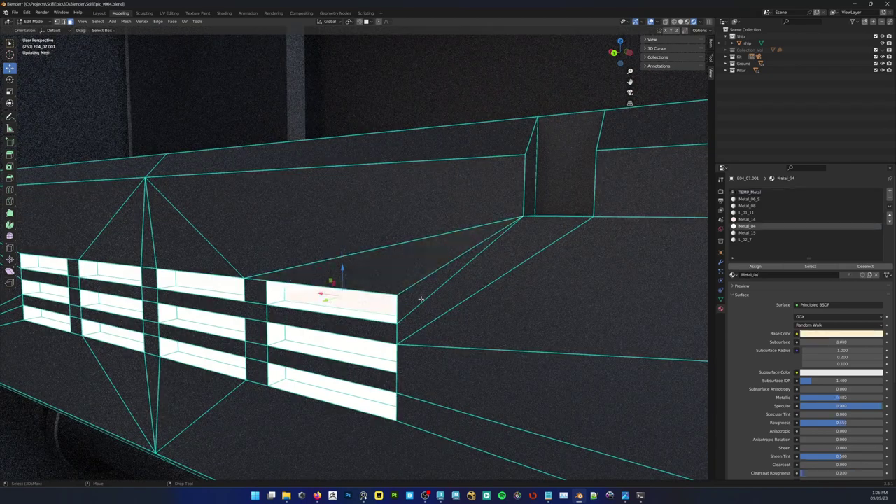
scroll(442, 298, "down", 3)
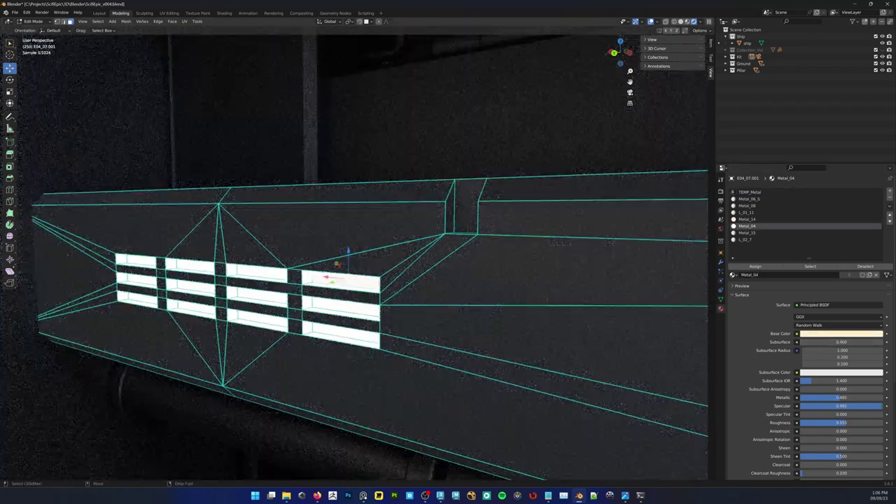
middle_click_drag(442, 298, 448, 308)
left_click(336, 304)
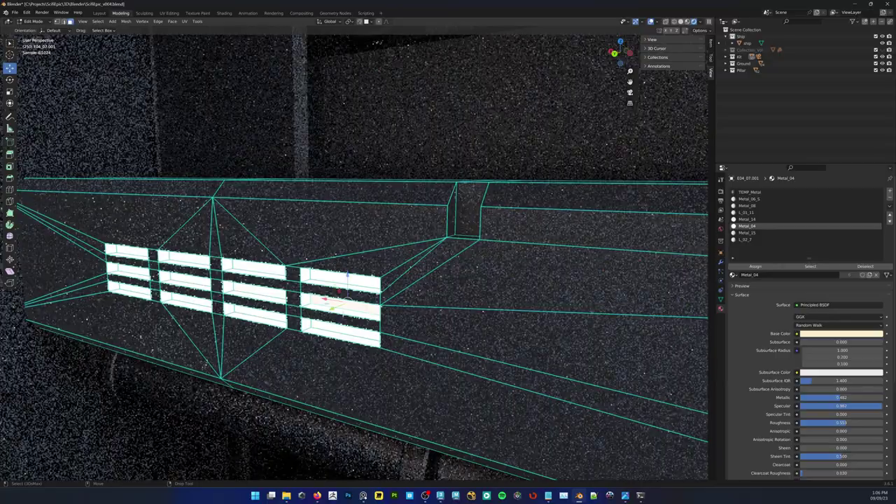
left_click(342, 314)
key("Tab")
Pick the collar on the braced section's upper pipe and change the base colour of its Metal_06_S material to light grey
scroll(429, 259, "down", 8)
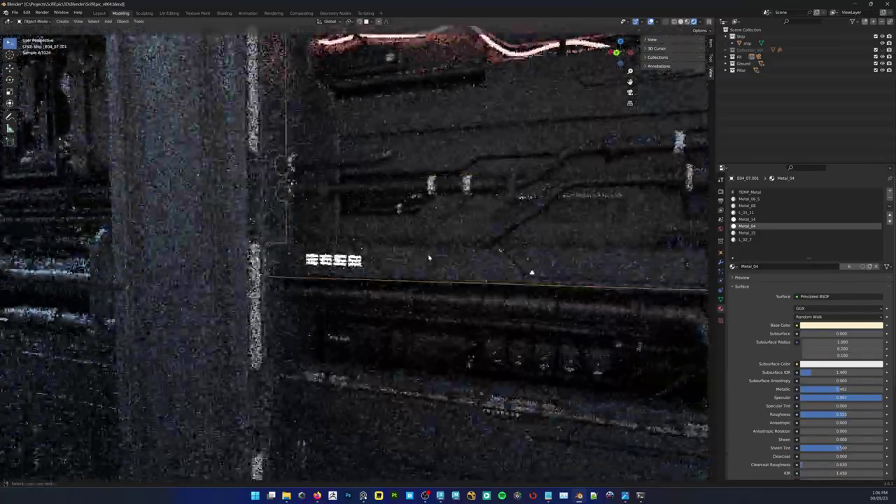
left_click_drag(429, 258, 456, 236, "alt")
right_click_drag(455, 235, 487, 187, "alt")
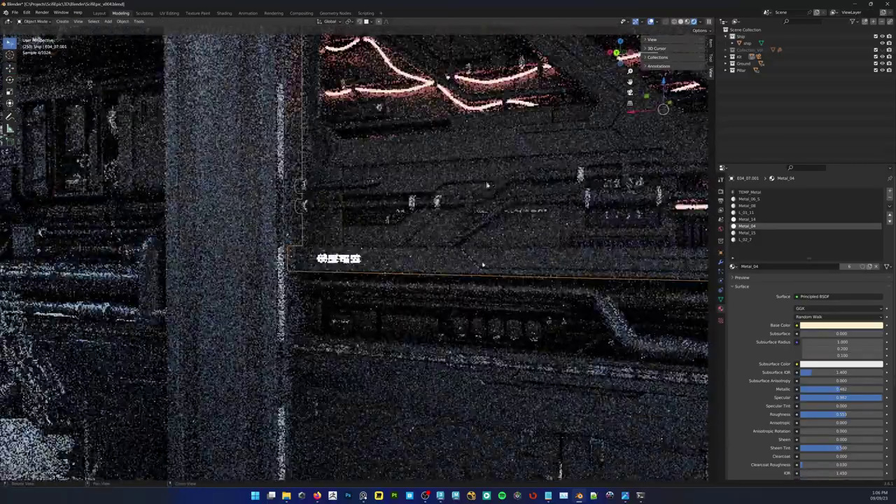
middle_click_drag(487, 187, 376, 270, "alt")
right_click_drag(376, 270, 468, 276, "alt")
middle_click_drag(467, 275, 371, 257)
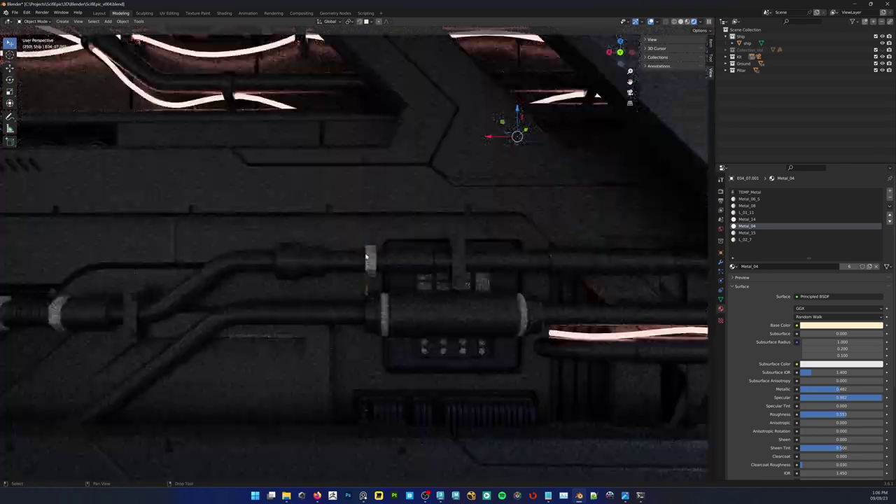
key("Tab")
left_click(370, 258)
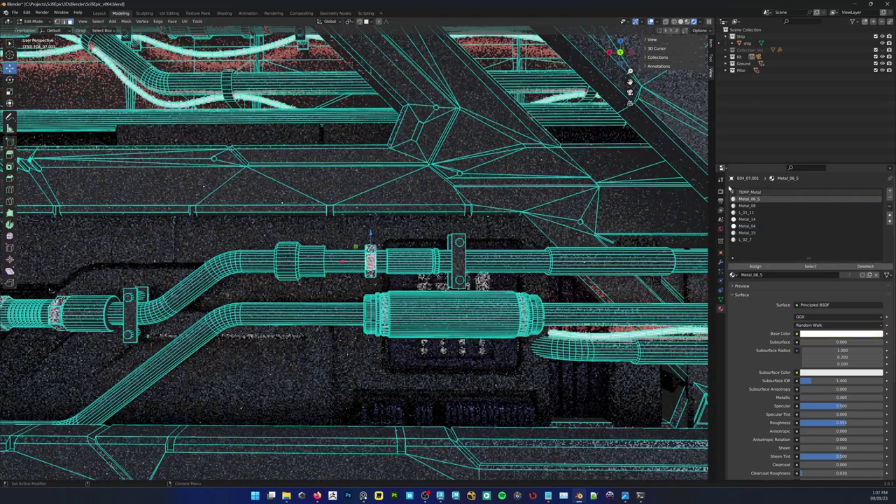
left_click(822, 334)
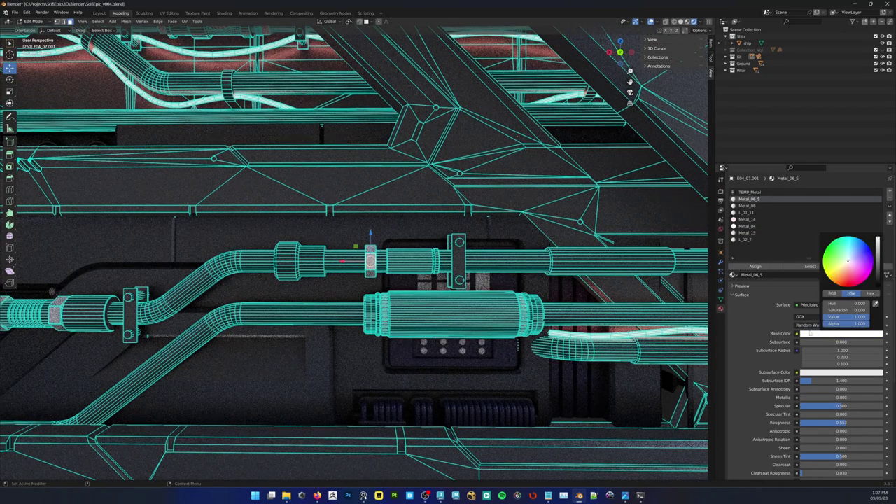
key("Escape")
left_click(821, 334)
left_click_drag(879, 260, 879, 259)
scroll(775, 393, "down", 1)
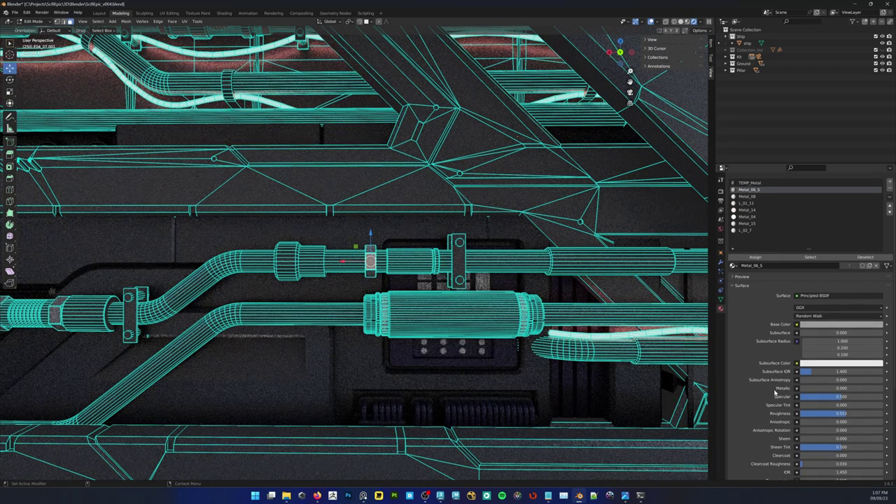
Set Metal_06_S's Metallic and Specular to 1, Roughness to 0.189 and Clearcoat to about 0.28, and return to Object Mode
left_click(830, 388)
type("1")
key("Return")
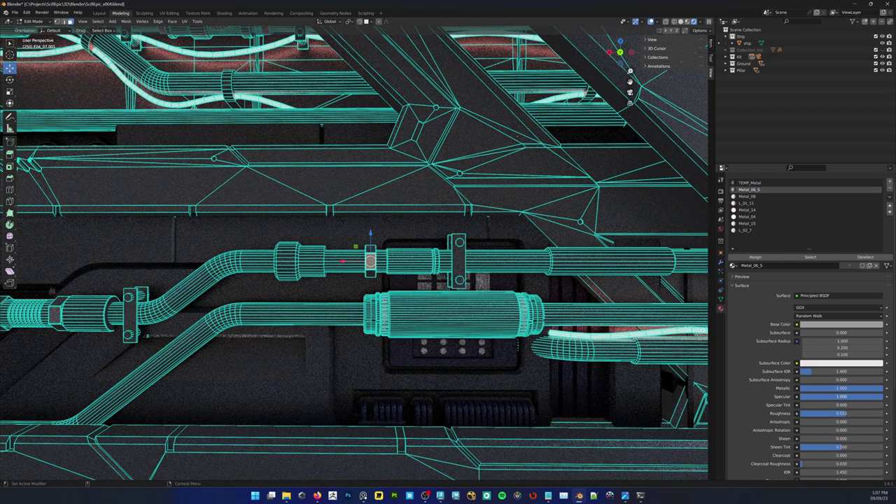
left_click_drag(830, 413, 807, 414)
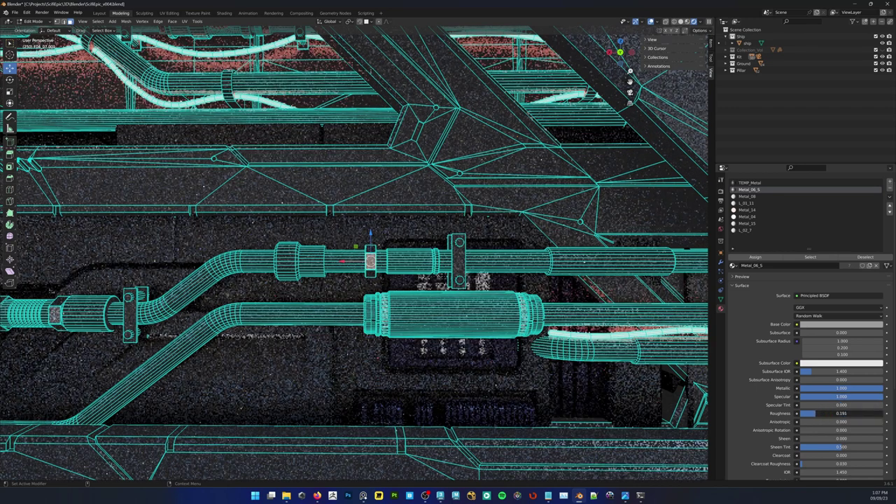
scroll(816, 365, "down", 5)
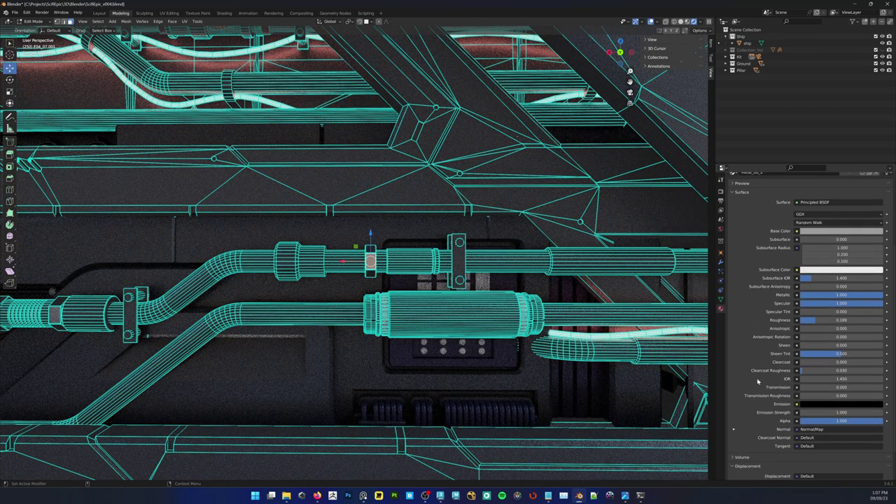
left_click_drag(816, 362, 825, 362)
scroll(437, 266, "down", 5)
key("Tab")
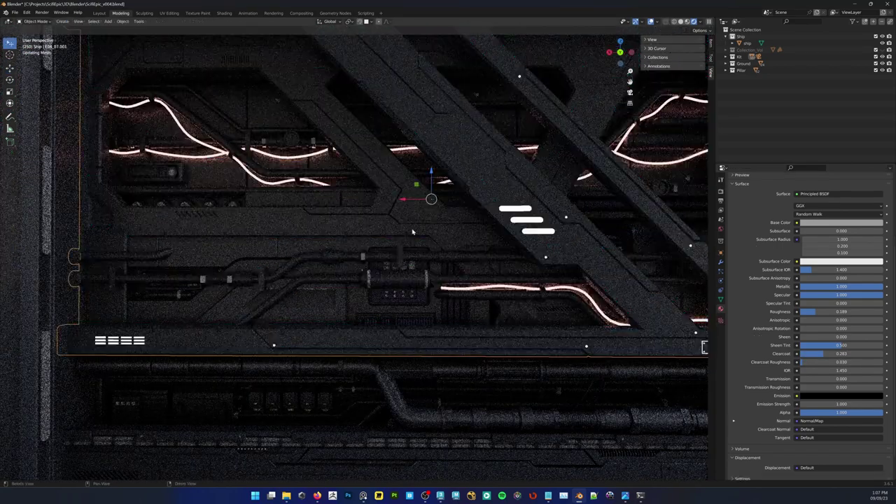
middle_click_drag(412, 230, 289, 309, "shift")
scroll(289, 309, "down", 6)
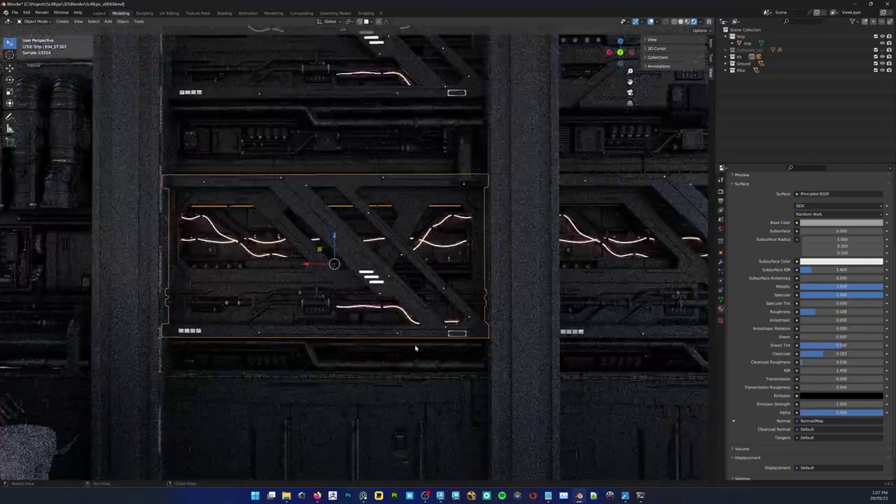
Pick the tall display strip on the upper end wall panel's keypad and change its LED_03_4.001 material's base colour to light blue
scroll(413, 336, "up", 3)
middle_click_drag(472, 252, 276, 249)
scroll(313, 250, "down", 3)
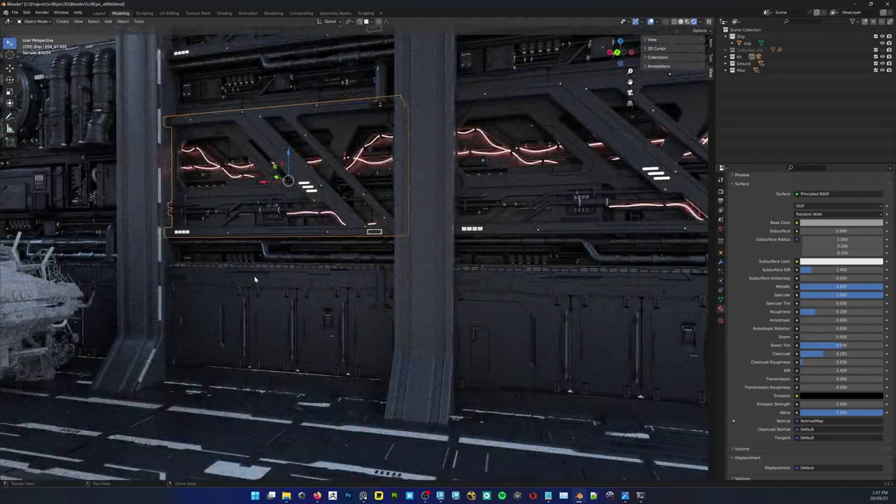
middle_click_drag(254, 280, 336, 301)
scroll(335, 301, "down", 3)
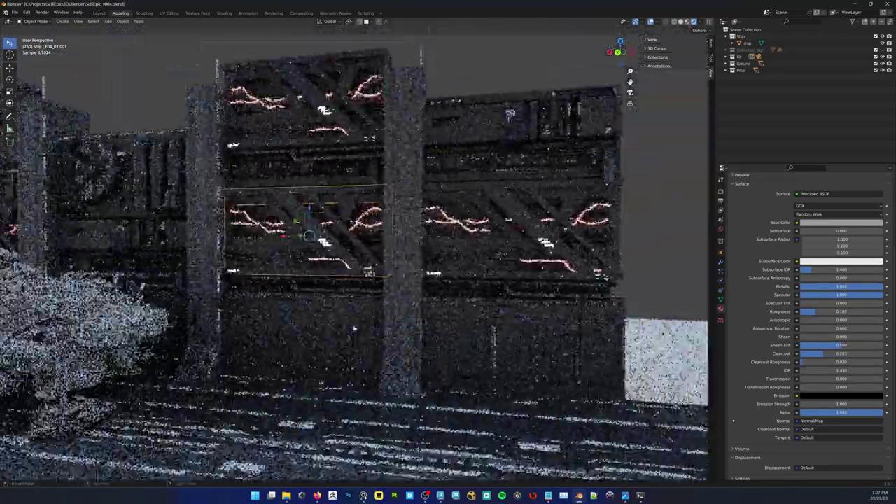
scroll(474, 148, "up", 3)
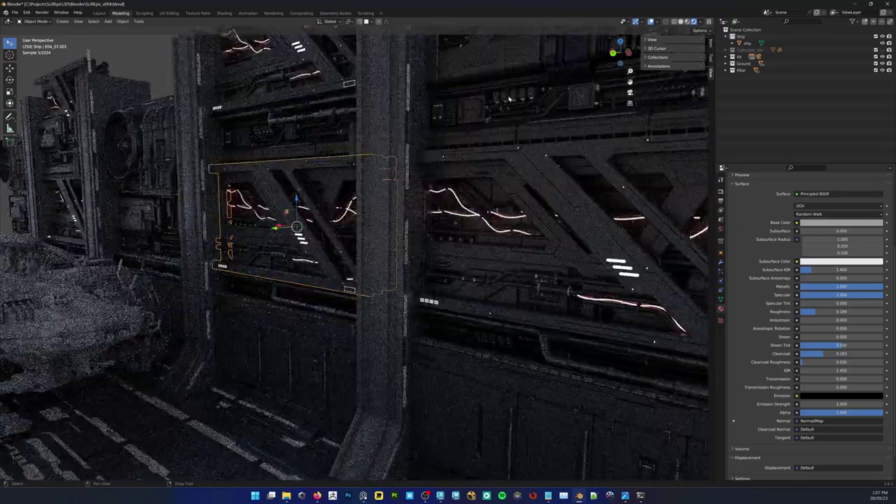
left_click(495, 184)
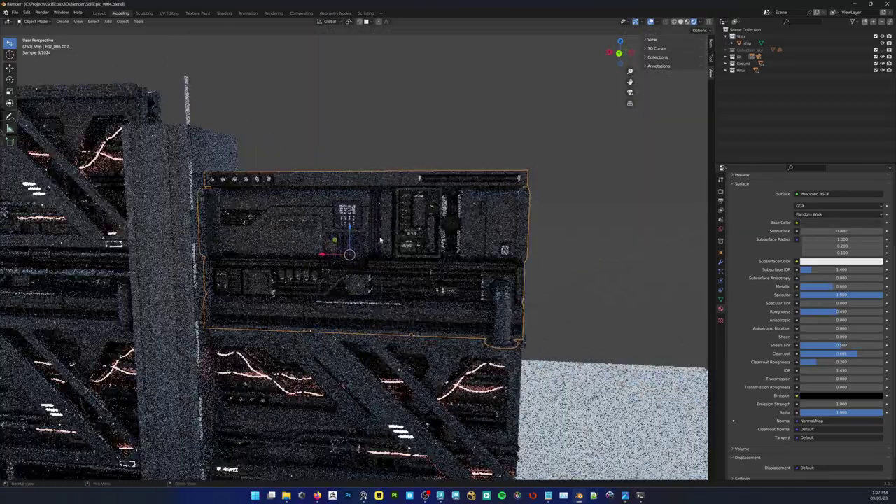
scroll(380, 240, "up", 6)
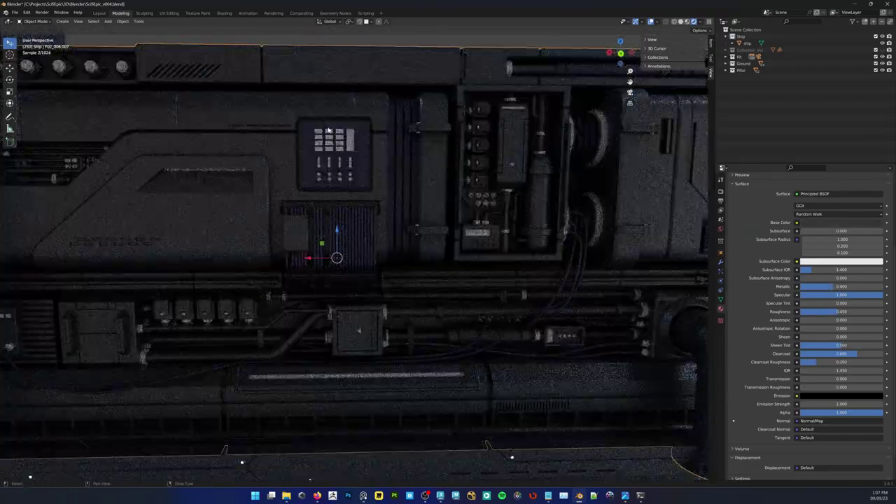
scroll(328, 130, "up", 3)
key("Tab")
left_click(347, 48)
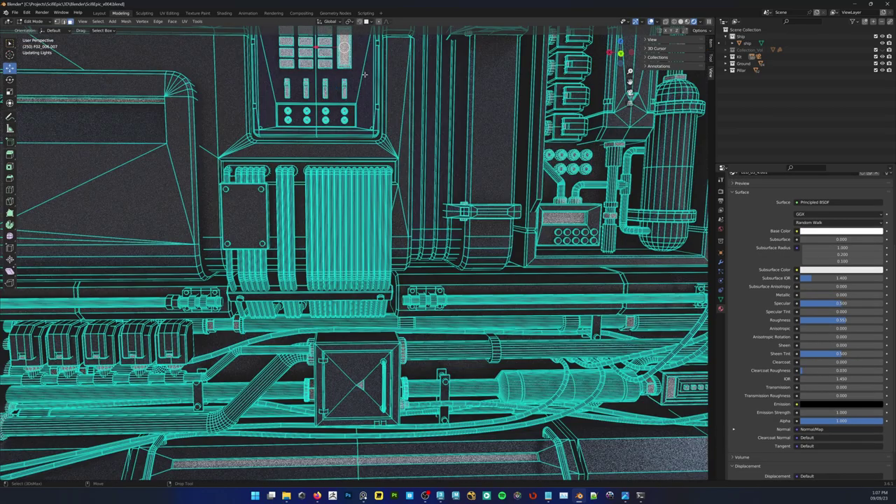
left_click(816, 231)
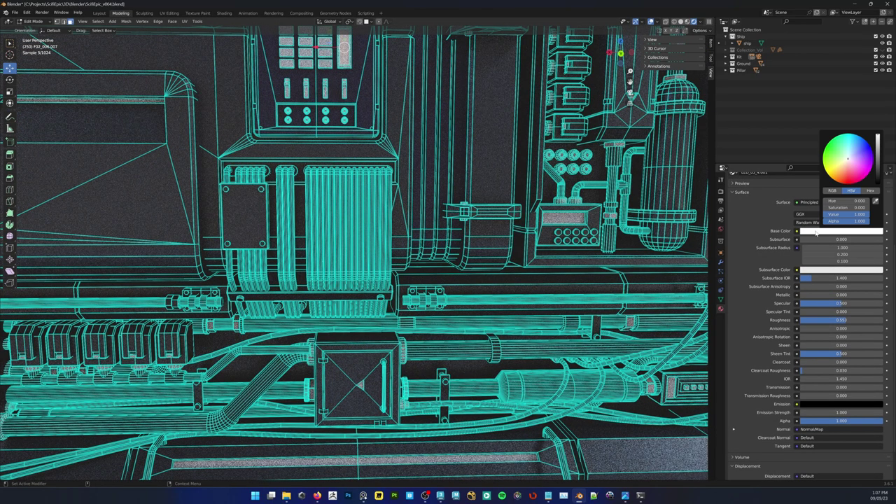
left_click_drag(848, 167, 849, 154)
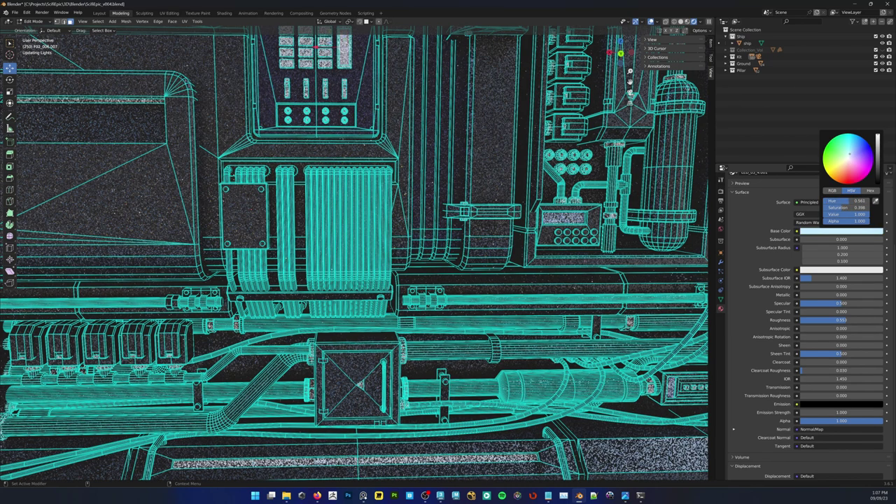
Copy LED_03_4.001's light blue base colour into its Emission, set Emission Strength to 10 and return to Object Mode
left_click(817, 405)
left_click(875, 375)
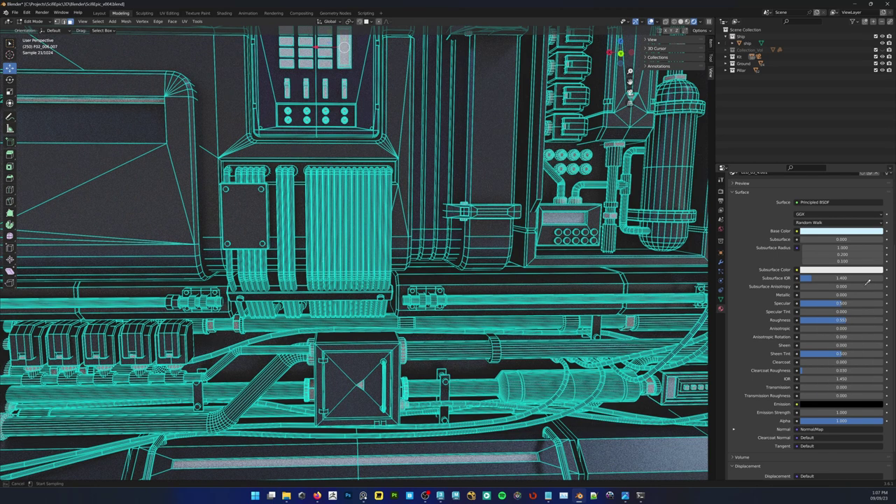
left_click(841, 231)
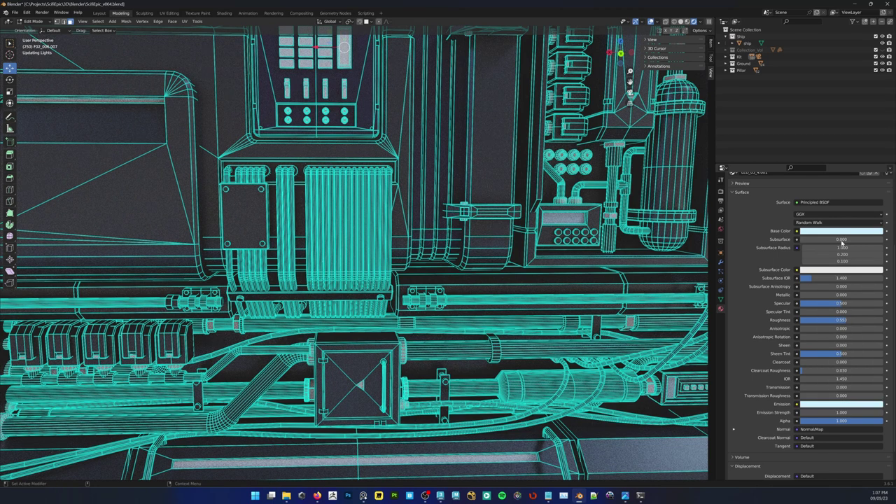
left_click(825, 413)
type("10")
key("Return")
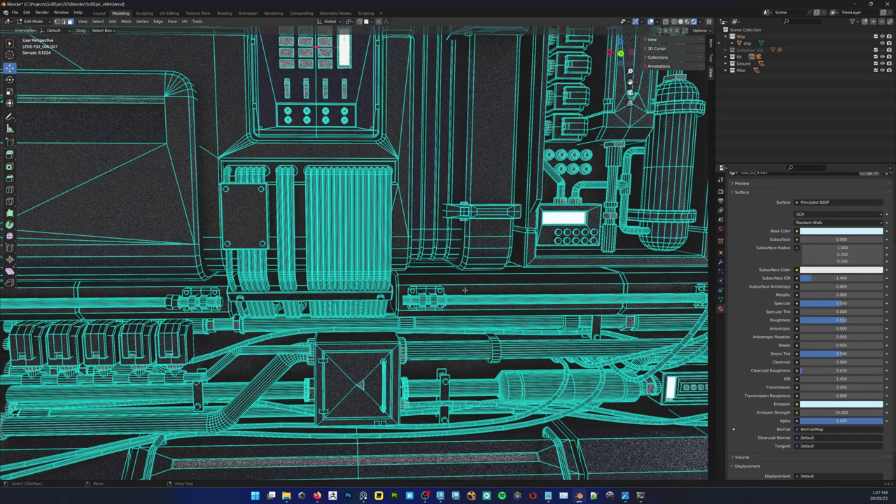
right_click(448, 283)
left_click(448, 282)
scroll(423, 285, "down", 8)
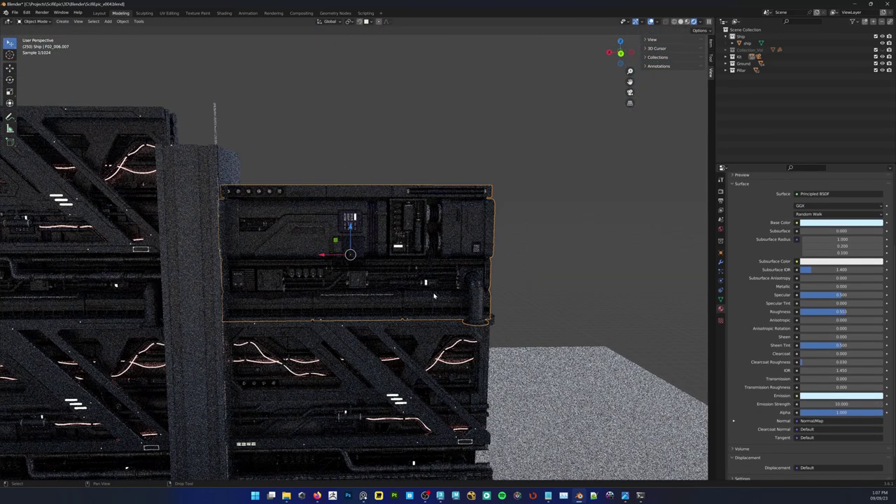
Check the materials of the keypad's buttons and display strip in Edit Mode, and select all faces using the buttons' Metal_17.001 material
middle_click_drag(422, 285, 394, 252, "alt")
left_click(360, 133)
scroll(343, 161, "up", 4)
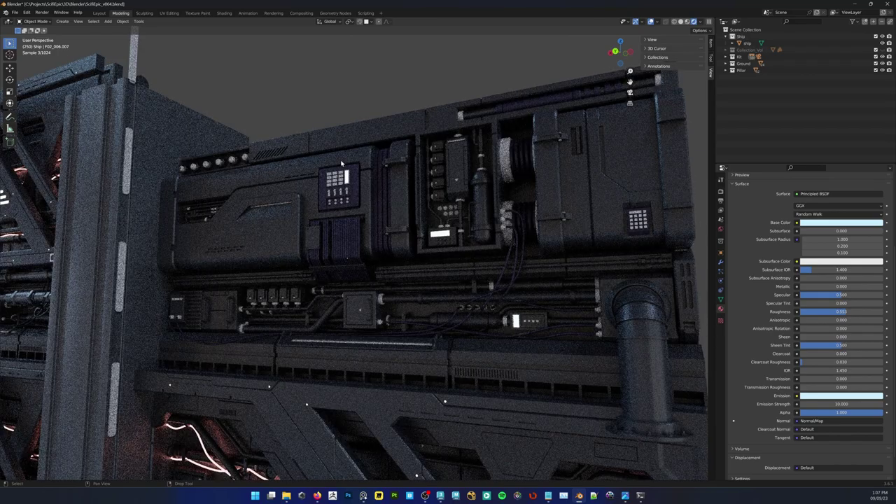
scroll(341, 163, "up", 3)
middle_click_drag(344, 190, 360, 253)
scroll(337, 158, "up", 3)
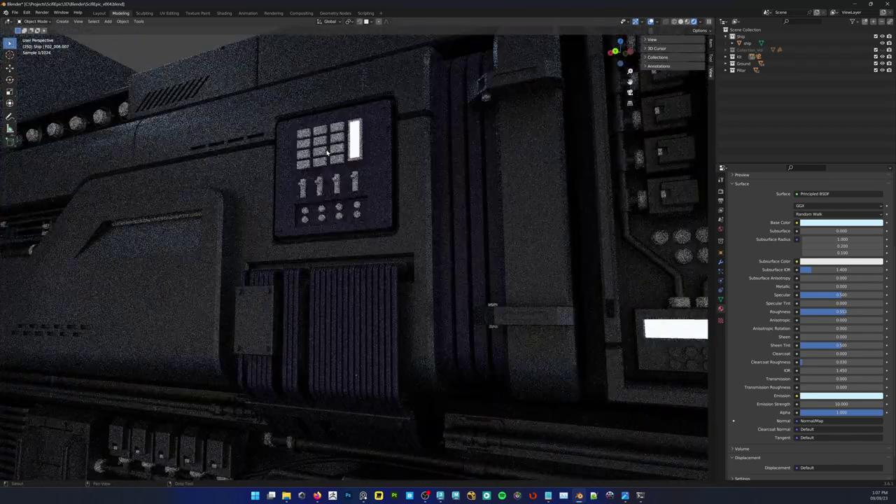
key("Tab")
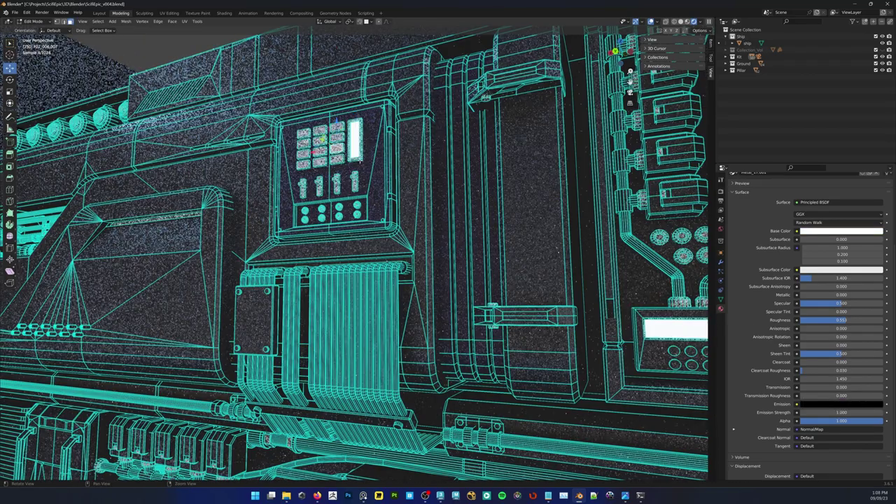
scroll(758, 283, "up", 5)
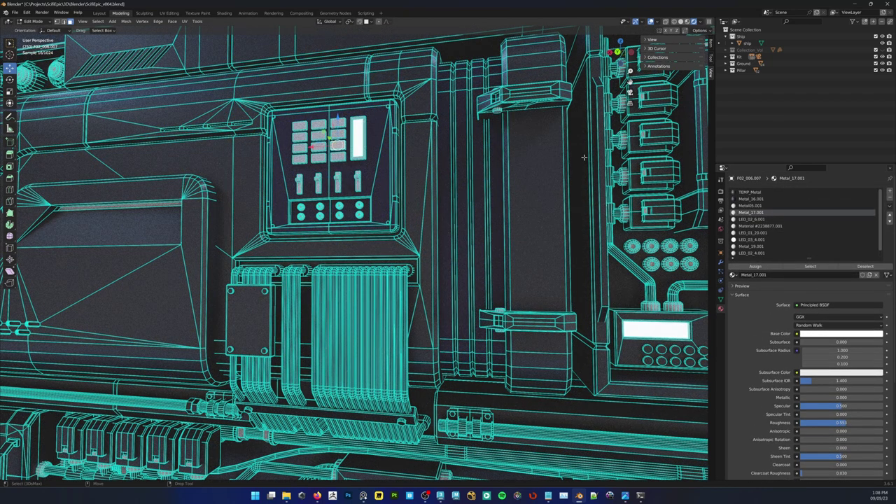
left_click(357, 127)
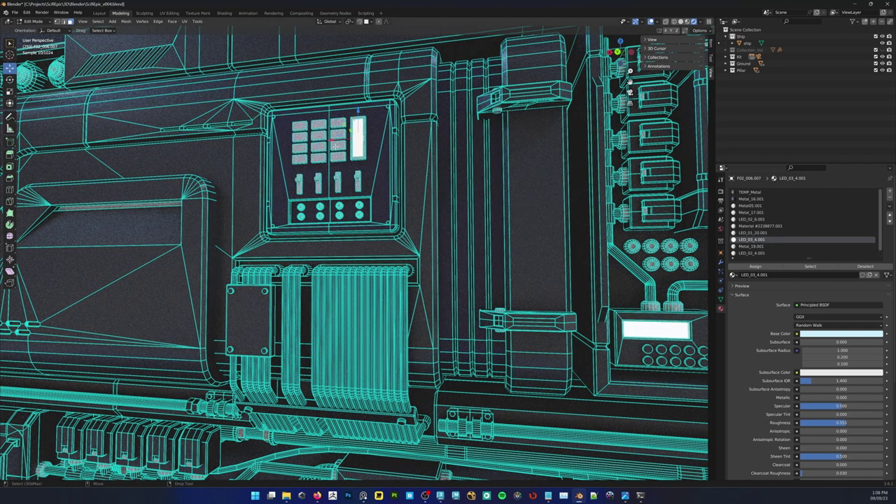
left_click(334, 145)
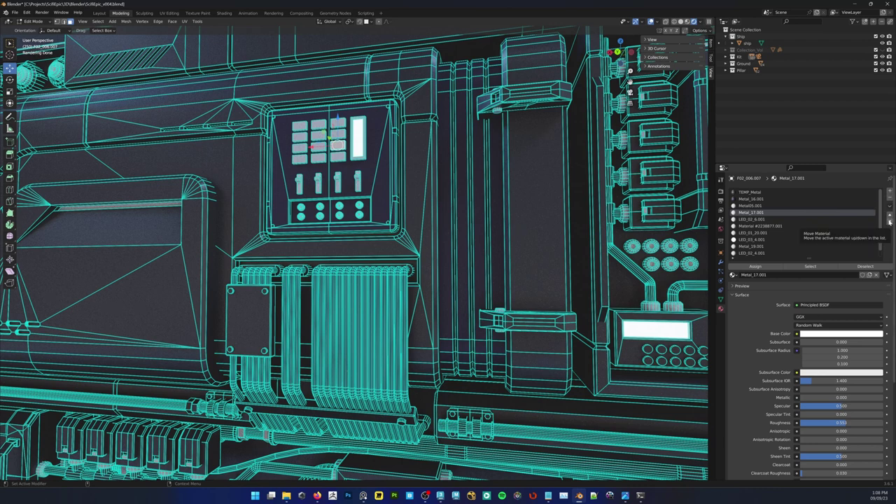
left_click(810, 267)
scroll(703, 270, "down", 2)
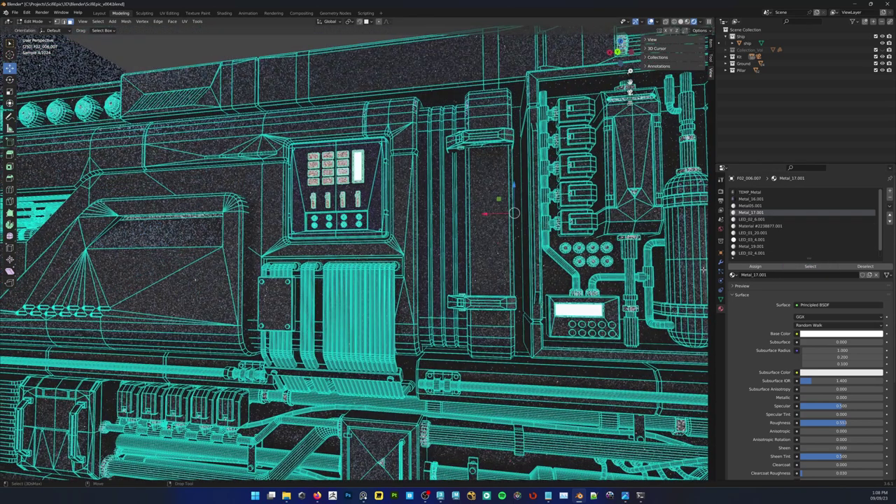
Replace Metal_17.001 in its material slot with LED_03_4.001 so the keypad buttons glow, and return to Object Mode
left_click(733, 275)
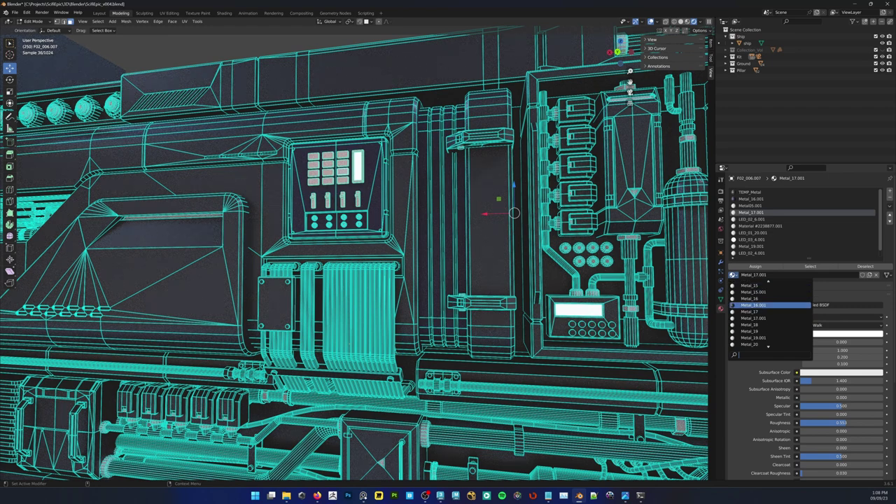
type("L")
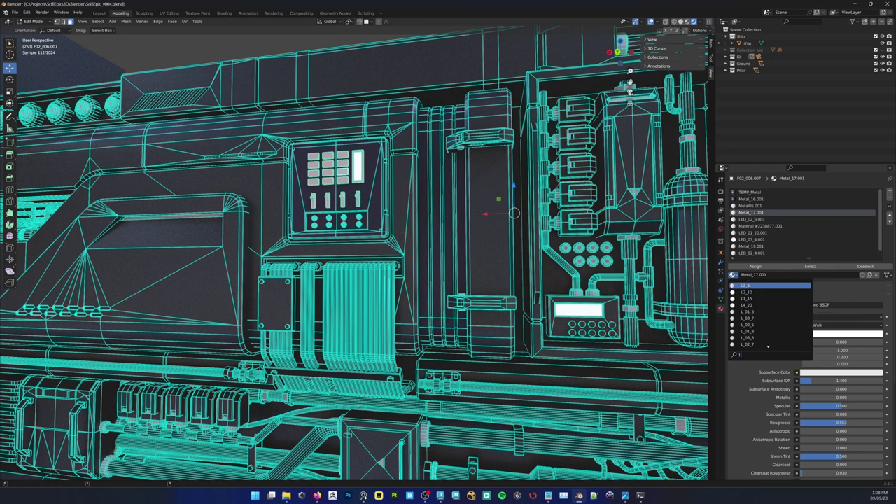
type("ED_03_")
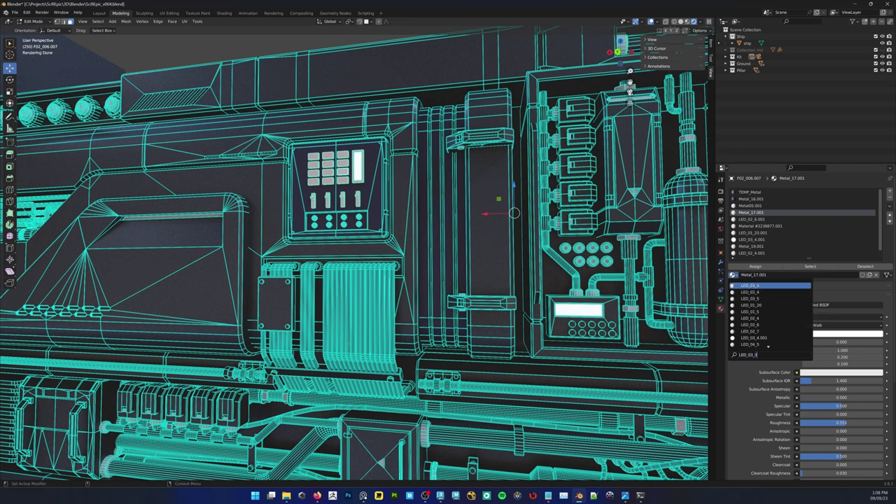
type("4")
key("Down")
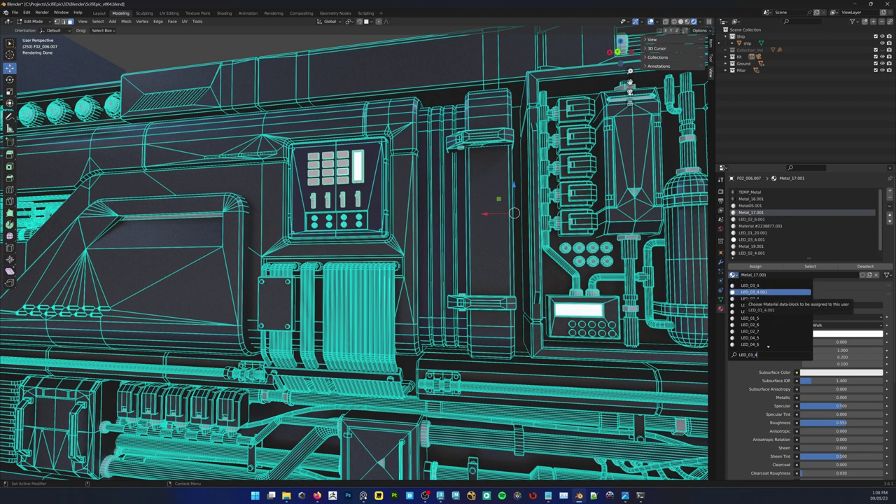
left_click(753, 292)
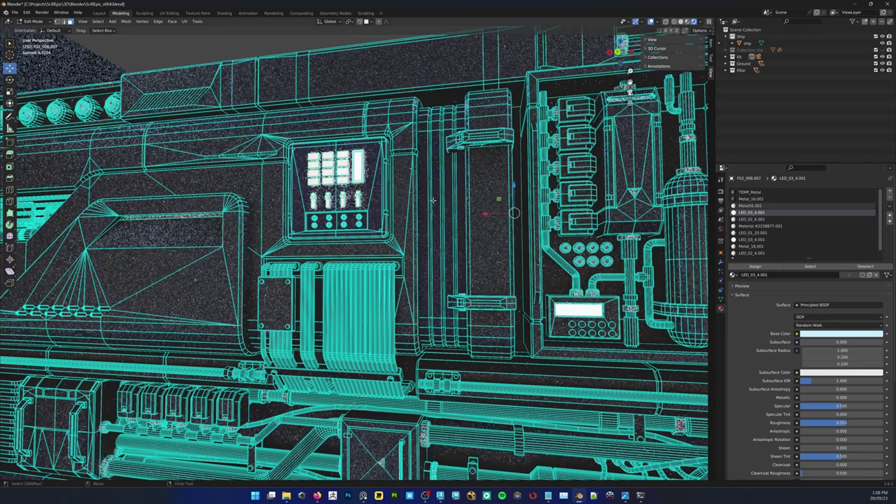
middle_click_drag(315, 180, 339, 177, "alt")
right_click(340, 177)
left_click(326, 168)
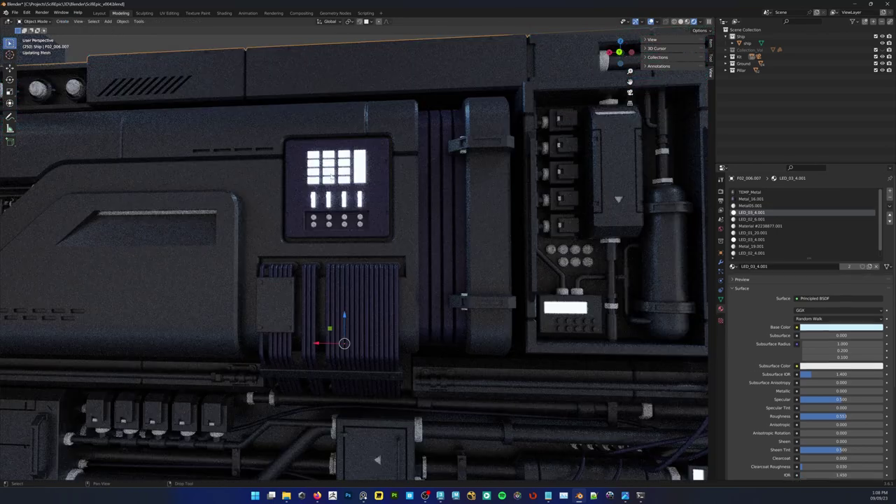
View the hangar through the scene camera and save the file
scroll(365, 189, "down", 8)
key("q")
left_click(388, 159)
key("c")
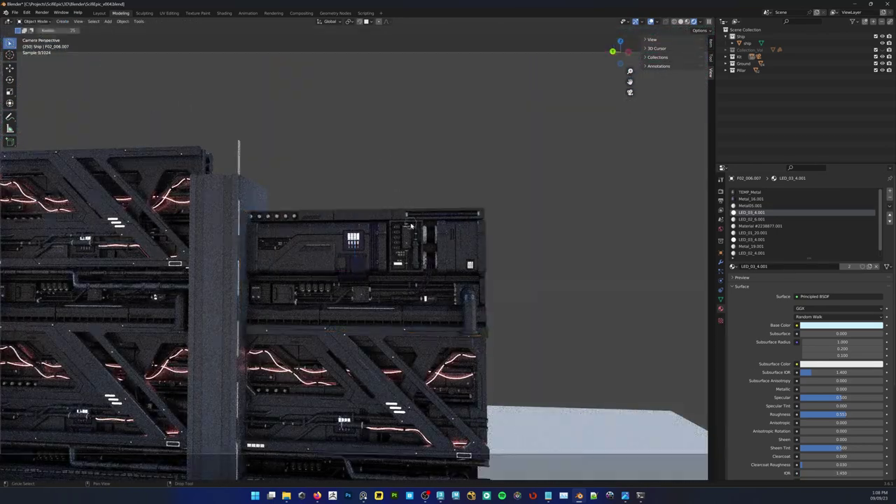
key("w")
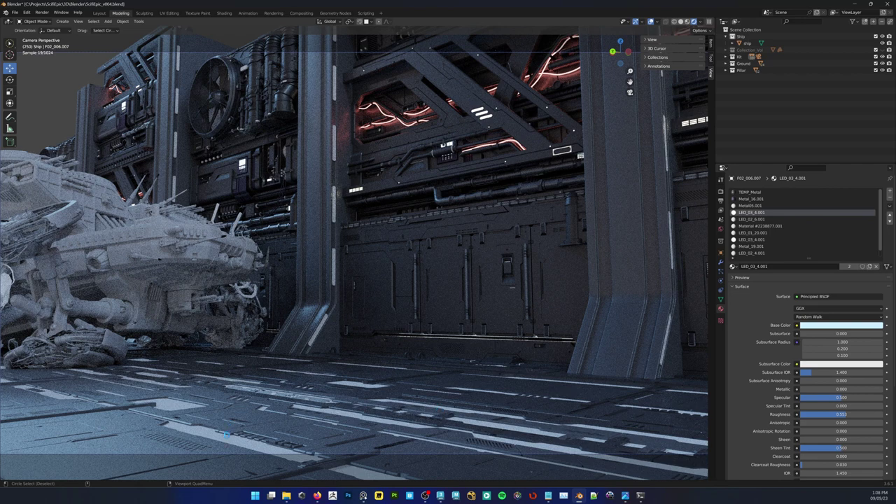
key("ctrl+s")
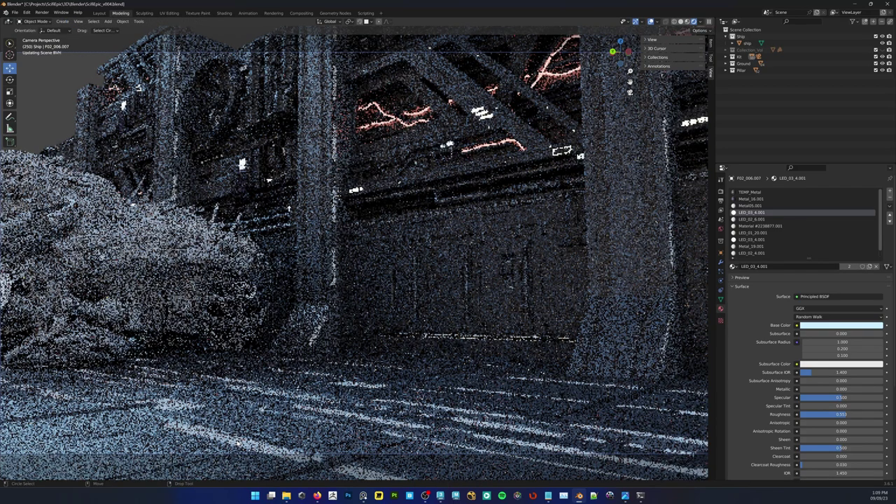
key("w")
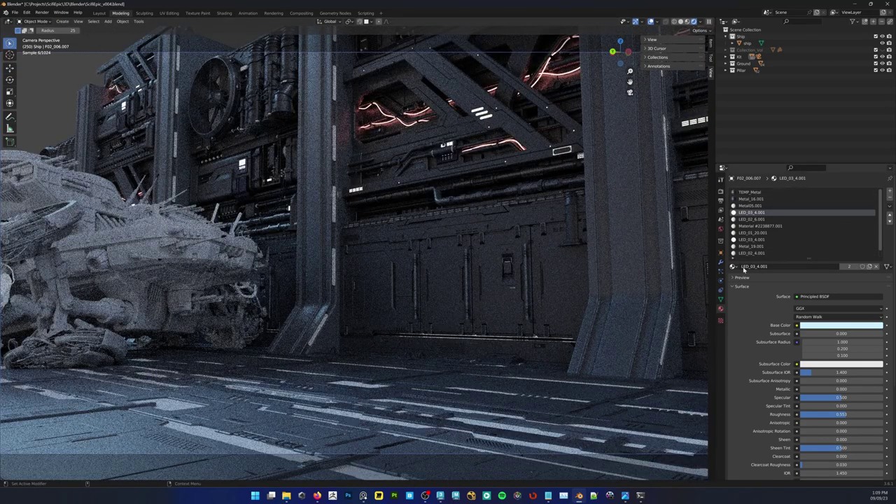
double_click(743, 268)
left_click(46, 112)
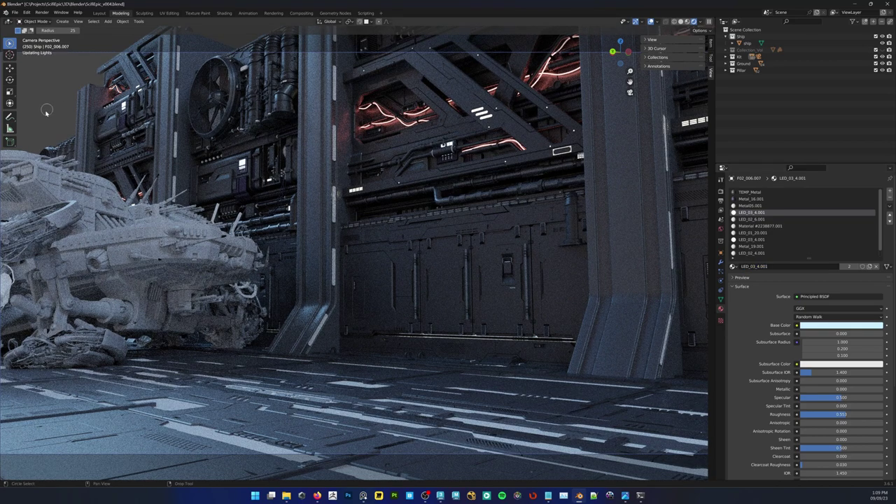
key("w")
left_click_drag(50, 85, 42, 98)
key("Escape")
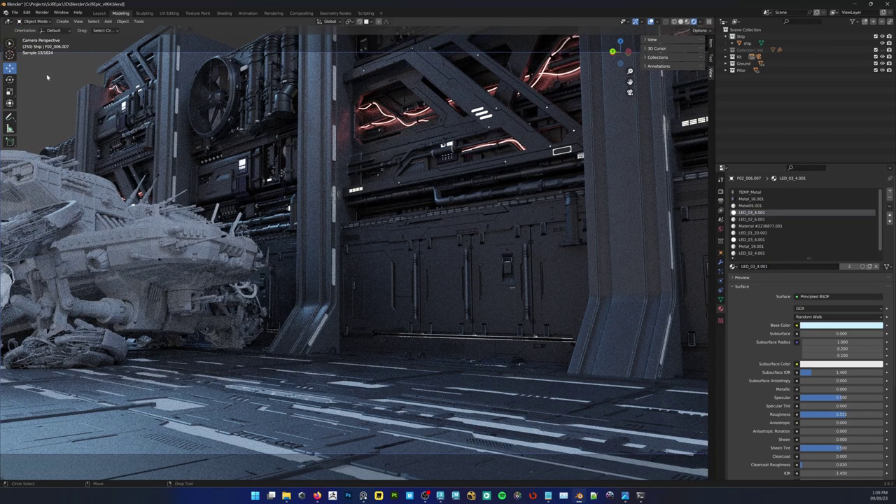
Switch the selected wall panel to Edit Mode and examine the pillar bases and floor from outside the camera view
key("3")
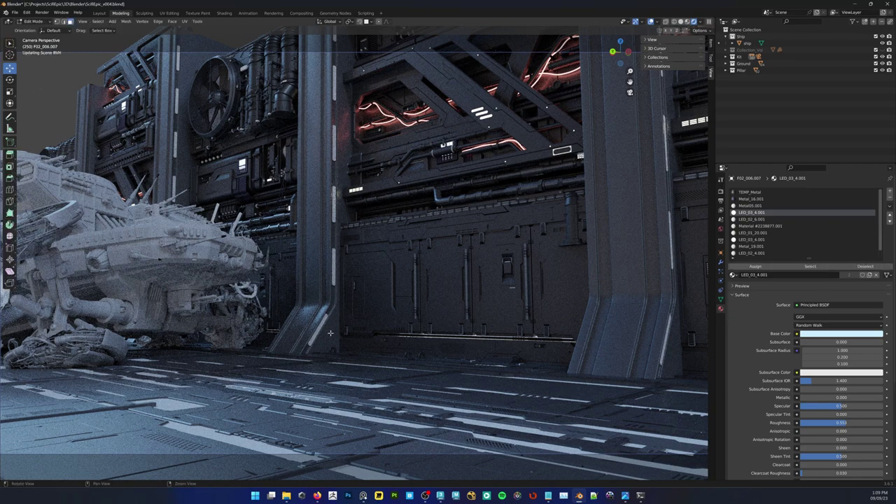
left_click_drag(332, 354, 319, 291, "alt")
scroll(341, 319, "down", 3)
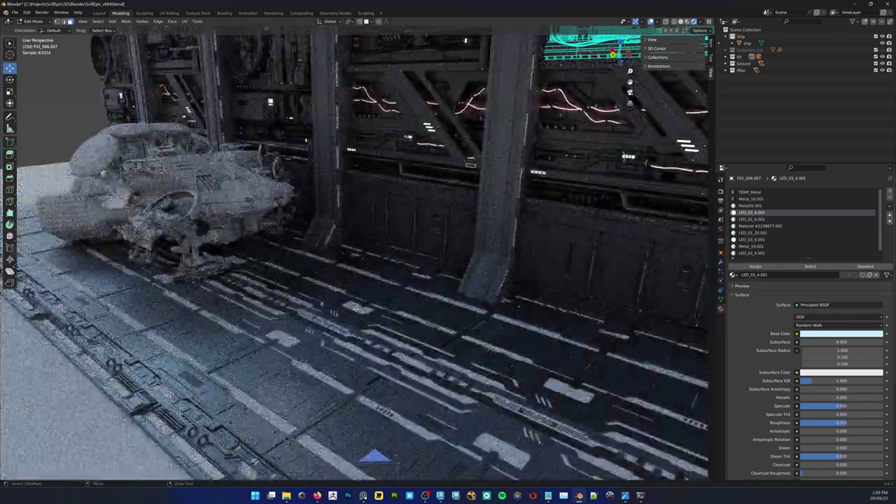
Leave mesh editing of the upper wall panel, switch to the plain selection tool and select the white ground plane
scroll(114, 162, "down", 7)
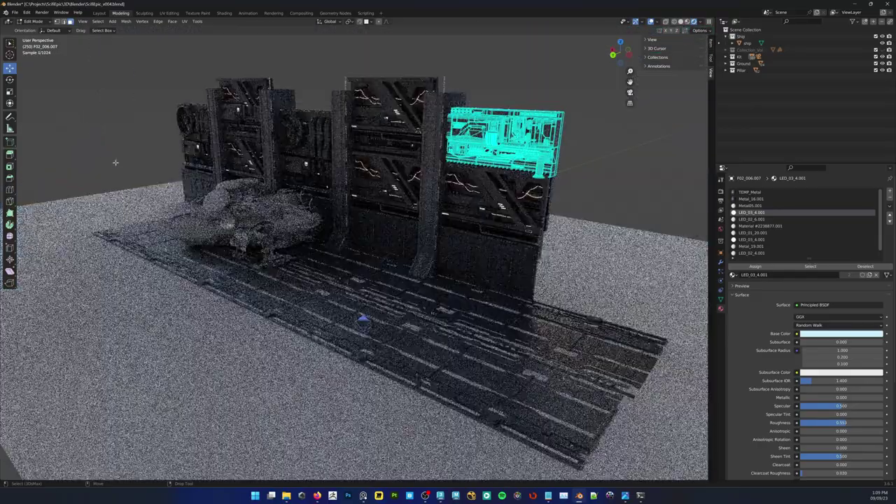
scroll(114, 162, "up", 2)
key("Tab")
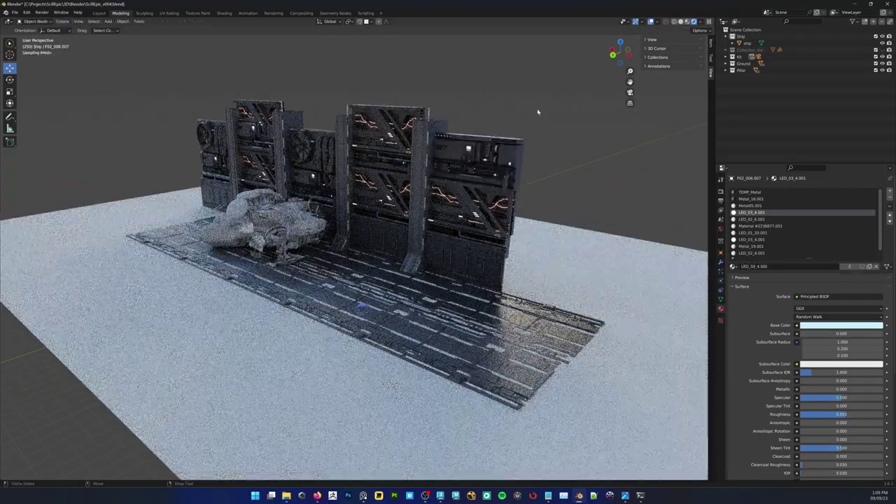
scroll(406, 341, "up", 4)
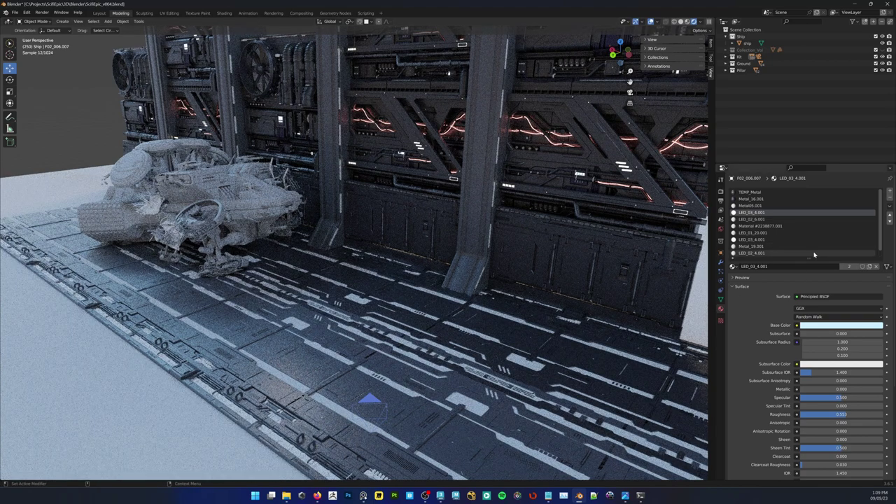
scroll(396, 289, "down", 5)
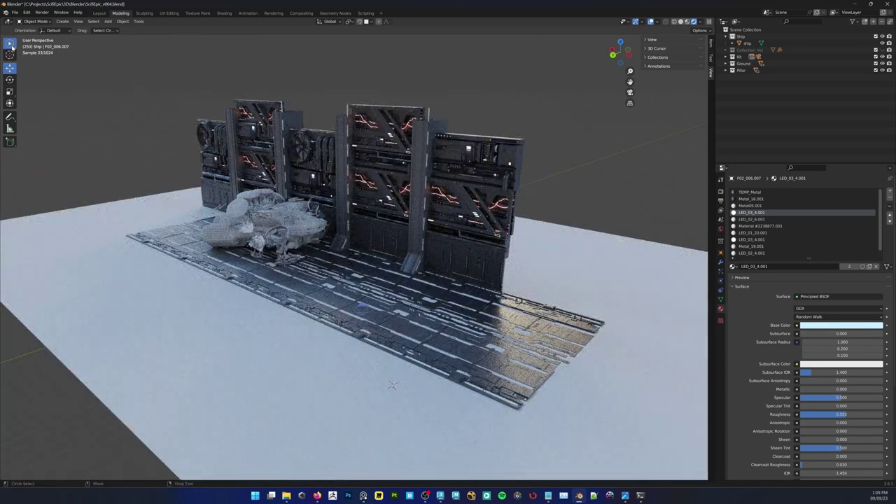
left_click_drag(12, 47, 33, 58)
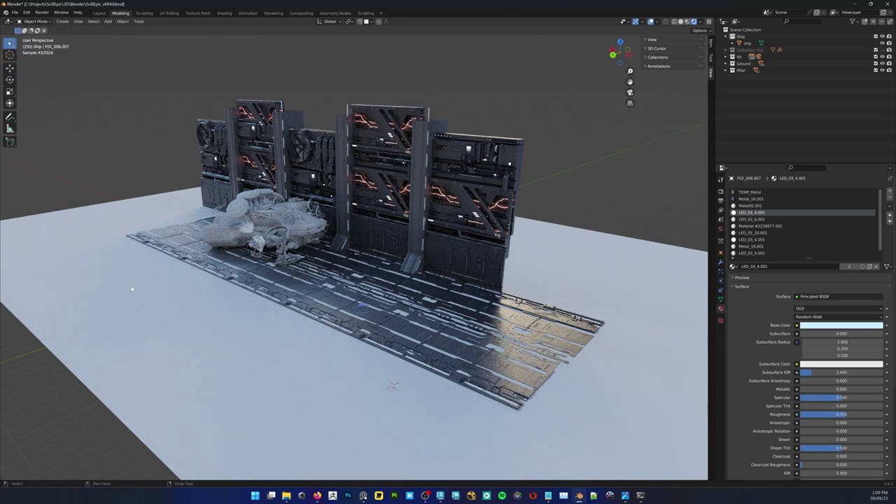
left_click_drag(131, 289, 88, 236)
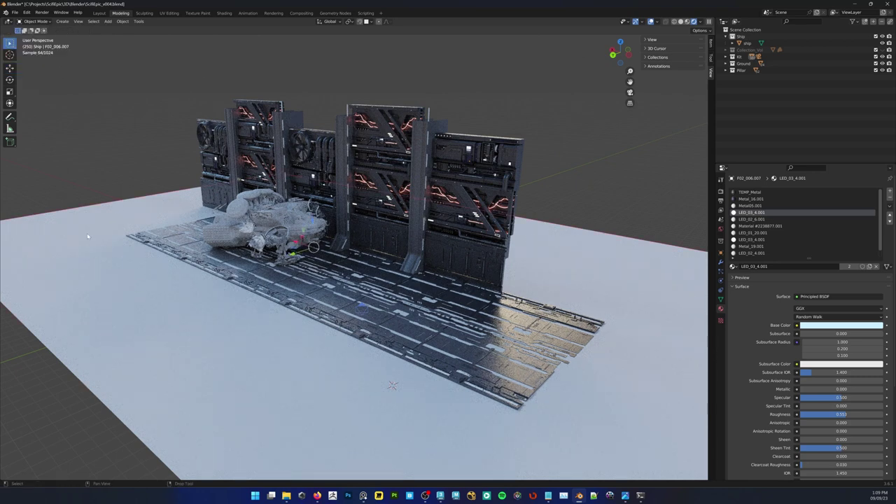
Replace the LED_03_4.001 material in the active wall panel's slot with TEMP_Metal.006 and clear the selection
left_click(734, 267)
type("temp")
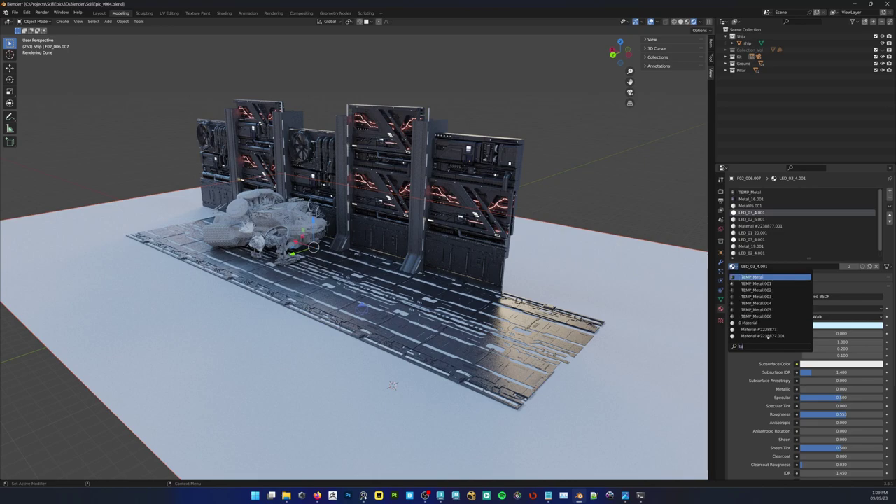
key("Down")
key("Down")
key("Down")
key("Down")
key("Down")
key("Down")
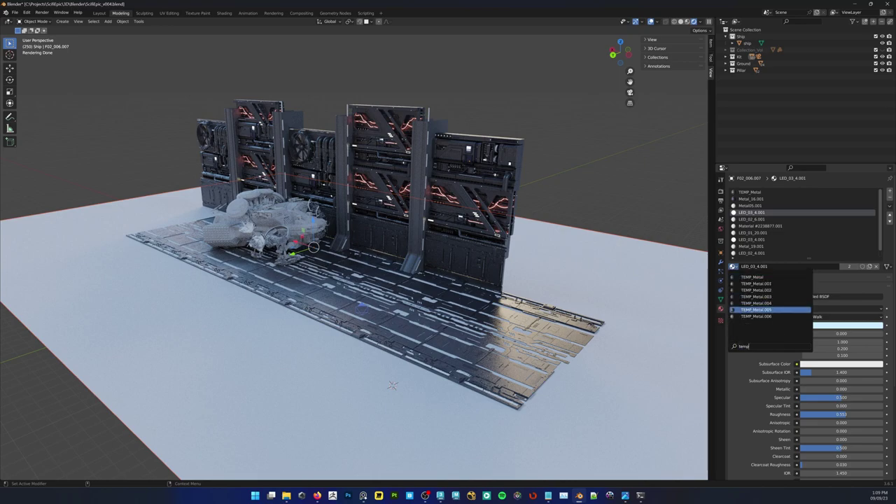
key("Return")
left_click(543, 193)
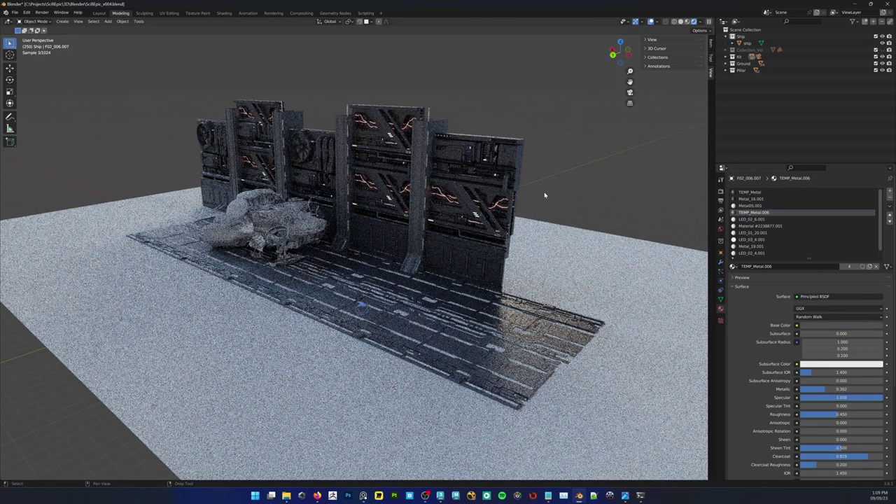
Select the large ground plane beneath the scene and assign it the existing TEMP_Metal.006 material
scroll(364, 336, "up", 4)
middle_click_drag(348, 344, 376, 351)
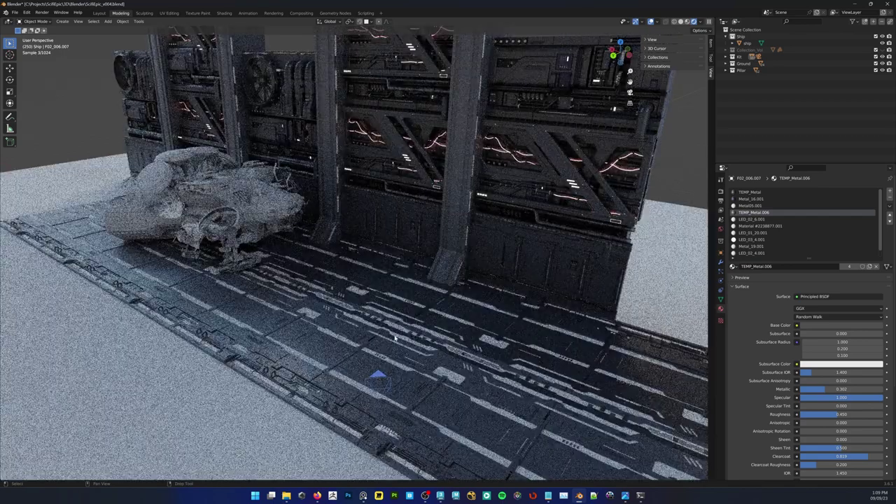
left_click(673, 243)
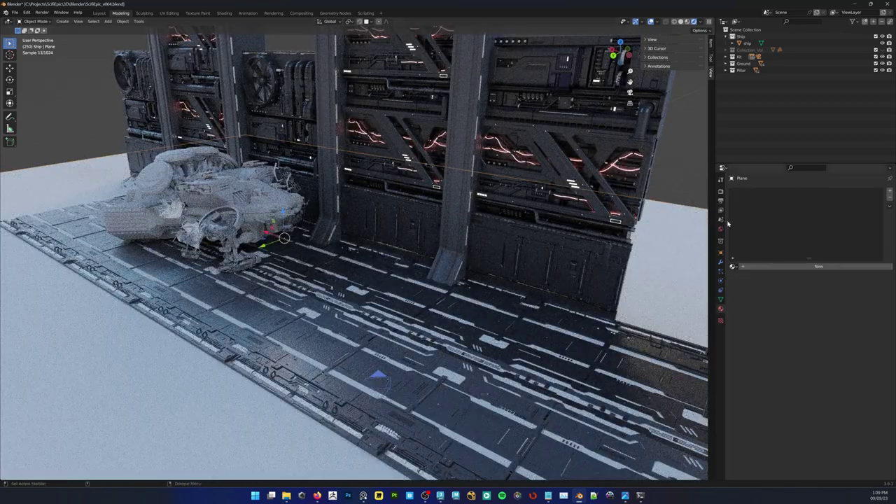
left_click(733, 266)
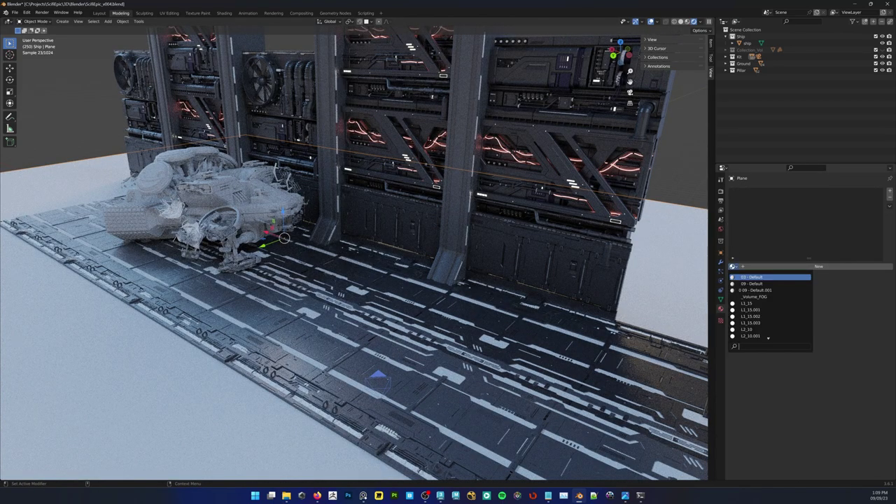
type("temp")
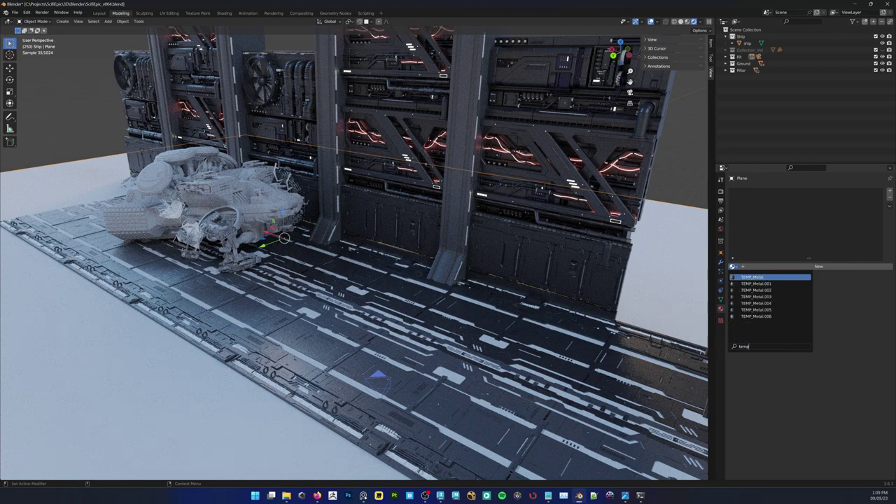
left_click(756, 315)
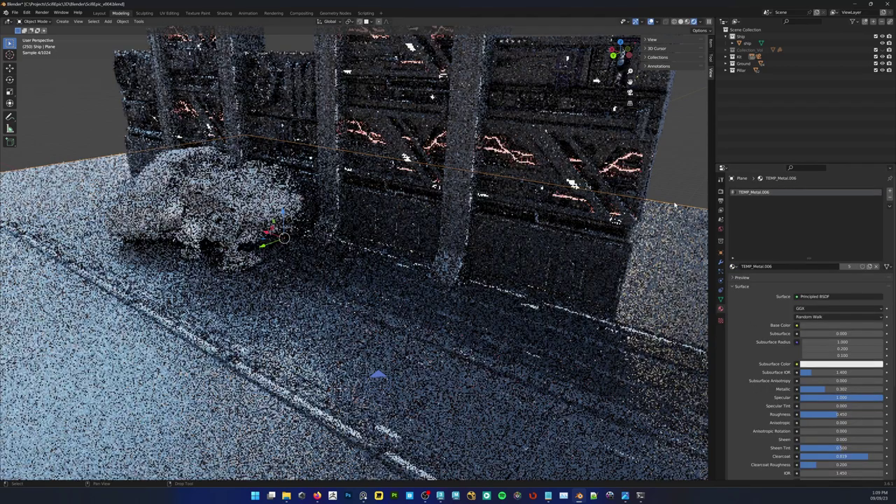
middle_click_drag(675, 205, 662, 203)
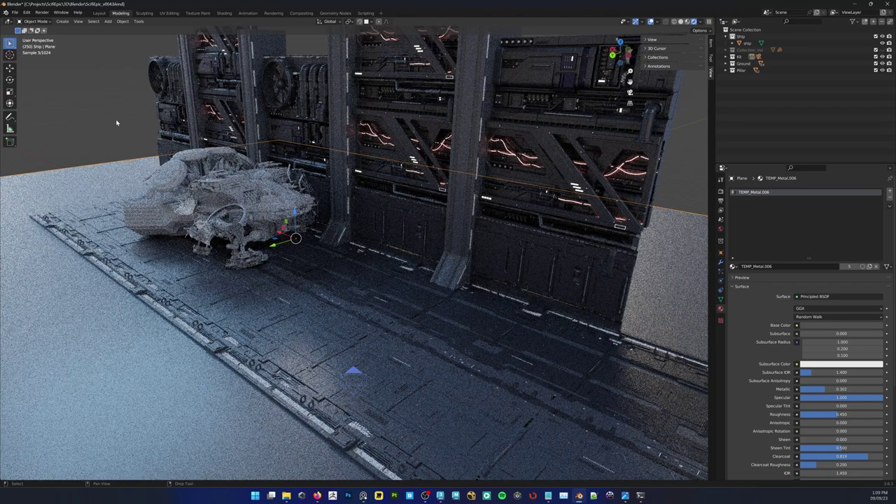
Replace the L_01_10.002 material on the foreground floor panel with TEMP_Metal.004, then deselect the panel
left_click(117, 123)
left_click(364, 454)
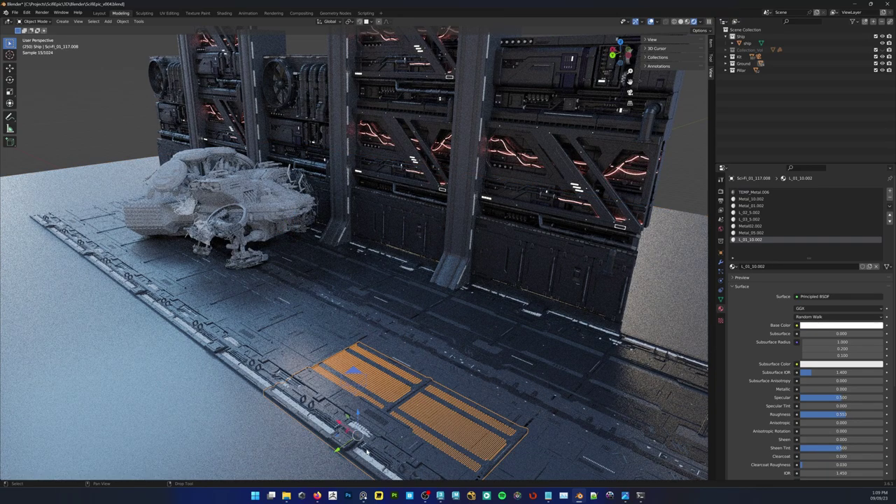
middle_click_drag(457, 381, 449, 377)
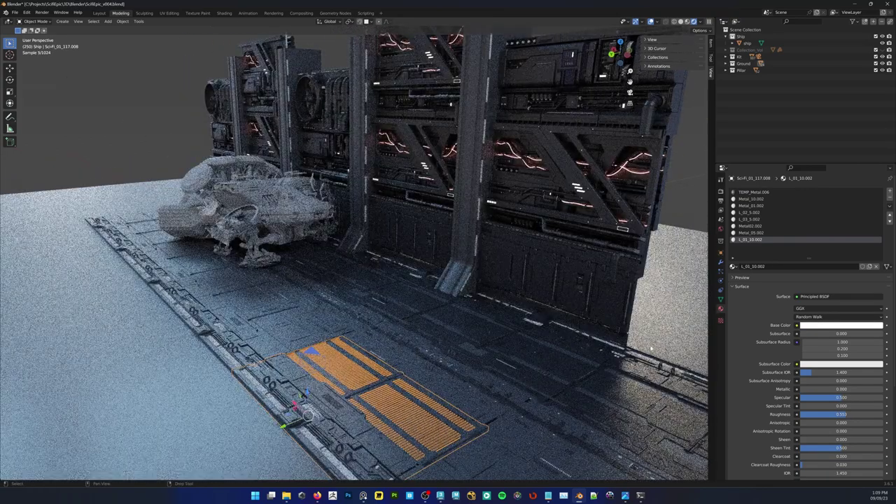
left_click(733, 266)
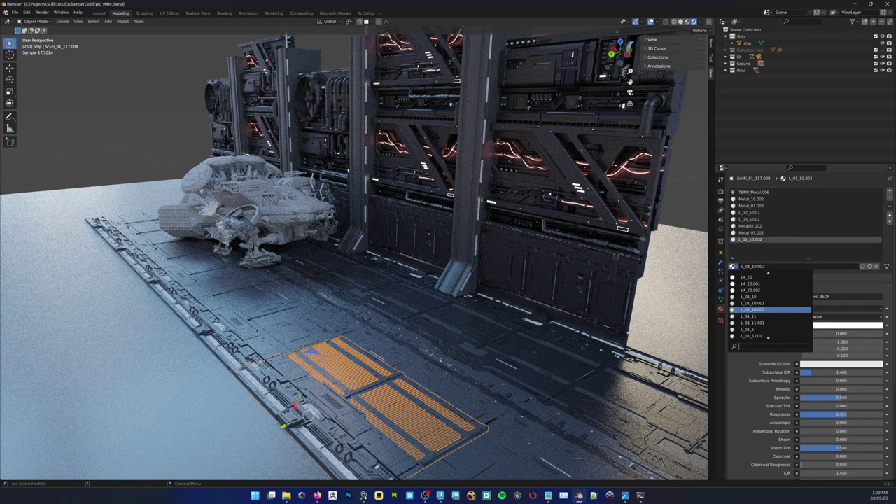
type("temp")
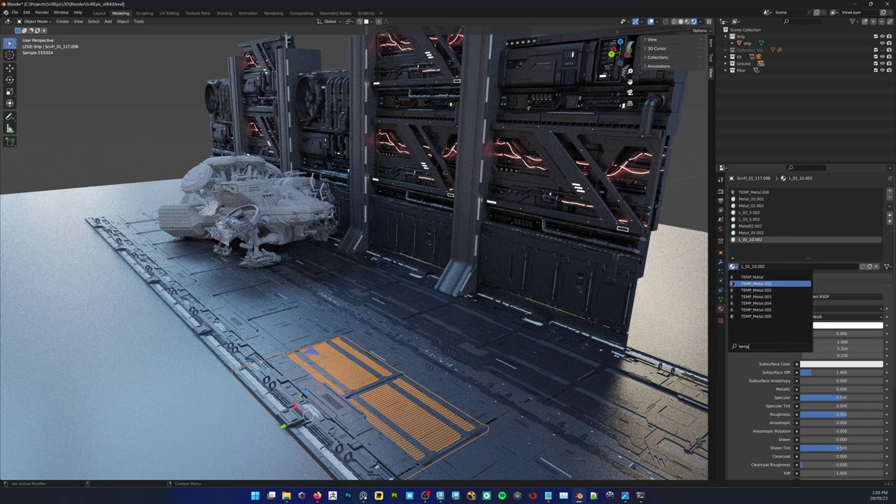
left_click(757, 303)
left_click(121, 136)
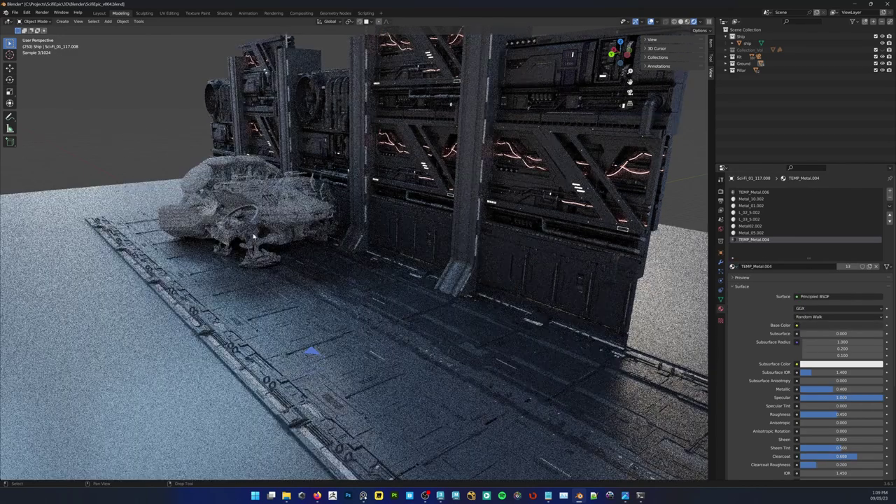
View the scene through the camera and save the Blender file
key("KP_0")
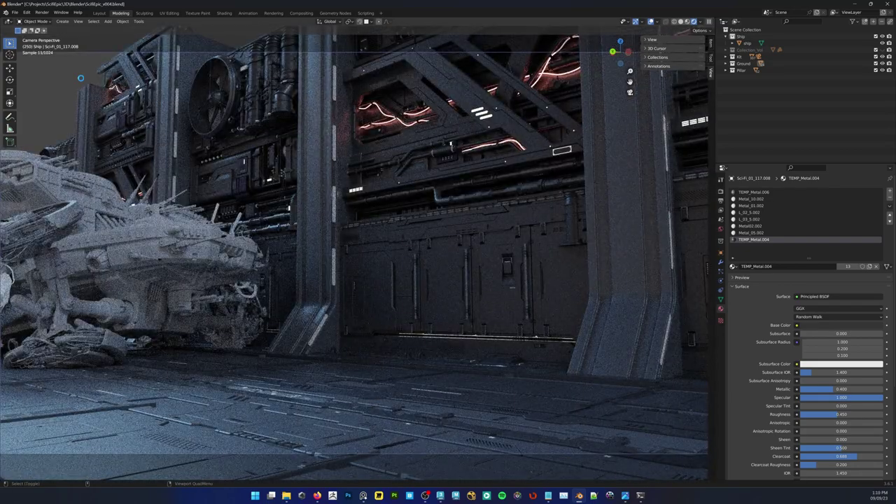
key("ctrl+s")
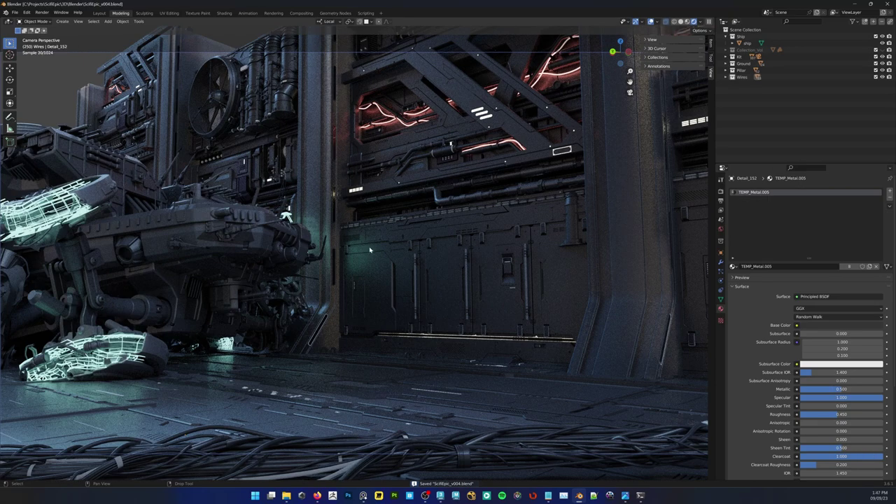
Add an area light about 5.16 m in size on the floor in front of the ship and move its aim target to the camera
mouse_move(420, 225)
middle_mouse_down()
mouse_move(362, 203)
mouse_move(365, 214)
middle_mouse_up()
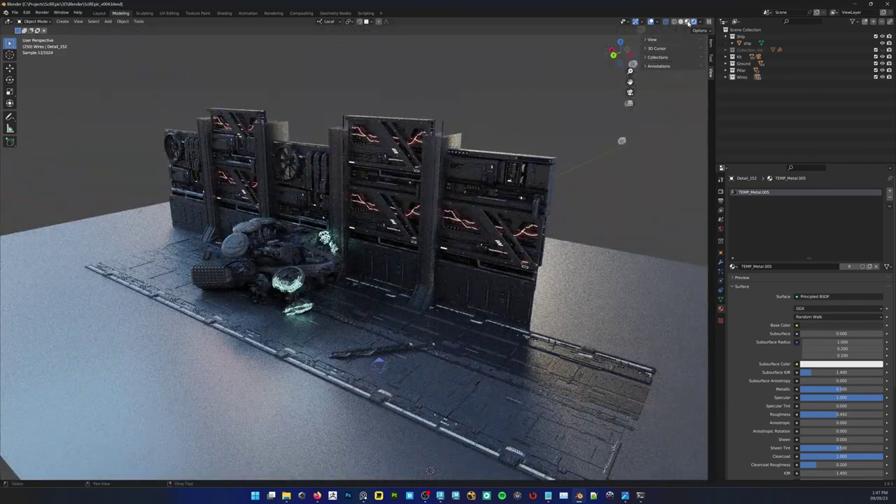
key("Tab")
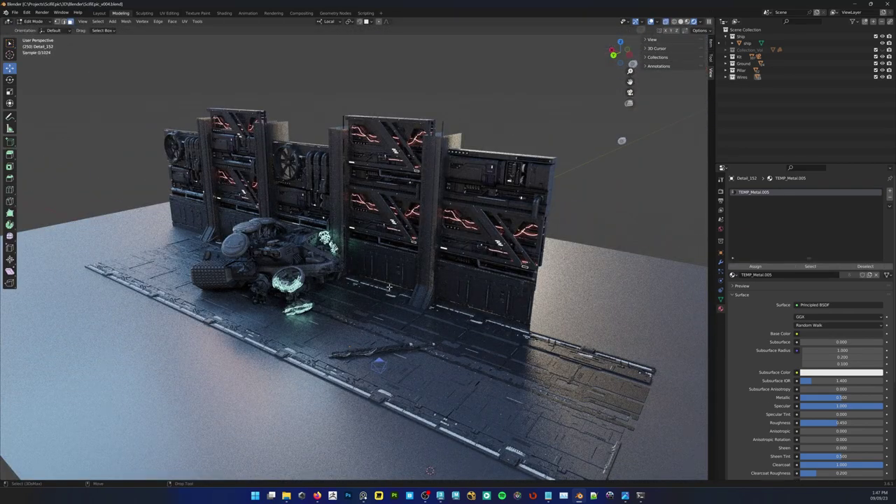
key("Tab")
key("F3")
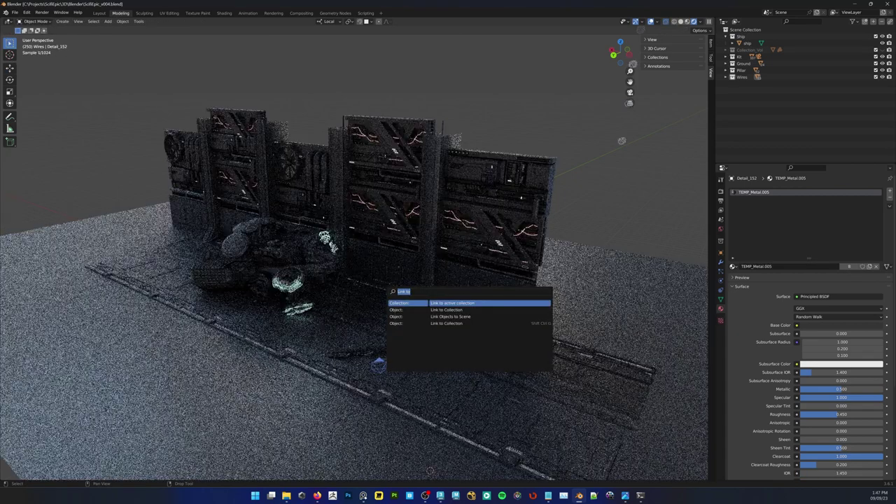
type("light")
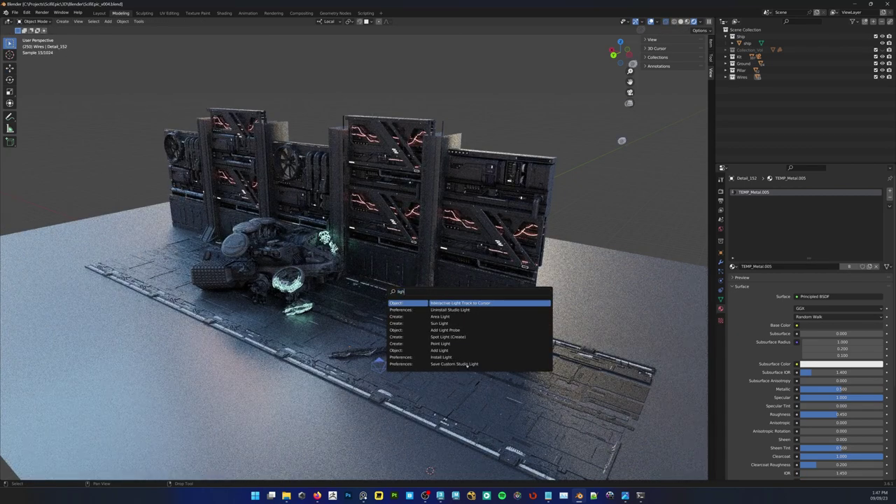
key("Down")
key("Down")
key("Down")
key("Down")
key("Down")
key("Down")
key("Down")
key("Up")
key("Up")
key("Up")
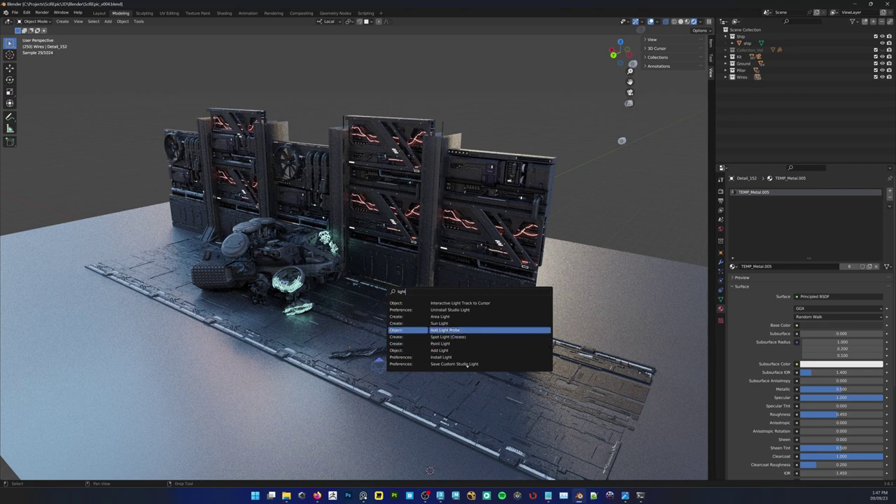
key("Up")
key("Up")
key("Escape")
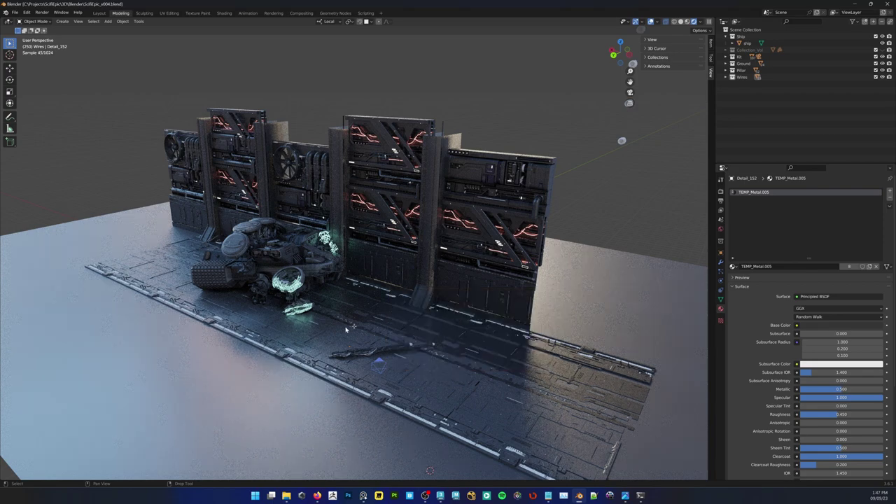
left_click_drag(317, 334, 323, 343)
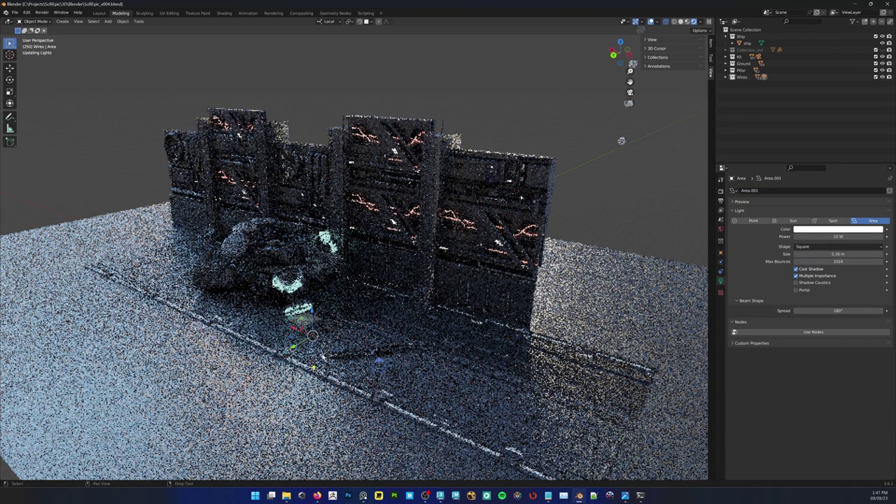
key("w")
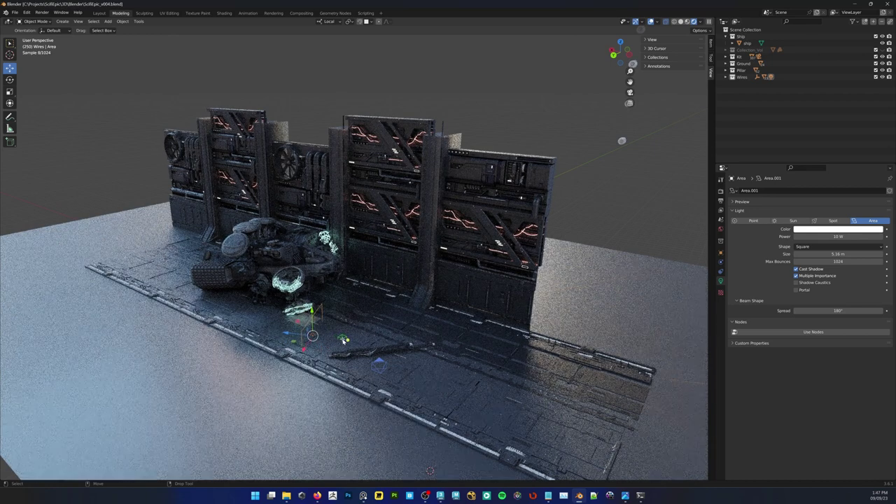
left_click_drag(343, 341, 378, 369)
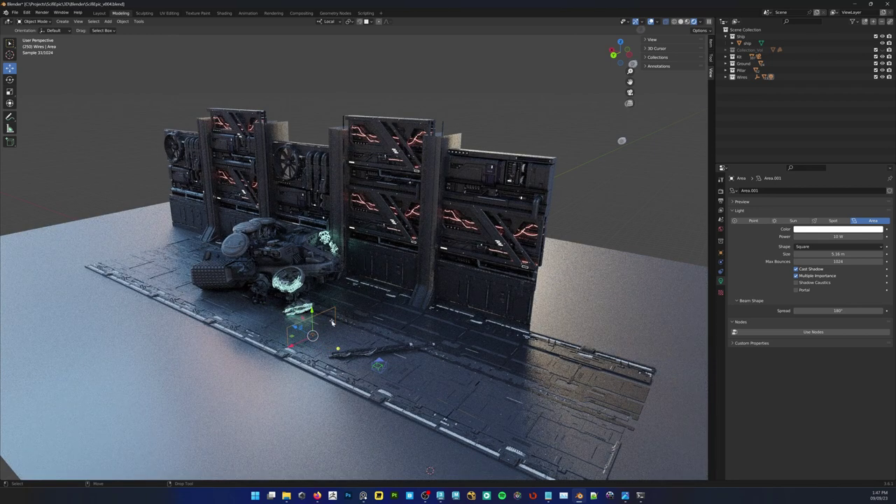
left_click_drag(312, 317, 312, 277)
key("ctrl+z")
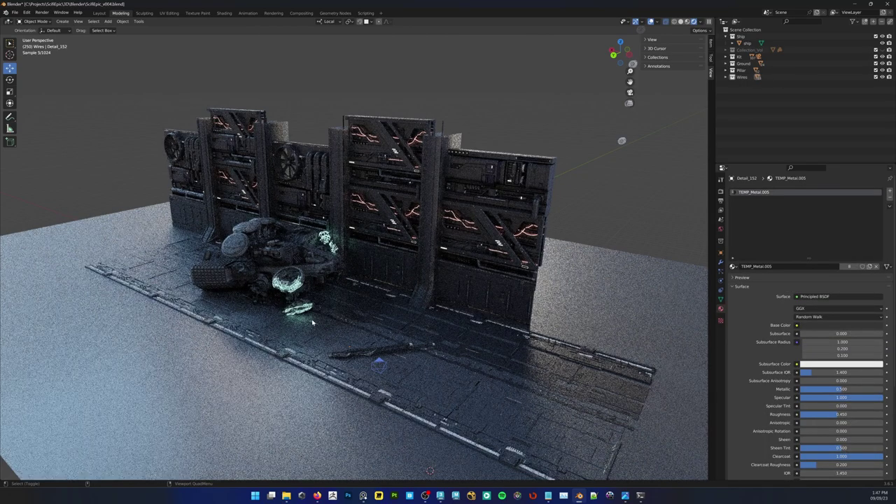
left_click(309, 326)
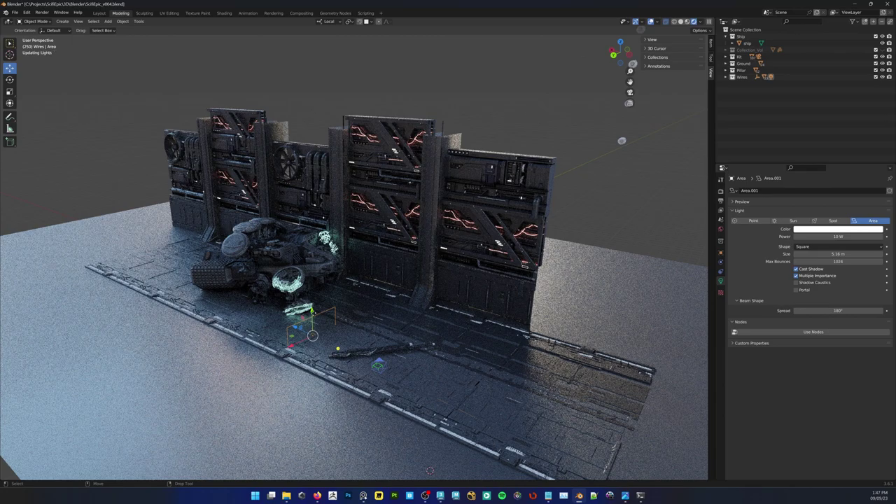
Raise the area light vertically by about 8.3 m above the floor in front of the ship
key("g")
key("z")
key("z")
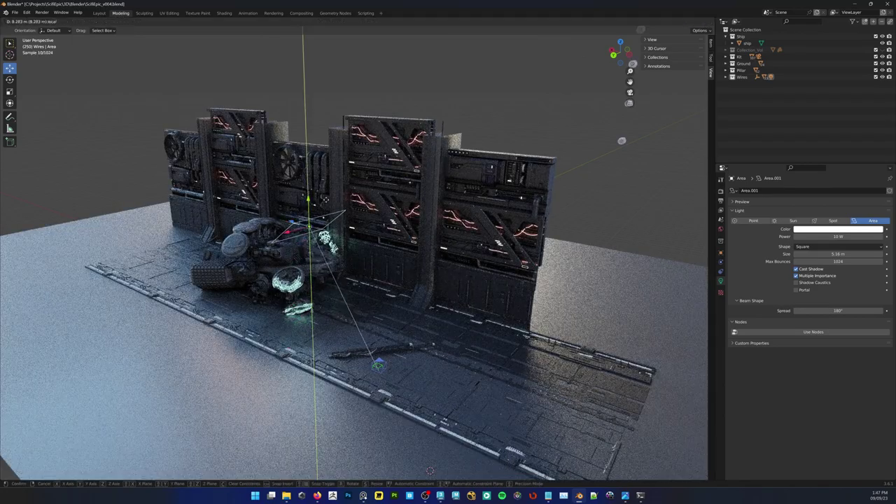
left_click(325, 200)
middle_click_drag(325, 201, 314, 242)
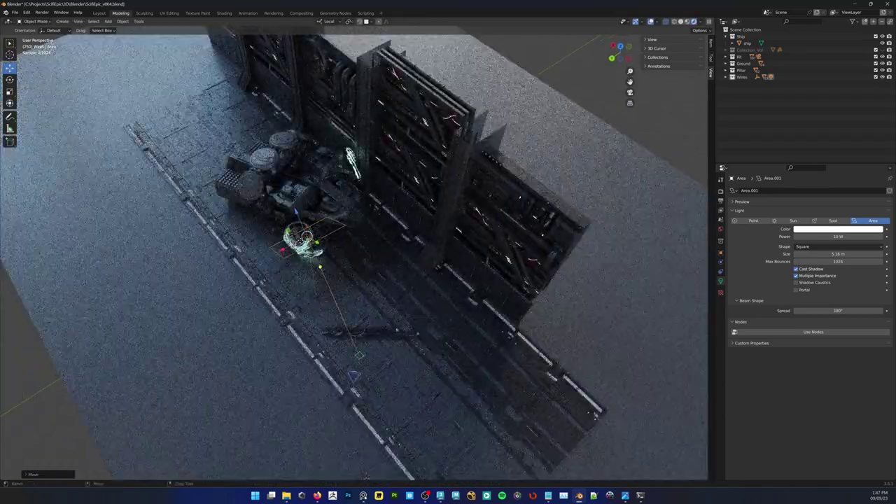
Reselect the area light in front of the ship and shift it along its X axis
middle_click_drag(365, 475, 397, 355)
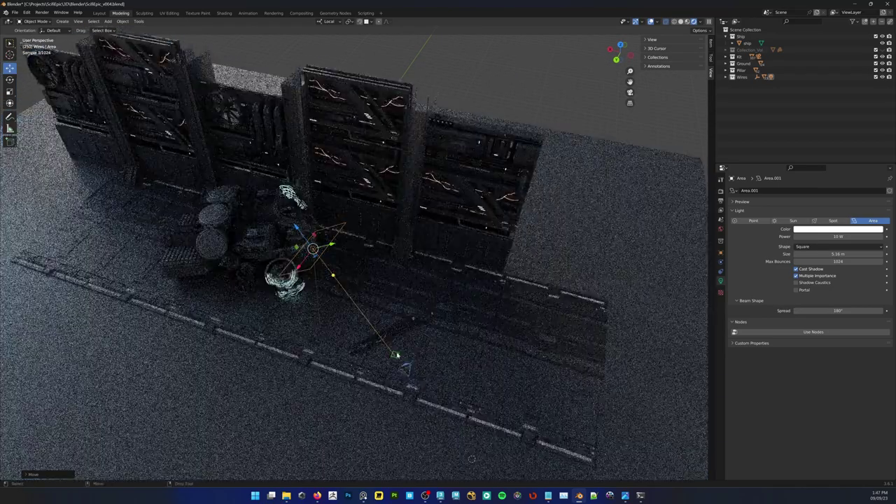
left_click(394, 354)
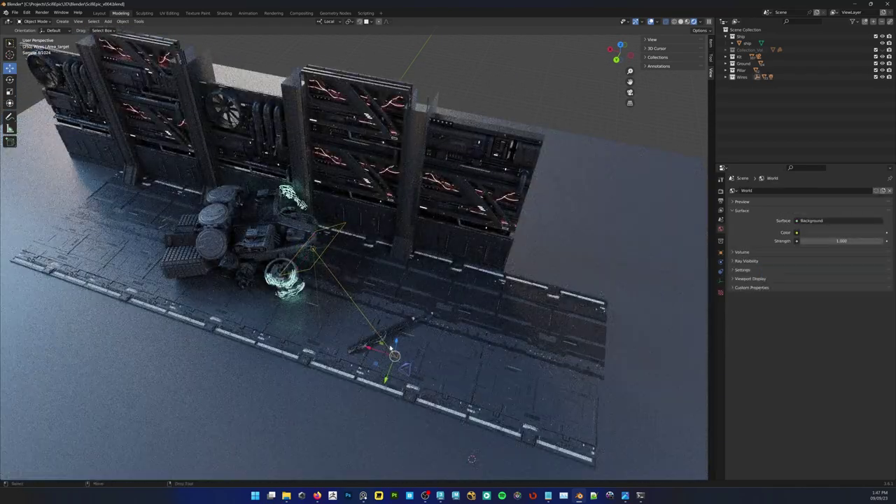
left_click(314, 251)
middle_click_drag(314, 250, 305, 265)
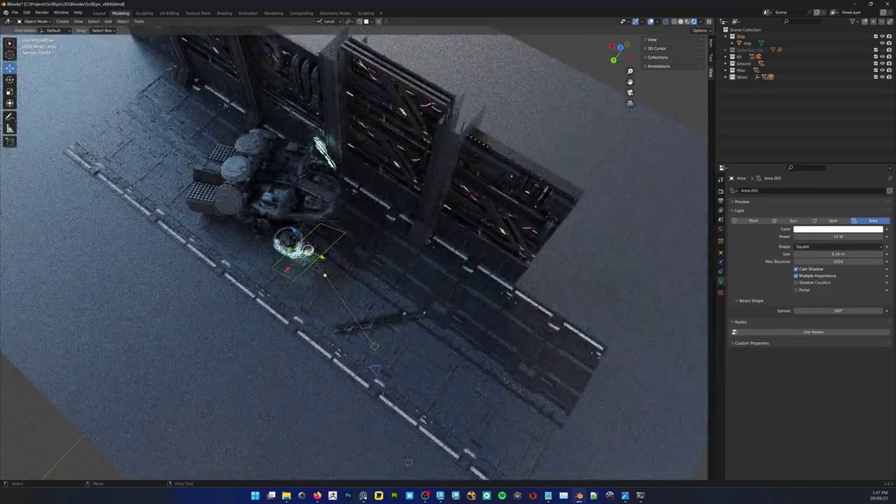
key("g")
key("x")
key("x")
left_click(339, 234)
middle_click_drag(391, 264, 439, 217)
Set the transform orientation to Global and move the area light along X to the rear of the ship
left_click(338, 21)
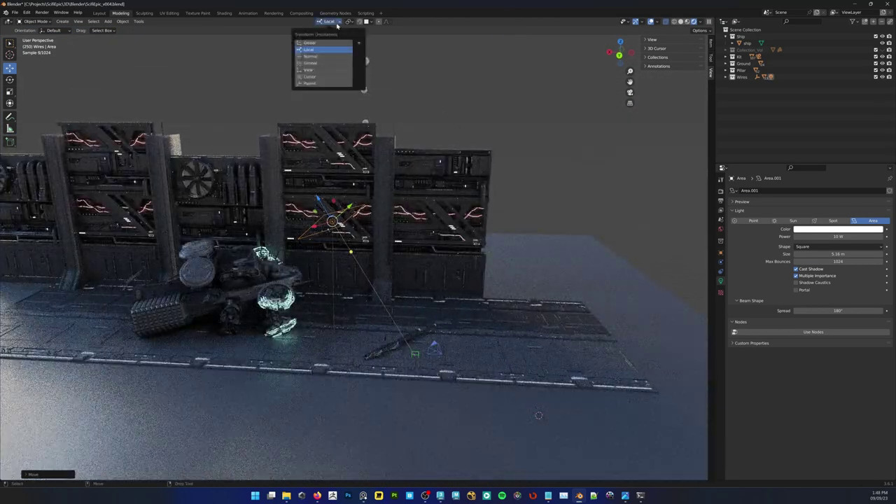
left_click(322, 37)
middle_click_drag(322, 38, 328, 242)
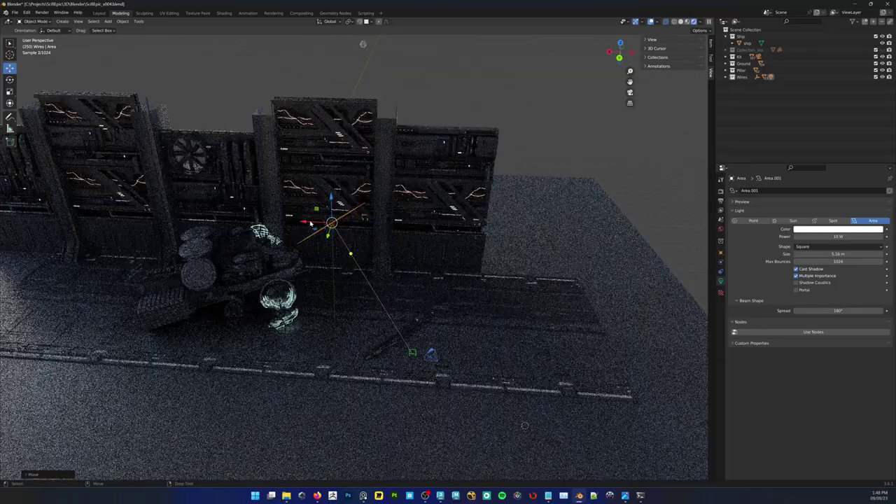
left_click_drag(306, 222, 113, 194)
middle_click_drag(279, 264, 231, 252)
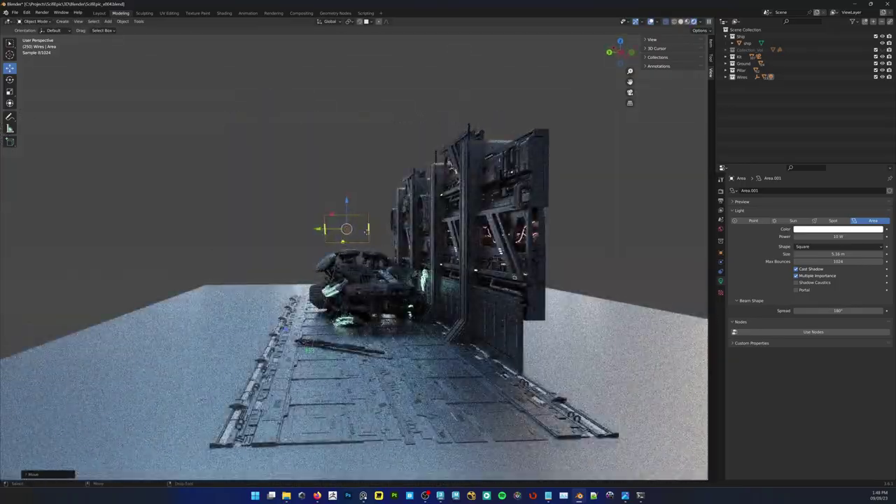
View the scene through the camera and set the area light's power to 1000 W
key("KP_0")
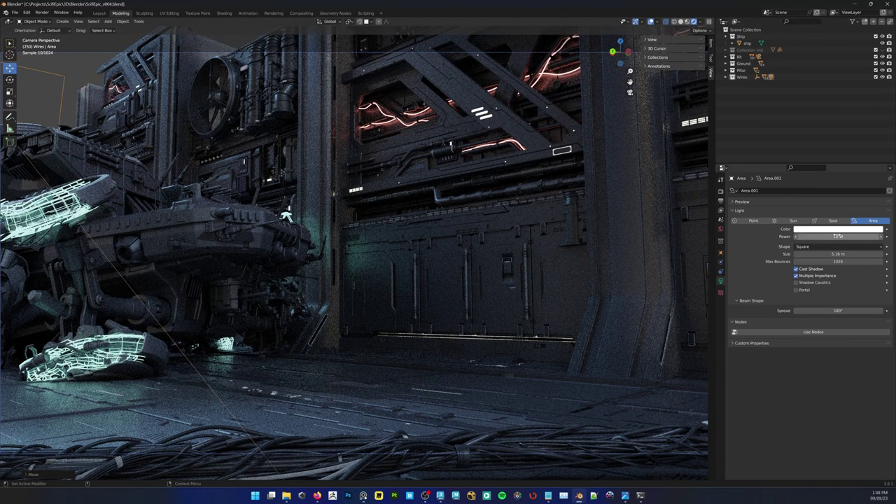
left_click(838, 236)
key("Return")
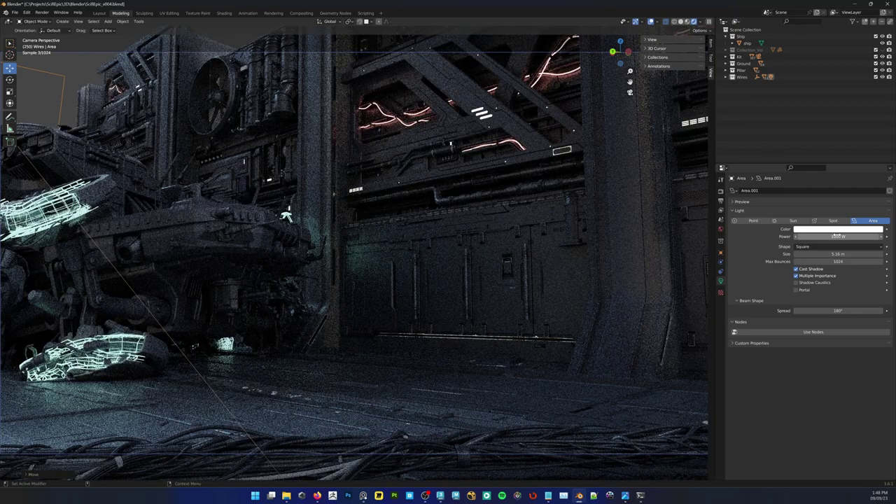
left_click(837, 235)
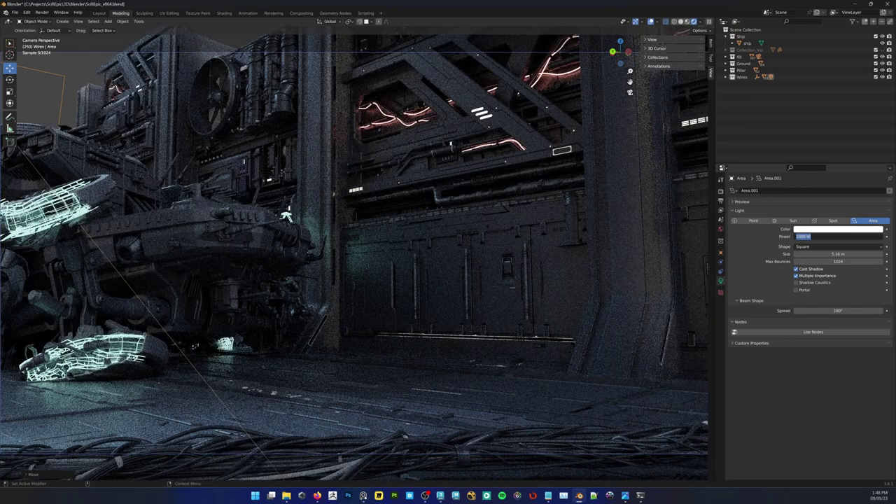
key("Return")
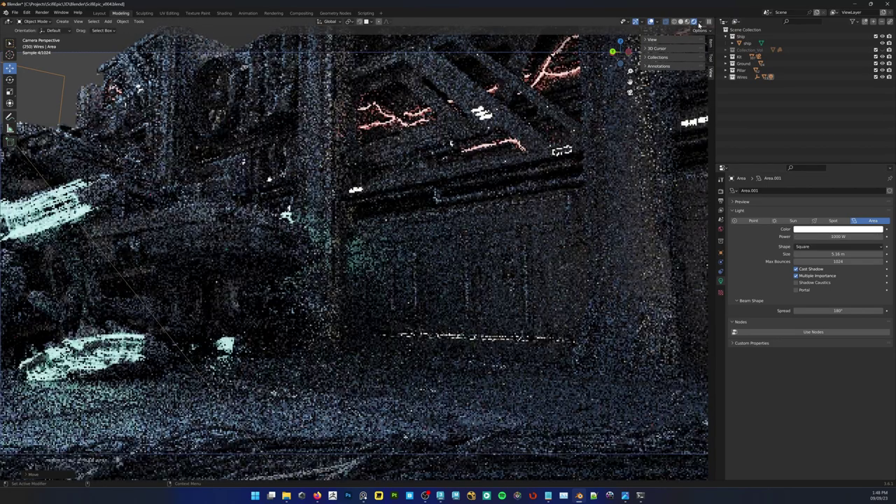
Enable scene lights and the scene world for the rendered viewport shading
left_click(701, 22)
left_click(663, 55)
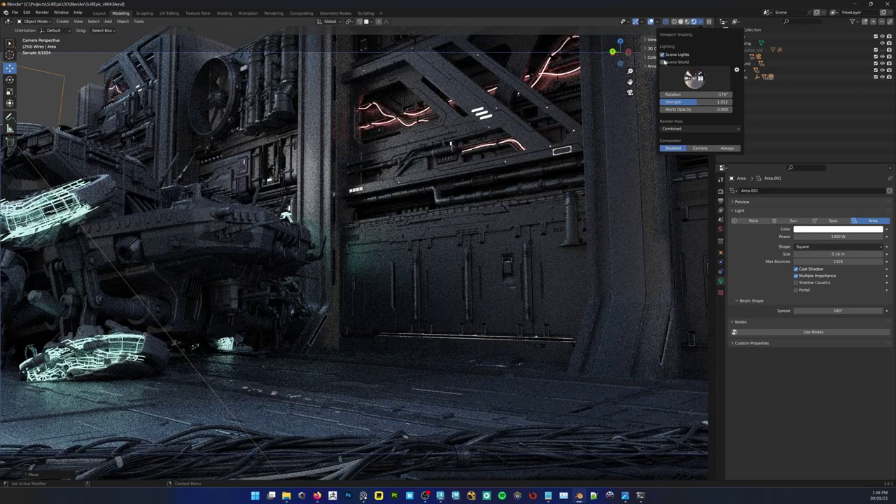
left_click(662, 62)
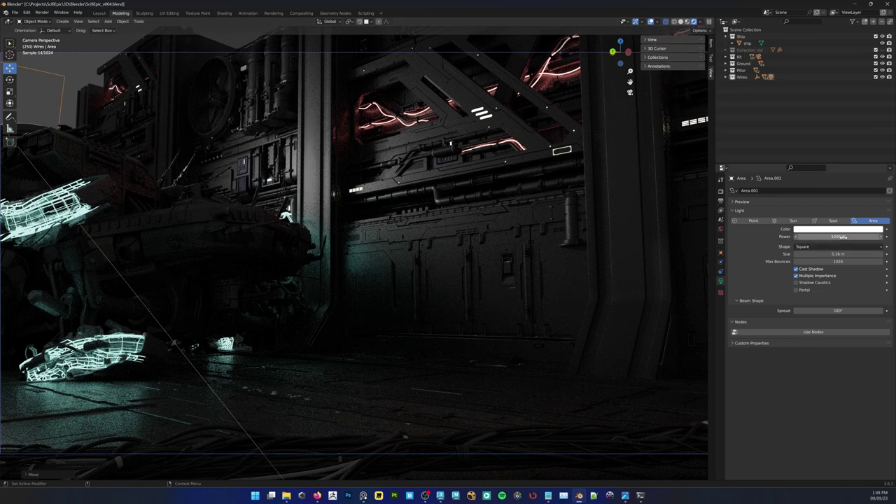
Set the area light's power to 3000 W
left_click(819, 237)
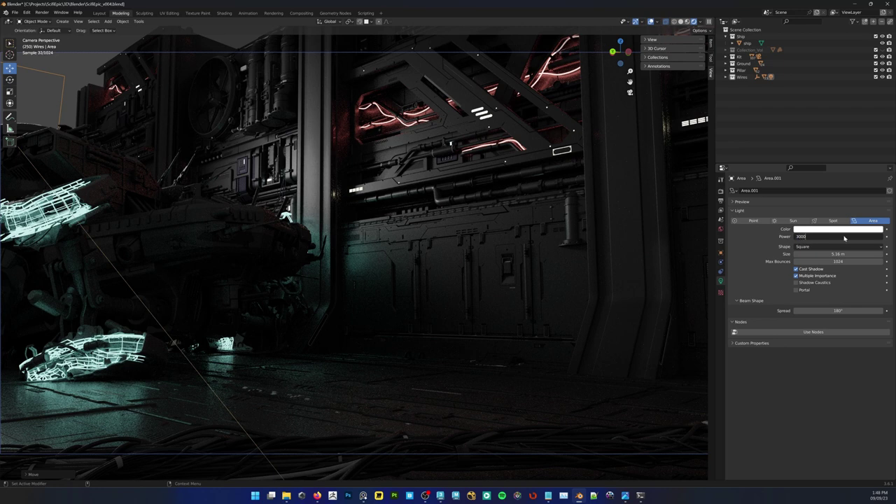
type("3000")
key("Return")
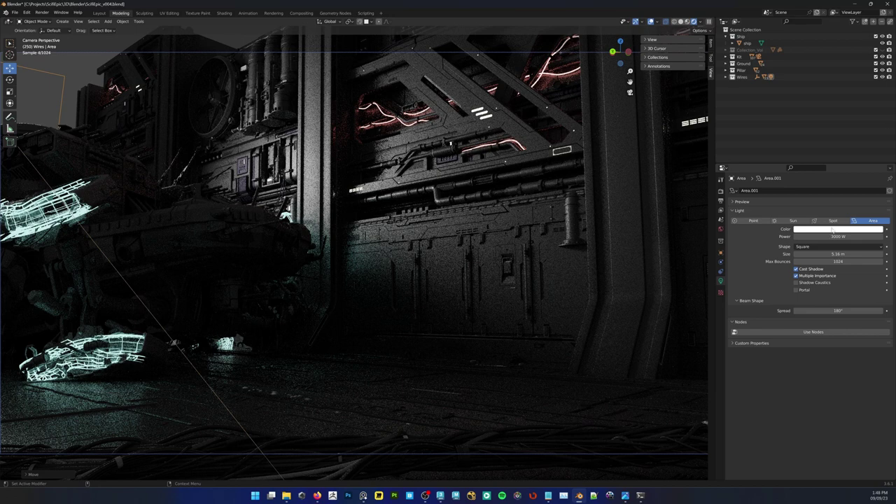
Tint the area light pale blue, with a hue of about 0.585 and saturation of about 0.576
left_click(831, 229)
left_click(851, 162)
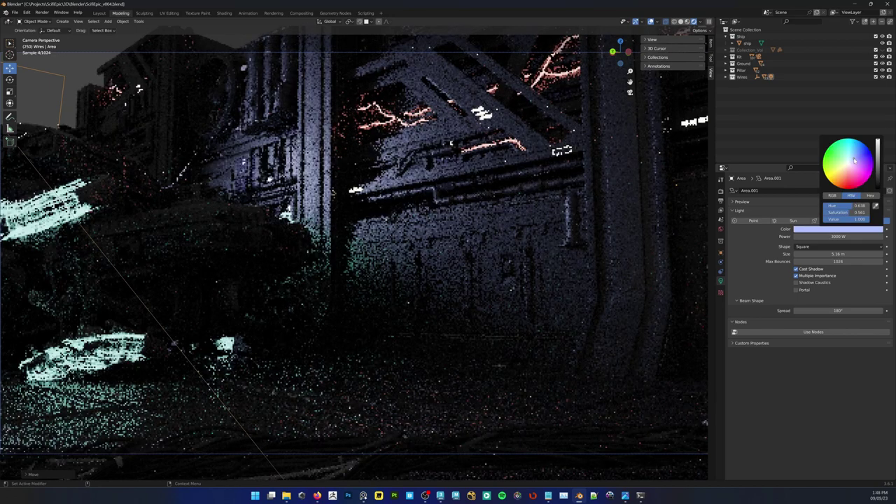
left_click(849, 160)
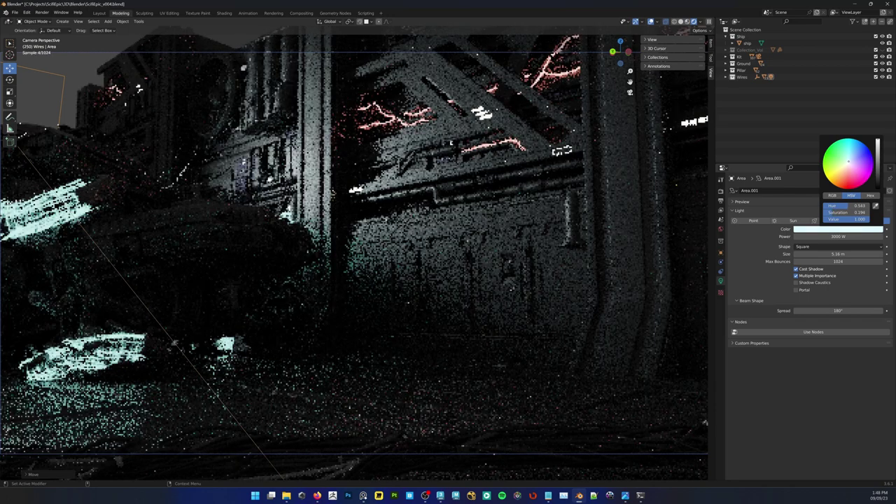
left_click_drag(848, 161, 849, 161)
left_click(851, 161)
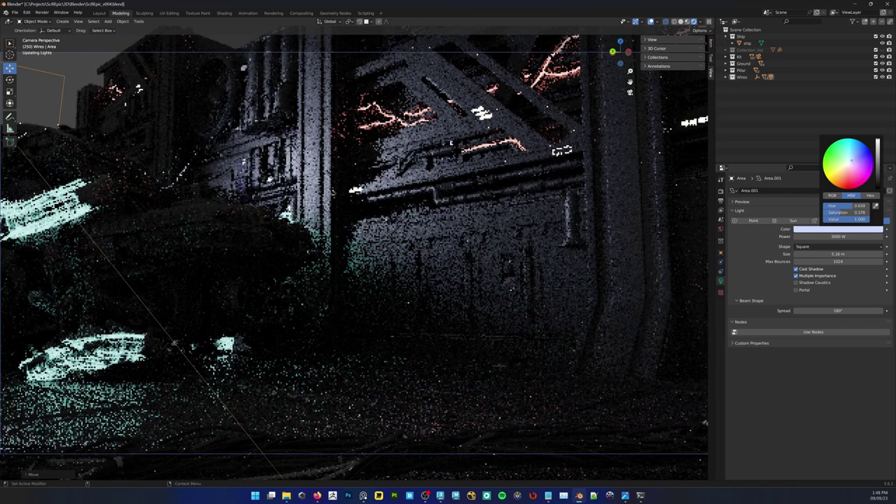
mouse_move(857, 207)
left_mouse_down()
mouse_move(850, 212)
mouse_move(874, 212)
mouse_move(850, 212)
left_mouse_up()
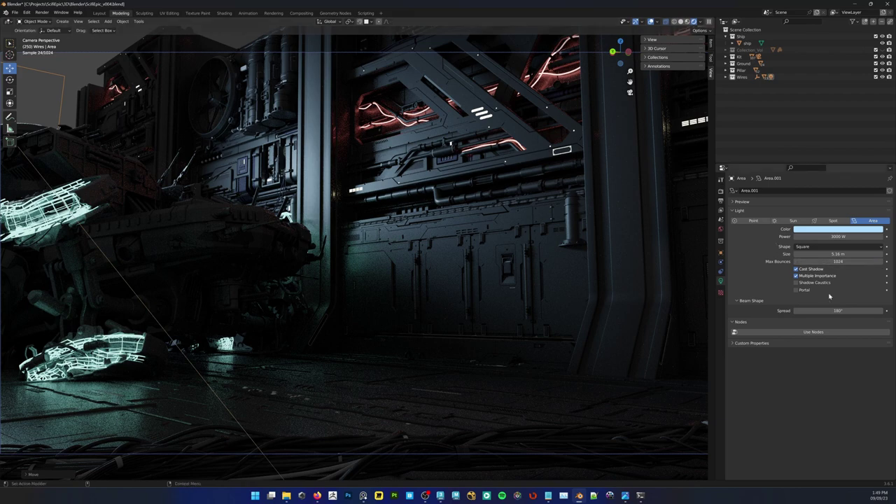
Set the area light's beam spread to 180° and its size to about 2.11 m
left_click_drag(837, 310, 823, 310)
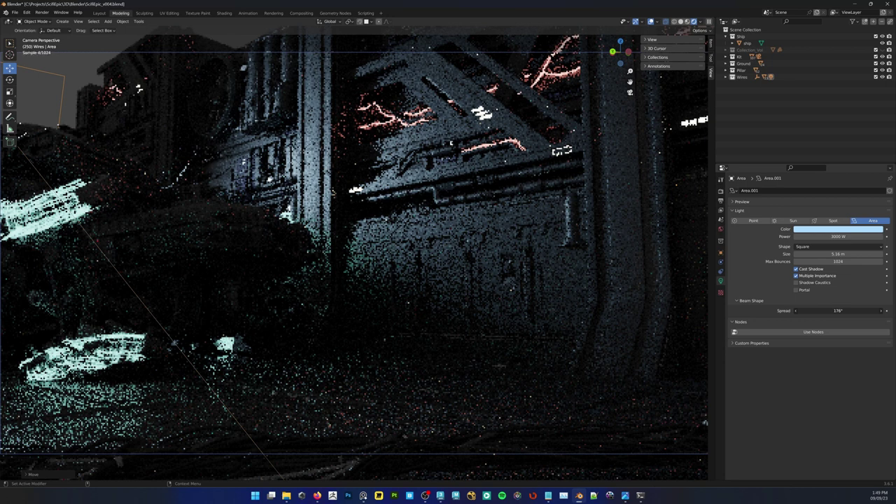
left_click_drag(830, 311, 833, 310)
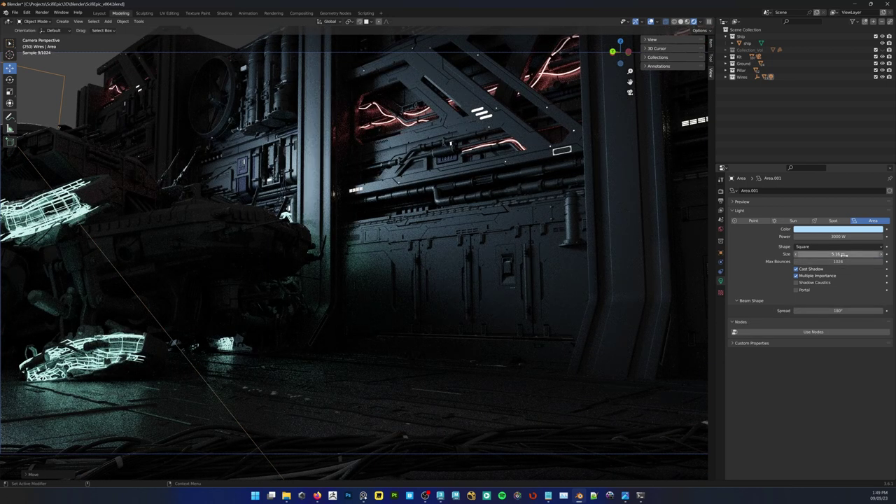
left_click_drag(846, 255, 821, 254)
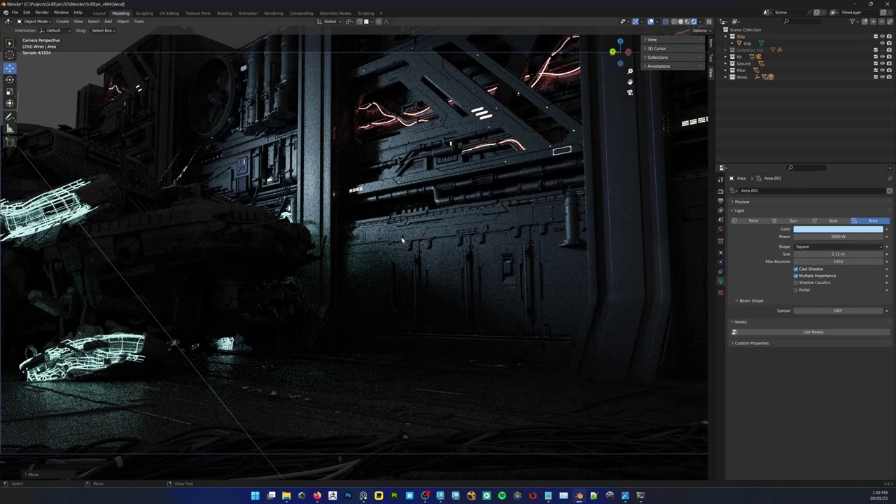
Raise the area light vertically above the ship's rear, then check the lighting through the camera
middle_click_drag(400, 235, 441, 364)
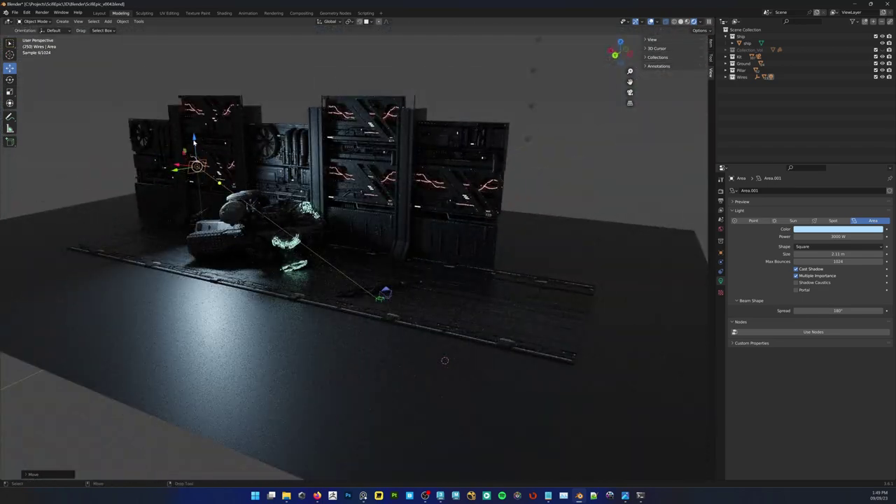
key("g")
key("z")
left_click(198, 102)
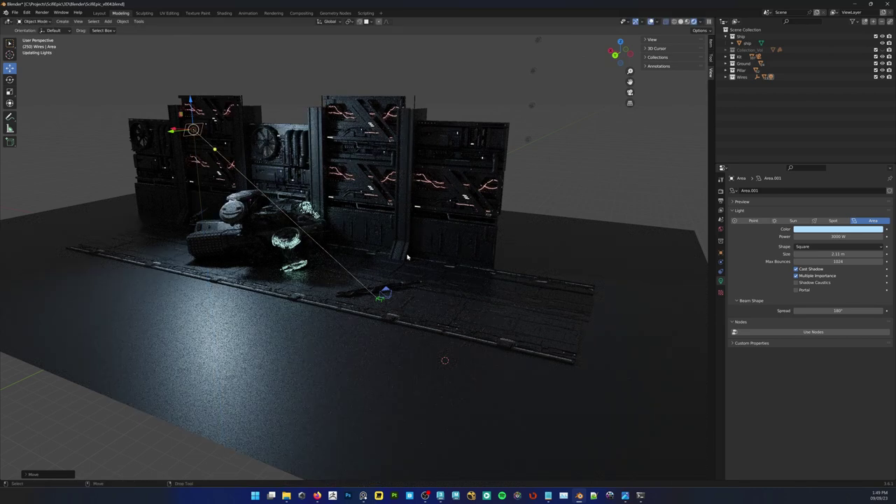
key("KP_0")
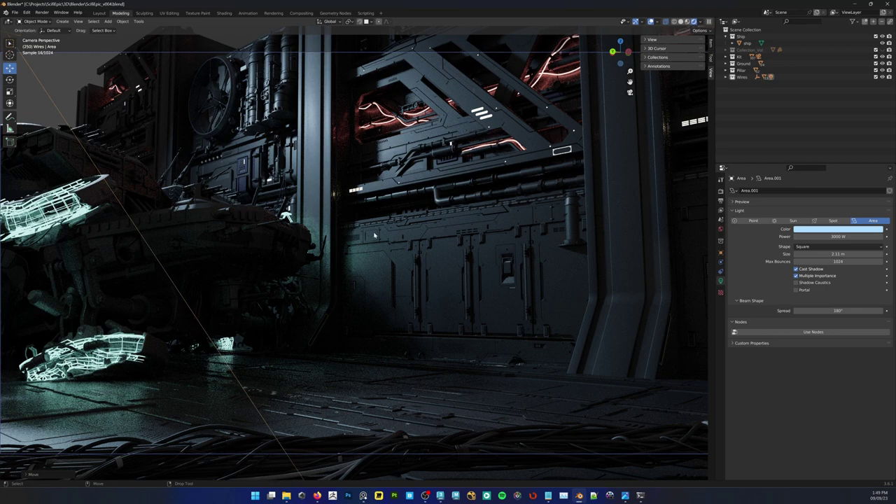
Copy and paste the area light with its target, then move the copy about 5 m along the global X axis
middle_click_drag(375, 236, 243, 151)
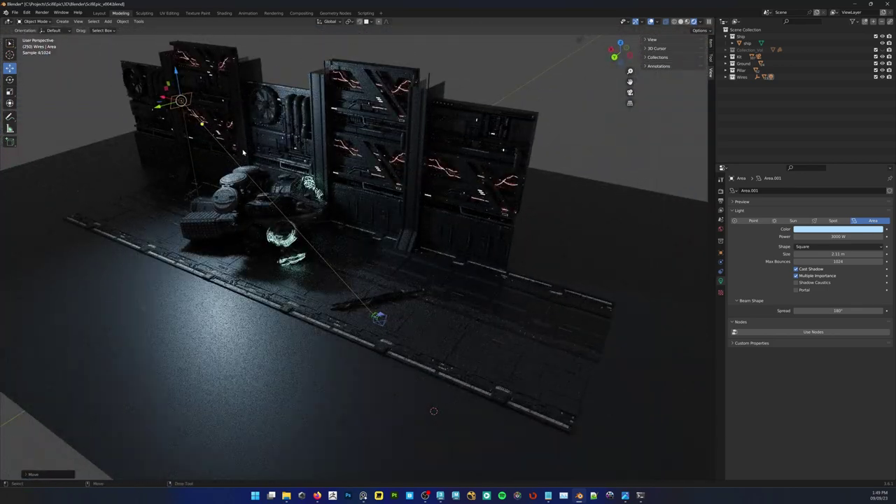
key("ctrl+c")
left_click(226, 152)
key("ctrl+v")
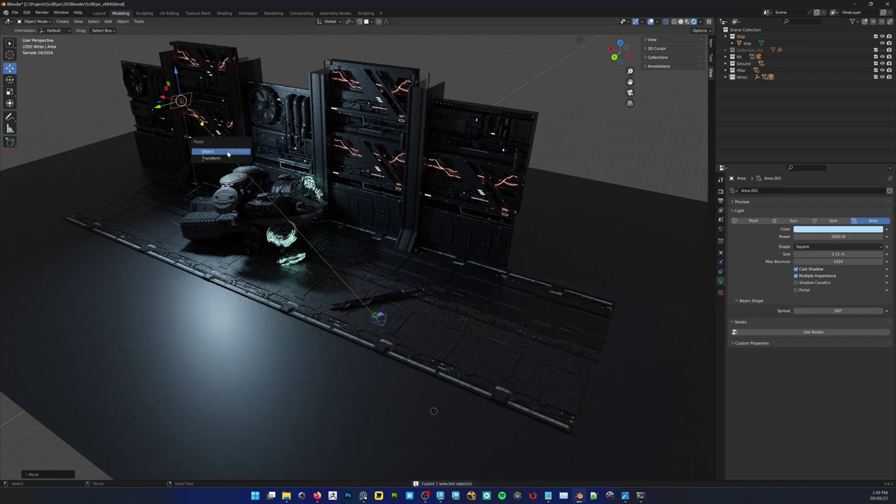
left_click(221, 152)
key("g")
key("x")
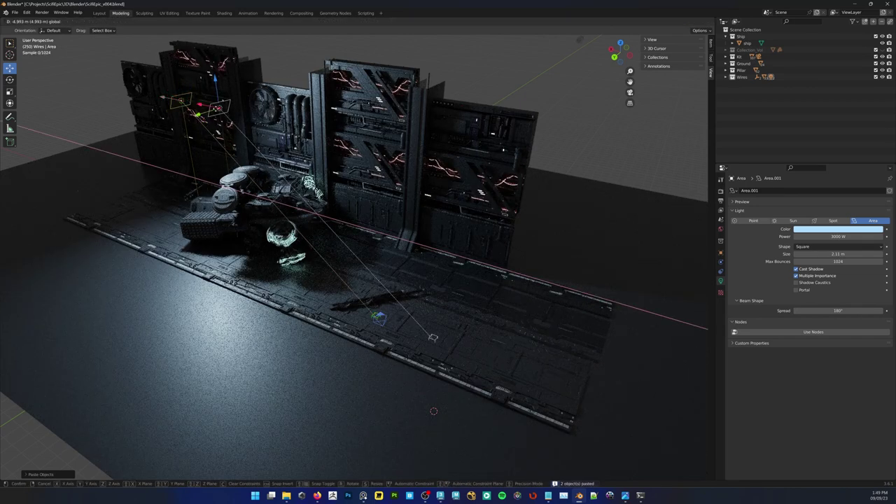
left_click_drag(202, 105, 203, 105)
Select the copied light's aim target and move it to the floor edge beside the ship's glowing front engine
right_click(353, 205)
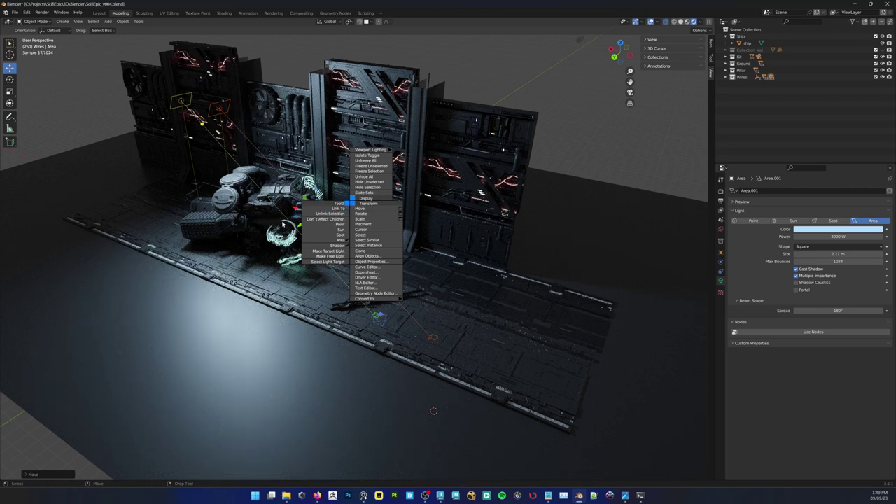
left_click(319, 256)
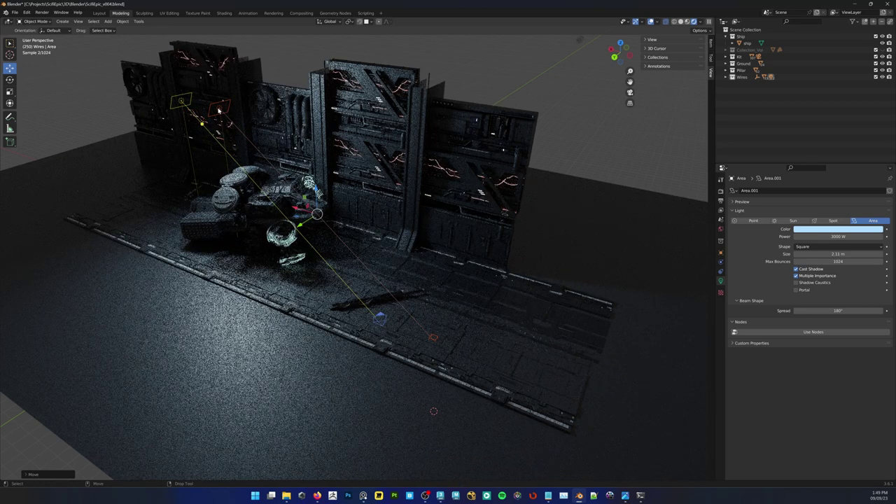
left_click_drag(230, 94, 239, 112)
key("w")
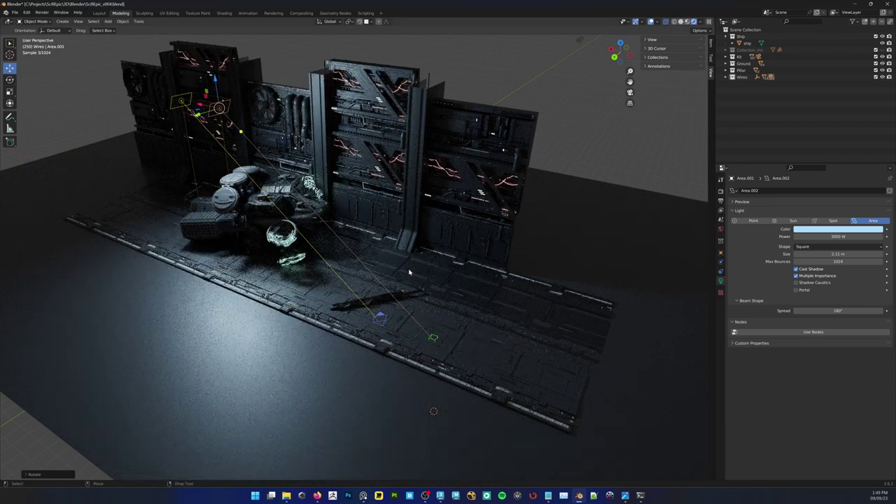
left_click(434, 339)
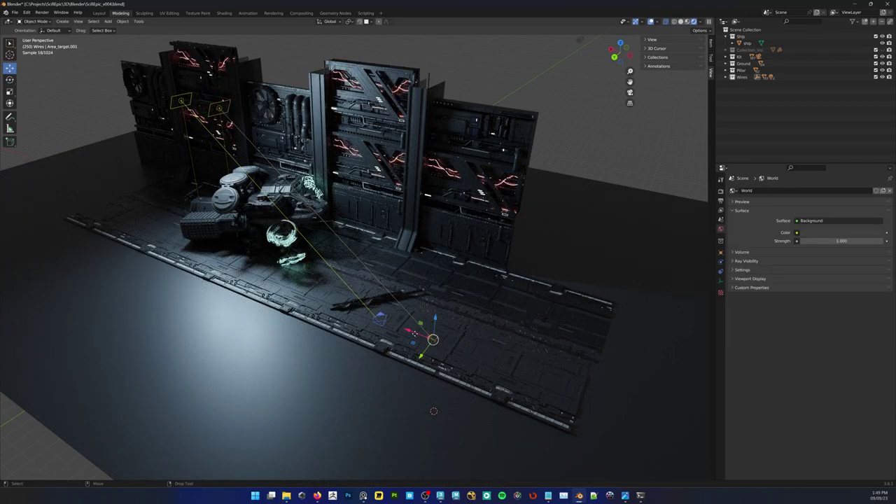
left_click_drag(433, 339, 287, 282)
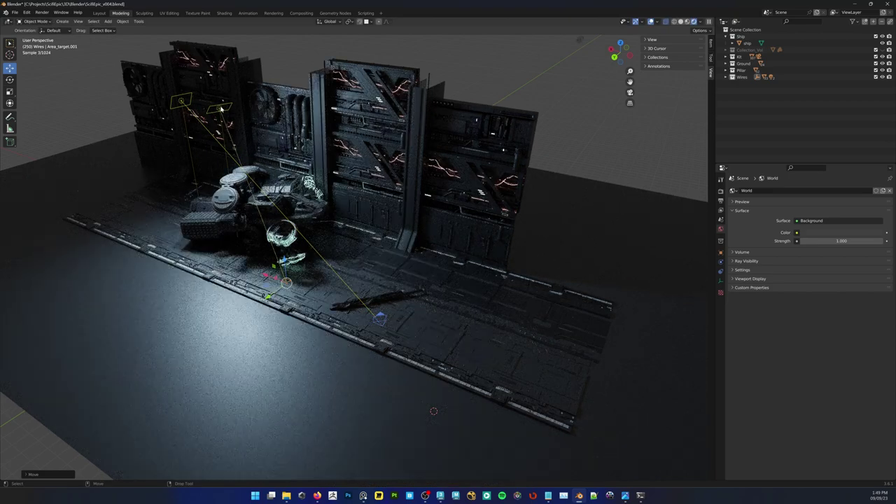
Select the copied area light and change its colour from pale blue to a pale yellow while viewing through the camera
left_click(221, 109)
middle_click_drag(221, 110, 212, 151)
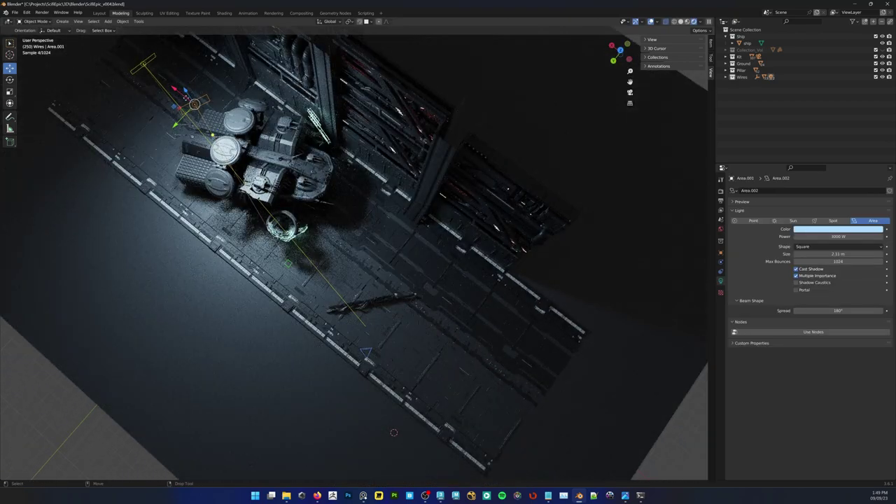
middle_click_drag(186, 98, 306, 153)
key("KP_0")
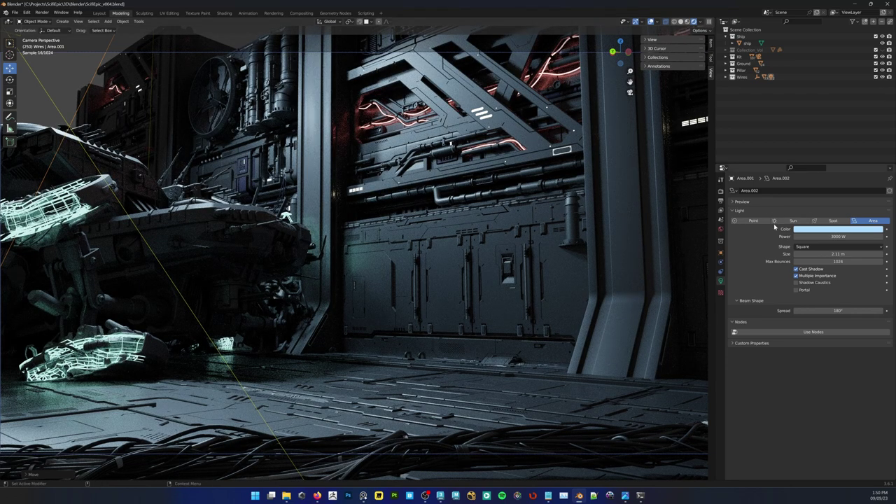
left_click(808, 230)
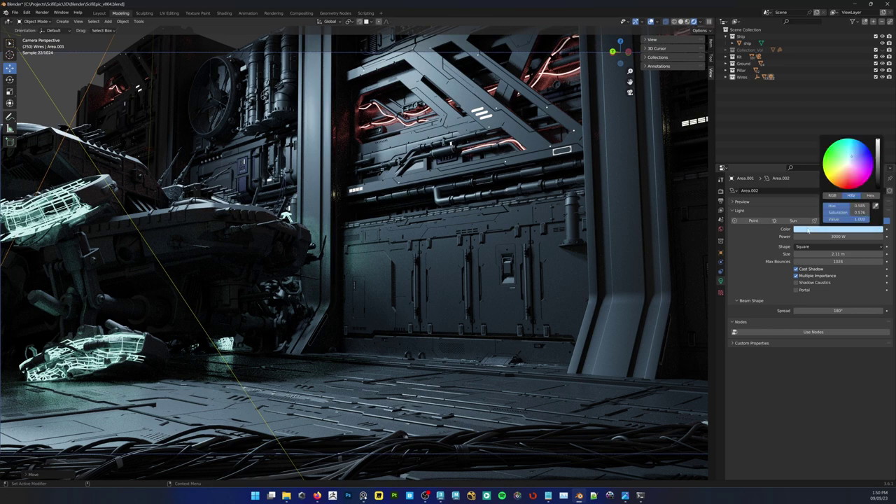
left_click(808, 231)
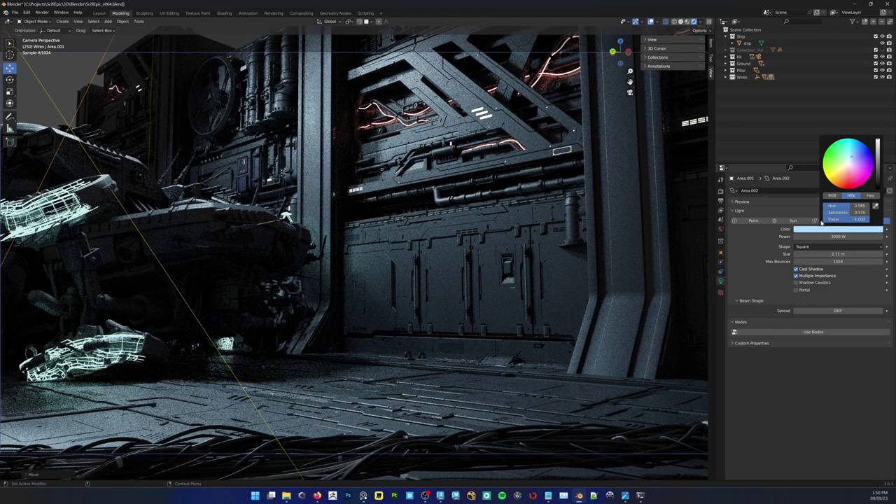
mouse_move(878, 153)
left_mouse_down()
mouse_move(877, 162)
mouse_move(878, 139)
left_mouse_up()
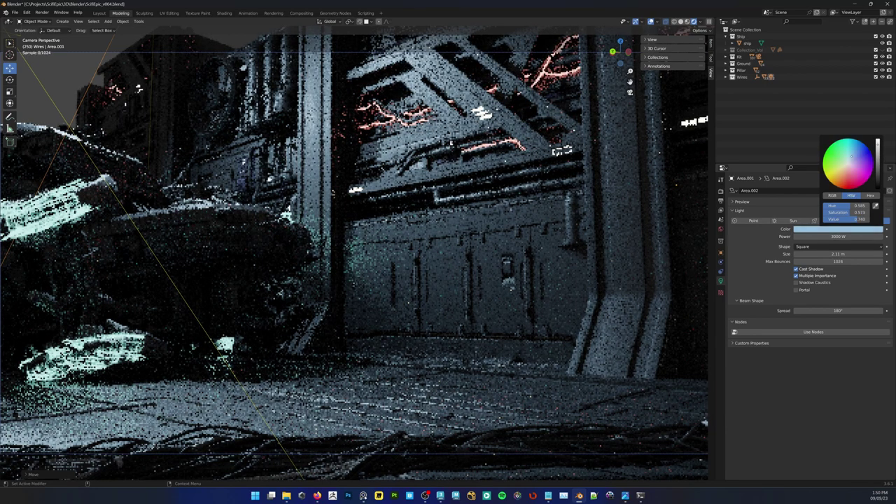
left_click_drag(846, 215, 837, 215)
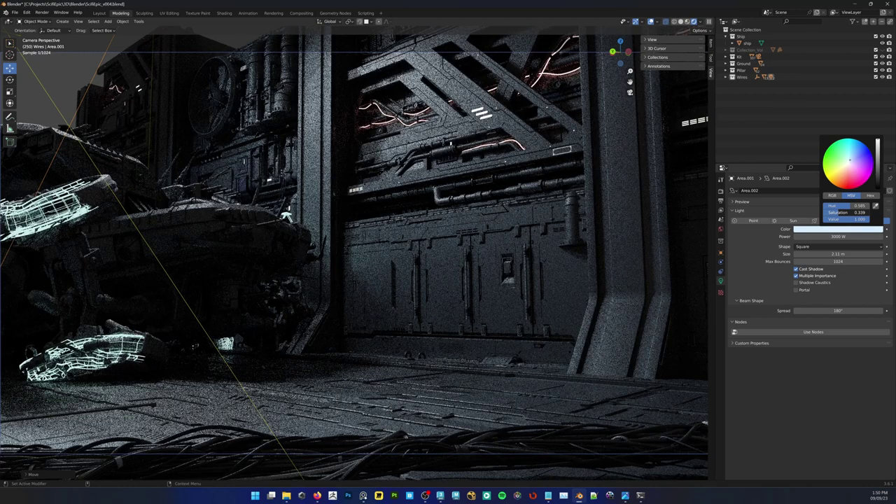
left_click(843, 164)
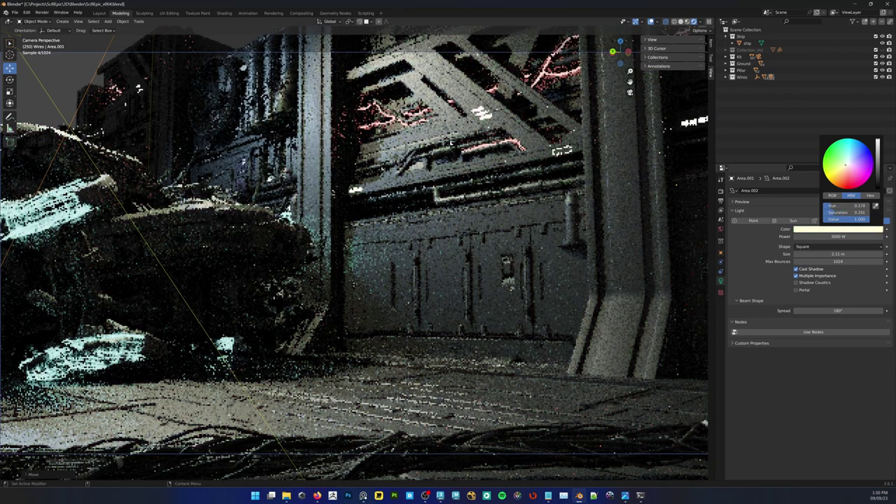
left_click(845, 166)
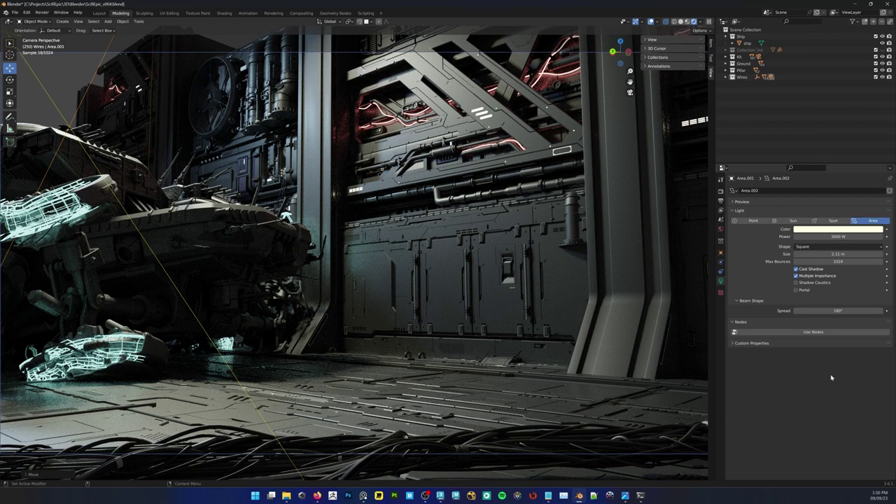
Narrow the copied area light's beam spread to about 69° and inspect the light pool from above the ship
left_click_drag(844, 309, 753, 309)
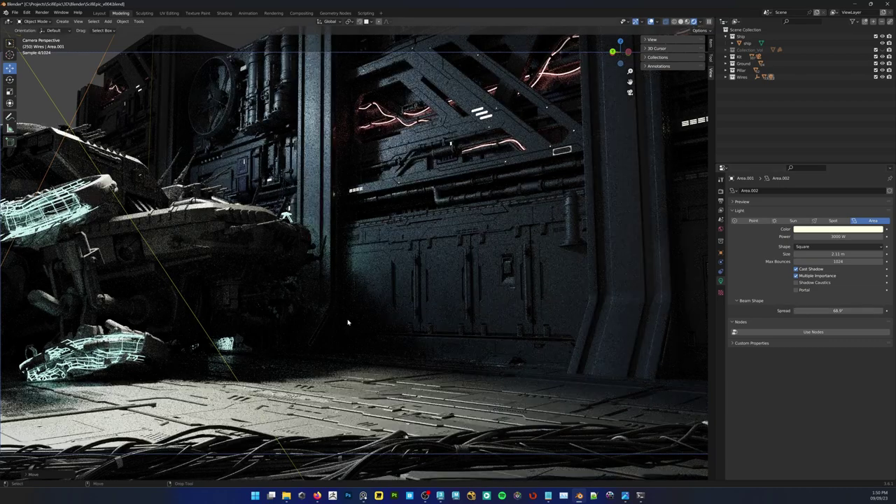
middle_click_drag(352, 330, 335, 323)
scroll(277, 301, "down", 4)
middle_click_drag(264, 334, 292, 302)
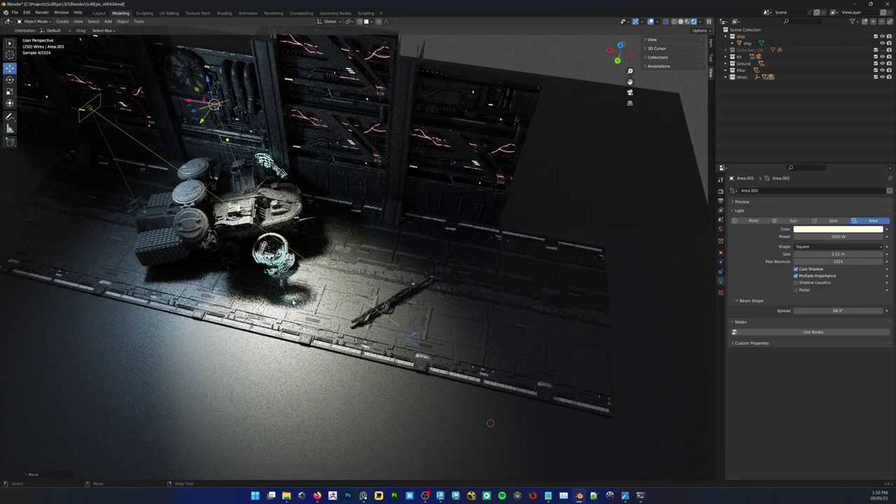
Select the copied light's aim target and move it along global Y and X to beneath the ship, beside the front engine
right_click(334, 305)
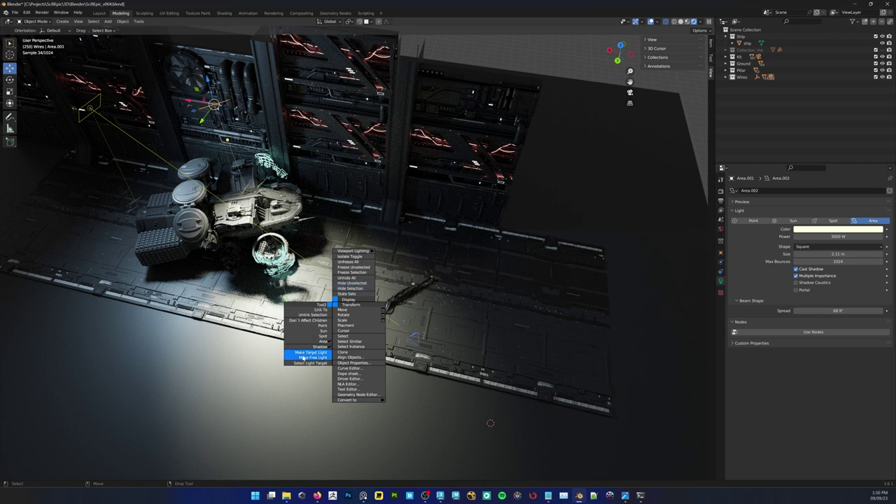
left_click(303, 358)
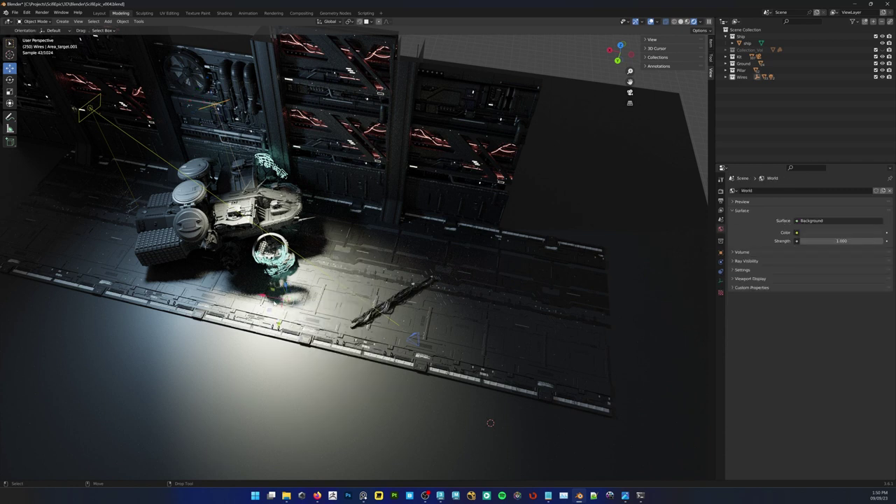
middle_click_drag(274, 297, 236, 256)
key("g")
key("y")
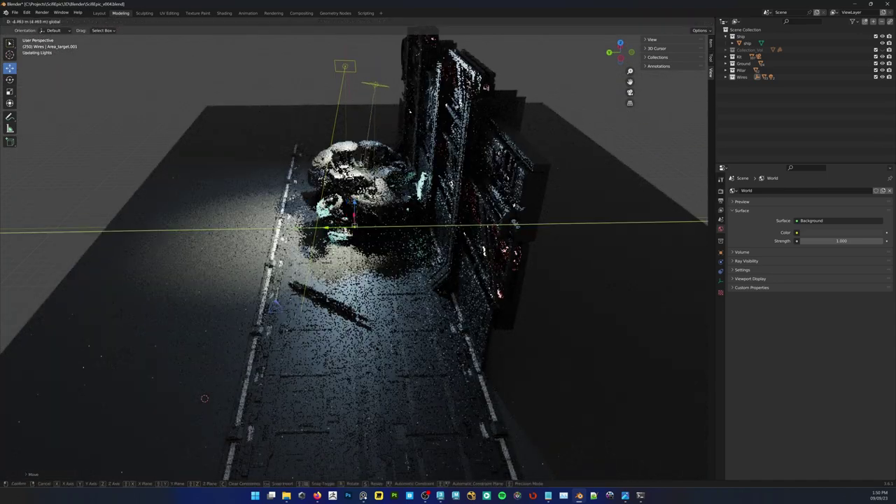
left_click_drag(344, 227, 339, 228)
middle_click_drag(374, 259, 439, 259)
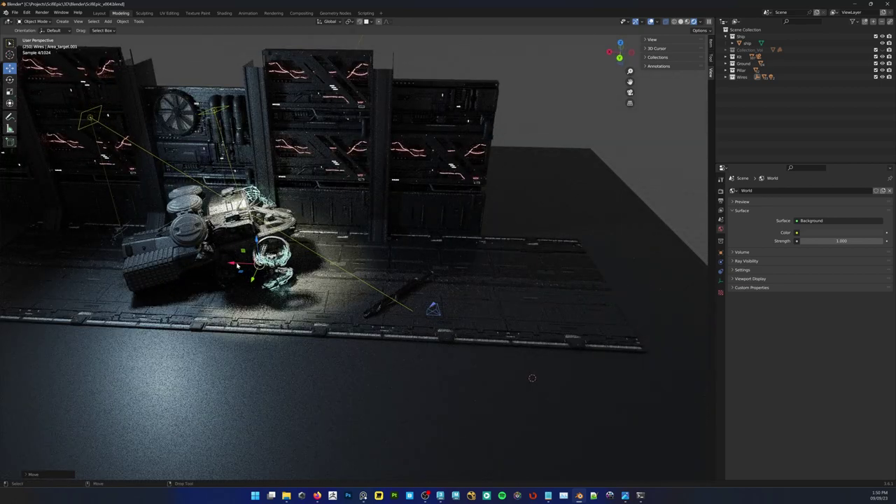
left_click_drag(232, 263, 219, 262)
left_click(208, 128)
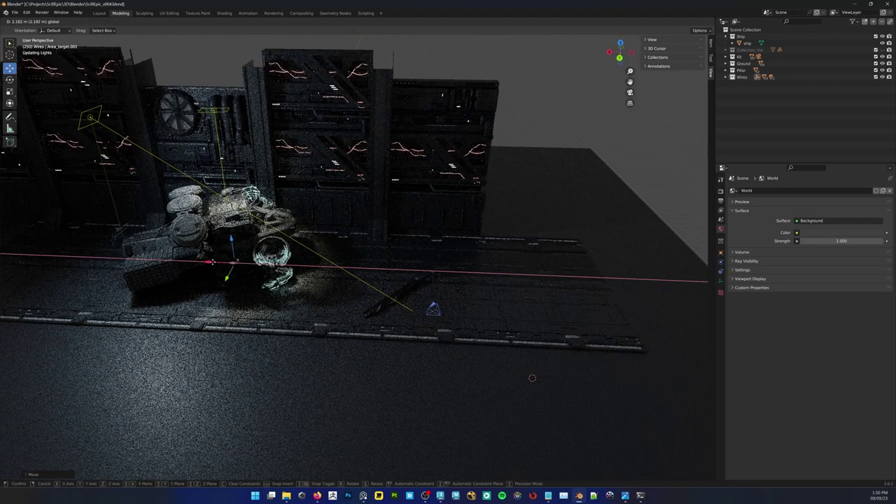
Set the copied area light's beam spread to 107° and power to 500 W, check it through the camera, and save the file
left_click(214, 110)
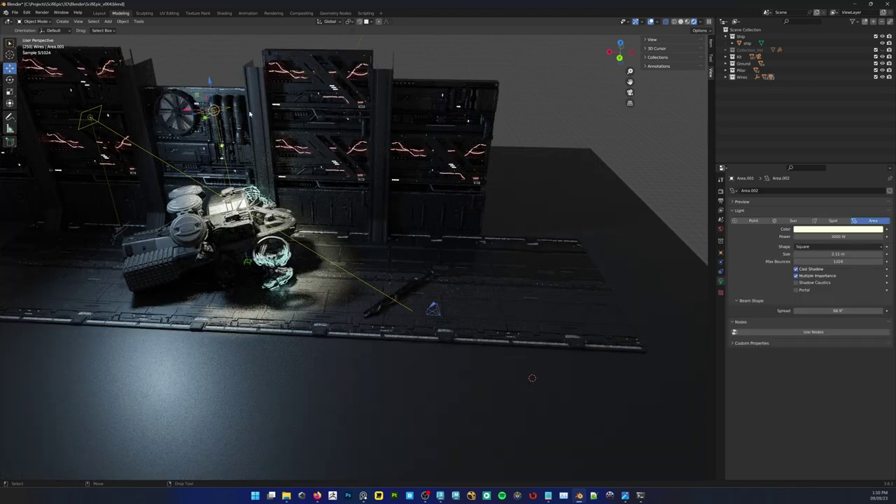
left_click_drag(836, 310, 890, 310)
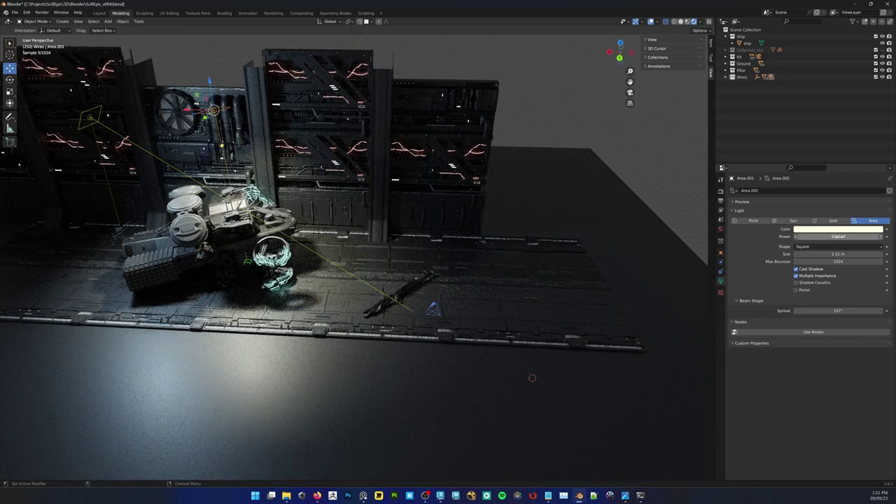
double_click(838, 236)
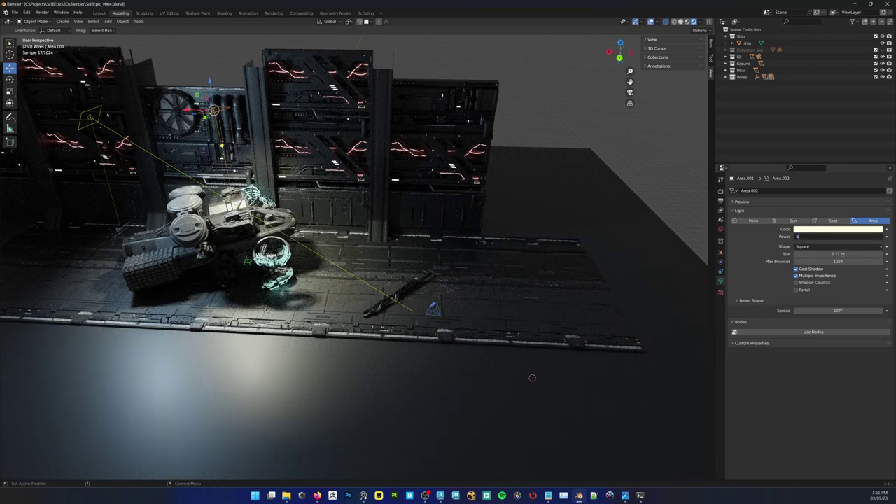
key("Return")
middle_click_drag(430, 256, 372, 223)
key("KP_0")
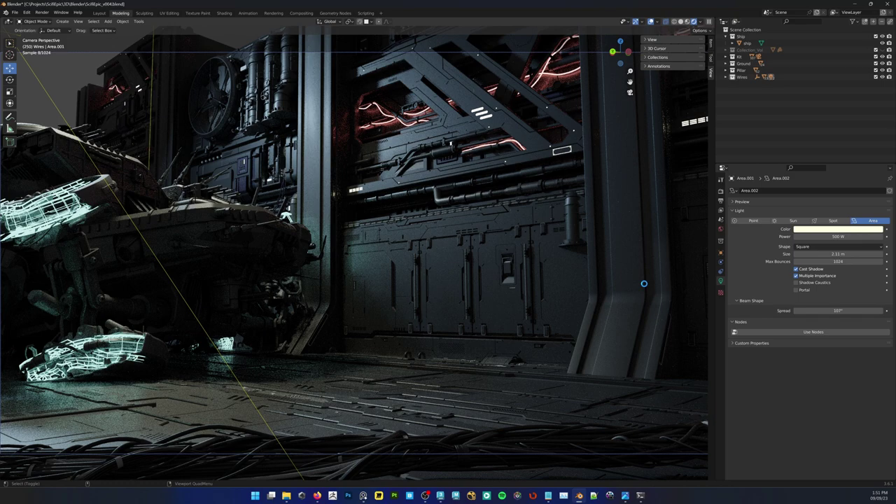
key("ctrl+s")
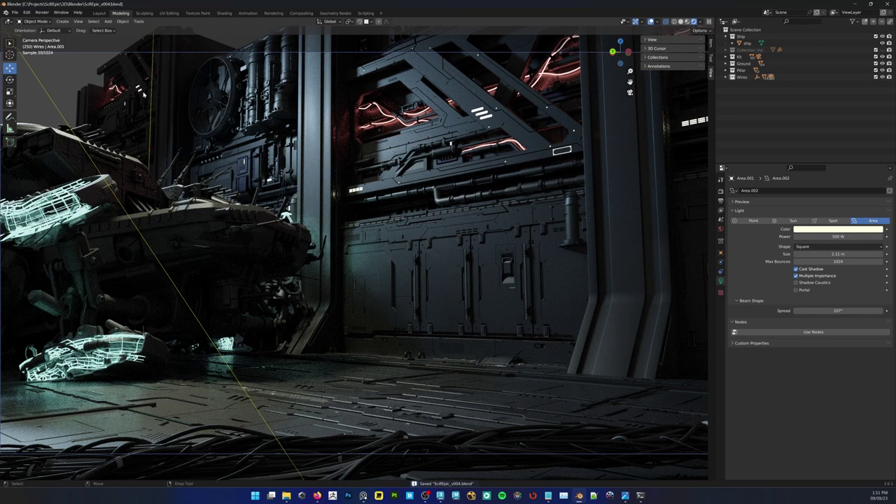
Examine the lighting on the ship, floor and wall from free views and through the camera
left_click_drag(346, 207, 378, 206, "alt")
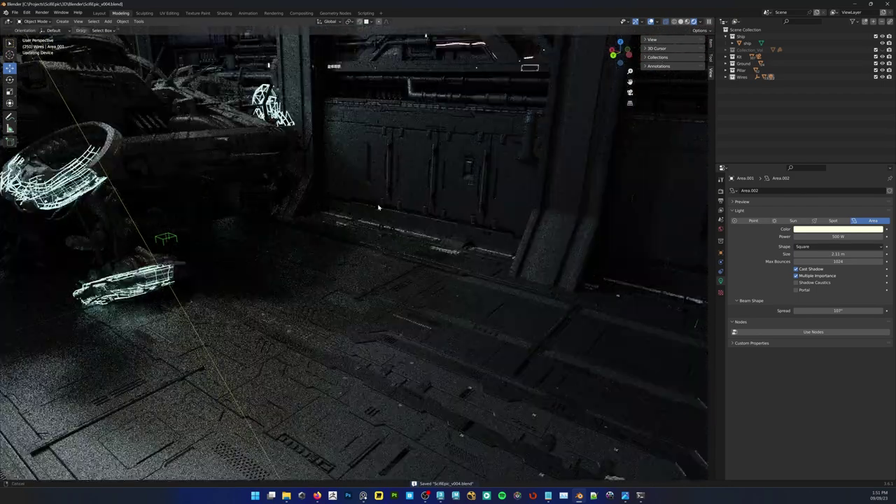
right_click_drag(378, 206, 187, 207, "alt")
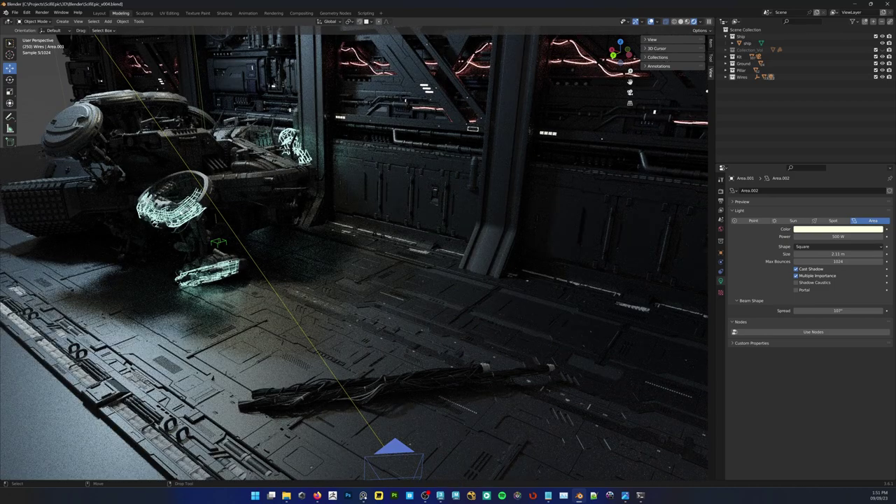
key("KP_0")
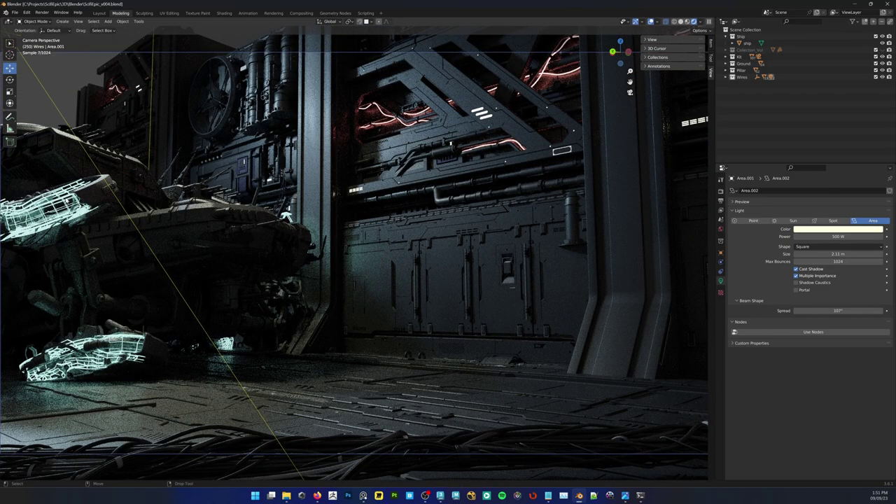
middle_click_drag(504, 156, 698, 108)
left_click_drag(263, 204, 406, 214, "alt")
right_click_drag(406, 214, 384, 180, "alt")
left_click_drag(385, 180, 585, 121, "alt")
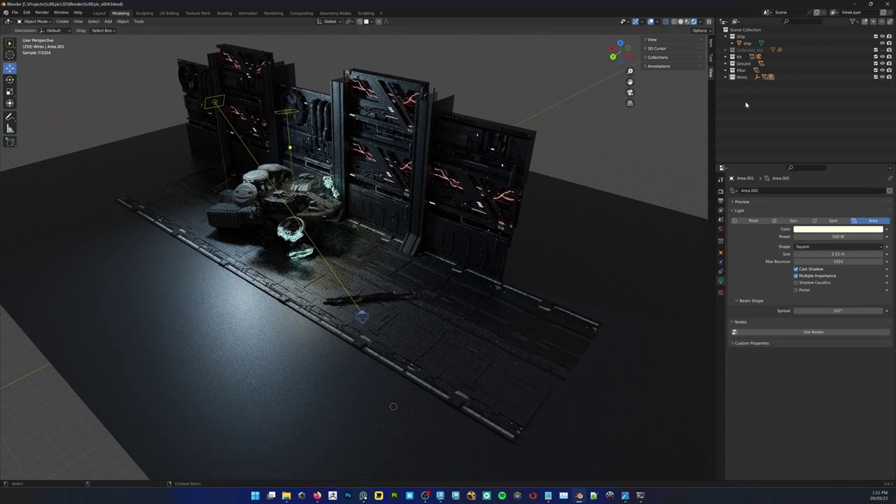
Expand the Collection_Vol collection and make it visible in the viewport
left_click(732, 50)
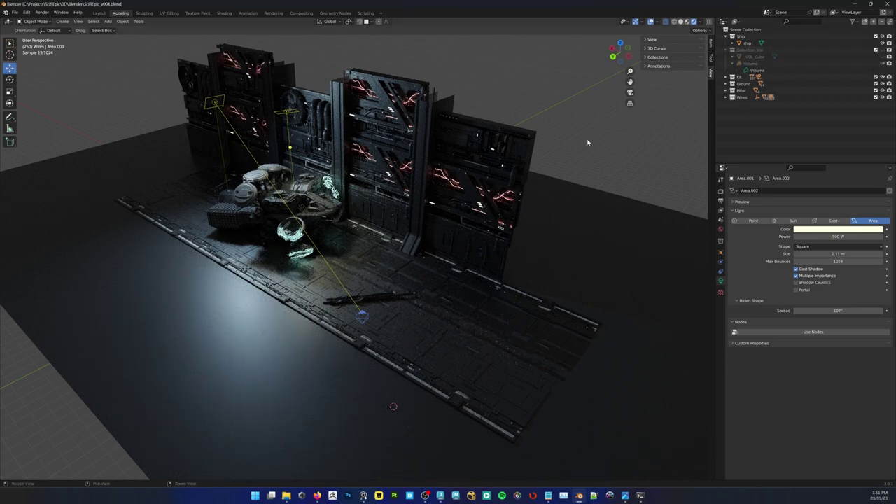
middle_click_drag(533, 143, 509, 170, "alt")
left_click_drag(510, 170, 522, 165, "alt")
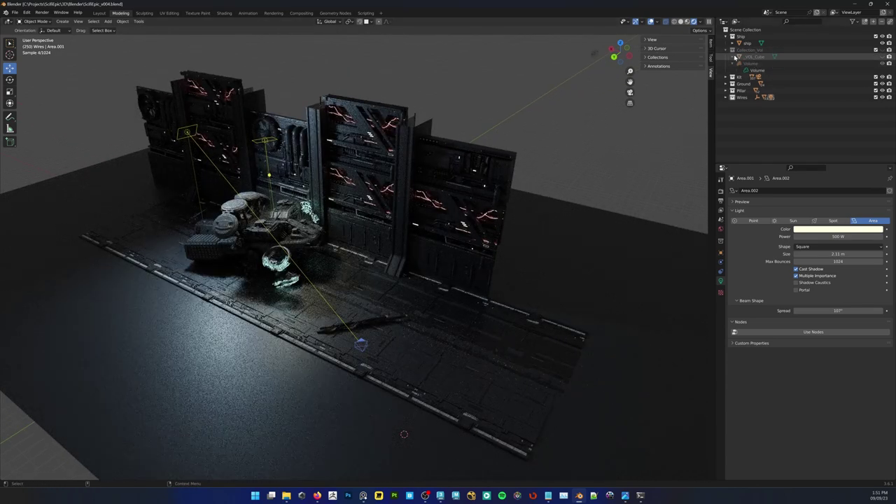
left_click(883, 50)
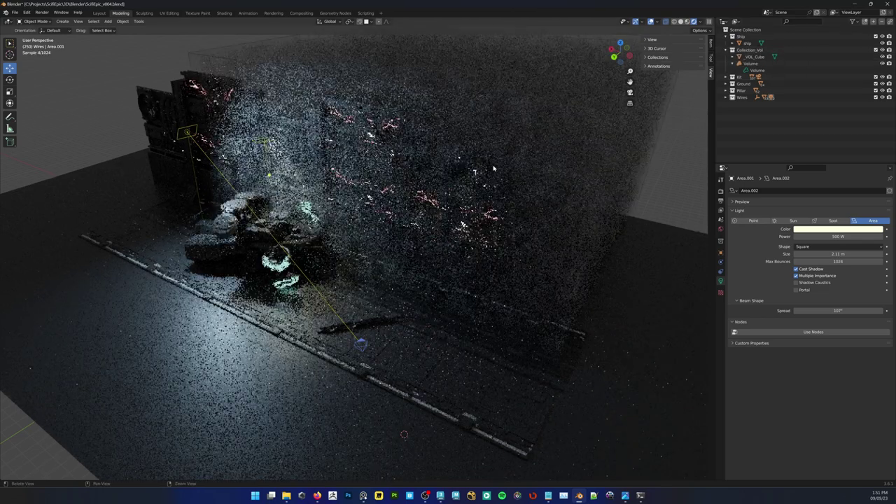
scroll(493, 168, "down", 6)
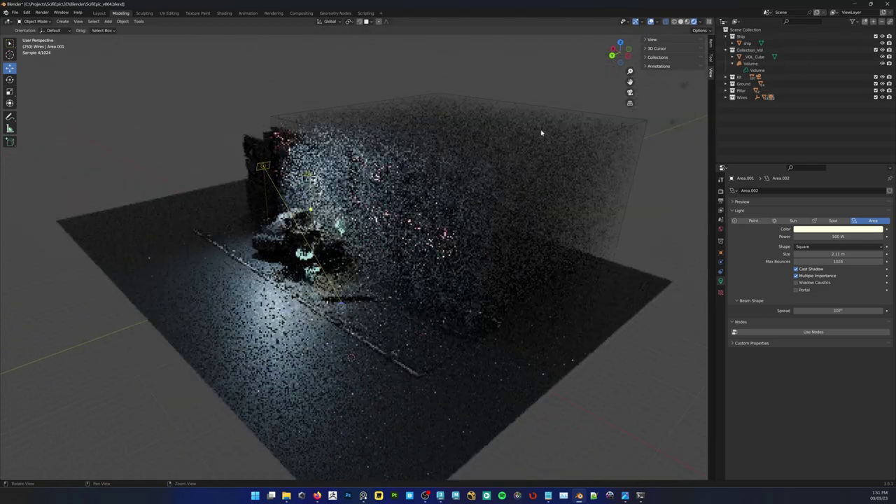
Select the _VOL_Cube fog box and move it about 15.6 m along the global Y axis over the hangar
left_click(613, 118)
middle_click_drag(610, 130, 448, 210)
key("g")
key("y")
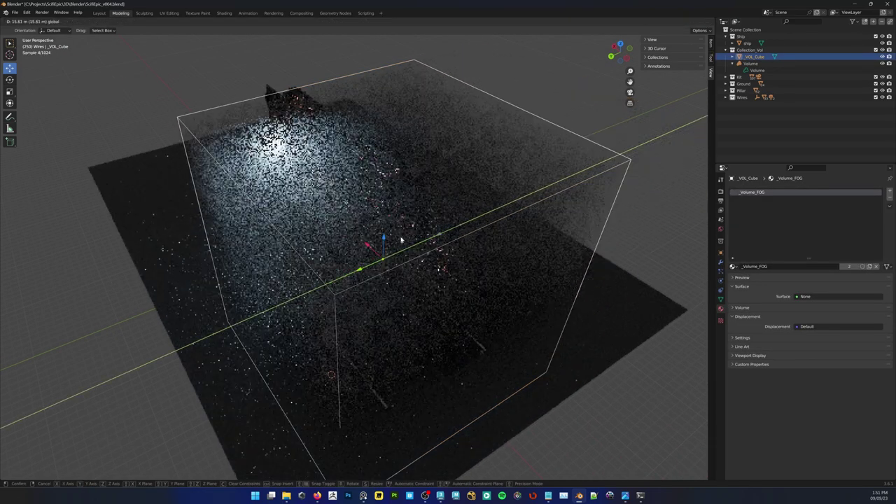
left_click(401, 240)
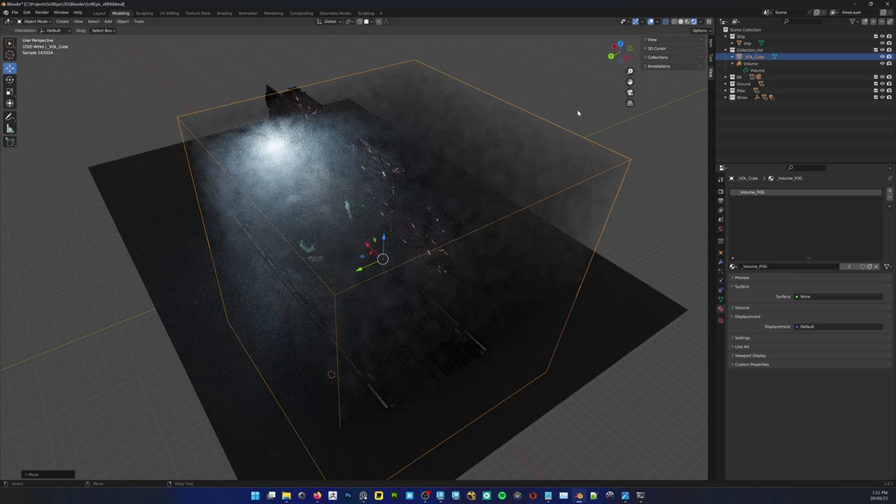
key("Tab")
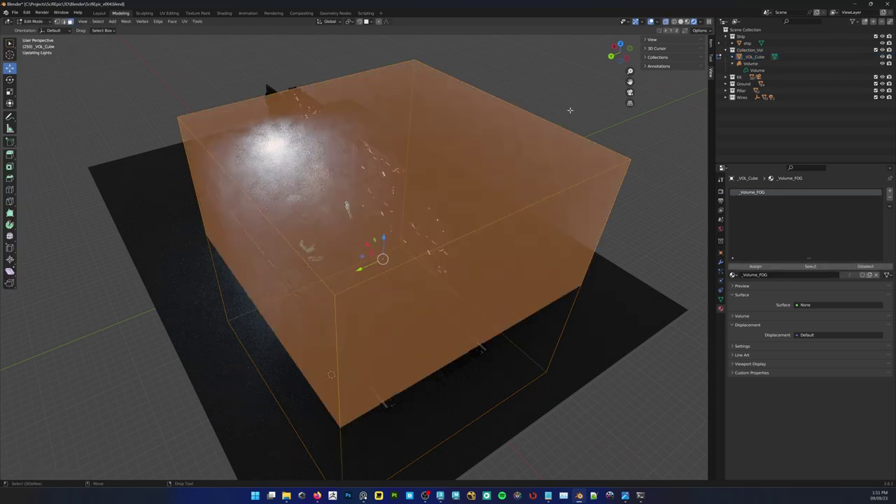
key("Tab")
left_click(570, 112)
key("Tab")
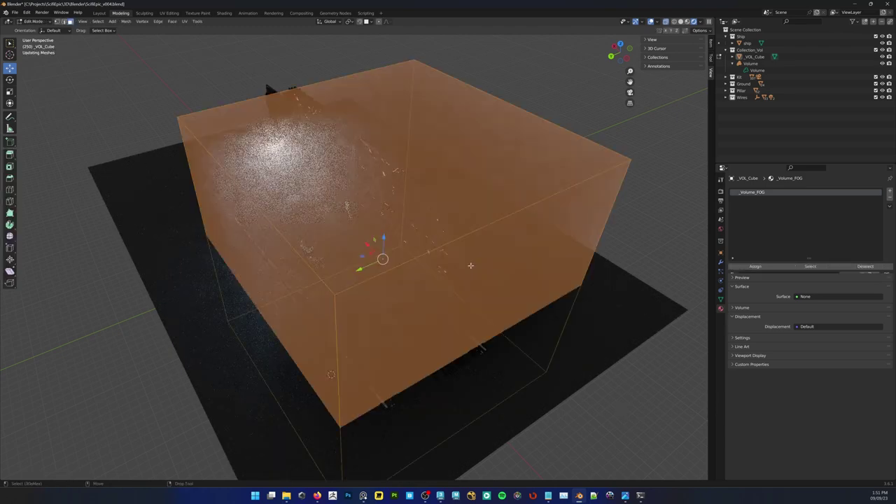
key("Tab")
Add a new cube mesh at the 3D cursor and activate the Scale tool for it
key("F3")
type("cube")
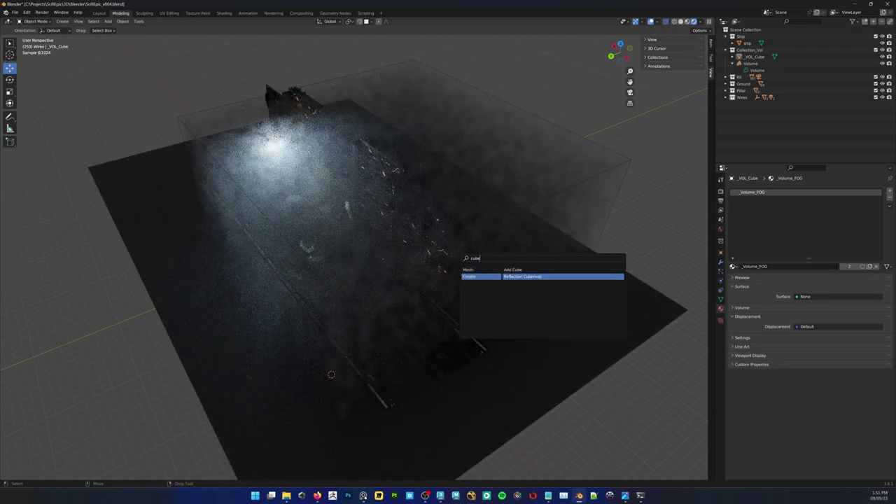
key("Up")
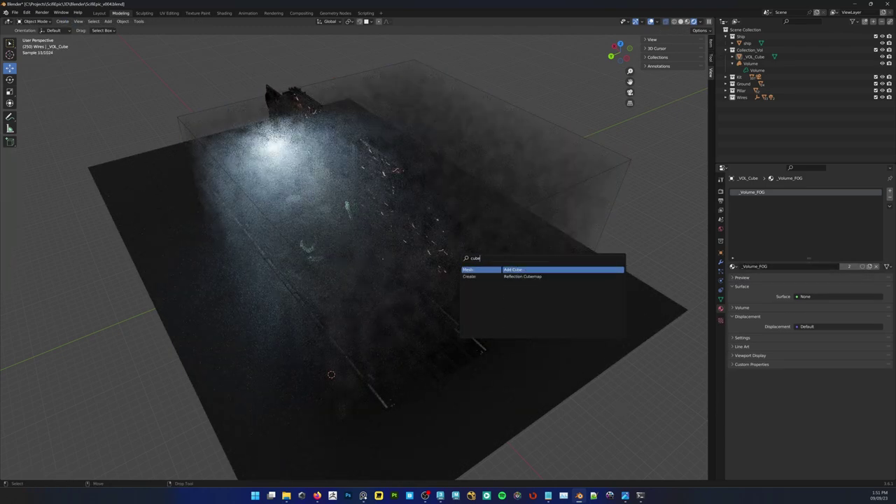
key("Return")
key("shift+space")
key("s")
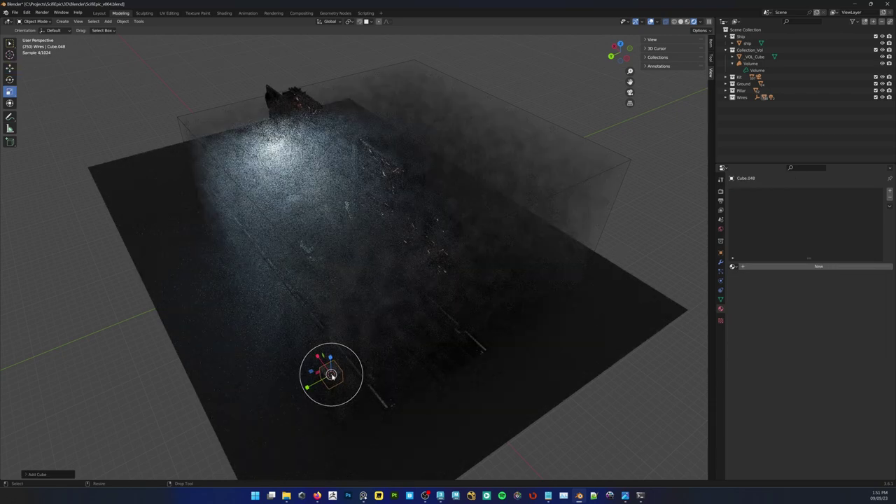
Scale the new cube up uniformly and move it over the hangar so that it encloses much of the set
left_click_drag(354, 353, 642, 300)
key("w")
left_click_drag(335, 385, 364, 290)
middle_click_drag(364, 290, 362, 261)
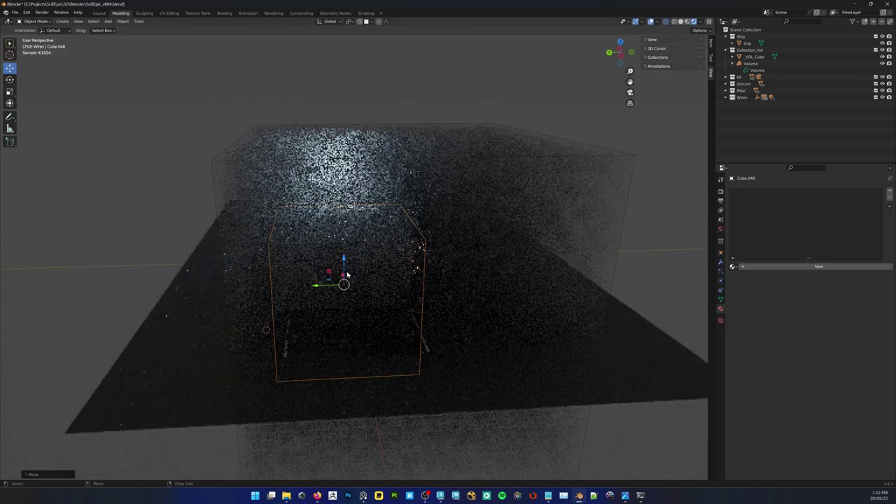
key("shift+space")
key("s")
left_click_drag(363, 260, 443, 270)
key("w")
middle_click_drag(442, 270, 413, 318)
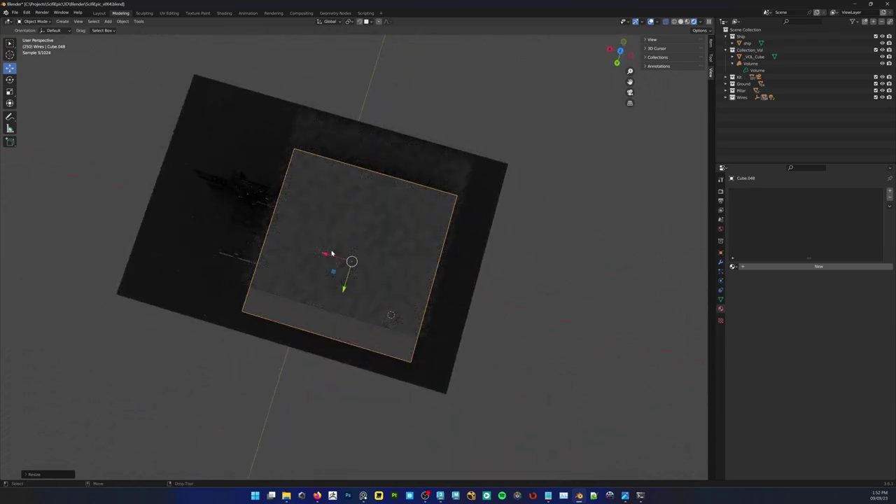
Stretch the enclosing cube along the global X axis and shift it to cover most of the ground plane
left_click_drag(328, 254, 289, 242)
key("r")
left_click(352, 274)
key("shift+space")
key("g")
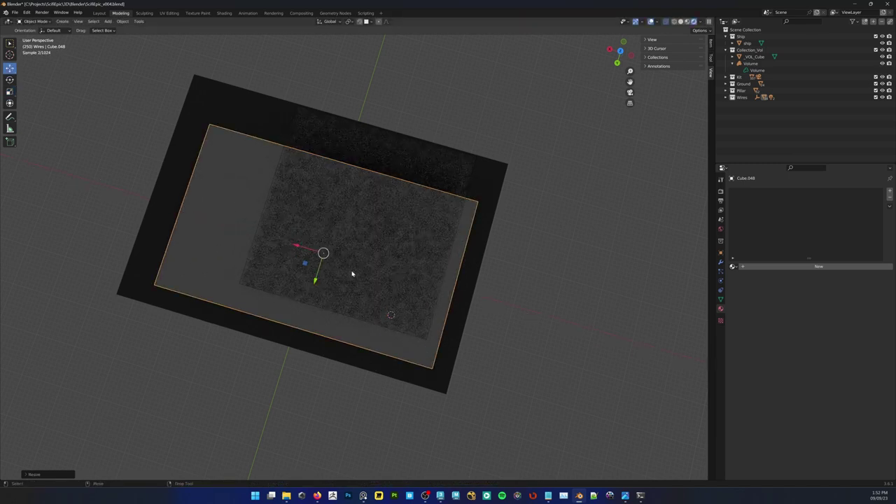
Scale the enclosing cube down along Z to about 0.69 and raise it along Z above the floor
middle_click_drag(352, 273, 333, 245)
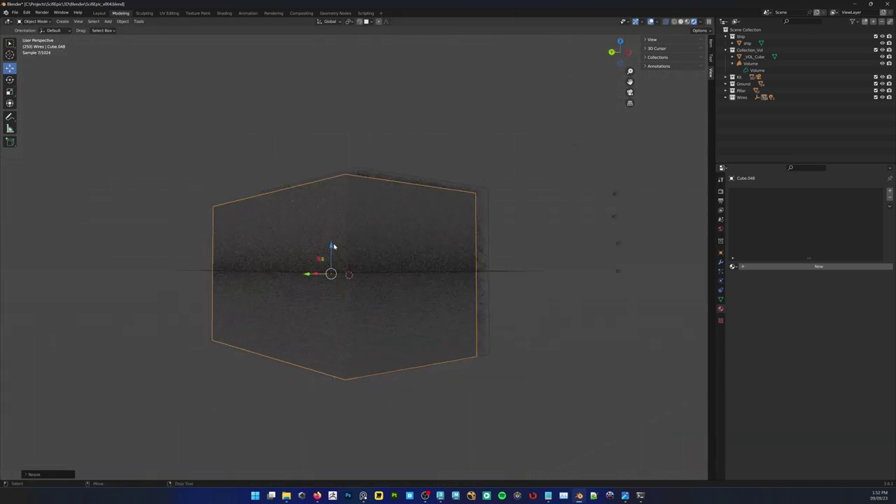
key("s")
key("z")
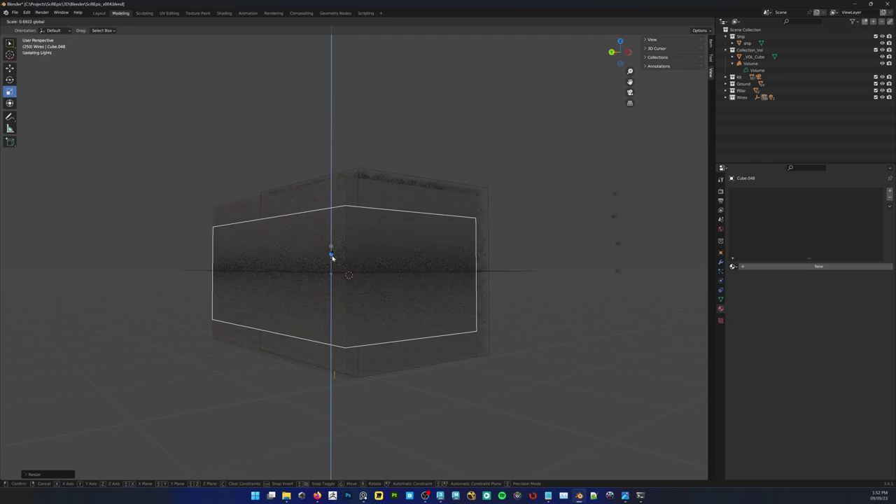
left_click(331, 256)
key("g")
key("z")
left_click(420, 248)
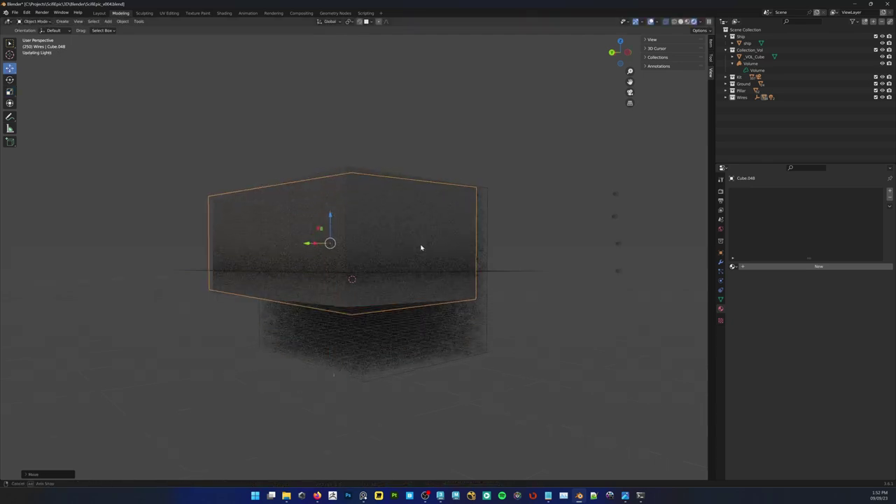
middle_click_drag(420, 248, 404, 241)
scroll(423, 241, "up", 3)
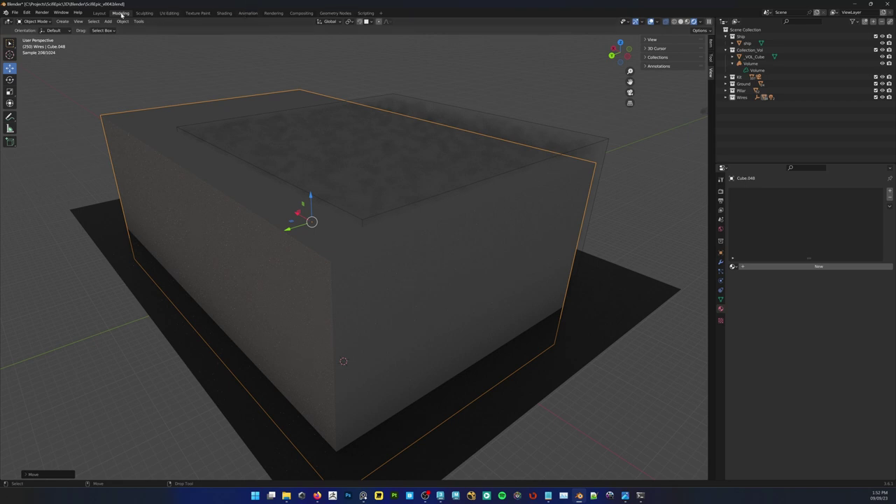
Switch to the Shading workspace, display the Volume object's _Volume_FOG node tree and enlarge the node editor
left_click(223, 13)
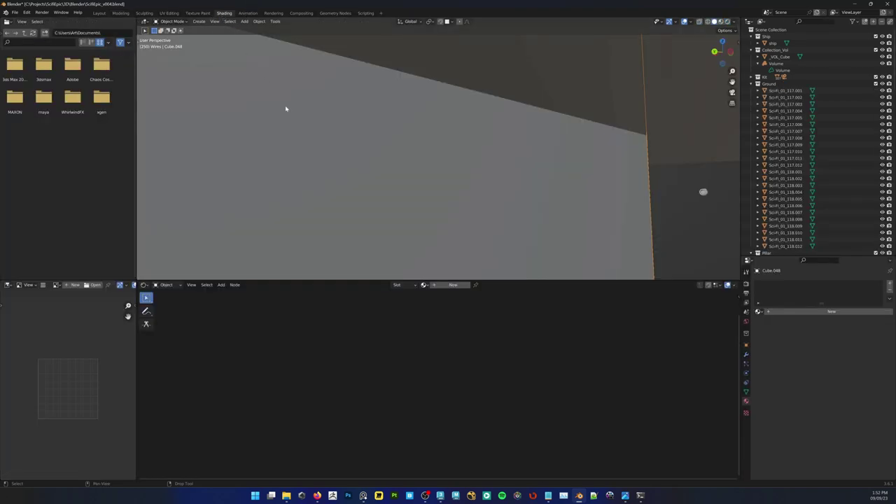
left_click(791, 71)
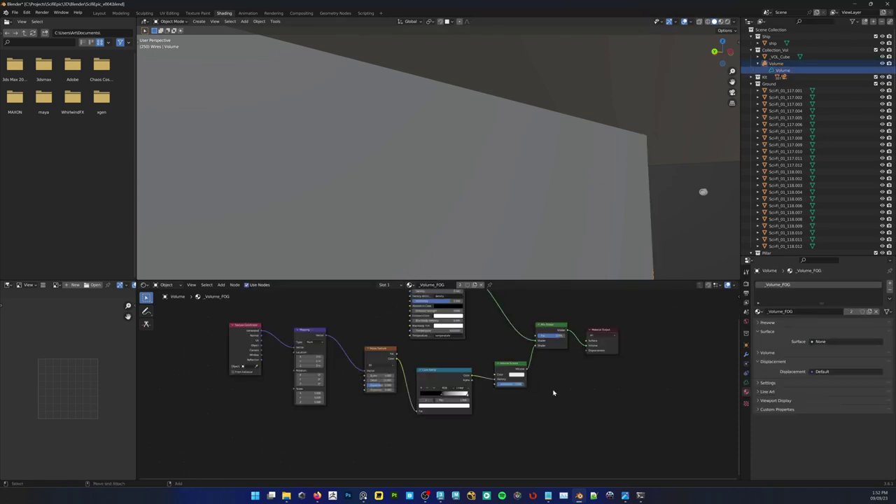
left_click_drag(579, 280, 560, 160)
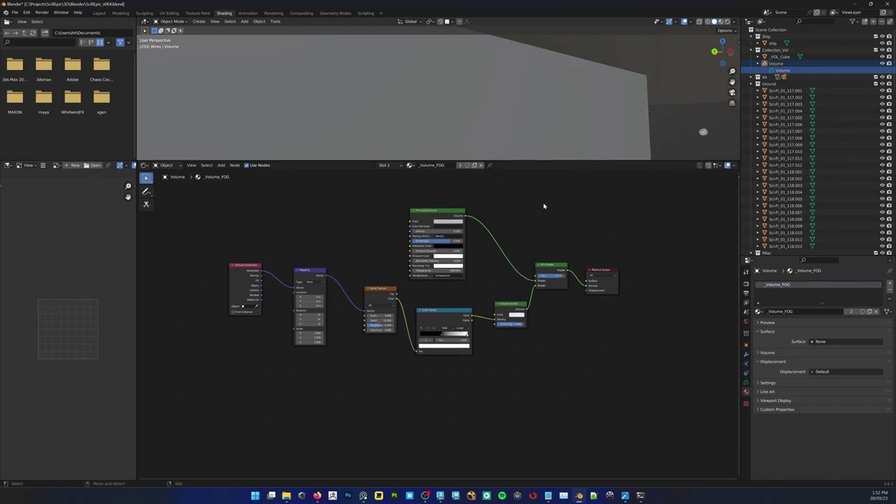
scroll(461, 219, "up", 1)
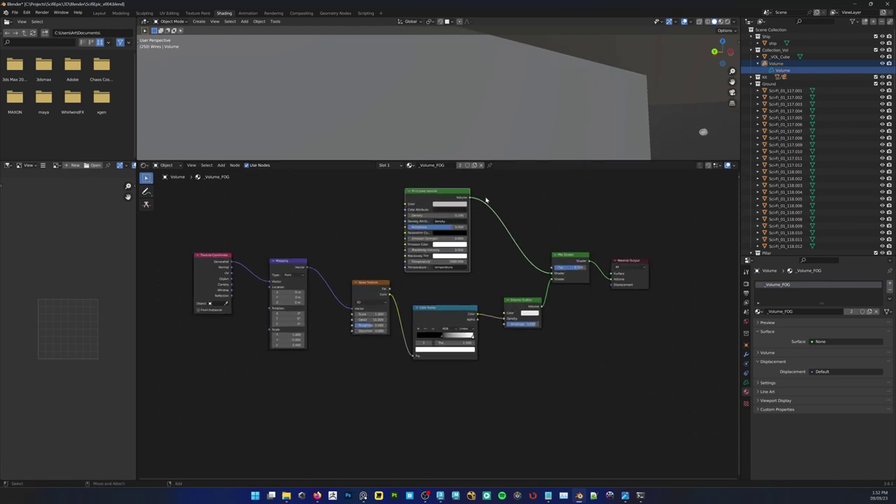
Examine the _Volume_FOG nodes: Principled Volume, Mix Shader, Volume Scatter, Color Ramp and Noise Texture, and restore the viewport's larger height
middle_click_drag(543, 213, 513, 253)
left_click(515, 262)
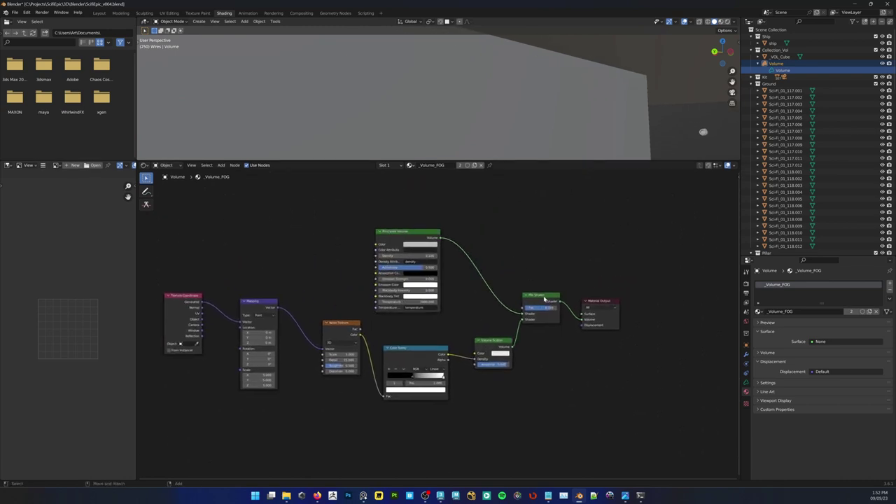
scroll(560, 321, "up", 1)
left_click_drag(561, 293, 562, 287)
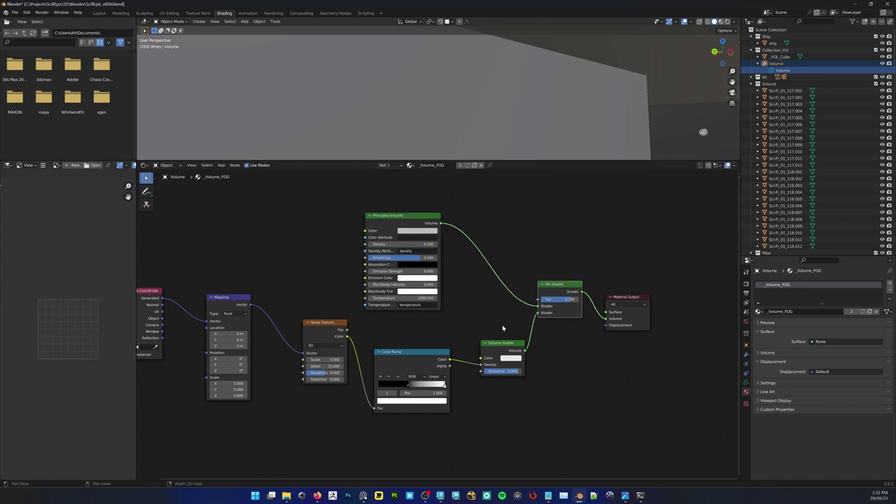
middle_click_drag(502, 322, 535, 319)
left_click(537, 331)
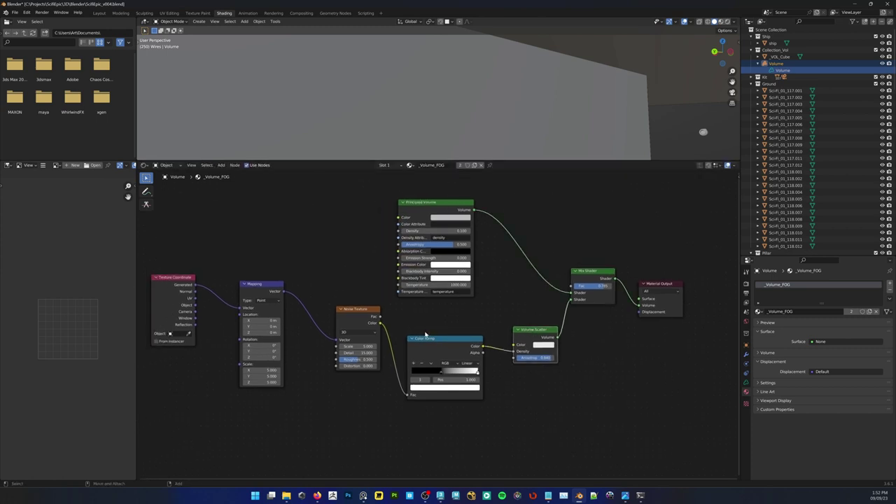
middle_click_drag(479, 325, 532, 329)
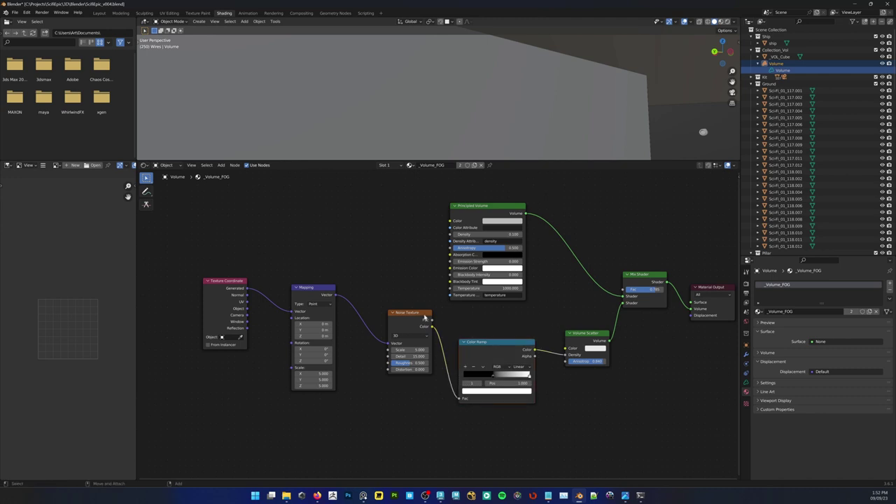
left_click_drag(431, 301, 384, 390)
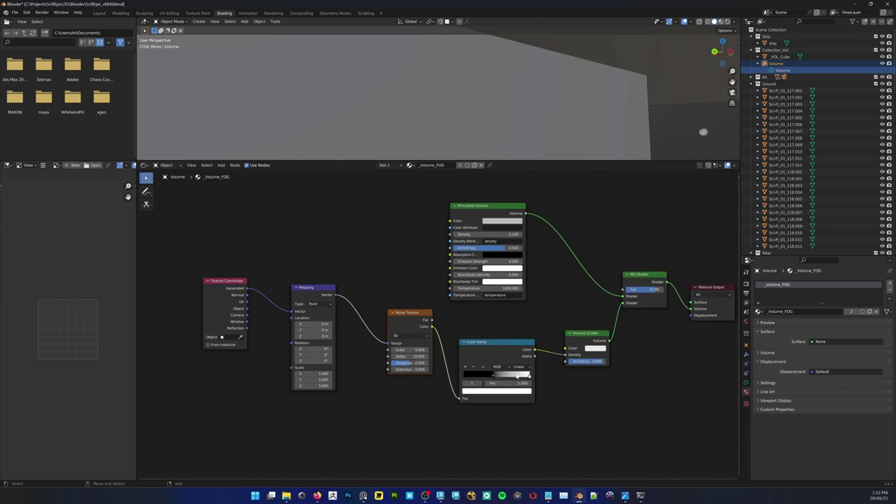
middle_click_drag(549, 334, 464, 348)
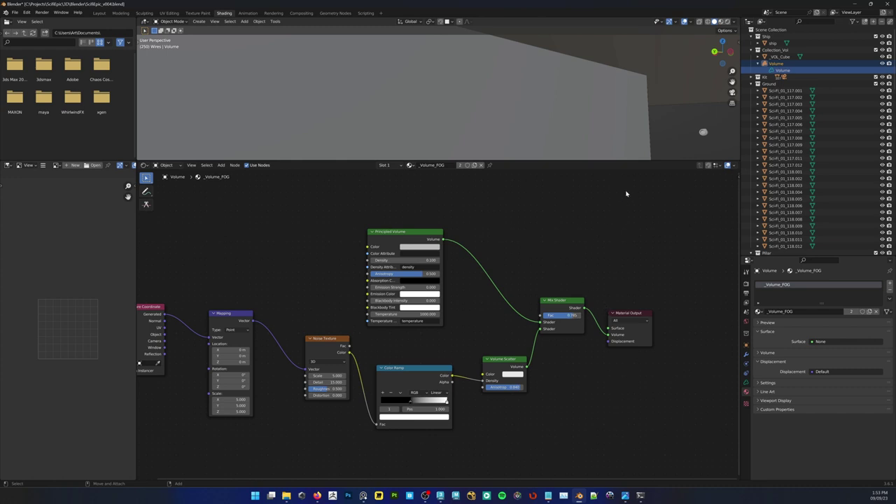
left_click_drag(610, 161, 601, 259)
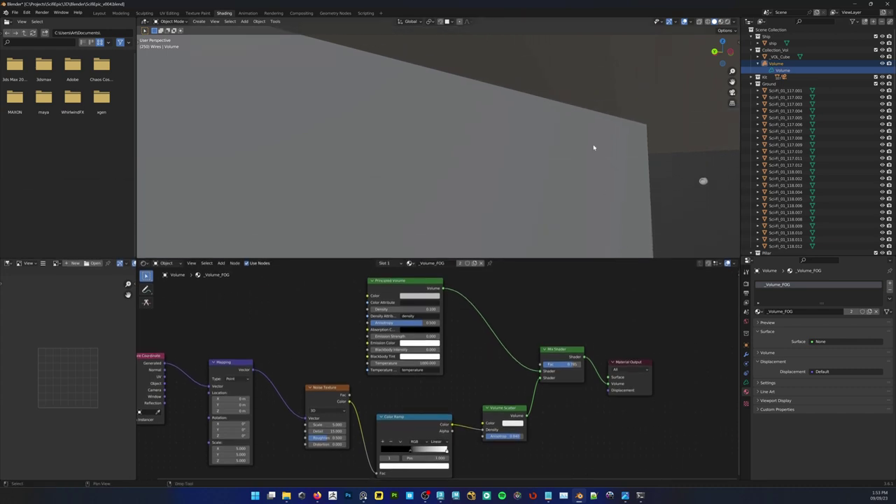
Select the ground plane in the viewport and return to the Modeling workspace
left_click(571, 78)
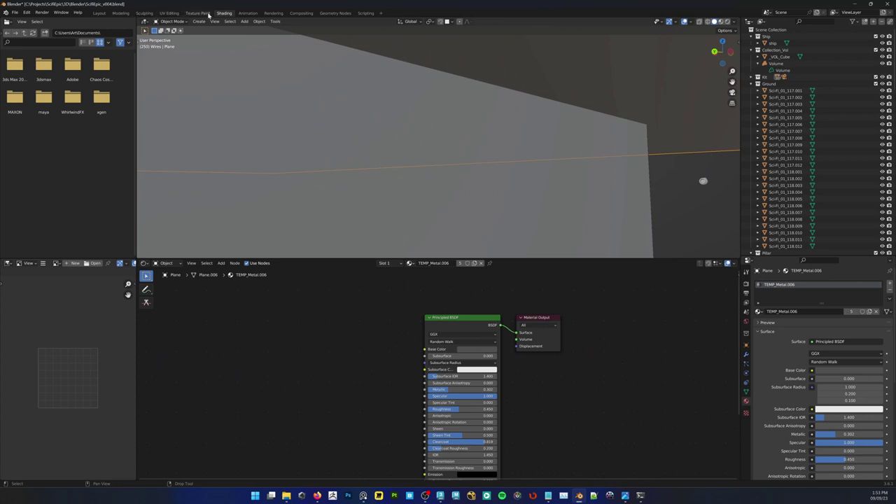
left_click(272, 14)
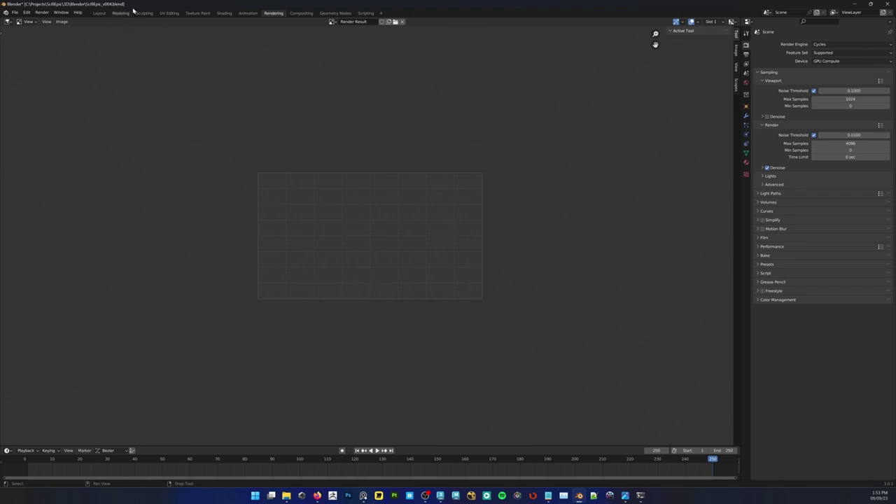
left_click(121, 13)
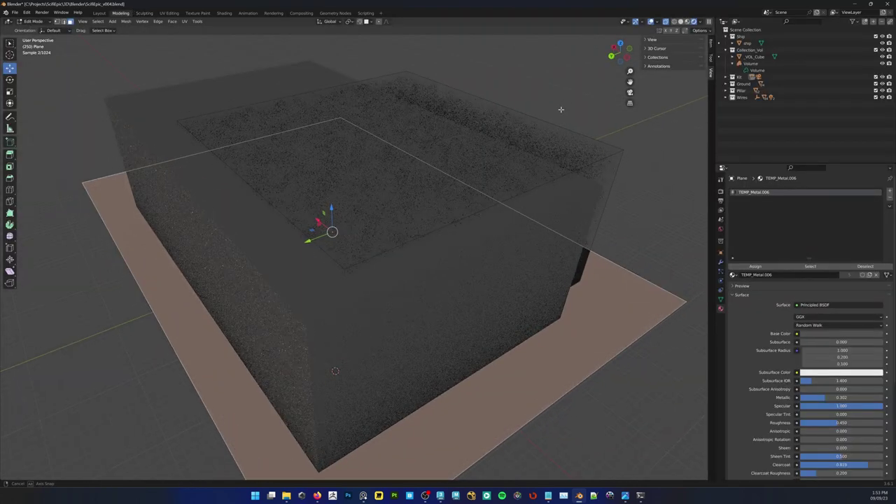
left_click(560, 110)
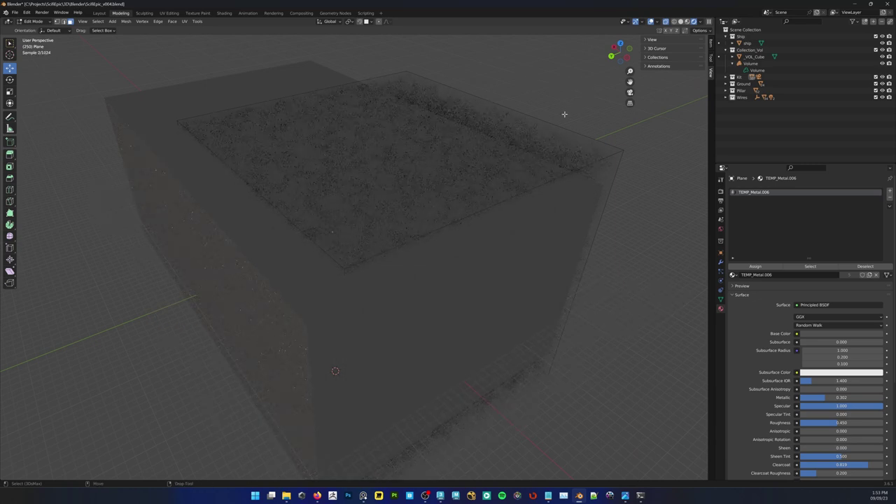
middle_click_drag(564, 114, 381, 112, "alt")
key("ctrl+a")
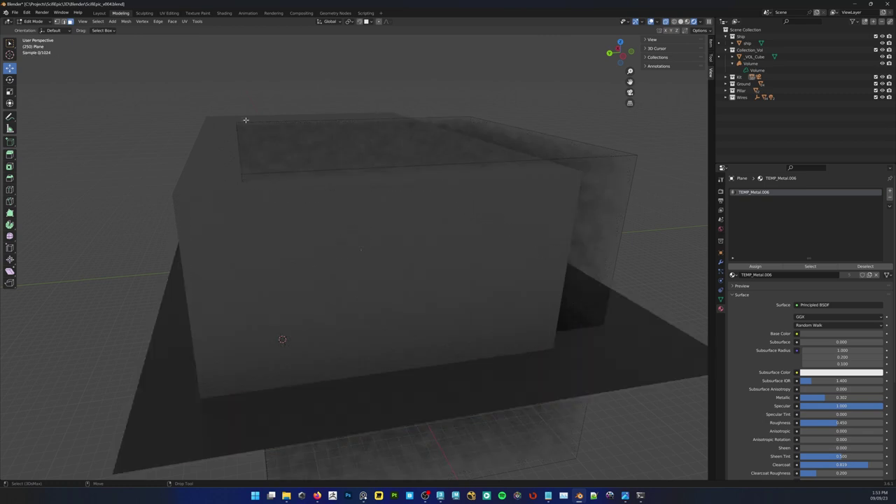
left_click_drag(235, 90, 189, 121)
key("1")
key("F9")
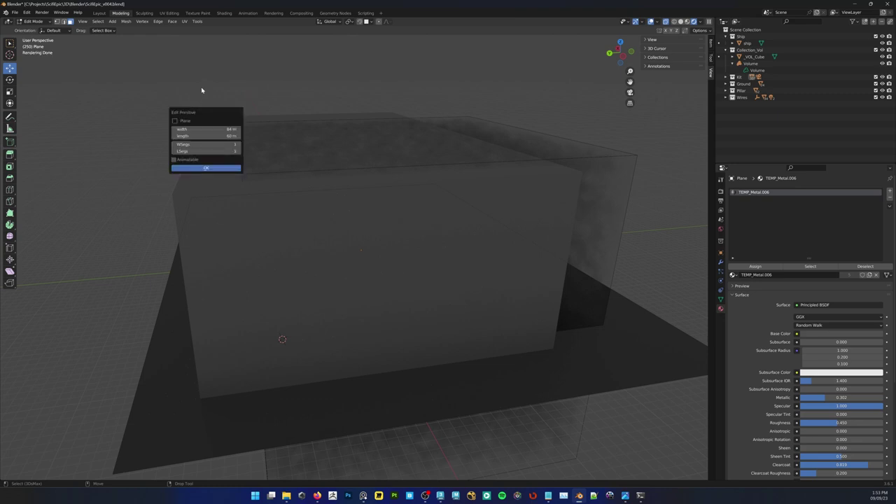
key("w")
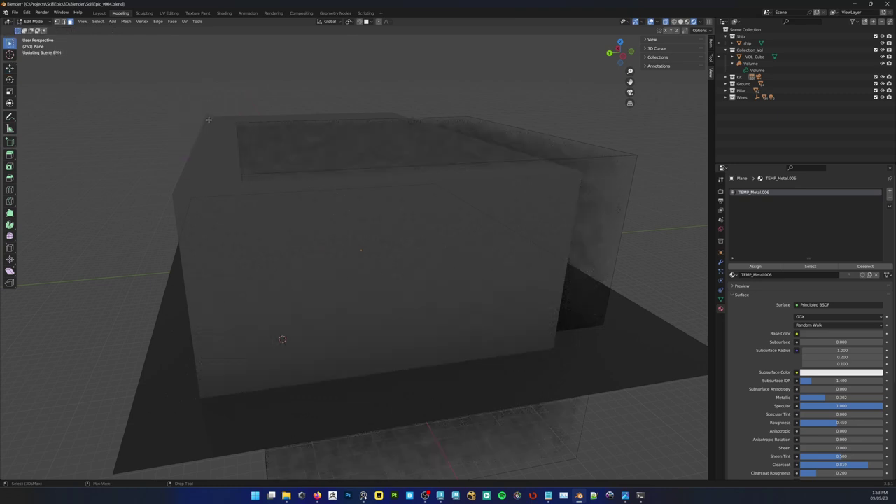
key("F9")
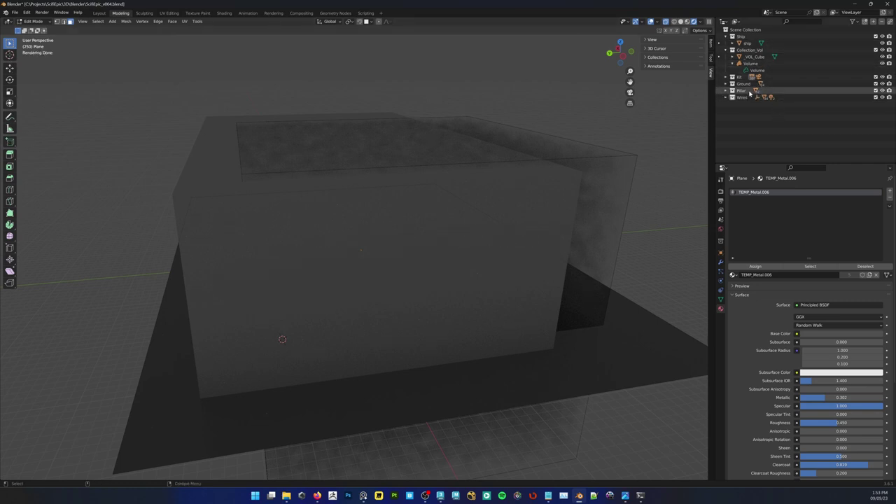
left_click(784, 57)
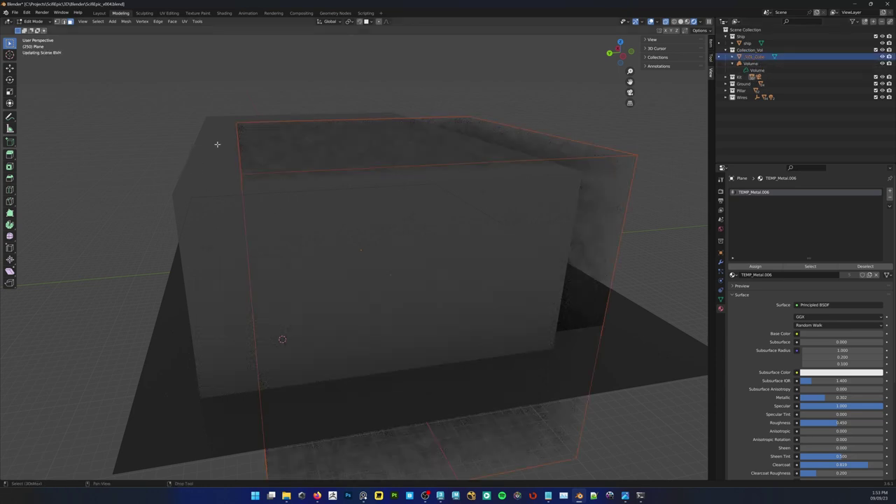
key("F9")
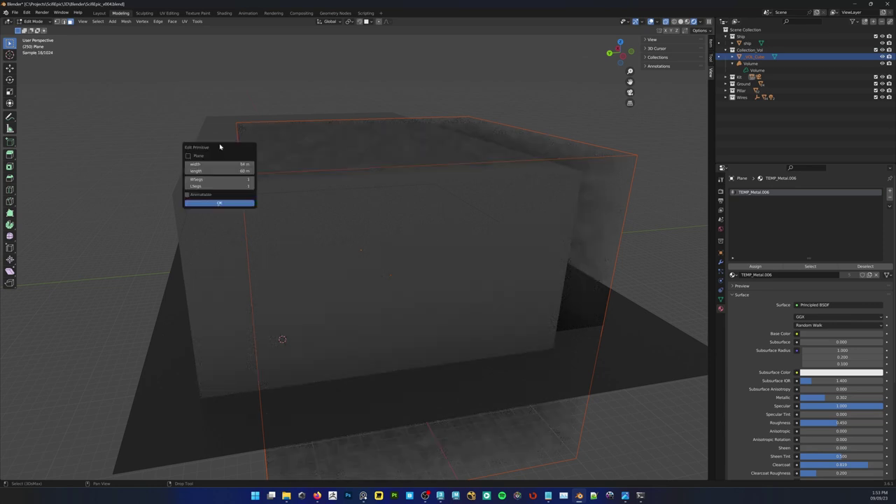
key("Escape")
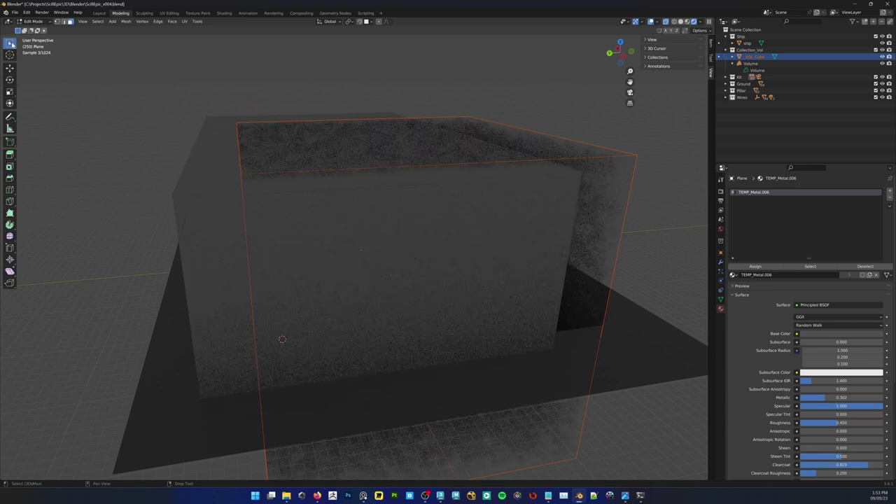
Switch back to Object Mode, select the large enclosing cube and delete it
left_click(32, 21)
left_click(33, 29)
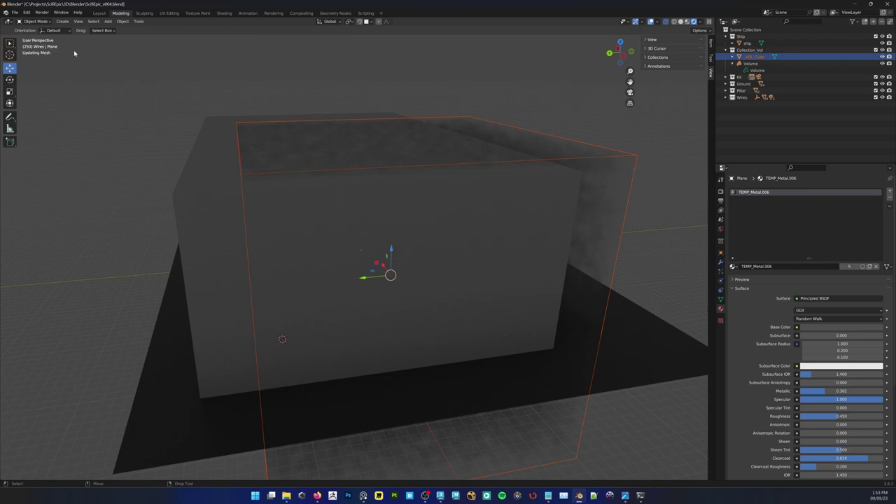
left_click_drag(137, 108, 144, 106, "alt")
left_click(144, 105)
left_click(190, 148)
key("Delete")
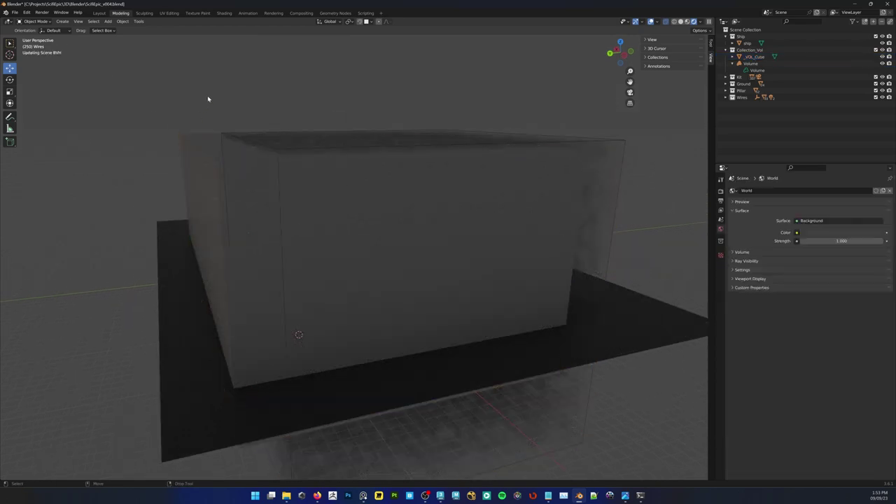
Return to the camera view and set the Volume Scatter anisotropy of the Volume object's _Volume_FOG material to 0.061
key("KP_0")
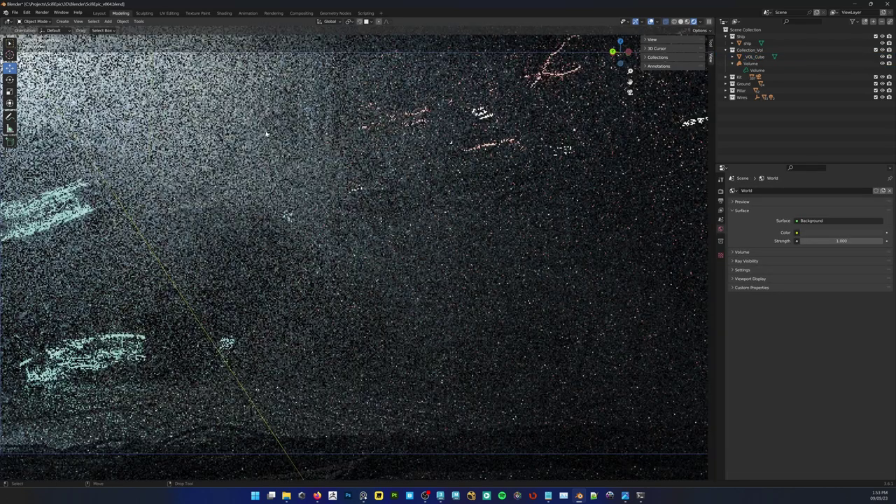
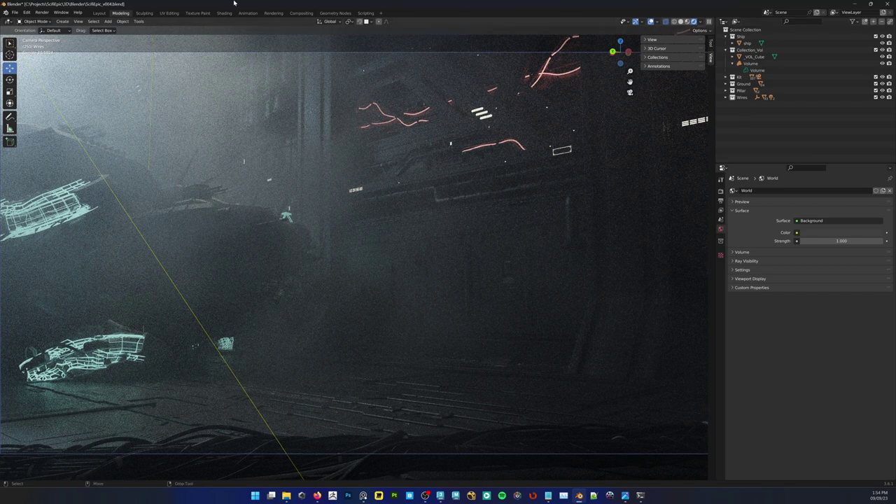
left_click(756, 70)
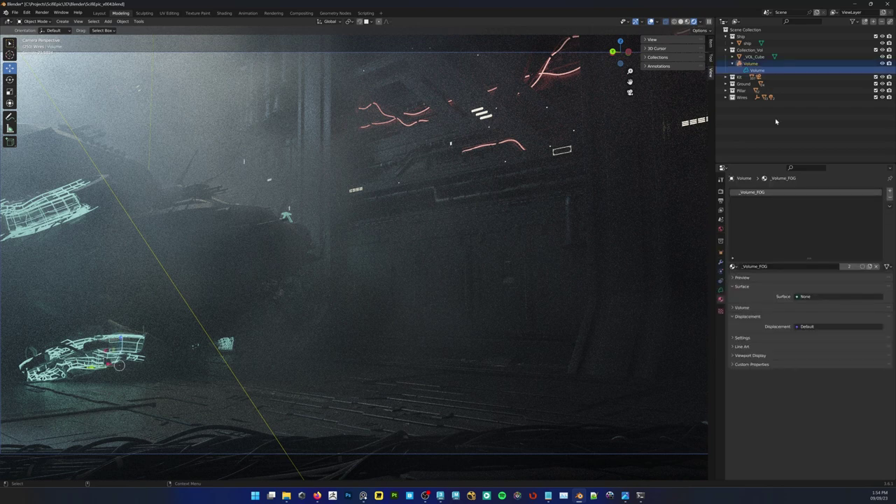
left_click(734, 308)
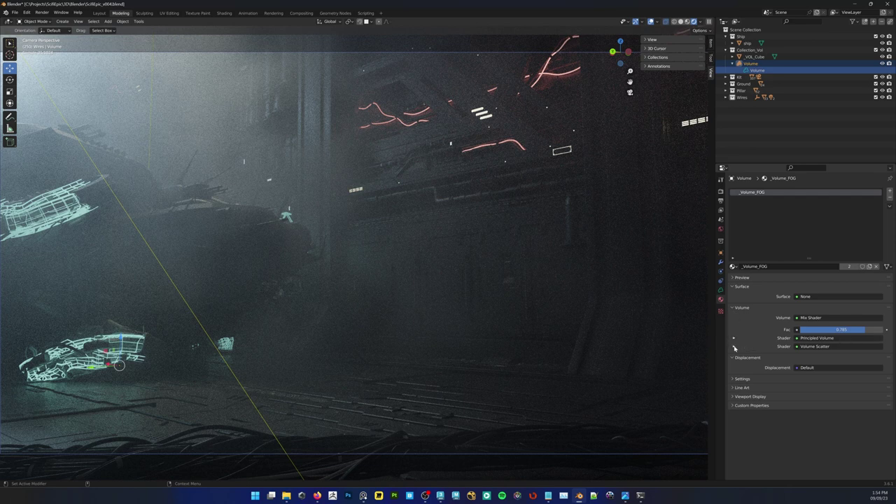
left_click(734, 347)
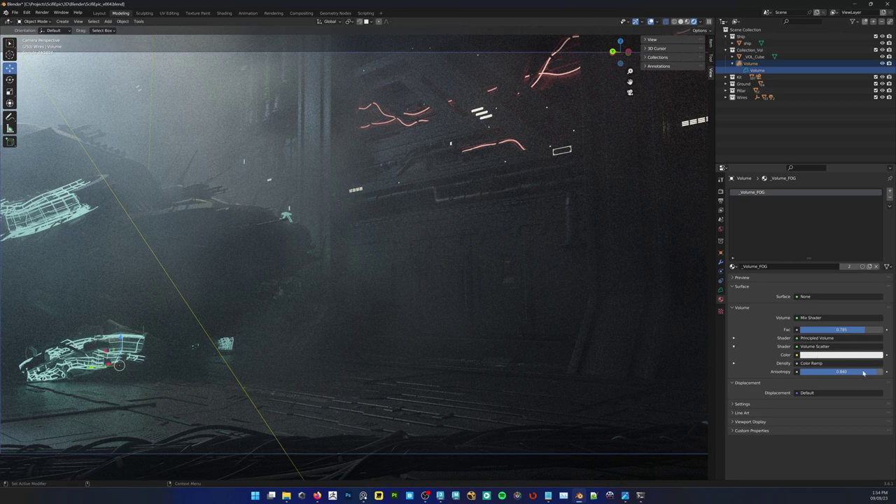
mouse_move(863, 371)
left_mouse_down()
mouse_move(796, 372)
mouse_move(868, 372)
left_mouse_up()
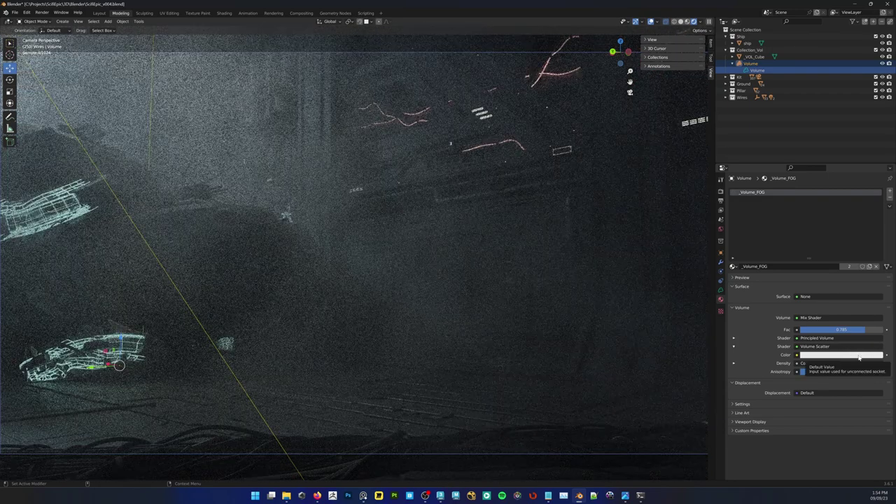
Darken the Volume Scatter color of _Volume_FOG to black with a value of 0
left_click(859, 356)
left_click_drag(876, 298, 876, 309)
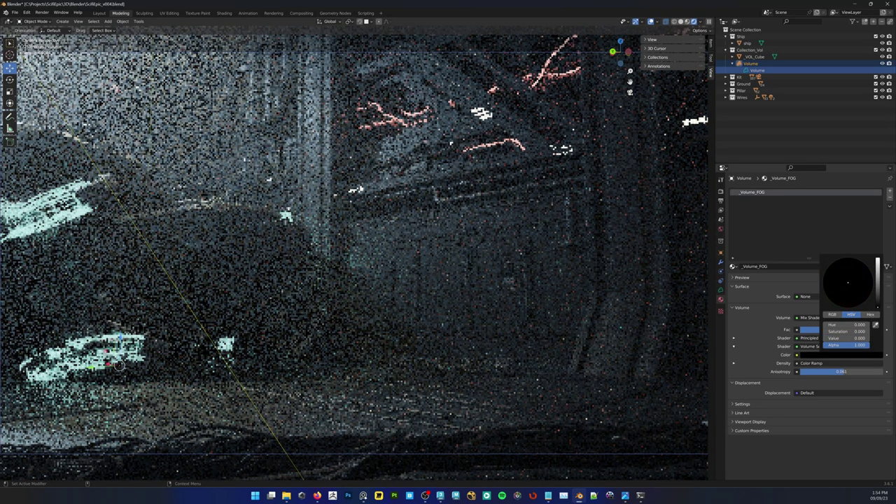
key("Escape")
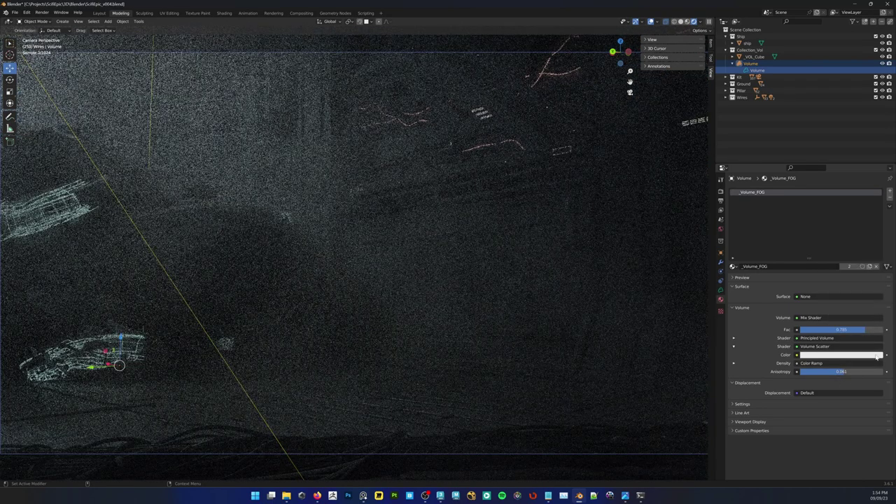
left_click(877, 356)
key("ctrl+shift+z")
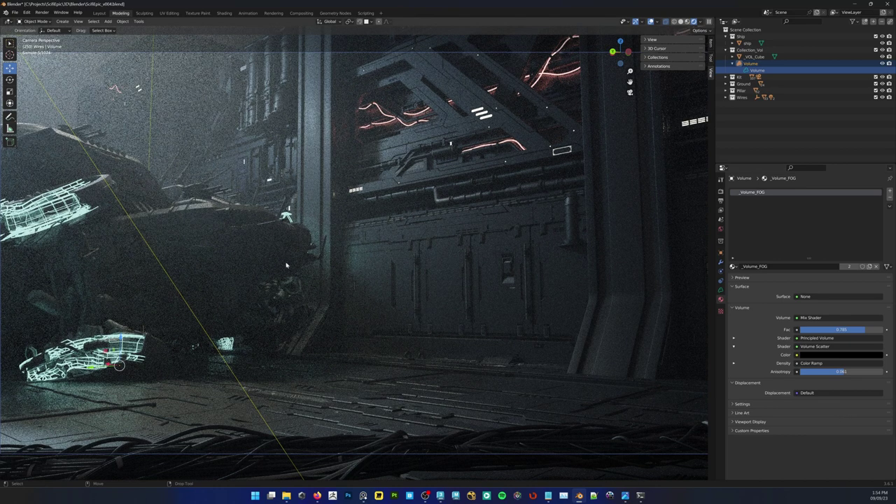
Bring up the Mandalorian reference image over the scene and compare its fog and lighting with the render
right_click_drag(0, 210, 545, 176)
scroll(518, 191, "down", 3)
middle_click_drag(476, 198, 503, 203)
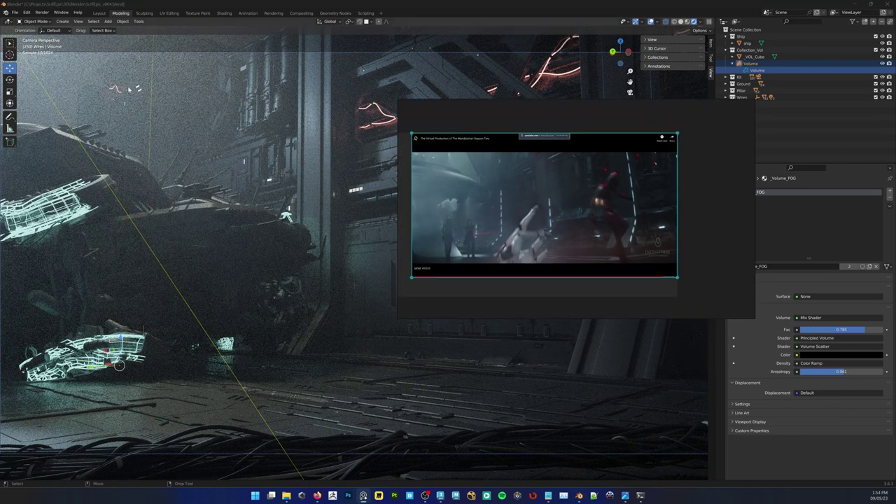
left_click_drag(529, 221, 542, 241)
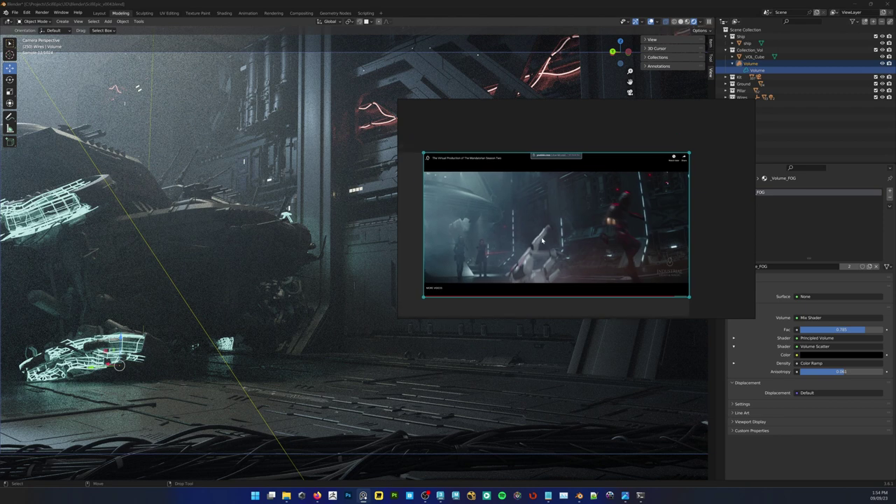
left_click_drag(580, 203, 262, 184)
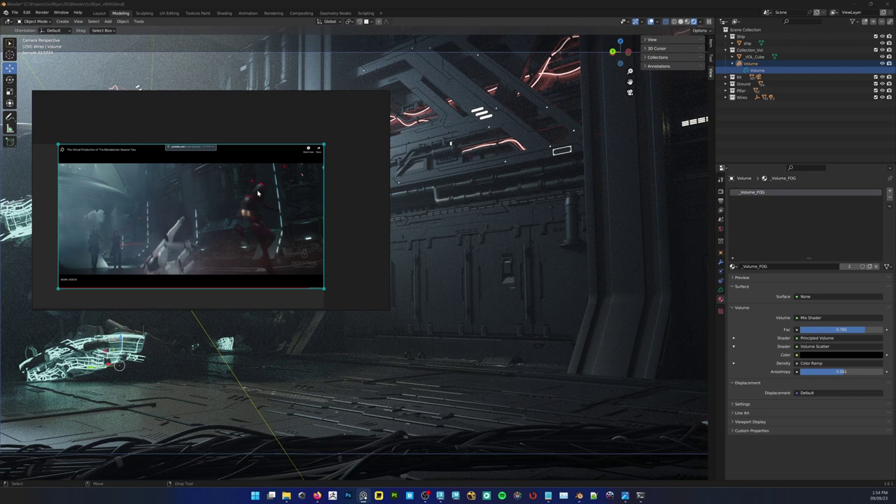
left_click_drag(258, 193, 493, 257)
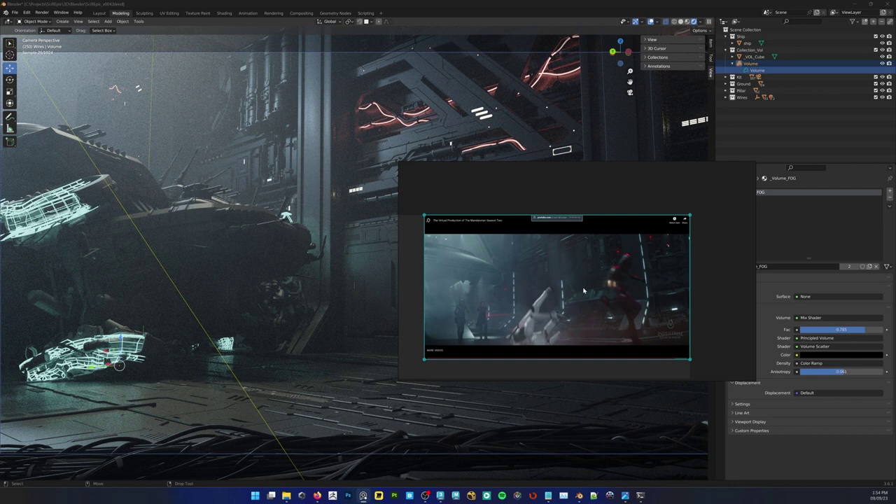
left_click_drag(588, 291, 577, 271)
right_click_drag(583, 265, 0, 171)
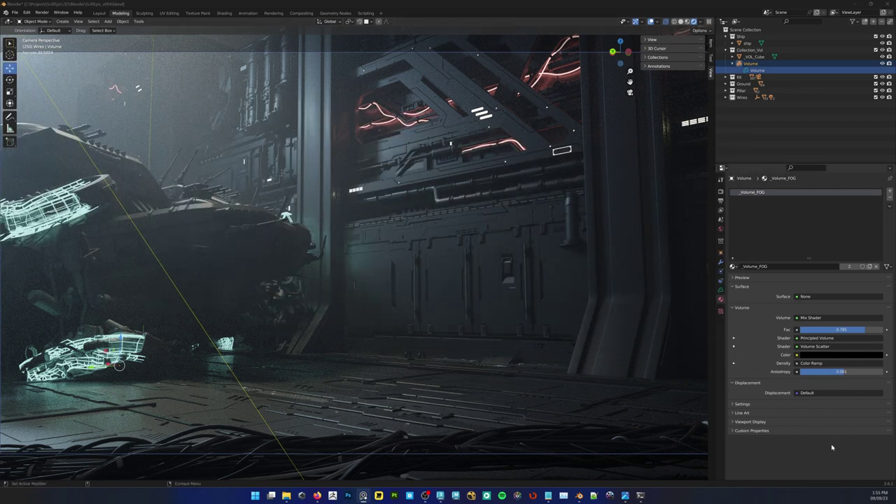
Brighten the Volume Scatter color of _Volume_FOG to a mid grey
left_click(832, 447)
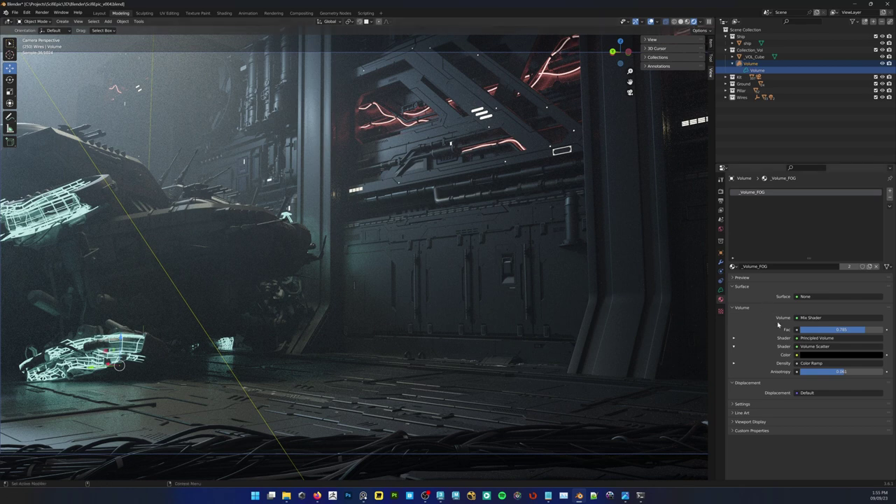
left_click(813, 356)
left_click_drag(882, 294, 878, 264)
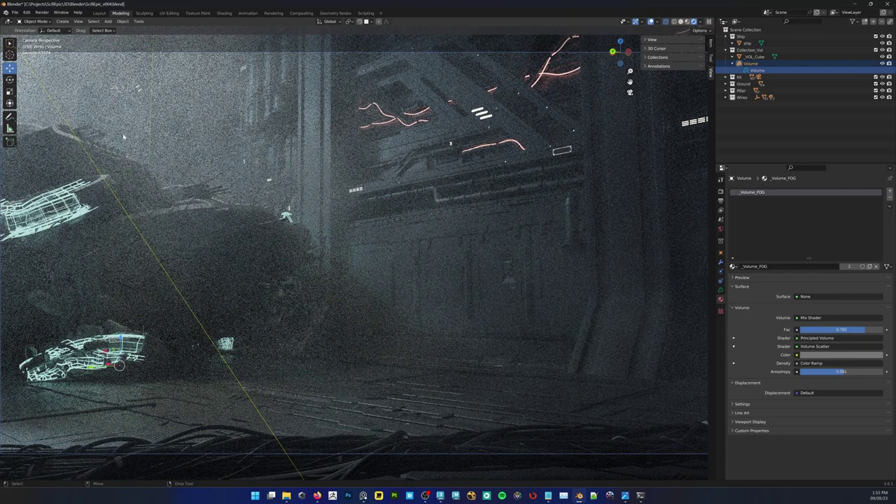
Orbit out of the camera view, clear the selection and hide _VOL_Cube in the viewport while keeping the Volume object shown
left_click_drag(348, 242, 386, 243, "alt")
right_click_drag(386, 242, 25, 223, "alt")
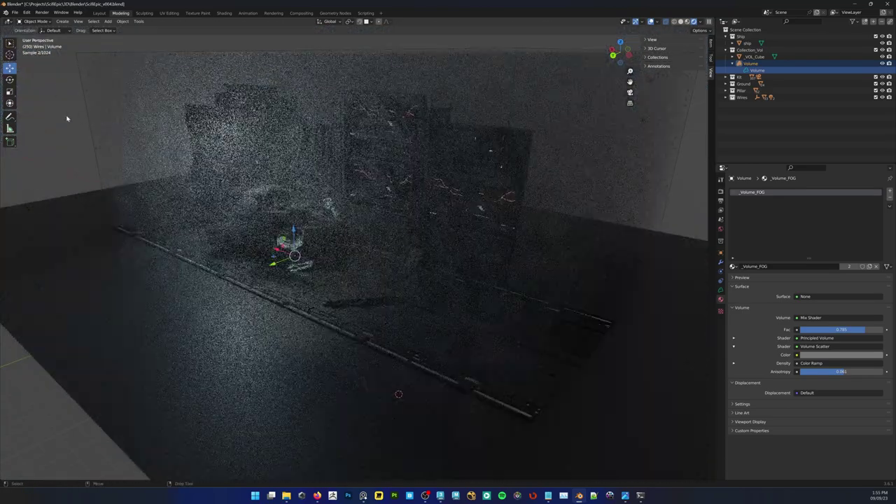
left_click(67, 119)
key("q")
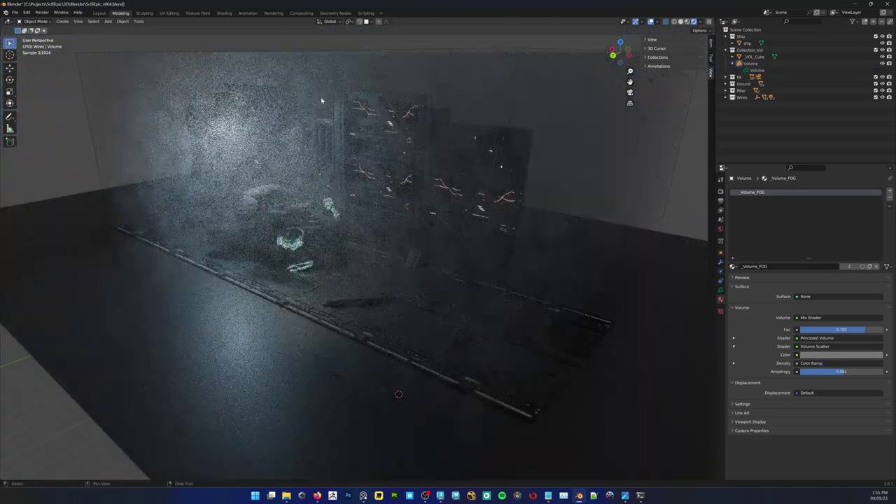
left_click(882, 64)
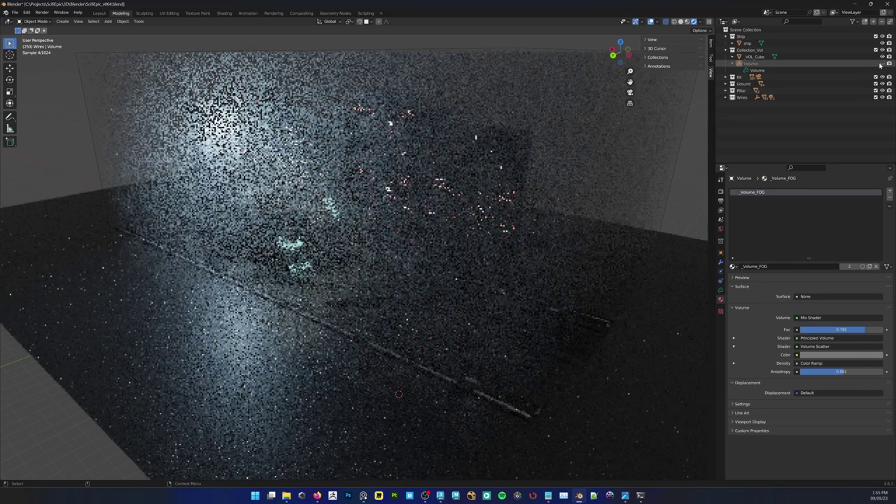
left_click(881, 63)
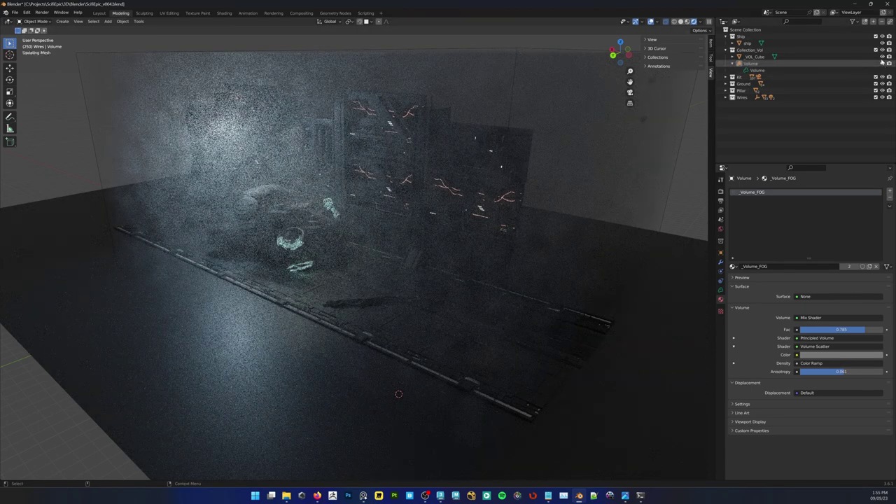
left_click(881, 62)
left_click(834, 64)
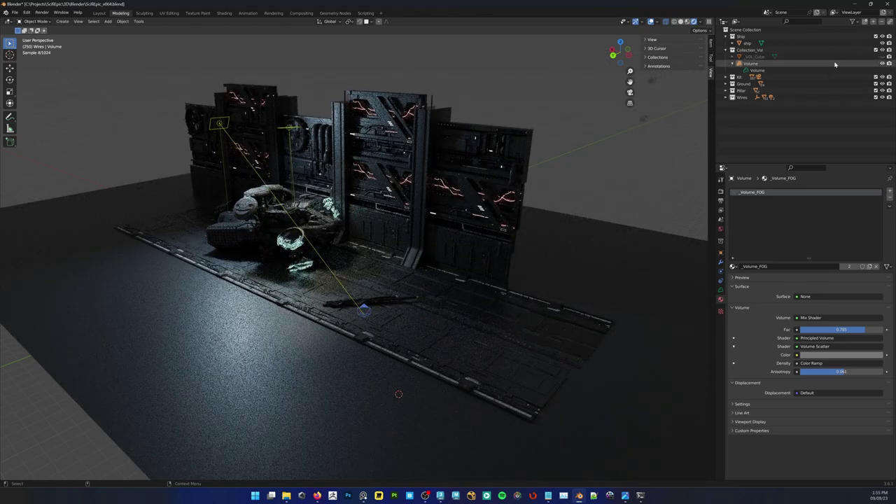
Select the area light above the ship and show _VOL_Cube again from the camera view
left_click(219, 124)
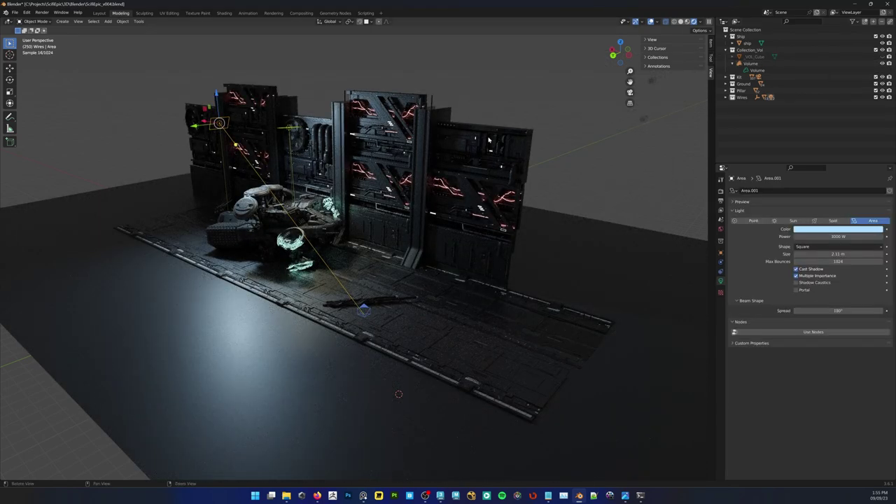
left_click_drag(489, 139, 478, 138, "alt")
left_click(882, 56)
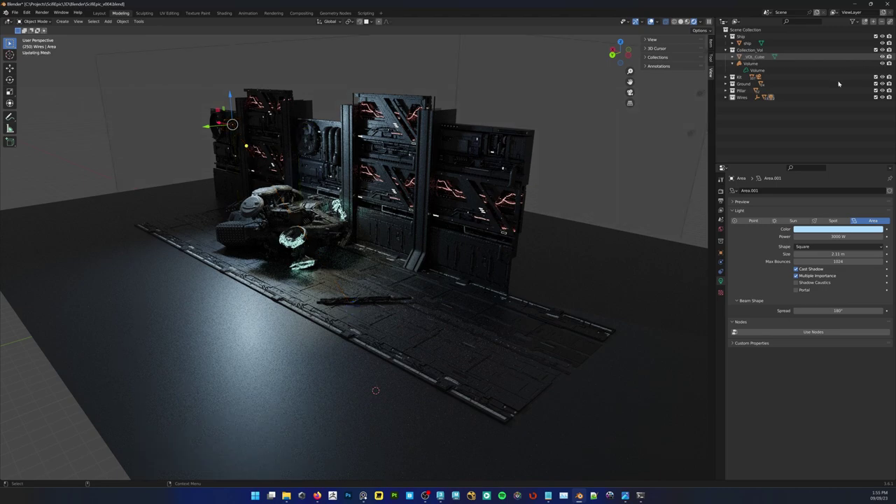
left_click(882, 56)
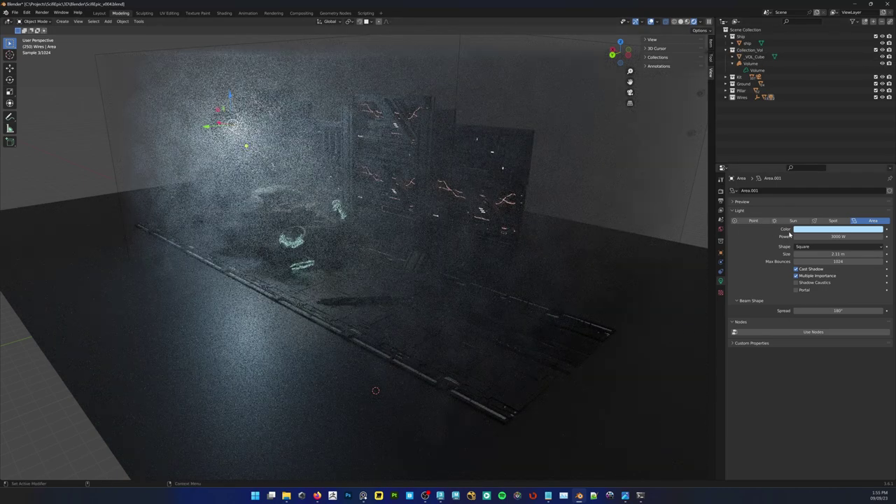
key("KP_0")
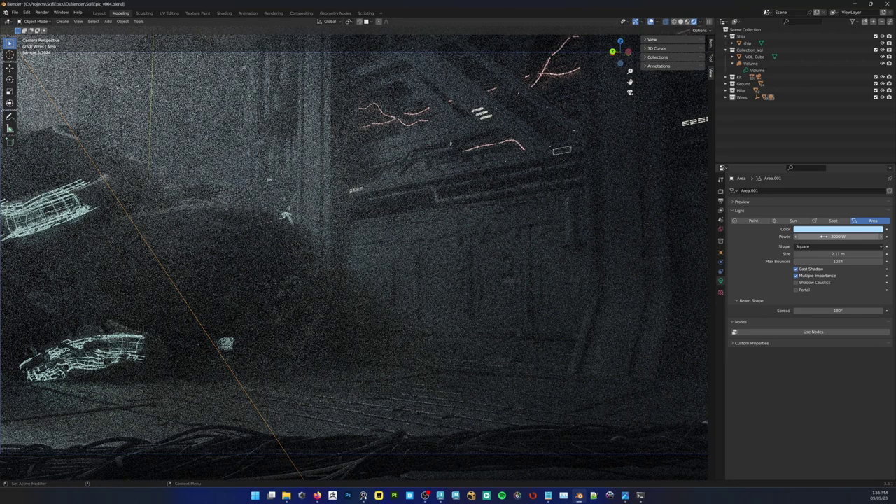
Set the selected area light's power to 5000 W
left_click(807, 236)
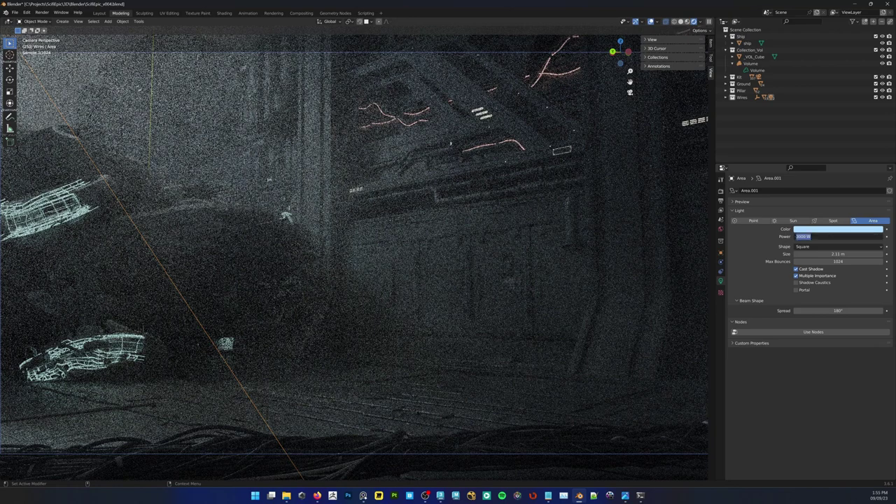
type("5000")
key("Return")
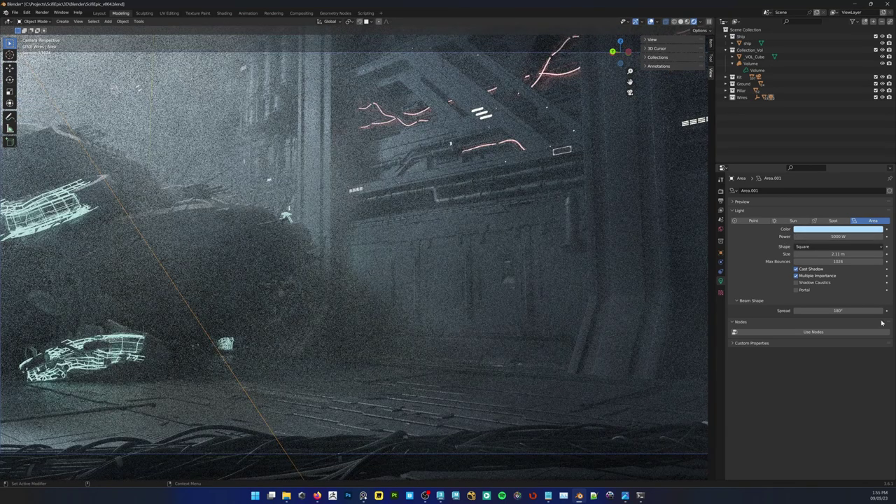
Set the area light's beam spread to 150°
left_click(843, 311)
type("1")
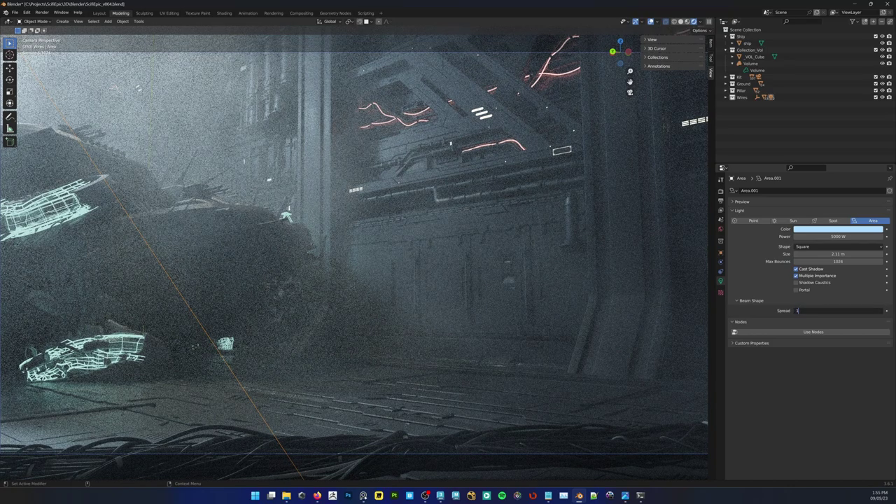
type("50")
key("Return")
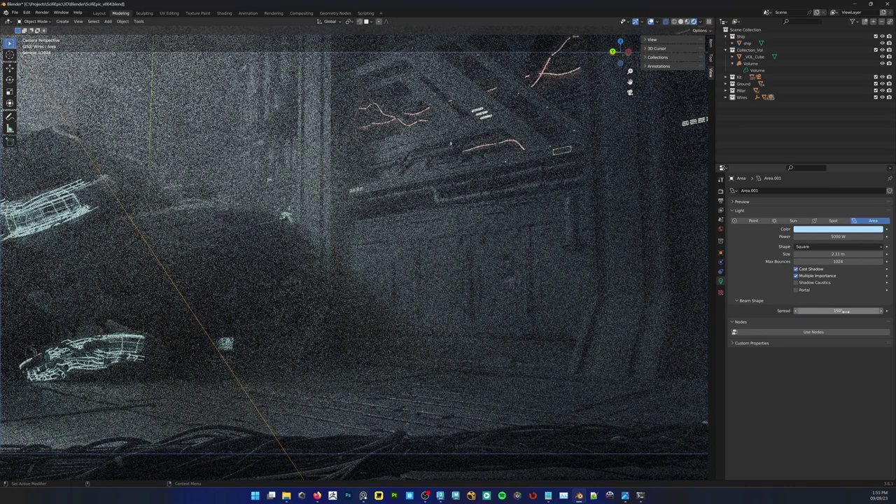
Narrow the area light's beam spread to 120°
left_click(837, 310)
type("120")
key("Return")
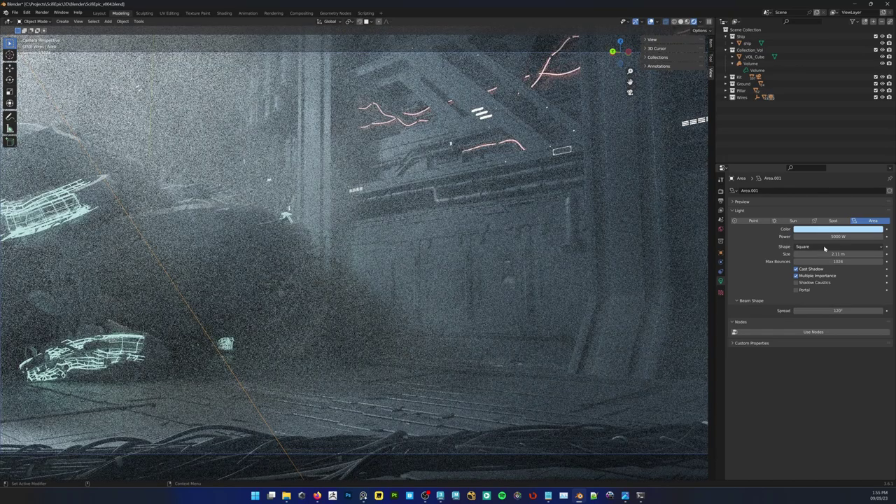
Reduce the area light's power to 2000 W
left_click(836, 236)
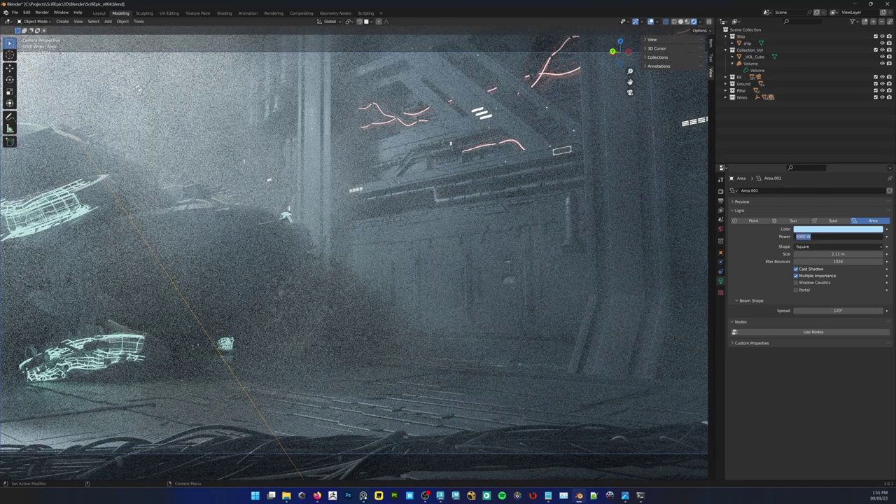
type("2000")
key("Return")
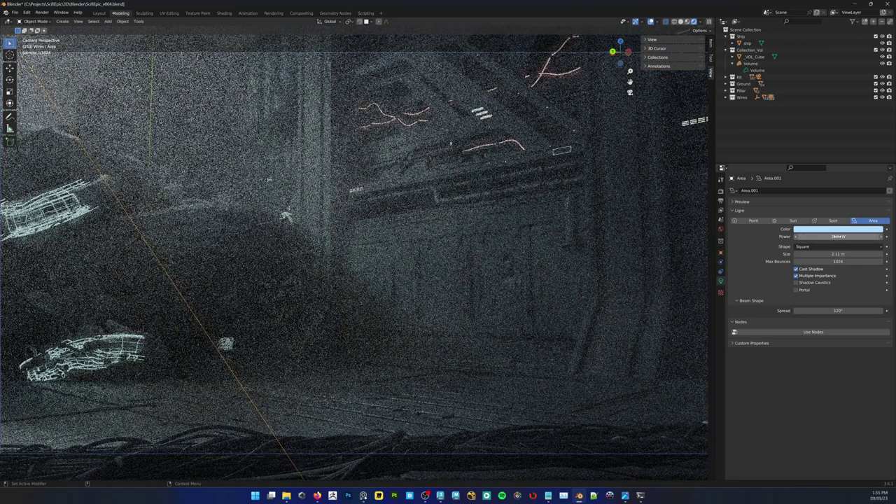
left_click(838, 236)
type("200")
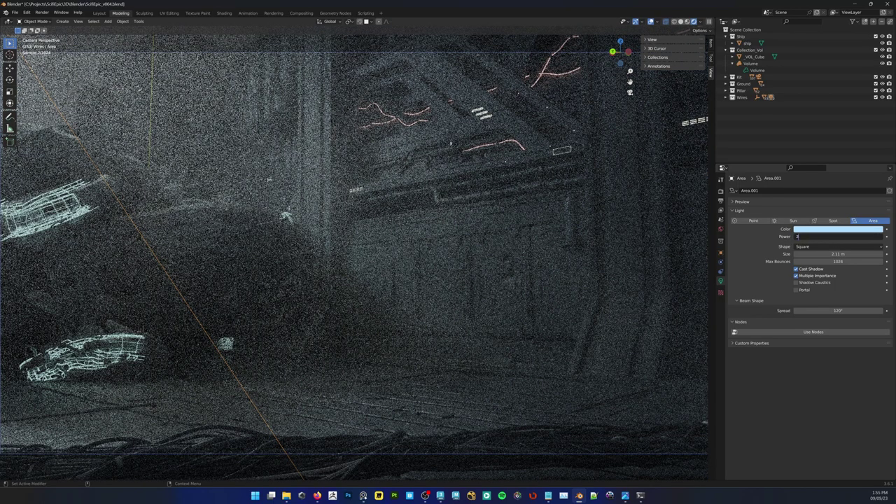
type("0")
key("Return")
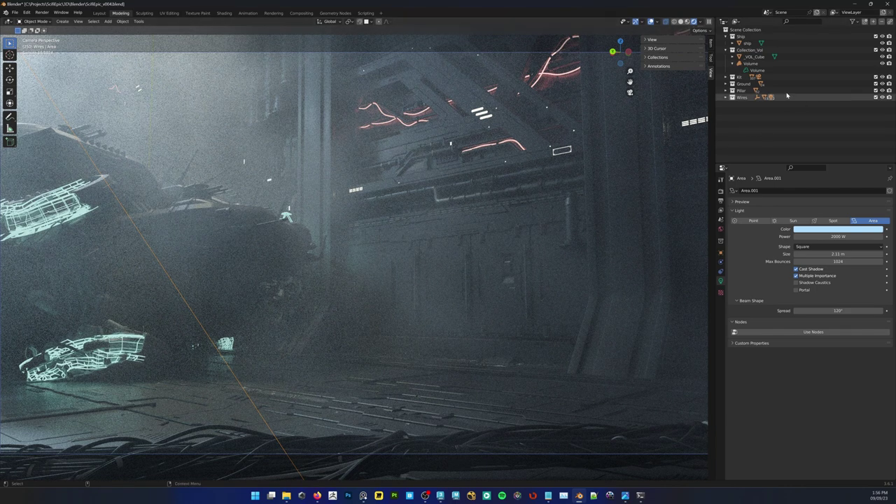
Try adjusting the mix factor of the _Volume_FOG material and undo the recent area light power and spread changes
left_click(756, 70)
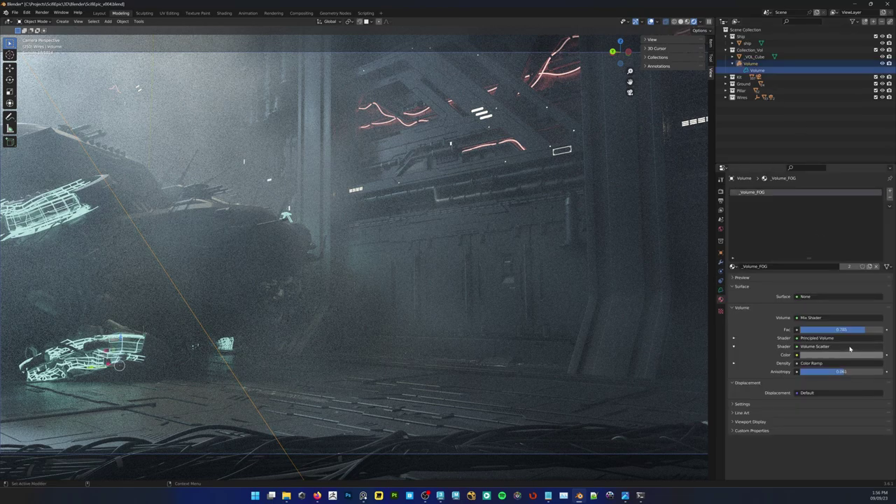
mouse_move(859, 332)
left_mouse_down()
mouse_move(809, 331)
mouse_move(874, 331)
left_mouse_up()
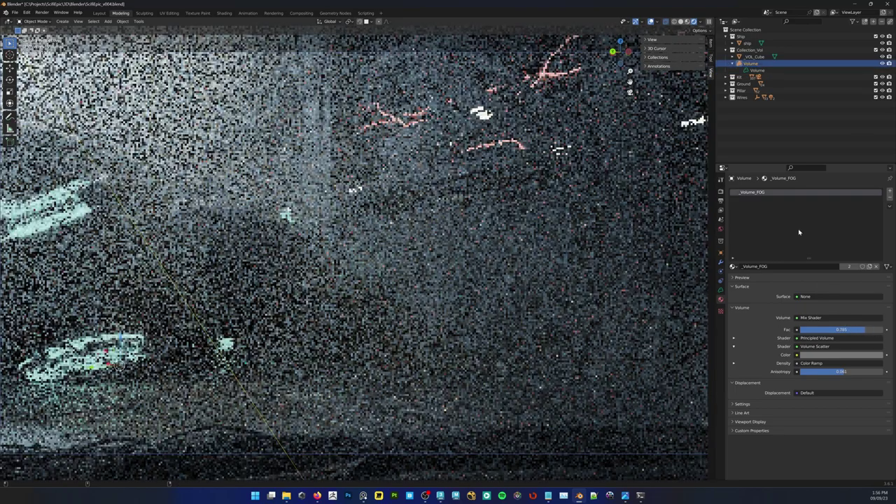
left_click(619, 228)
key("ctrl+shift+z")
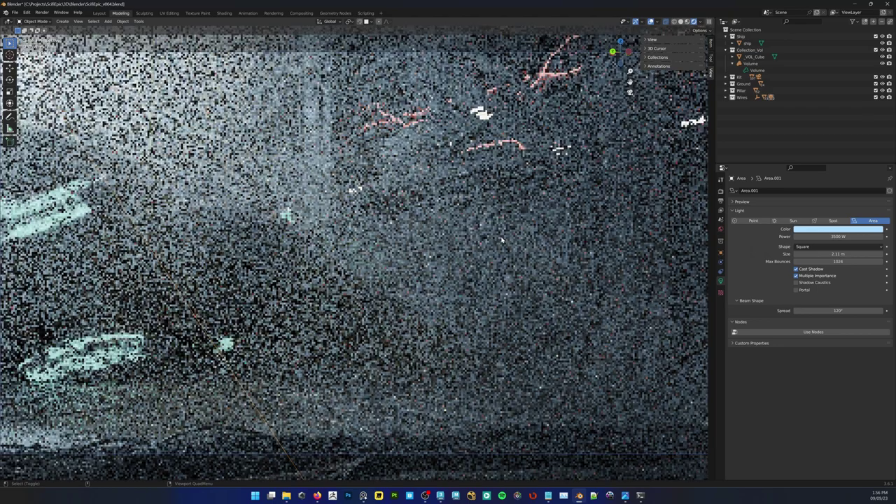
key("ctrl+shift+z")
key("ctrl+z")
key("ctrl+z")
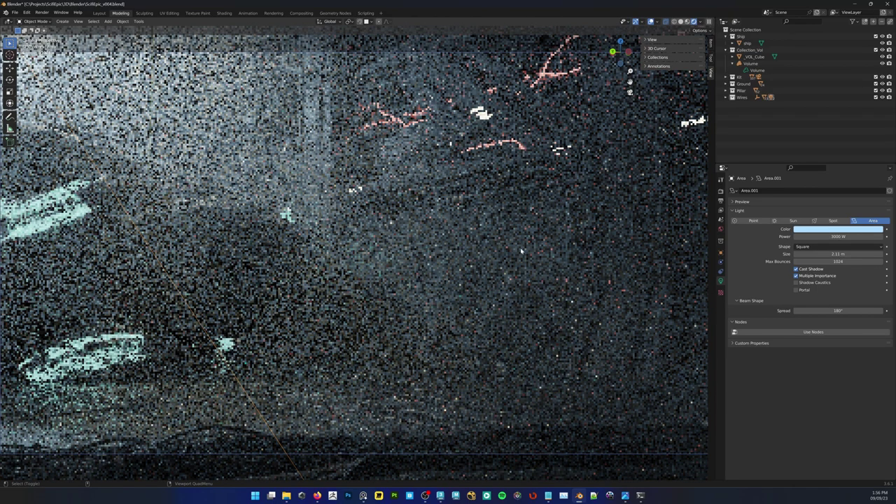
Undo further back through the visibility changes of the fog volumes and the Volume Scatter colour edit
left_click(539, 255)
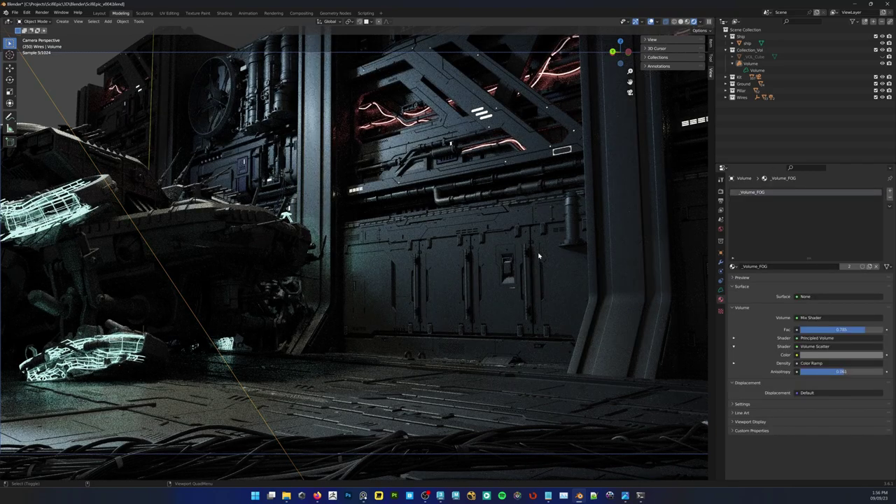
key("ctrl+z")
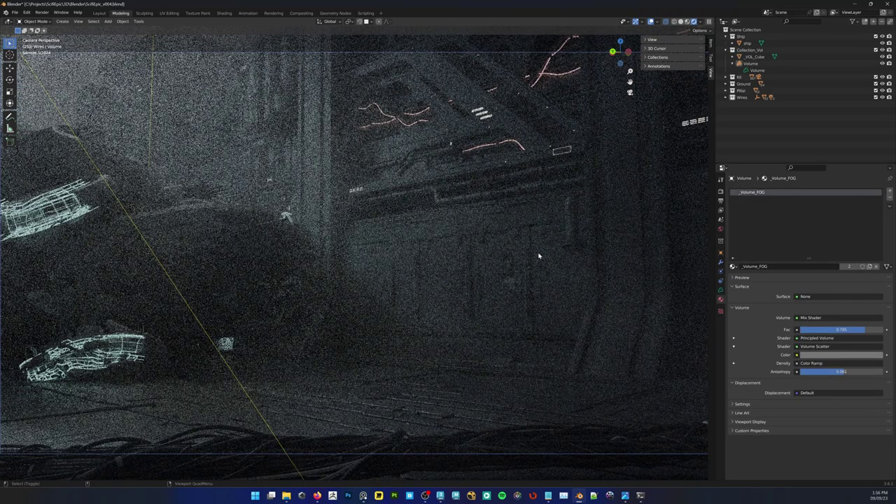
key("ctrl+h")
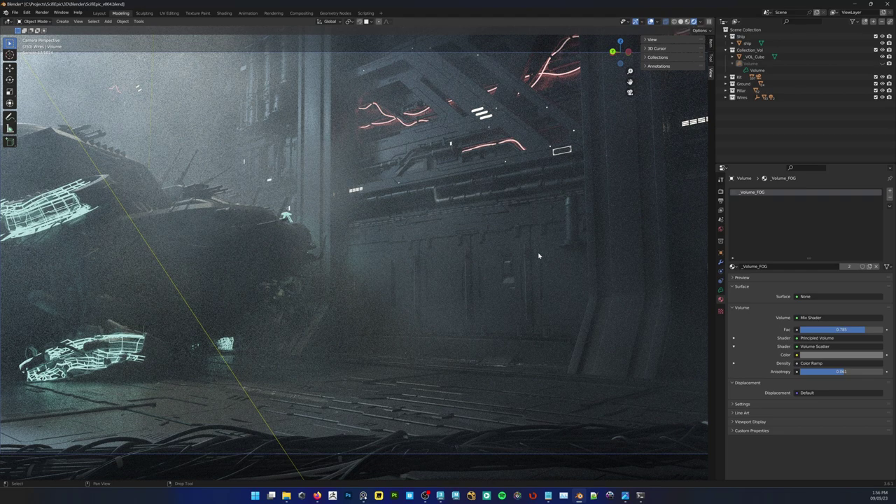
key("shift")
key("ctrl+z")
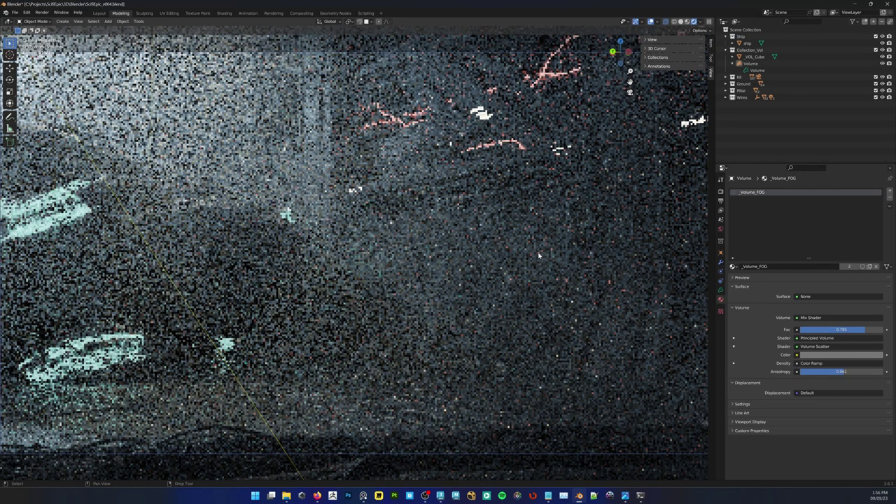
key("ctrl+z")
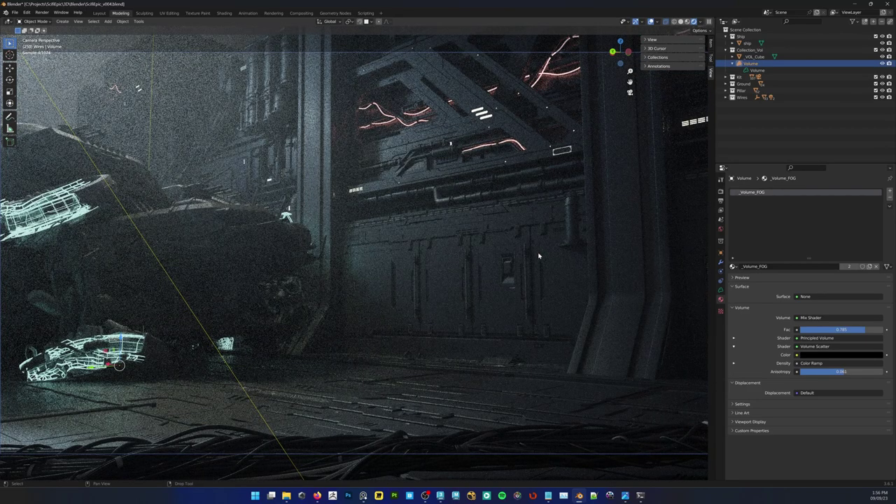
Brighten the _Volume_FOG scatter colour slightly and render the camera view, moving the render window clear of the panel
left_click(813, 356)
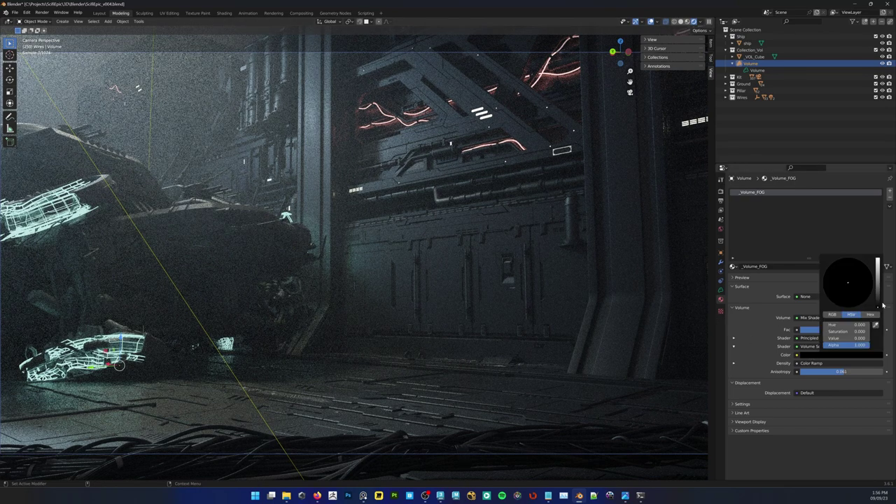
left_click_drag(878, 305, 877, 266)
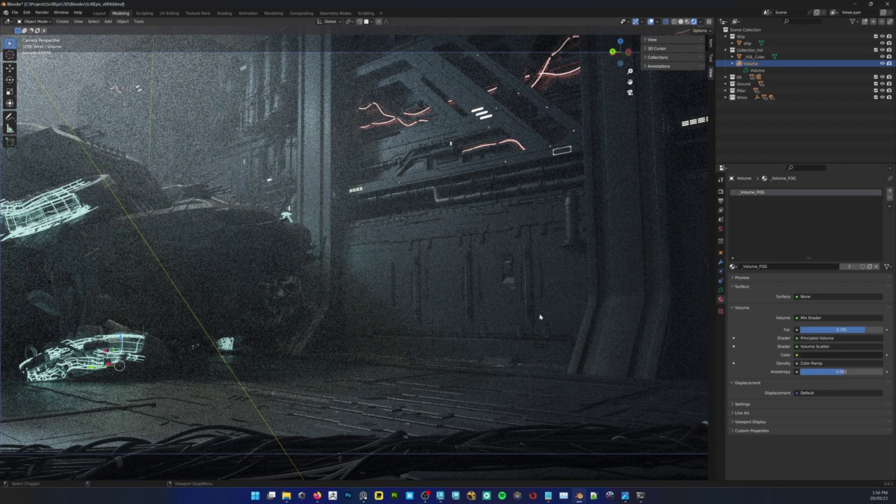
key("F12")
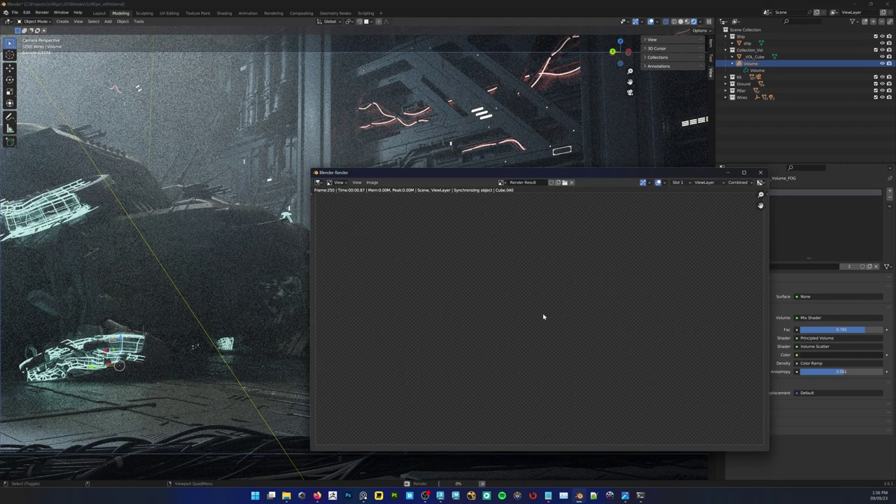
left_click_drag(647, 174, 495, 137)
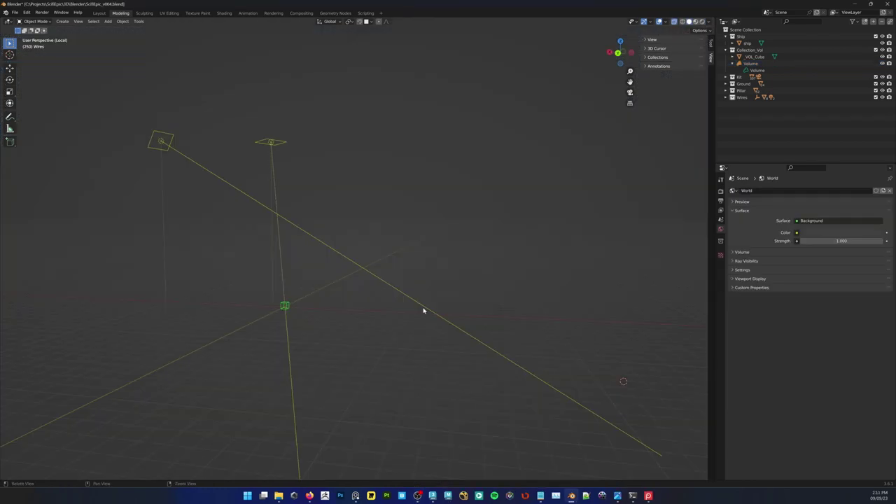
Leave local view and inspect the captured render image in the Screenpresso image editor
key("KP_Divide")
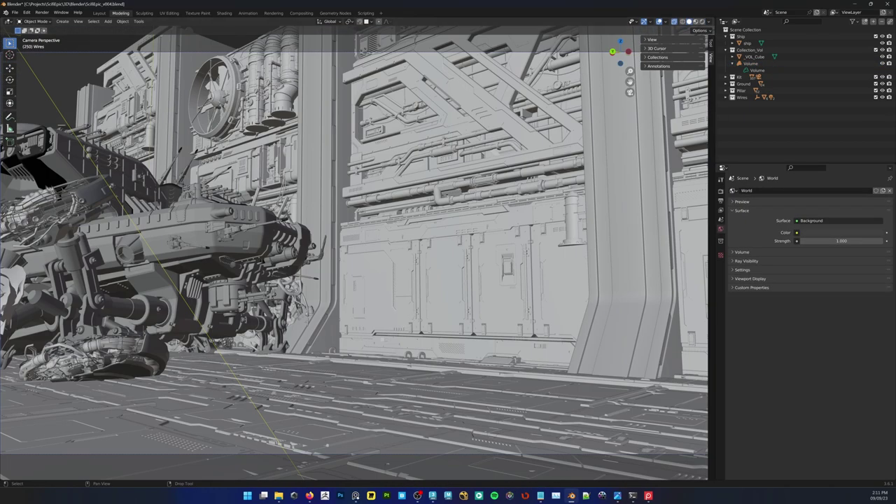
left_click(648, 496)
left_click_drag(563, 214, 503, 149)
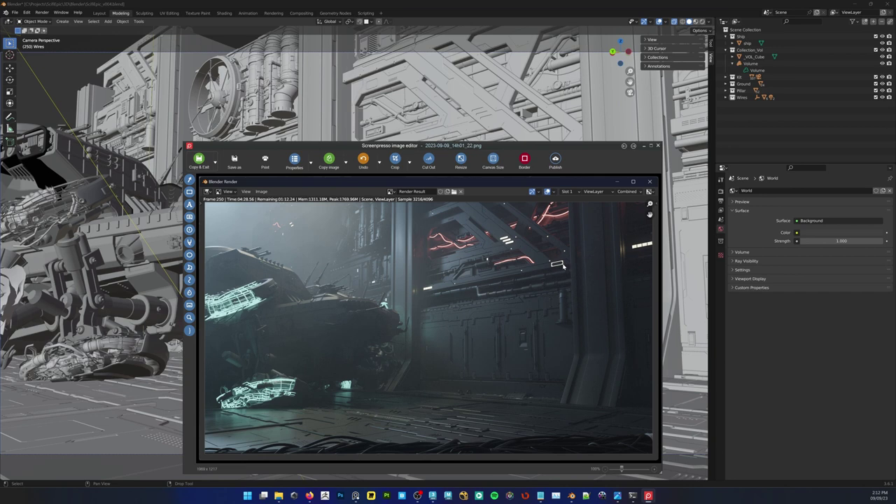
left_click_drag(571, 147, 0, 135)
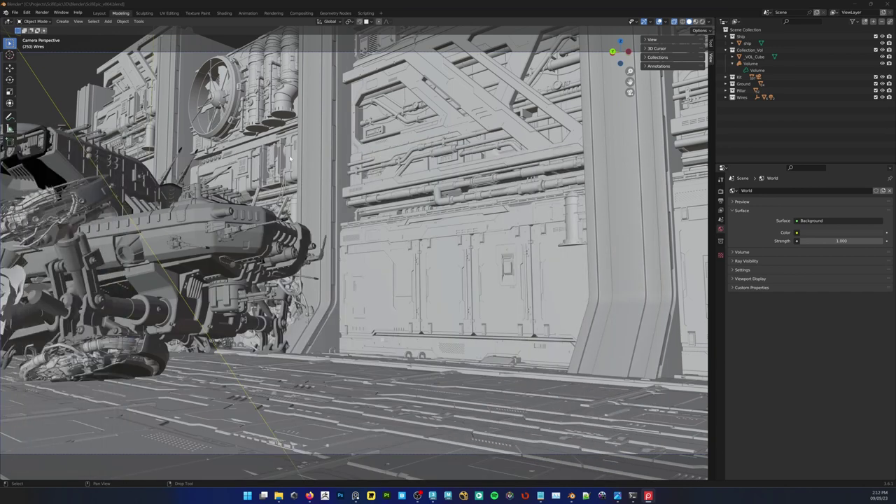
Pick a light strip face on the upper wall panel E04_07.001 to activate its Metal_04 material and locate the emission settings
left_click(572, 150)
key("F4")
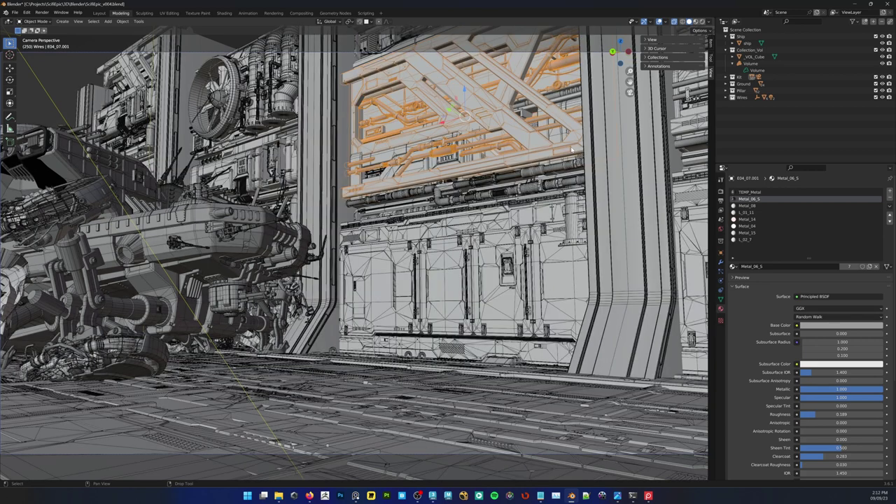
right_click(571, 149)
left_click(569, 146)
key("4")
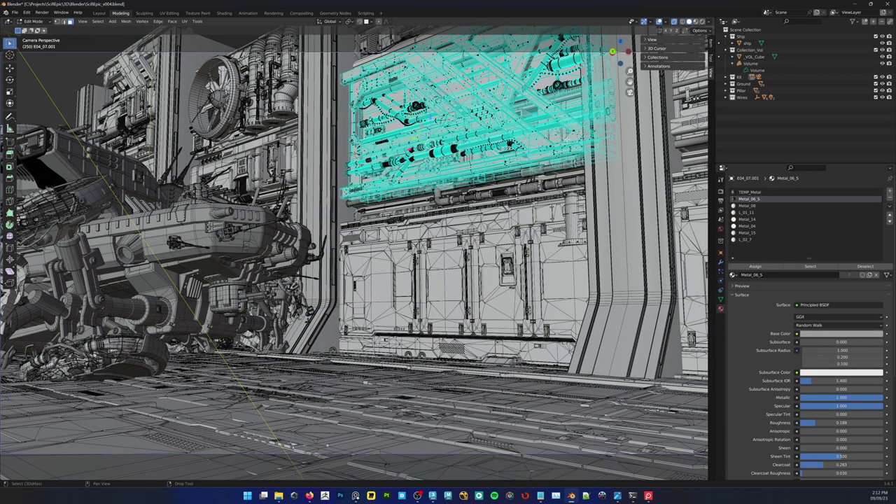
left_click(570, 148)
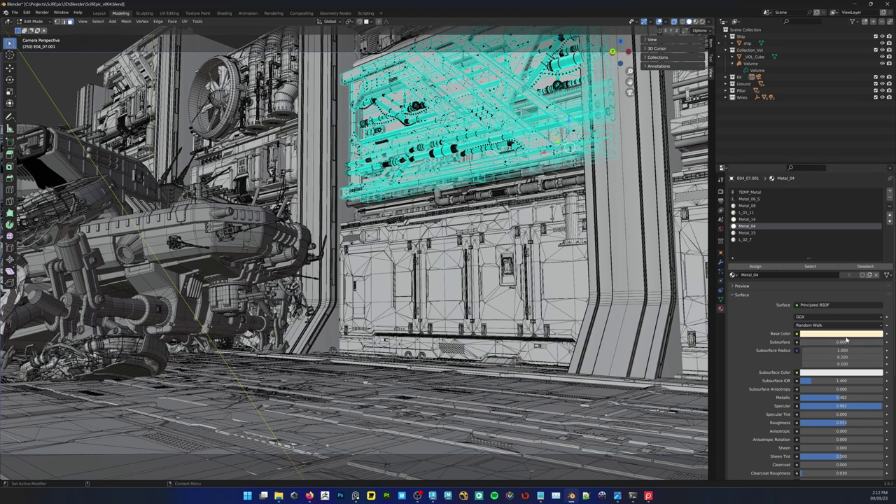
scroll(843, 342, "down", 5)
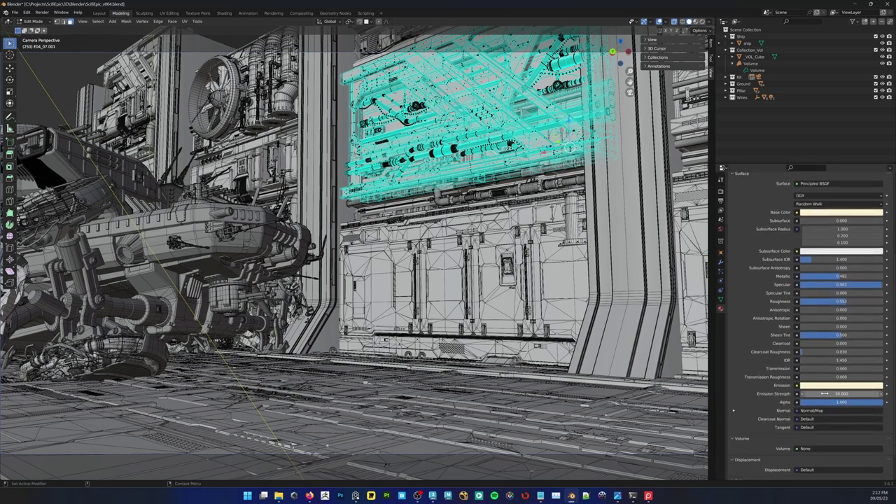
scroll(807, 338, "down", 1)
key("Tab")
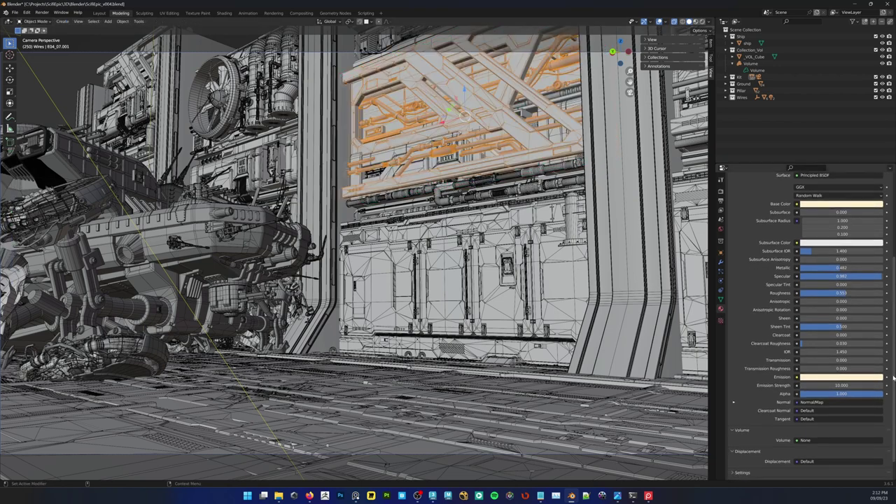
Tint the Metal_04 emission colour violet and switch the viewport to rendered shading
left_click(843, 378)
left_click_drag(851, 305, 857, 301)
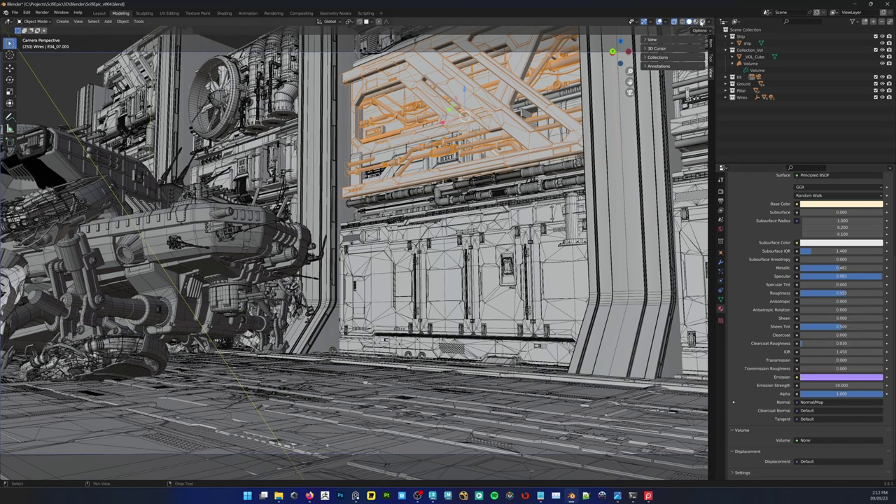
key("shift+z")
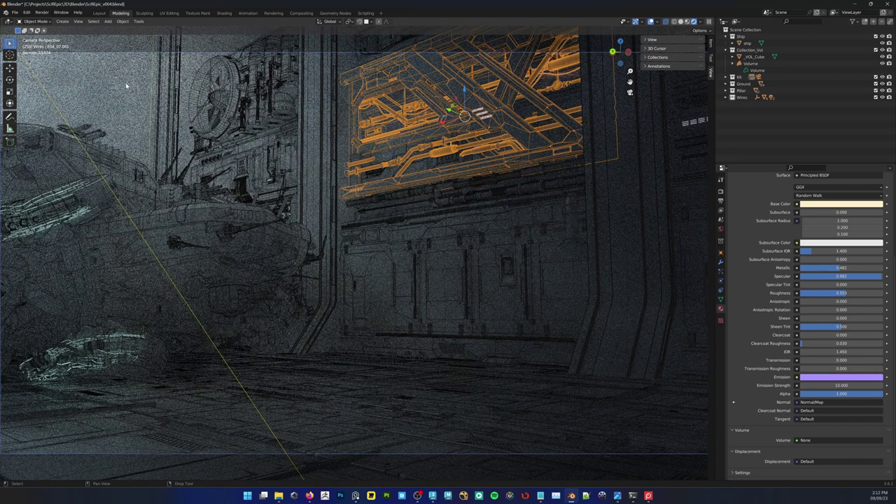
Reselect the upper wall panel and change its Metal_04 emission colour to a pale blue
left_click(123, 85)
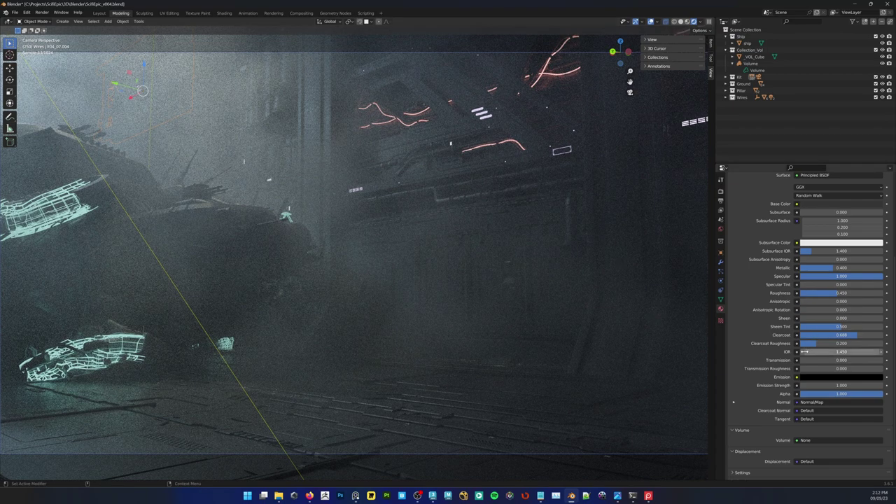
left_click(555, 158)
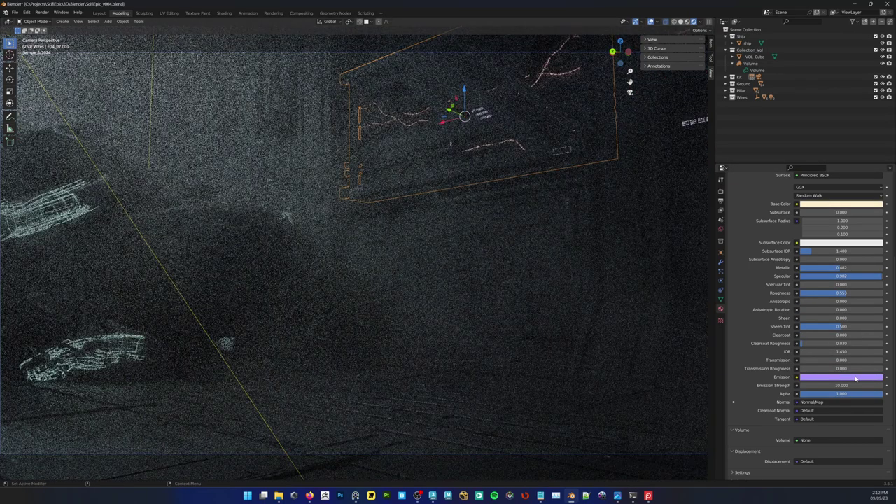
left_click(840, 376)
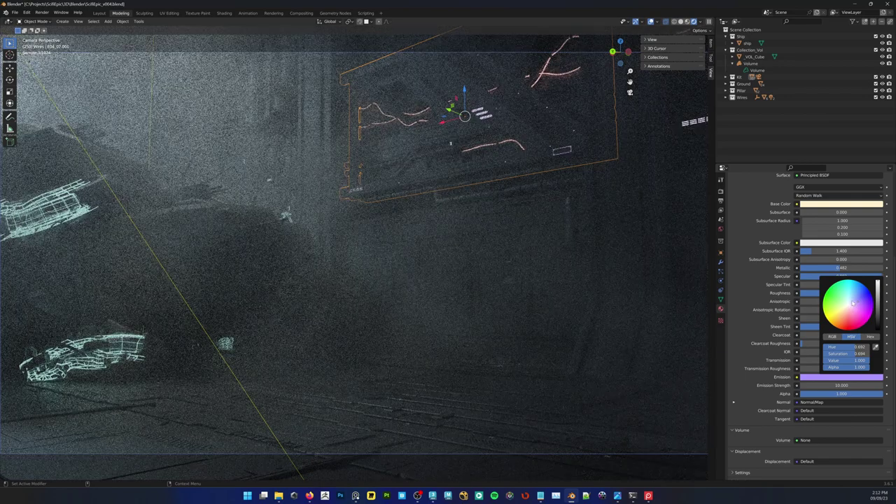
left_click(851, 302)
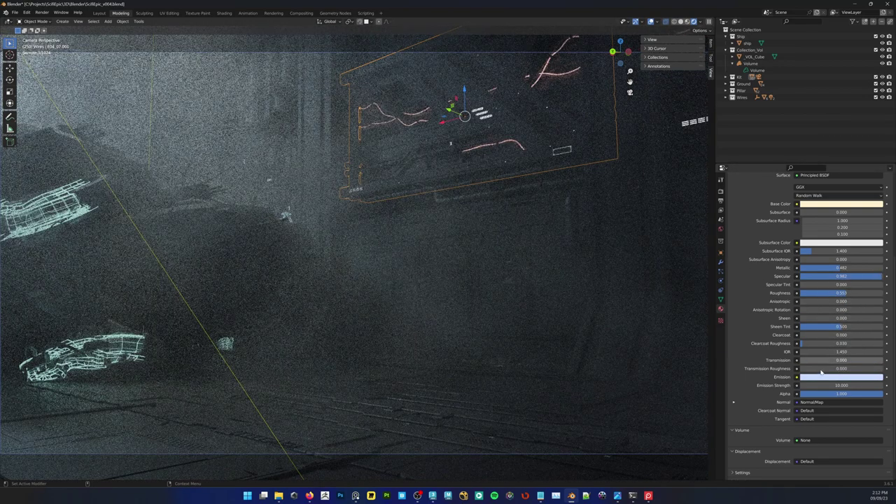
Set the emission strength of Metal_04 to 2
left_click(834, 385)
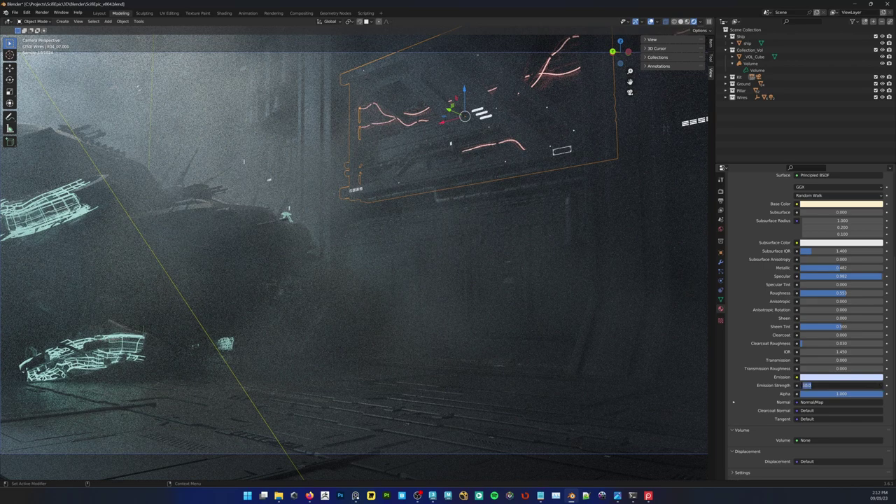
type("2")
key("Return")
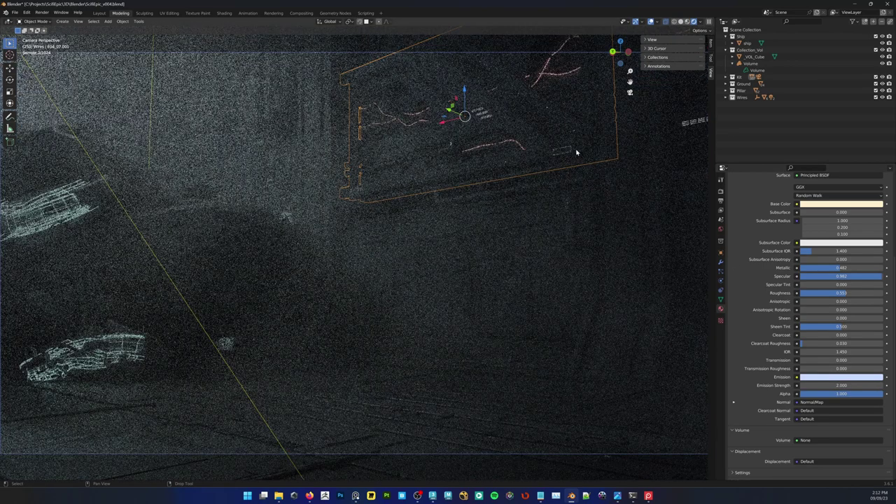
Replace Metal_04 in the upper wall panel's material slot with the TEMP_Metal material, and check the panel deselected
scroll(767, 217, "up", 5)
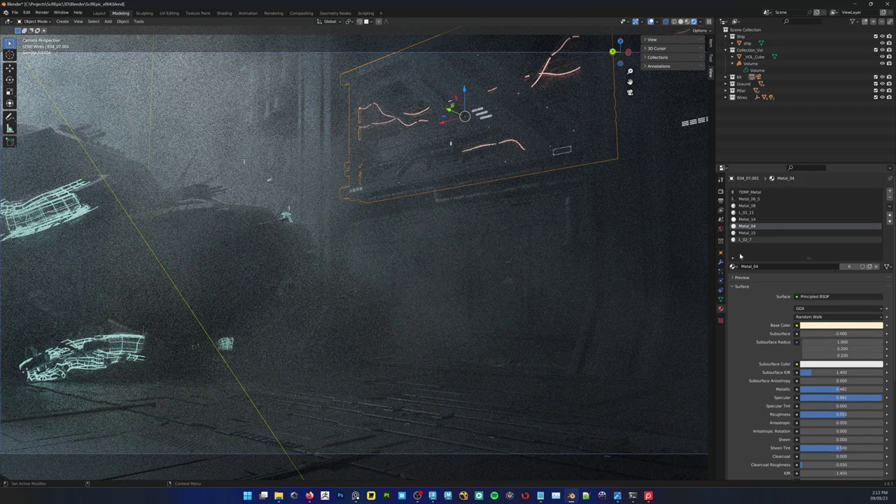
left_click(733, 267)
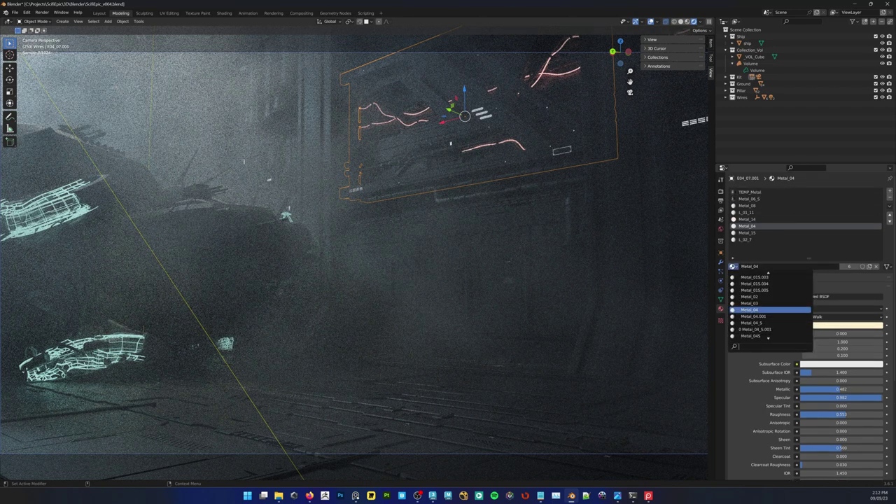
type("temp")
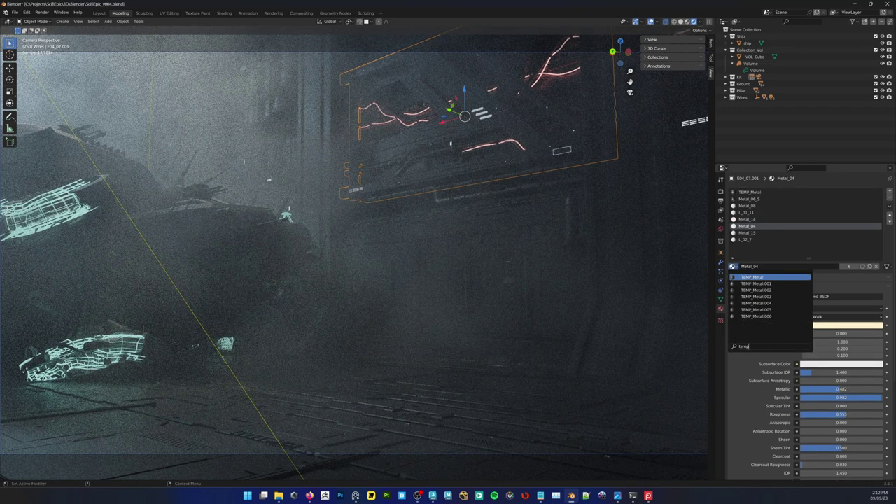
key("Return")
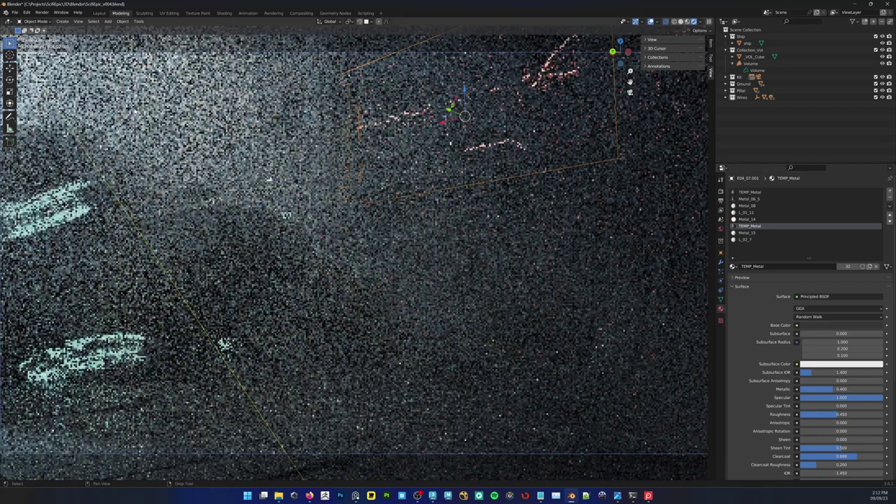
key("alt+a")
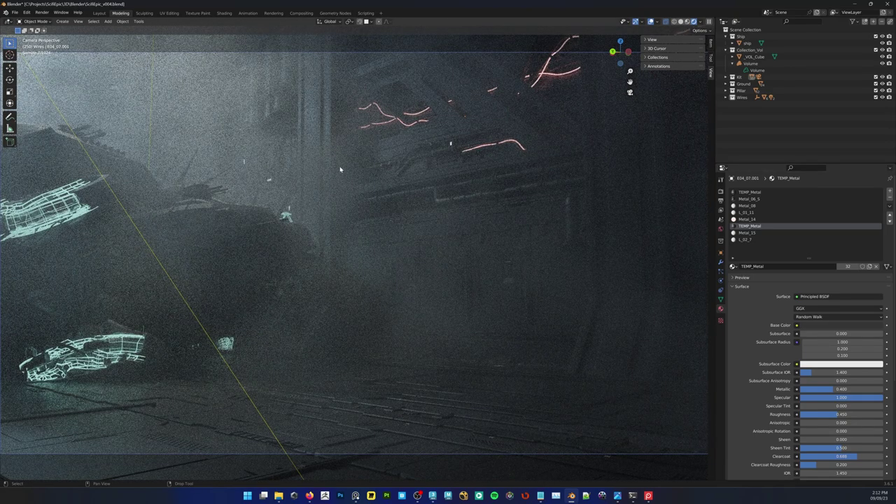
left_click(417, 114)
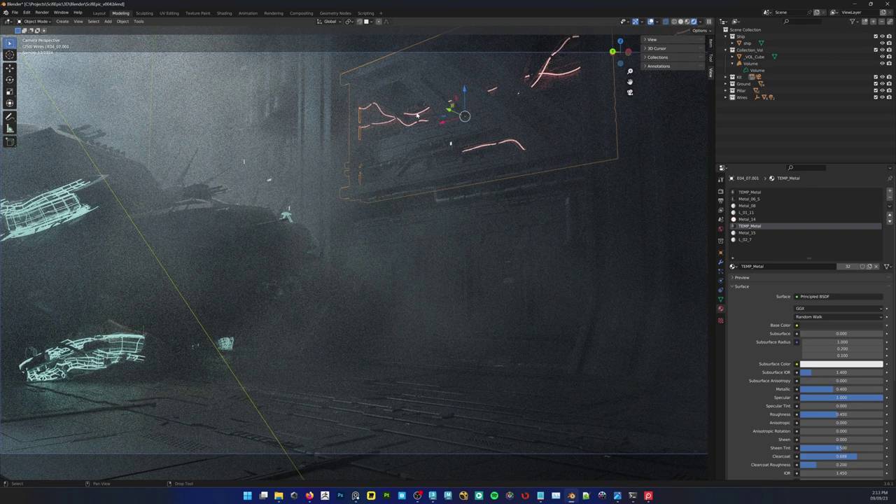
Set the emission strength of the upper wall panel's red Metal_14 material to 30
left_click(747, 219)
scroll(773, 371, "down", 4)
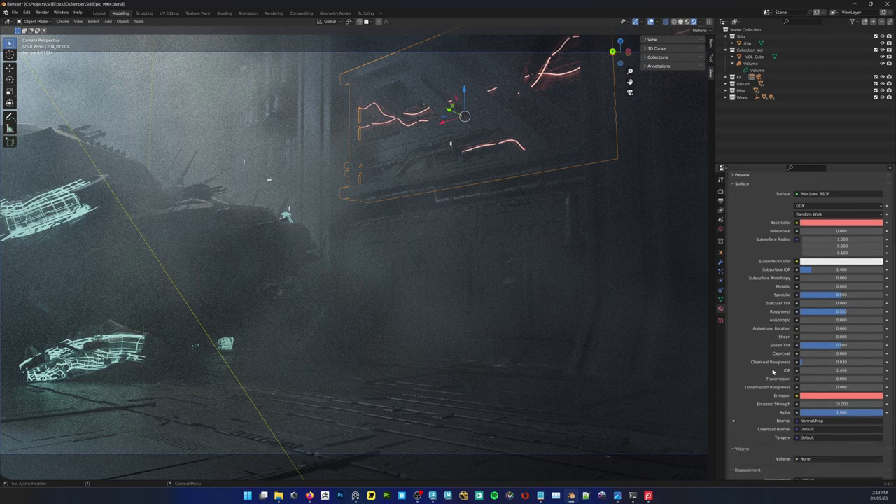
double_click(812, 404)
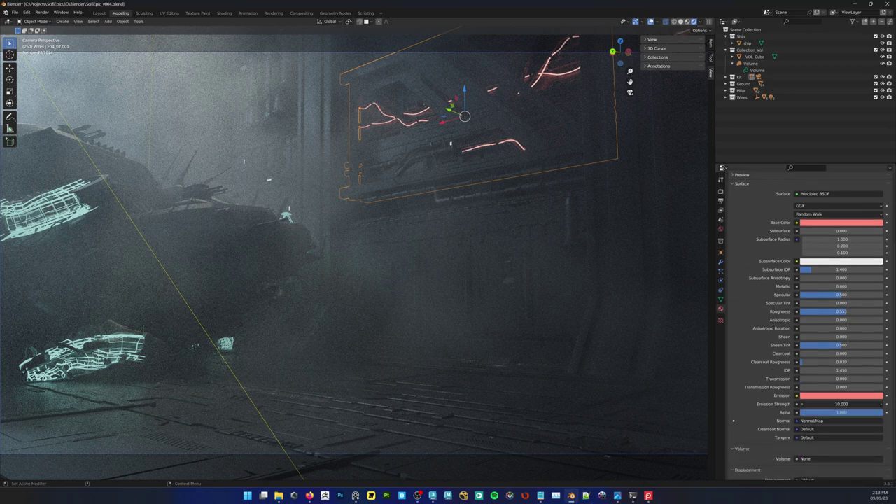
type("30")
key("Return")
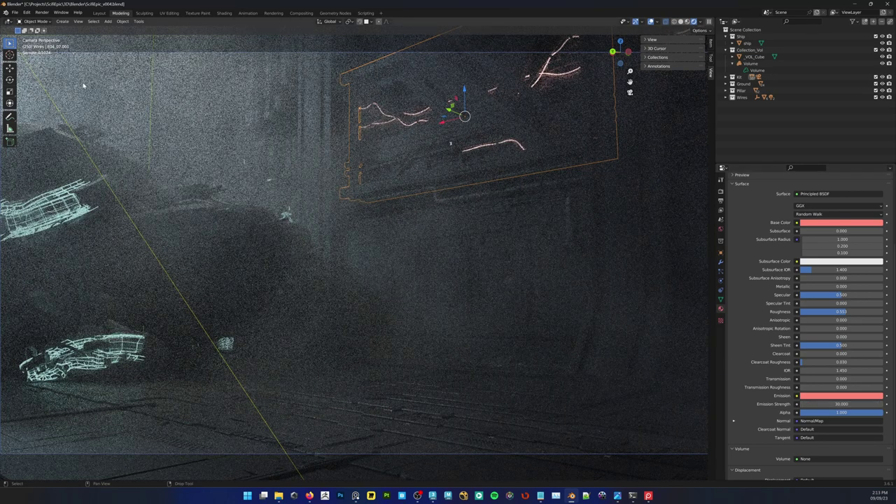
left_click(82, 85)
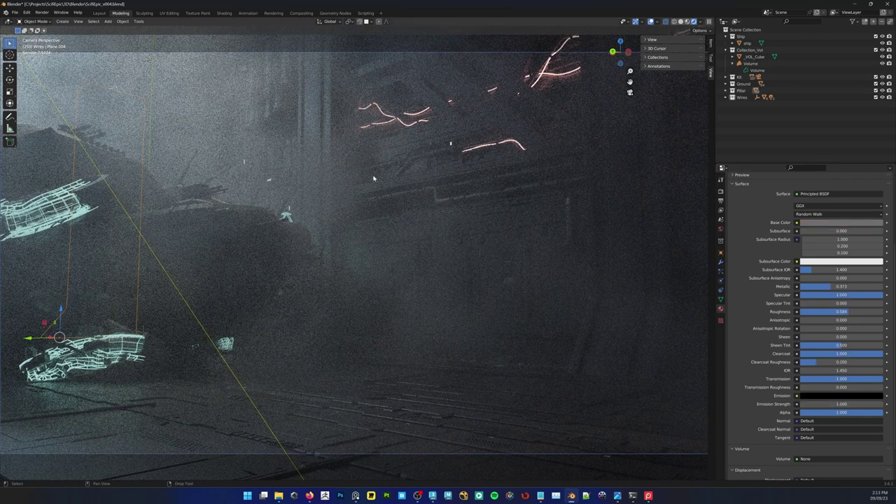
Replace the ship's glowing shipMatrix:GRIDS material with ship_metal_a and check the ship deselected
left_click(119, 338)
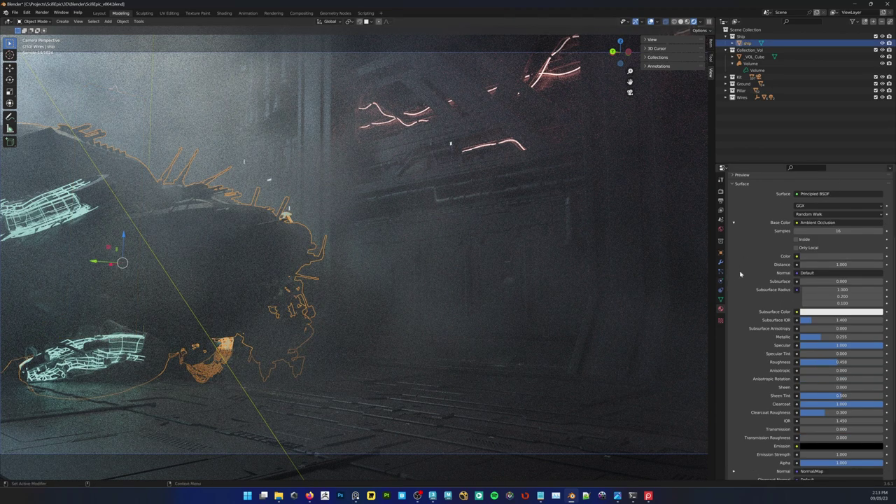
scroll(765, 256, "up", 5)
left_click(769, 248)
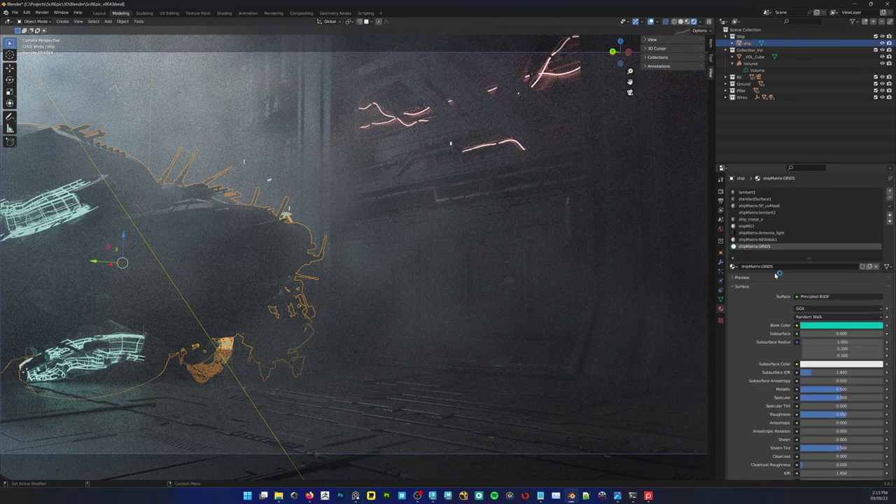
left_click(732, 267)
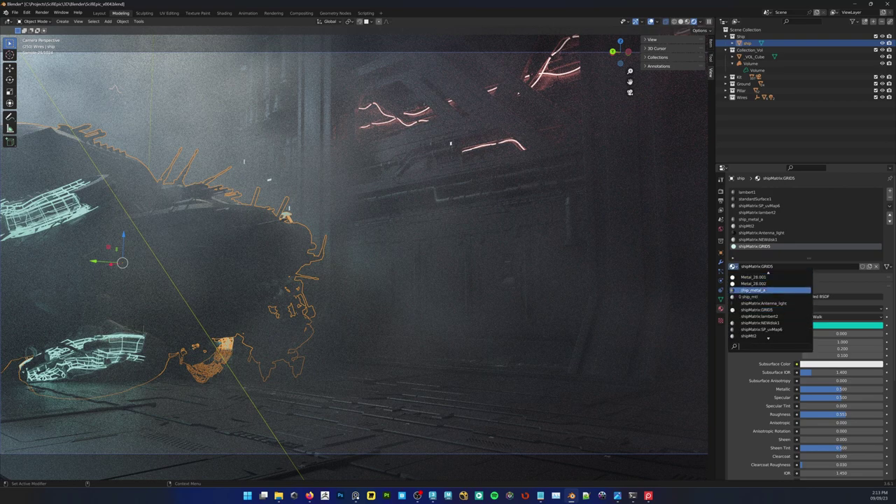
left_click(754, 290)
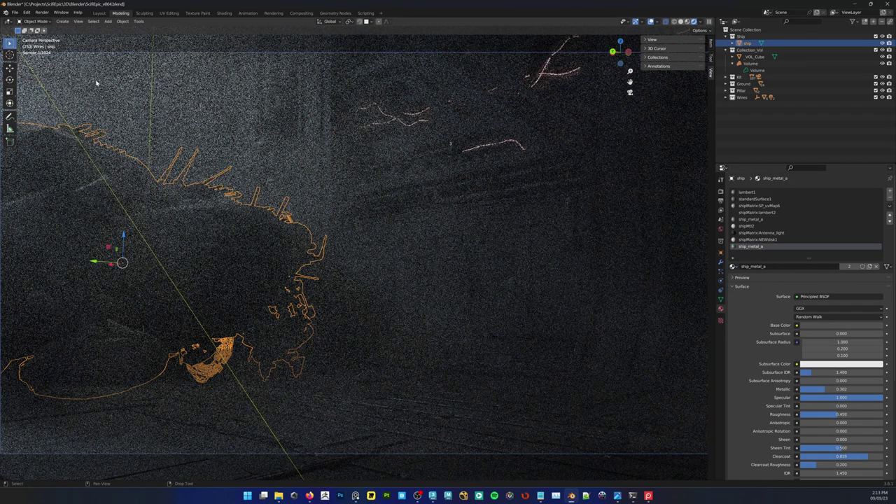
left_click(96, 82)
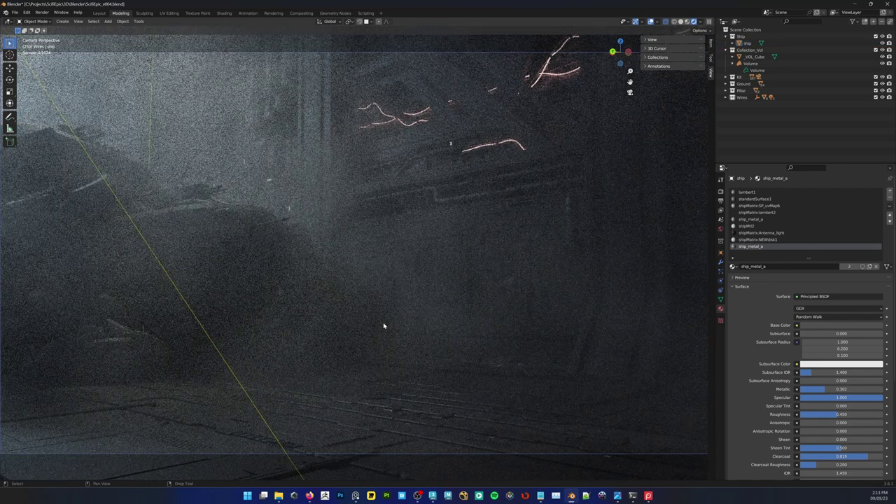
Check the scene in solid shading, then hide the Collection_Vol collection in rendered shading
left_click(680, 21)
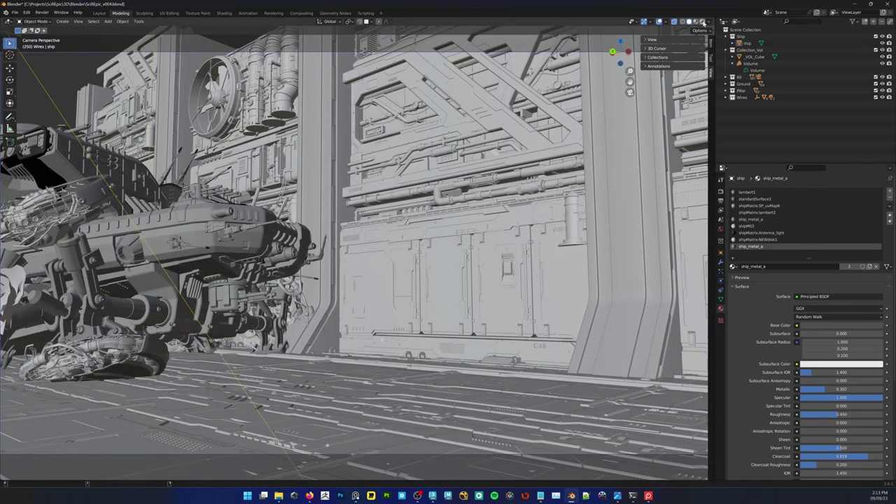
left_click(702, 21)
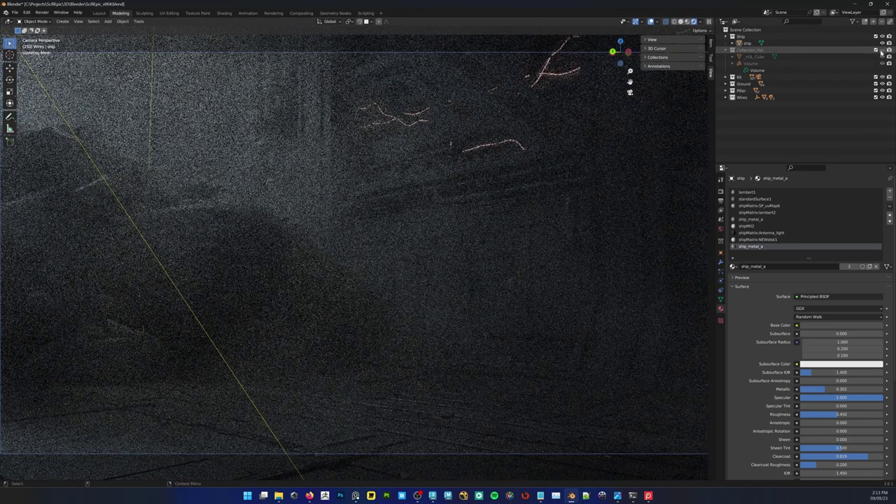
left_click(882, 50)
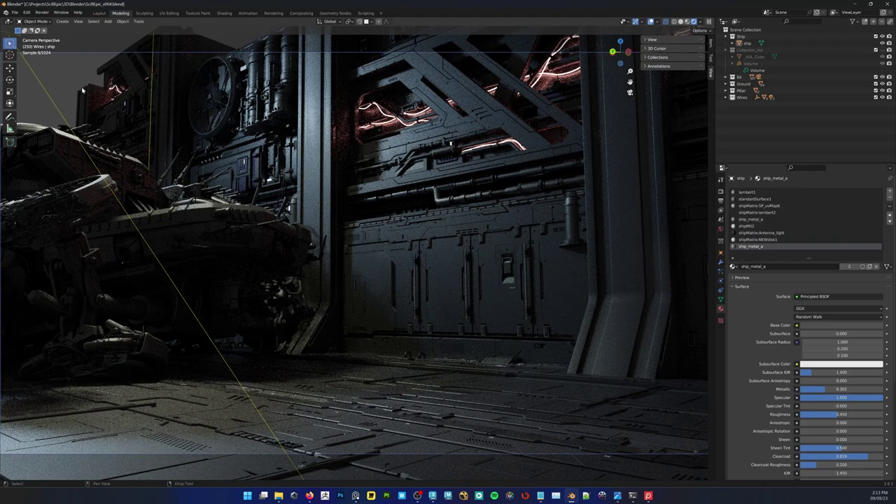
Leave the camera view and add an area light on the hangar floor in front of the ship
middle_click_drag(307, 308, 299, 303)
right_click_drag(299, 303, 144, 279, "alt")
right_click_drag(329, 280, 270, 280, "alt")
left_click_drag(270, 280, 252, 273, "alt")
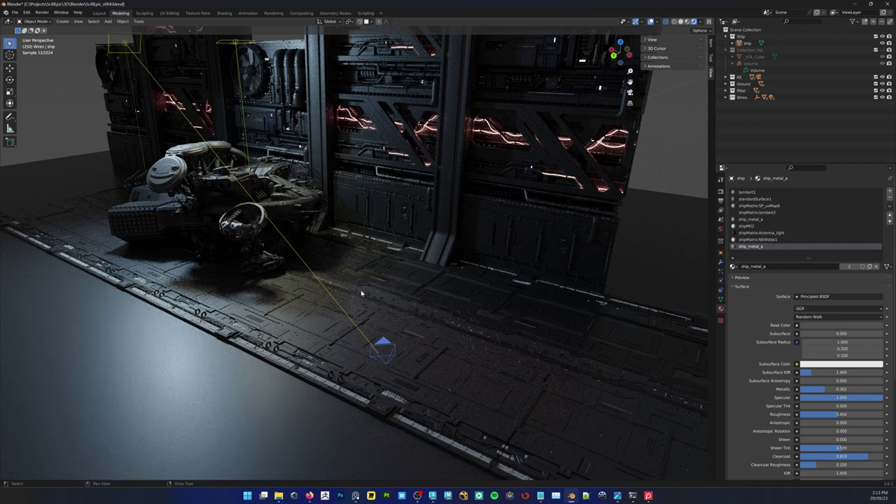
key("Tab")
key("Tab")
key("F3")
type("area")
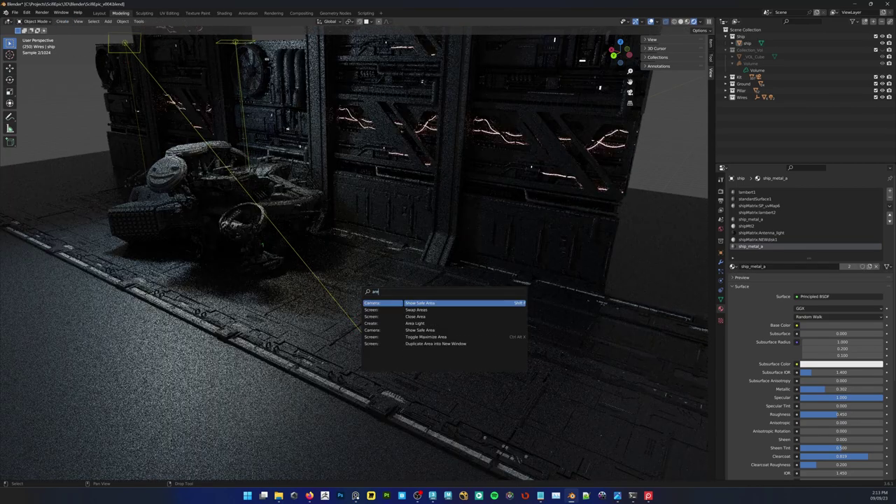
type(" light")
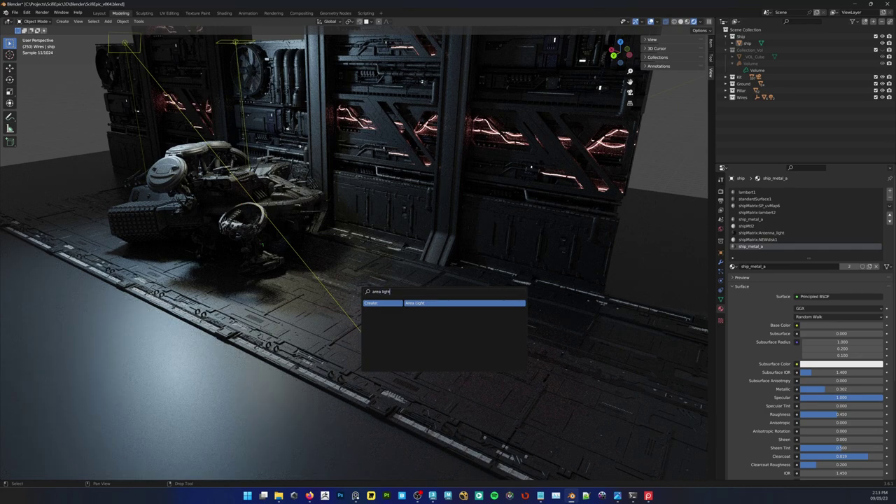
key("Return")
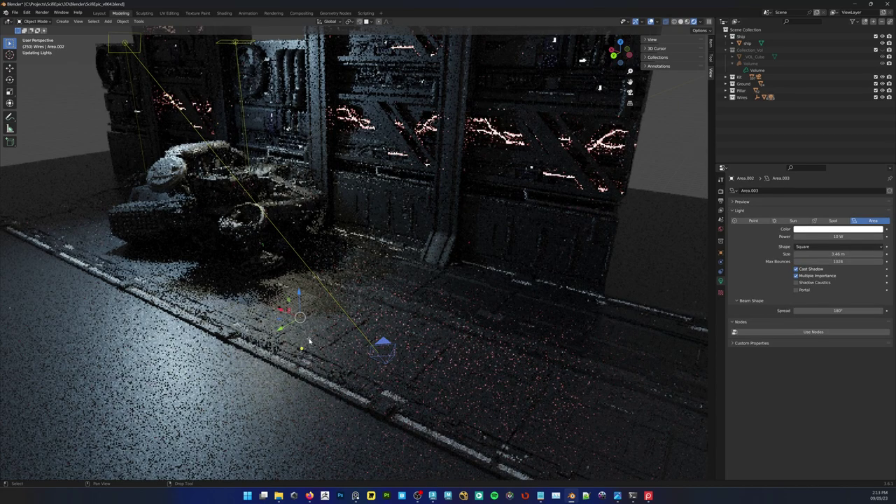
Raise the new area light above the floor along the Z axis
key("w")
left_click_drag(309, 341, 301, 390)
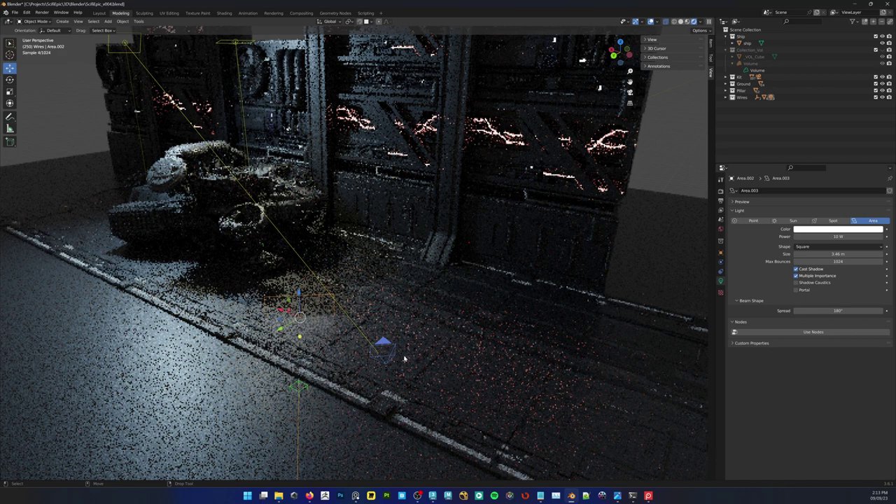
key("Delete")
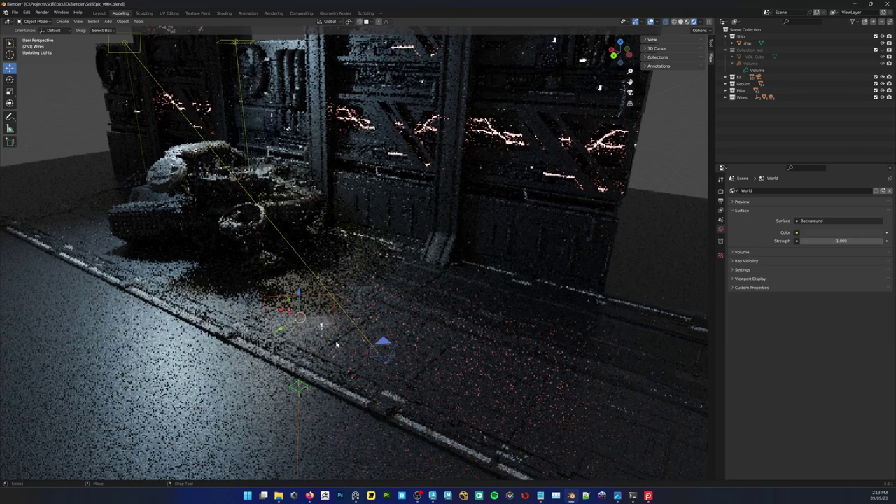
right_click(333, 343)
left_click(340, 345)
key("z")
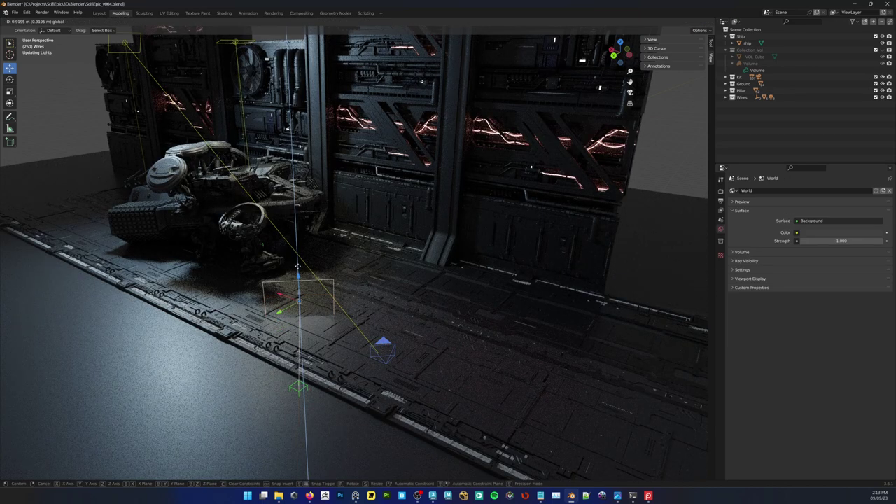
left_click_drag(296, 223, 296, 221)
Select the new area light and convert it from a targeted light to a free light
middle_click_drag(305, 285, 399, 292, "alt")
right_click(397, 288)
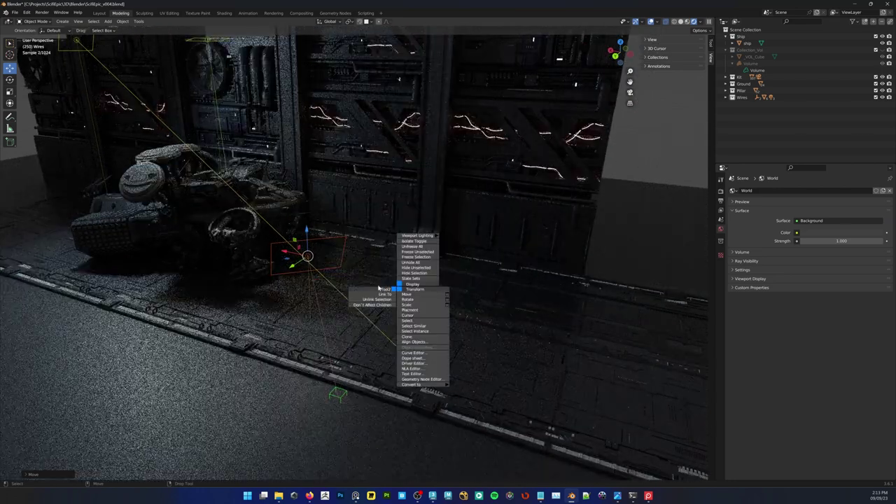
left_click(311, 260)
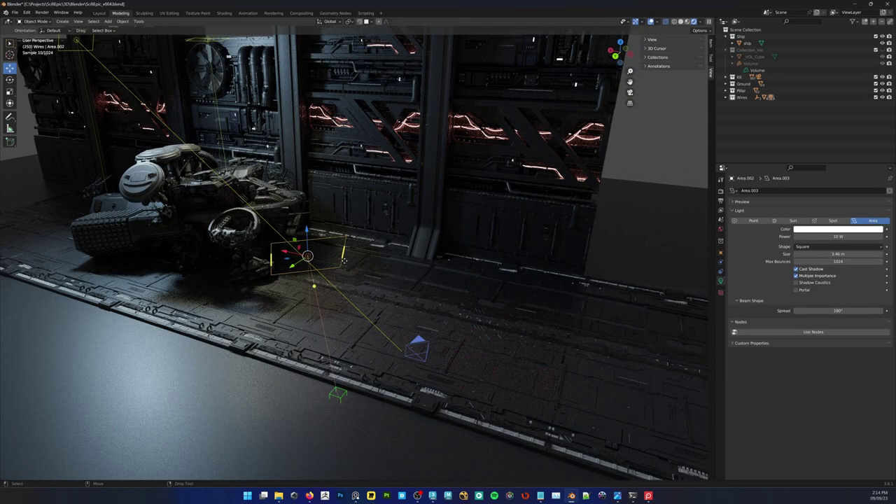
right_click(342, 261)
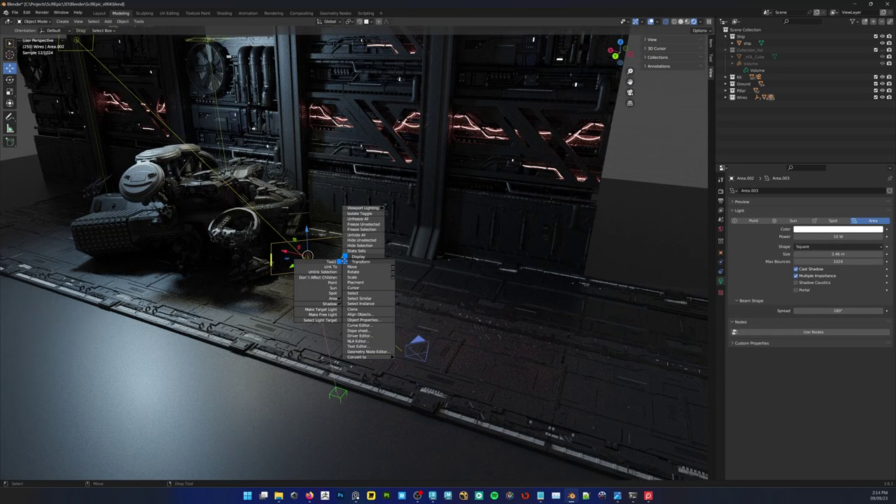
left_click(323, 314)
Move the free area light across the floor towards the ship's front leg
key("e")
left_click_drag(323, 263, 289, 284, "alt")
key("w")
left_click_drag(263, 251, 205, 206)
Rotate the area light from facing down to facing the ship's front leg and place it beside the leg
key("r")
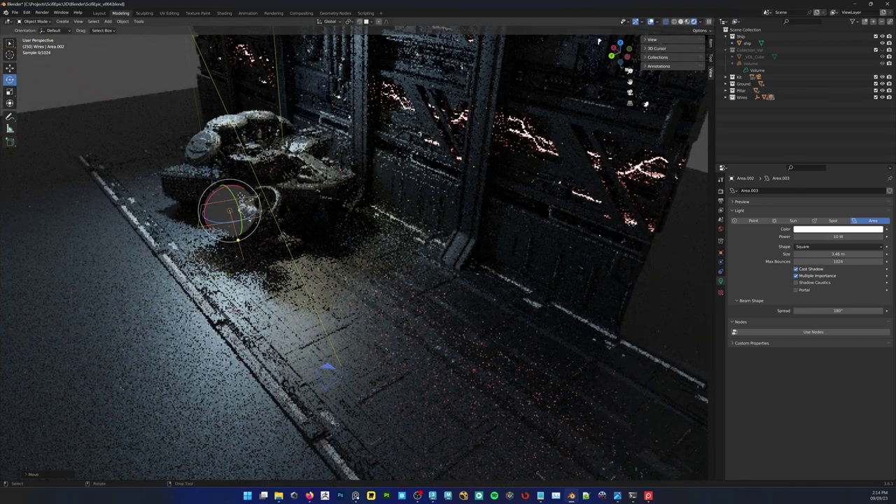
key("x")
left_click(646, 103)
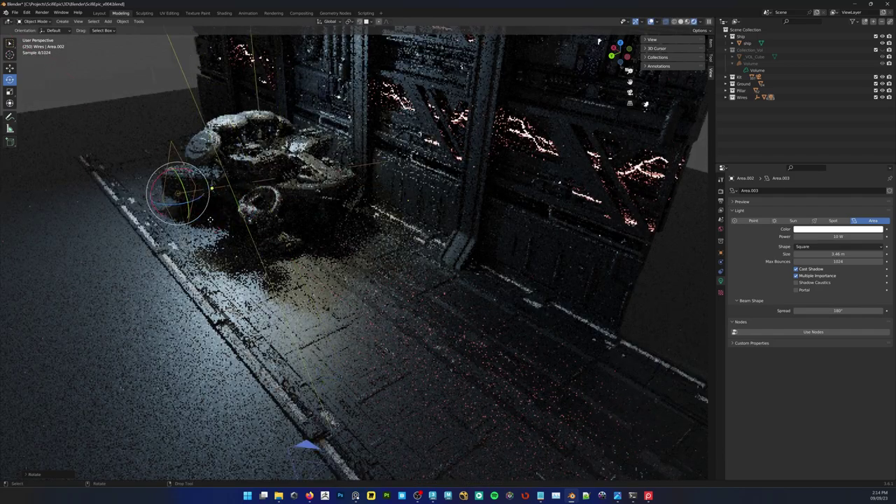
middle_click_drag(645, 104, 666, 149)
left_click_drag(185, 183, 176, 203)
middle_click_drag(245, 230, 282, 243)
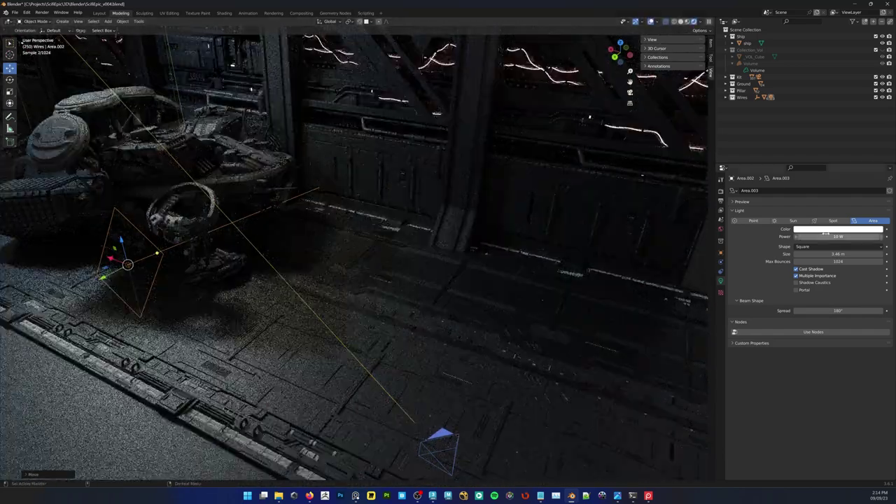
Set the area light's power to 500 W and its size to 0.5 m
left_click(837, 235)
type("500")
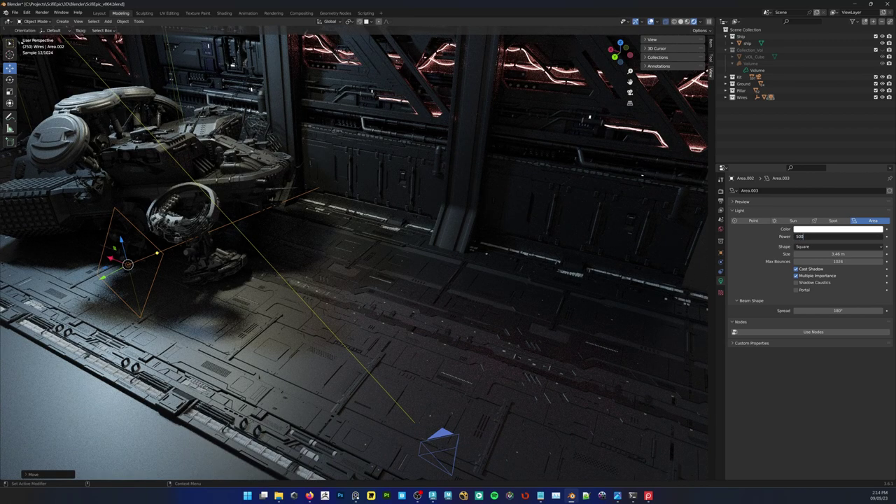
key("Return")
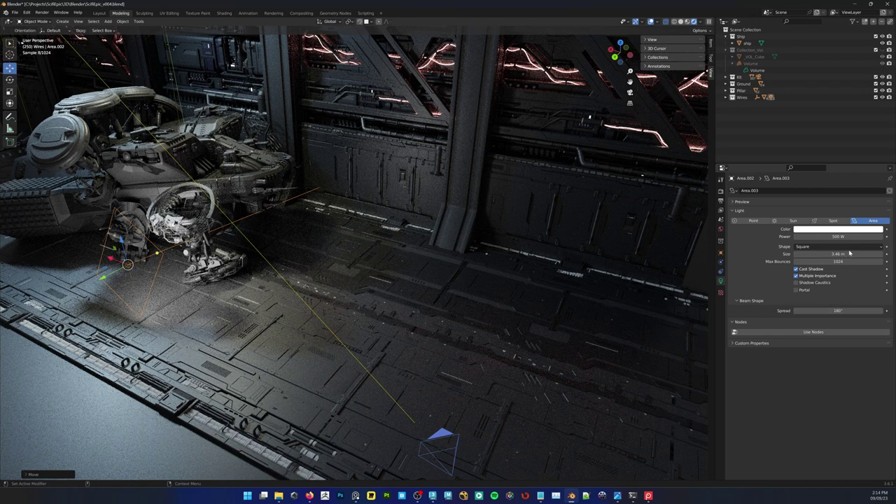
left_click(845, 255)
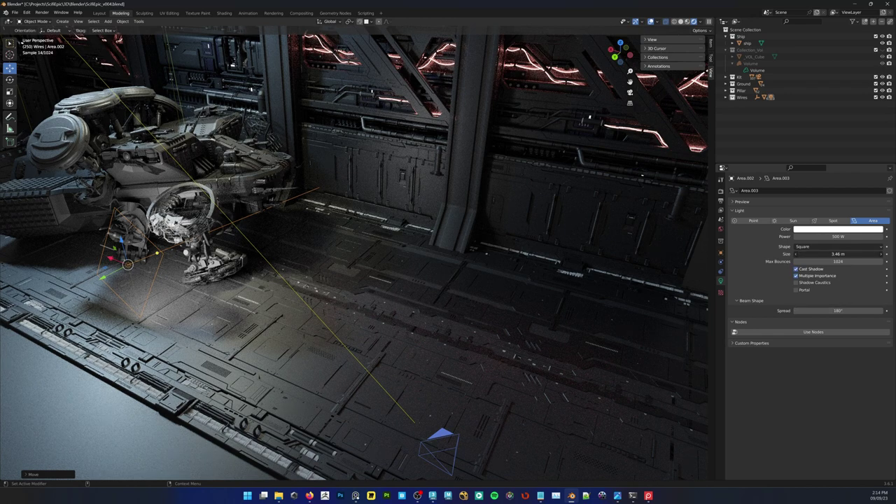
key("BackSpace")
type(".5")
key("Return")
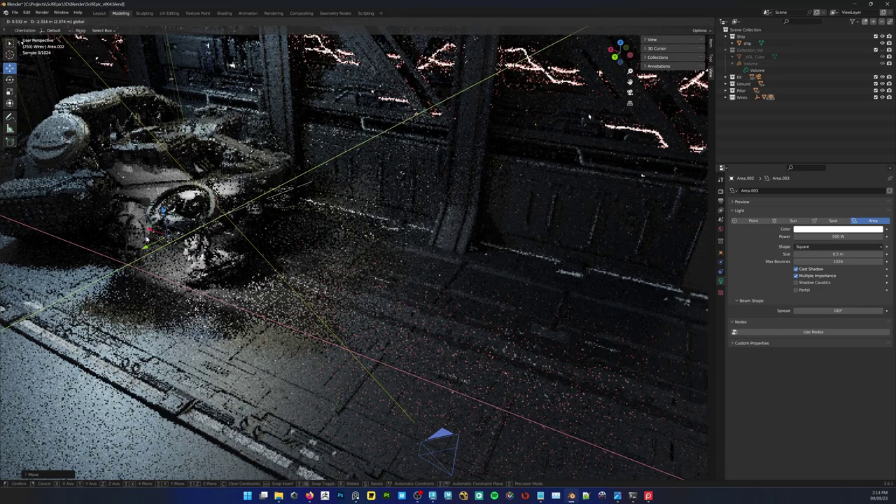
Frame the area light beside the ship's front leg and rotate it to aim upwards at the hull
key("KP_Decimal")
scroll(373, 279, "down", 4)
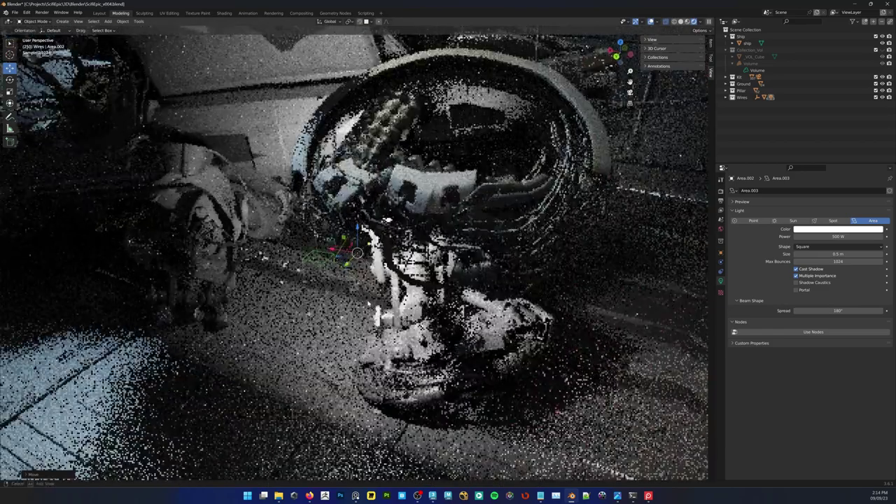
middle_click_drag(372, 279, 389, 245)
middle_click_drag(549, 122, 329, 53)
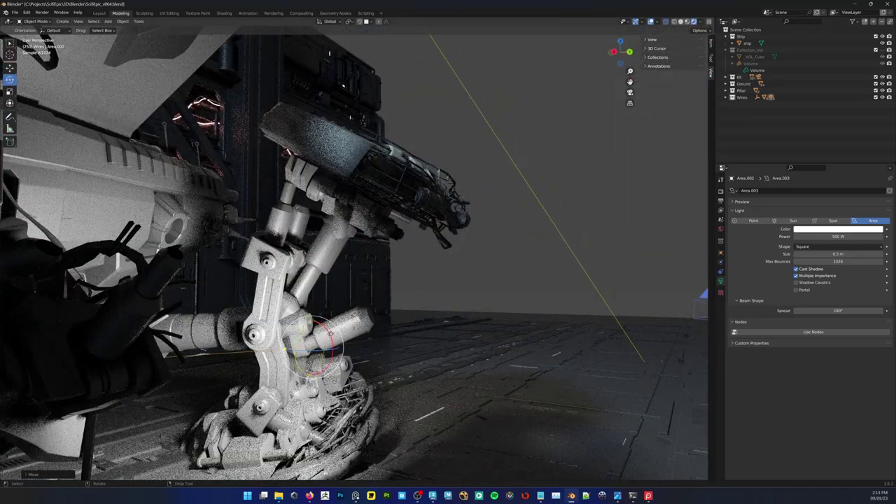
left_click_drag(330, 334, 337, 380)
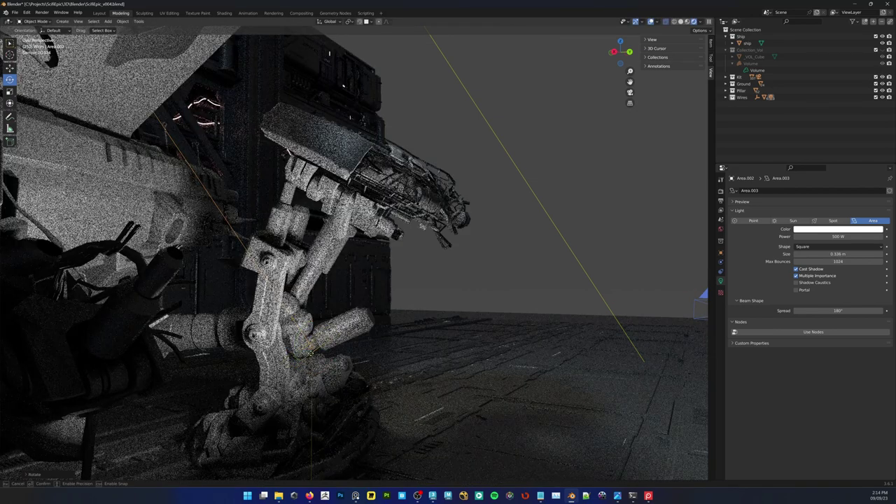
Move the area light about 1.2 m horizontally beneath the ship and return to the camera view
middle_click_drag(387, 379, 354, 400)
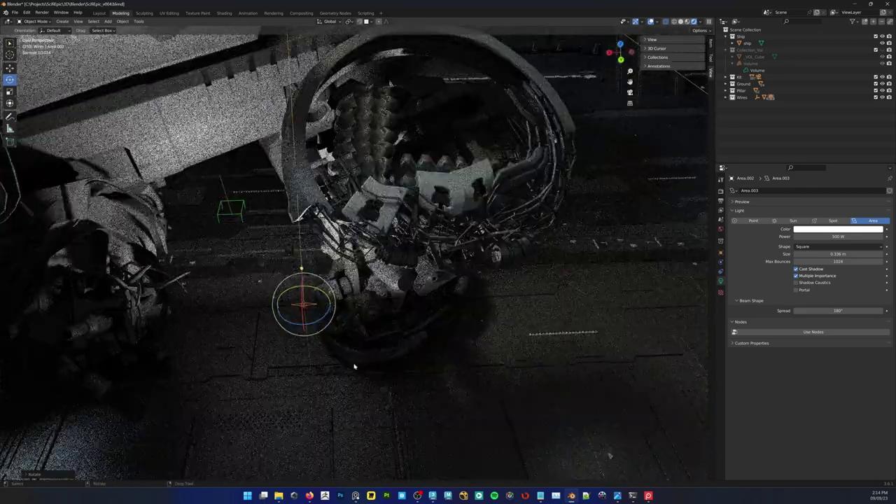
scroll(354, 366, "down", 4)
key("w")
left_click_drag(310, 296, 292, 263)
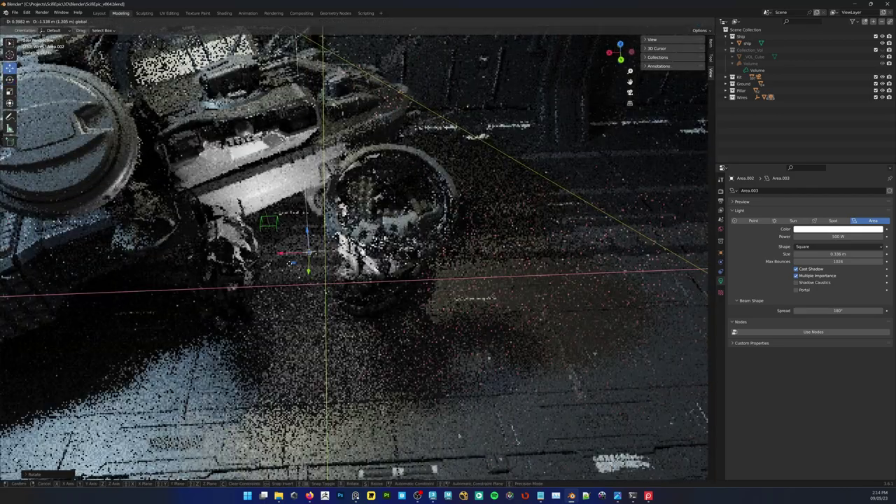
left_click(291, 263)
key("KP_0")
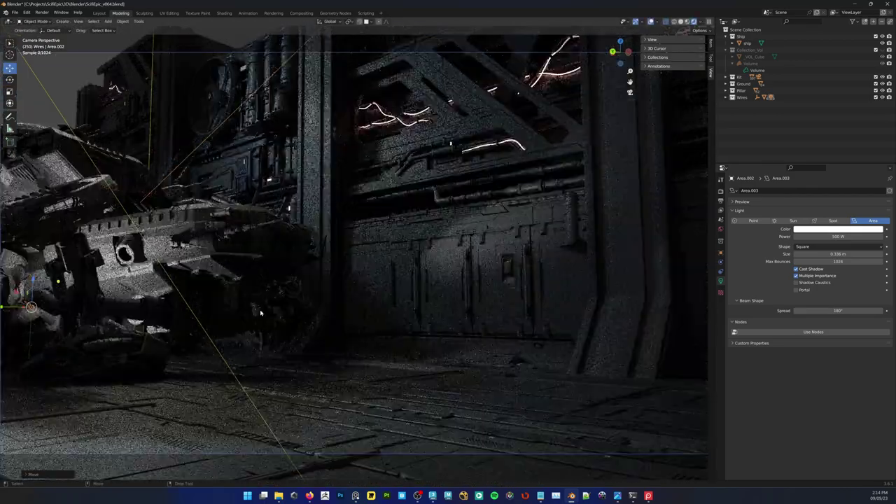
Lower the area light beneath the ship, then give it a pale blue colour and a power of 50 W
left_click_drag(17, 292, 41, 334)
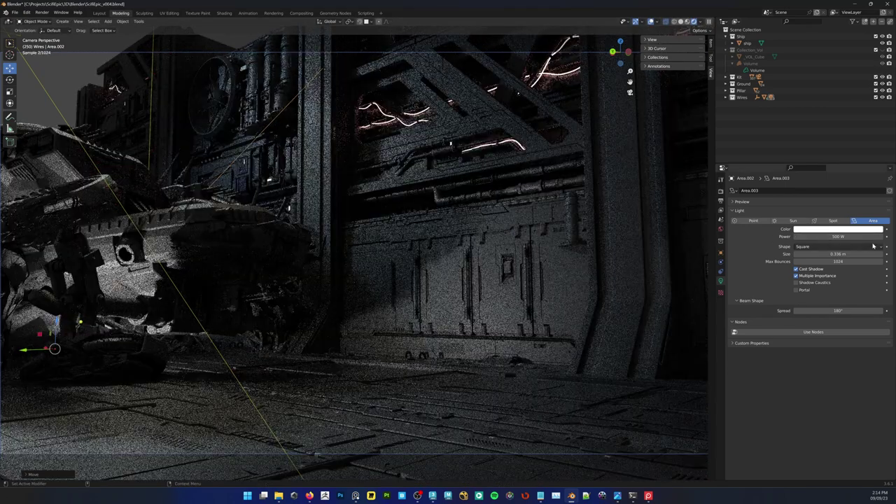
left_click(842, 229)
left_click_drag(848, 162, 850, 162)
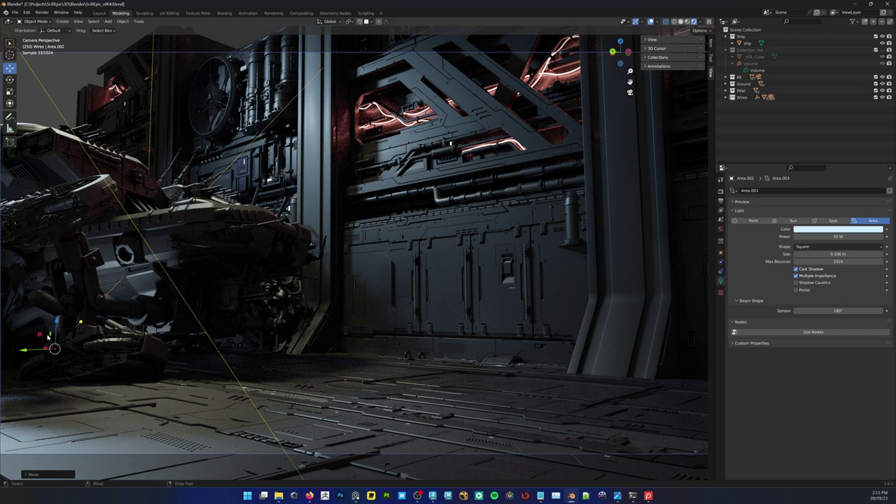
Rotate the area light away from the hull towards the floor, set its size to 0 m and raise it slightly
key("e")
mouse_move(46, 324)
left_mouse_down()
mouse_move(59, 323)
mouse_move(48, 328)
mouse_move(53, 334)
mouse_move(58, 322)
left_mouse_up()
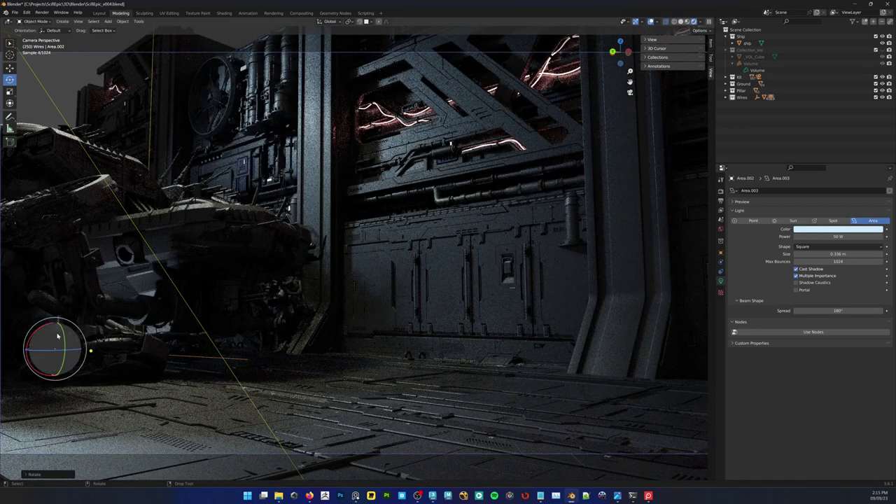
mouse_move(56, 349)
left_mouse_down()
mouse_move(72, 341)
mouse_move(56, 348)
mouse_move(61, 354)
left_mouse_up()
key("w")
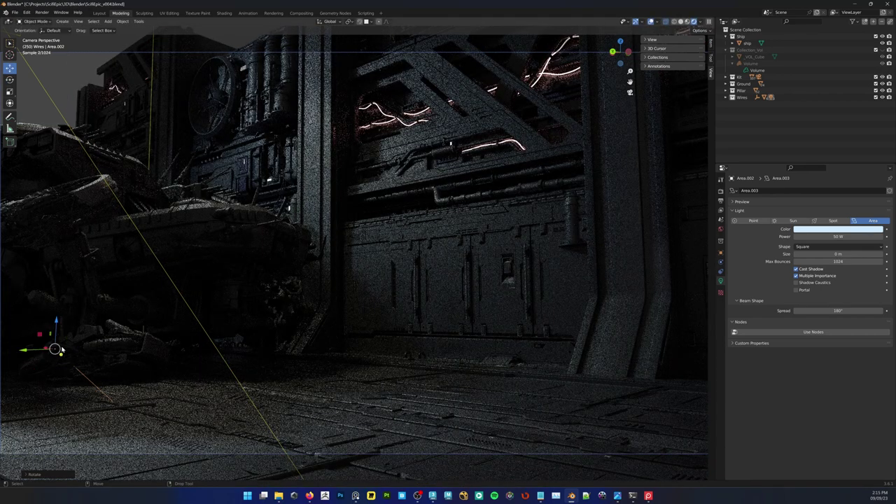
left_click_drag(47, 348, 40, 300)
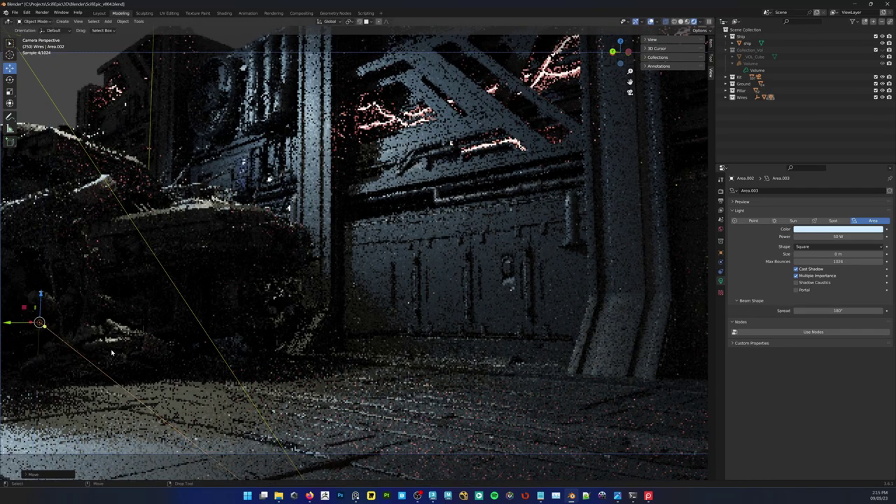
Move the area light forward and up to the ship's round front engine and set its power to about 730.6 W
middle_click_drag(40, 299, 172, 354)
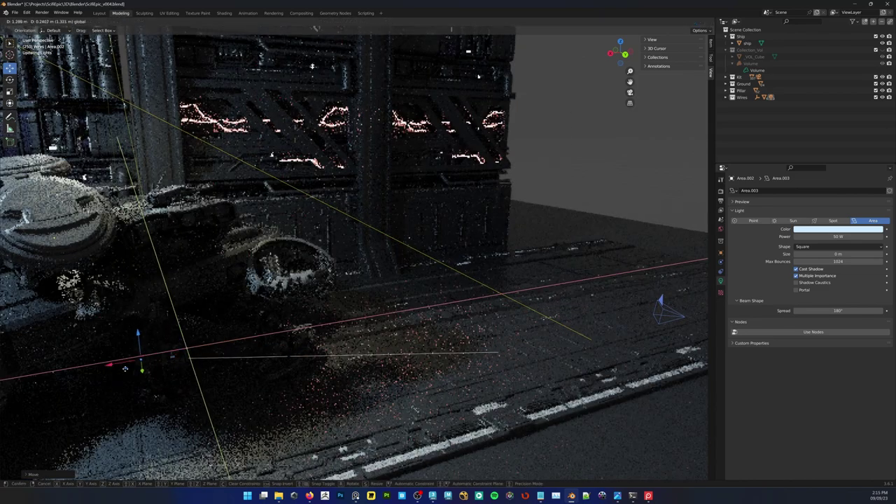
middle_click_drag(175, 358, 145, 369)
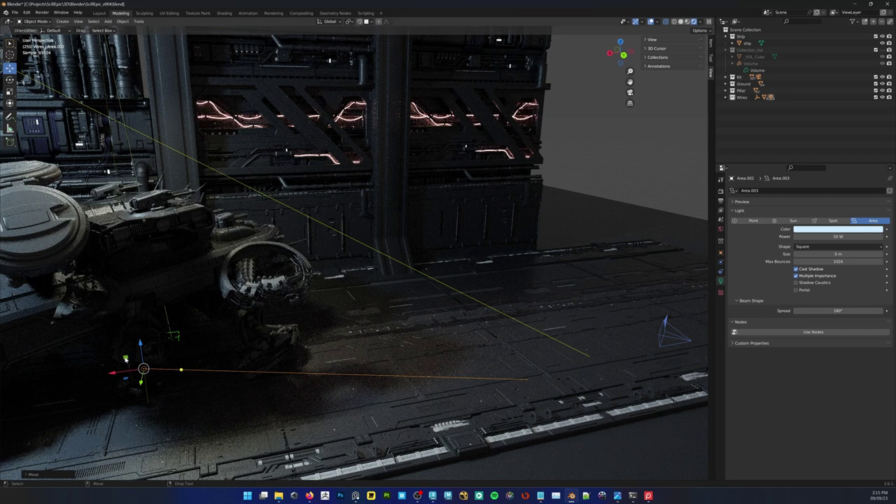
left_click_drag(126, 358, 186, 276)
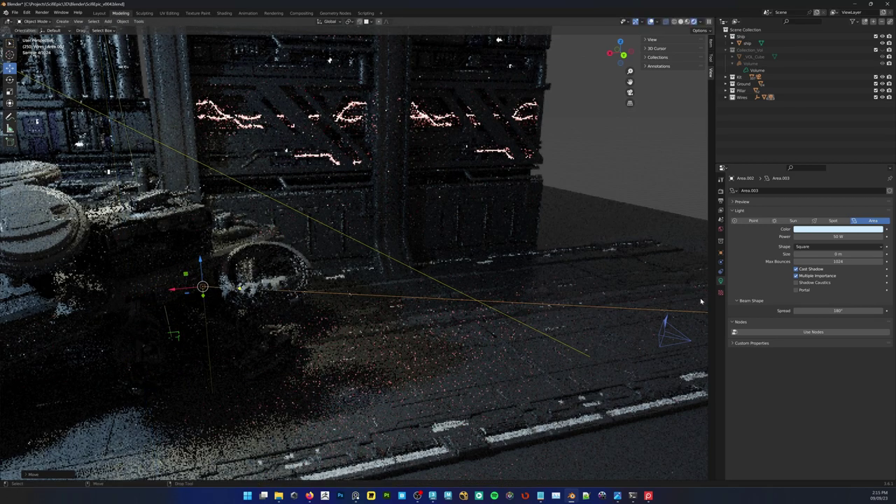
left_click_drag(829, 237, 884, 235)
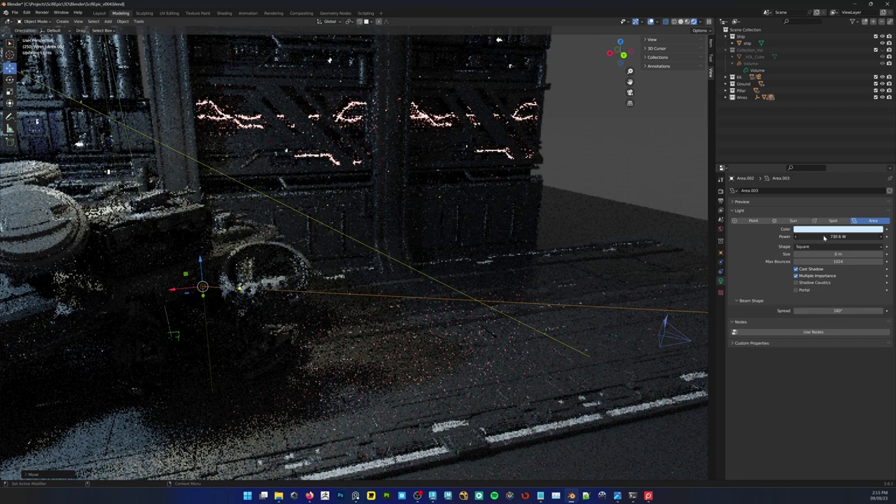
Shift the area light higher at the ship within the YZ plane and return to the camera view
left_click_drag(203, 266, 143, 266, "alt")
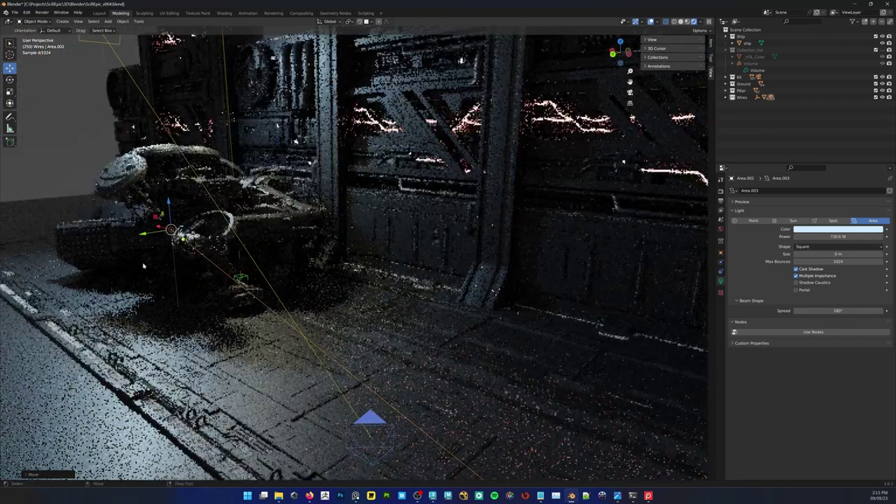
key("g")
key("shift+x")
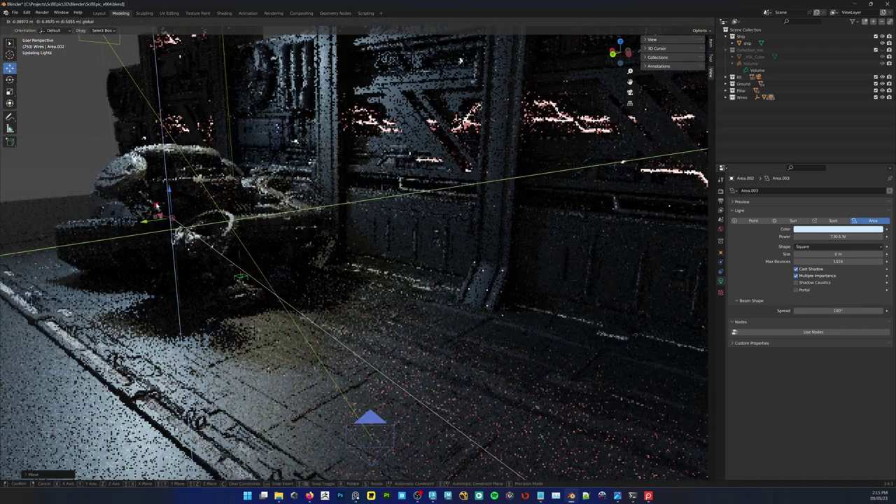
left_click_drag(156, 205, 157, 203)
key("F4")
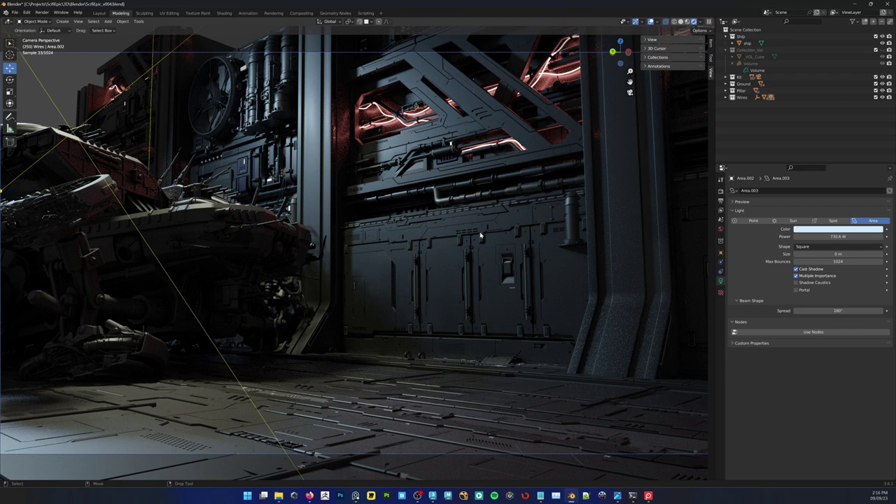
Select the thin glass strip on the pillar and set its Glass material's transmission to 0
left_click(335, 140)
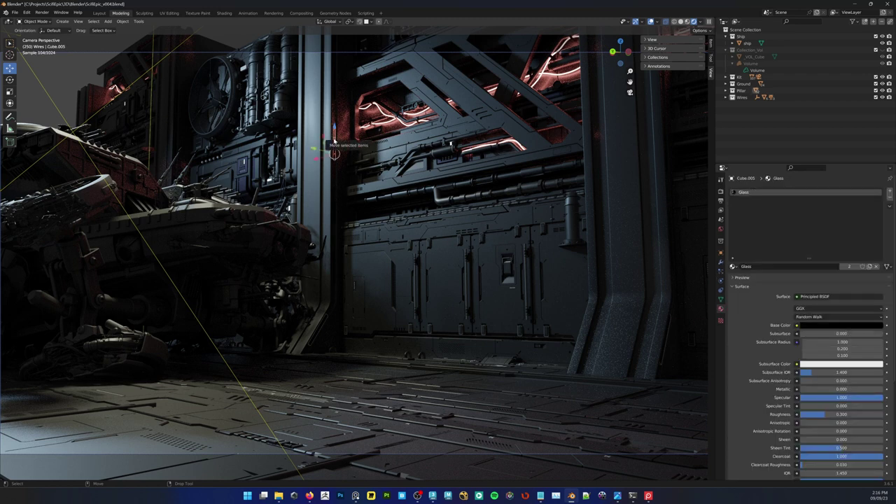
left_click(334, 140)
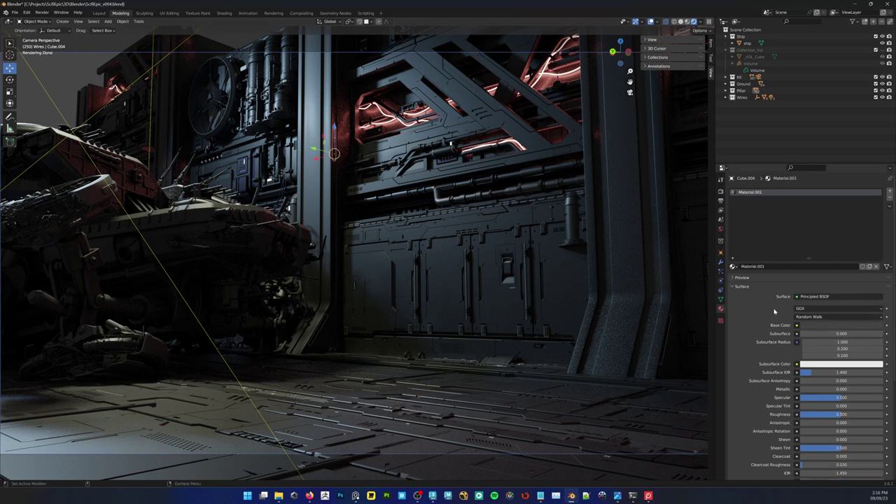
key("ctrl+z")
scroll(819, 364, "down", 5)
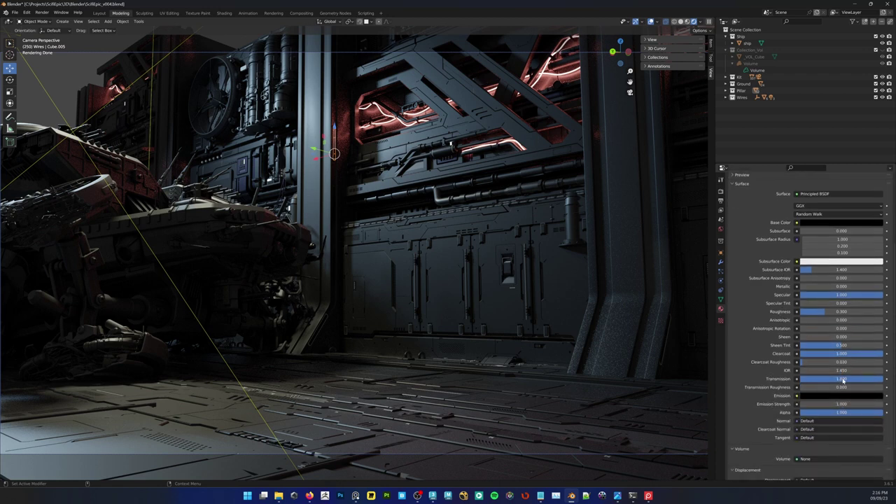
left_click_drag(843, 380, 803, 380)
Give the Glass material a pale blue emission colour and an emission strength of 10
left_click(845, 397)
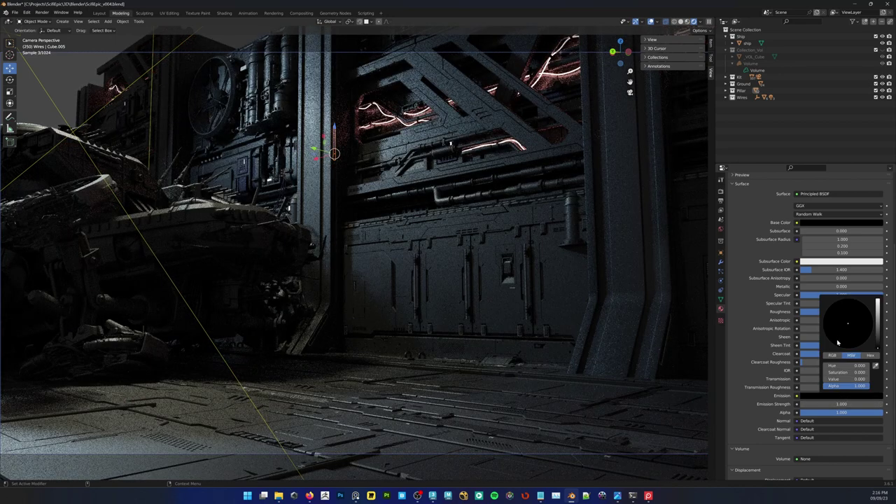
left_click_drag(841, 373, 861, 380)
left_click_drag(850, 324, 851, 317)
left_click(848, 321)
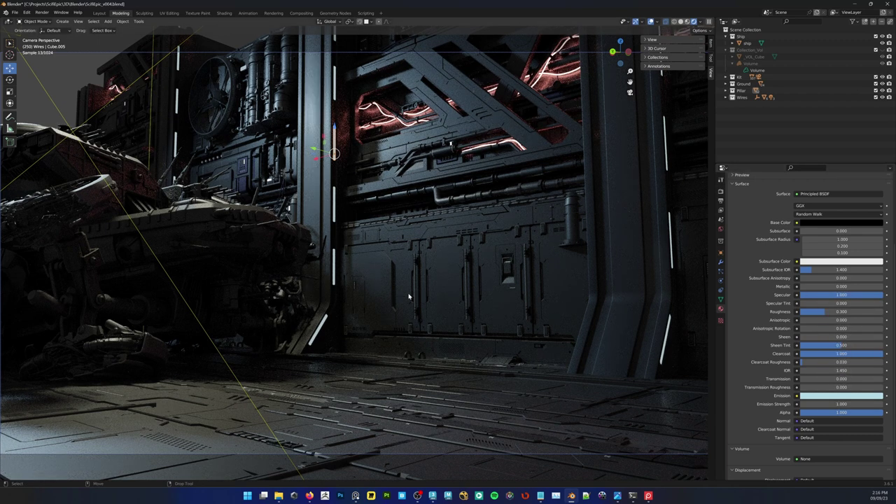
left_click(823, 404)
type("10")
key("Return")
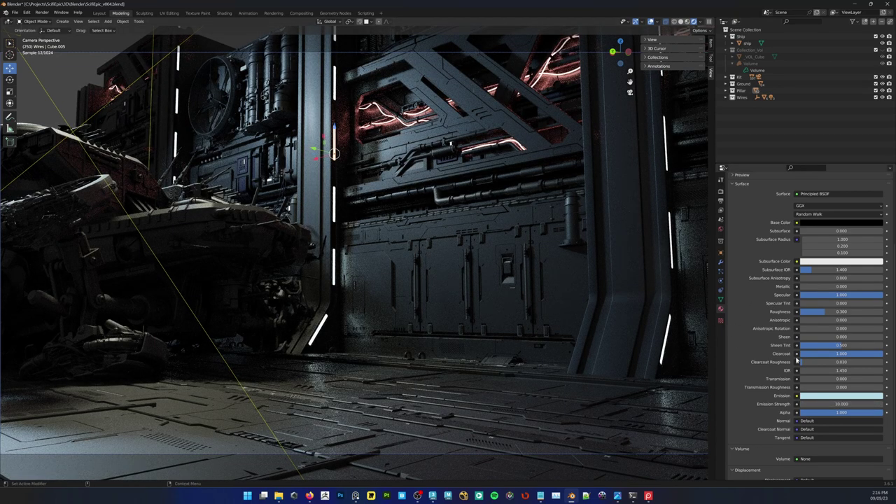
Adjust the Glass emission colour to a hue of 0.560 and a saturation of 0.445
left_click(831, 396)
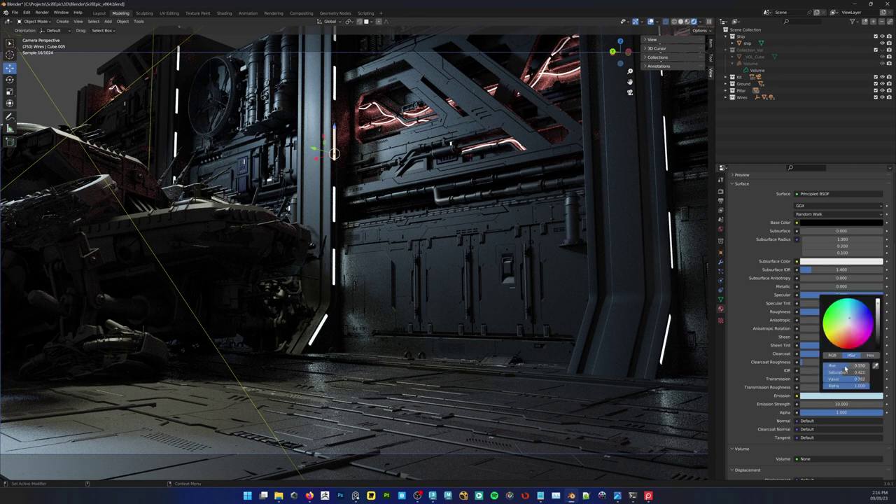
mouse_move(844, 372)
left_mouse_down()
mouse_move(833, 372)
mouse_move(843, 376)
left_mouse_up()
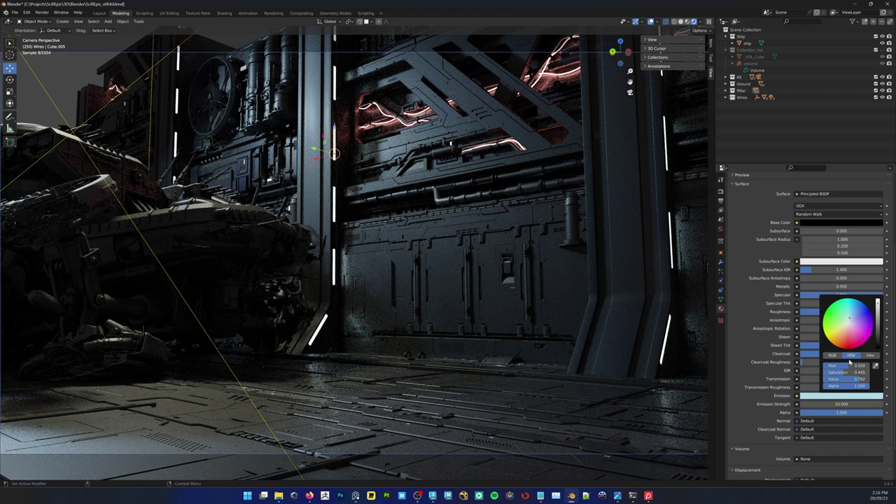
left_click_drag(847, 365, 847, 365)
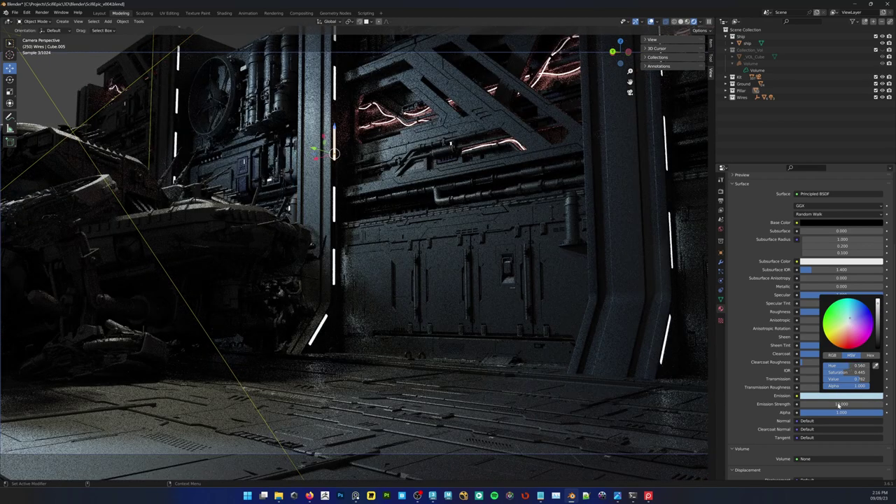
Darken the Glass emission colour to a dim blue-grey and set the emission strength to 50
left_click(838, 404)
type("55")
left_click(839, 396)
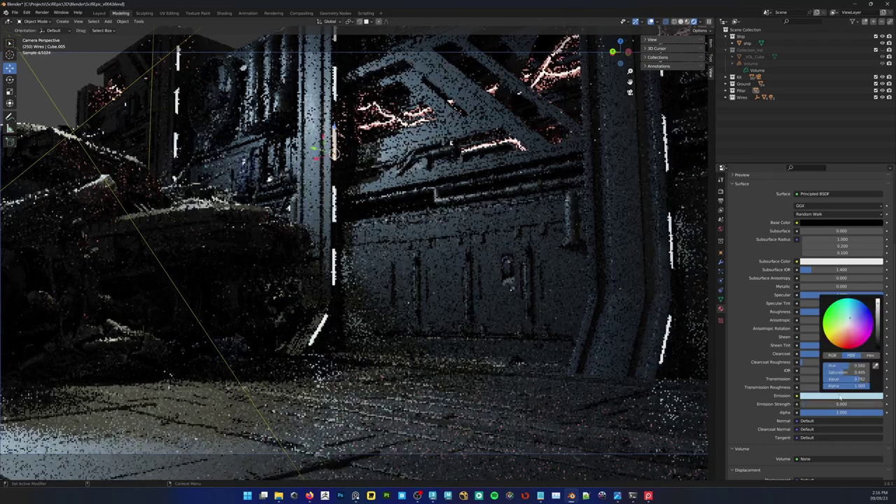
left_click(879, 321)
left_click_drag(879, 321, 880, 329)
left_click(842, 405)
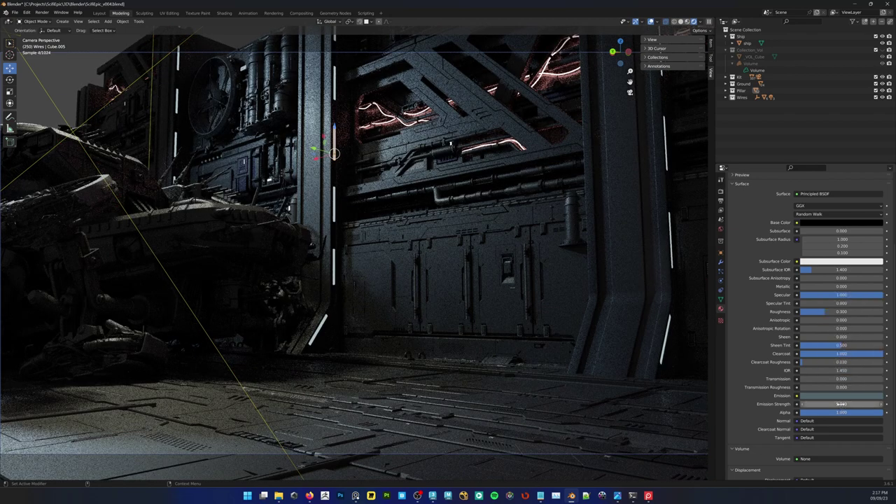
type("50")
key("Return")
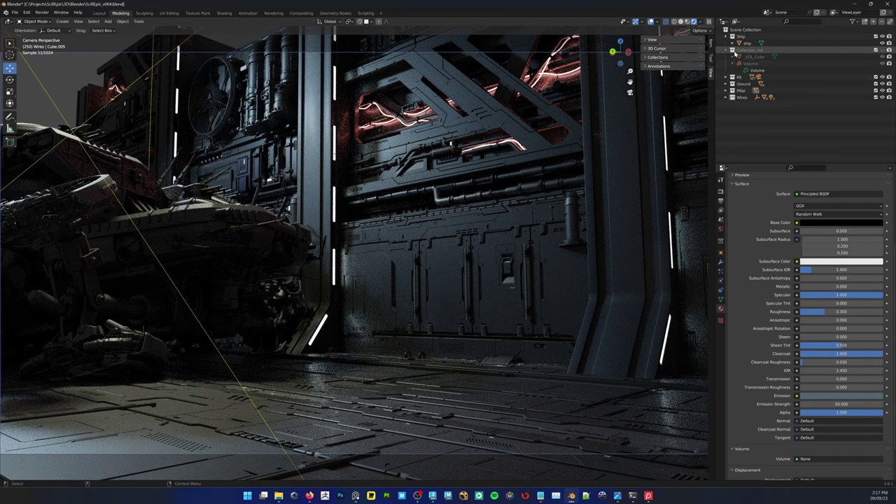
Turn the Collection_Vol fog back on and render the camera view in an enlarged render window
left_click(874, 50)
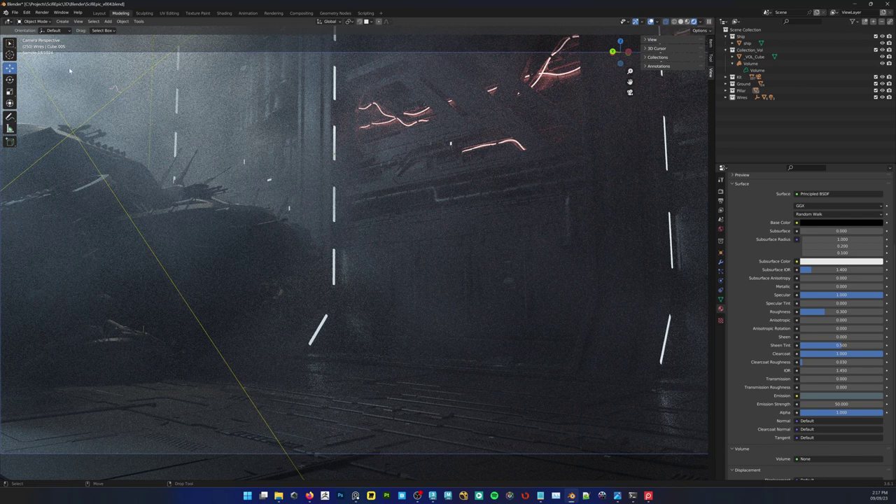
key("F12")
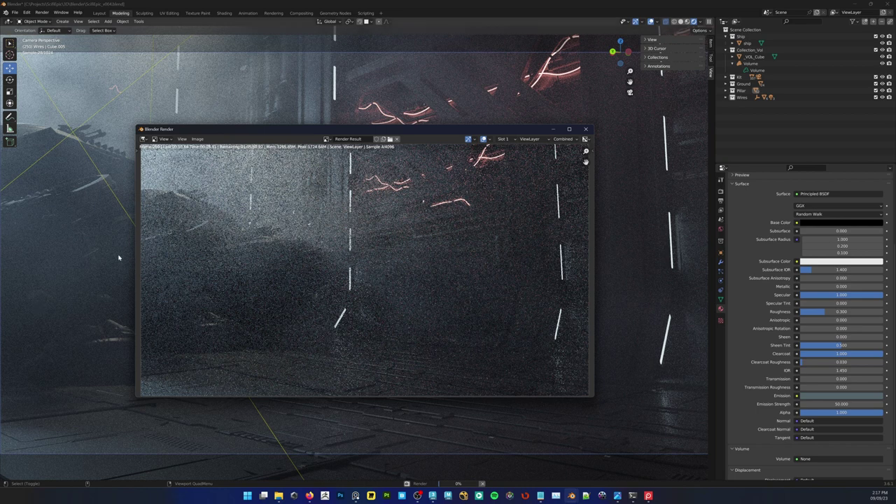
double_click(459, 131)
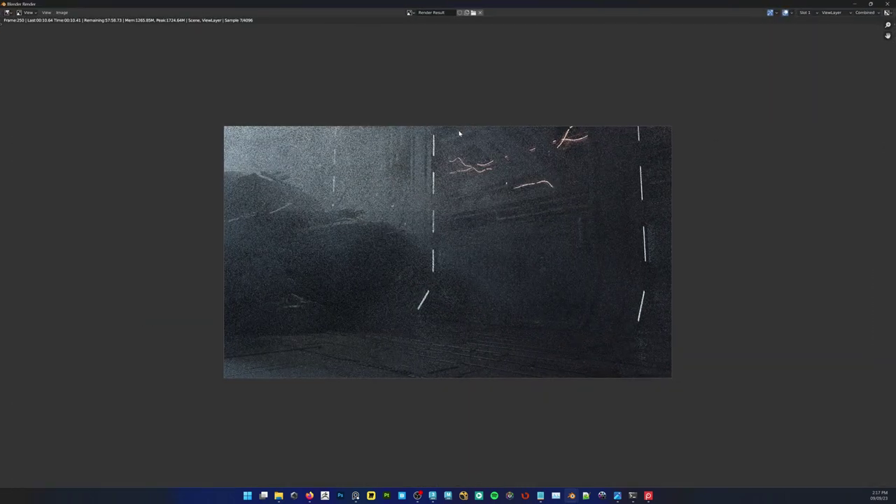
scroll(470, 202, "up", 2)
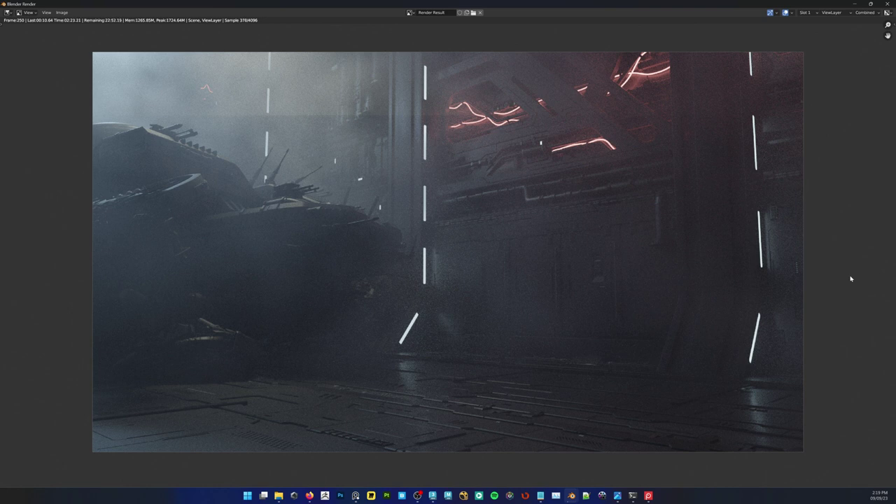
scroll(683, 165, "down", 1)
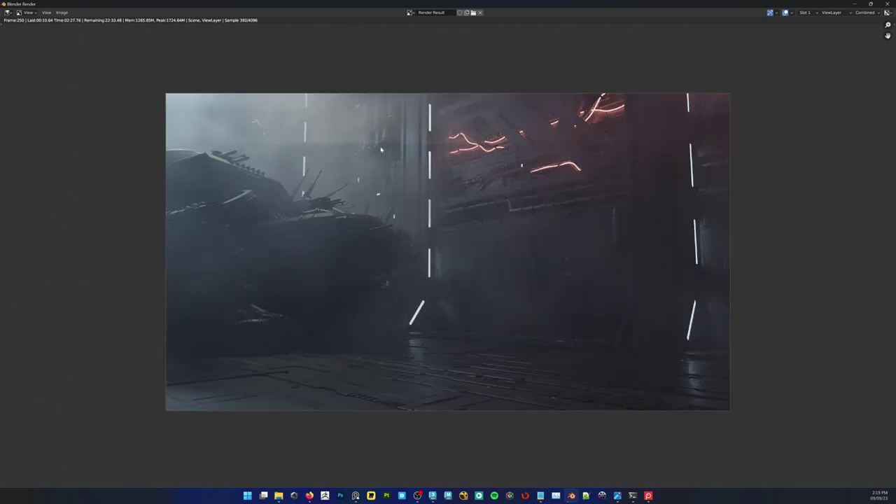
scroll(599, 107, "up", 1)
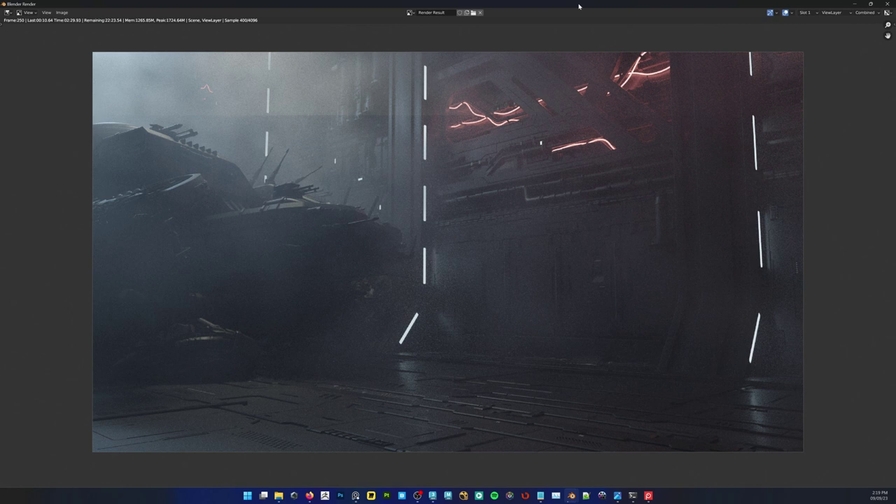
Shrink the render window and compare the new render with the saved screenshot of the earlier render
double_click(578, 6)
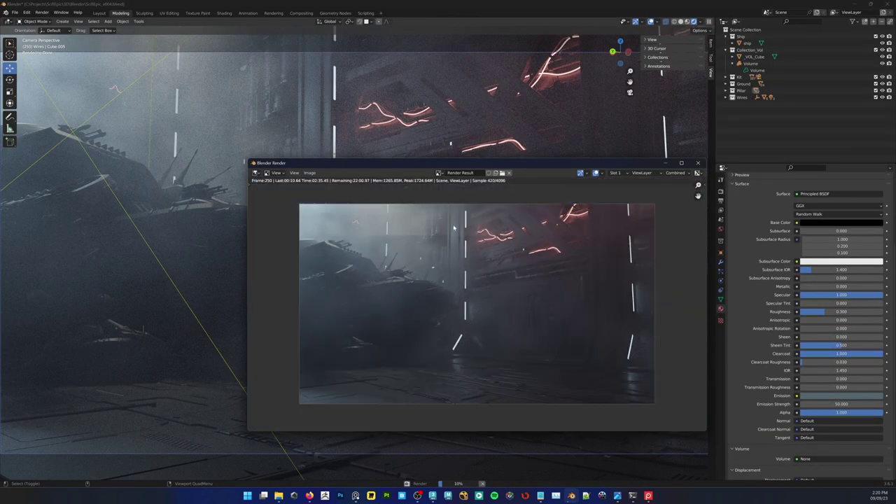
scroll(454, 228, "up", 1)
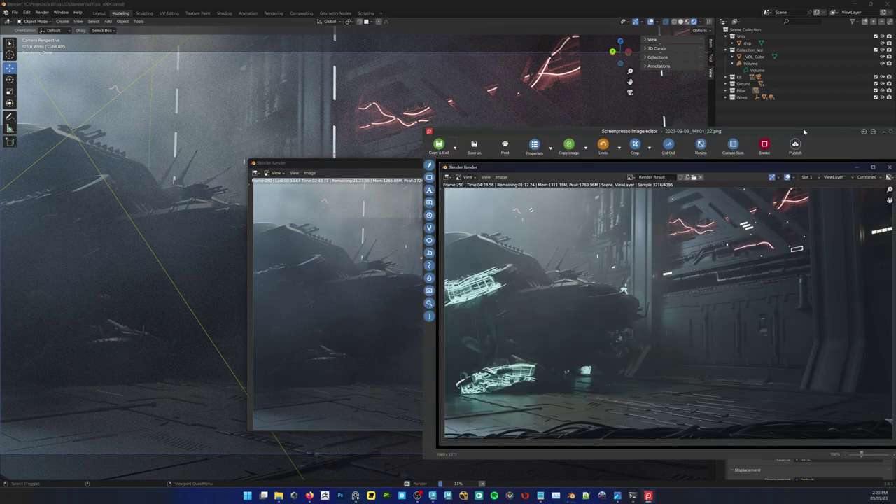
left_click_drag(804, 131, 0, 132)
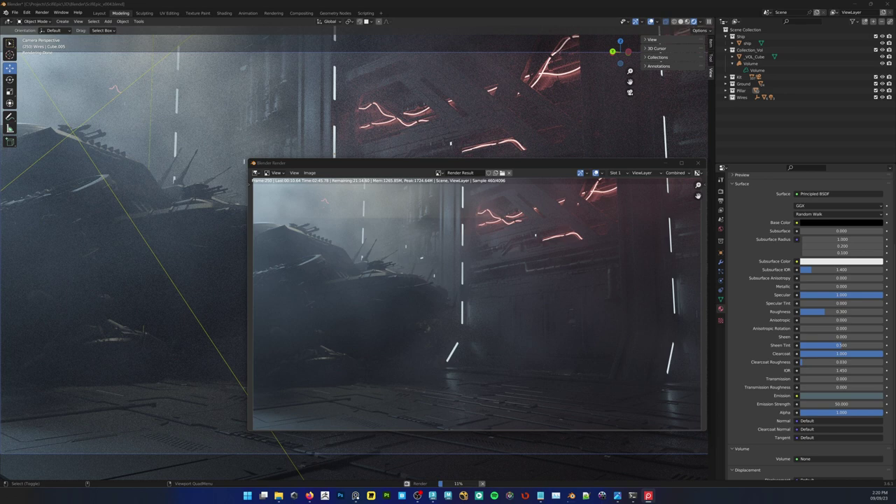
key("alt+Tab")
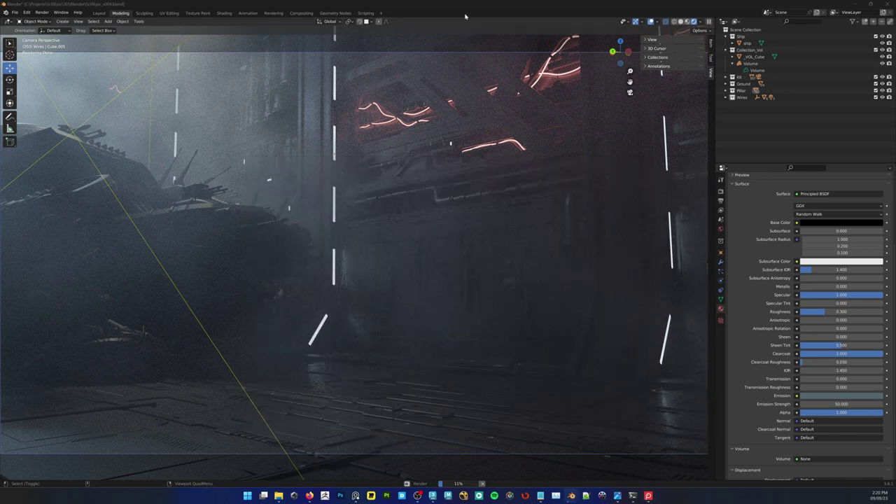
Hide the _VOL_Cube fog in the viewport and inspect the hangar without fog, from around the set and through the camera
middle_click_drag(399, 189, 392, 202)
left_click_drag(392, 202, 228, 203, "alt")
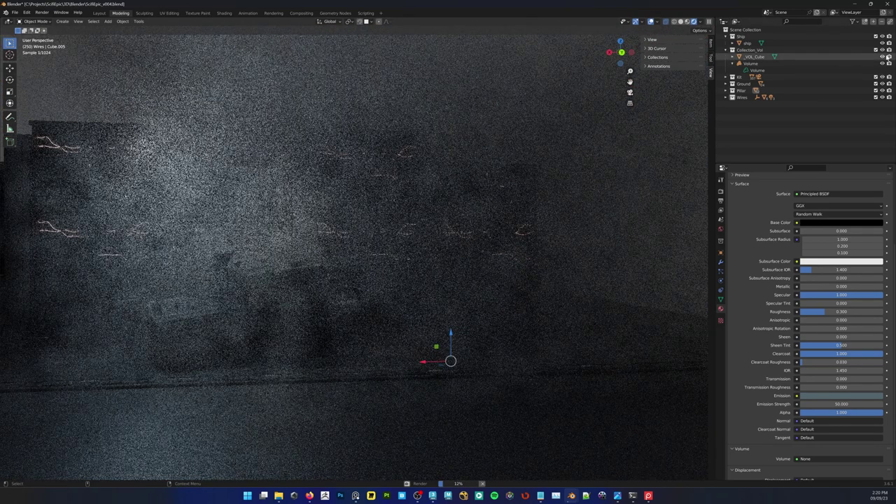
left_click(882, 57)
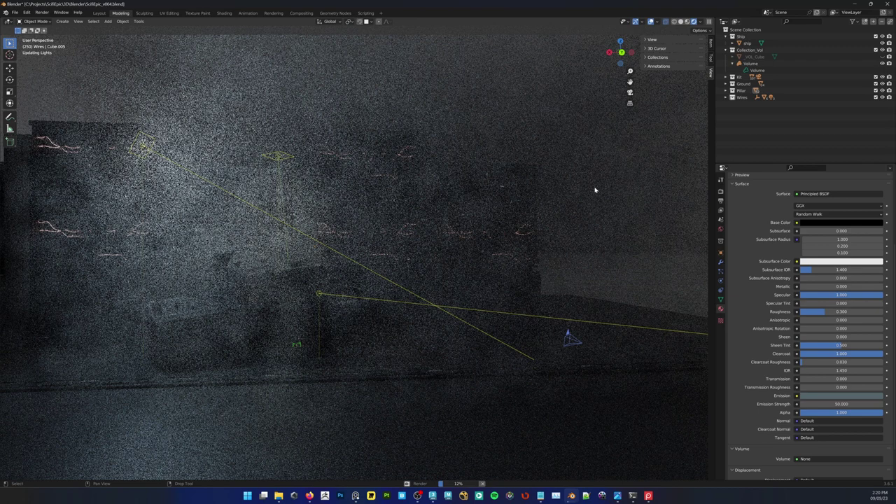
middle_click_drag(595, 190, 296, 274)
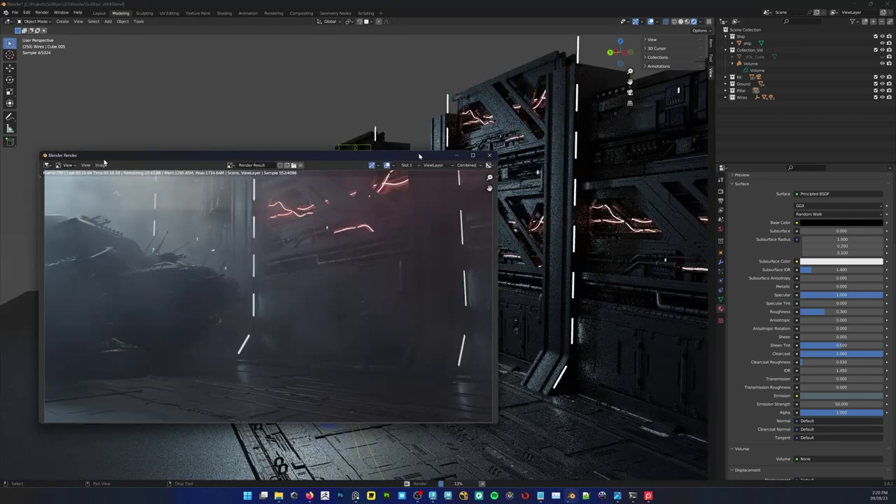
left_click_drag(419, 155, 432, 154)
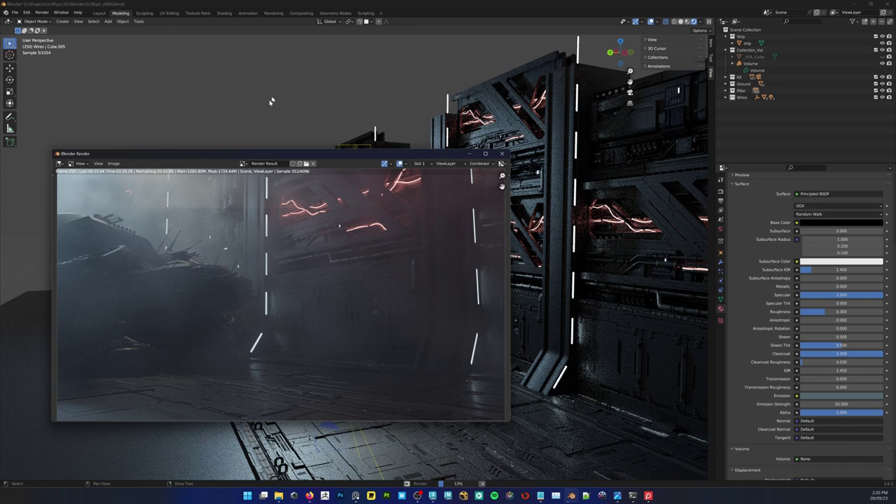
key("Escape")
scroll(210, 226, "up", 3)
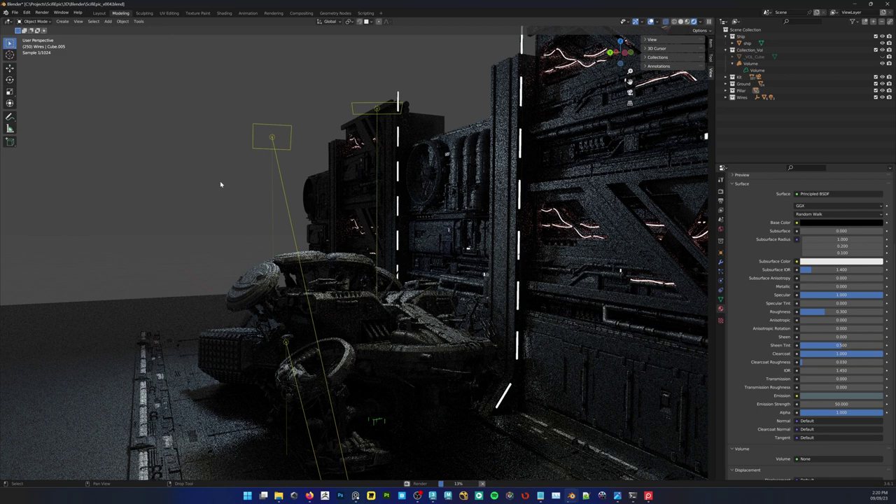
key("KP_0")
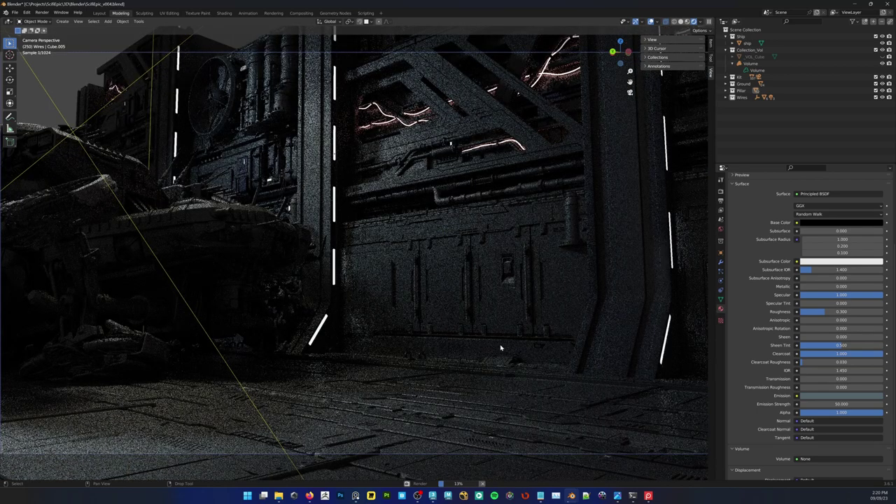
Cancel the running render, save the file and render the camera view again with the fog cube visible
left_click(481, 482)
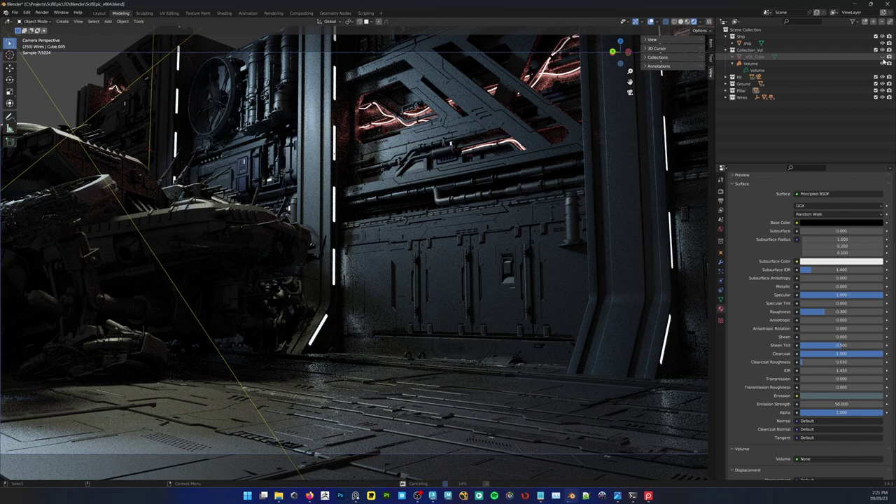
key("ctrl+s")
key("F12")
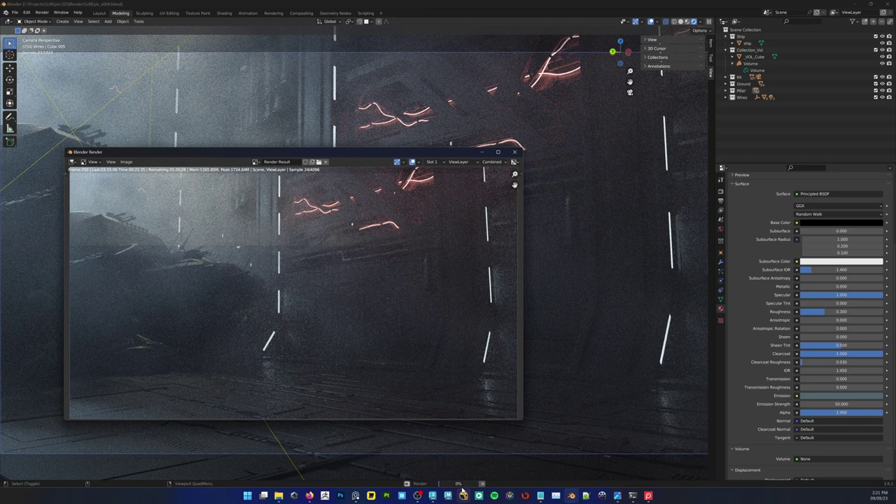
Switch to NukeX and compare the foggy render with the no-fog render in the viewer
mouse_move(465, 486)
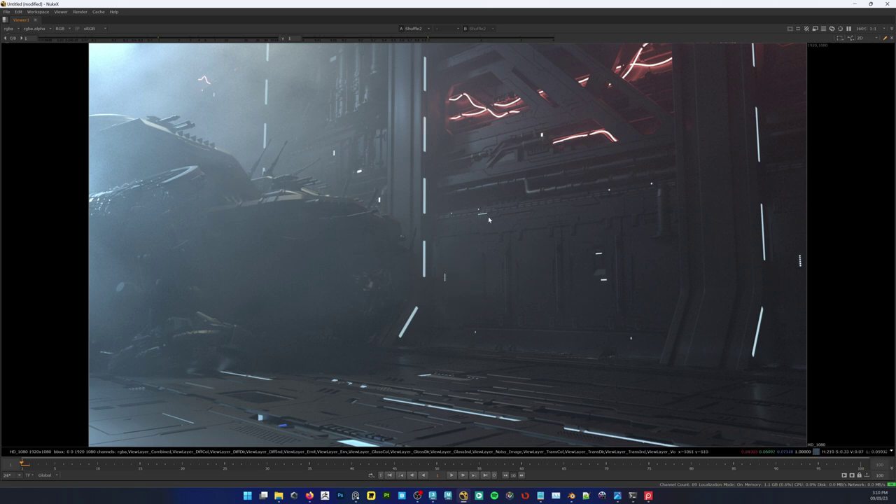
key("1")
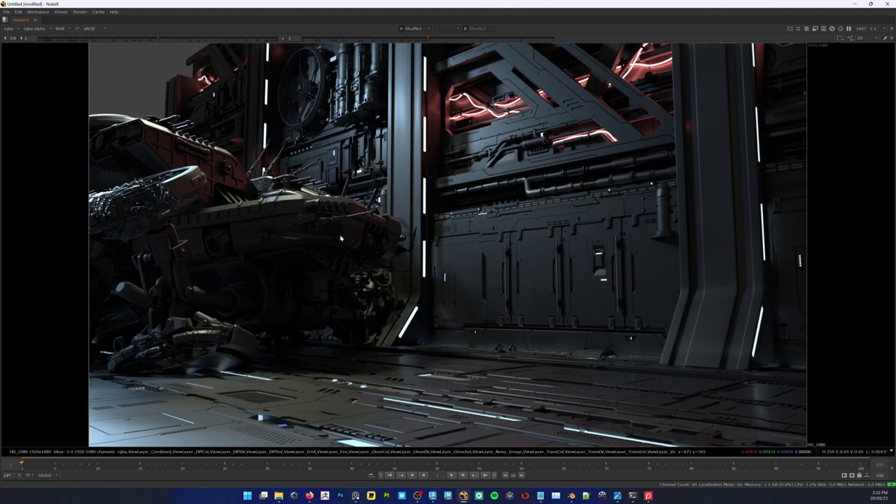
key("space")
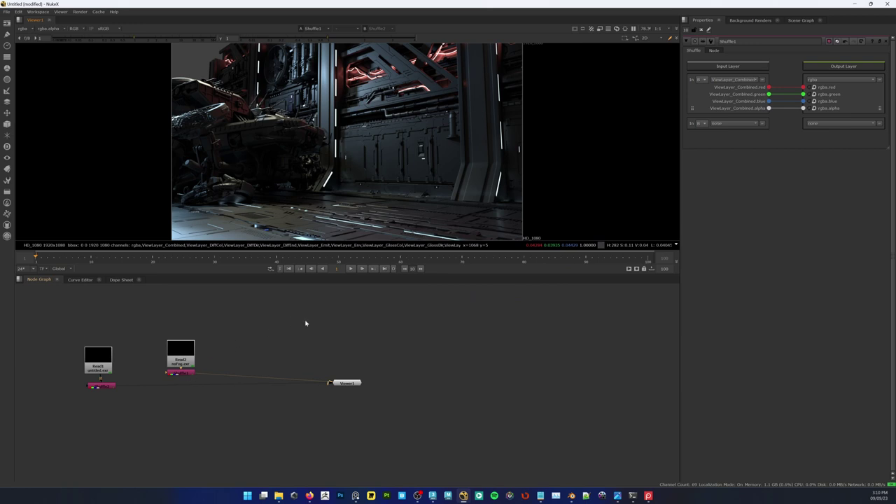
Merge the foggy render's Shuffle over the no-fog render's Shuffle with the mix at 1
middle_click_drag(305, 322, 360, 329)
left_click(130, 394)
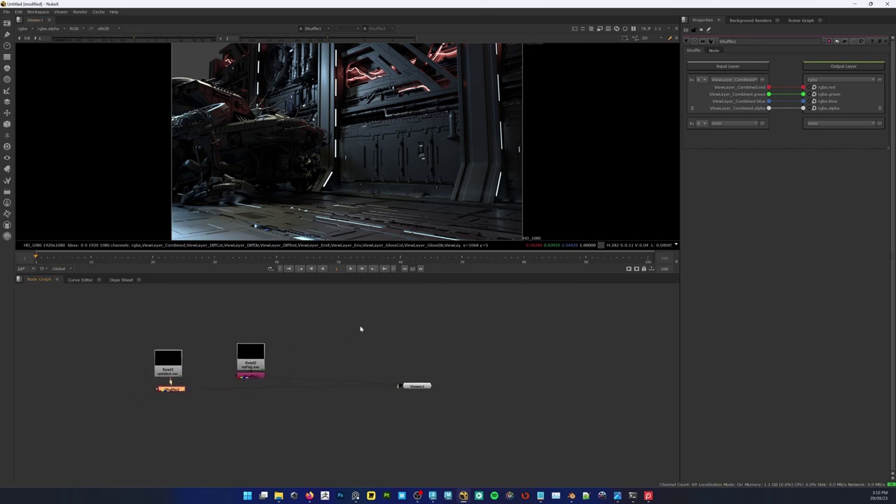
left_click(265, 373, "shift")
key("m")
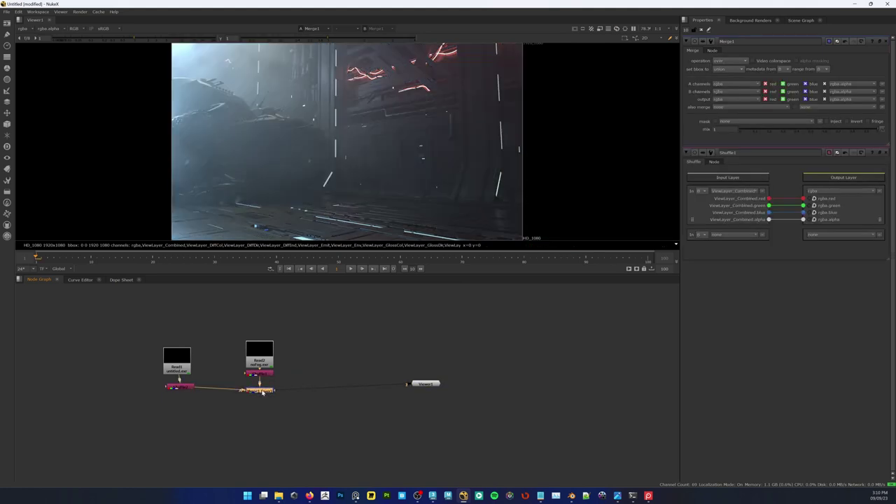
left_click_drag(814, 132, 880, 130)
Add a Grade after the foggy render's Shuffle with multiply 1.24 and gamma 0.72
left_click(184, 387)
key("g")
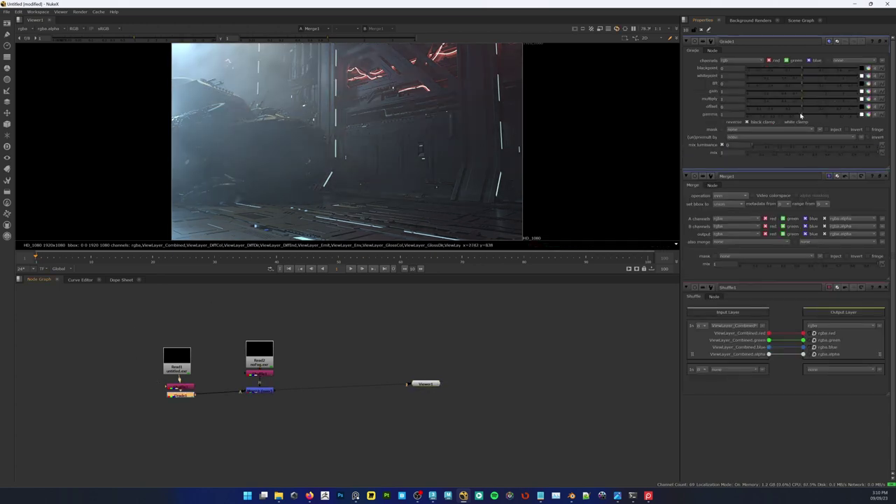
mouse_move(801, 115)
left_mouse_down()
mouse_move(793, 115)
mouse_move(808, 100)
left_mouse_up()
mouse_move(230, 54)
left_mouse_down()
mouse_move(142, 138)
mouse_move(162, 148)
left_mouse_up()
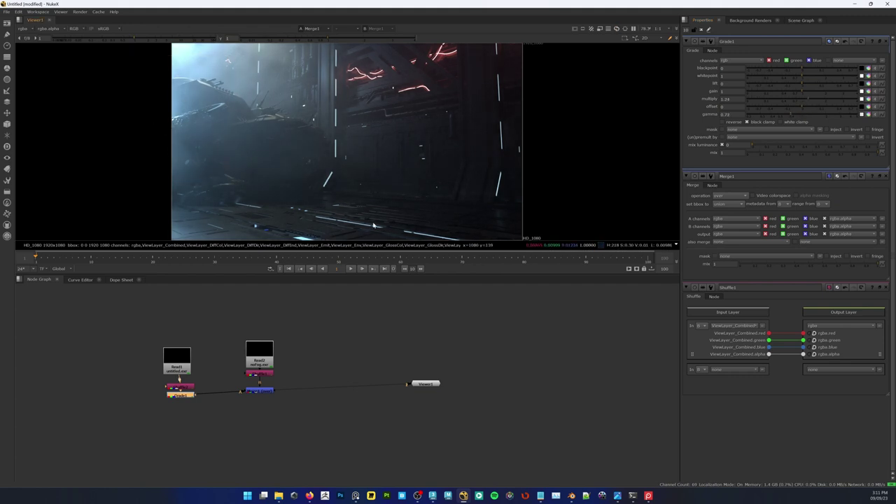
Add a second Grade below the first one on the foggy branch and connect a Roto as its mask
key("g")
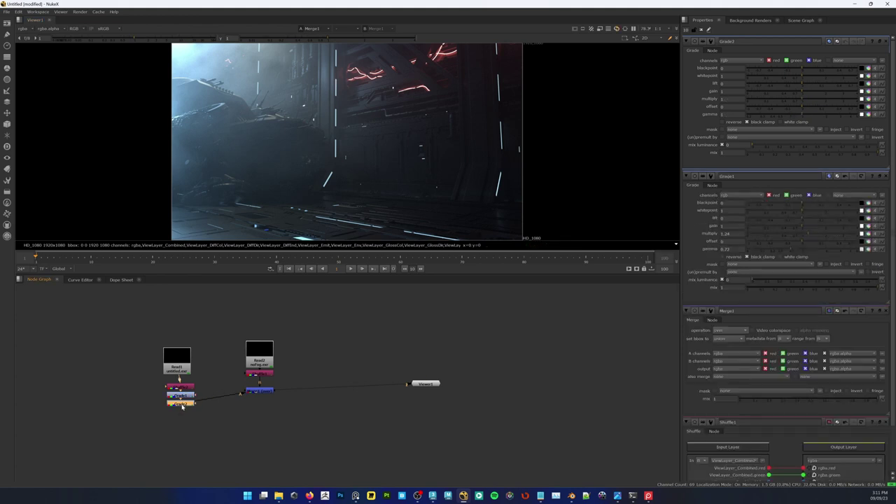
left_click_drag(182, 406, 140, 395)
key("o")
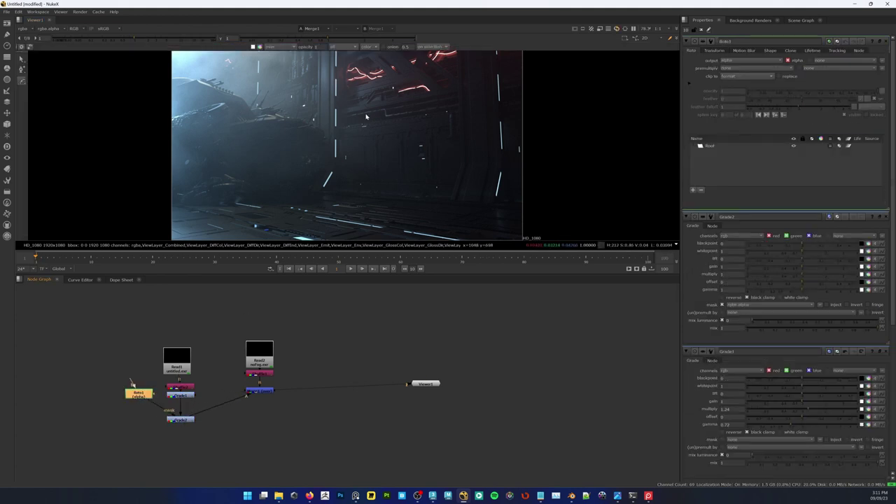
Draw a closed six-point Bezier roto shape around the wall panel and floor between the two front pillars and smooth its points
left_click(382, 116)
left_click(315, 180)
left_click(398, 226)
left_click(498, 229)
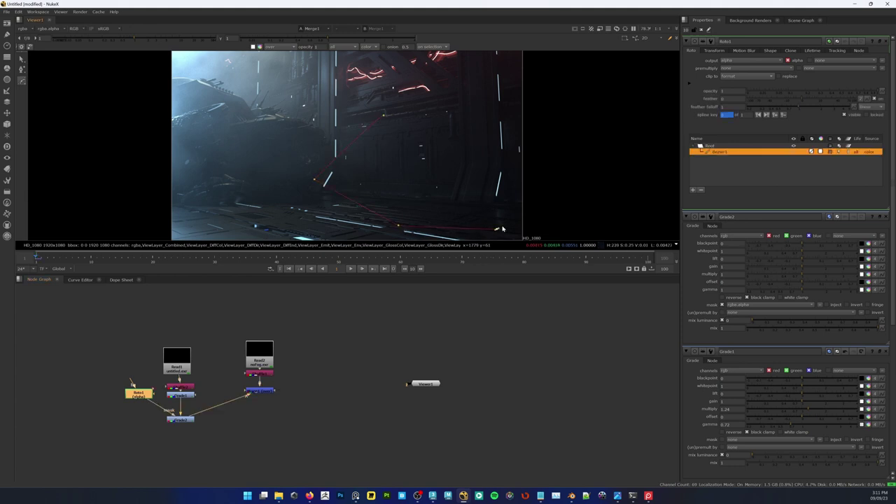
left_click(564, 176)
left_click(526, 96)
left_click(382, 116)
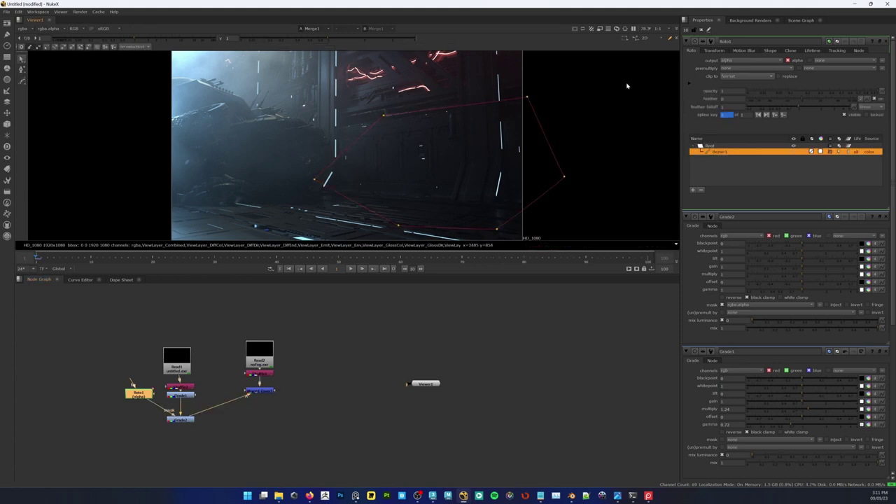
left_click_drag(627, 85, 184, 259)
key("z")
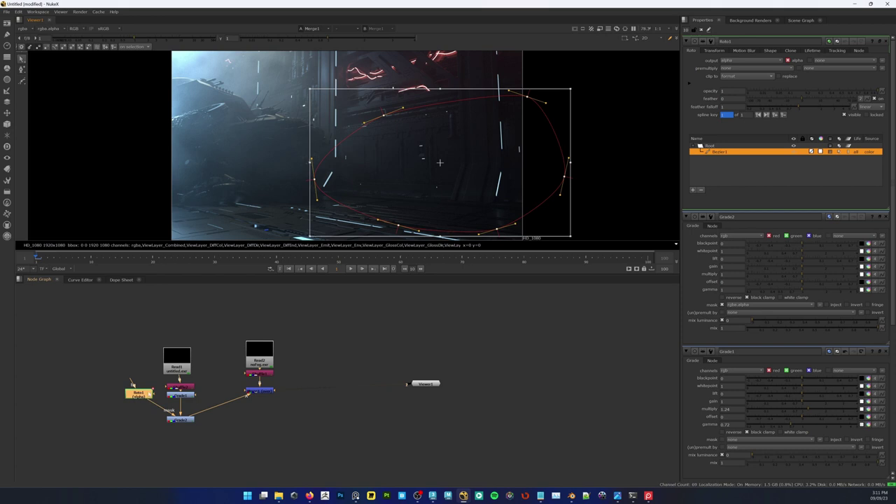
Add a Blur after the Roto and set its size to 400
left_click_drag(147, 396, 137, 394)
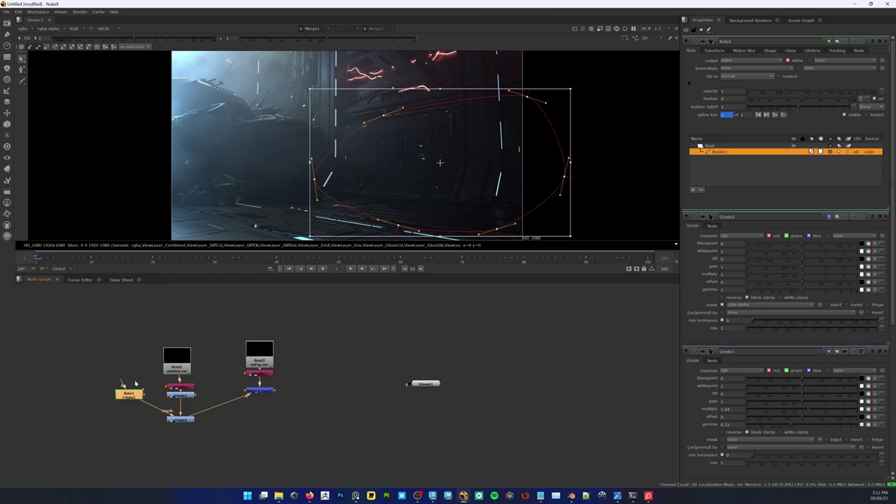
key("Tab")
type("blur")
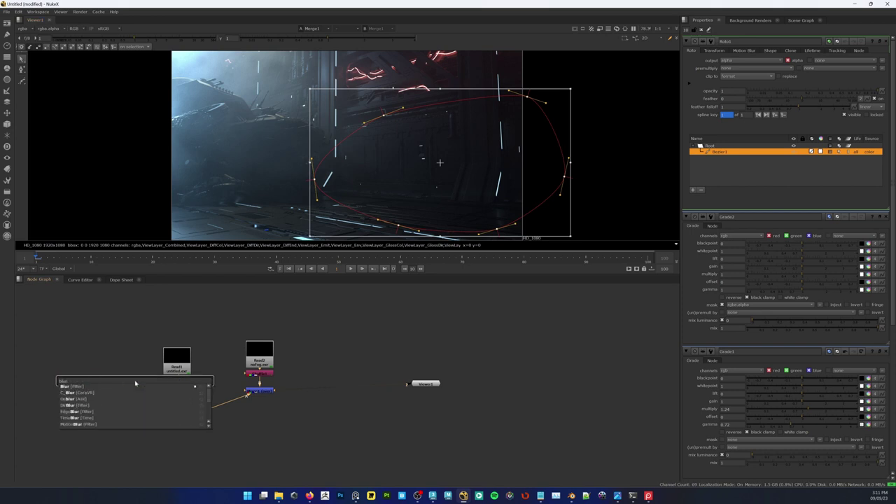
key("Return")
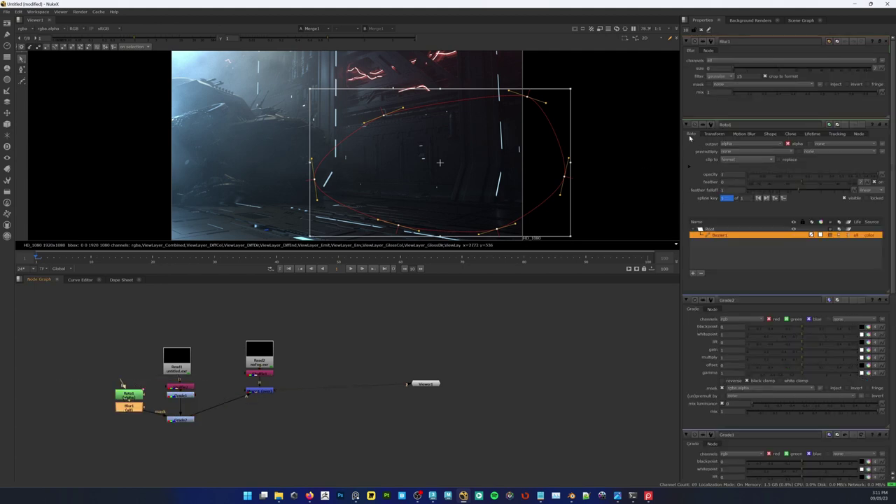
type("2")
type("400")
key("Return")
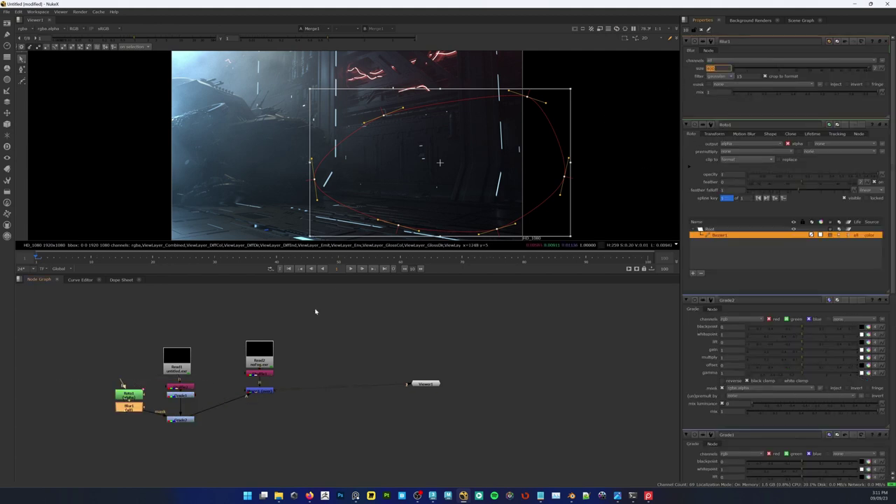
Test the masked area by raising the second Grade's gamma to 1.4 and 10, and reset it to 1
double_click(181, 419)
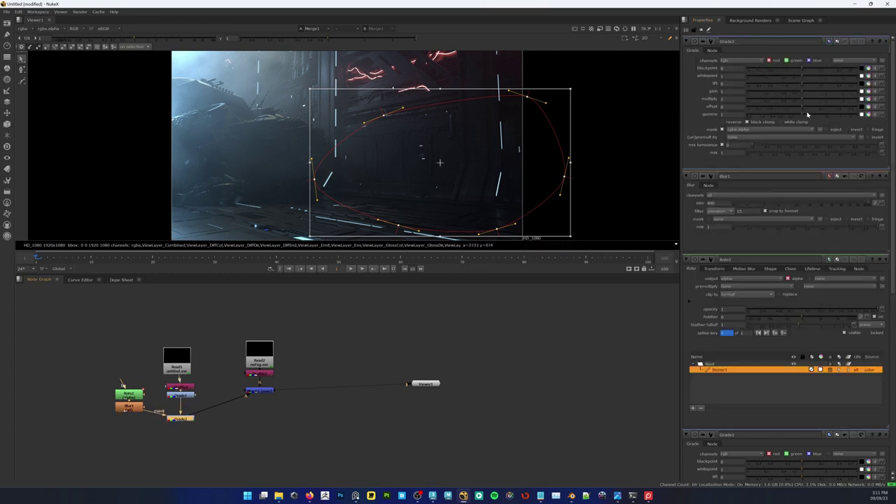
left_click_drag(816, 116, 814, 116)
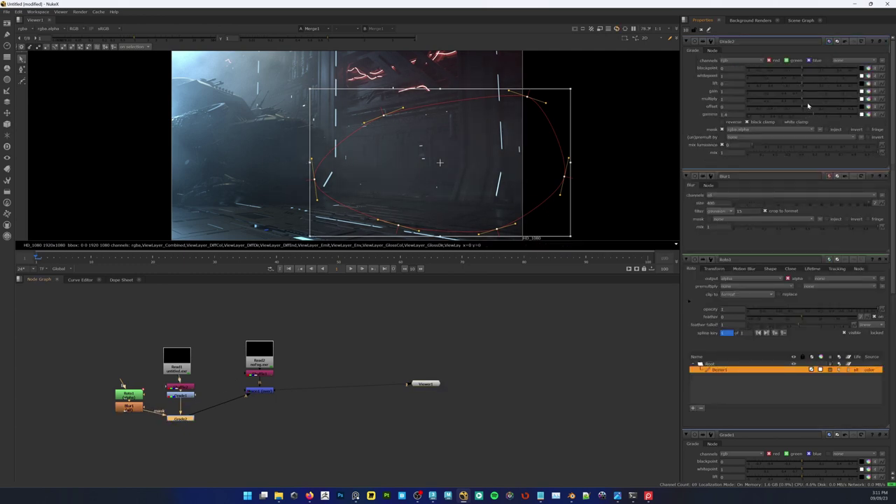
left_click_drag(731, 114, 712, 107)
type("10")
key("Return")
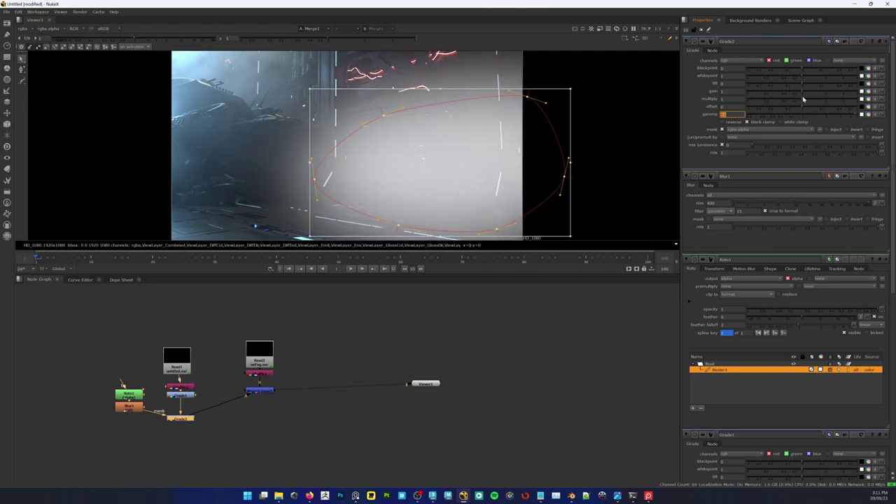
type("1")
key("Return")
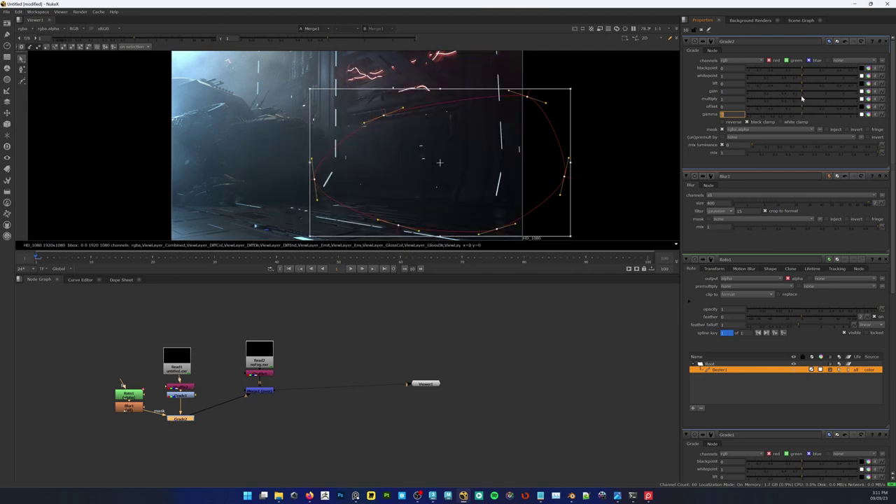
Set the masked Grade's multiply to 3.3 and gamma to 0.84, checking the image with the roto overlay hidden and the viewer enlarged
left_click_drag(802, 99, 821, 101)
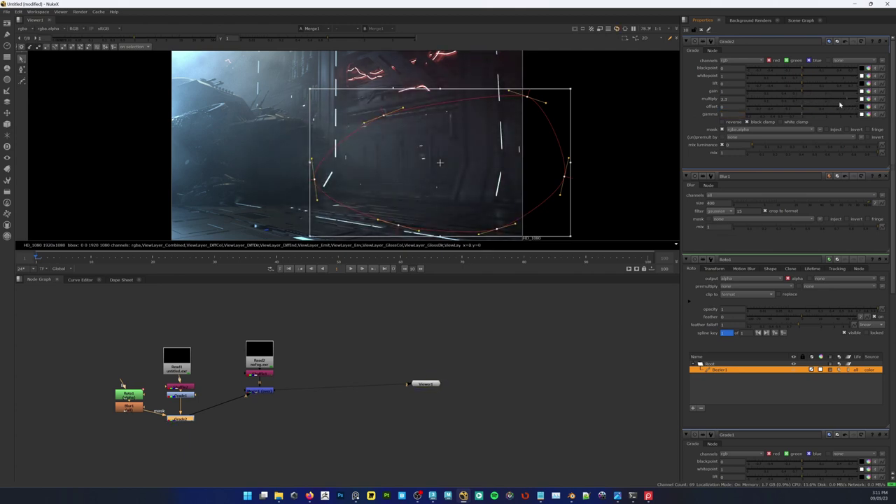
left_click(791, 115)
left_click(791, 115)
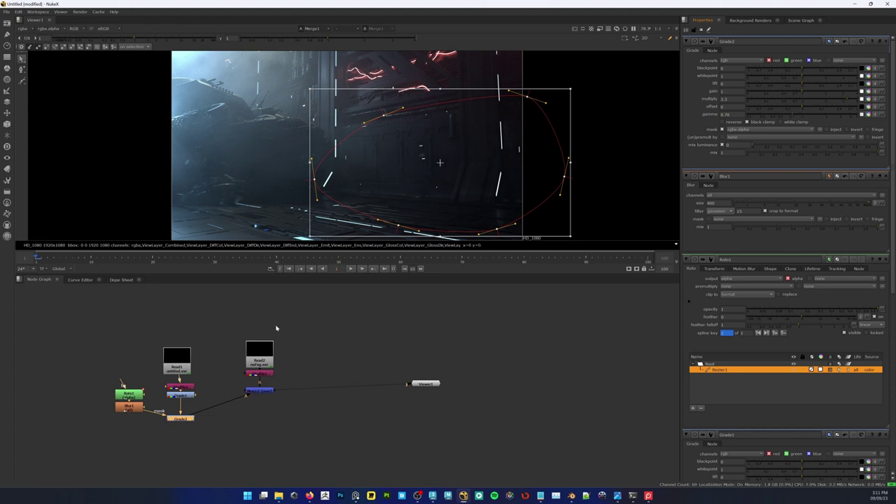
middle_click_drag(309, 159, 322, 156)
key("q")
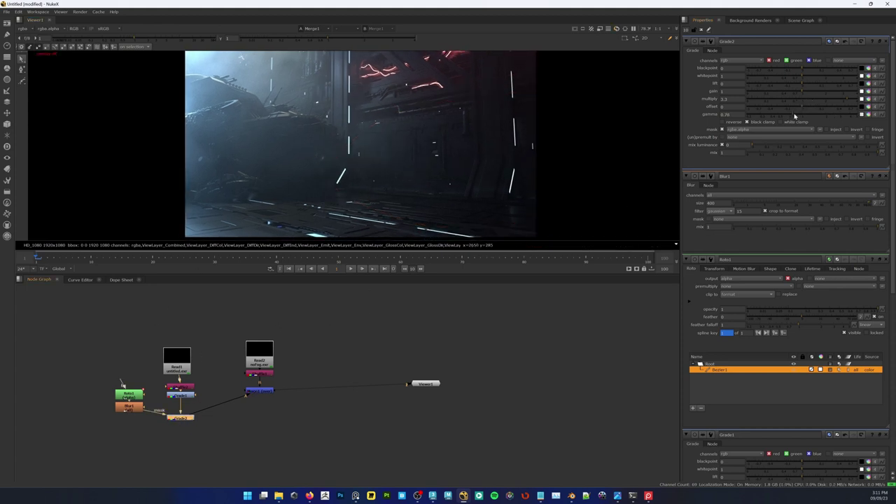
left_click_drag(794, 115, 796, 114)
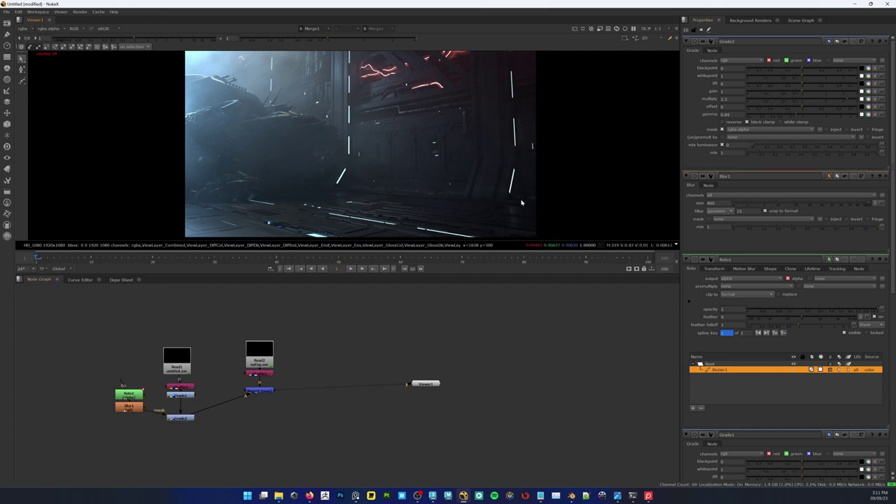
key("space")
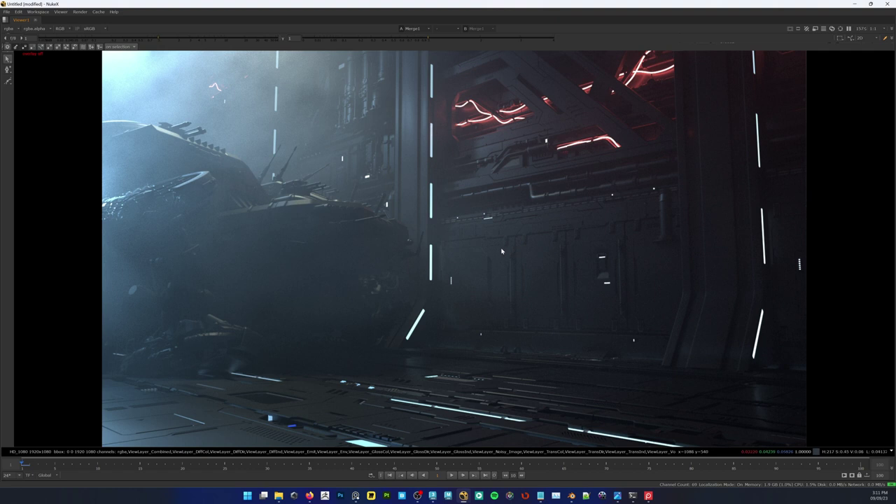
key("space")
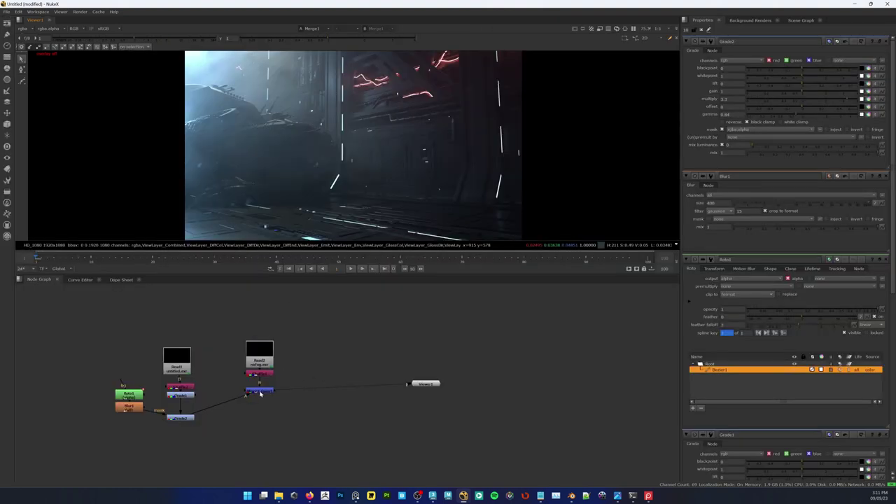
Search for an exposure node, then update the list of all plugins to make every installed node available
key("Tab")
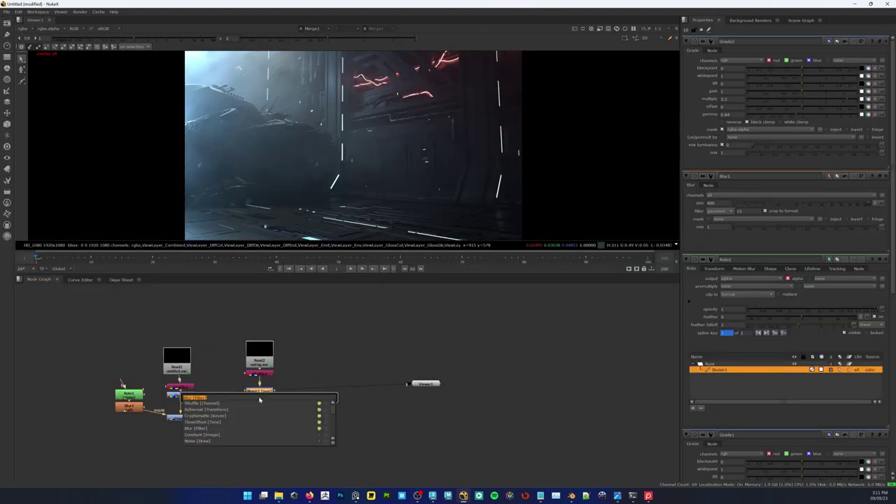
type("expo")
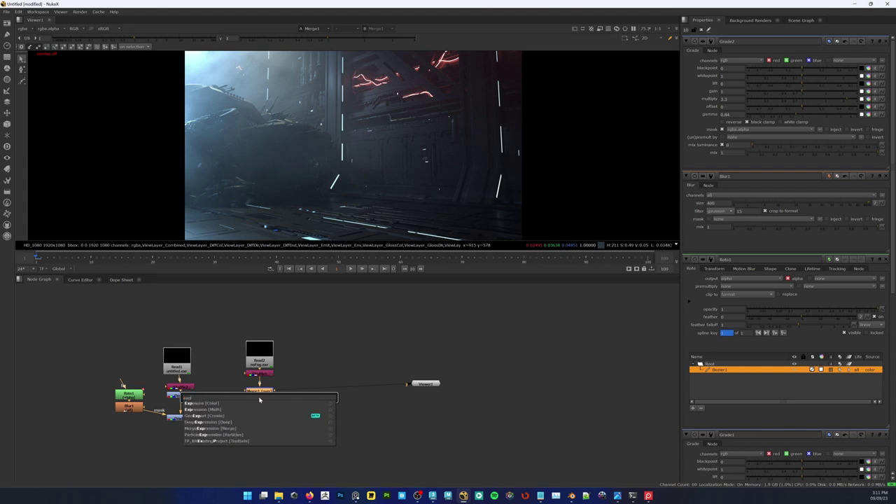
type("sure")
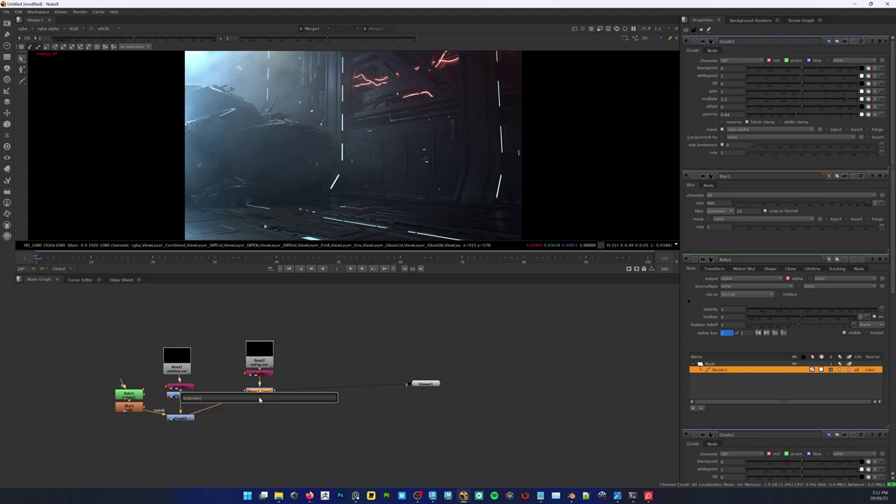
key("Return")
left_click(7, 225)
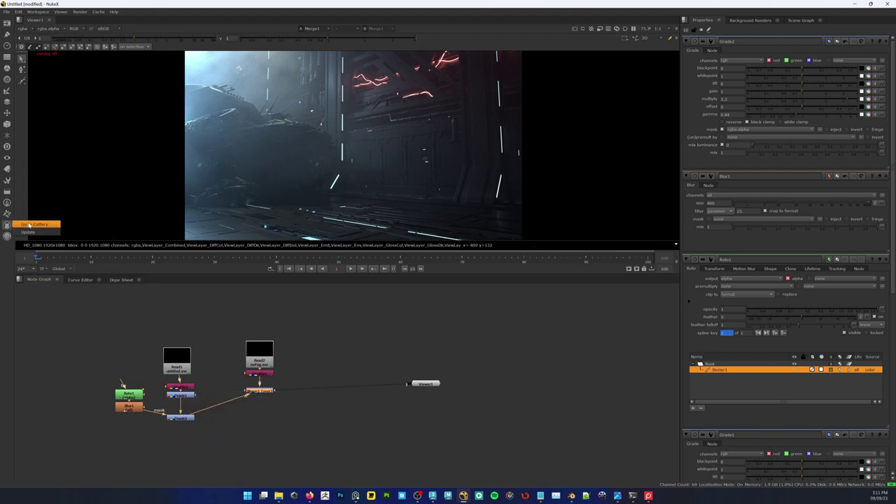
left_click(7, 191)
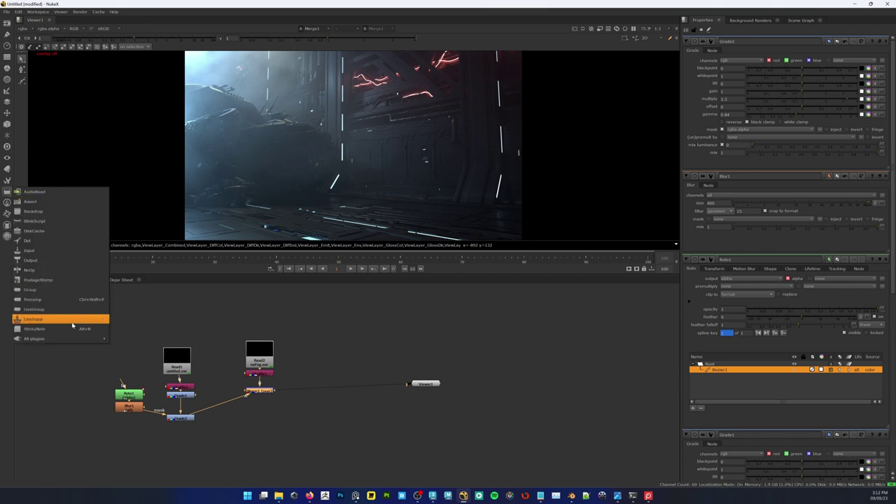
mouse_move(72, 339)
left_click(124, 337)
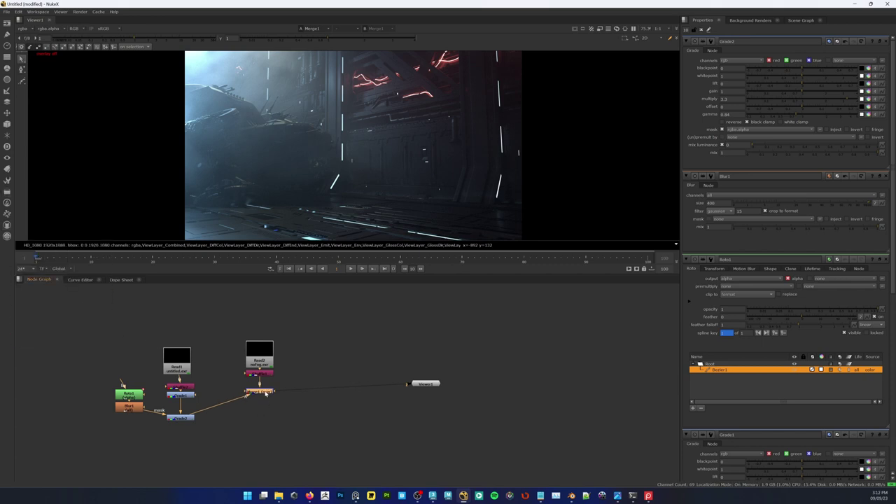
Add an expoglow node after the Merge, place it below the merge, and set its exponent to 0.15
key("Tab")
type("glow")
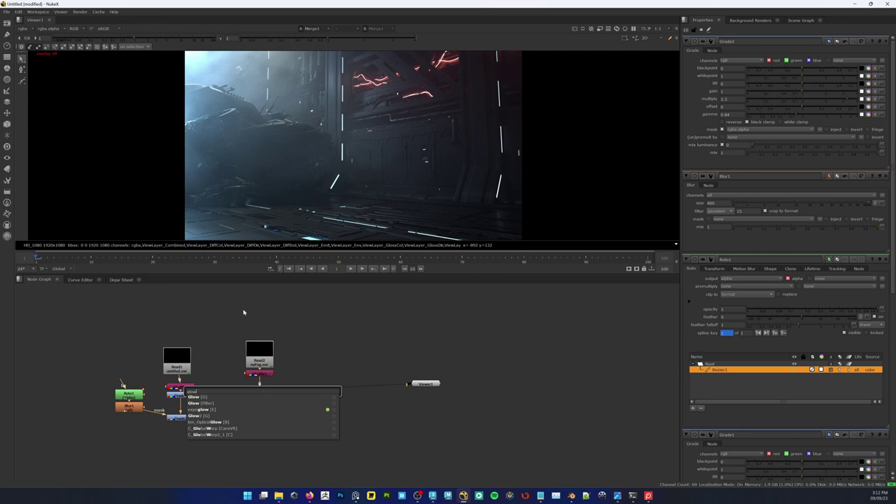
left_click(204, 410)
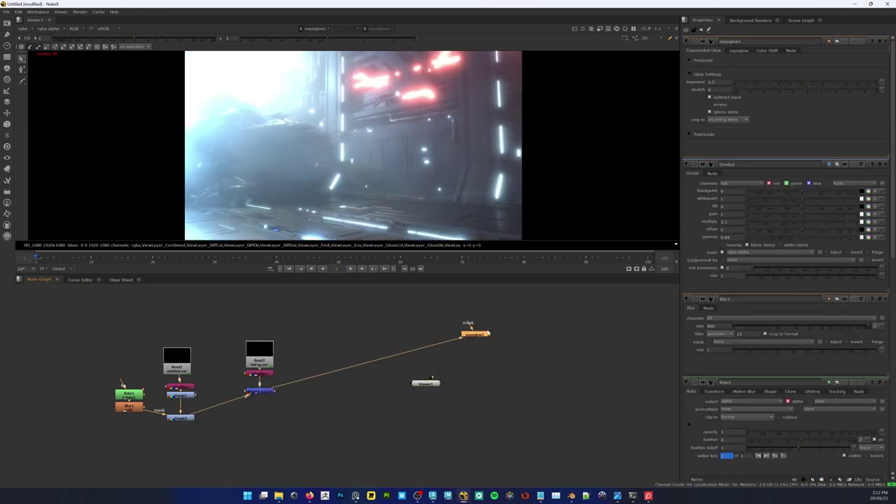
left_click_drag(473, 334, 299, 426)
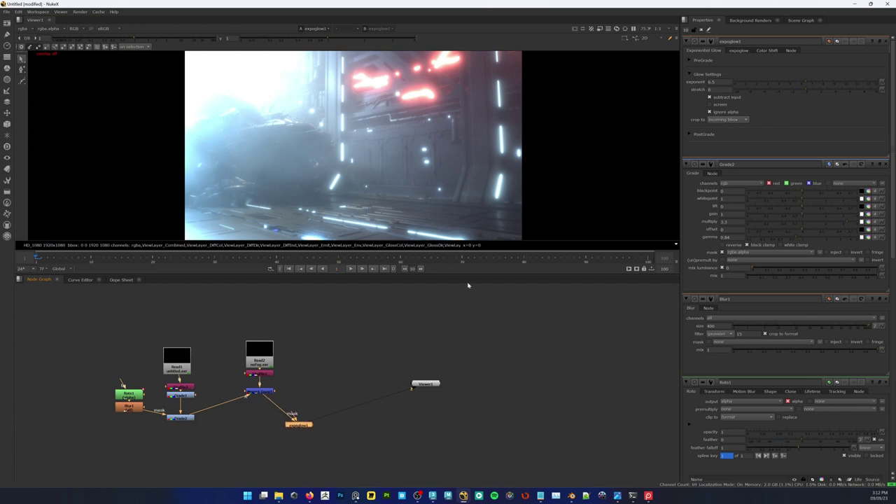
left_click_drag(806, 83, 736, 86)
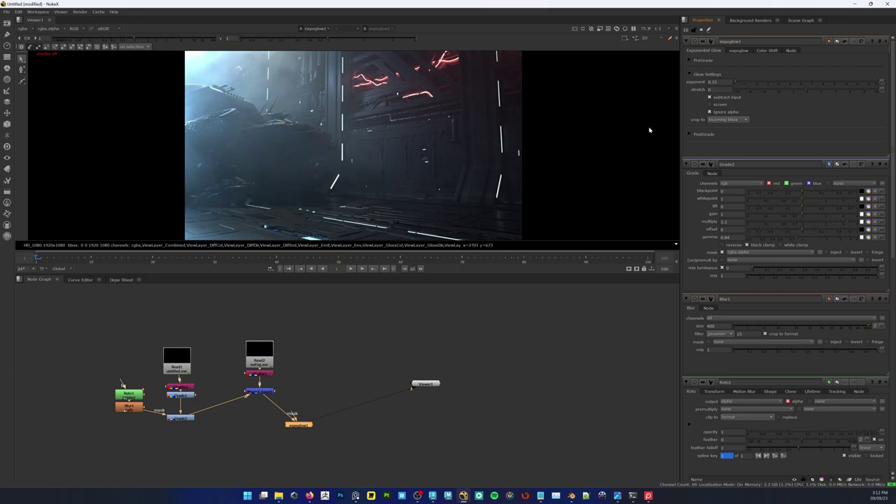
Disable the expoglow node and add a bm_OpticalGlow node directly after it
middle_click_drag(268, 423, 250, 422)
key("d")
key("Tab")
type("expo")
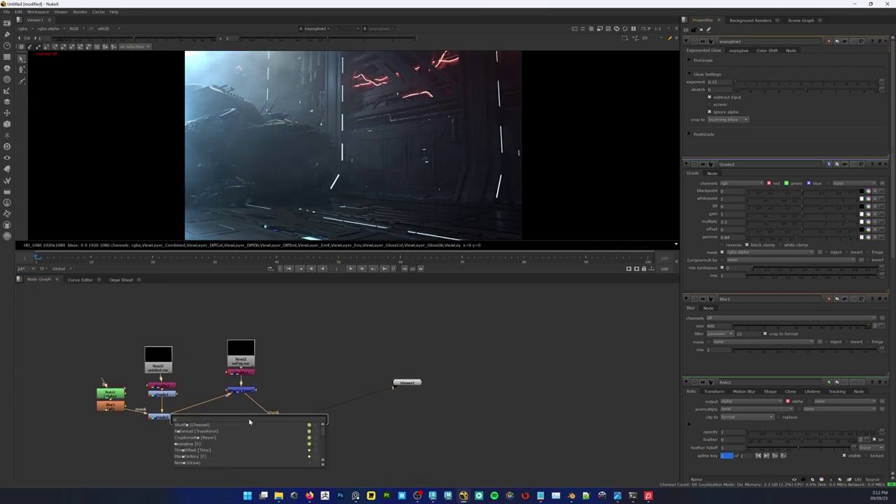
type("nen")
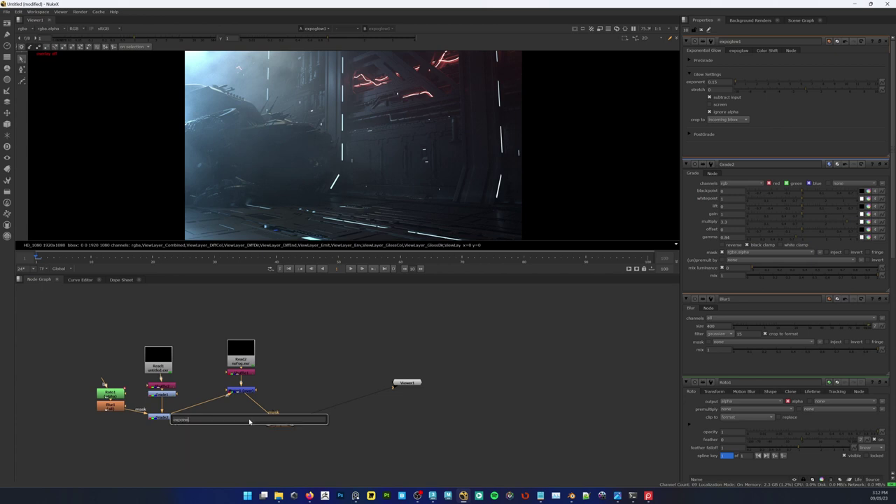
key("BackSpace")
key("BackSpace")
key("BackSpace")
key("BackSpace")
key("BackSpace")
type("glow")
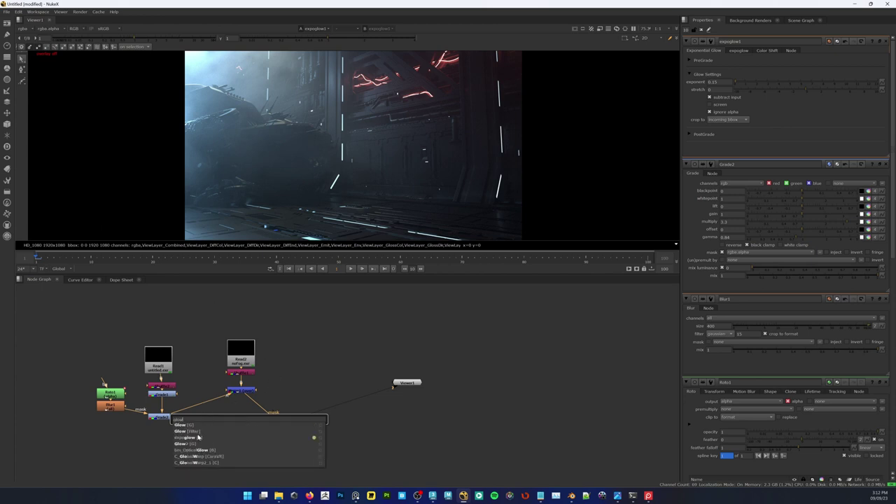
left_click(203, 450)
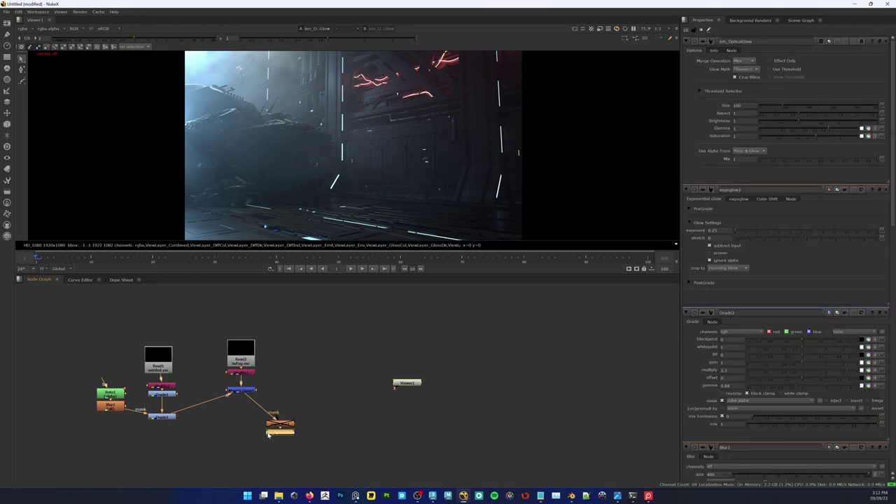
Set the optical glow's size to 6, gamma to 0.85 and saturation to 0.7
left_click(765, 106)
left_click_drag(765, 107, 761, 106)
left_click(819, 130)
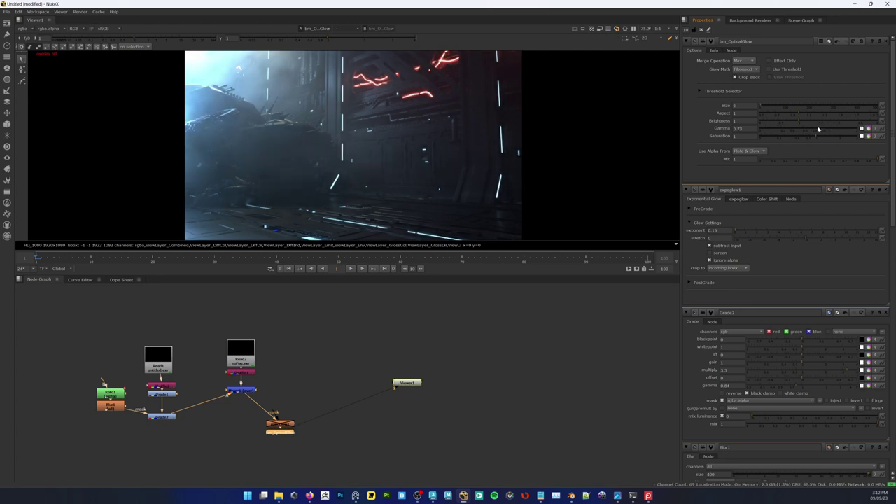
left_click_drag(821, 129, 823, 129)
left_click_drag(815, 137, 805, 137)
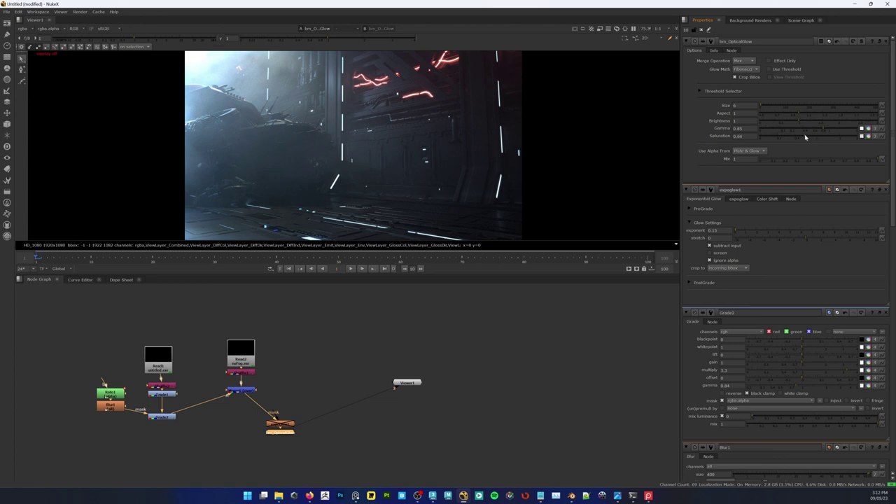
Compare the image with the optical glow on and off, examining the red lights and pillar strips up close
middle_click_drag(400, 346, 414, 349)
key("d")
key("d")
key("d")
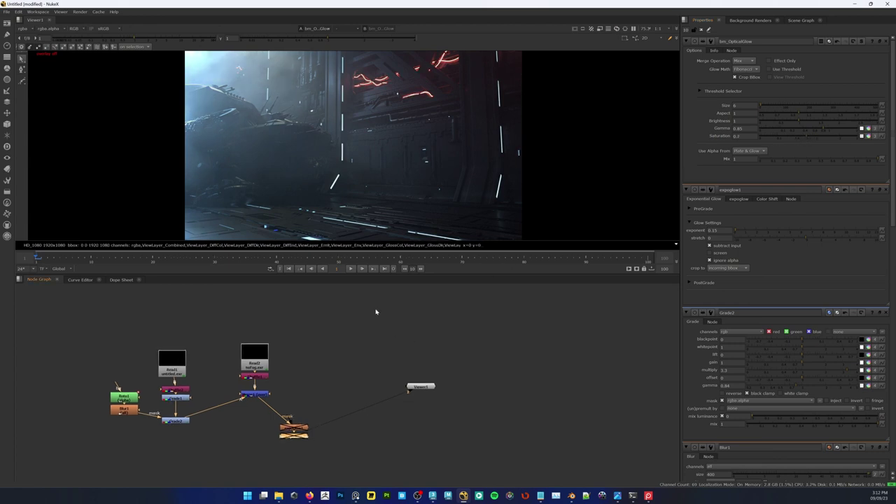
key("d")
scroll(374, 86, "up", 6)
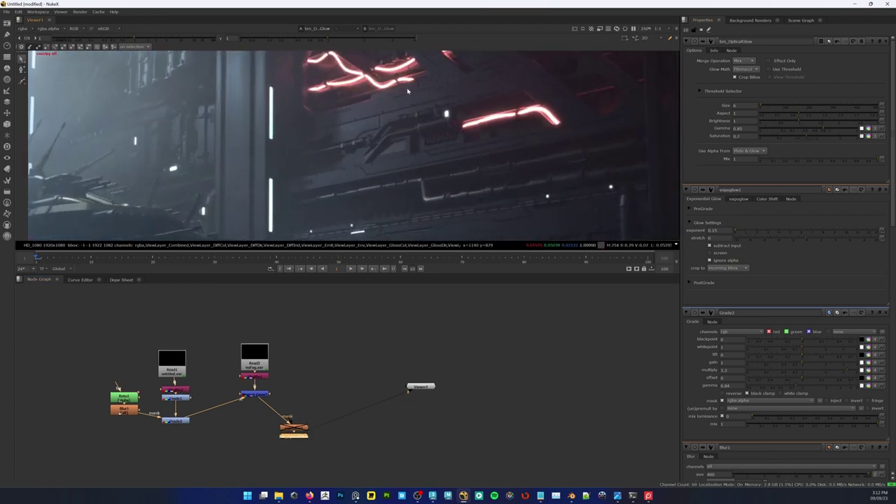
key("d")
key("d")
middle_click_drag(417, 124, 478, 202)
key("d")
key("d")
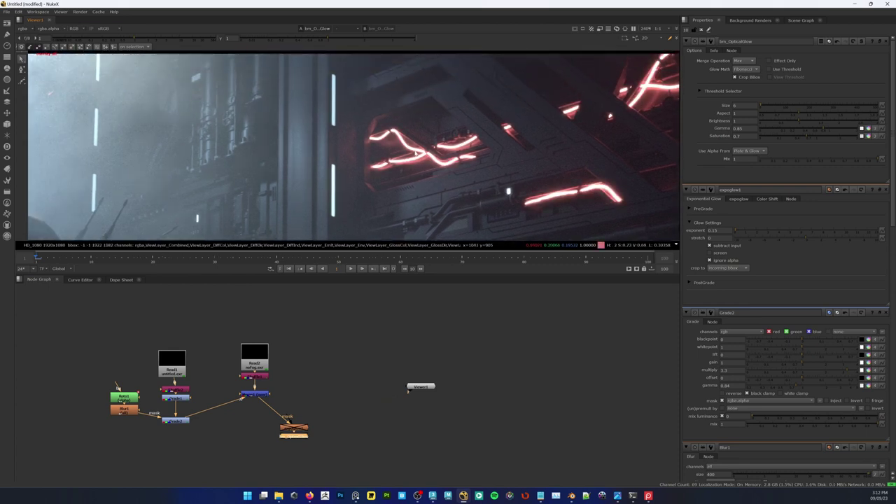
scroll(423, 149, "up", 2)
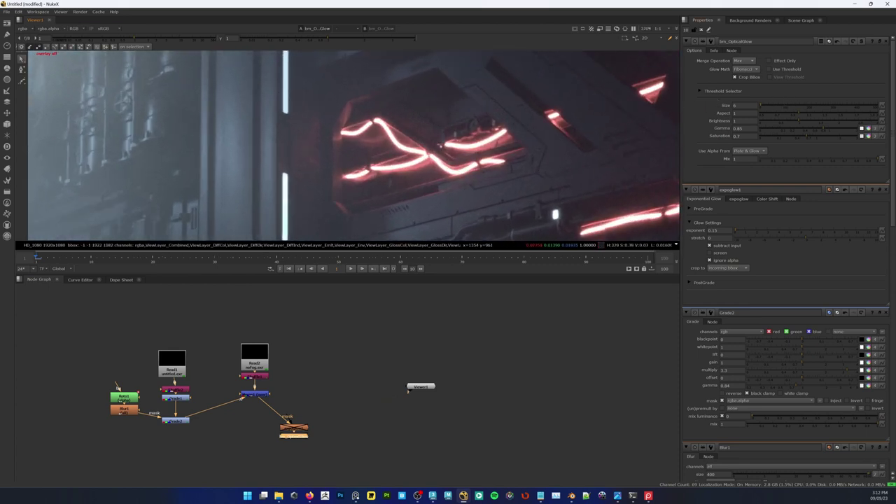
Try the Double glow math on the optical glow, compare it with Fibonacci, and undo the change
left_click(753, 70)
left_click(755, 63)
scroll(529, 155, "down", 1)
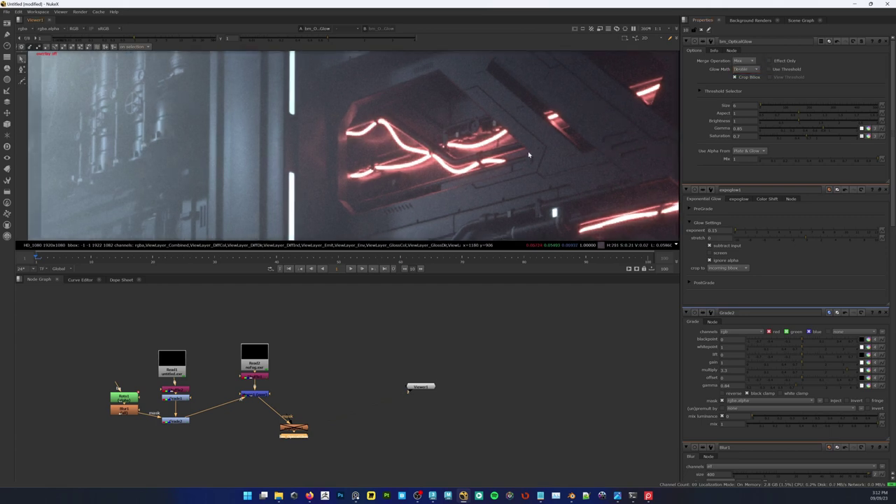
scroll(525, 150, "down", 5)
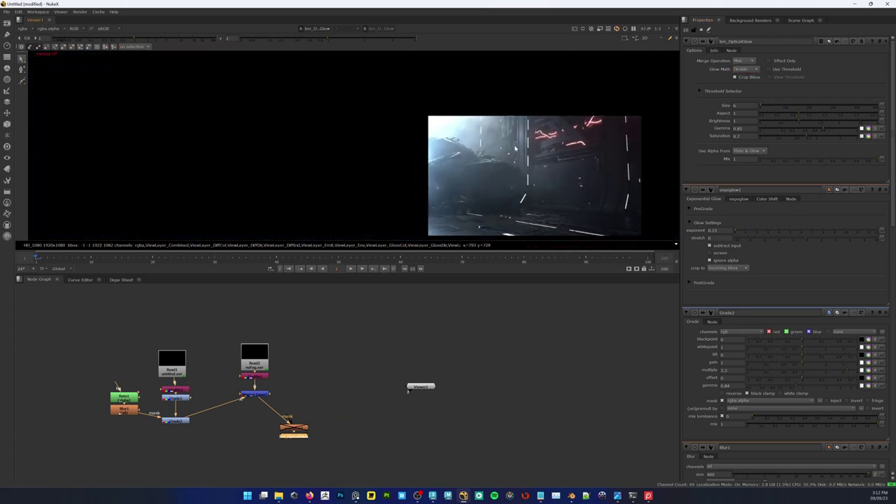
scroll(515, 148, "up", 2)
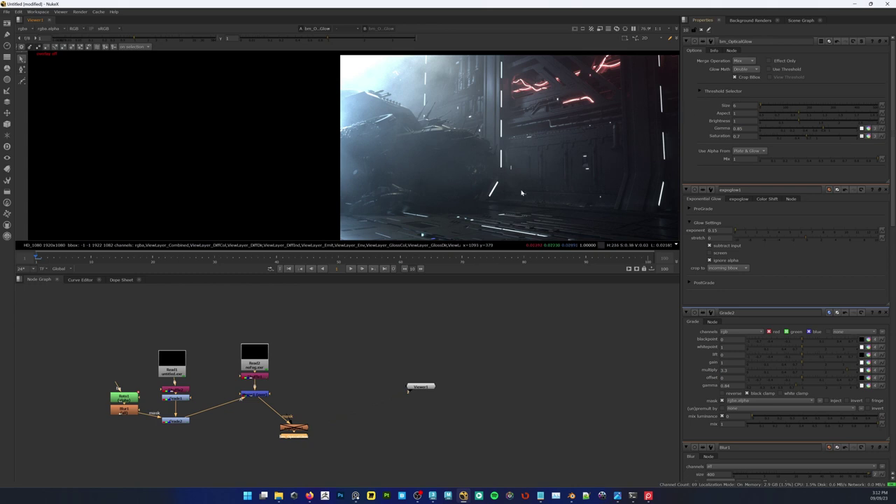
key("ctrl+z")
key("ctrl+y")
key("ctrl+z")
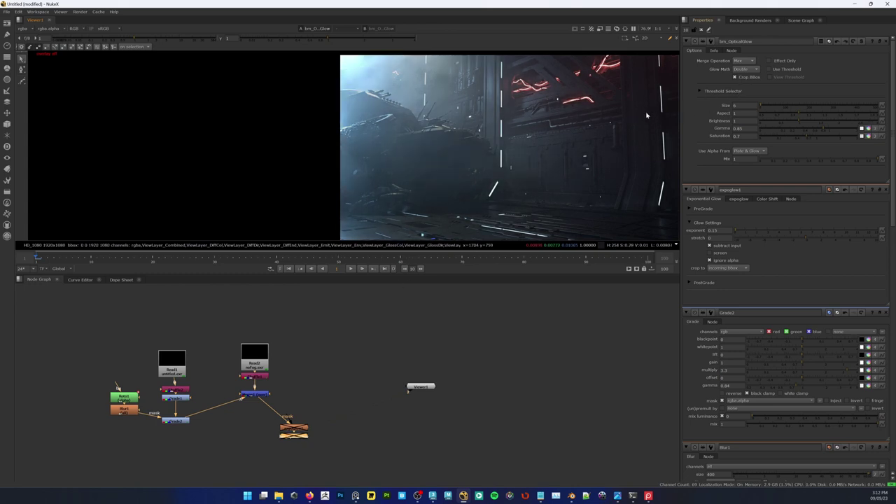
key("ctrl+y")
key("ctrl+z")
middle_click_drag(645, 117, 581, 119)
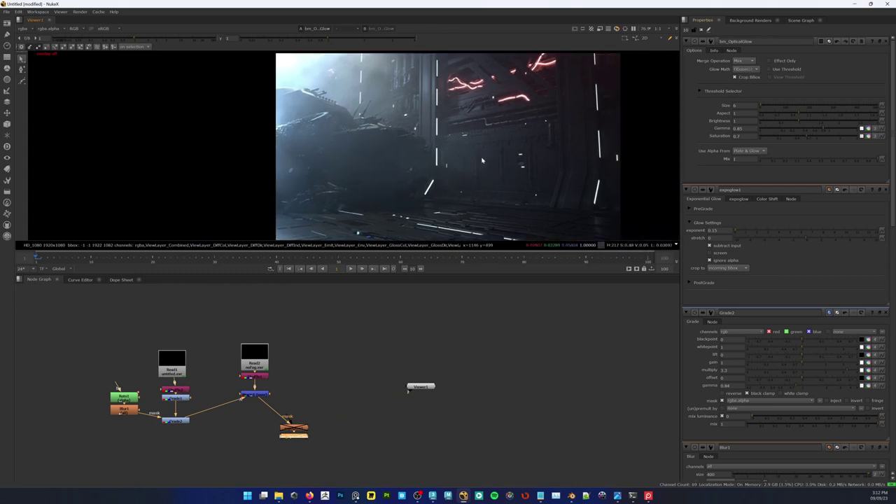
Reduce the optical glow's mix to 0.635
middle_click_drag(304, 437, 288, 434)
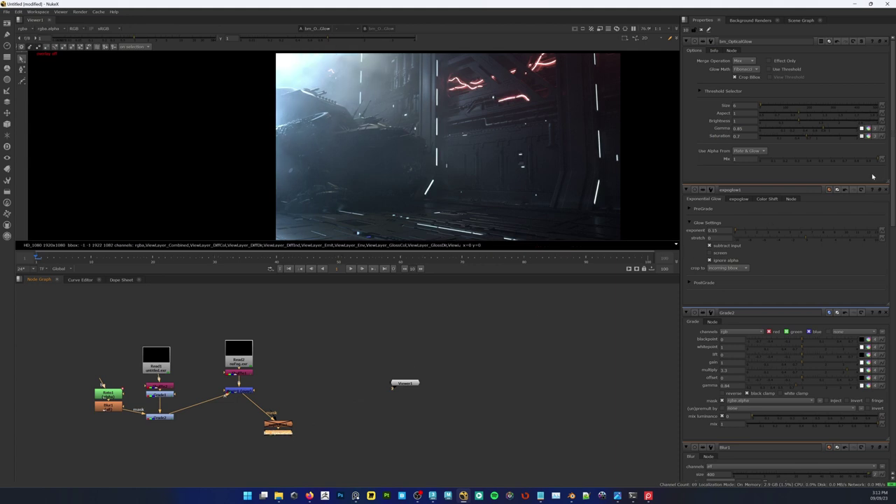
left_click_drag(836, 161, 781, 161)
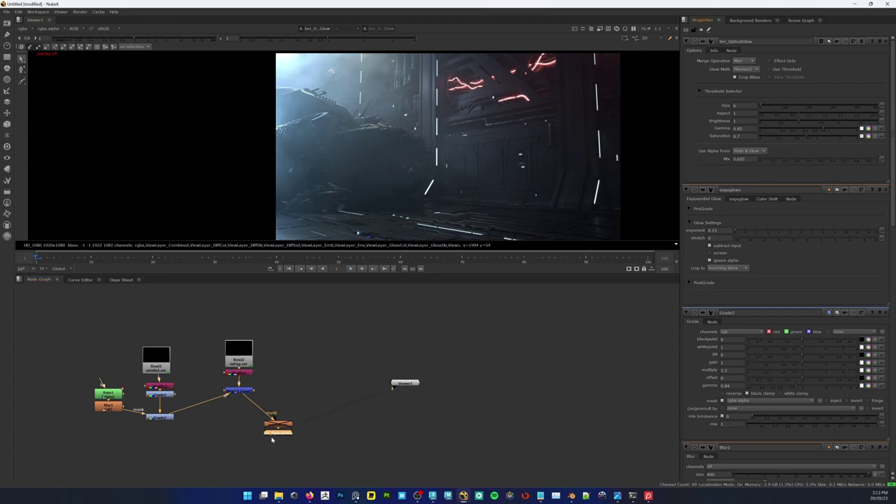
middle_click_drag(285, 436, 283, 419)
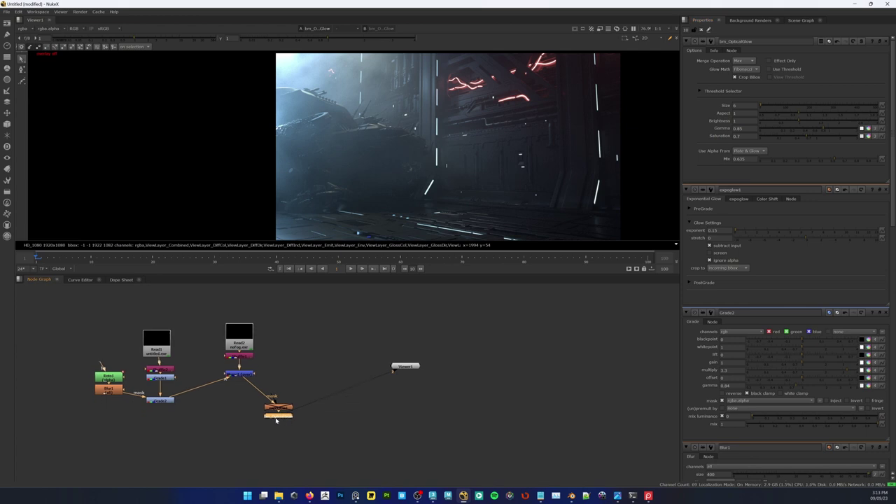
Try to add a chromatic aberration node after the optical glow
key("Tab")
type("abbe")
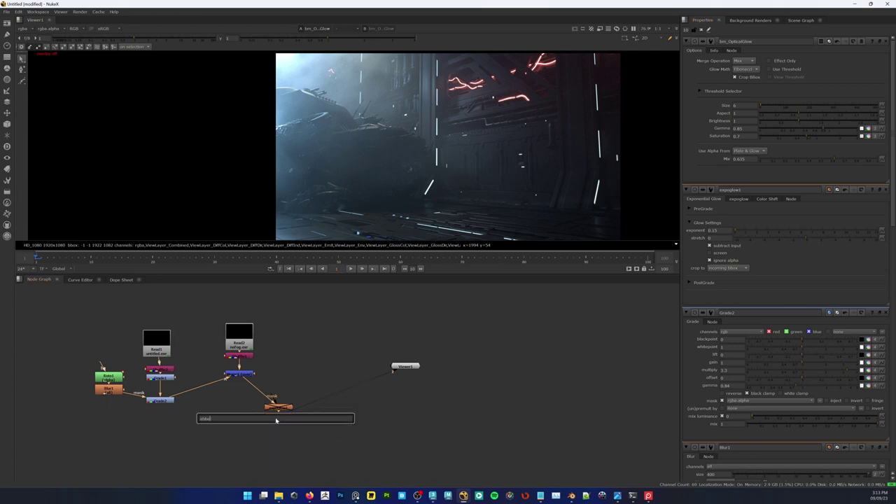
key("BackSpace")
key("BackSpace")
key("BackSpace")
key("BackSpace")
key("BackSpace")
type("chrom")
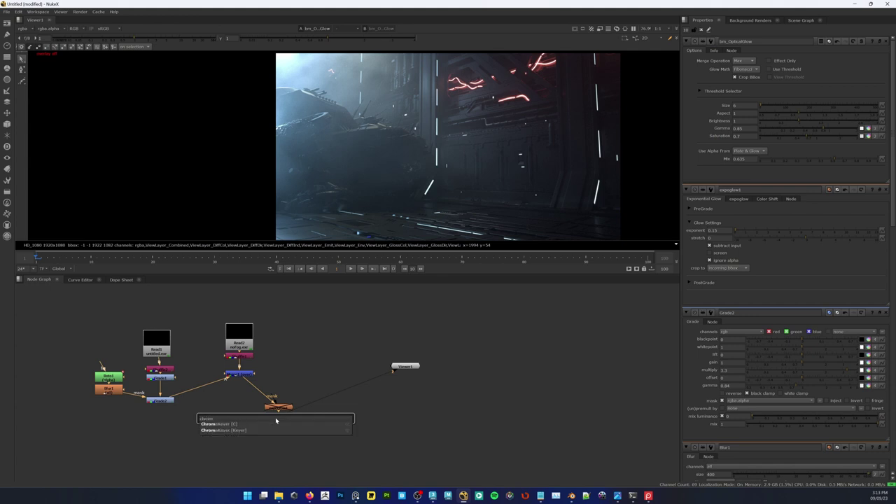
key("Escape")
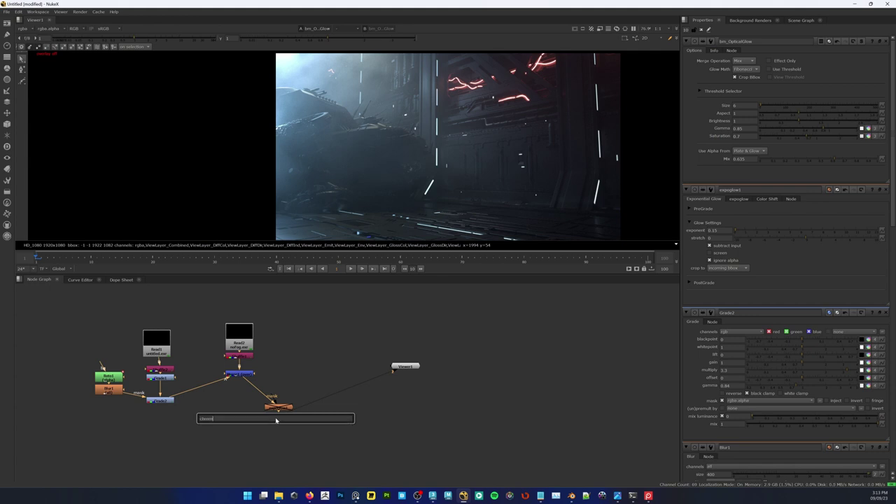
key("Escape")
Send the fog render's Shuffle and the optical glow result to the viewer for comparison, and examine the glow result in the enlarged viewer
left_click(278, 407)
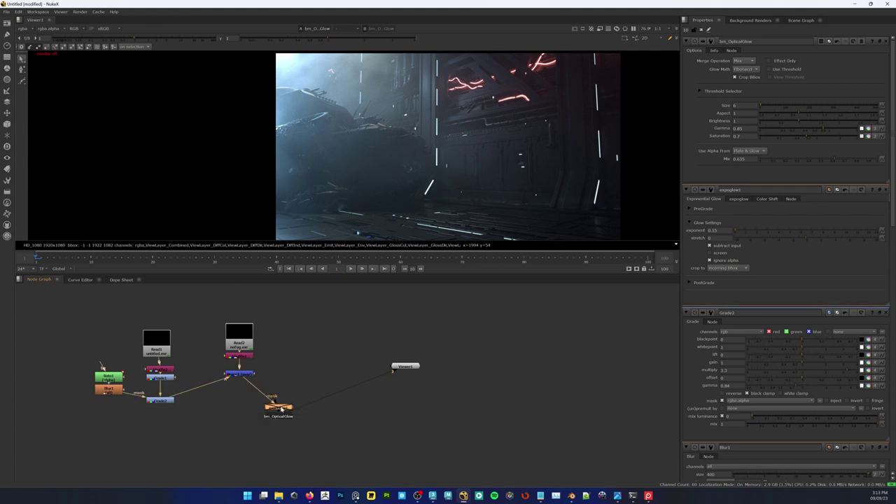
key("d")
left_click(312, 373)
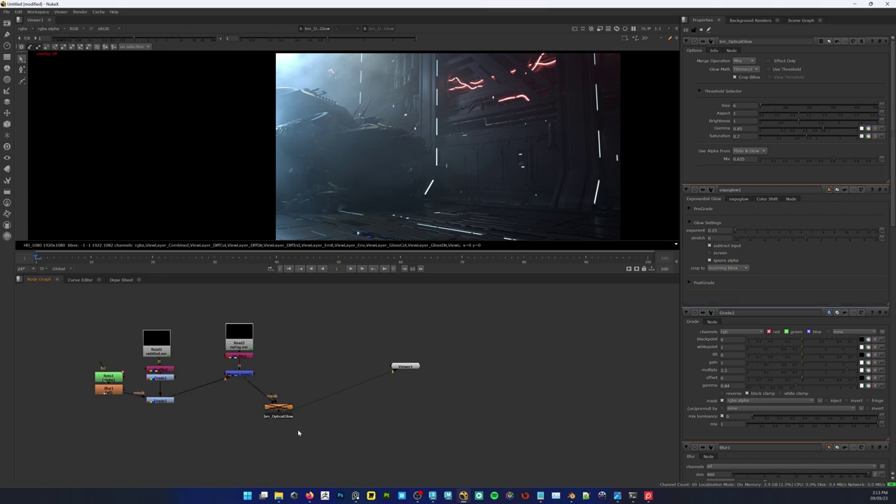
left_click(164, 351)
key("1")
left_click(283, 417)
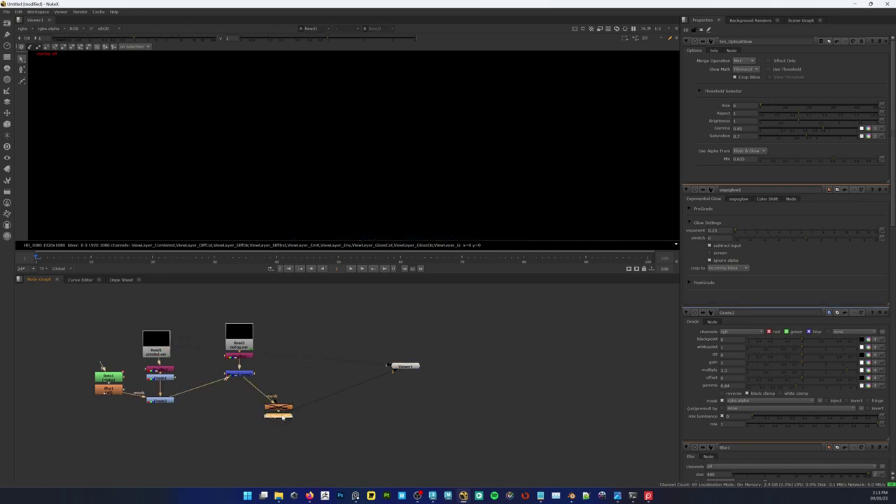
left_click(161, 370)
key("1")
left_click(279, 417)
key("2")
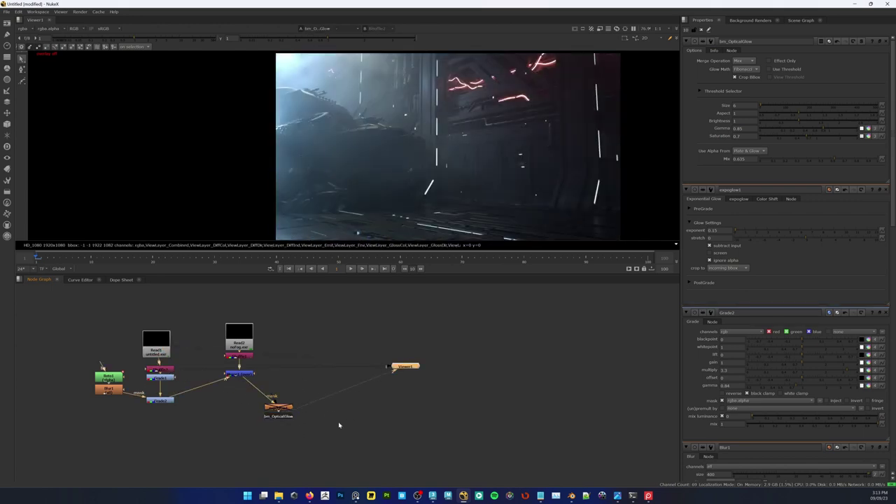
left_click(401, 424)
key("space")
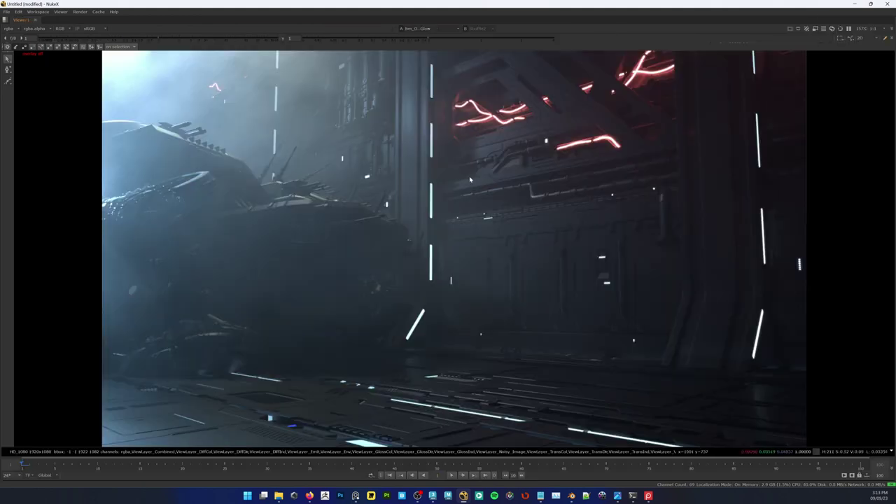